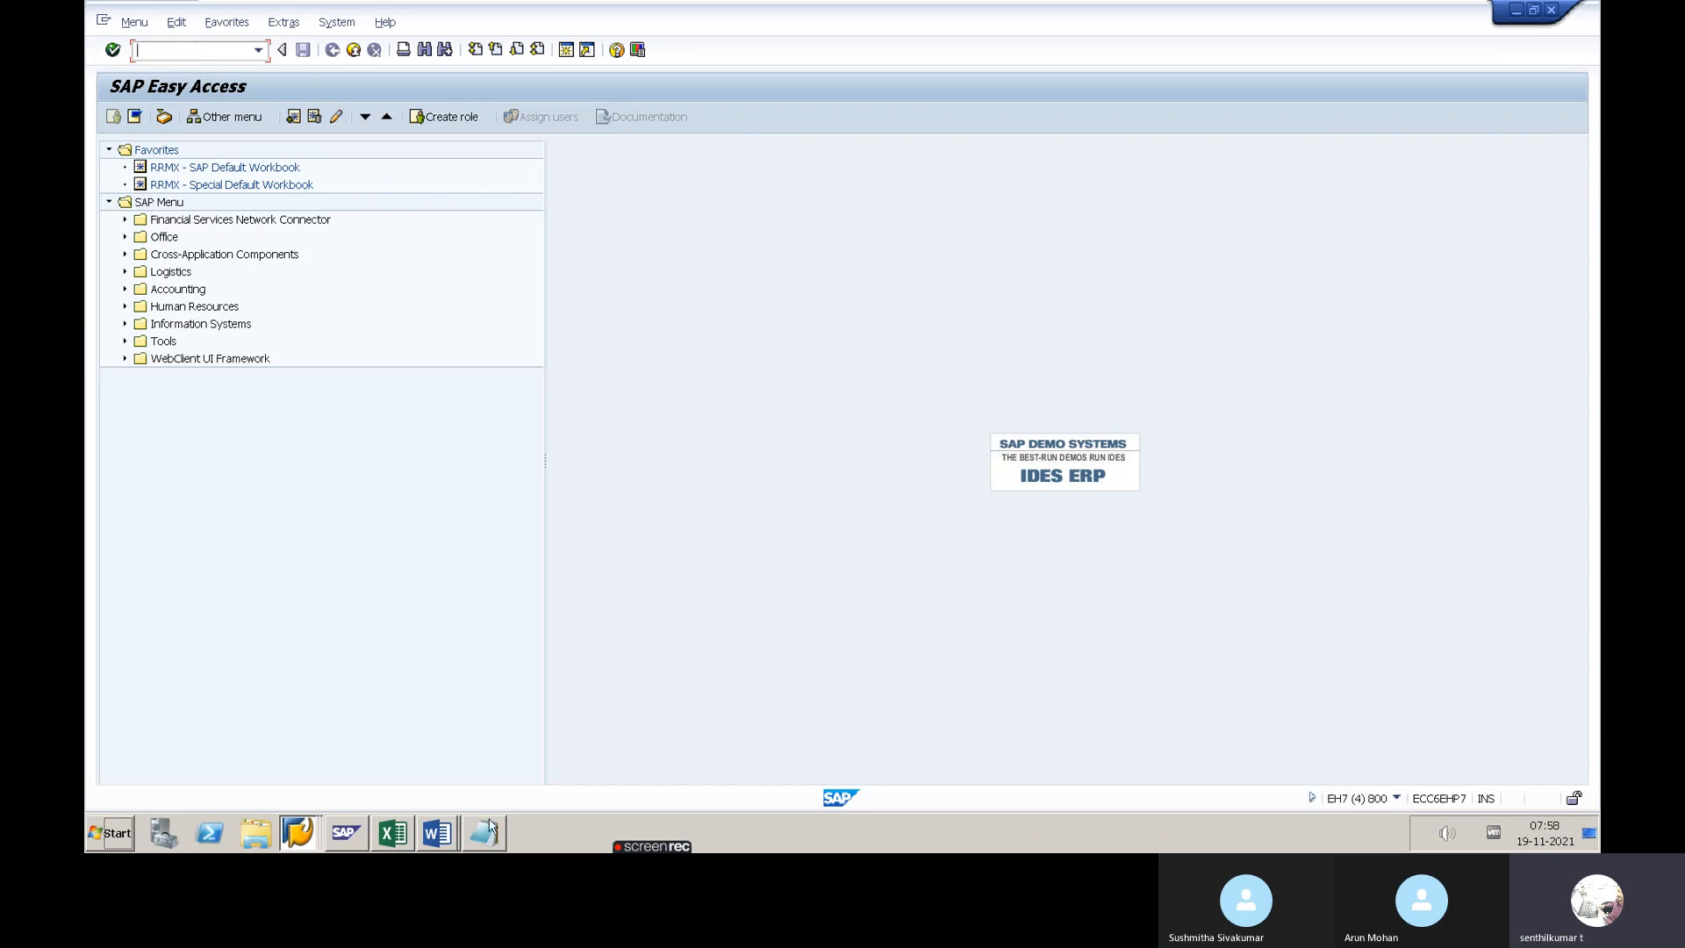
Switch to Word, create a blank document and enter the title "PR Release Procedure"
left_click(440, 832)
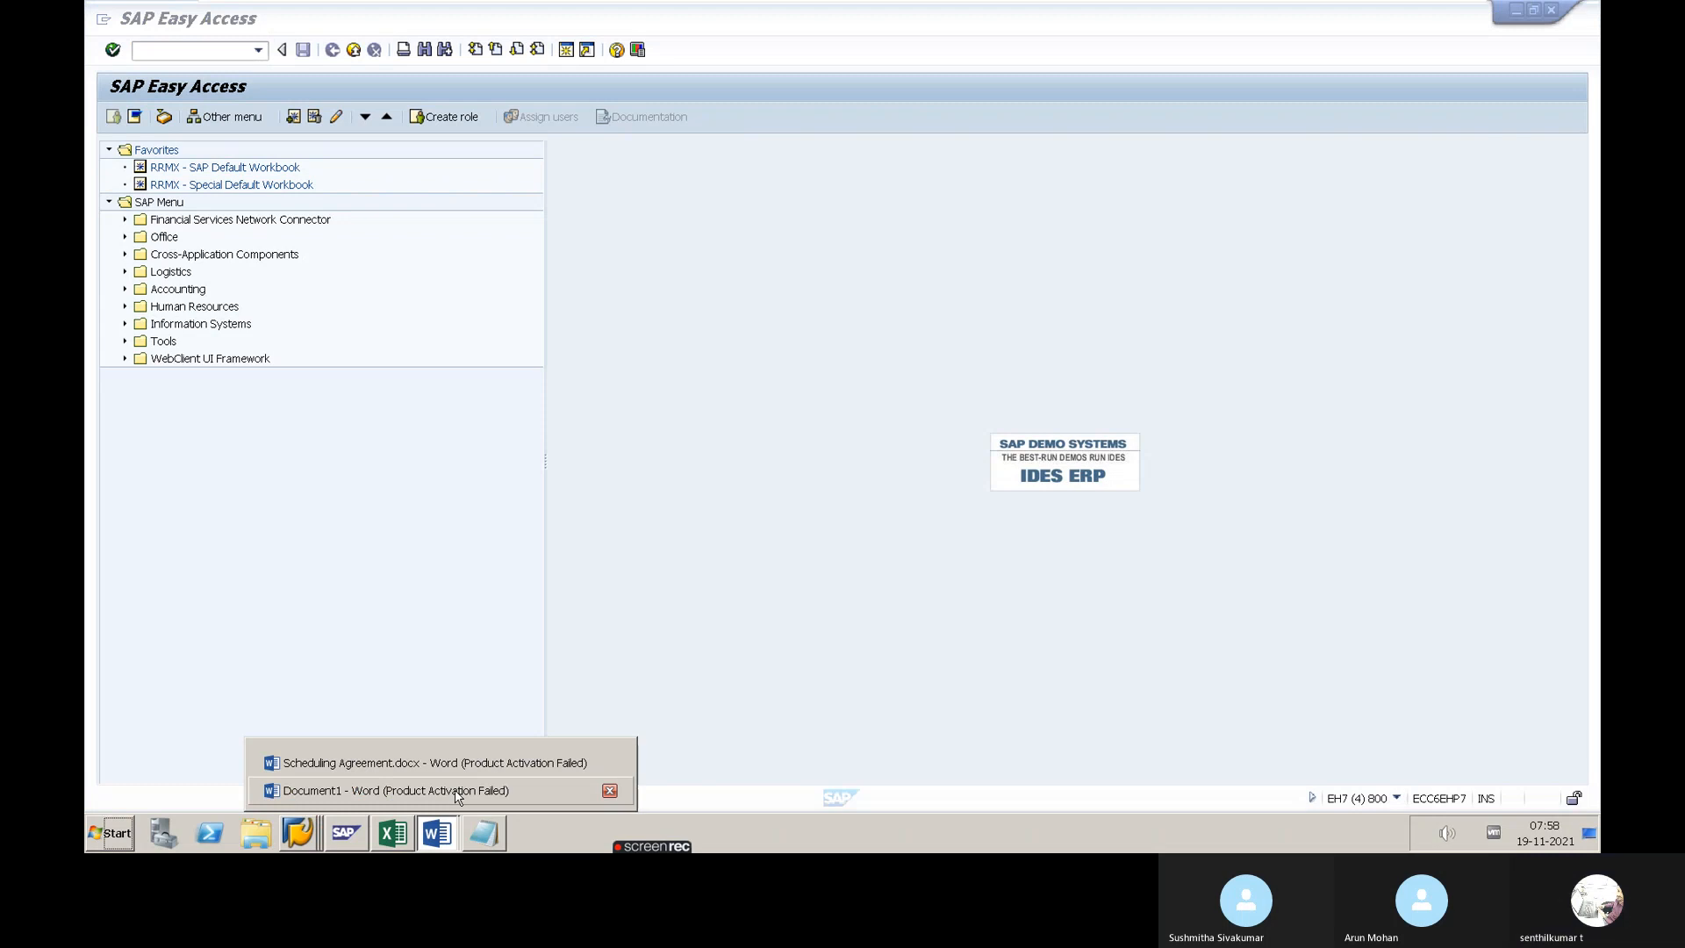
left_click(455, 793)
key("ctrl+n")
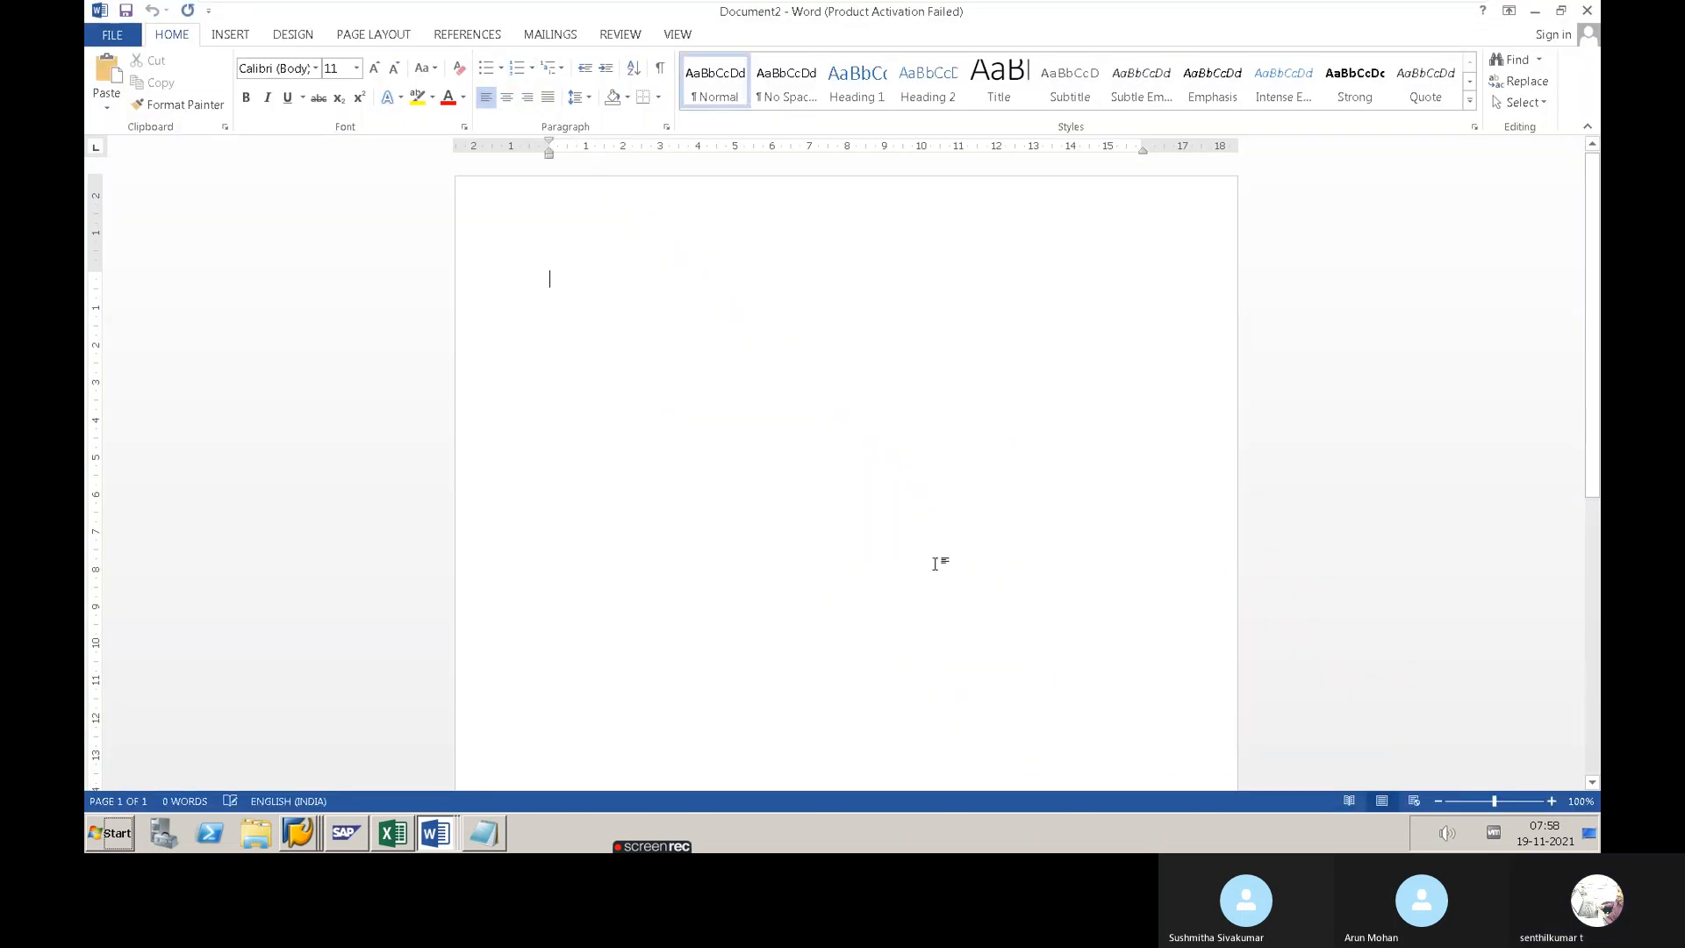
type("PR Releasee Proced")
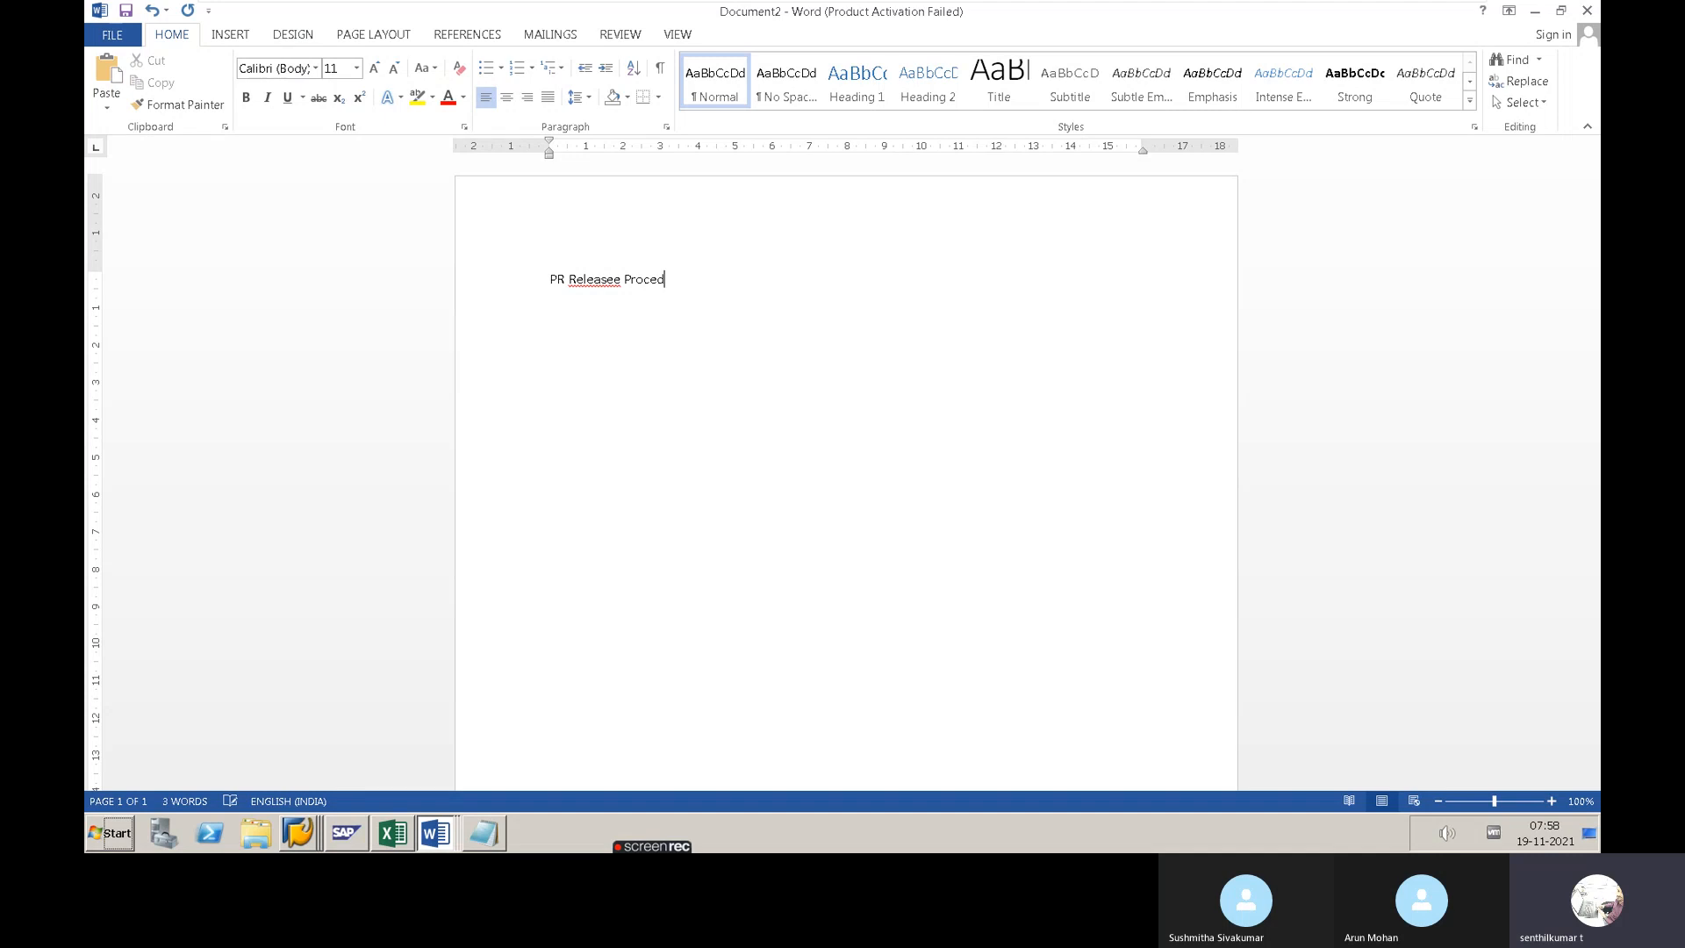
type("ure")
left_click(620, 280)
key("BackSpace")
left_click(692, 280)
Add a numbered list below the title with the items "With classification" and "Without Classification"
key("Return")
key("Return")
type("1.")
type("With classification")
key("Return")
type("With")
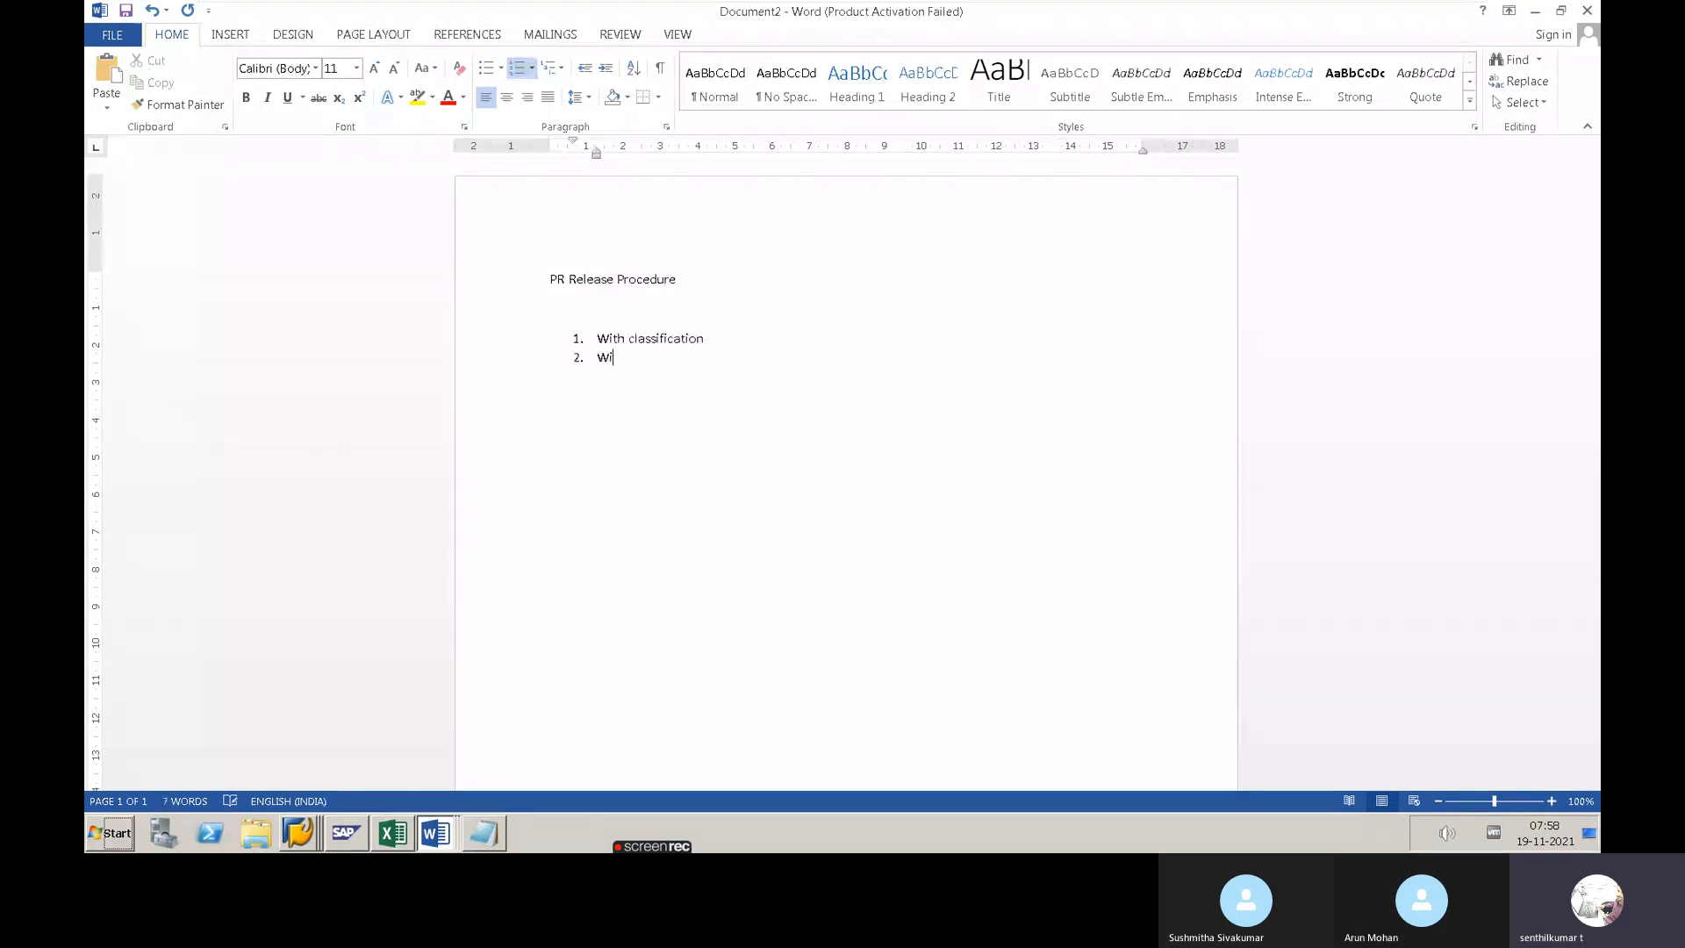
type("out Classification")
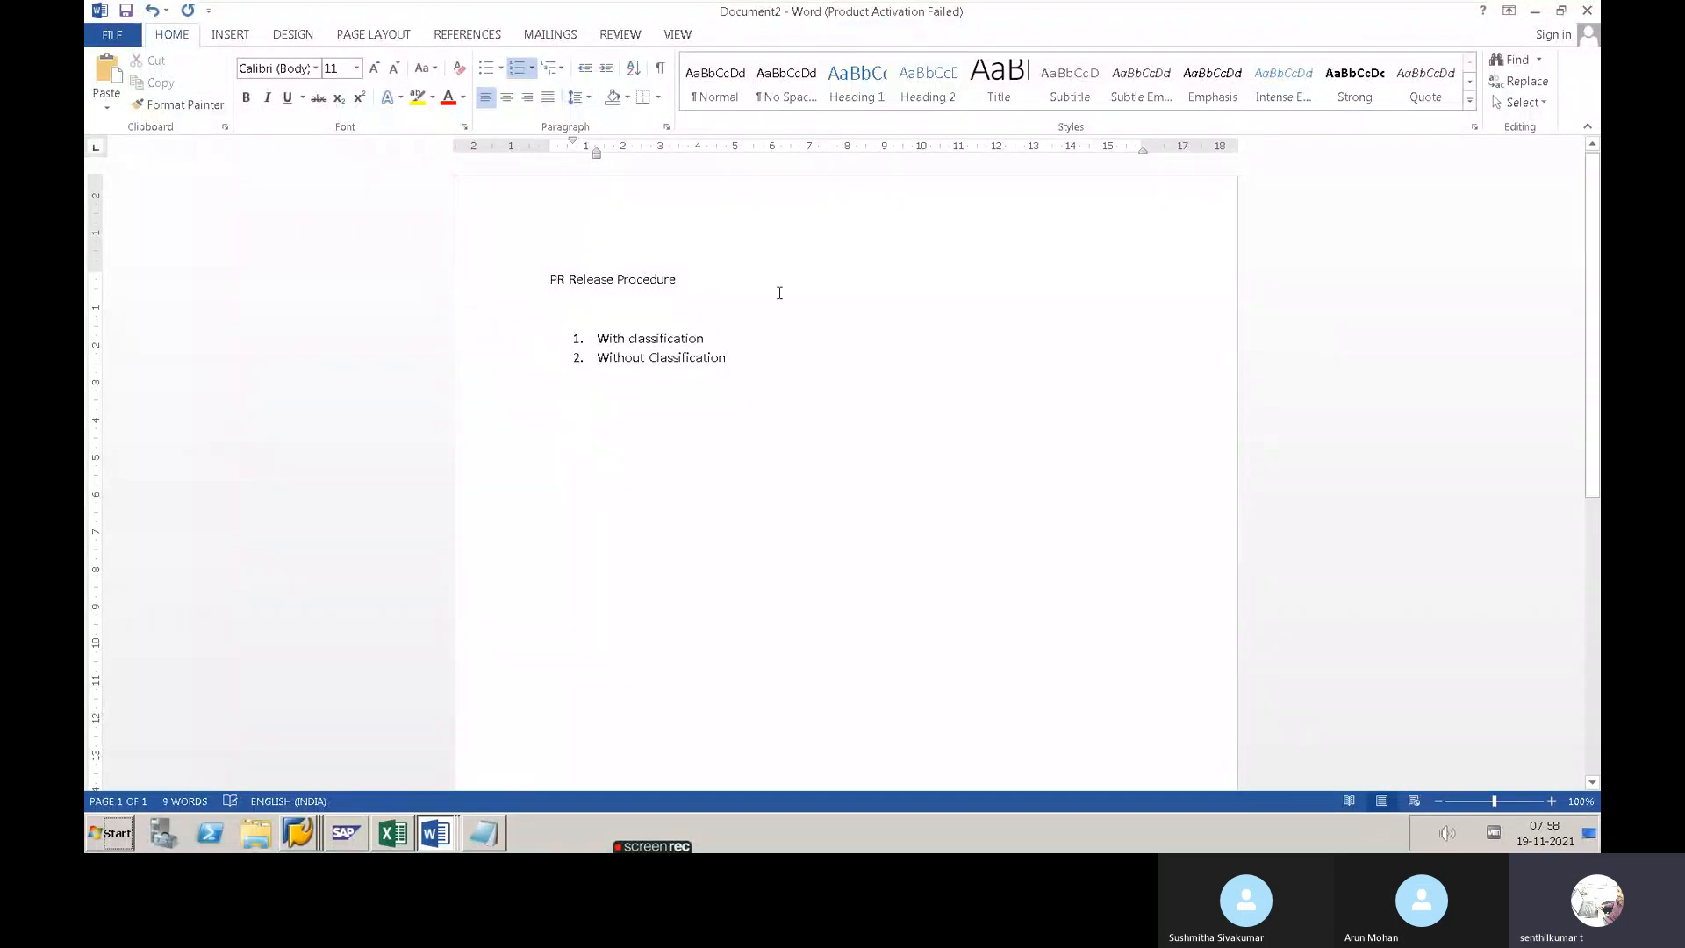
Extend the first list item with "– Own data configuration"
left_click(746, 336)
type("- ")
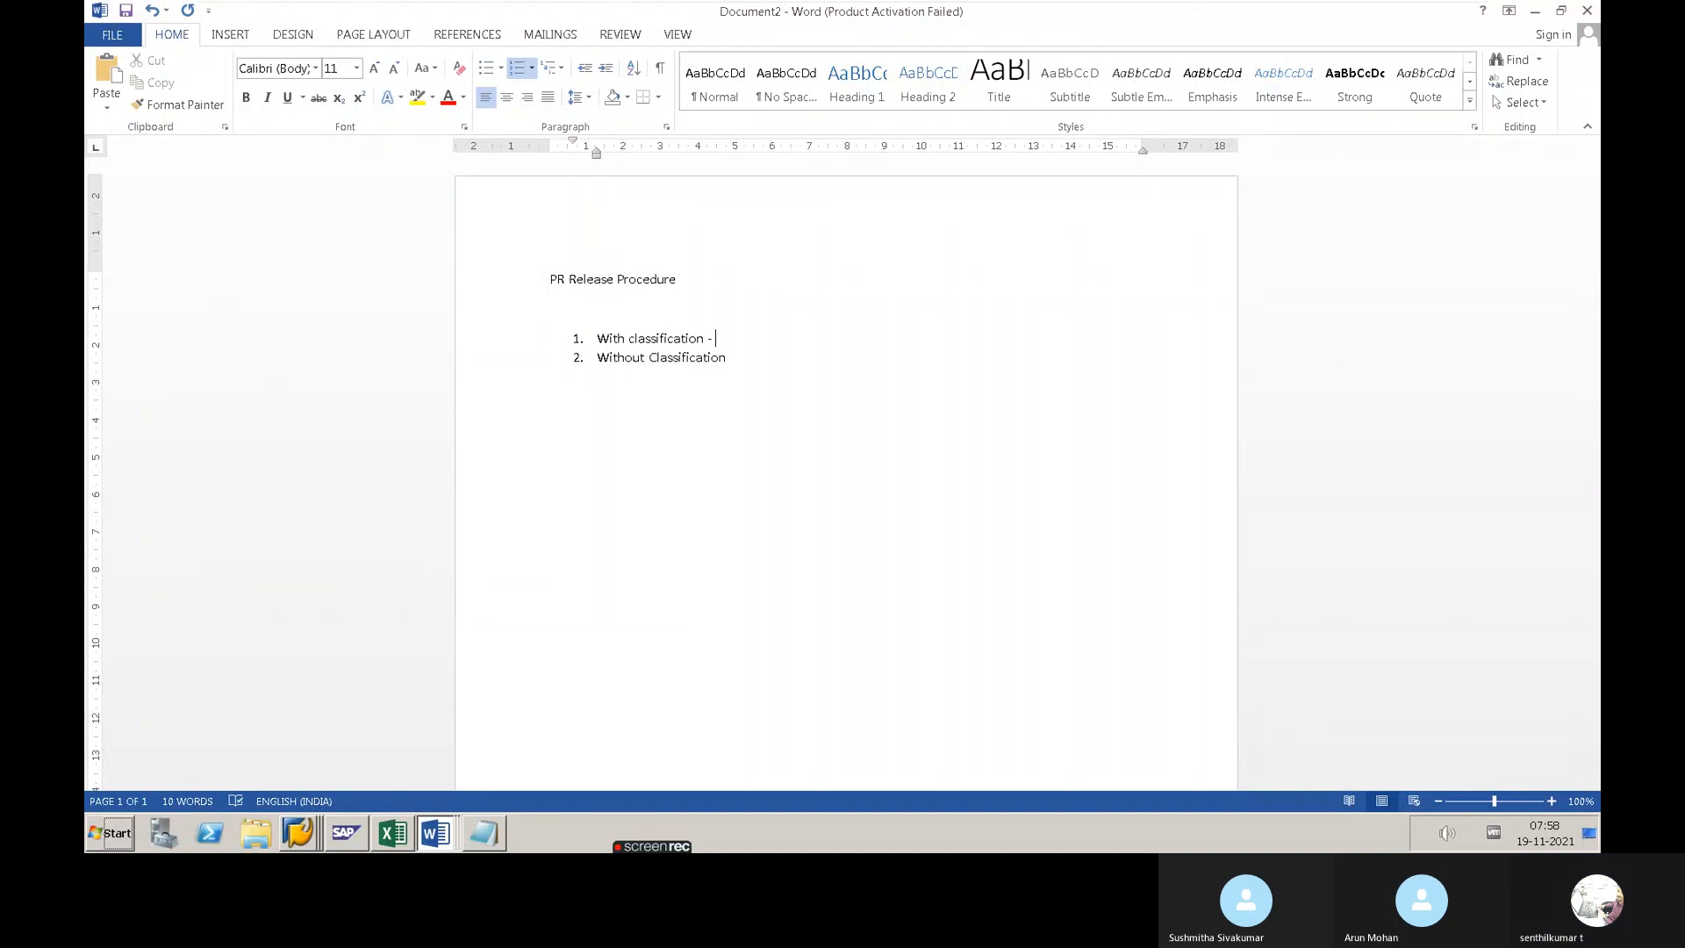
type("Own config")
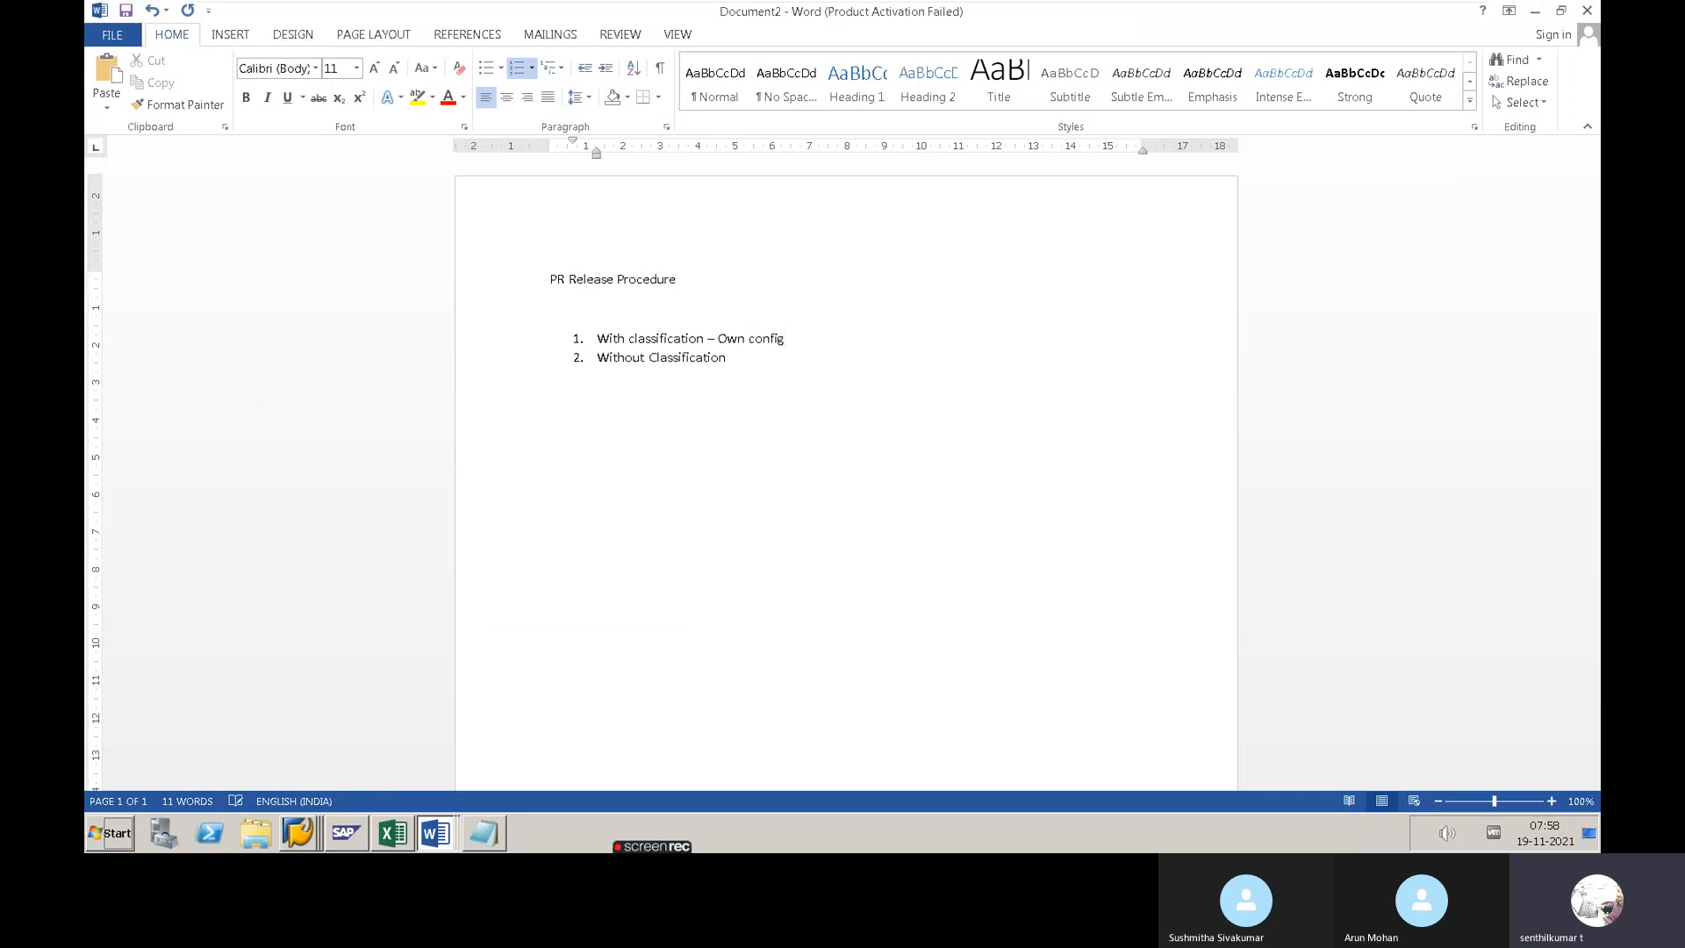
key("BackSpace")
key("BackSpace")
key("BackSpace")
key("BackSpace")
key("BackSpace")
key("BackSpace")
type("data configuration")
left_click(729, 357)
left_click(867, 339)
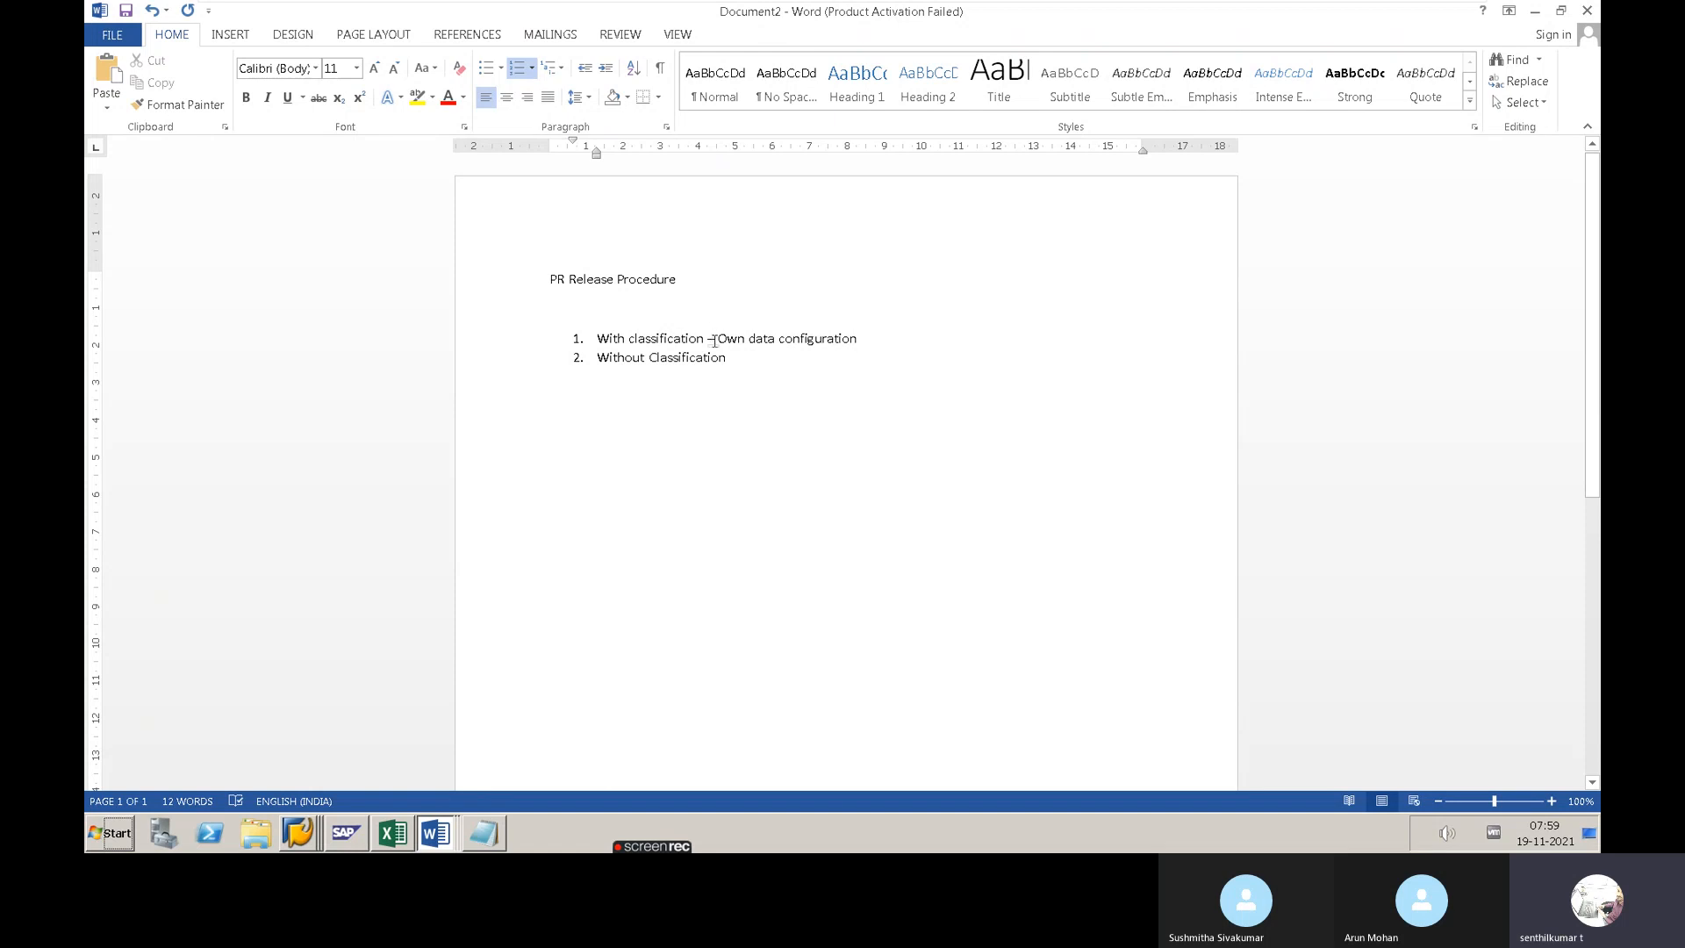
Add the plain line "Release level" below the numbered list
key("Return")
key("Return")
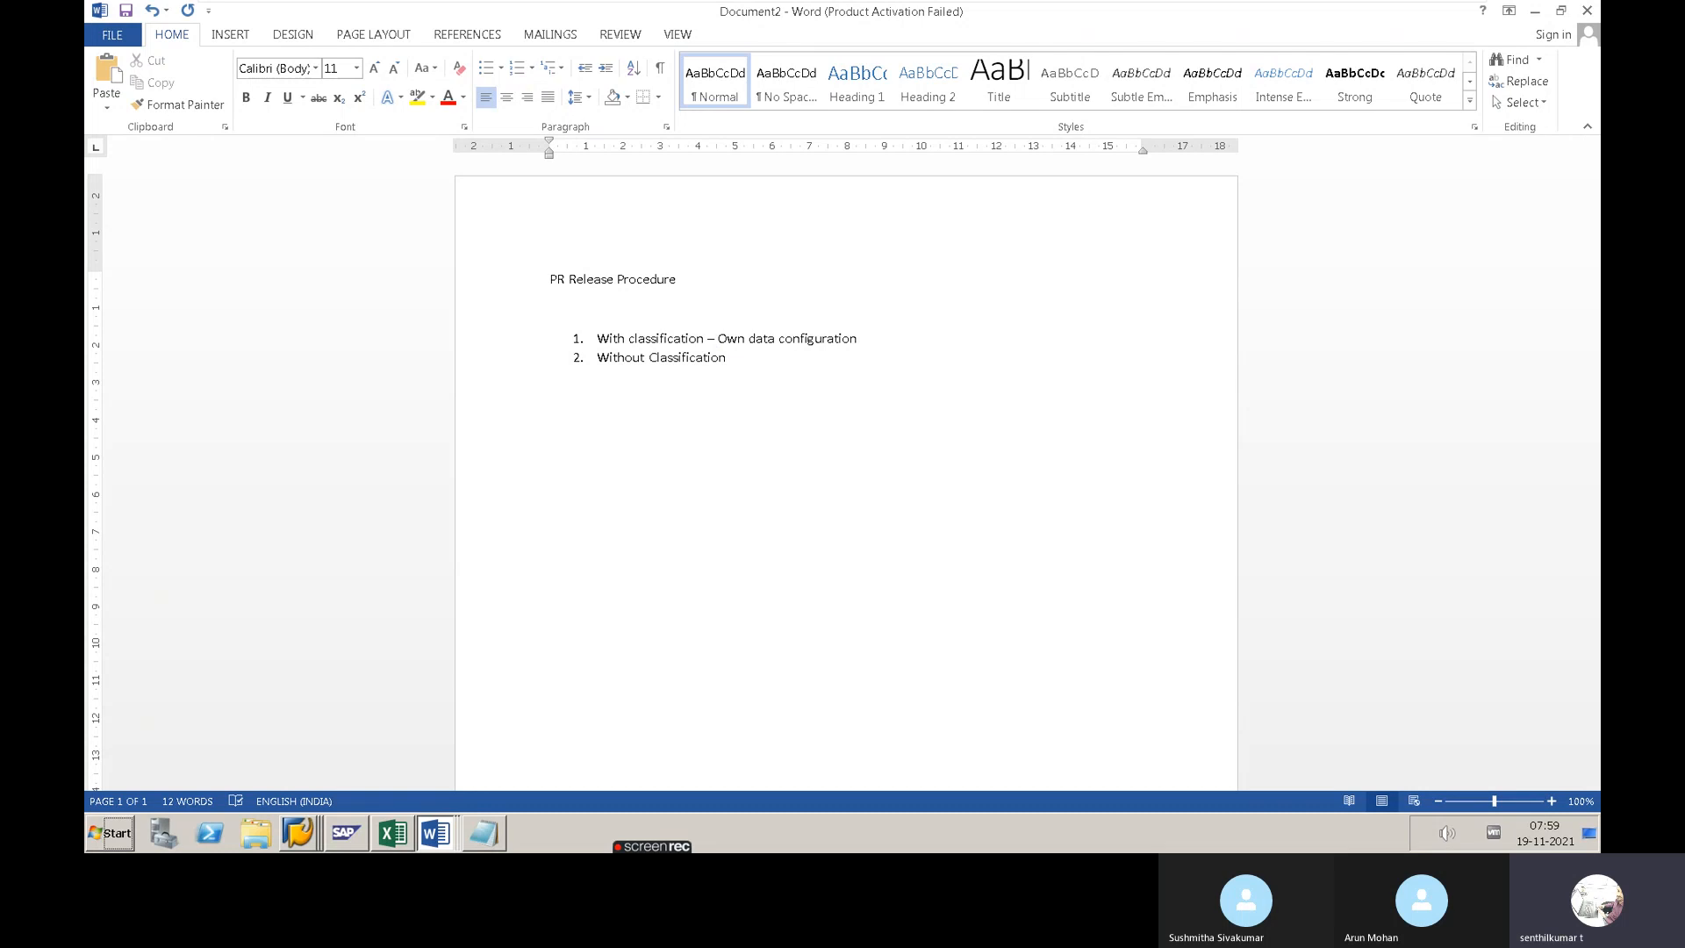
type("Rele")
key("BackSpace")
key("BackSpace")
key("BackSpace")
key("BackSpace")
key("BackSpace")
type("Release level")
Add a numbered list under "Release level" with the items "Header level release" and "Item level release"
key("Return")
key("Return")
type("1. Header level relase")
key("BackSpace")
key("BackSpace")
key("BackSpace")
key("BackSpace")
type("lease")
key("BackSpace")
key("BackSpace")
key("BackSpace")
key("BackSpace")
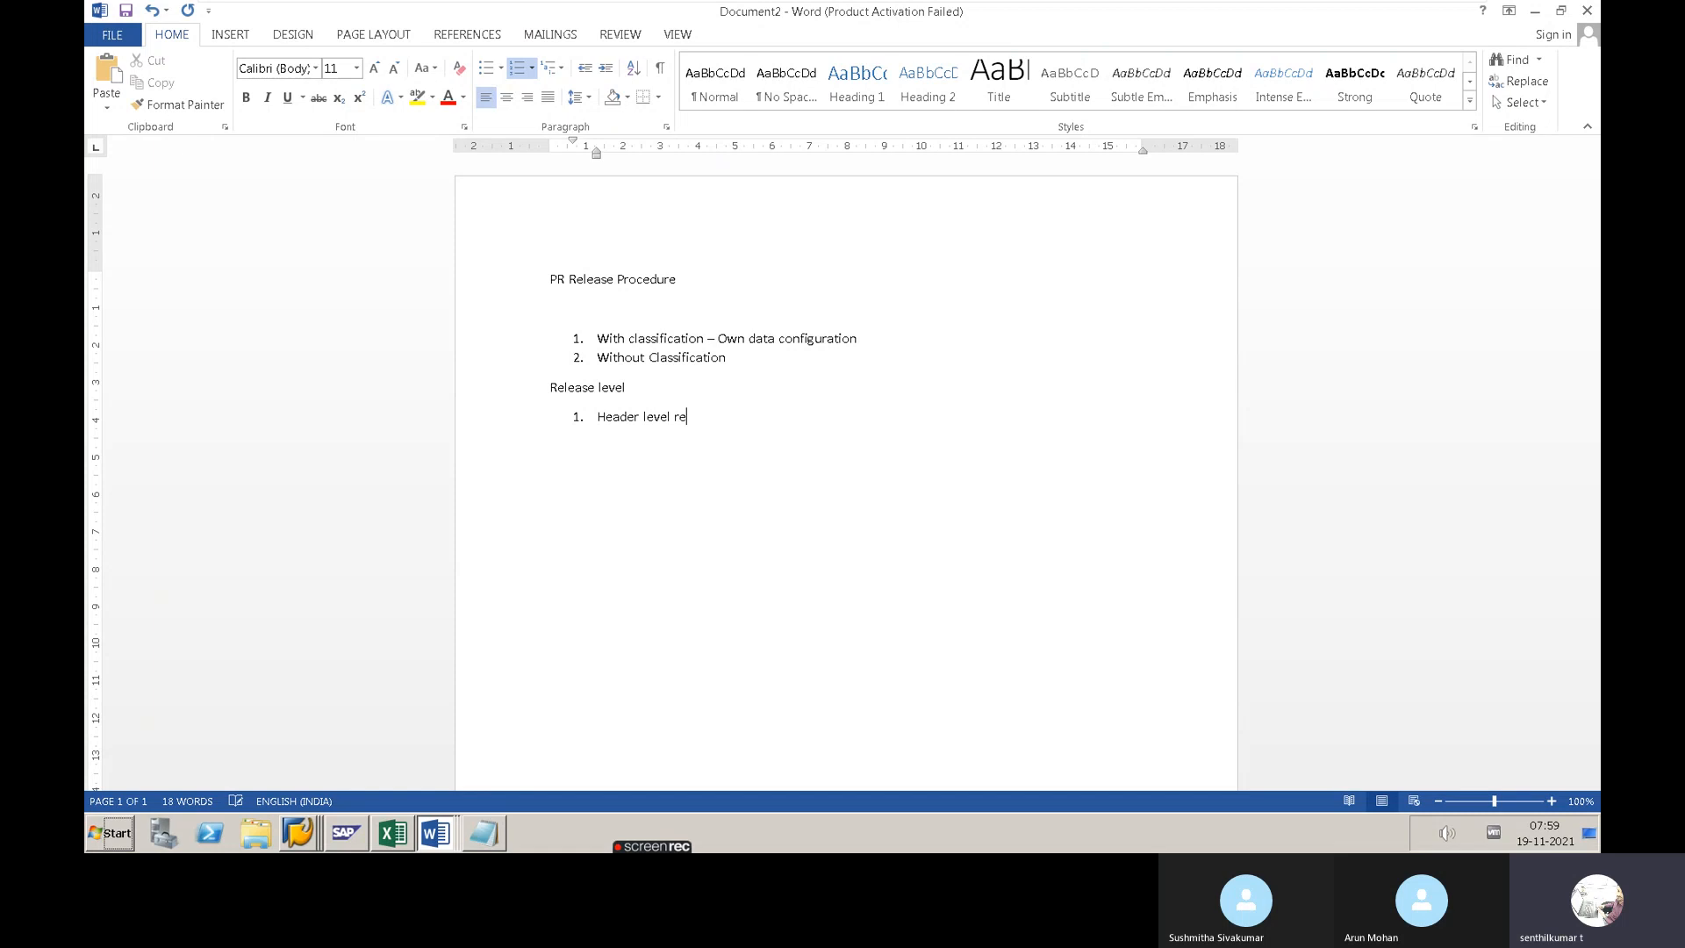
type("lease")
key("Return")
type("Item level release")
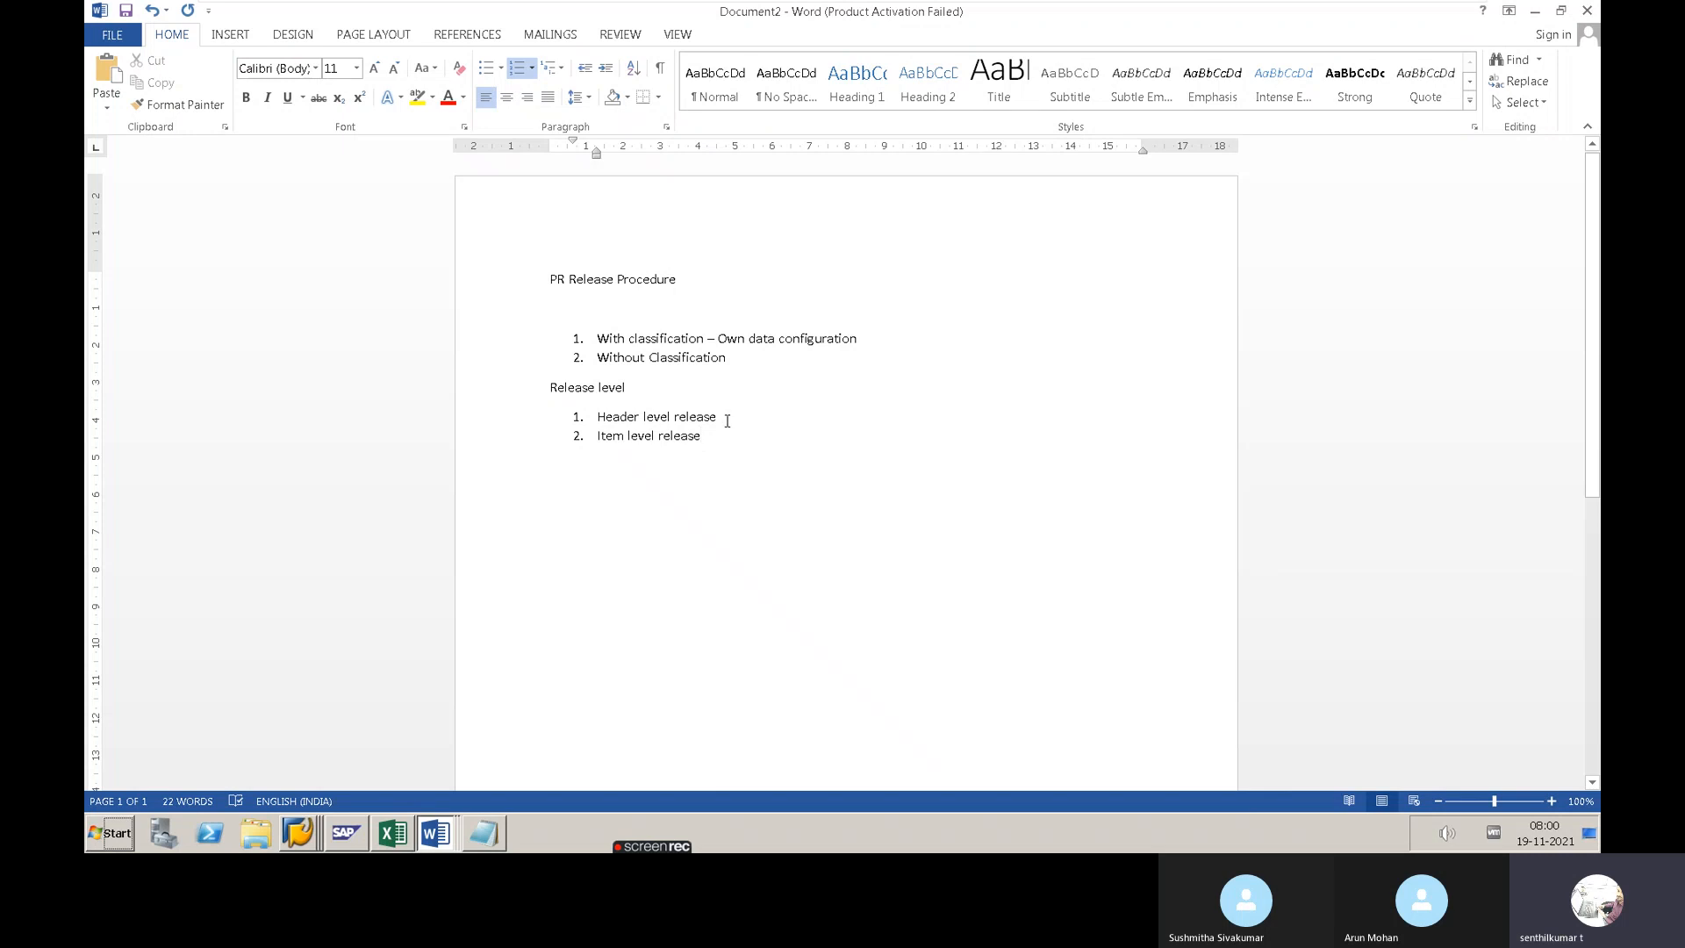
Make the title "PR Release Procedure" bold
left_click(719, 436)
left_click(727, 419)
left_click_drag(696, 282, 544, 288)
key("ctrl+b")
left_click(600, 281)
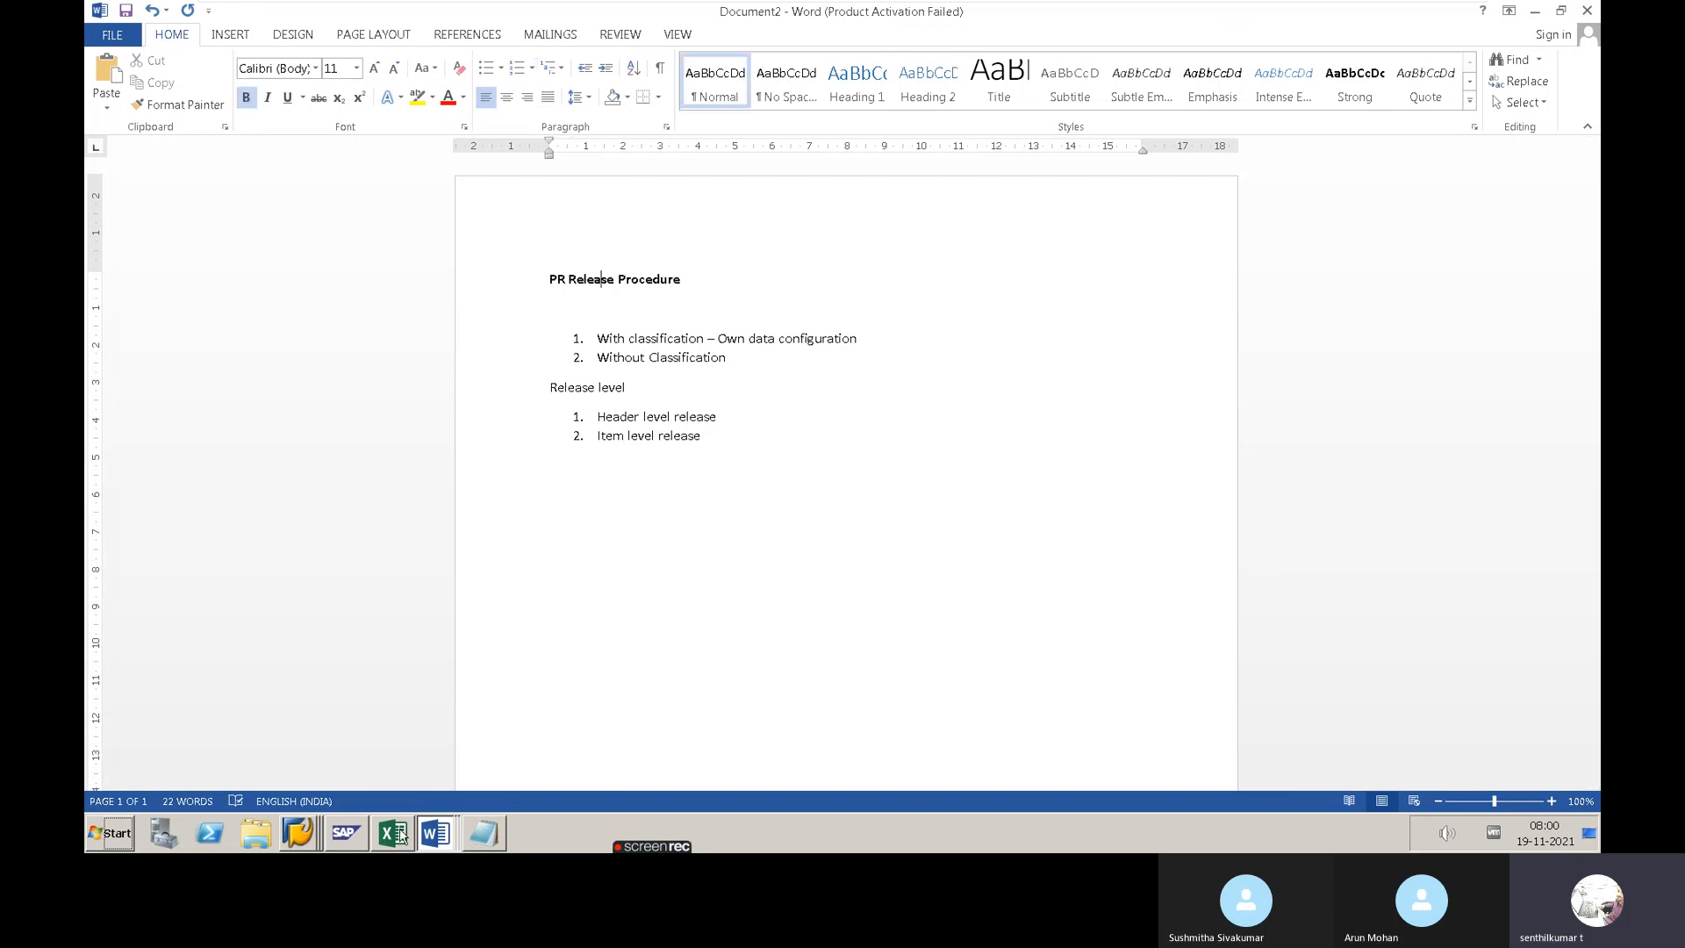
Close the Goods Receipt Purchase Order session and switch to the SAP Easy Access window
left_click(298, 832)
left_click(422, 736)
left_click(423, 736)
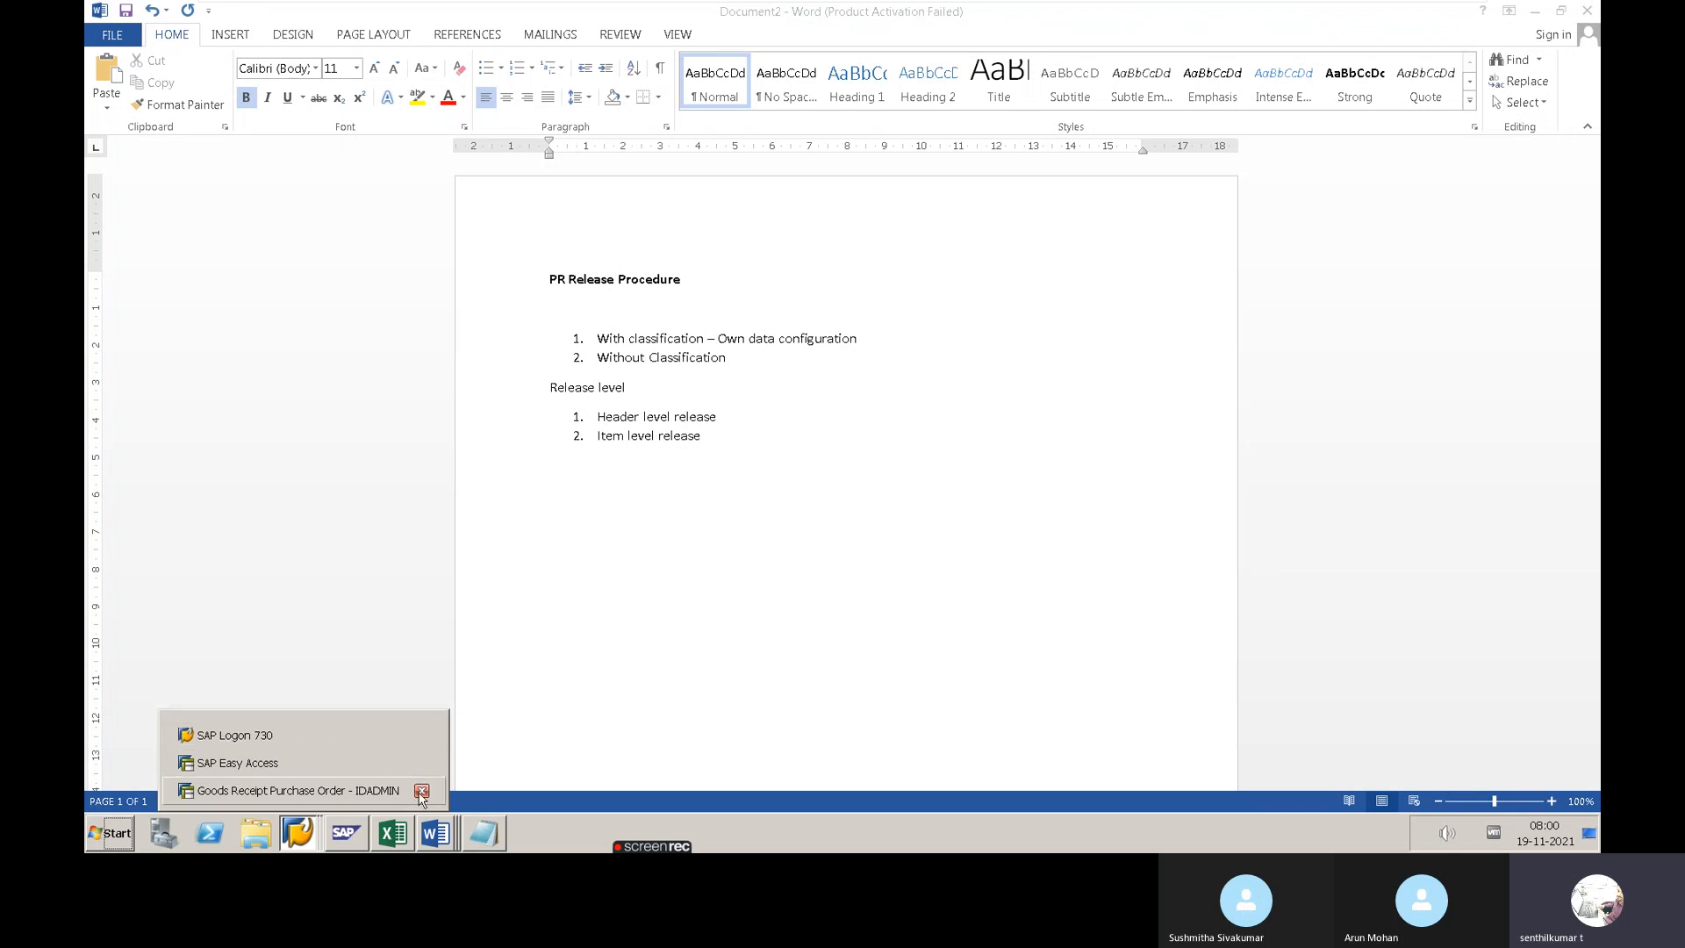
left_click(422, 790)
left_click(361, 794)
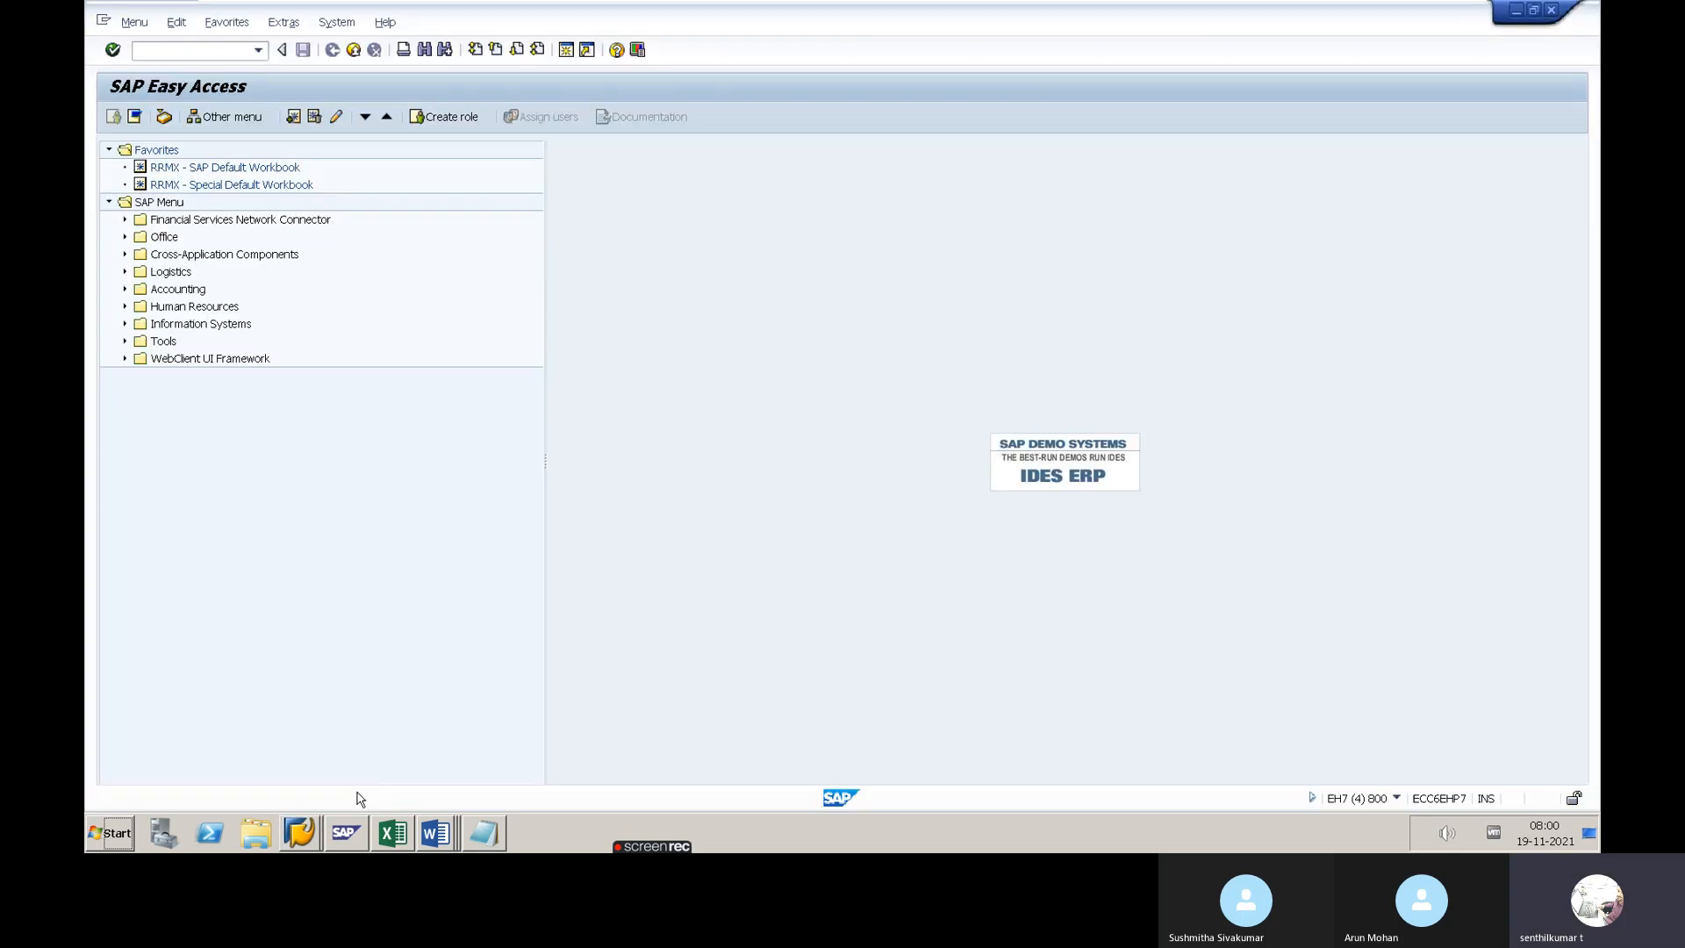
Run transaction SPRO and display the SAP Reference IMG
left_click(215, 52)
type("SPRO")
key("Return")
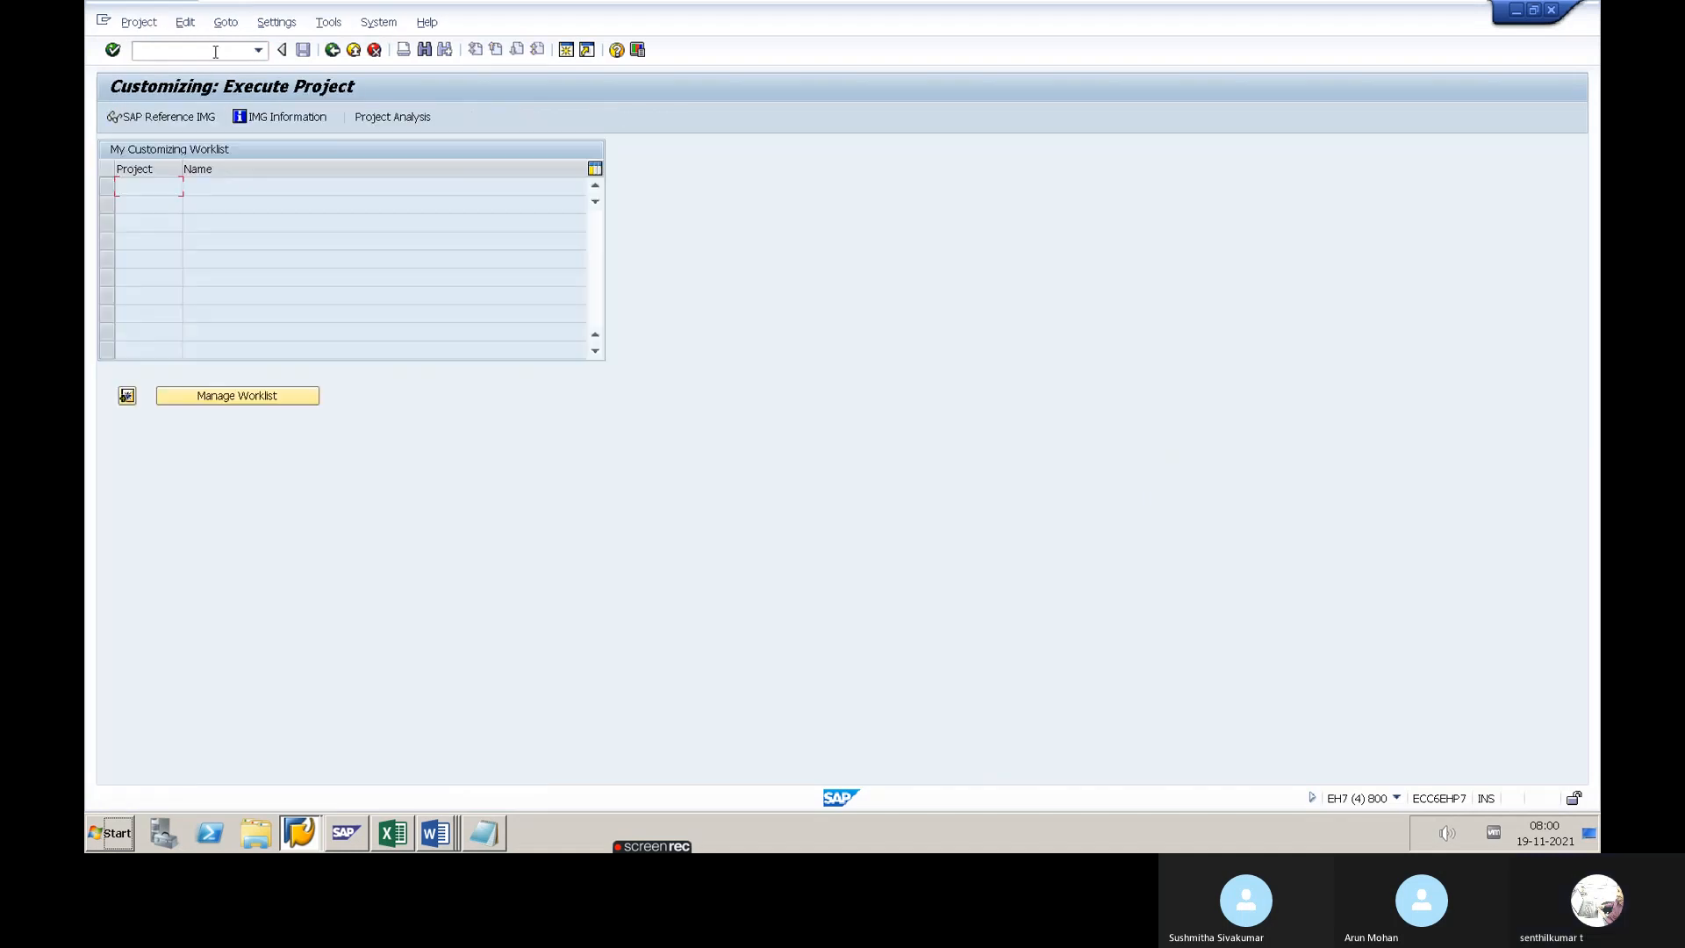
left_click(169, 119)
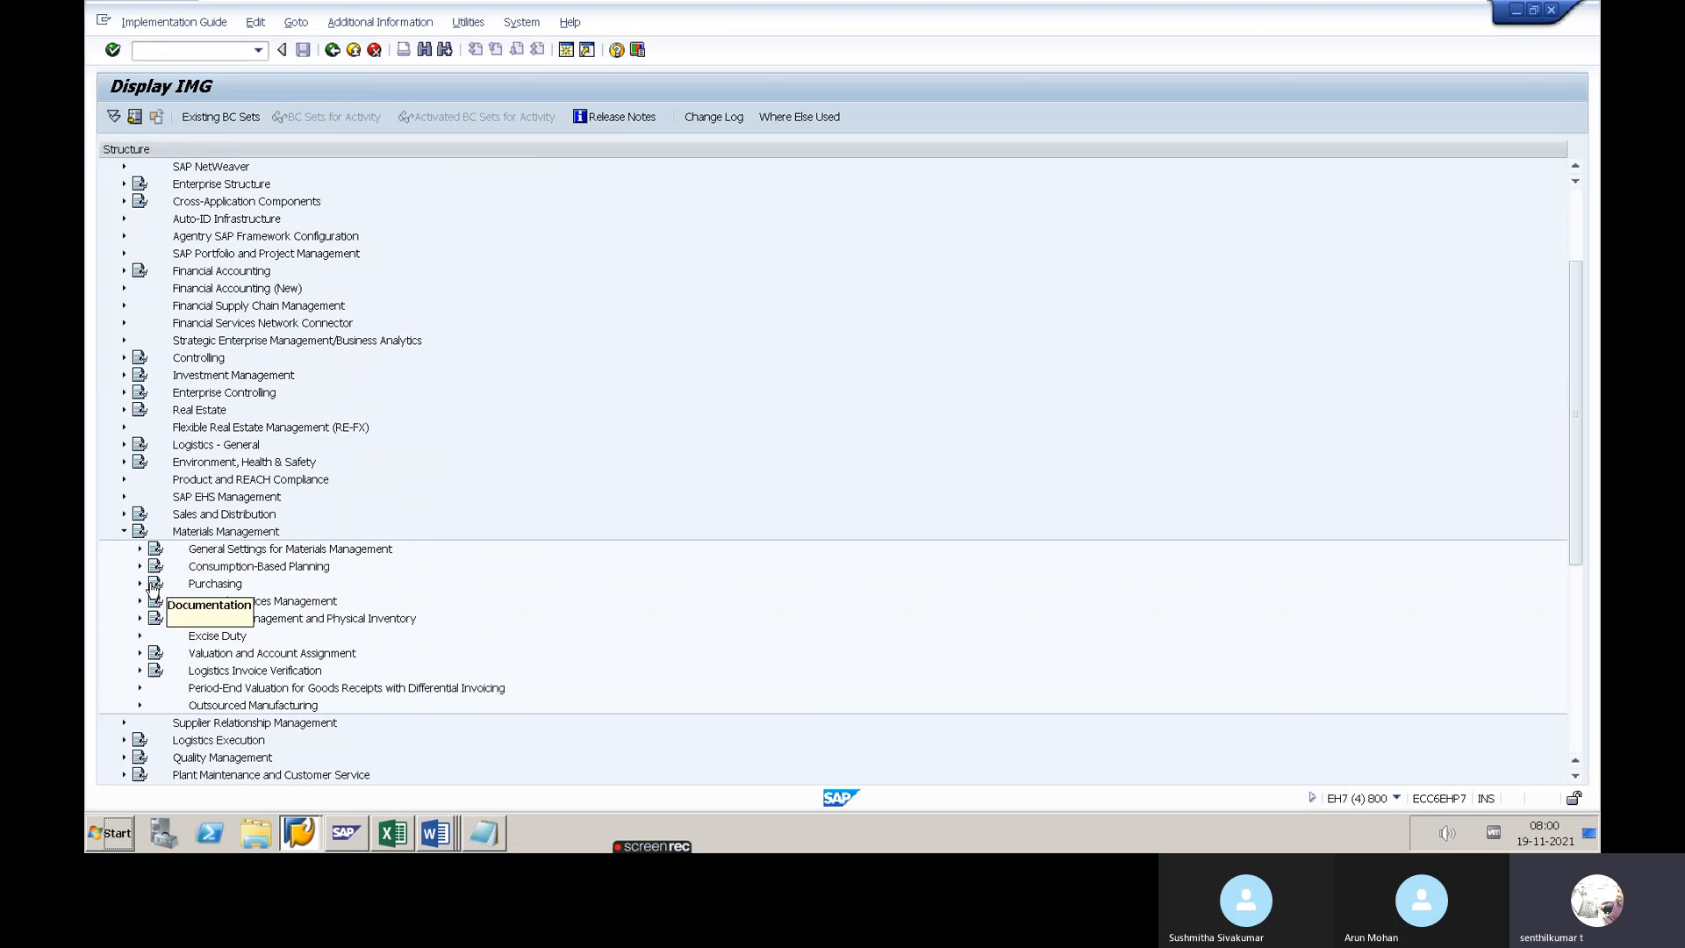
Open Edit Characteristics under Materials Management, Purchasing, Purchase Requisition, Release Procedure, Procedure with Classification
left_click(139, 584)
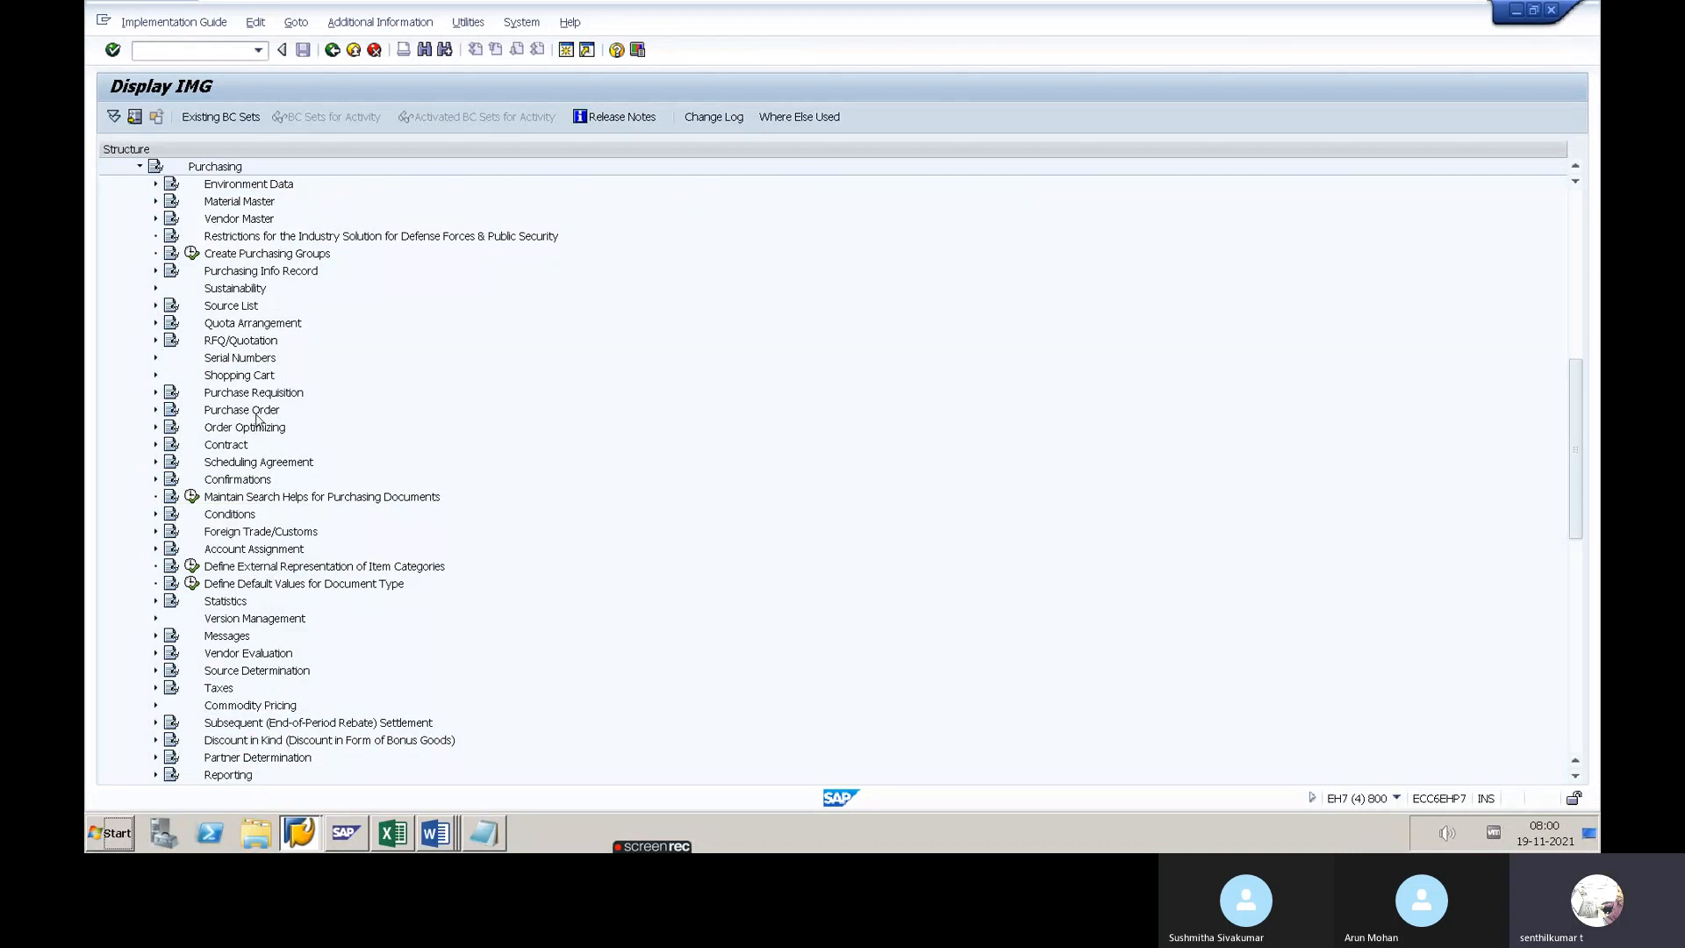
left_click(155, 392)
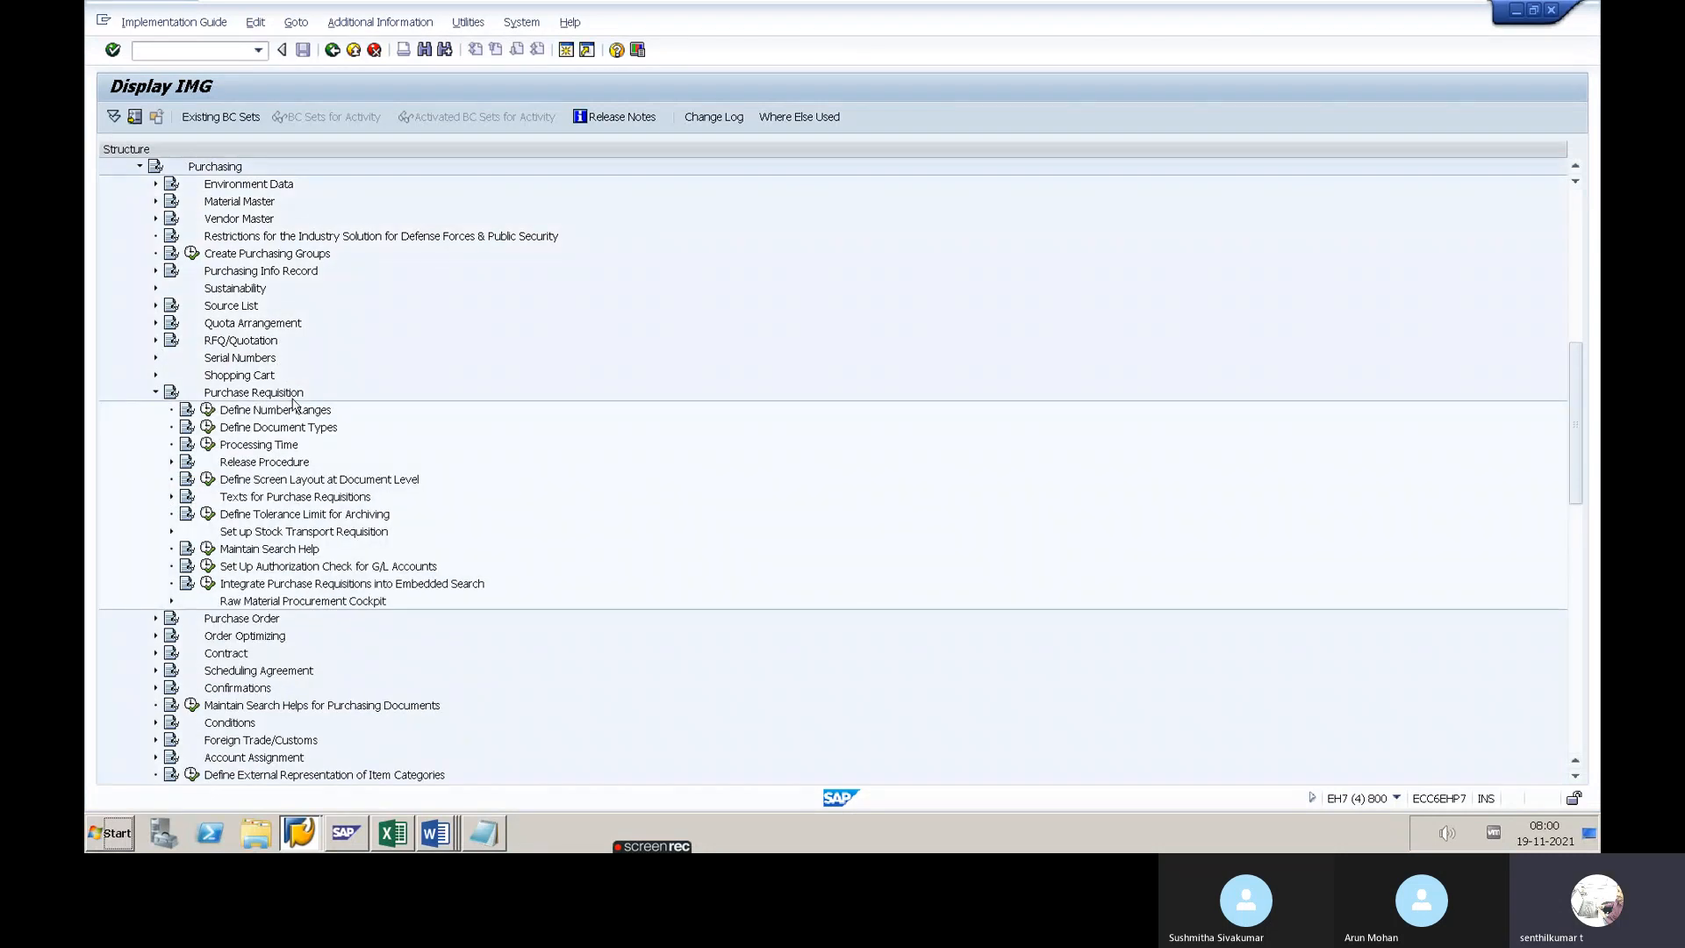
left_click(171, 461)
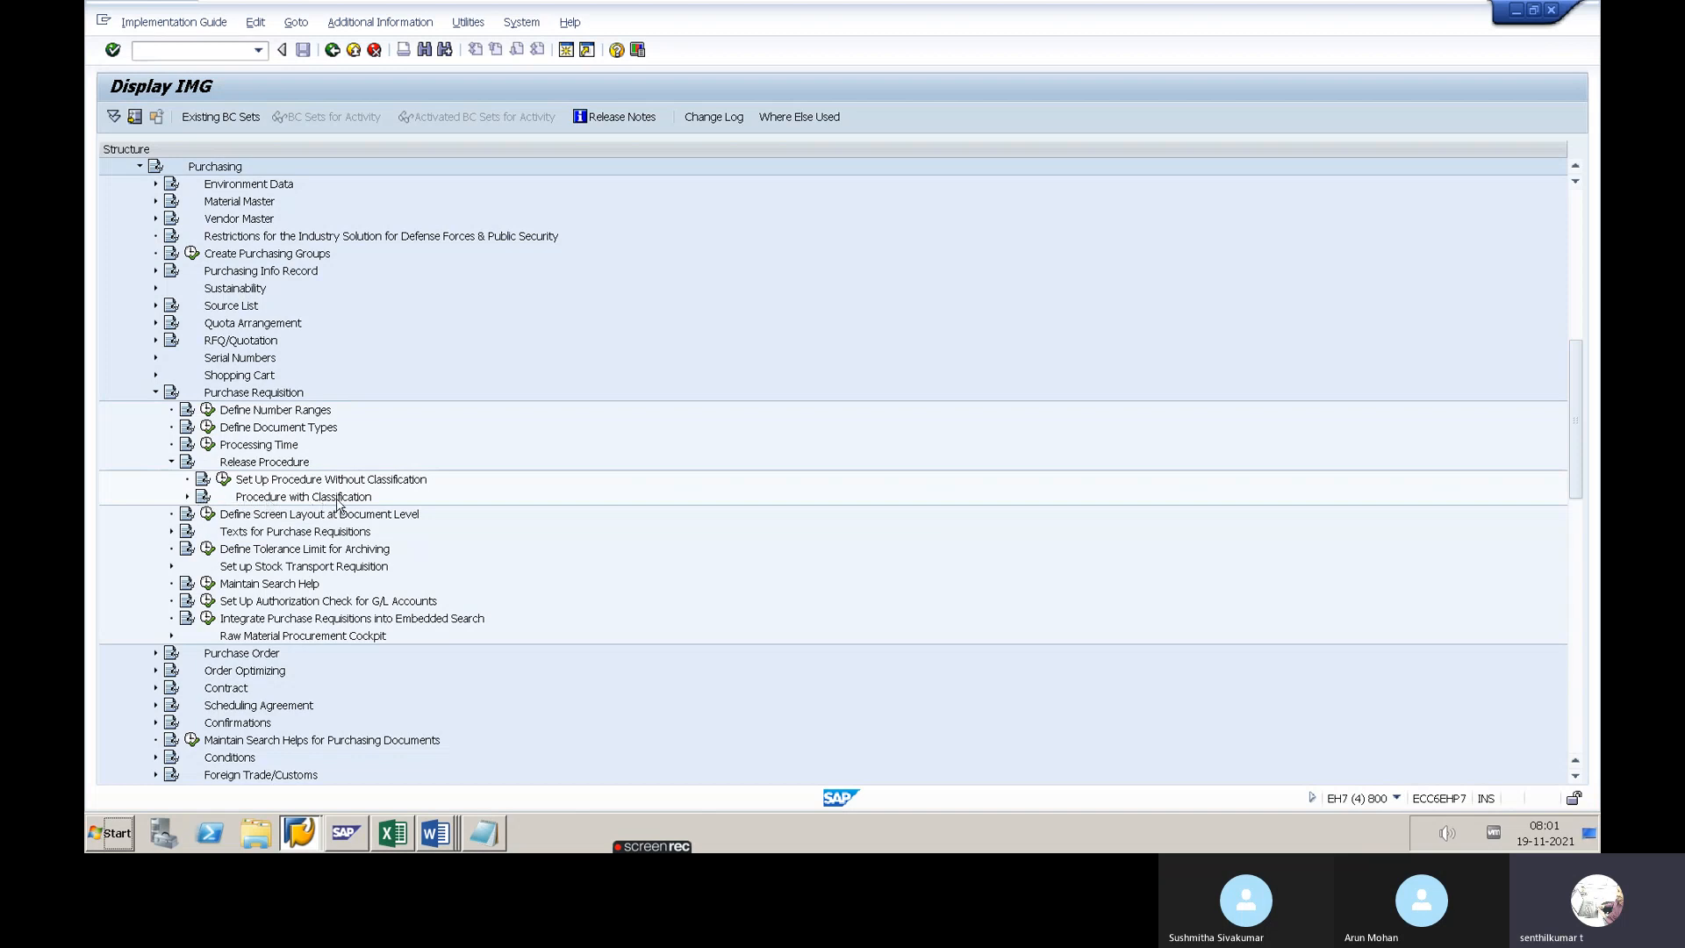
left_click(187, 497)
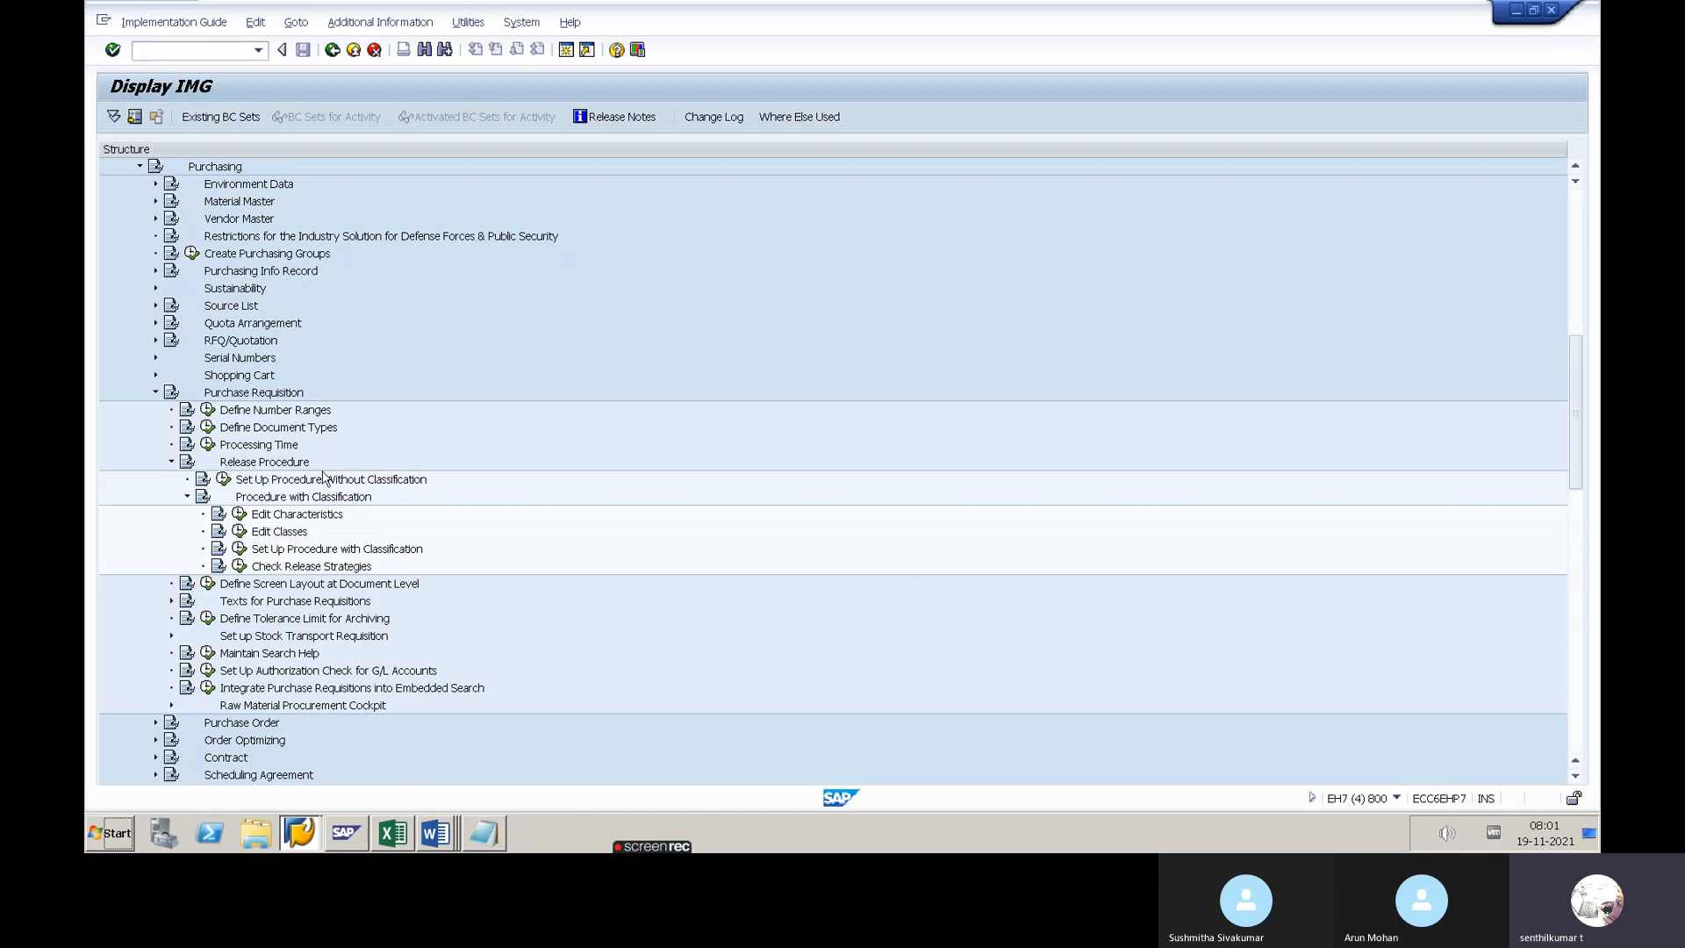
left_click(240, 518)
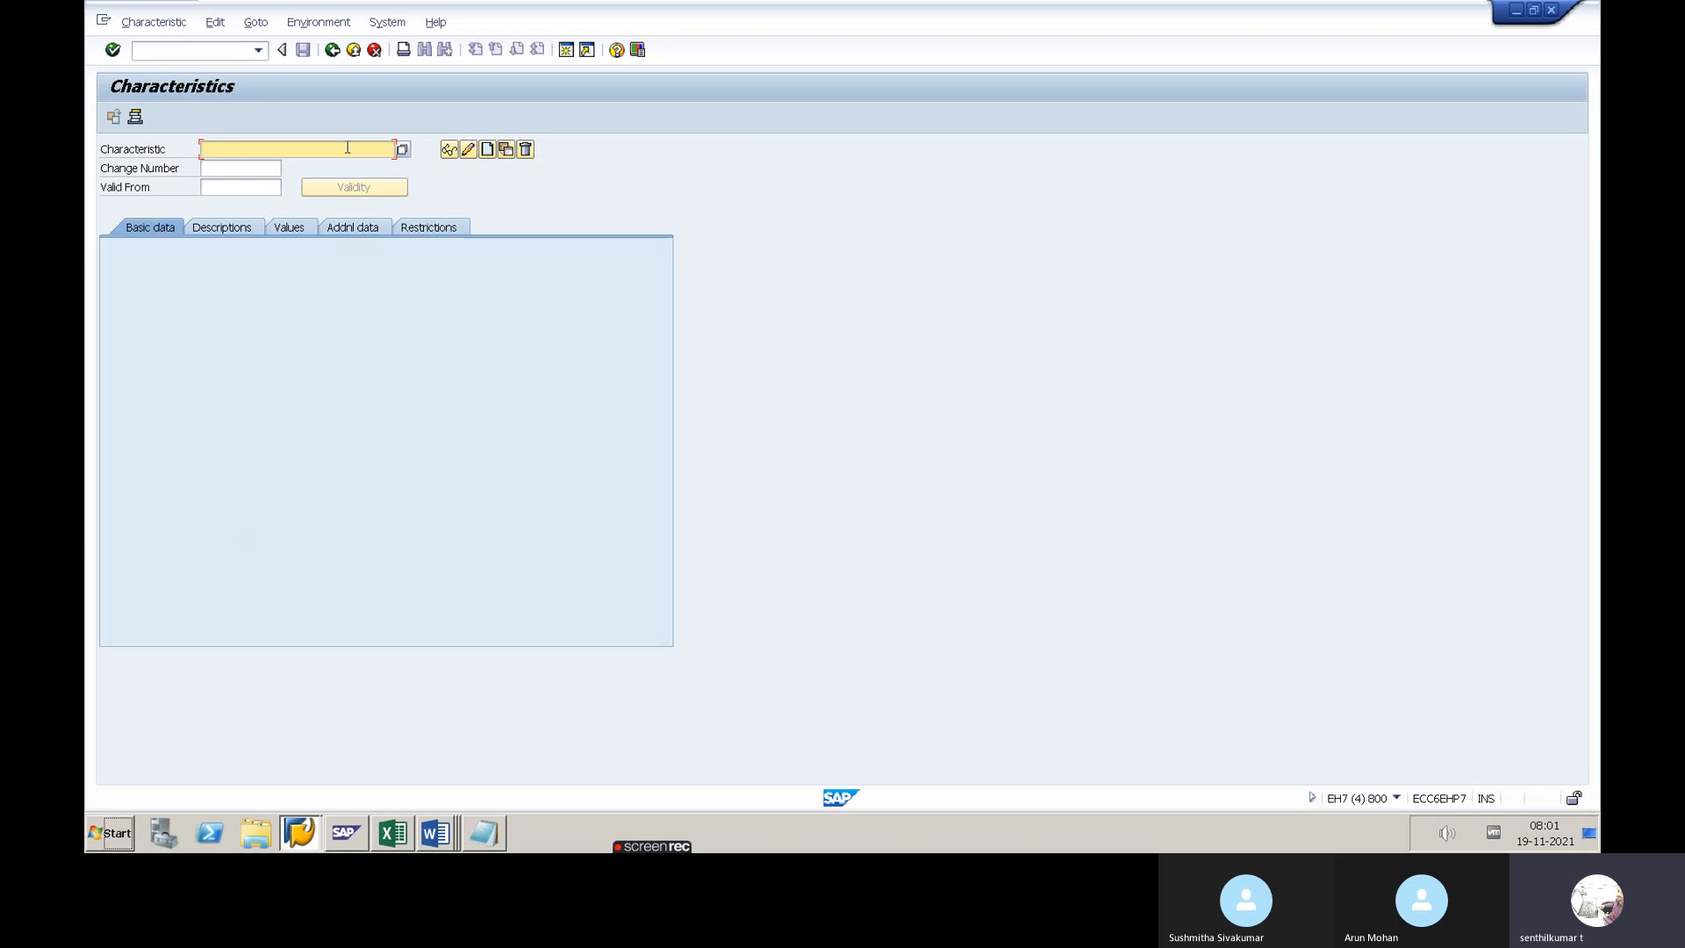
Create the characteristic A1 and go to its table reference in the additional data
type("A1")
left_click(489, 151)
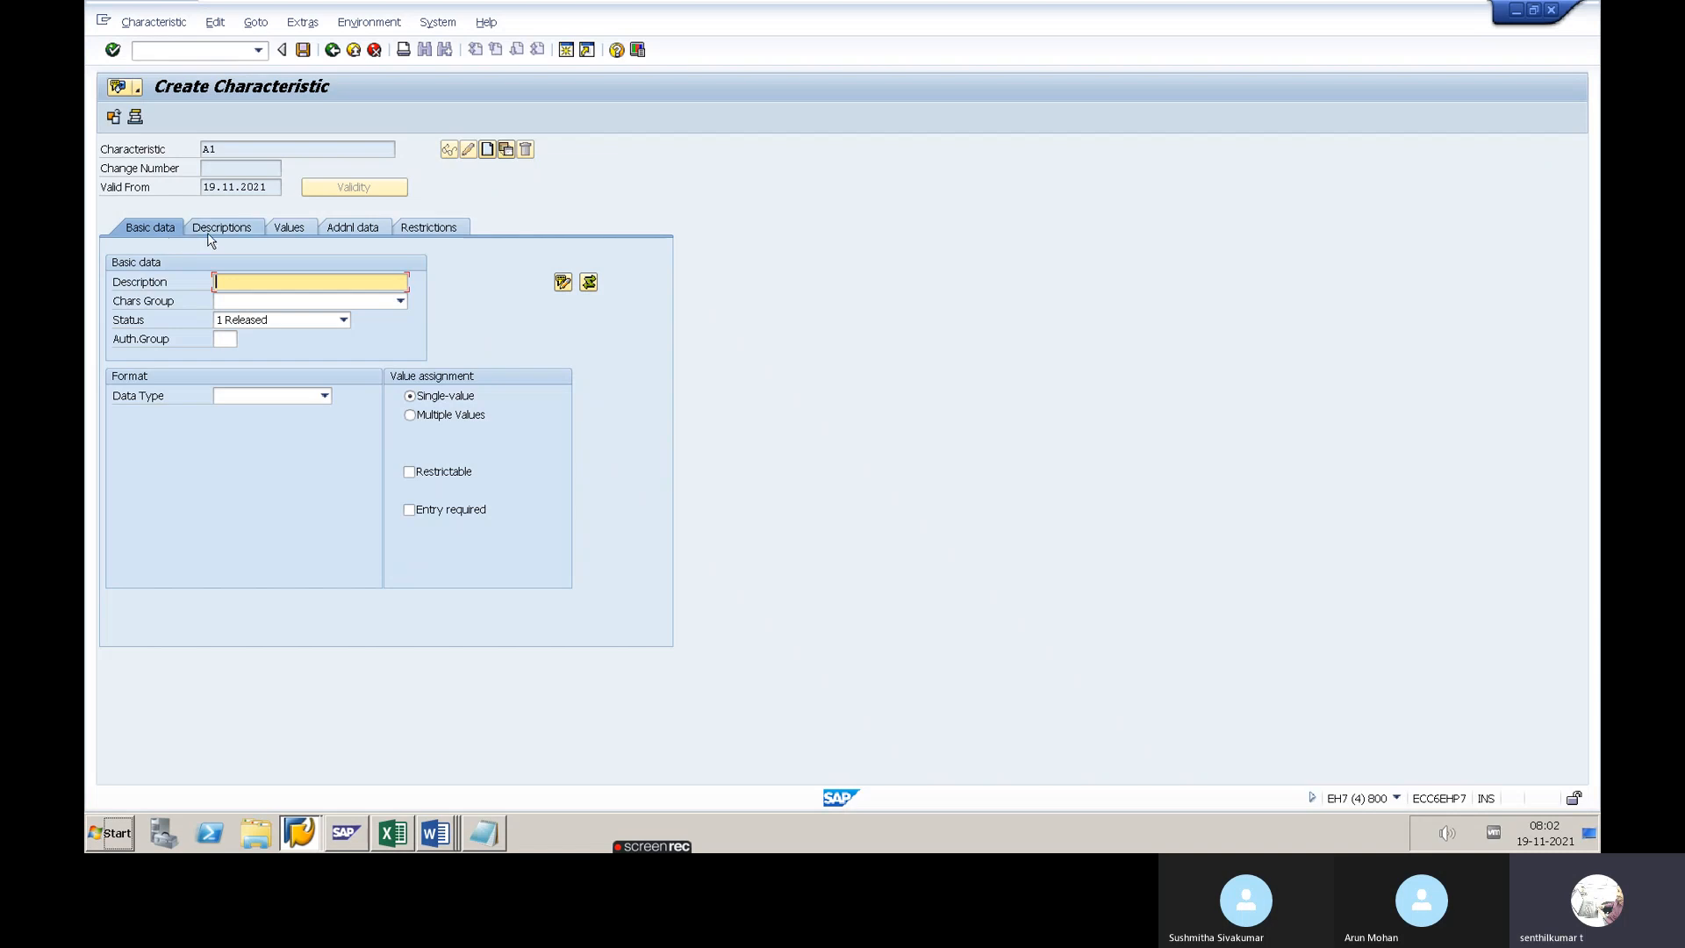
left_click(346, 232)
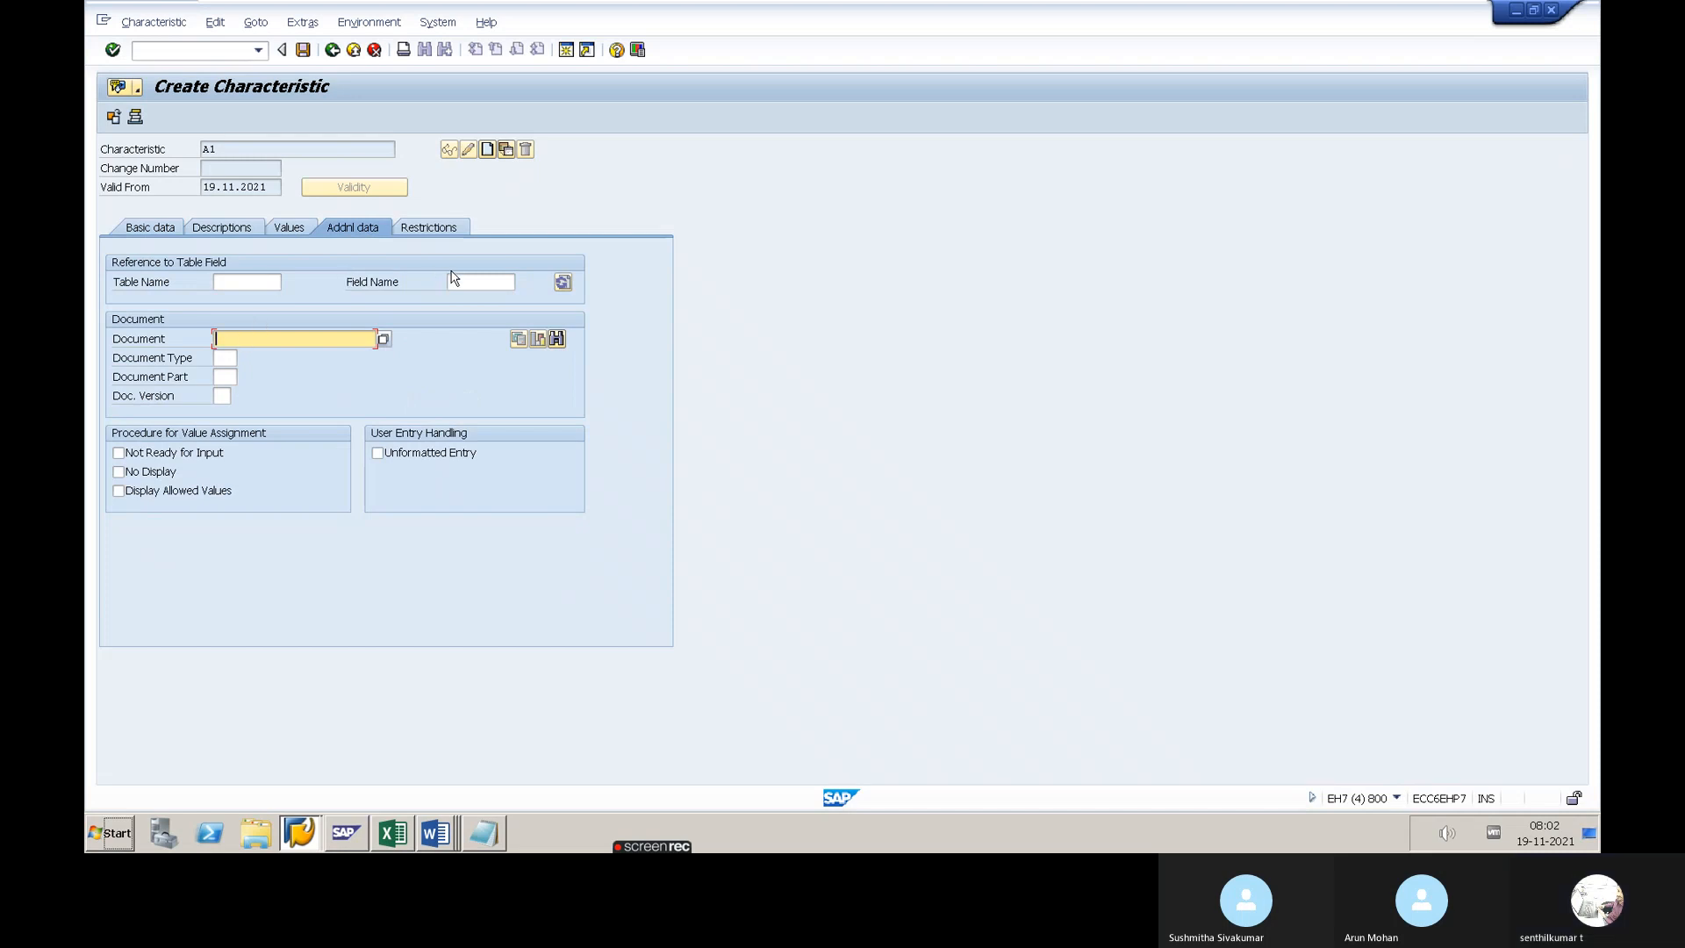
left_click(227, 284)
key("Tab")
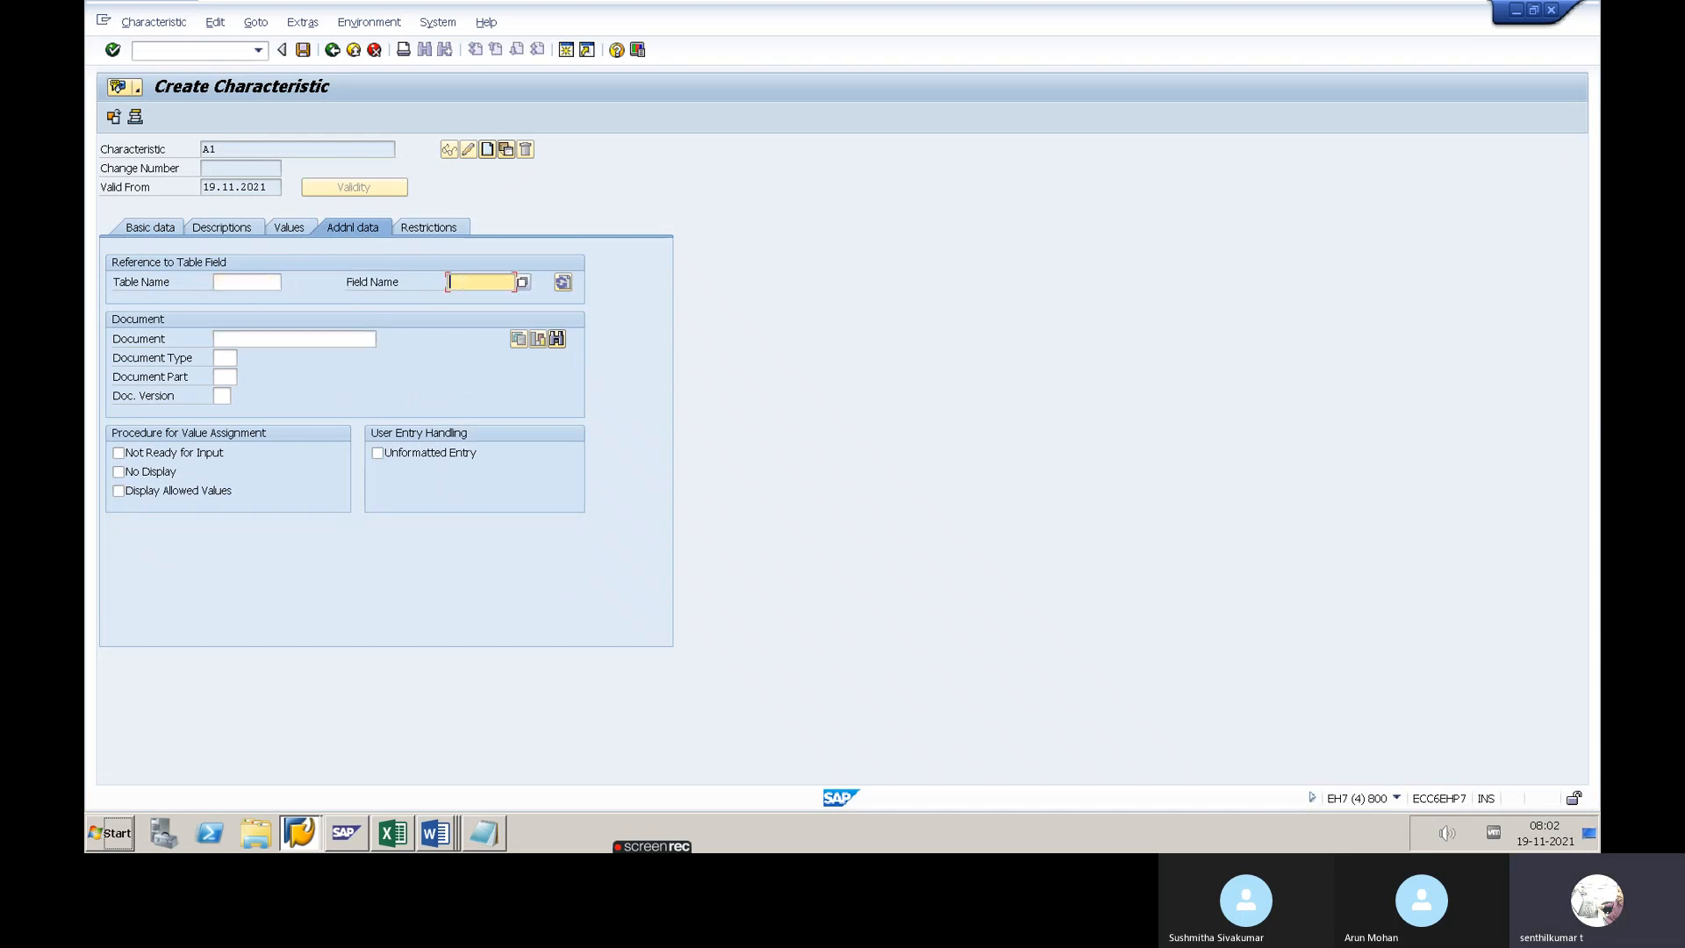
Switch to the Word notes and add the line "PR Table name" followed by "CEBAN"
key("alt+Tab")
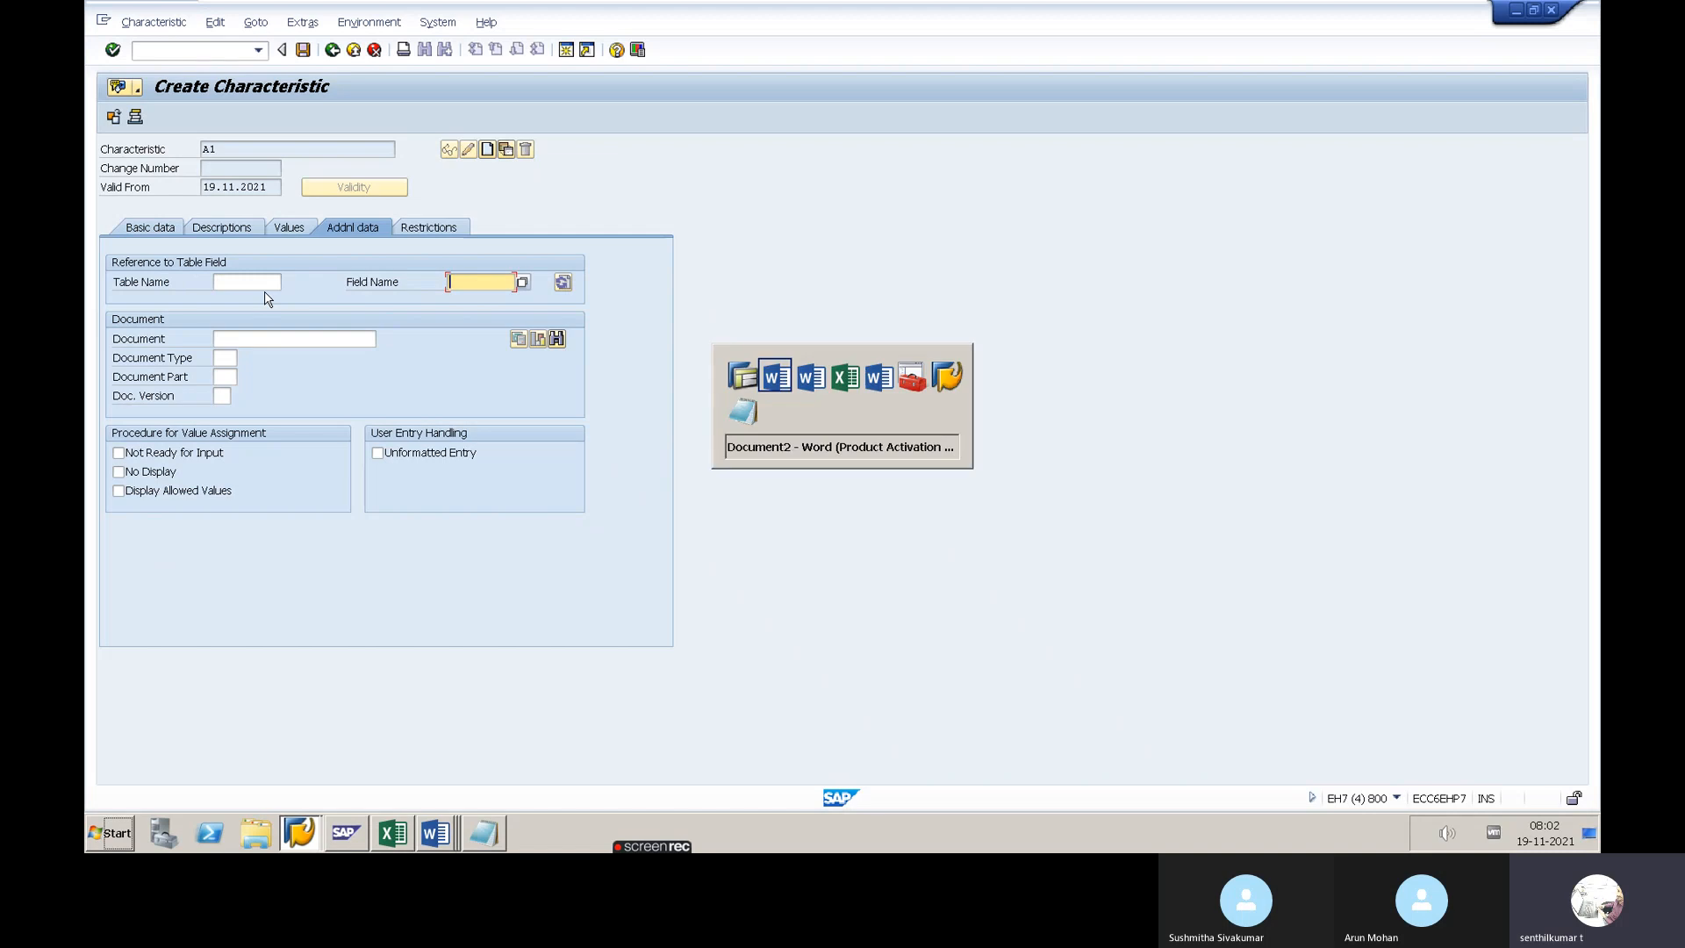
key("Return")
key("Return")
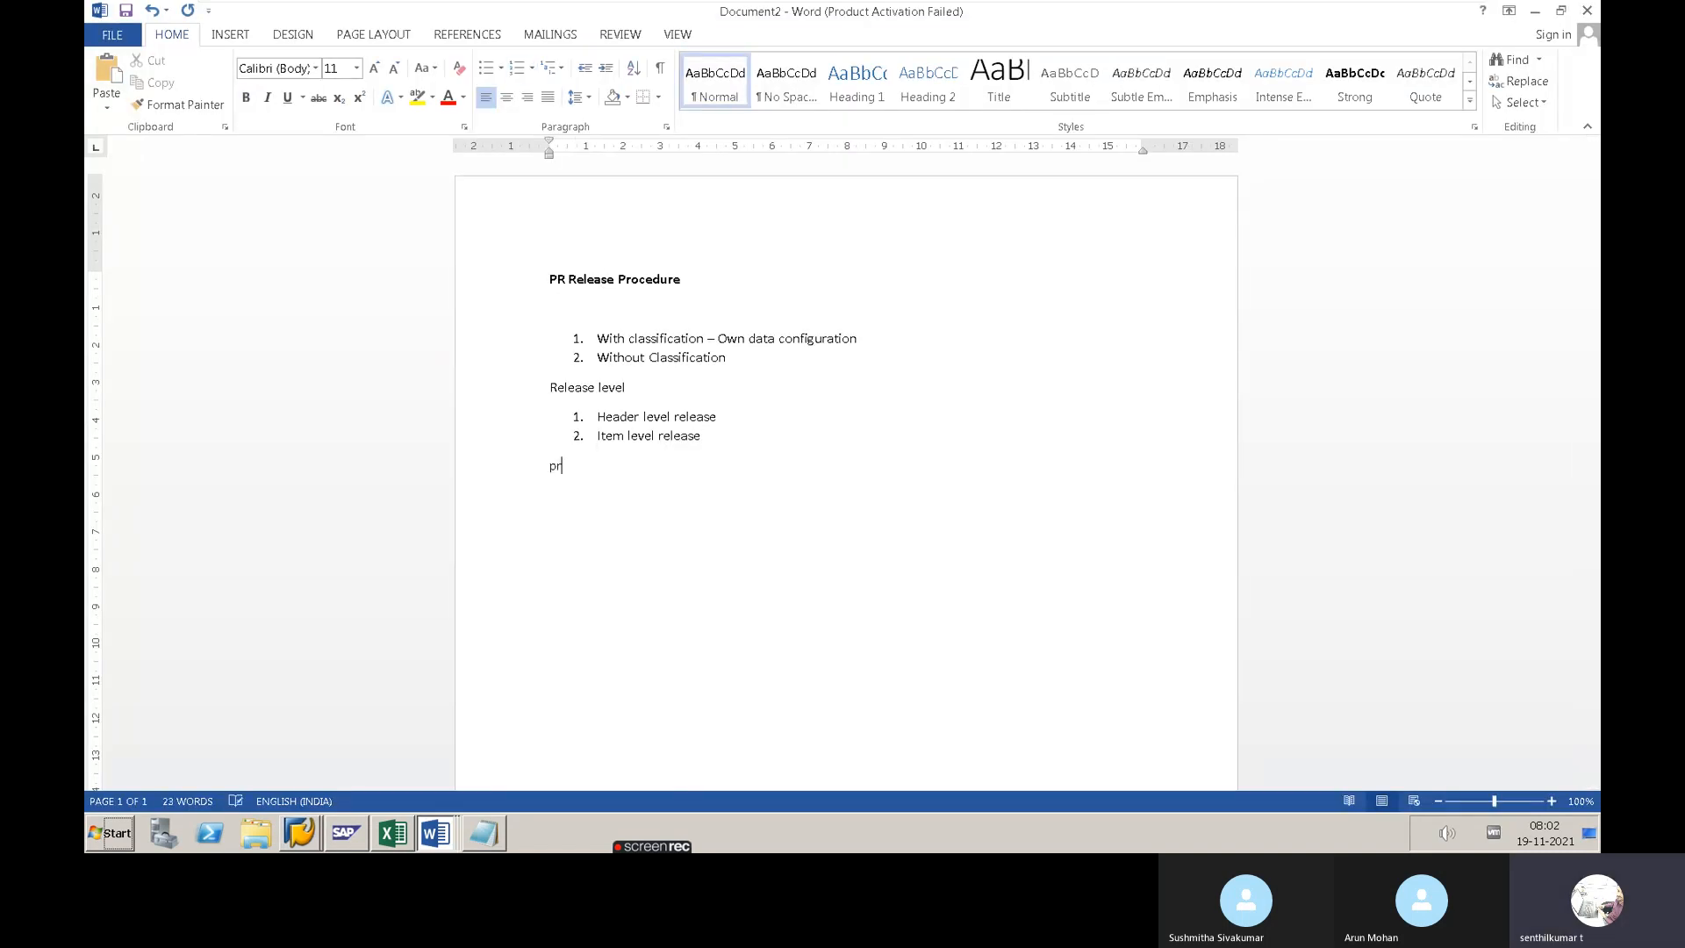
type("PR ")
type("Tab")
type("le name ")
type("CEBAN")
key("Return")
key("BackSpace")
key("BackSpace")
type("N")
key("BackSpace")
type("N")
Leave a blank line in the notes and add "PO table" followed by "CEKKO"
key("Return")
key("Return")
type("PO table")
key("Return")
type("CEKKO")
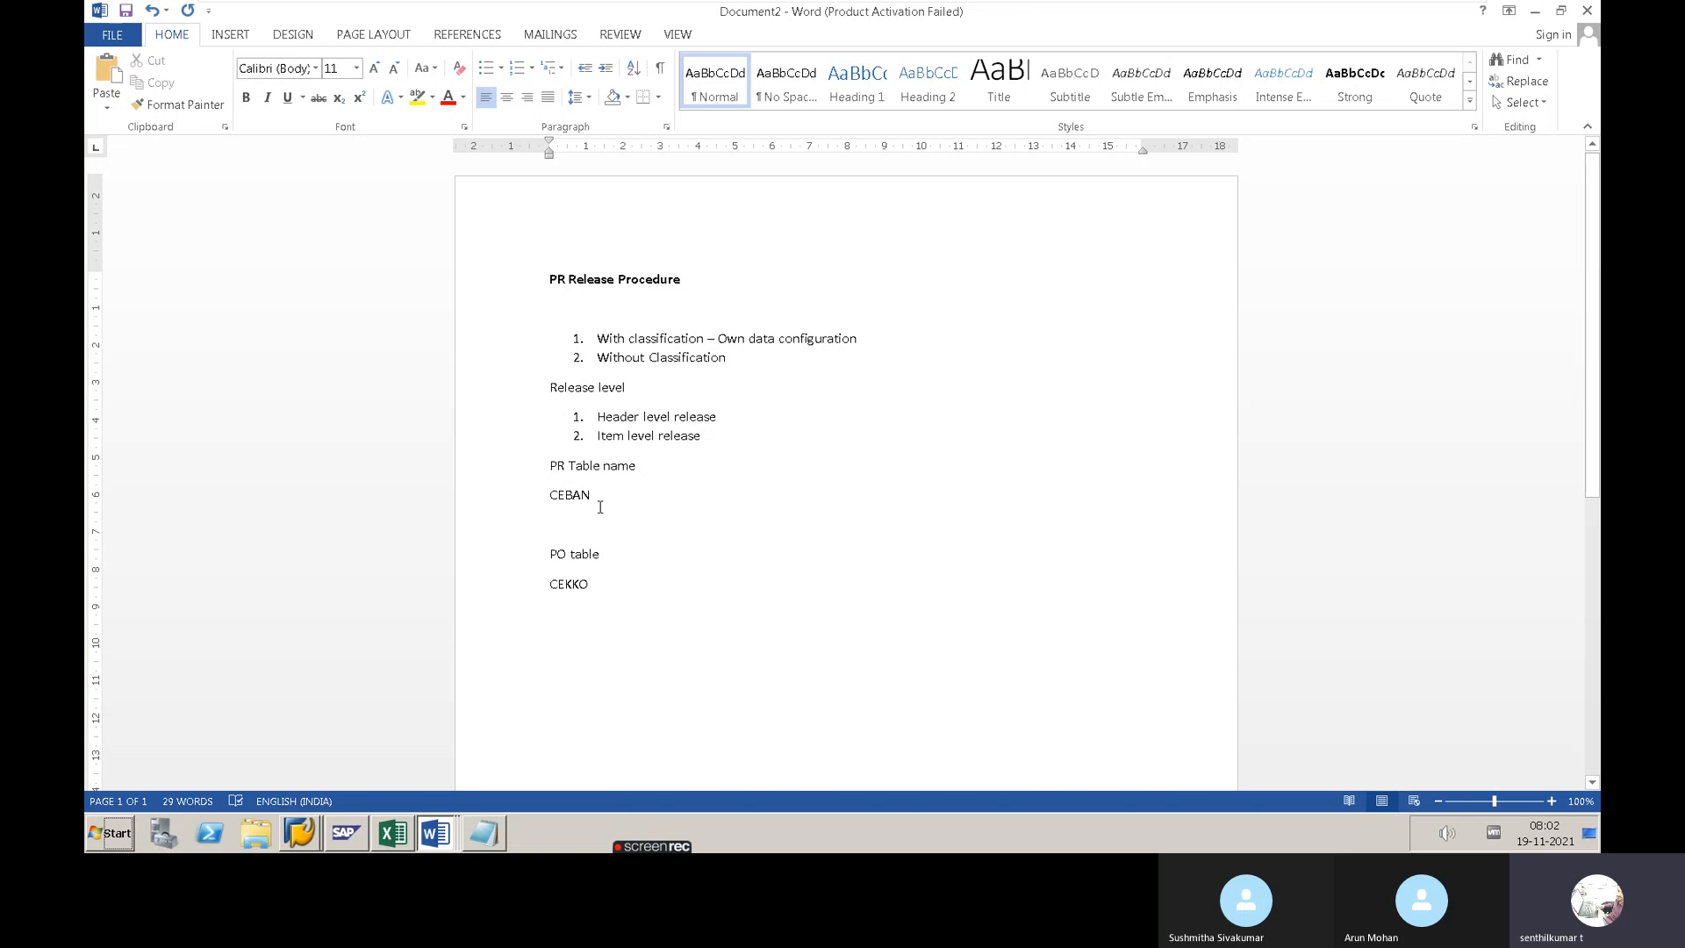
Return to SAP and set the table name of characteristic A1's table reference to CEBAN
left_click_drag(594, 497, 560, 496)
left_click(575, 497)
key("alt+Tab")
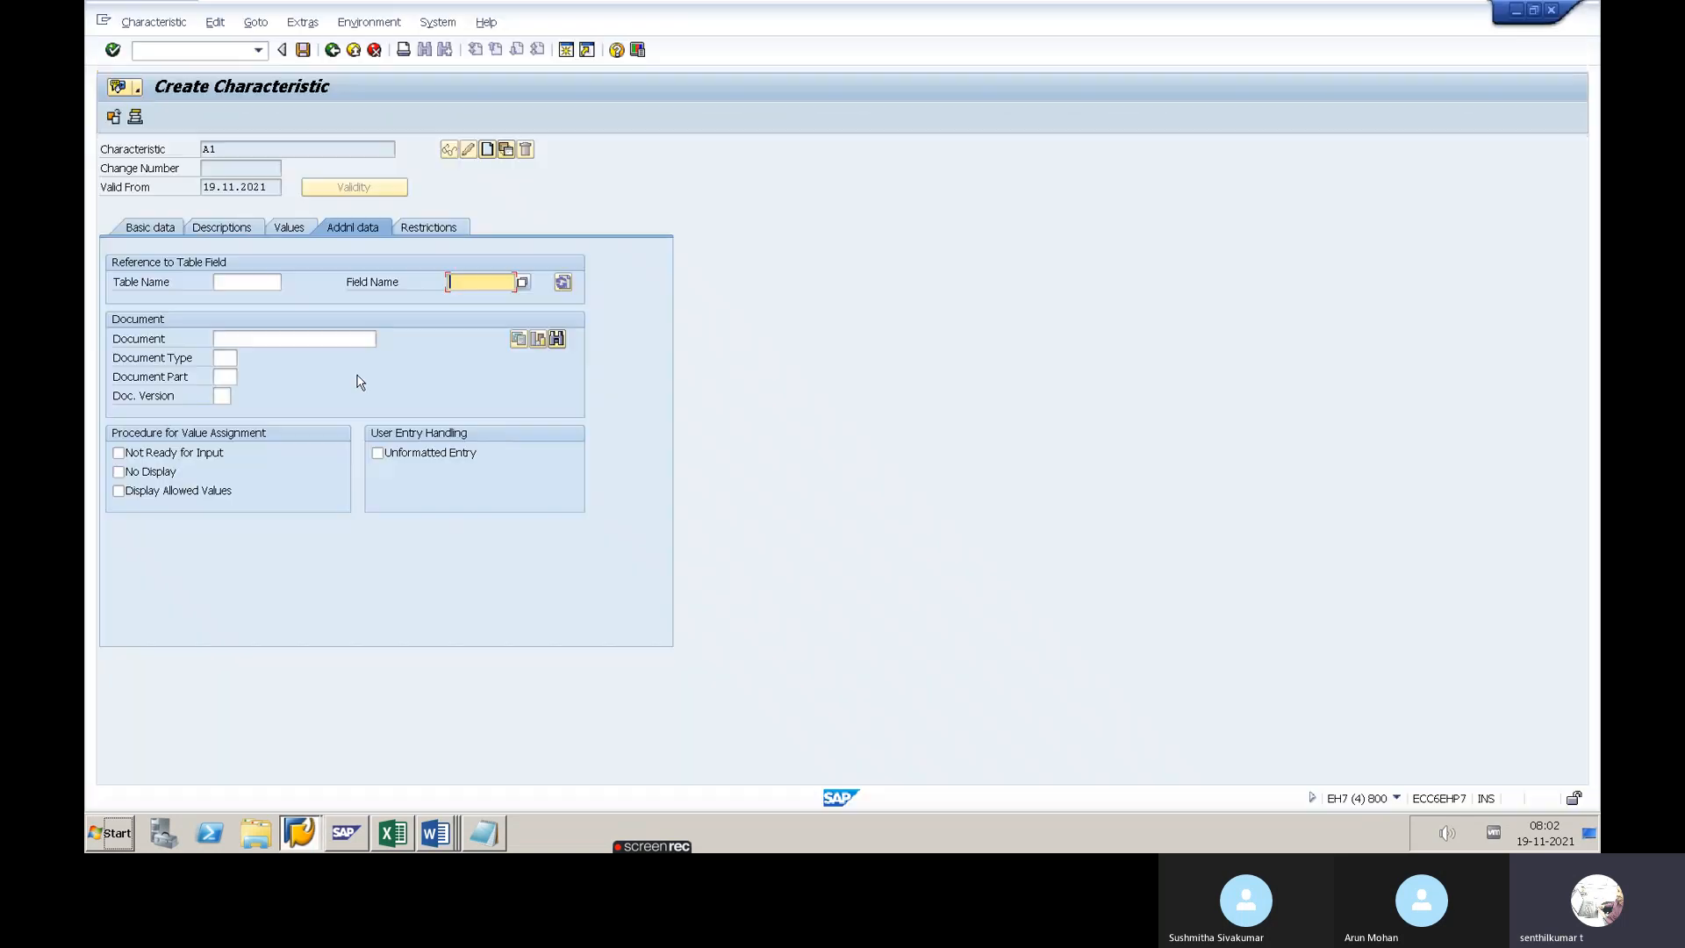
left_click(246, 282)
type("c")
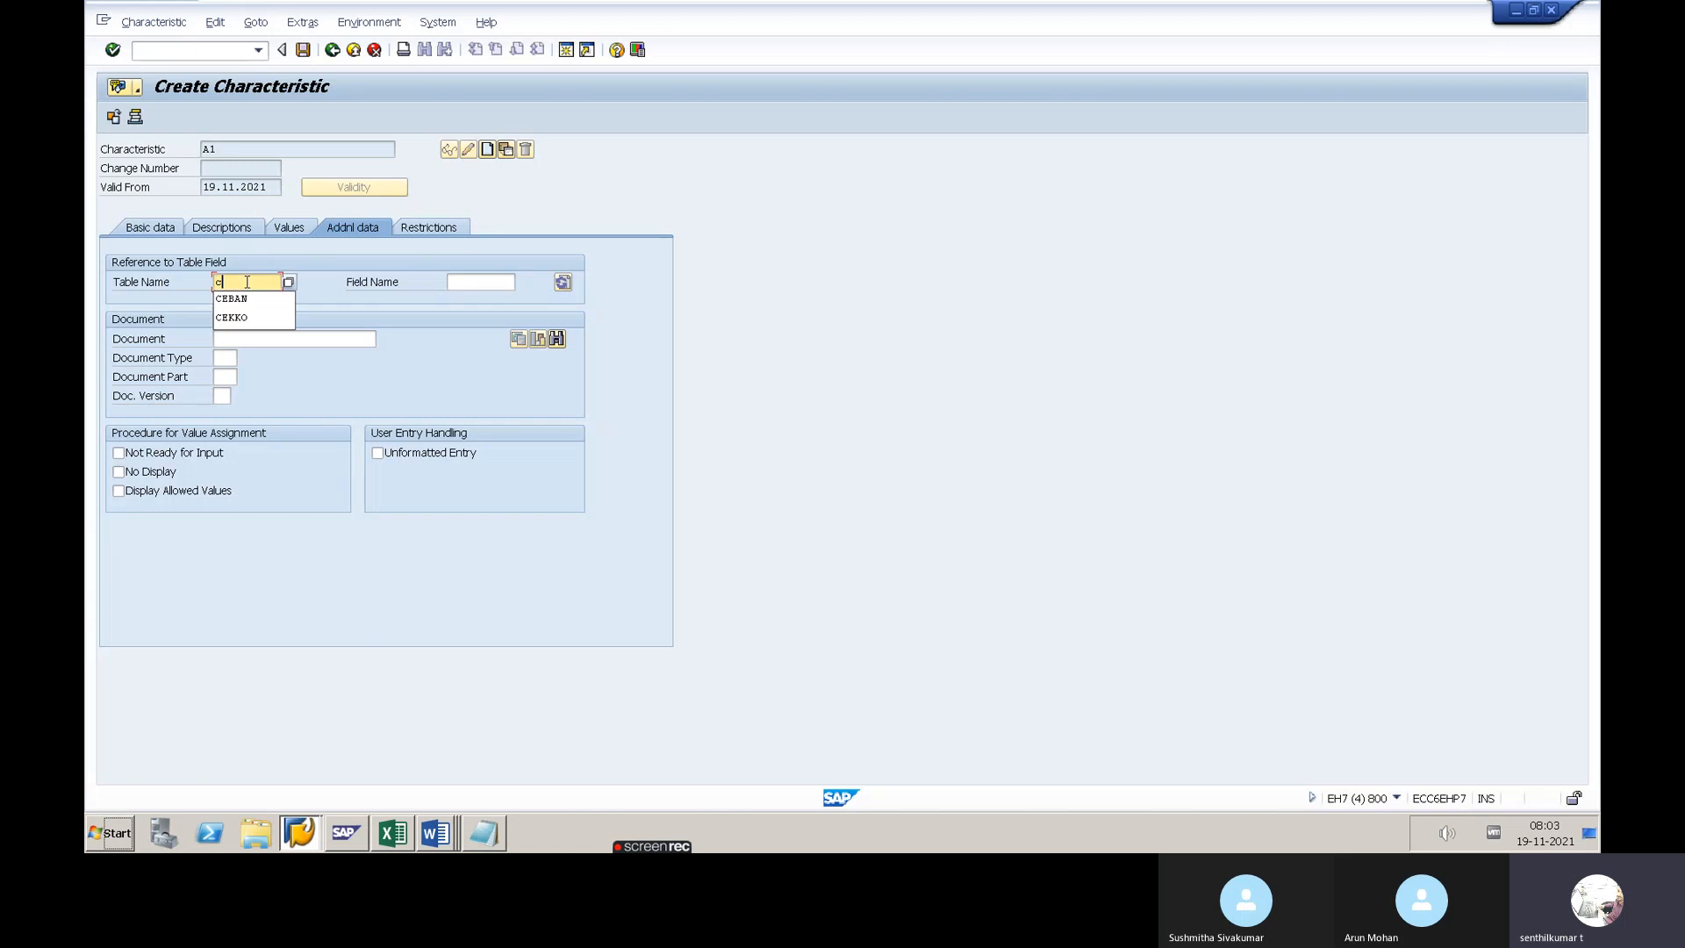
left_click(244, 300)
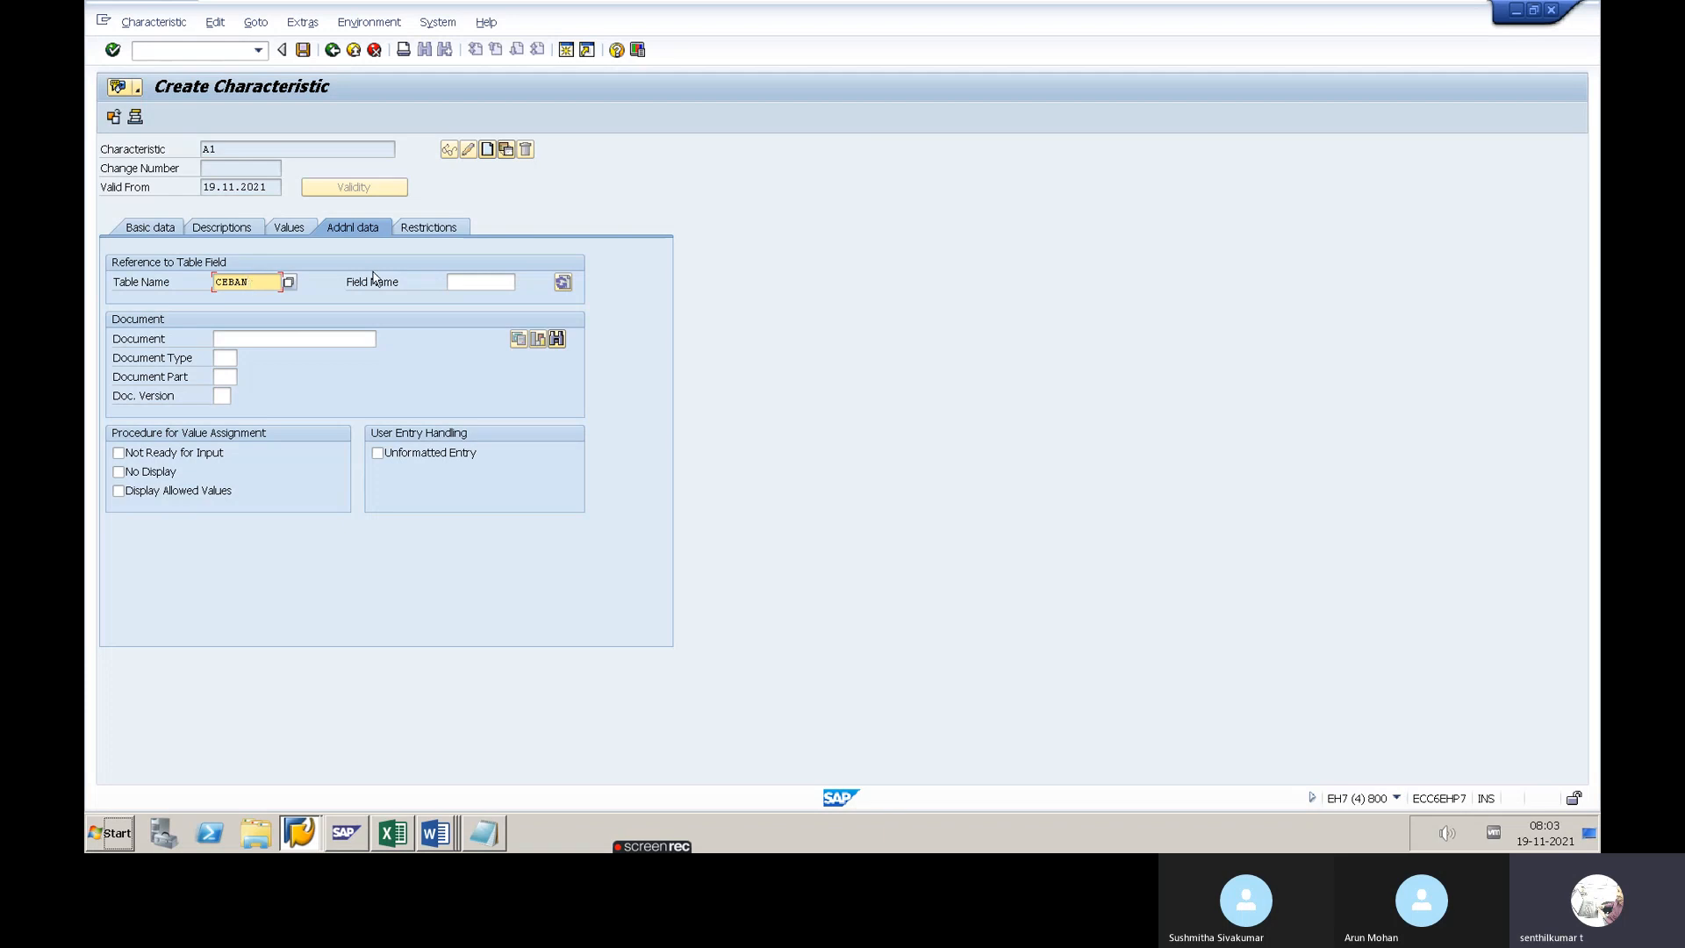
left_click_drag(262, 281, 215, 281)
left_click(209, 284)
left_click(460, 281)
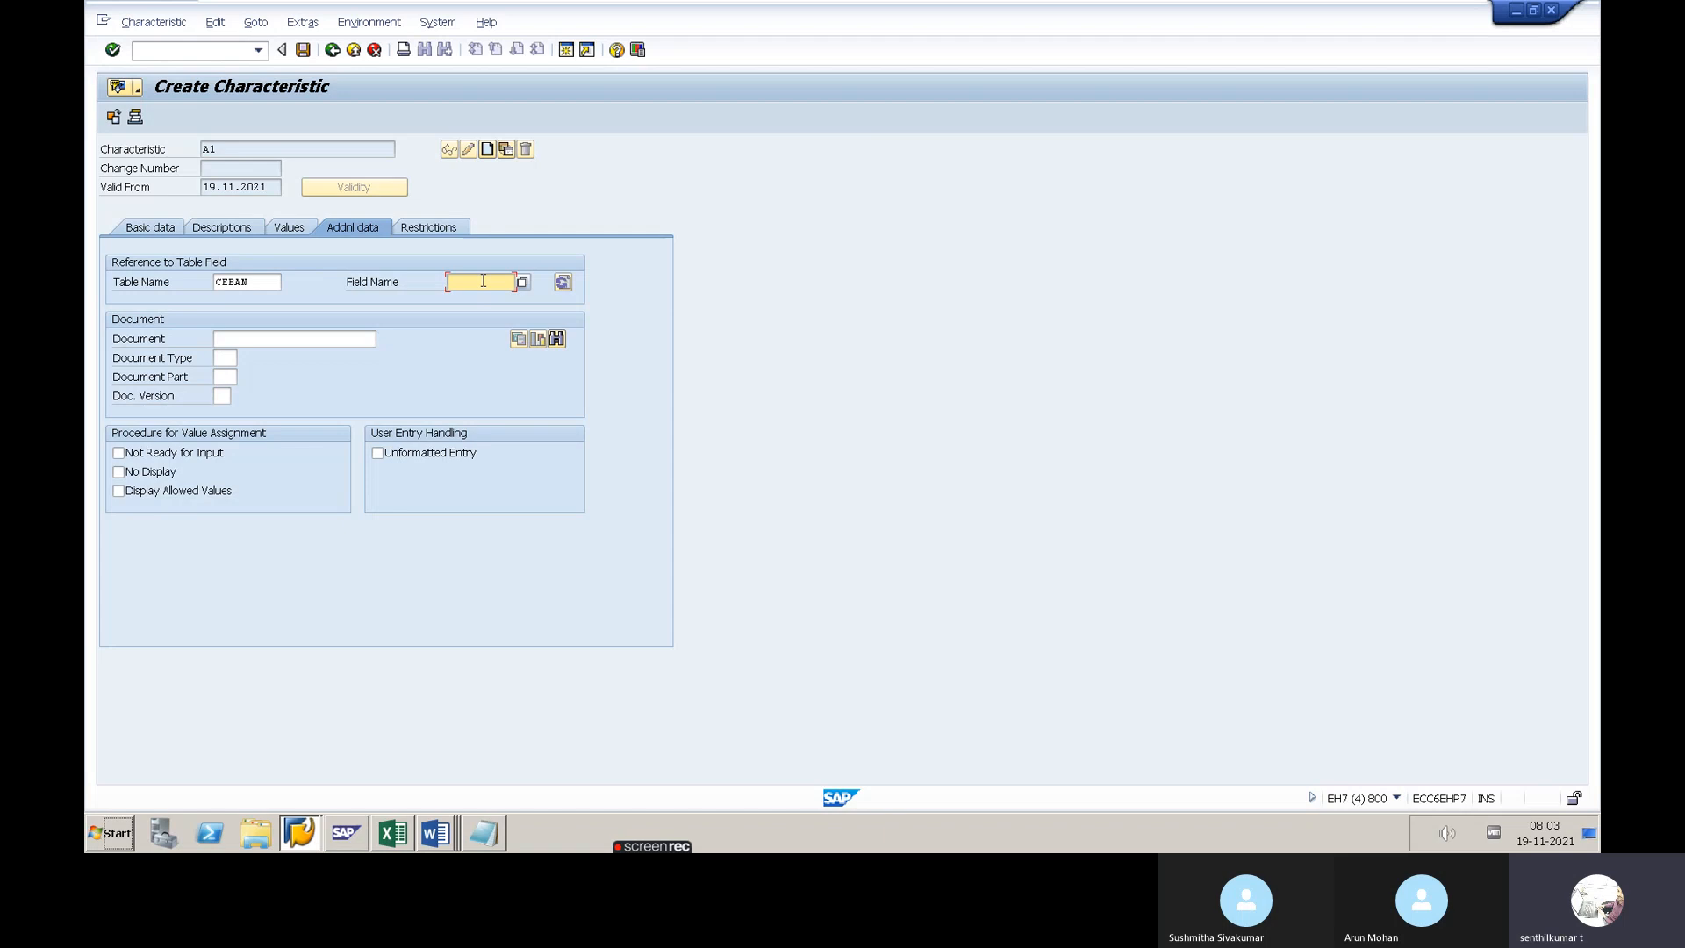
Open a new SAP session and start the ABAP Dictionary with transaction SE11
left_click(566, 53)
type("de11")
key("BackSpace")
key("BackSpace")
key("BackSpace")
key("BackSpace")
type("SE11")
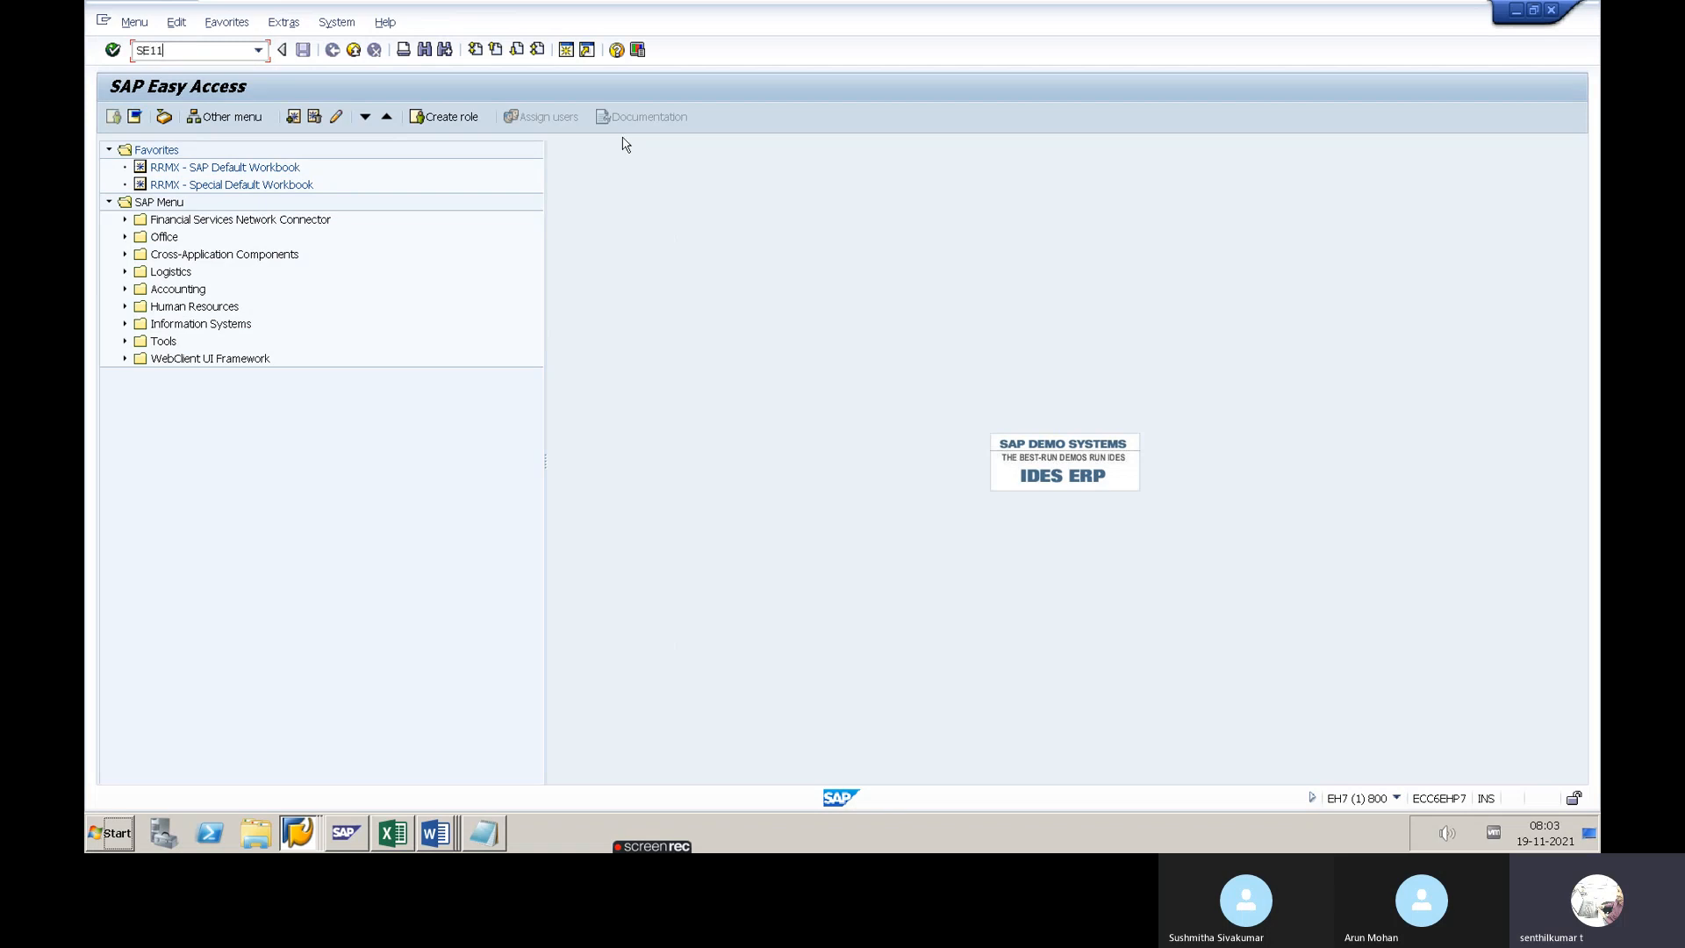
key("Return")
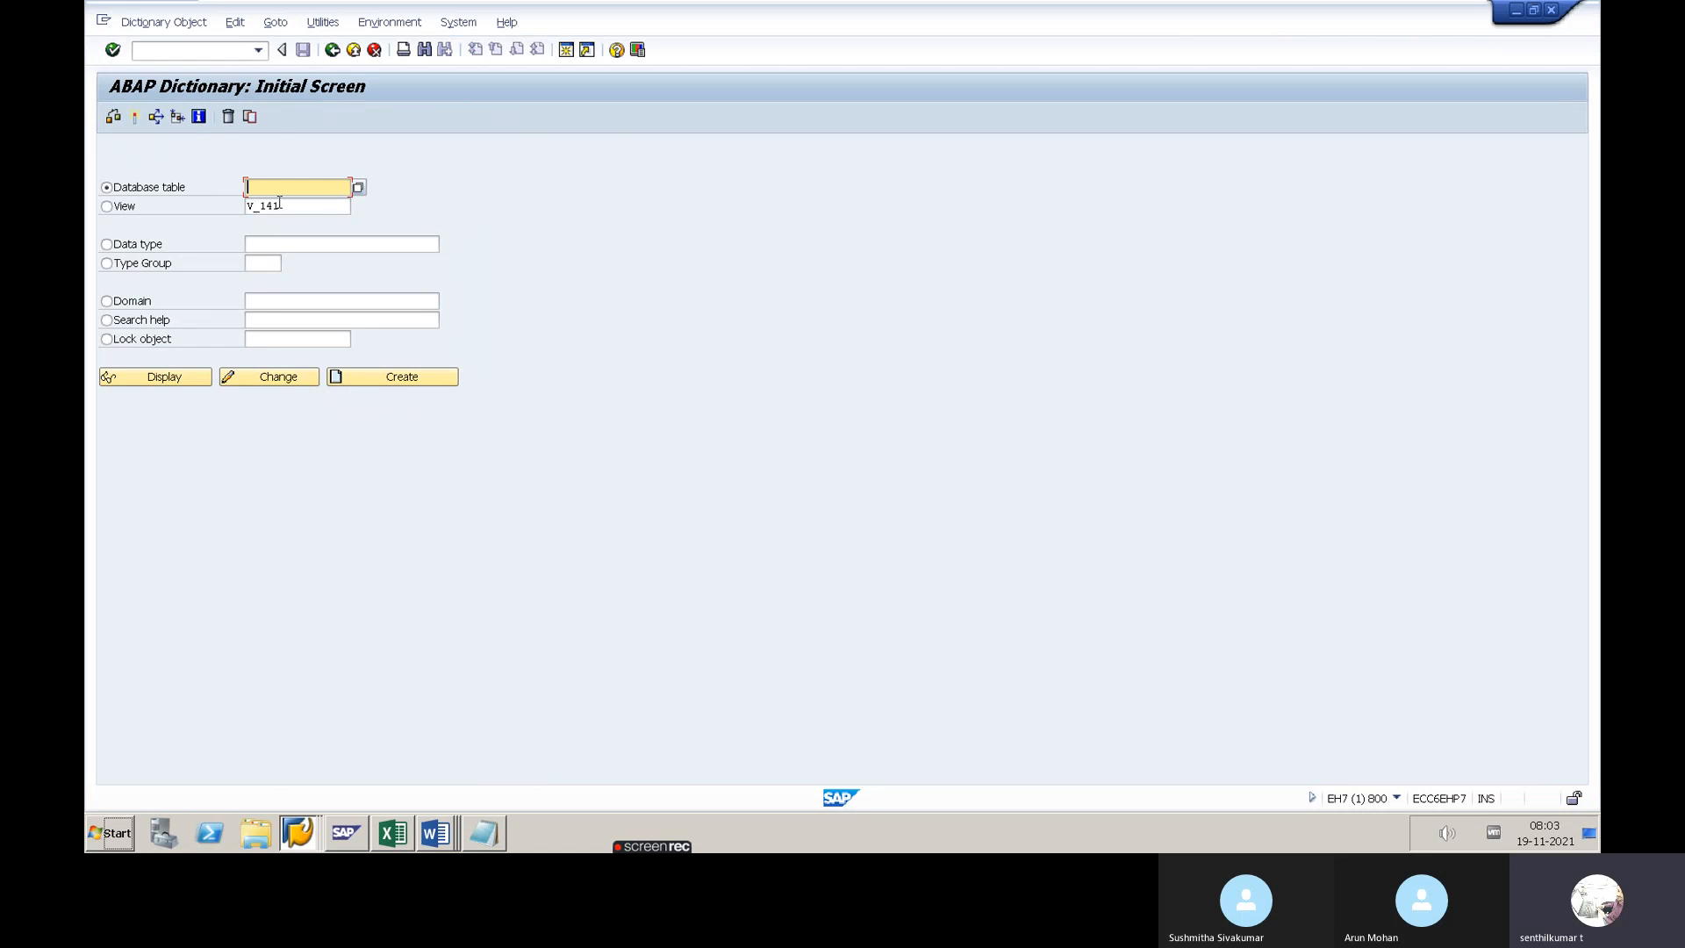
Display the dictionary structure CEBAN and look through its component fields and descriptions
type("CEBAN")
left_click(162, 383)
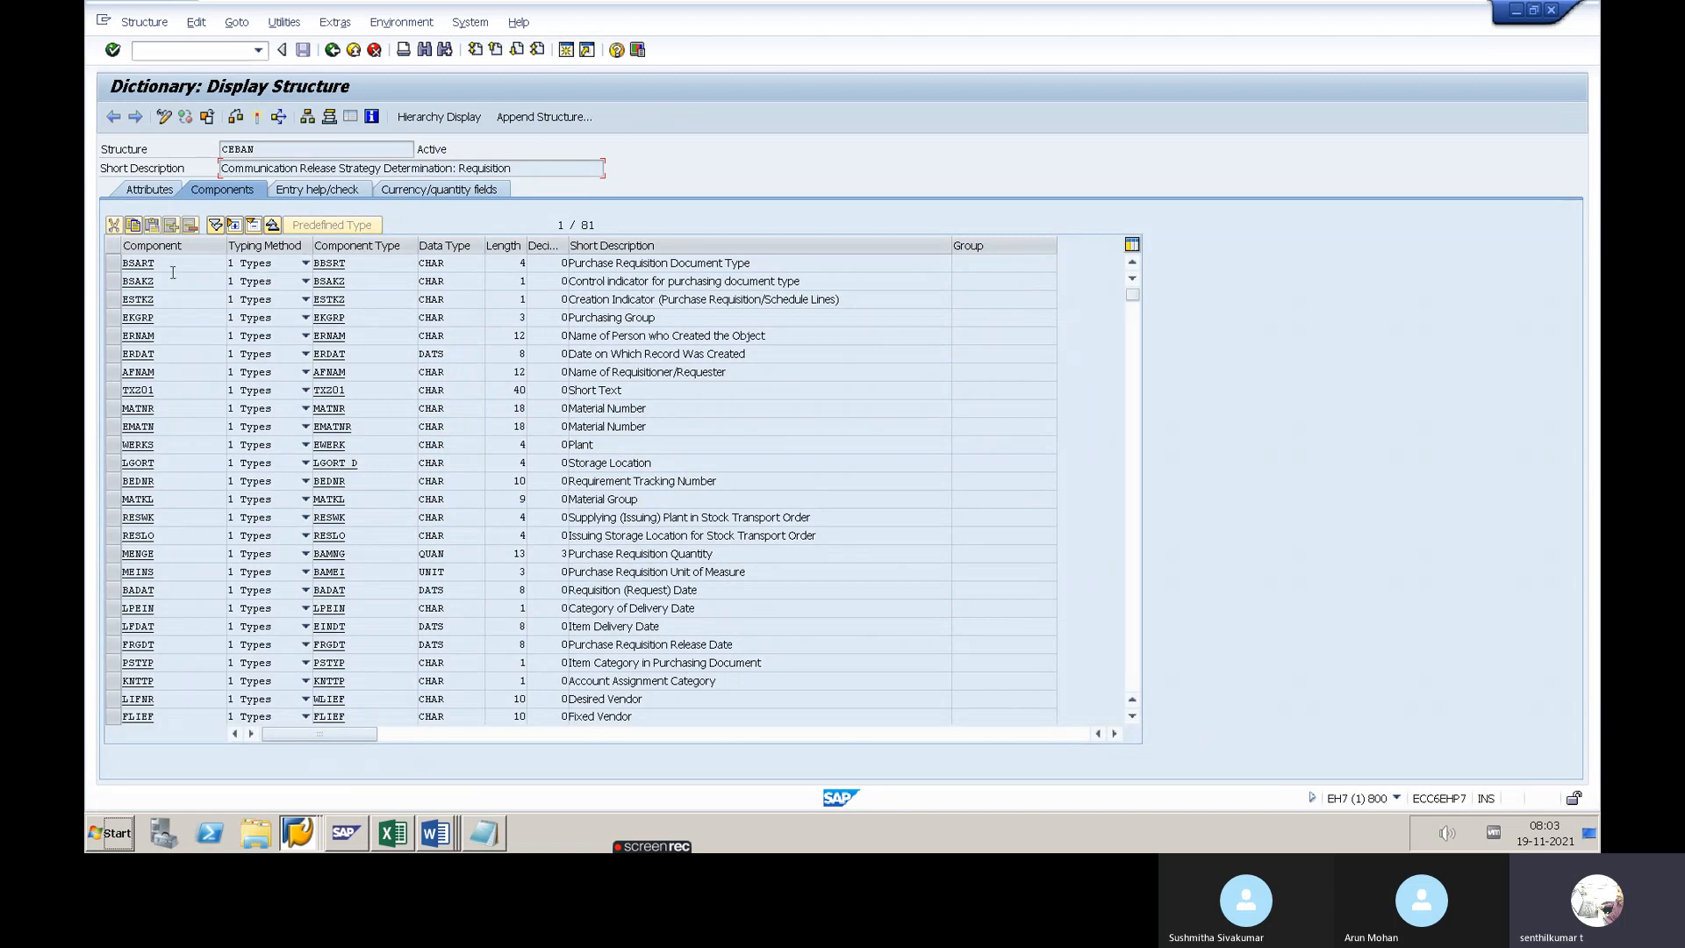
scroll(167, 283, "down", 10)
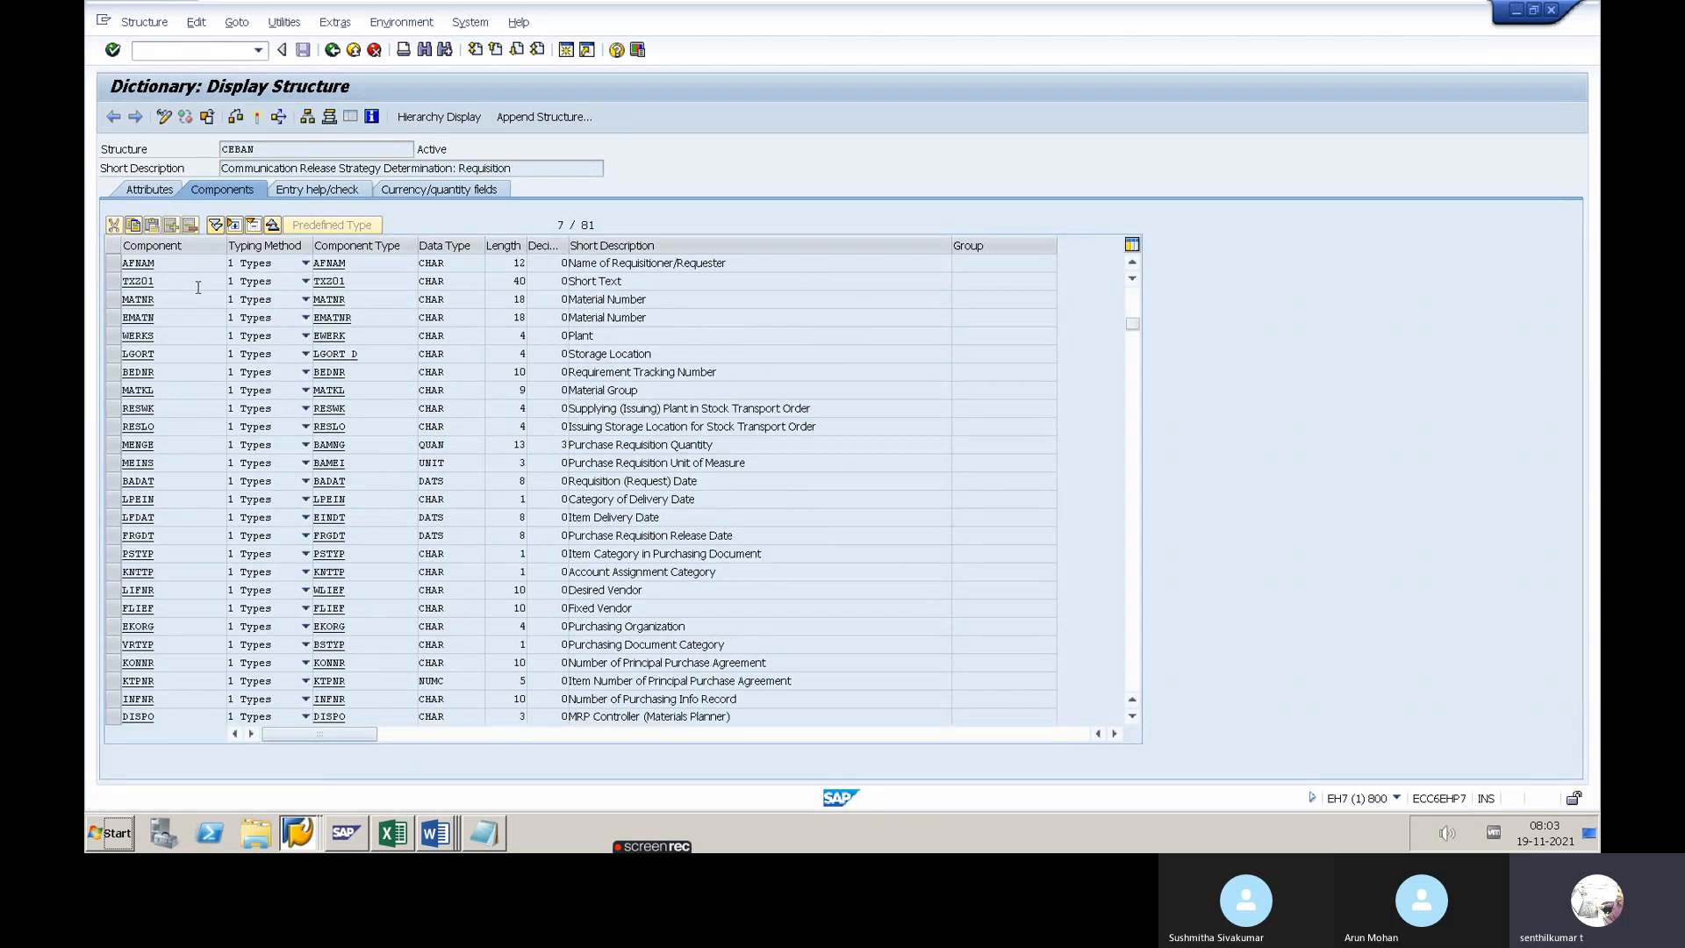
Copy component WERKS from structure CEBAN into the field name of characteristic A1's table reference and accept the dictionary format data
scroll(187, 344, "down", 14)
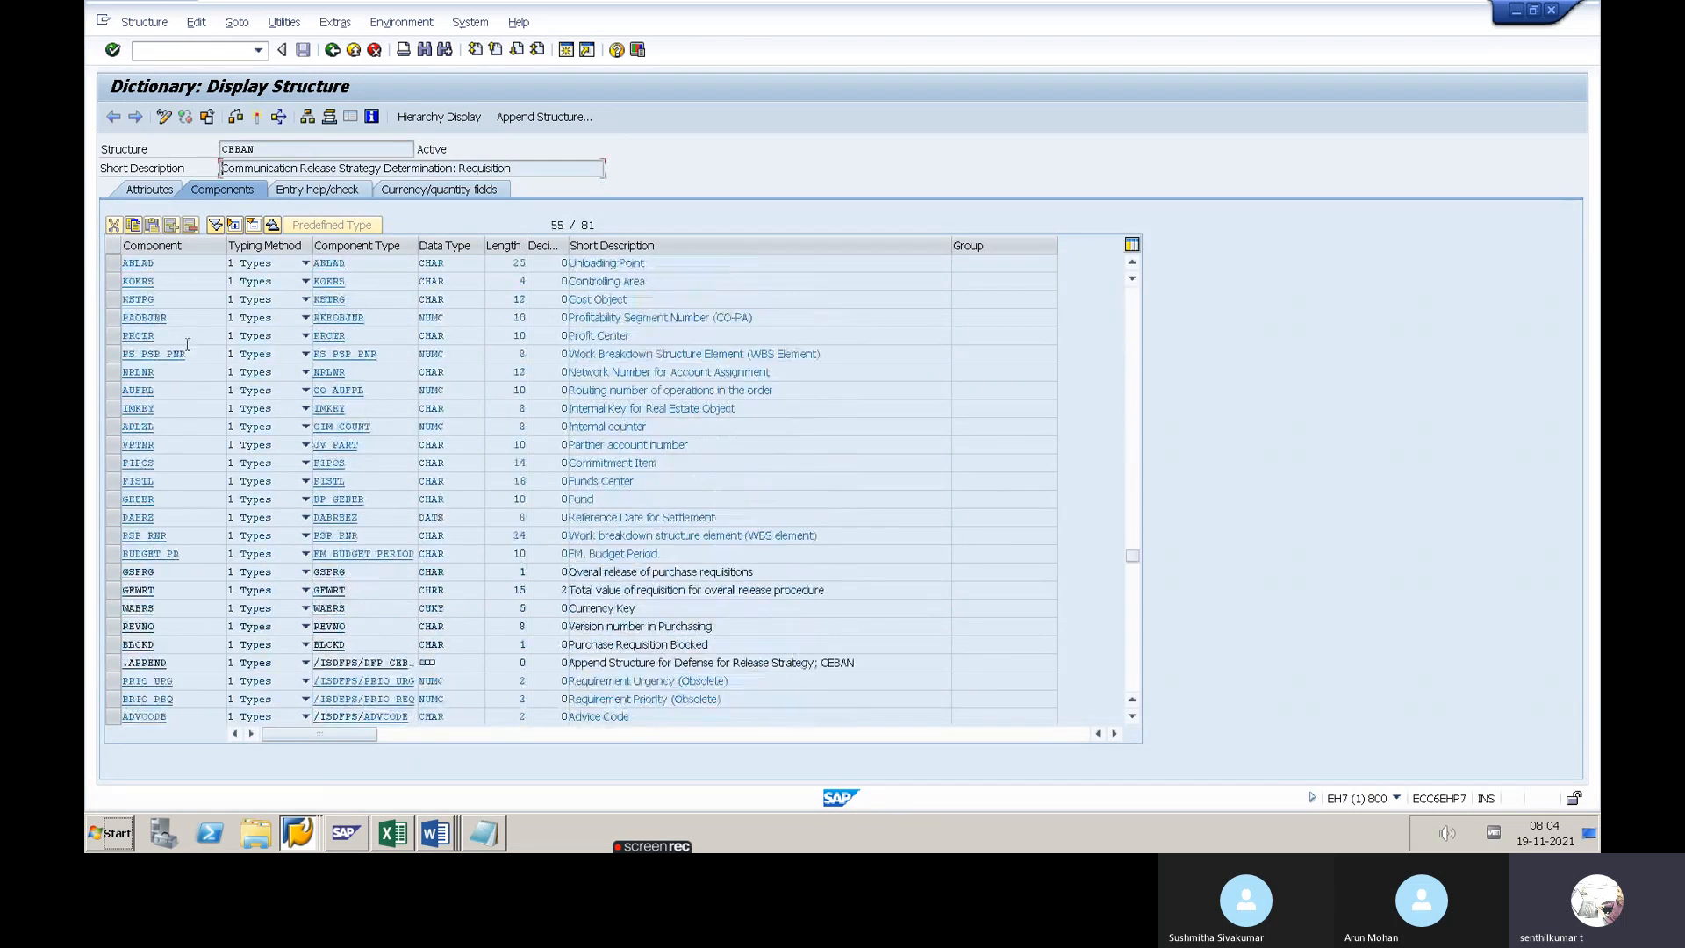
scroll(187, 349, "up", 14)
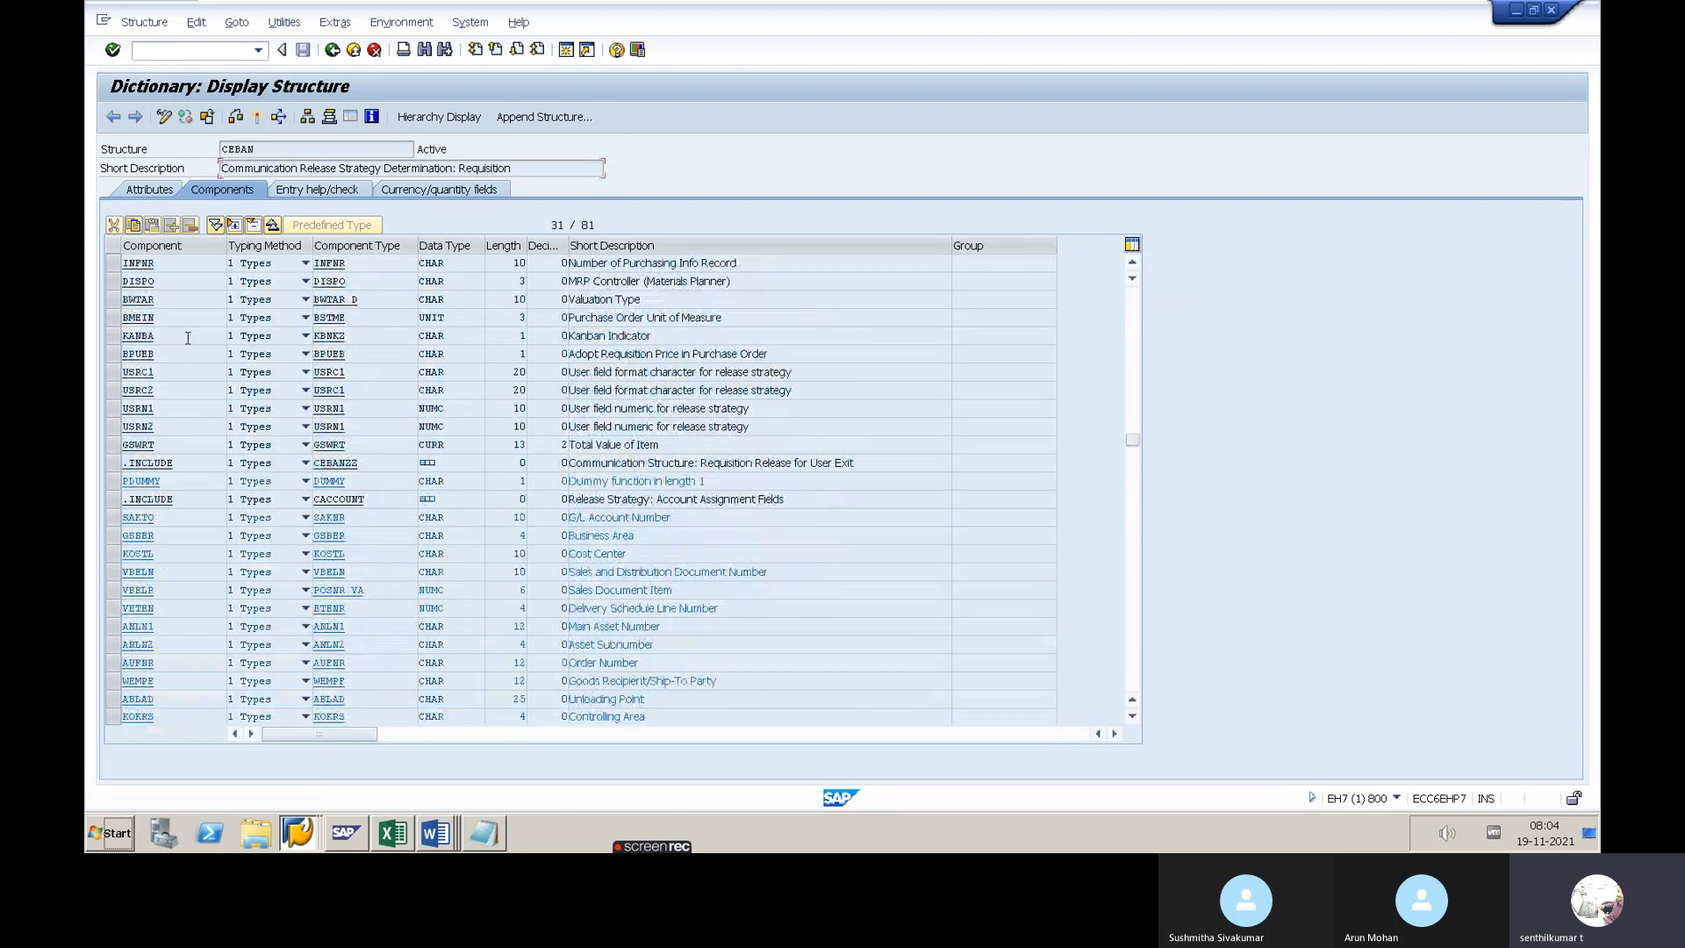
scroll(187, 338, "up", 10)
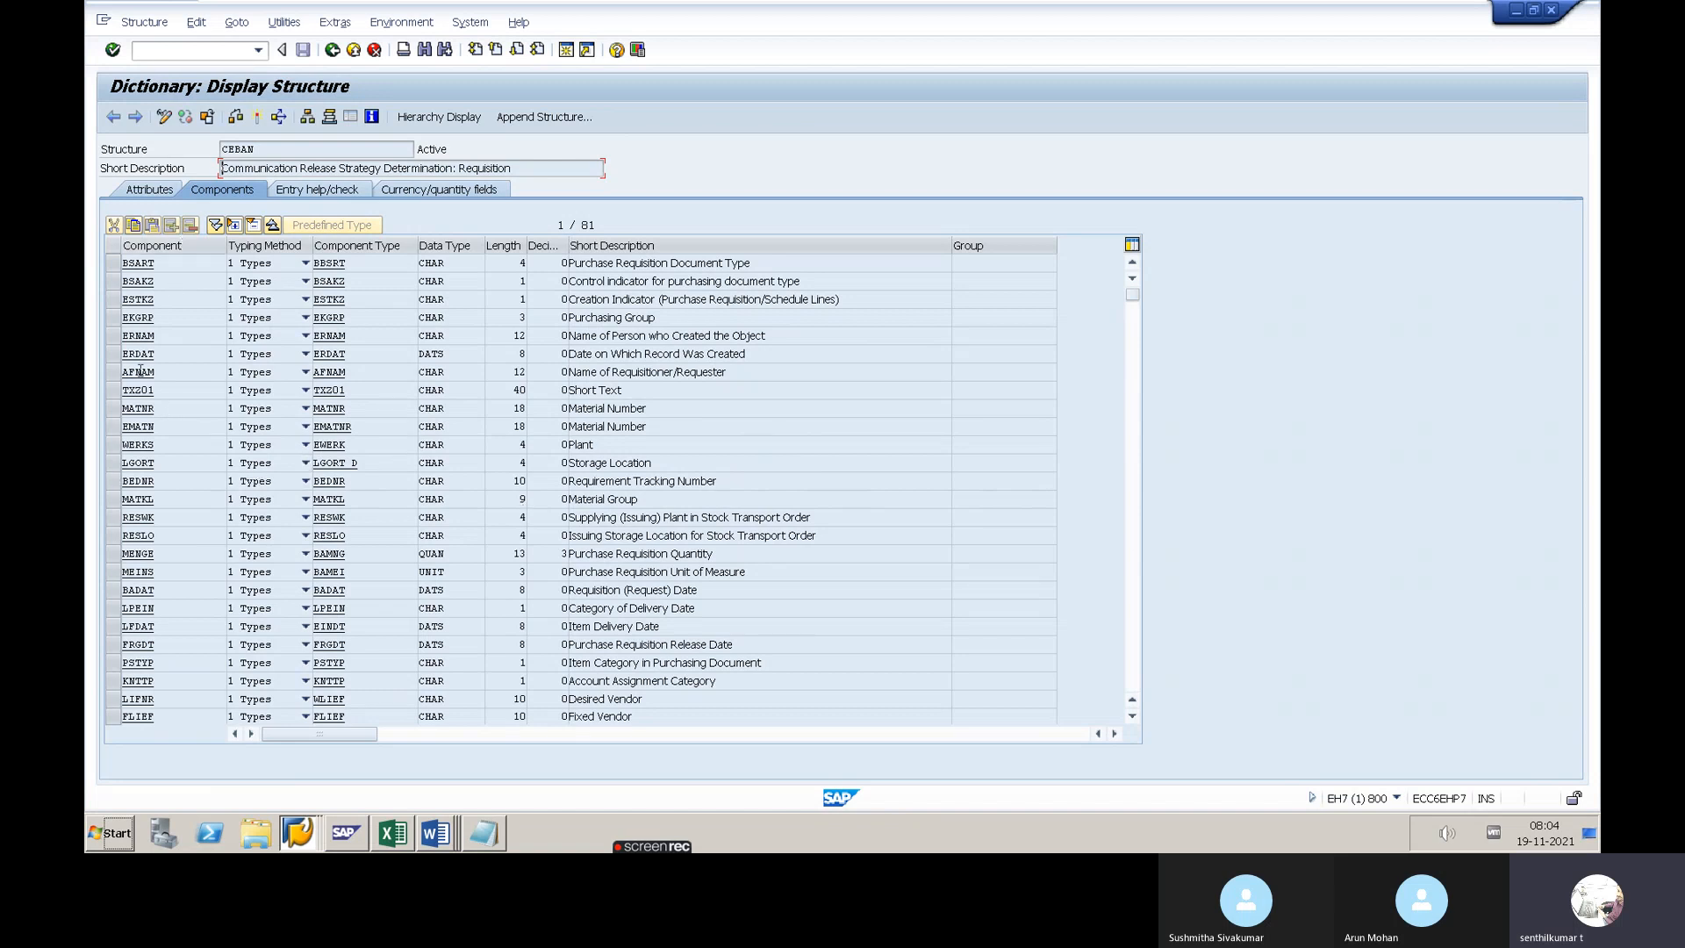
left_click_drag(161, 444, 123, 445)
key("ctrl+c")
key("alt+Tab")
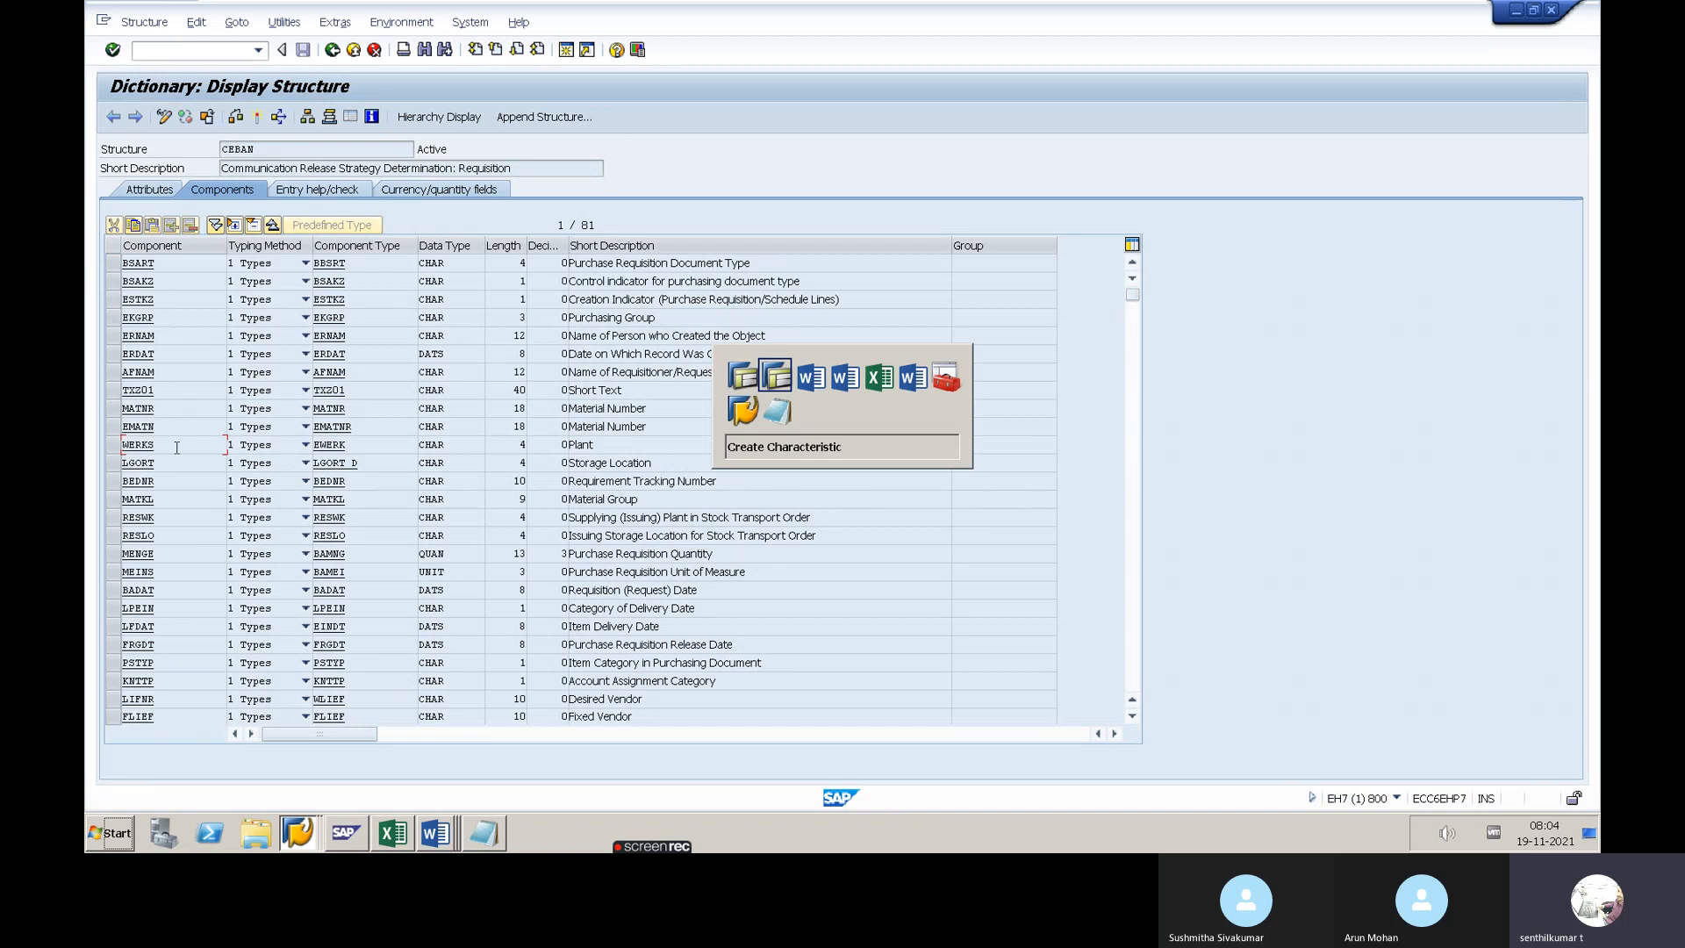
key("ctrl+v")
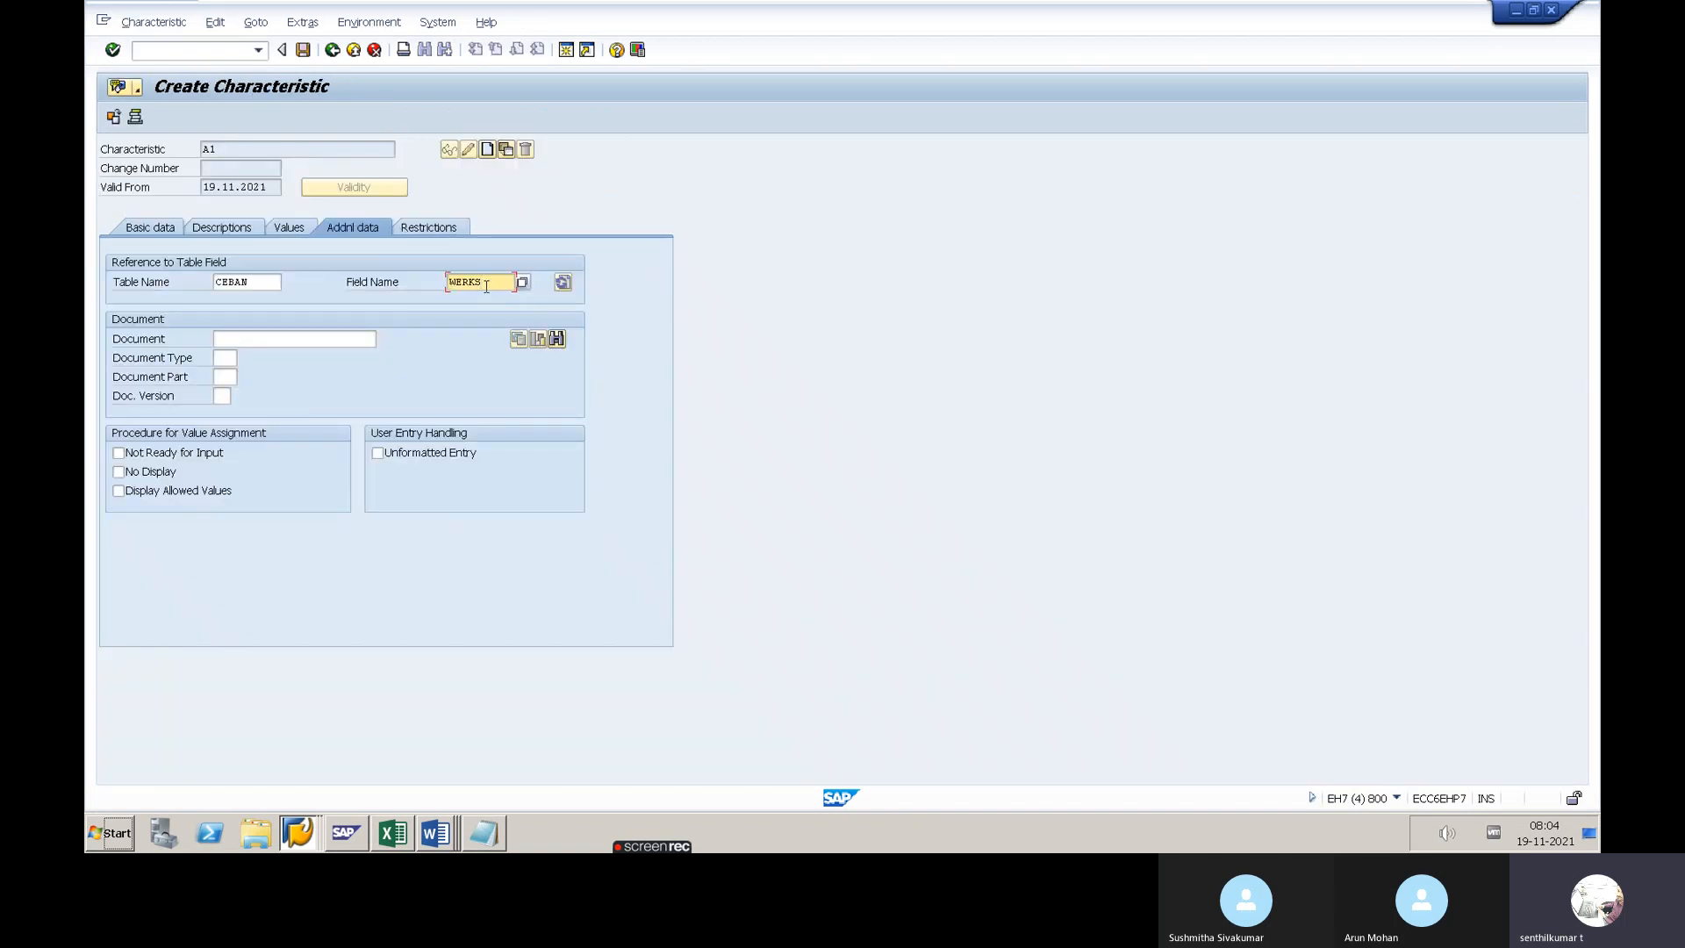
key("Return")
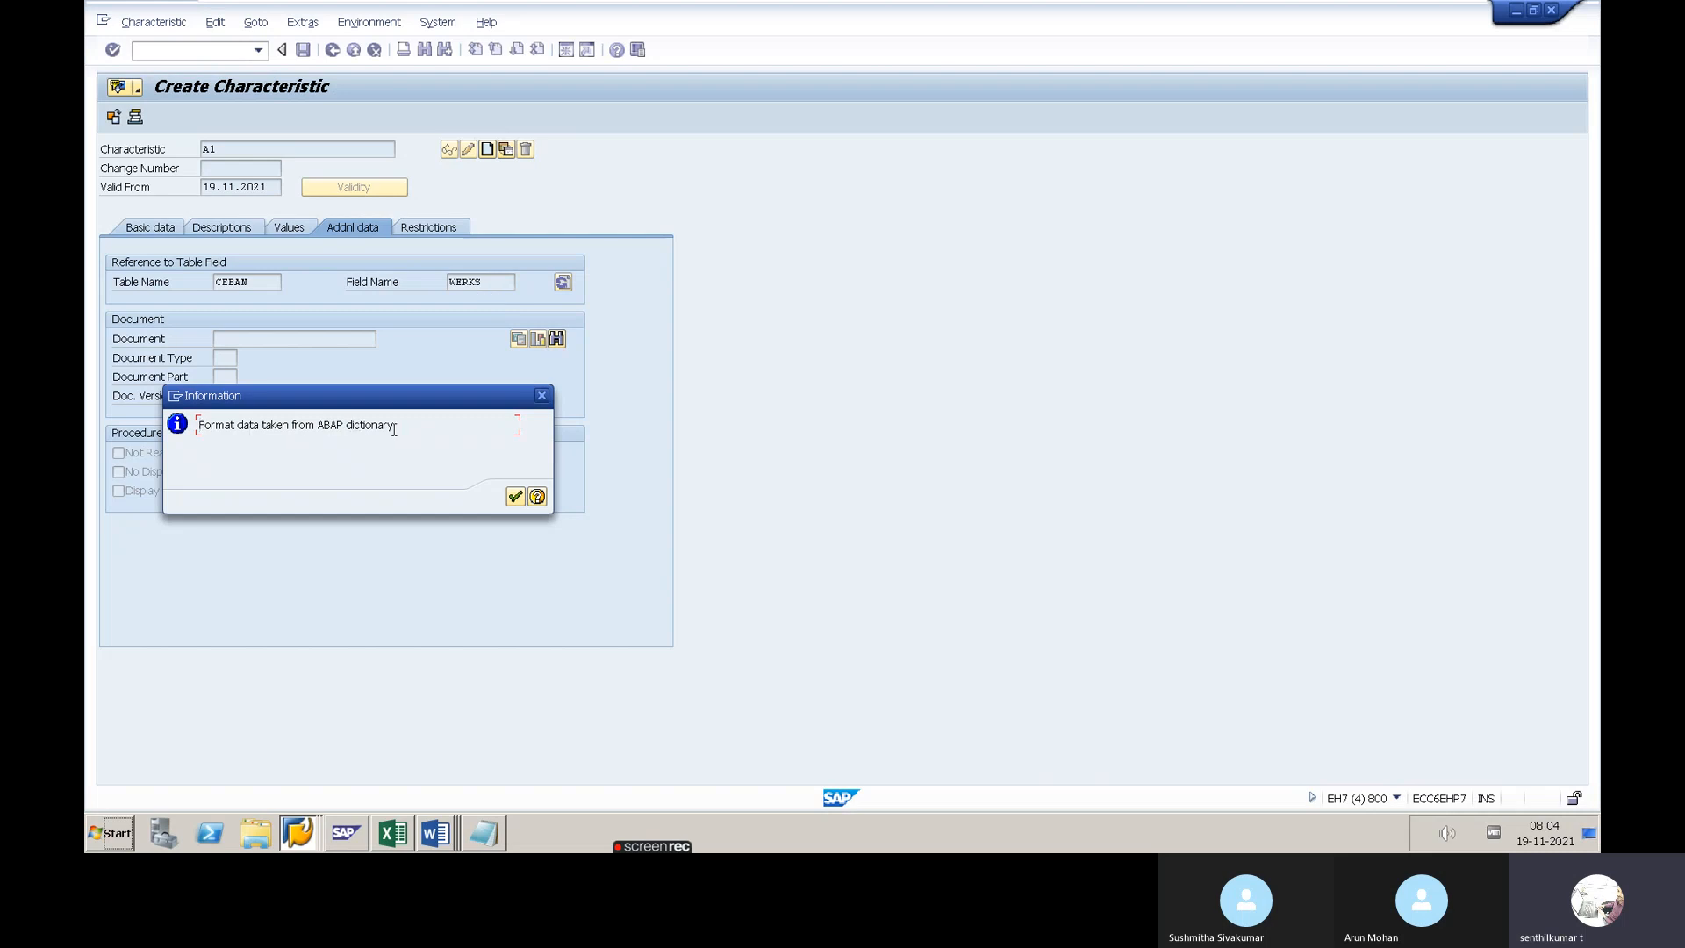
key("Return")
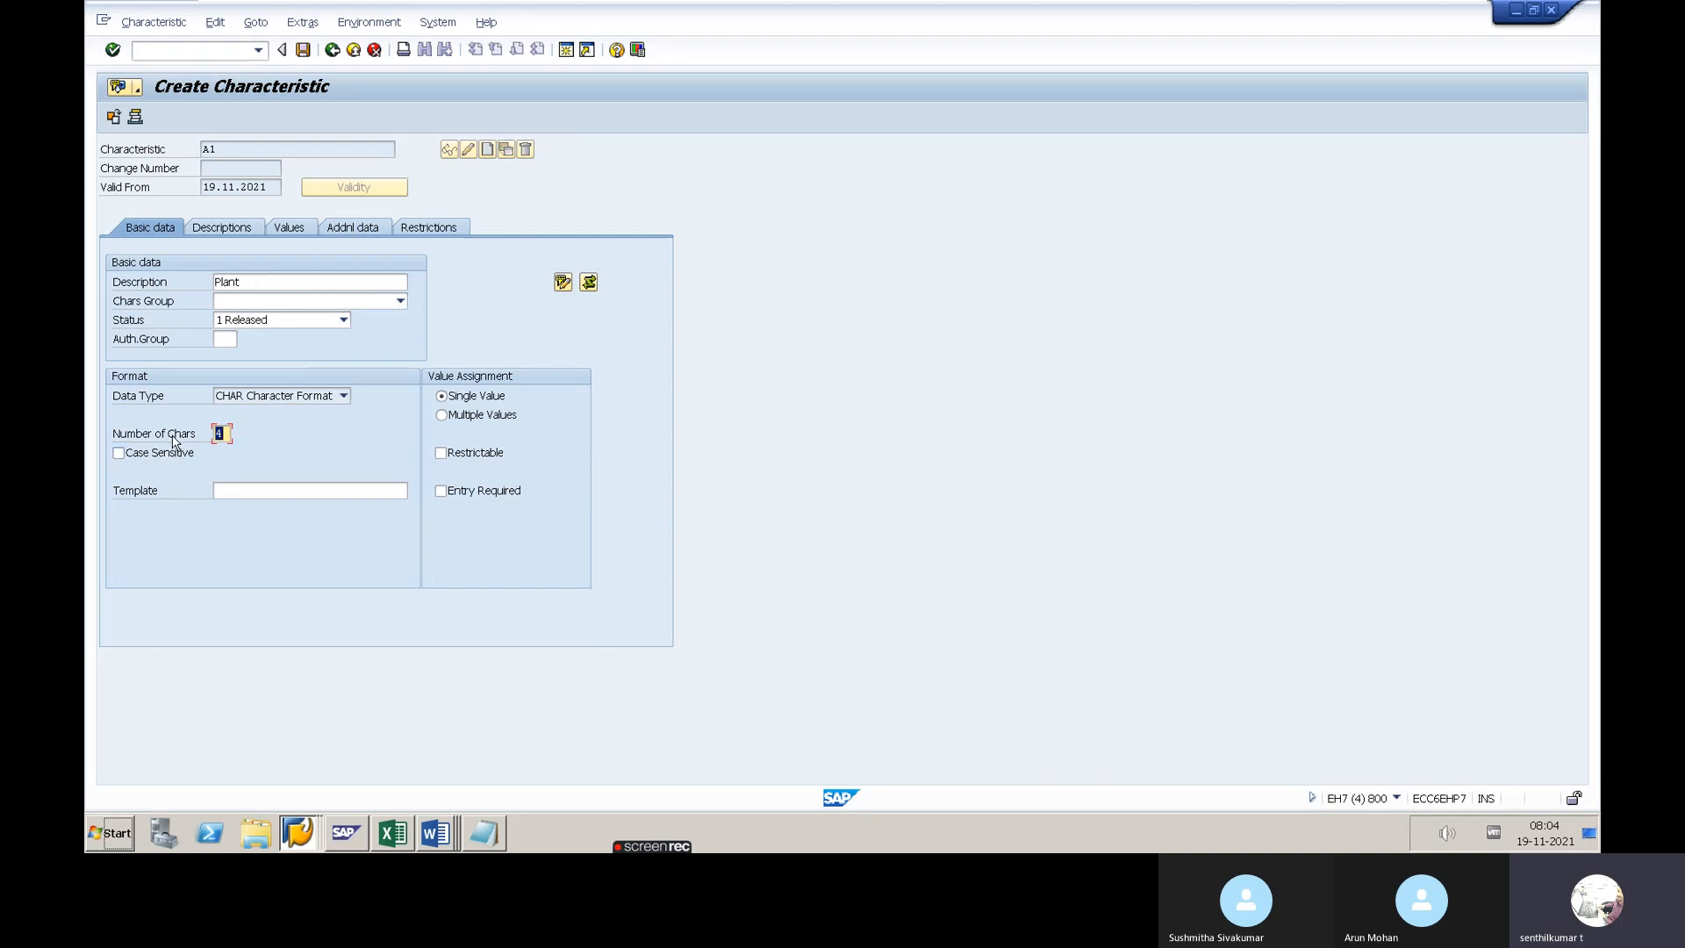
Set characteristic A1's value assignment to Multiple Values and acknowledge the information message
left_click(223, 434)
left_click(444, 417)
left_click(210, 232)
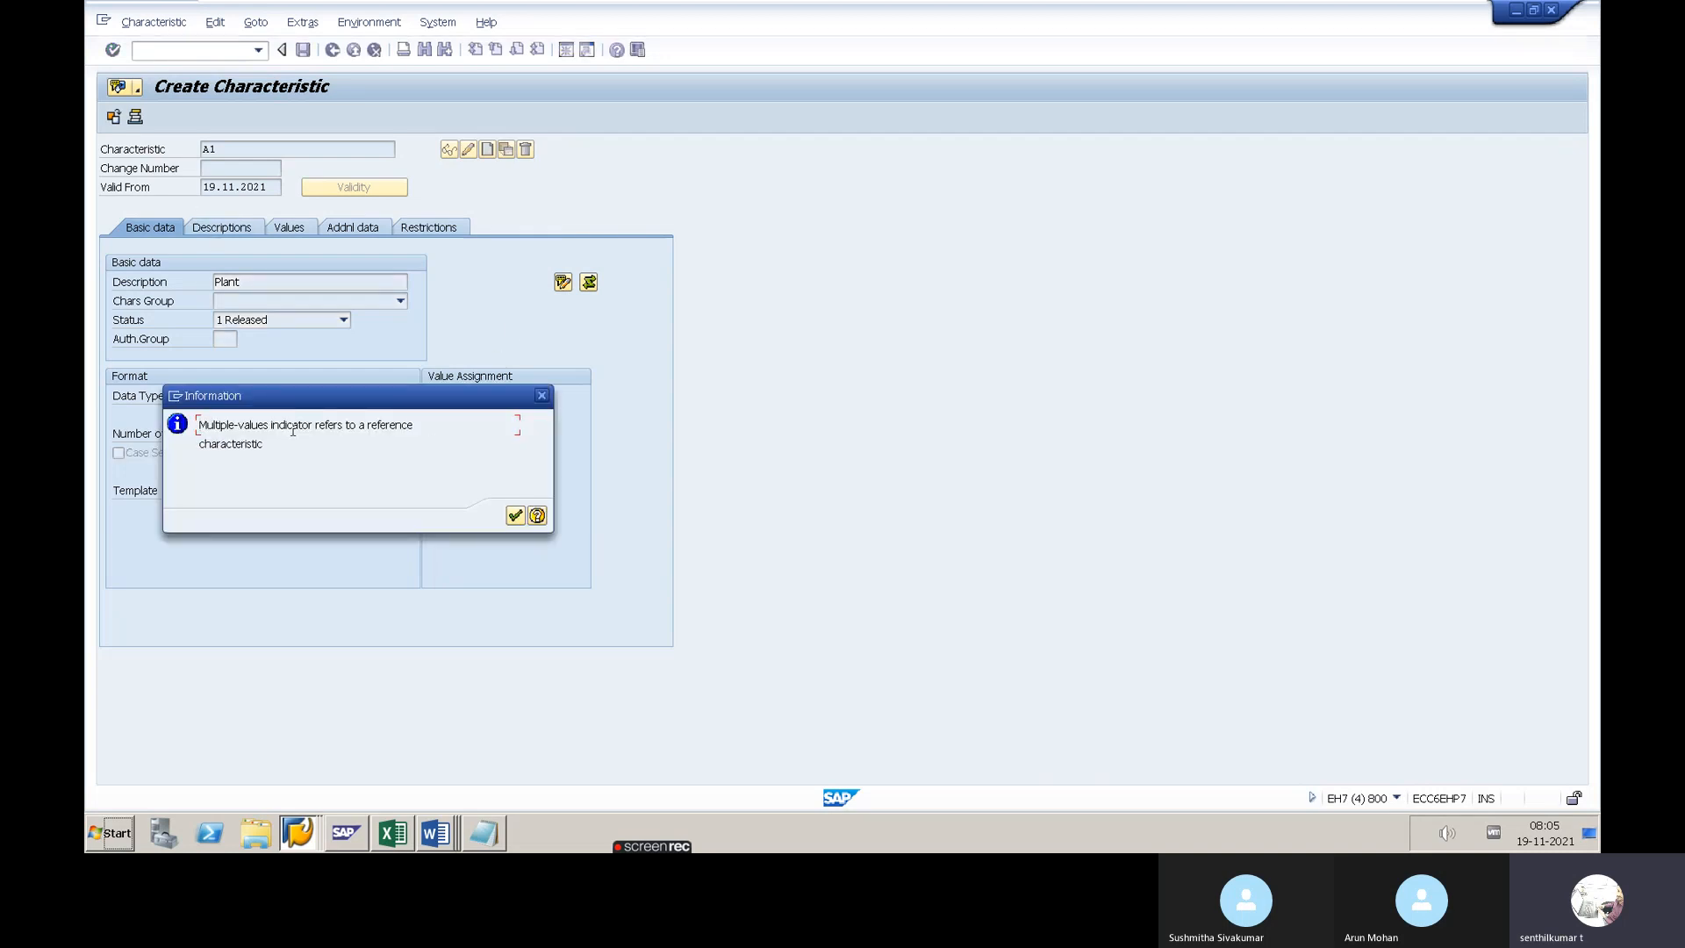
left_click(515, 516)
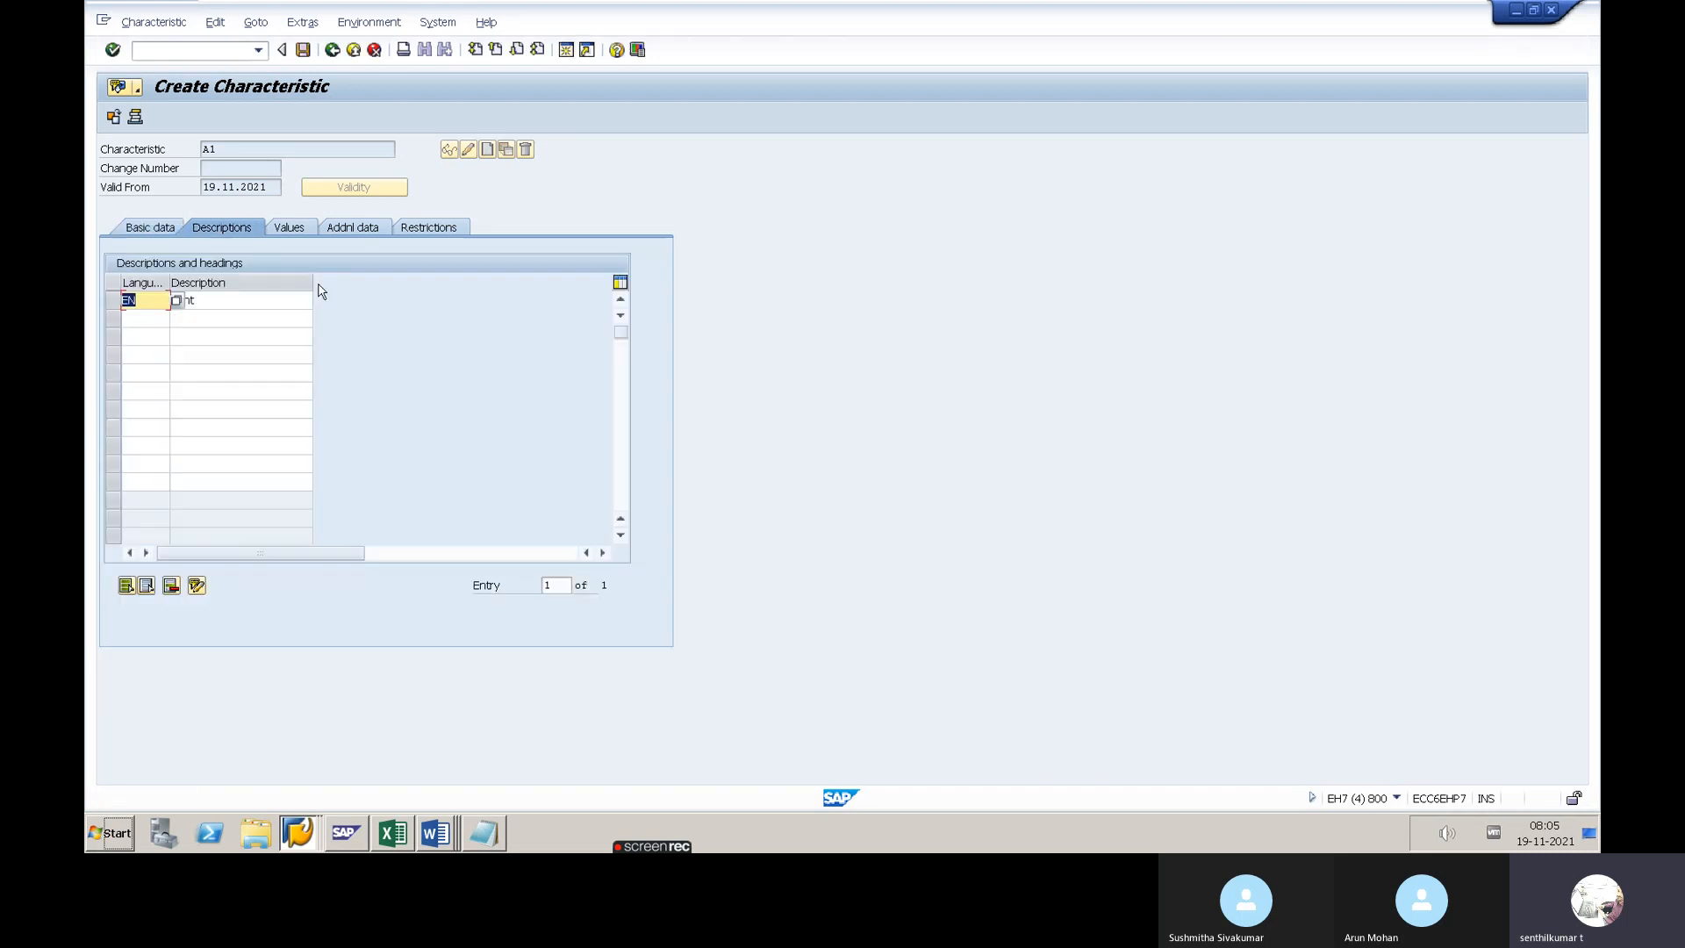
Restrict characteristic A1 to class type 032, Release strategy
left_click(291, 232)
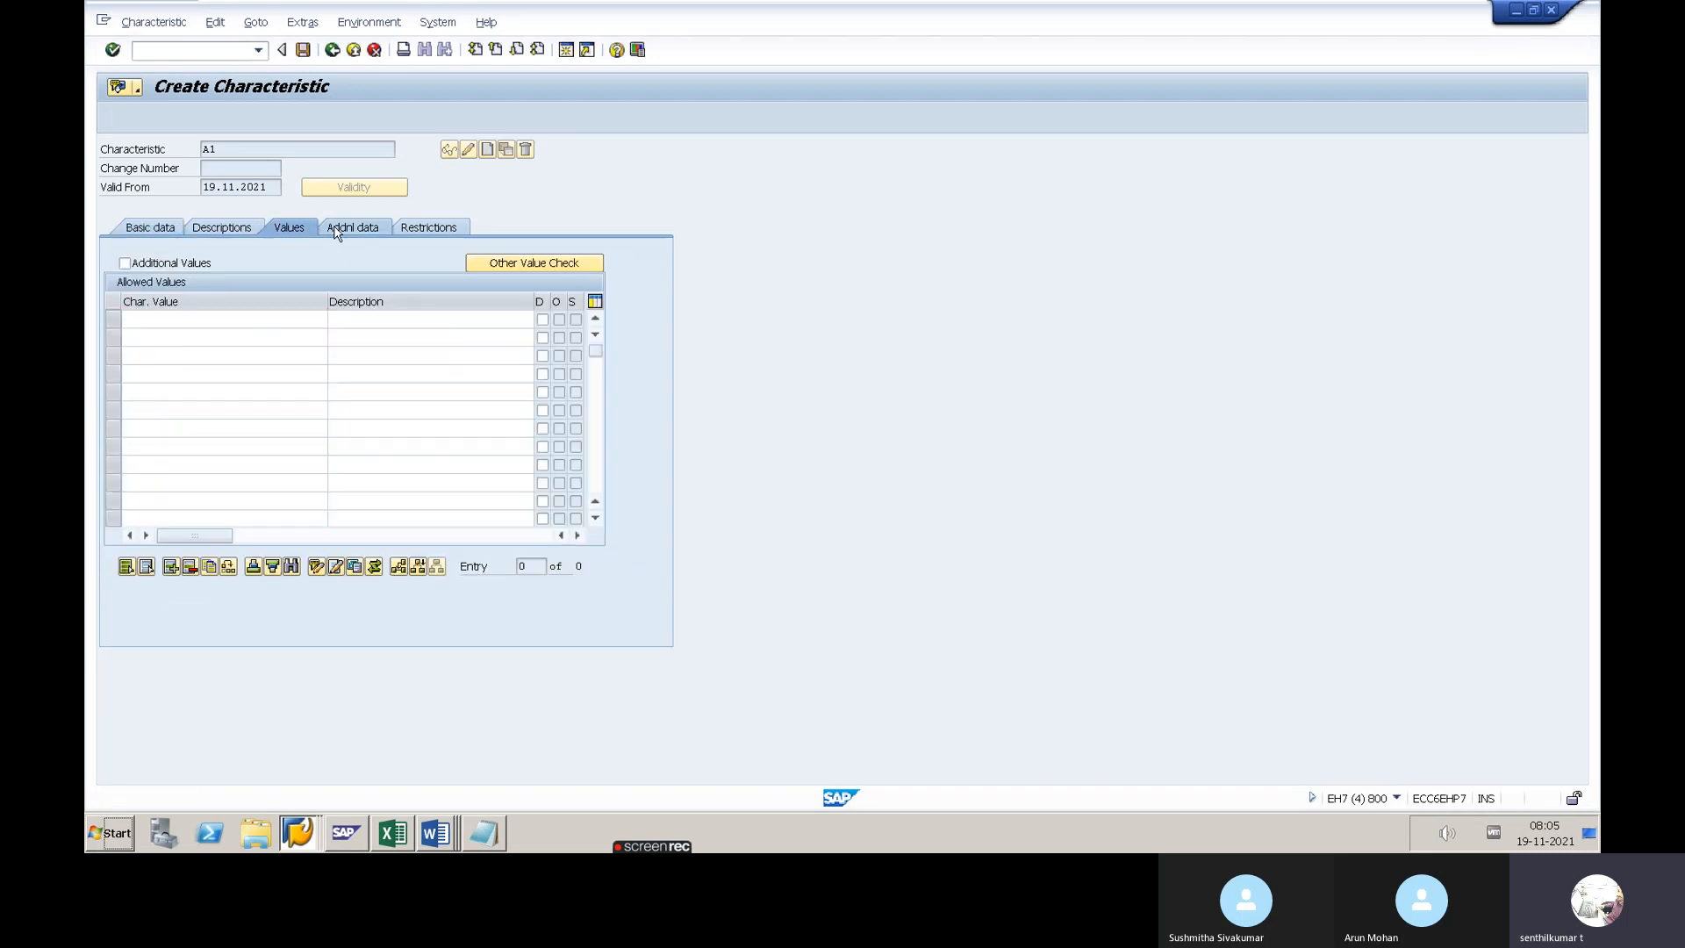
left_click(335, 230)
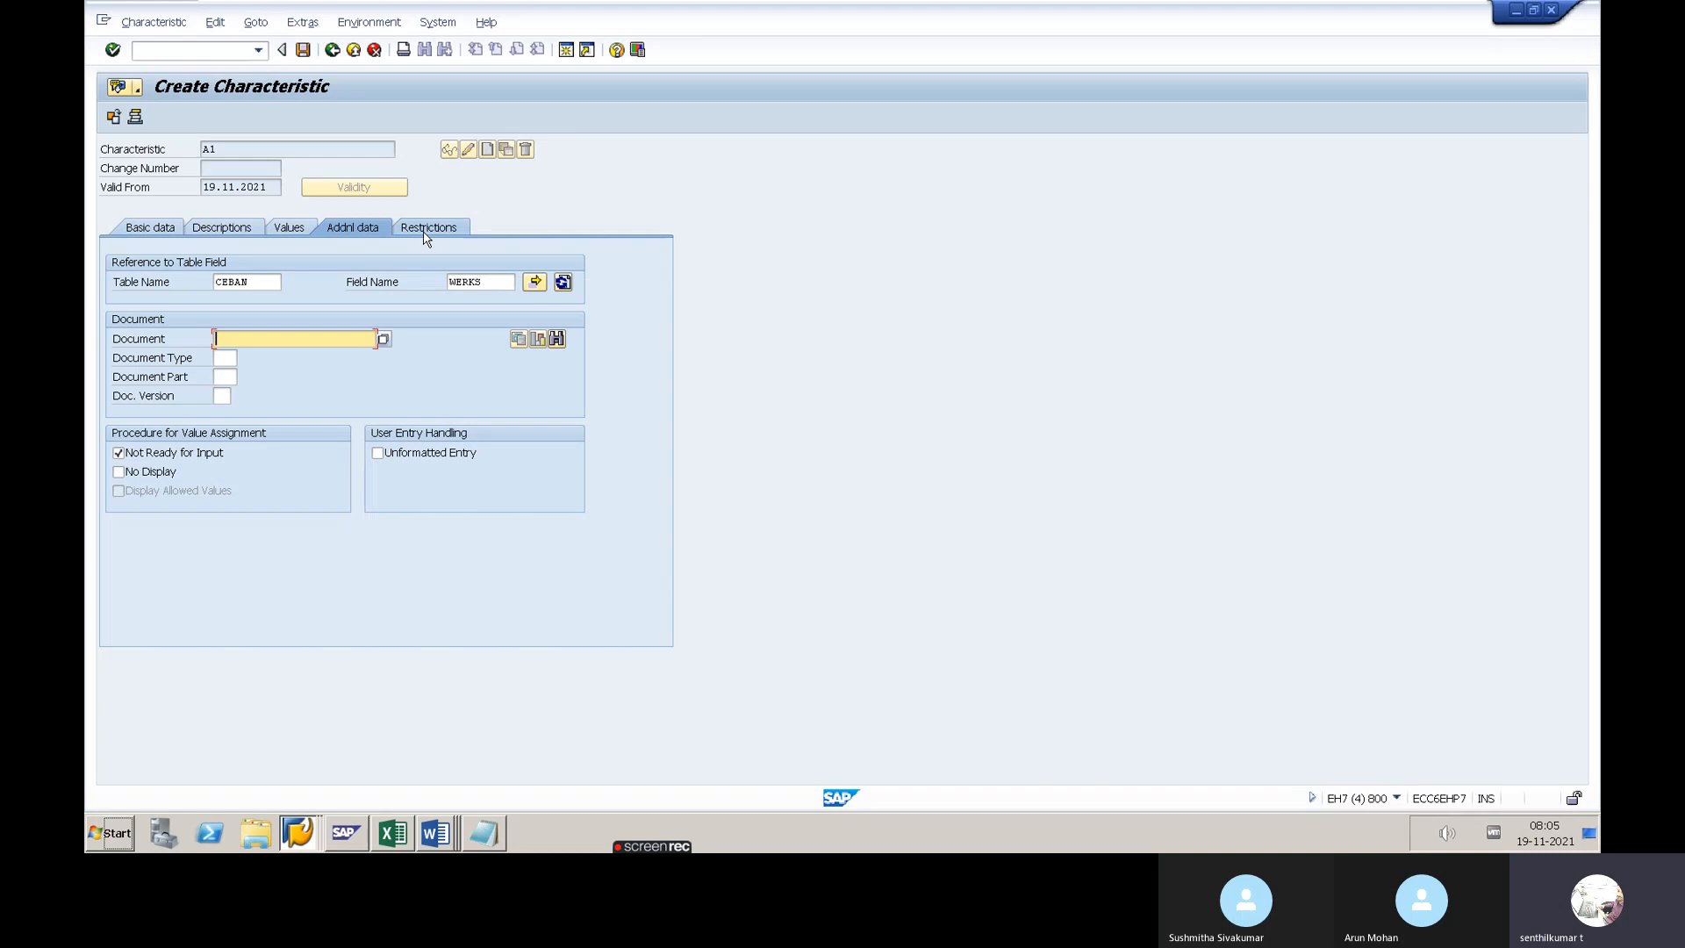
left_click(425, 233)
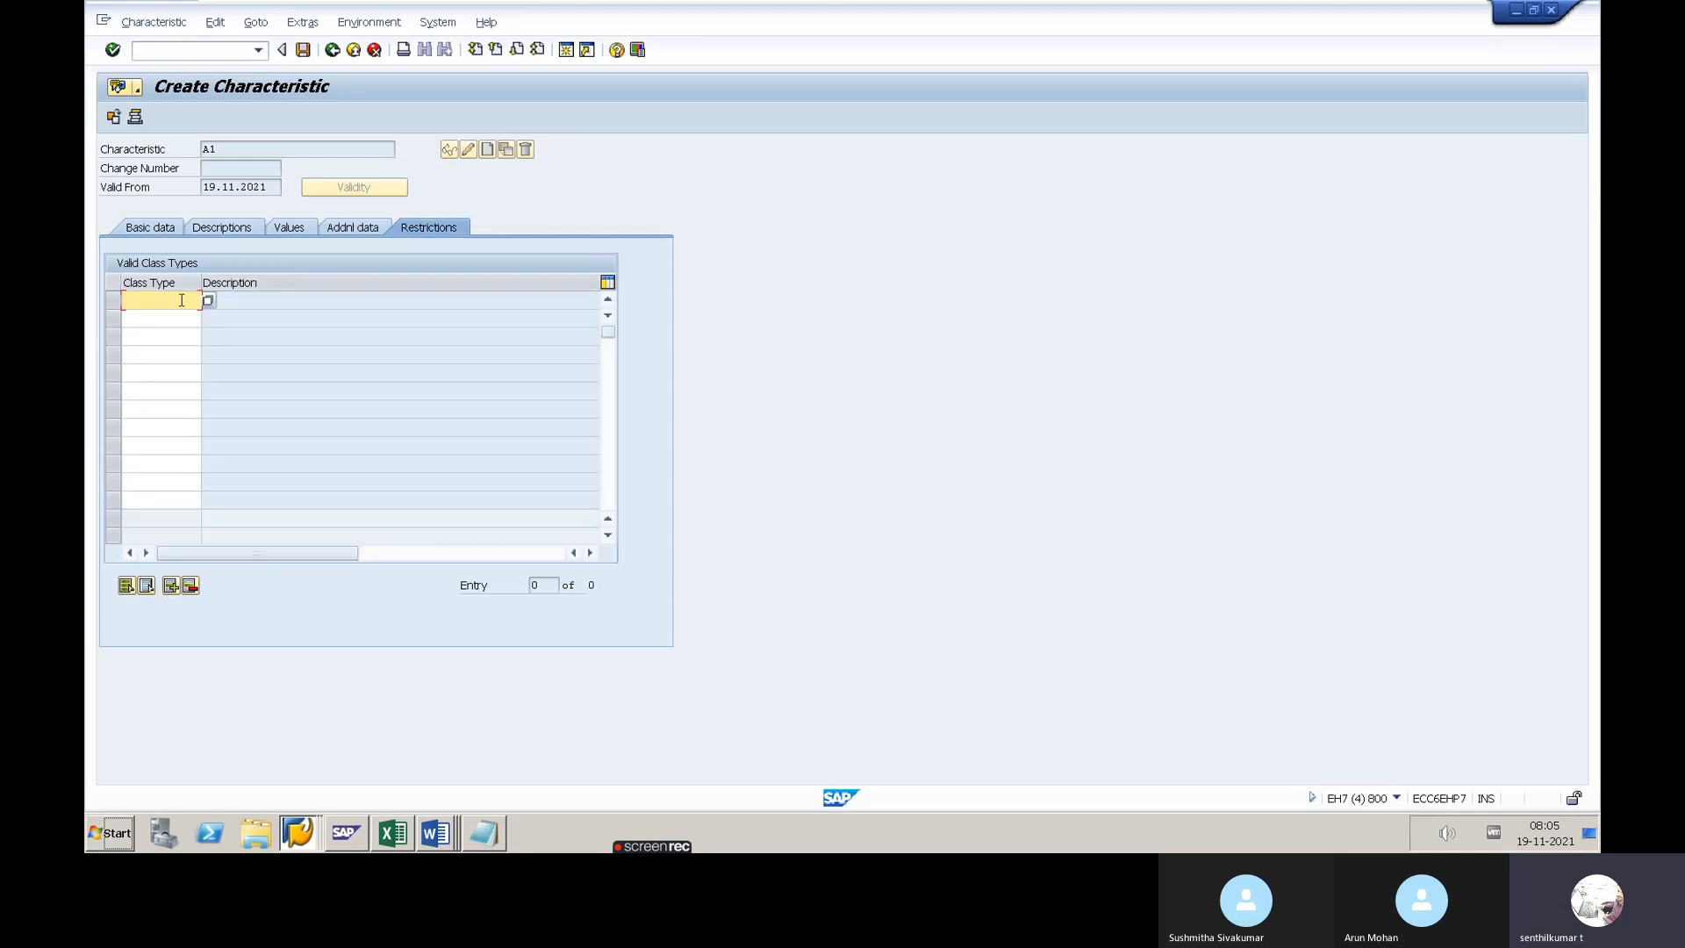
left_click(208, 301)
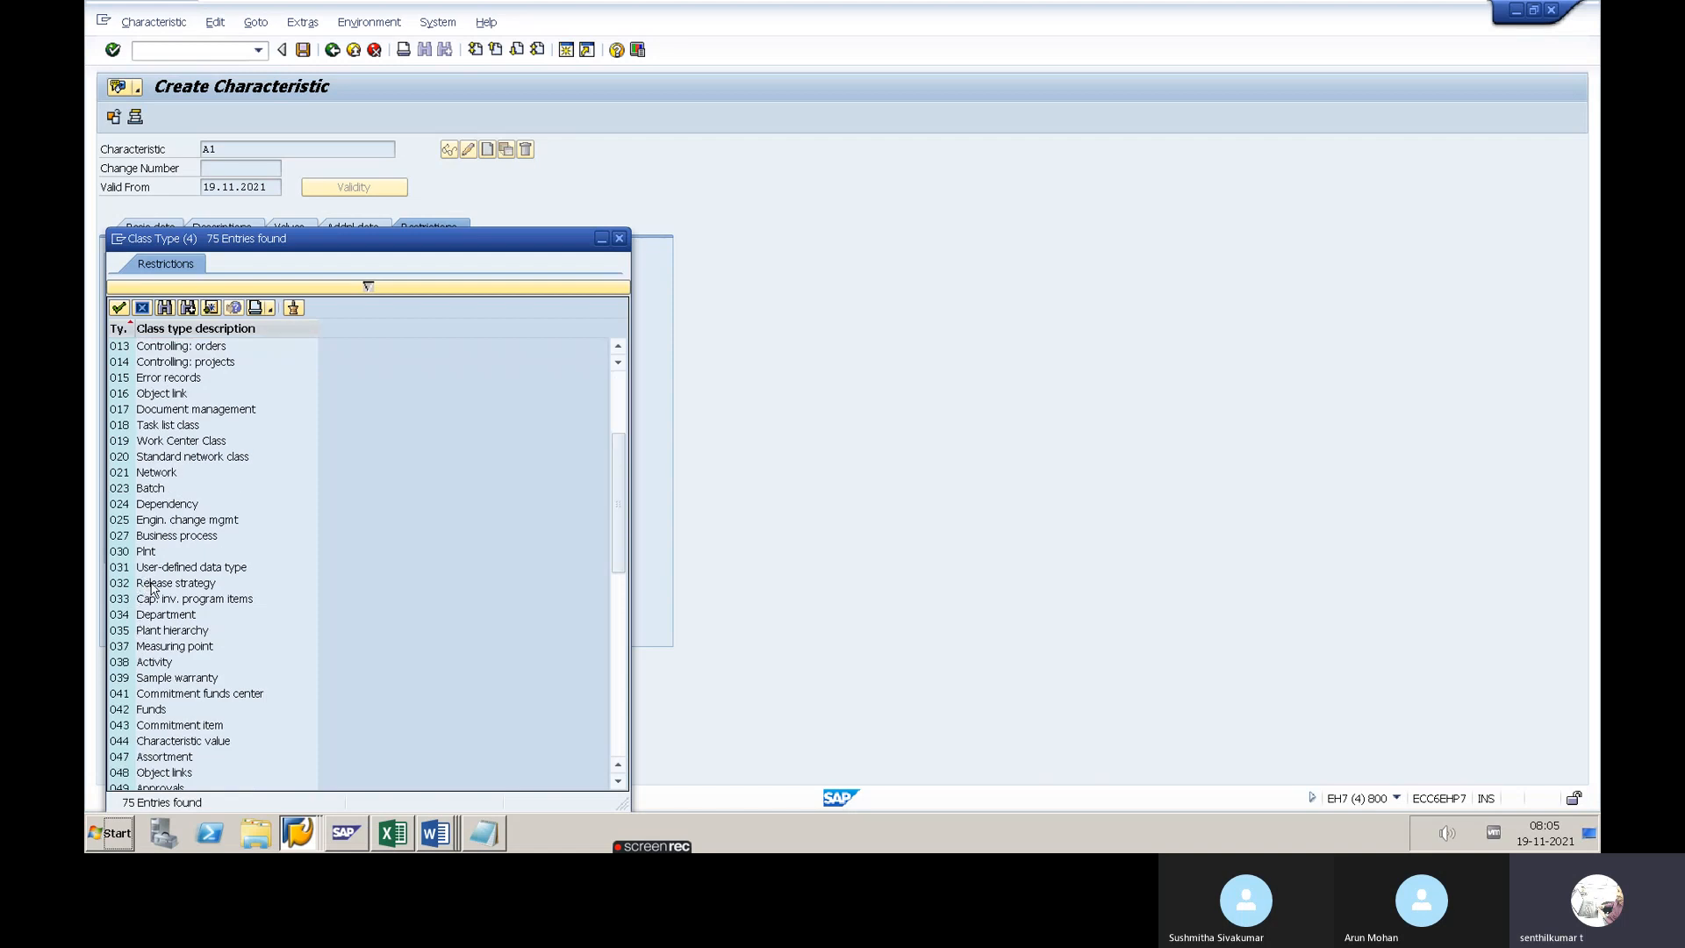
double_click(151, 587)
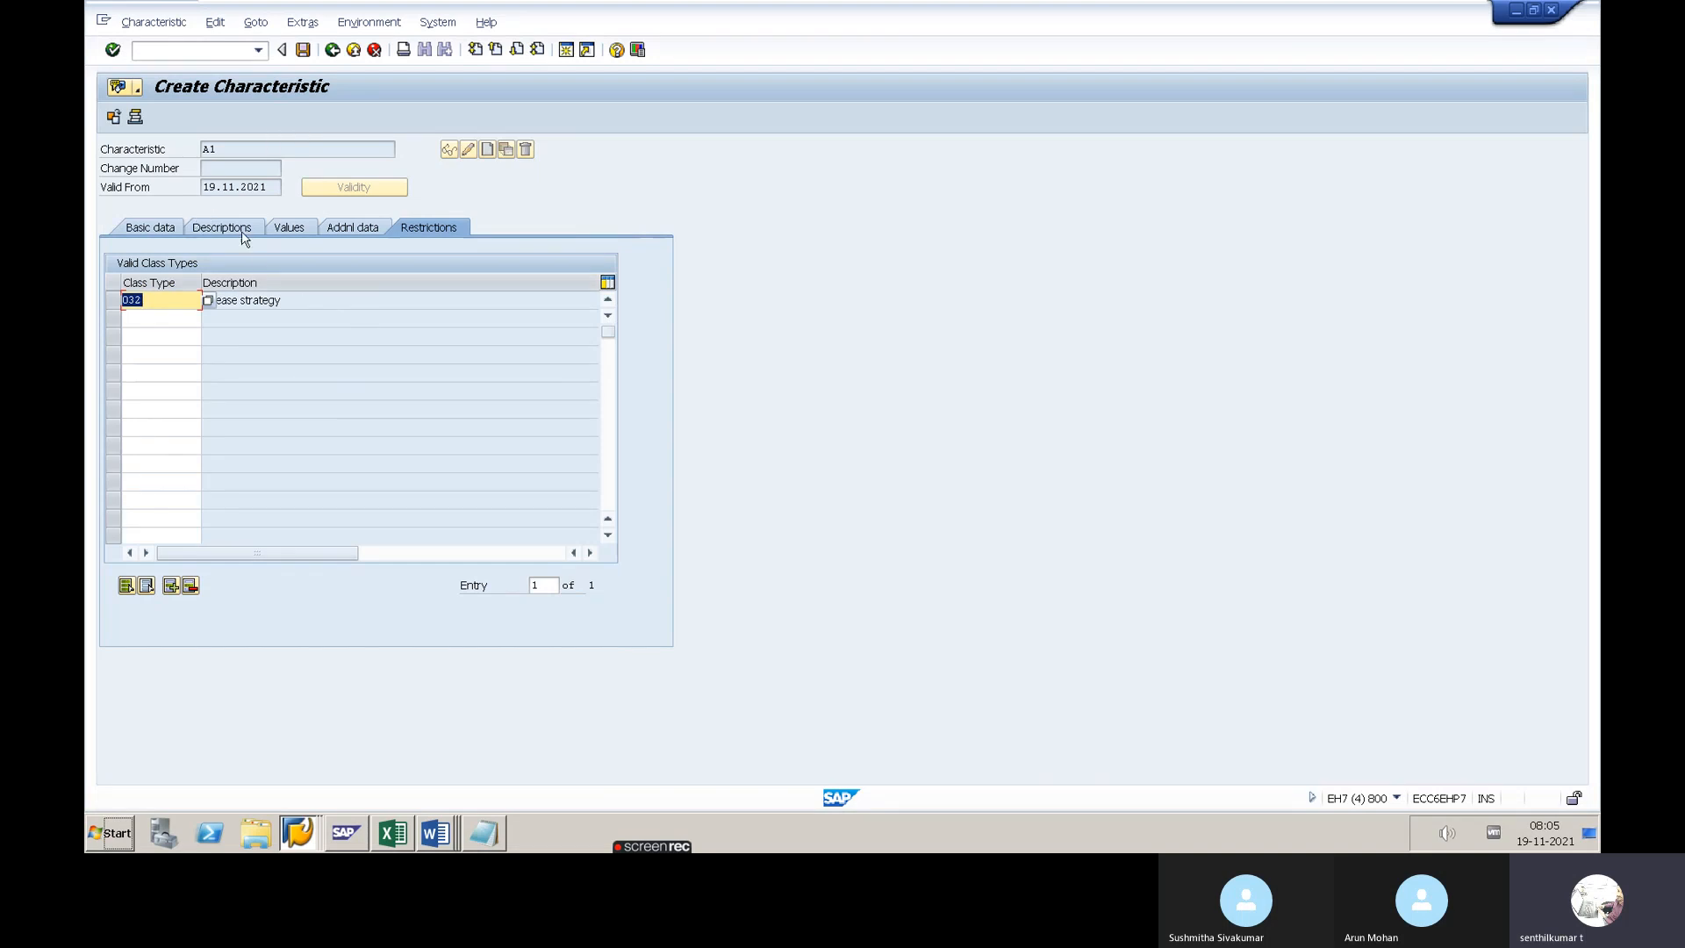
Recheck characteristic A1's reference table and field names, and save the characteristic
left_click(351, 227)
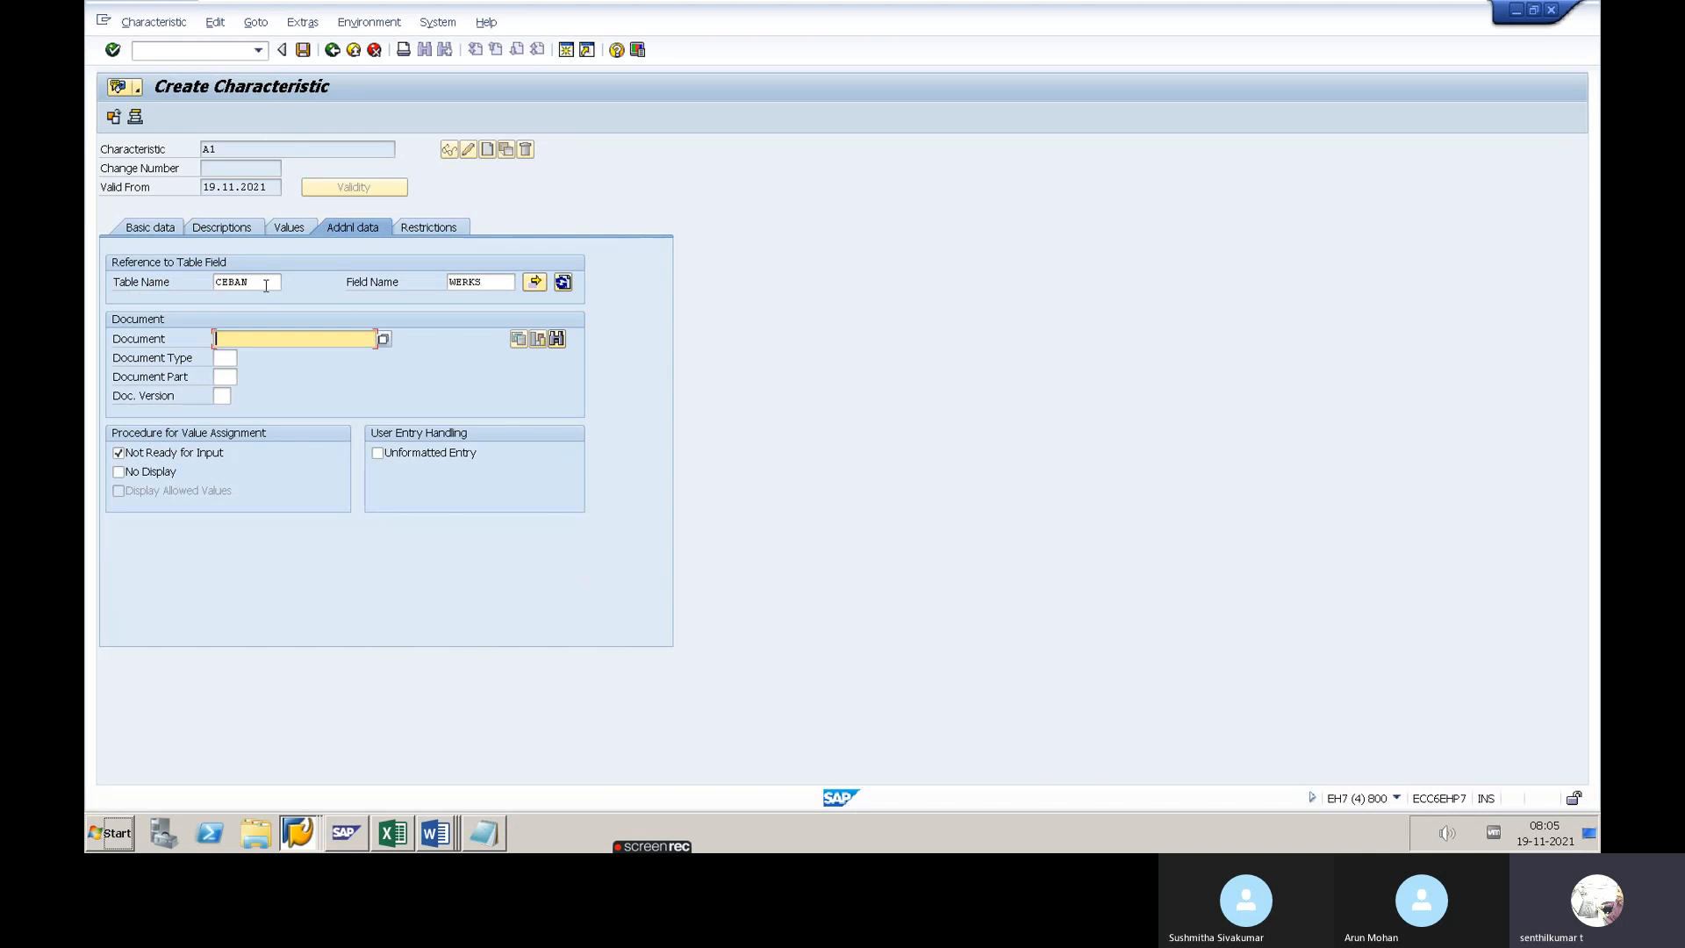
left_click_drag(264, 285, 207, 281)
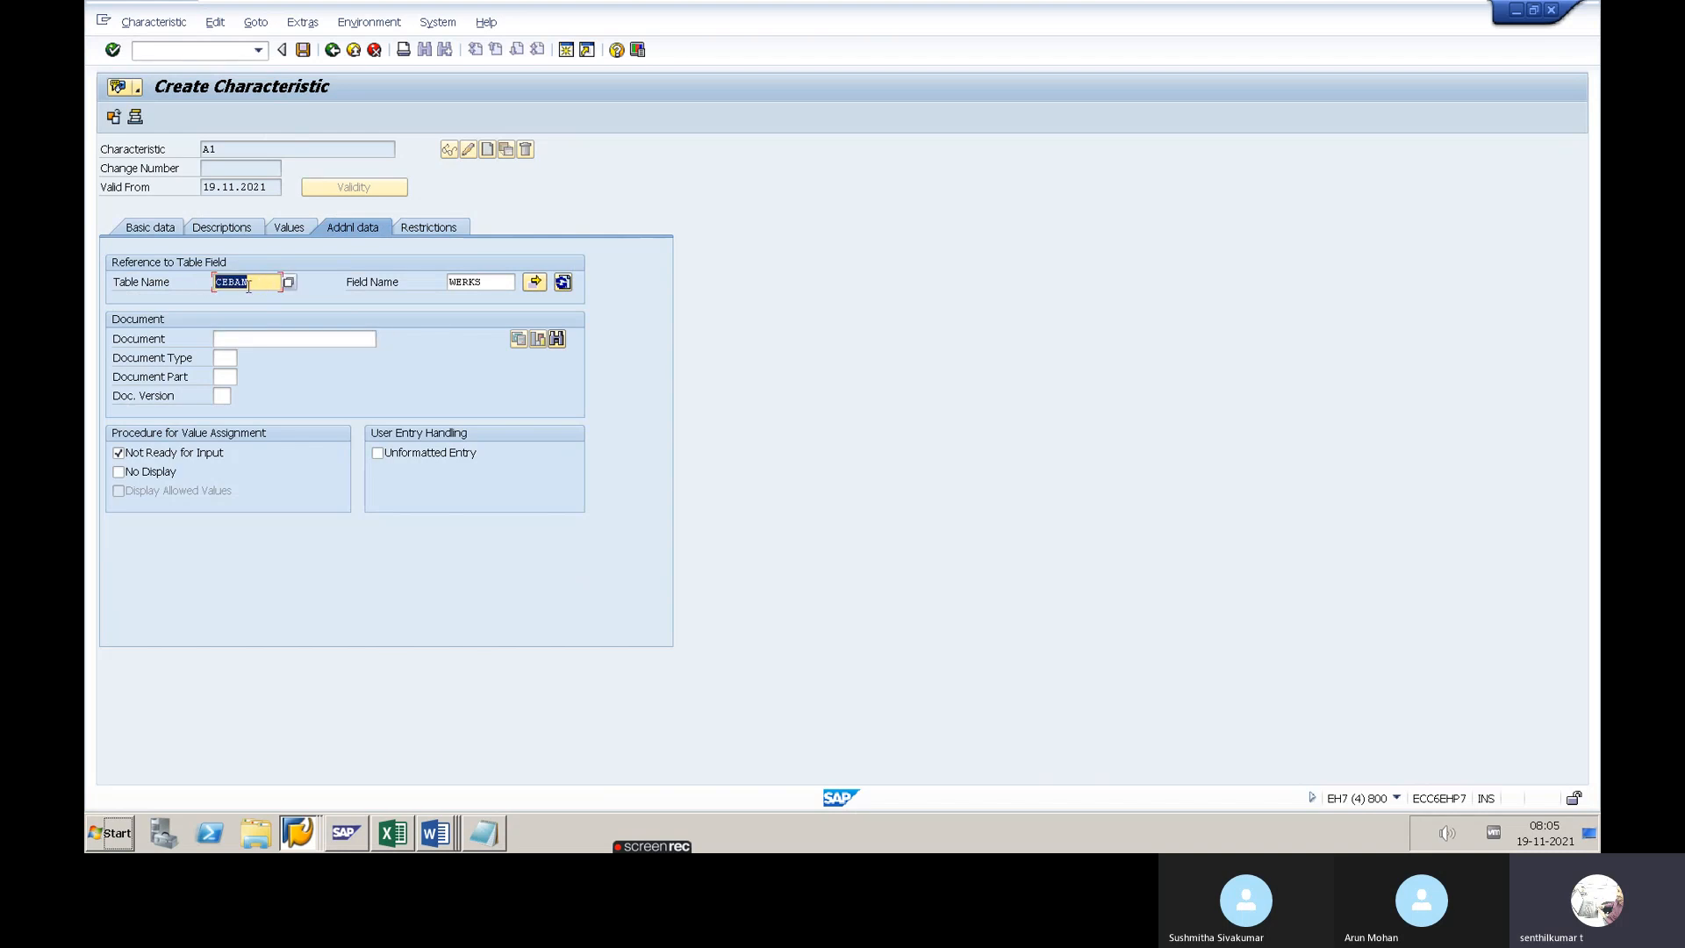
left_click(254, 286)
left_click(483, 282)
key("shift+Left")
key("shift+Left")
key("shift+Left")
key("shift+Left")
key("shift+Left")
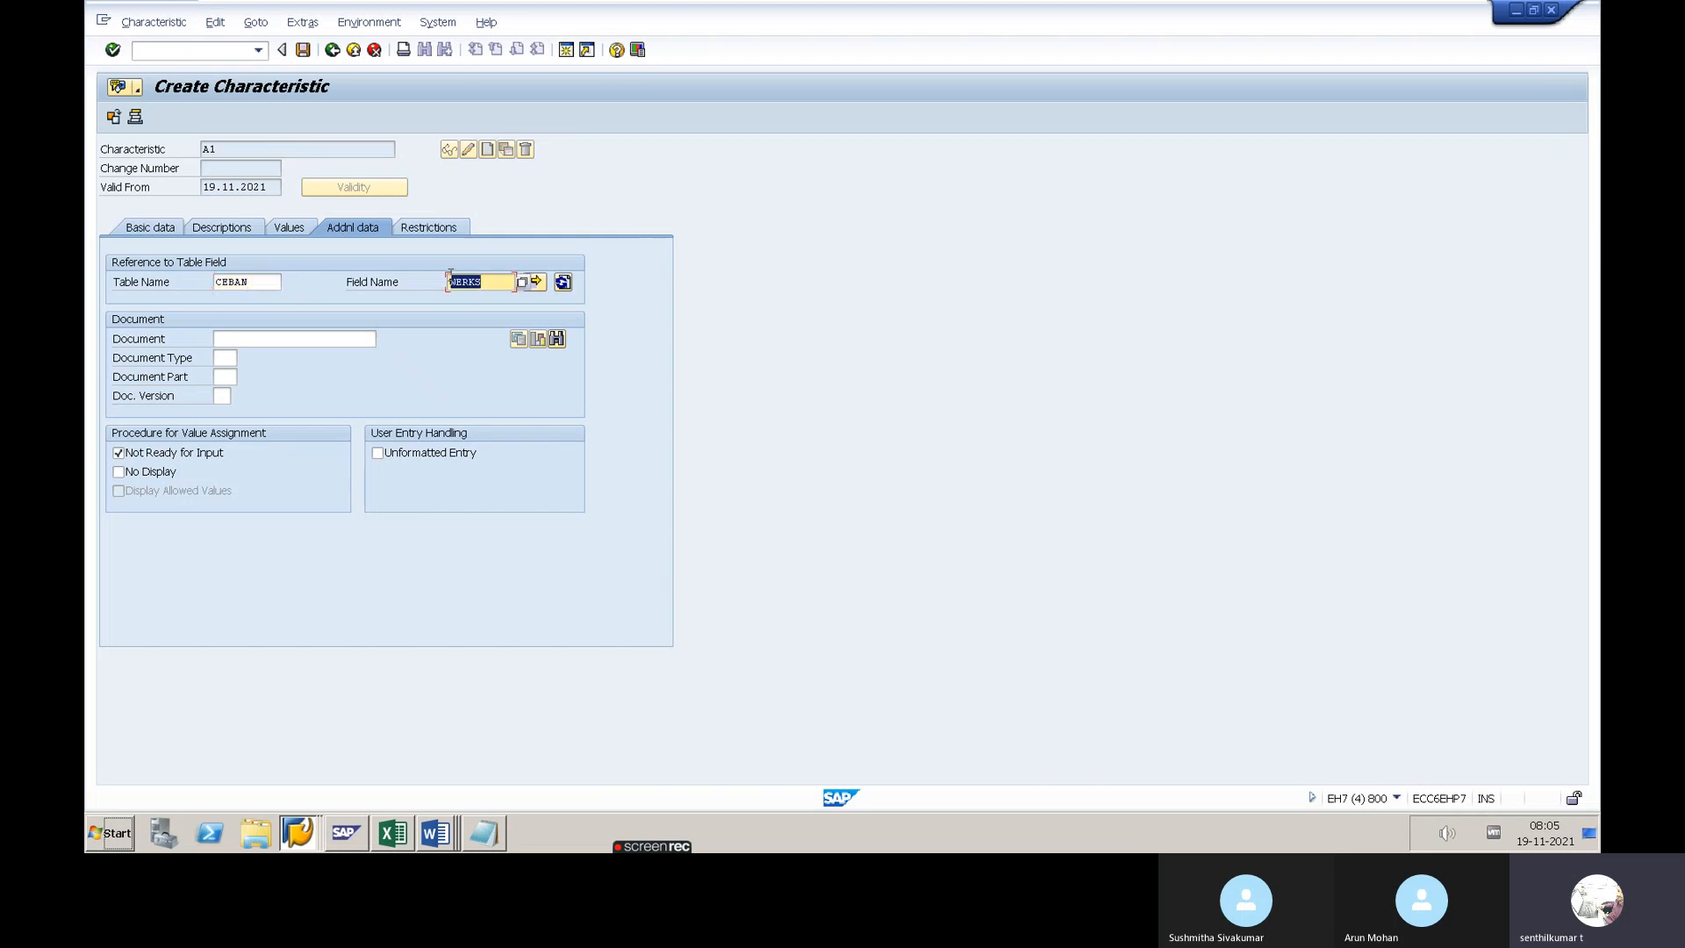
left_click(496, 282)
left_click(303, 50)
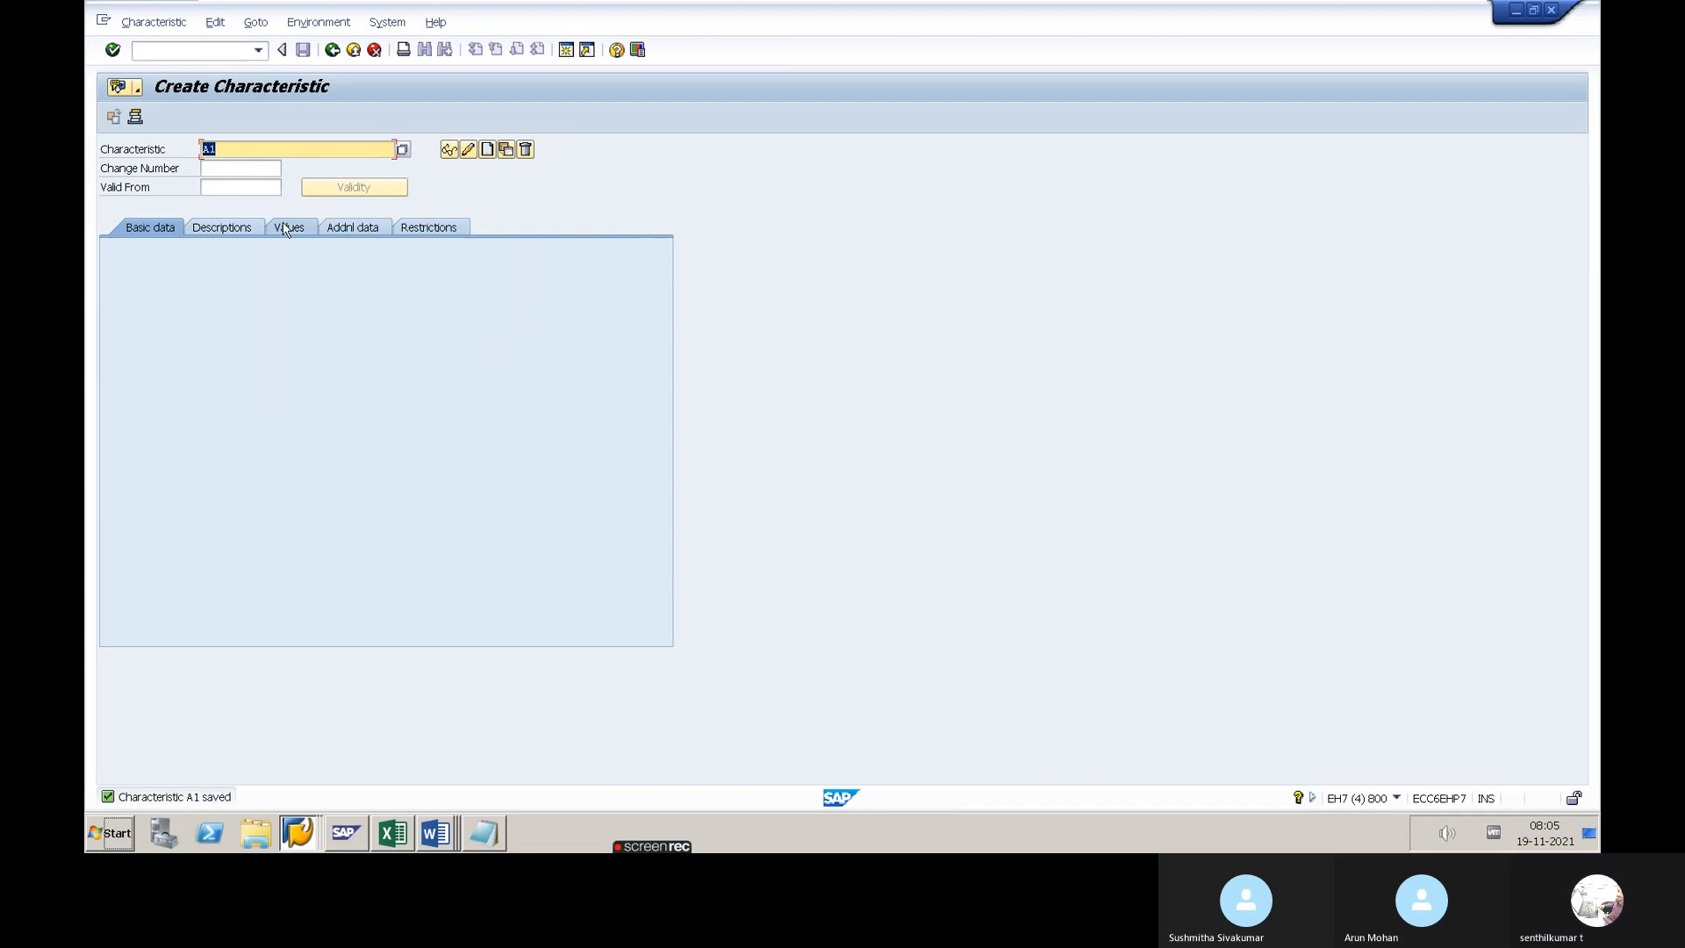
Open a new Excel workbook and record CHAR, A1 and PLANT in cells C5 to E5
key("super+r")
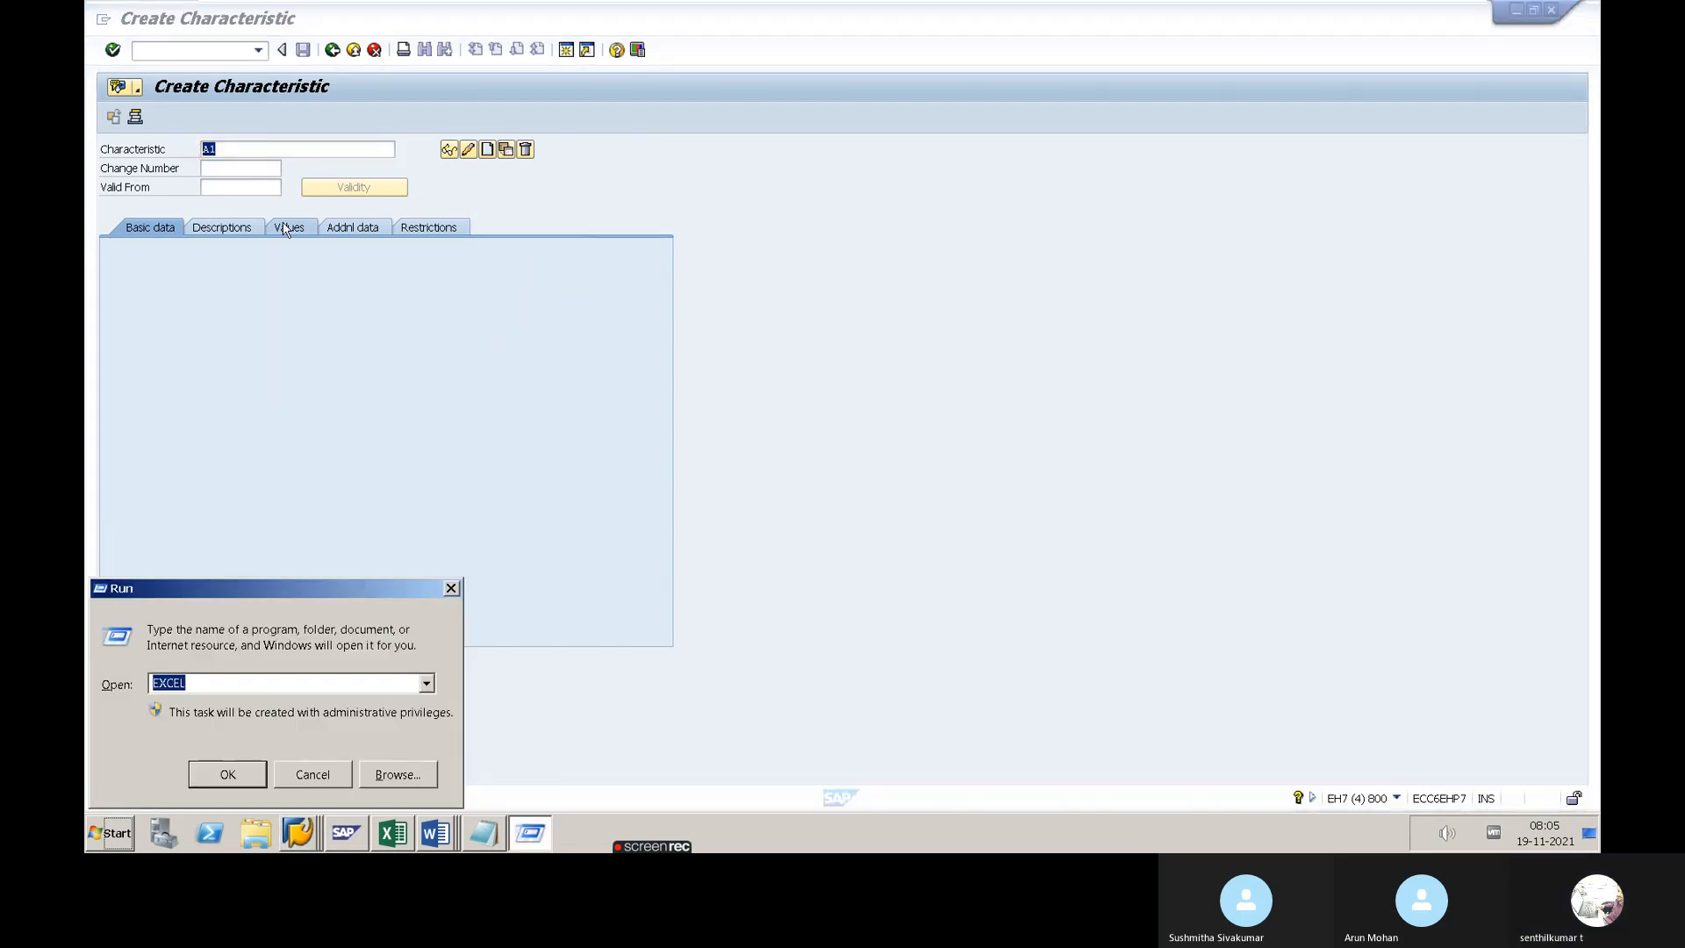
key("Return")
left_click(286, 282)
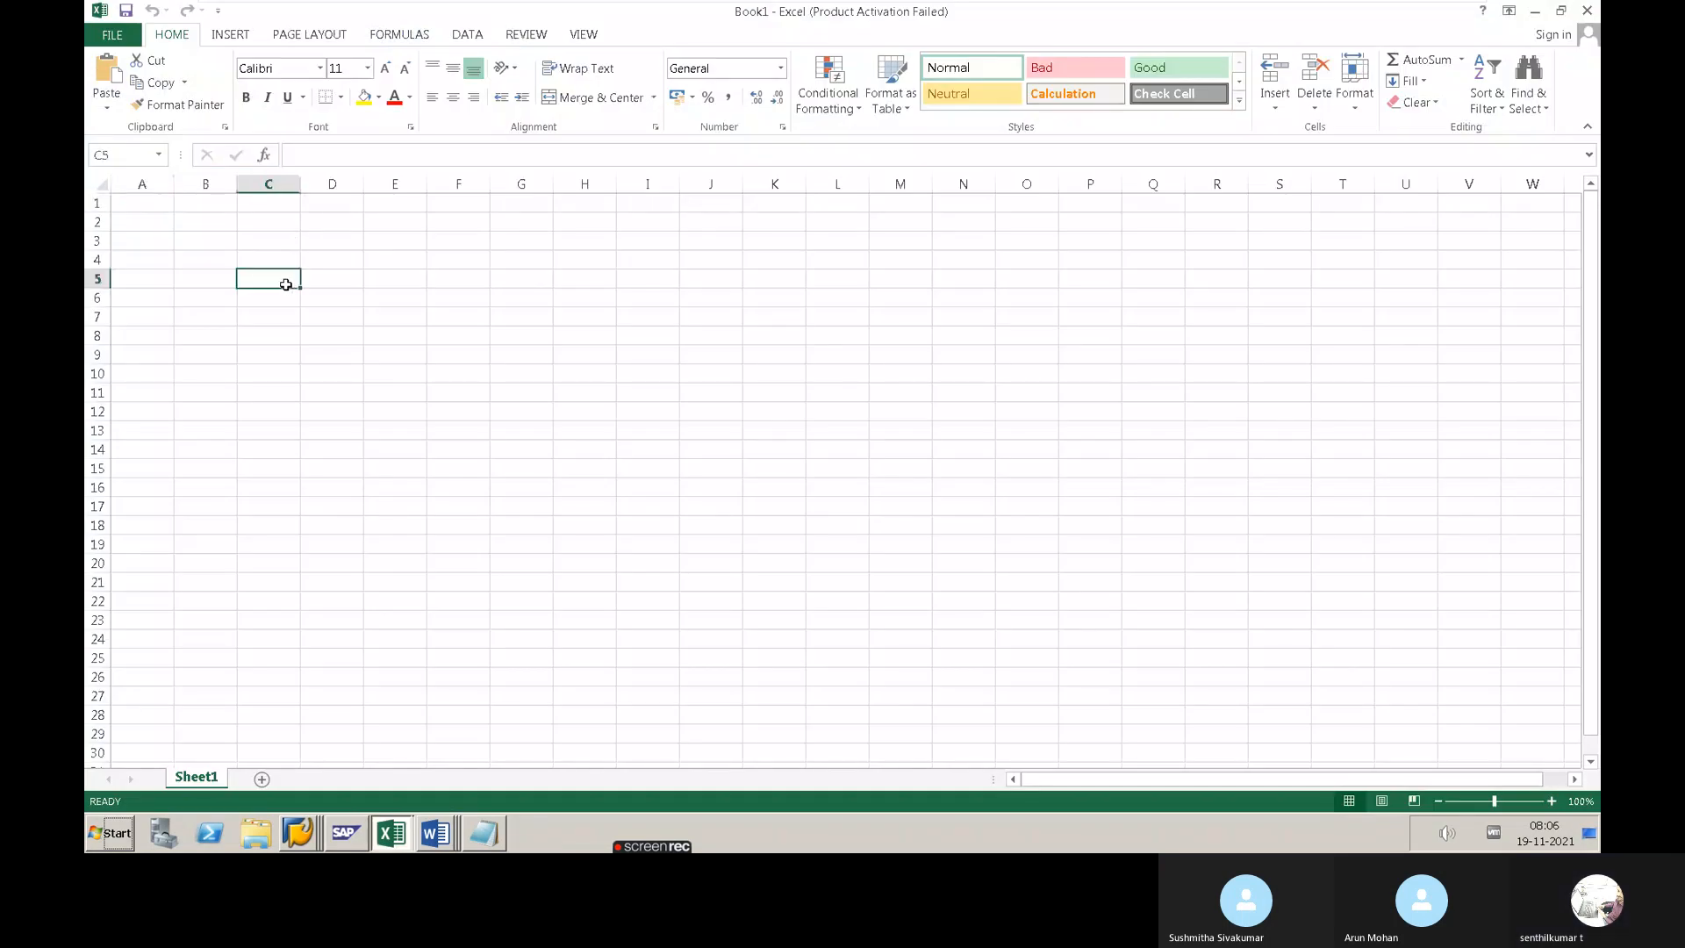
type("CHAR")
key("Tab")
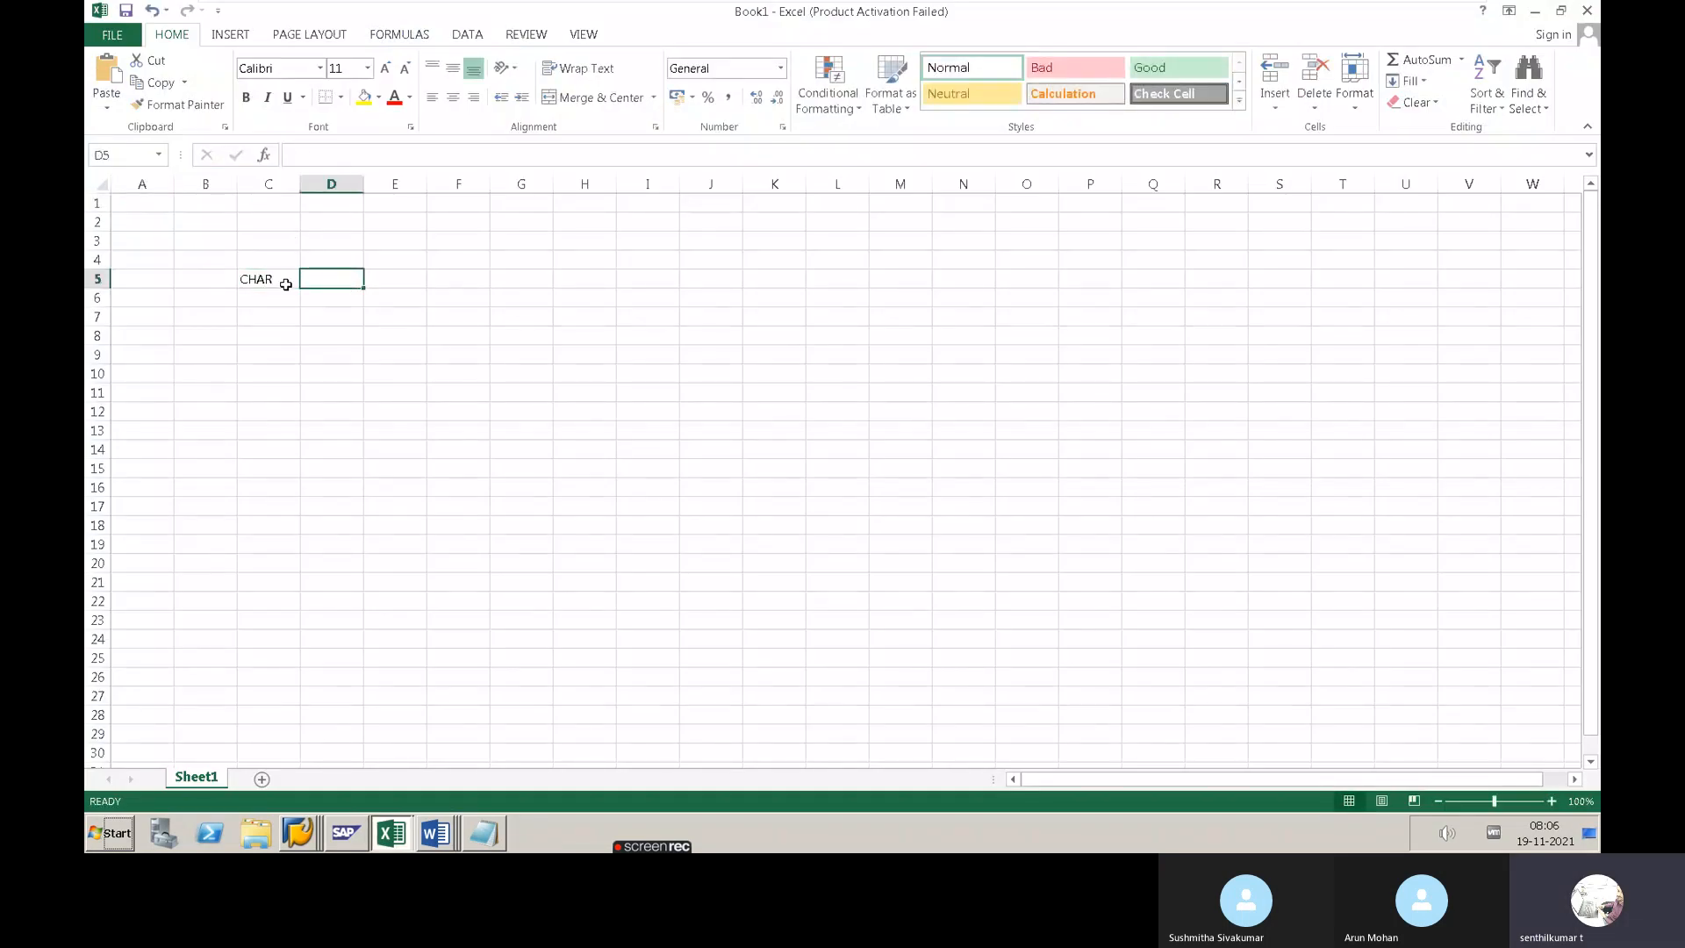
type("A1")
key("Tab")
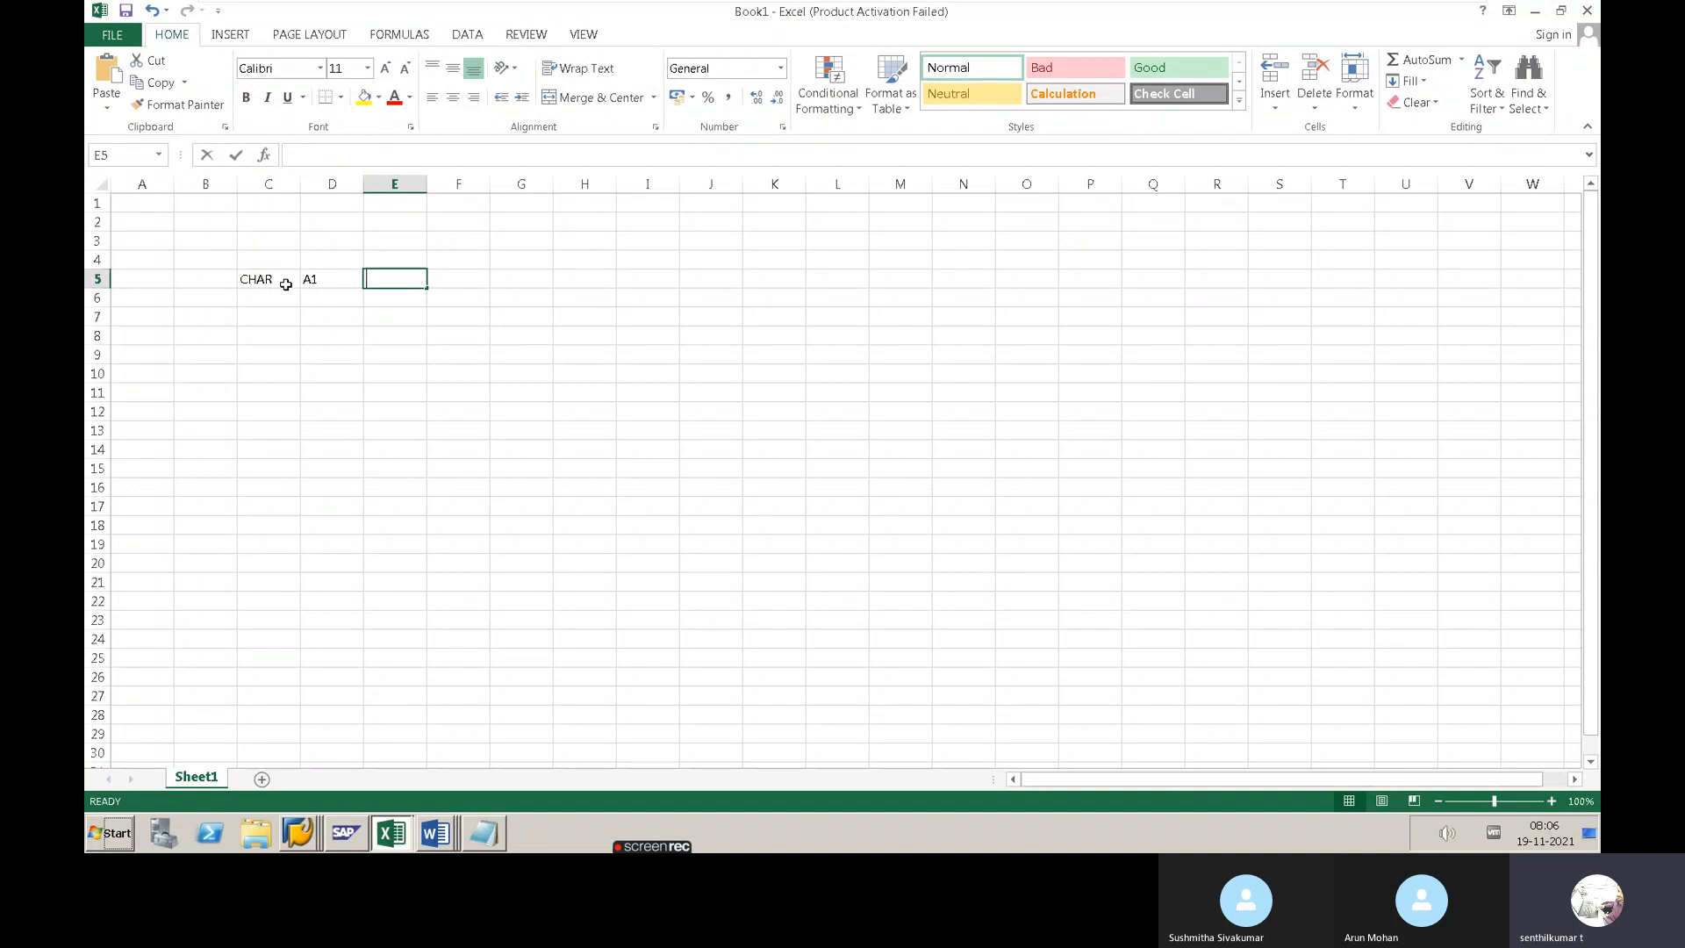
type("PLANT")
key("Return")
Return to SAP, start creating characteristic A2 and set its reference table name to CEBAN
key("alt+Tab")
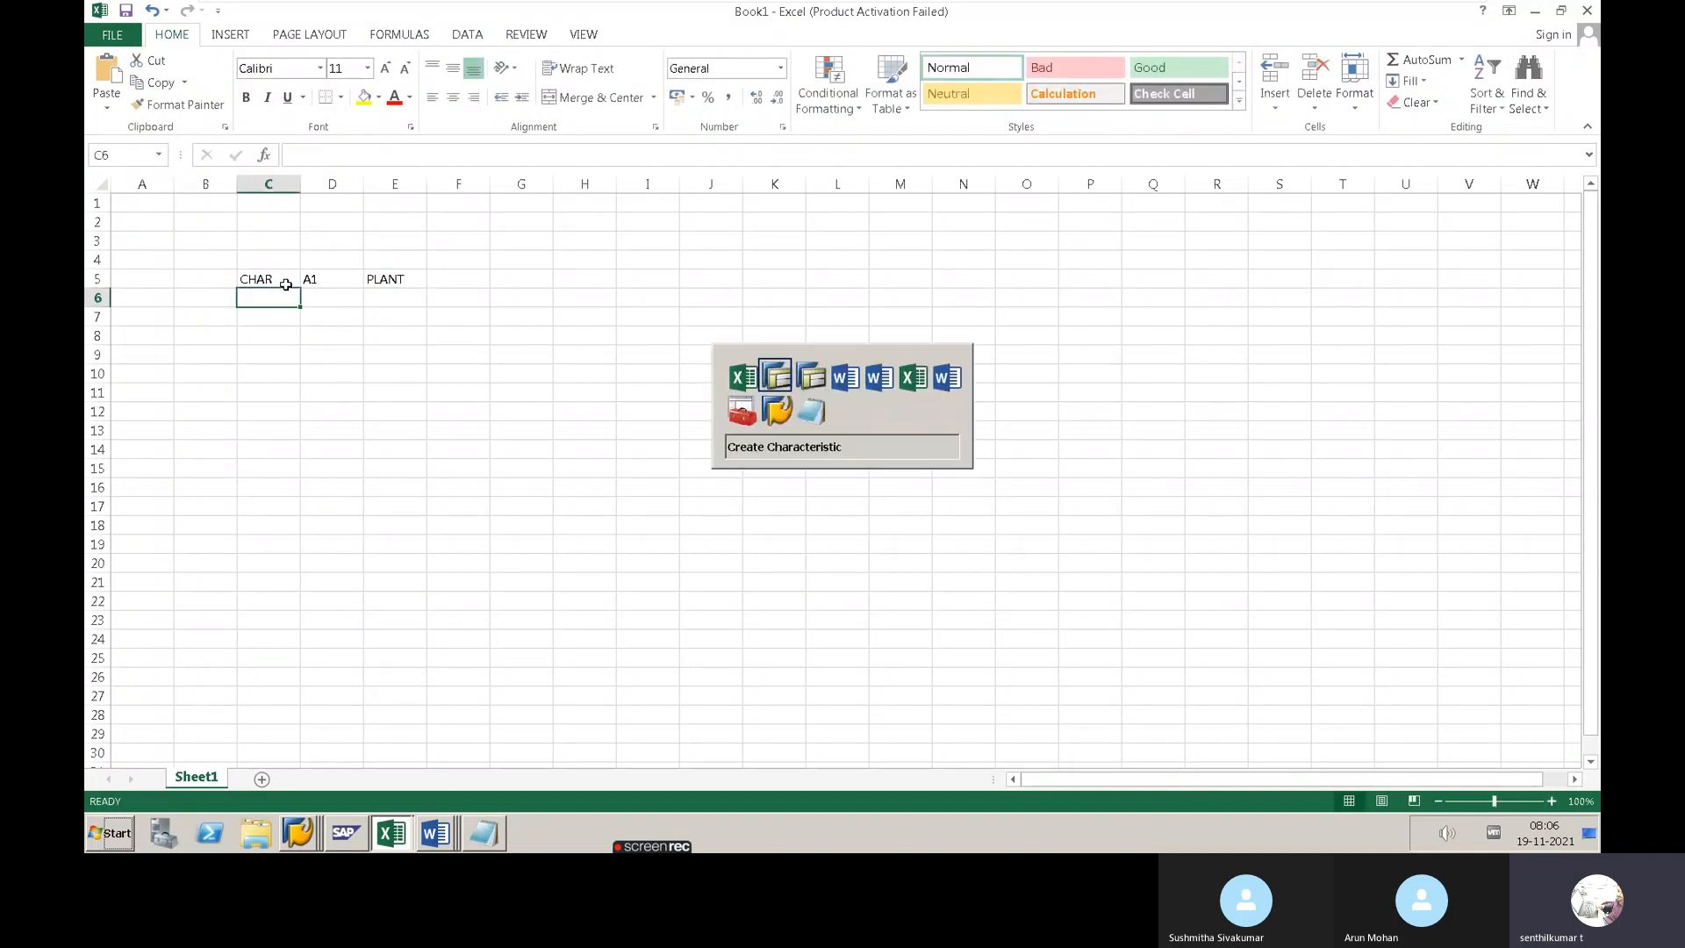
type("A2")
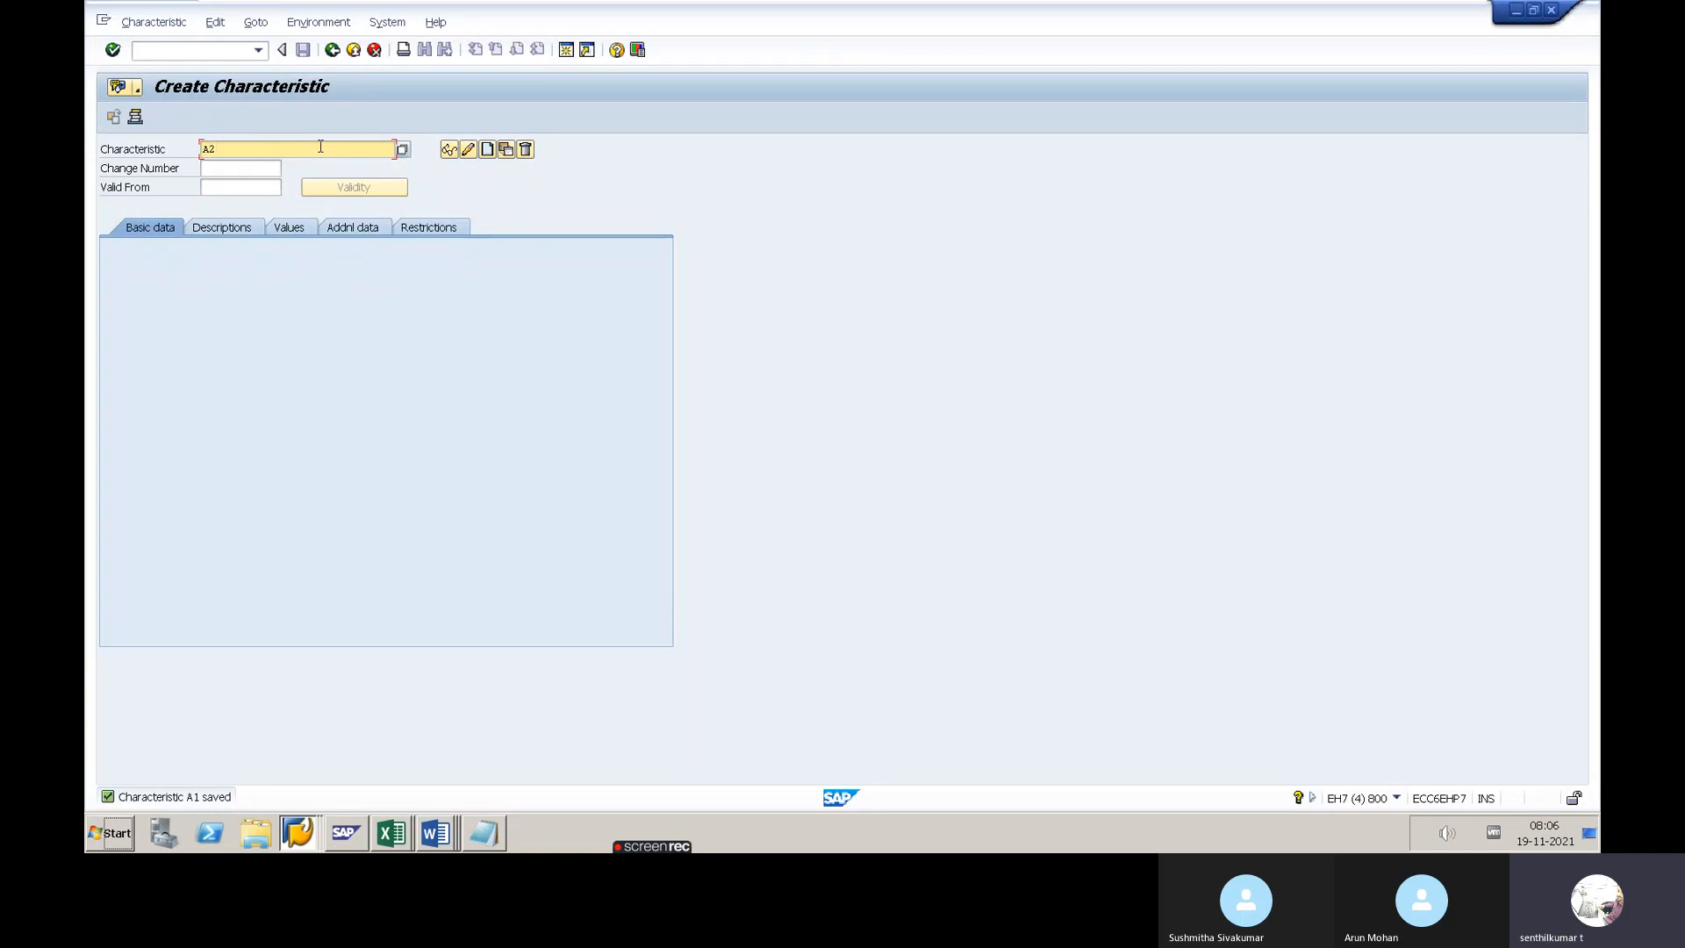
left_click(487, 149)
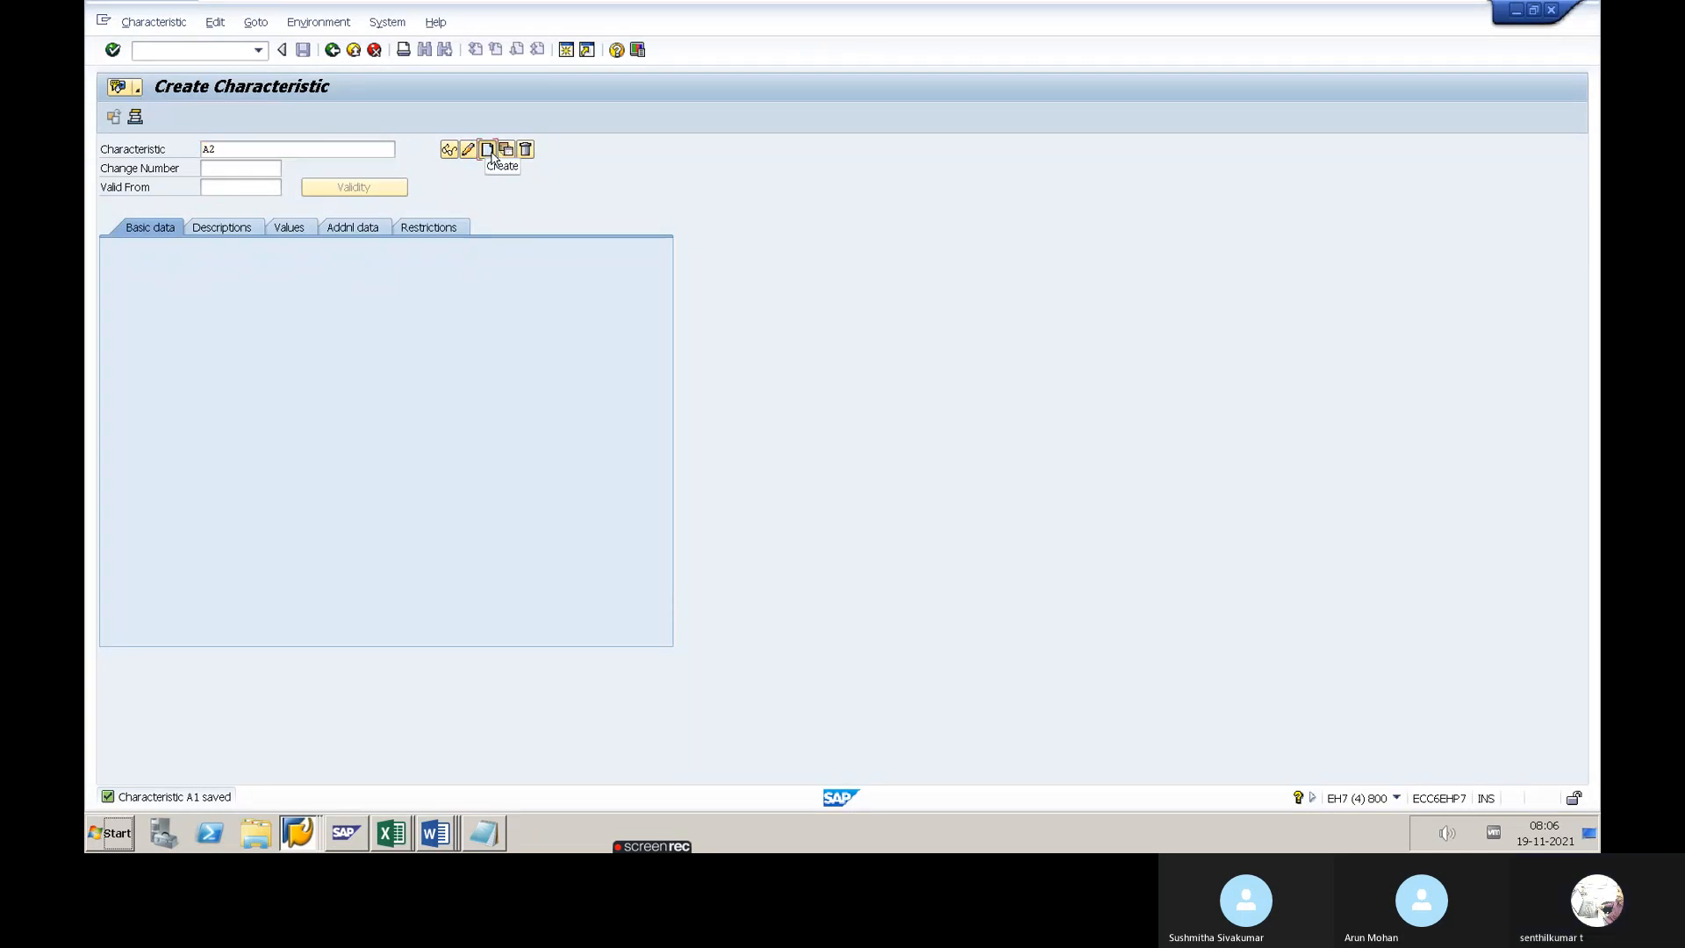
left_click(352, 227)
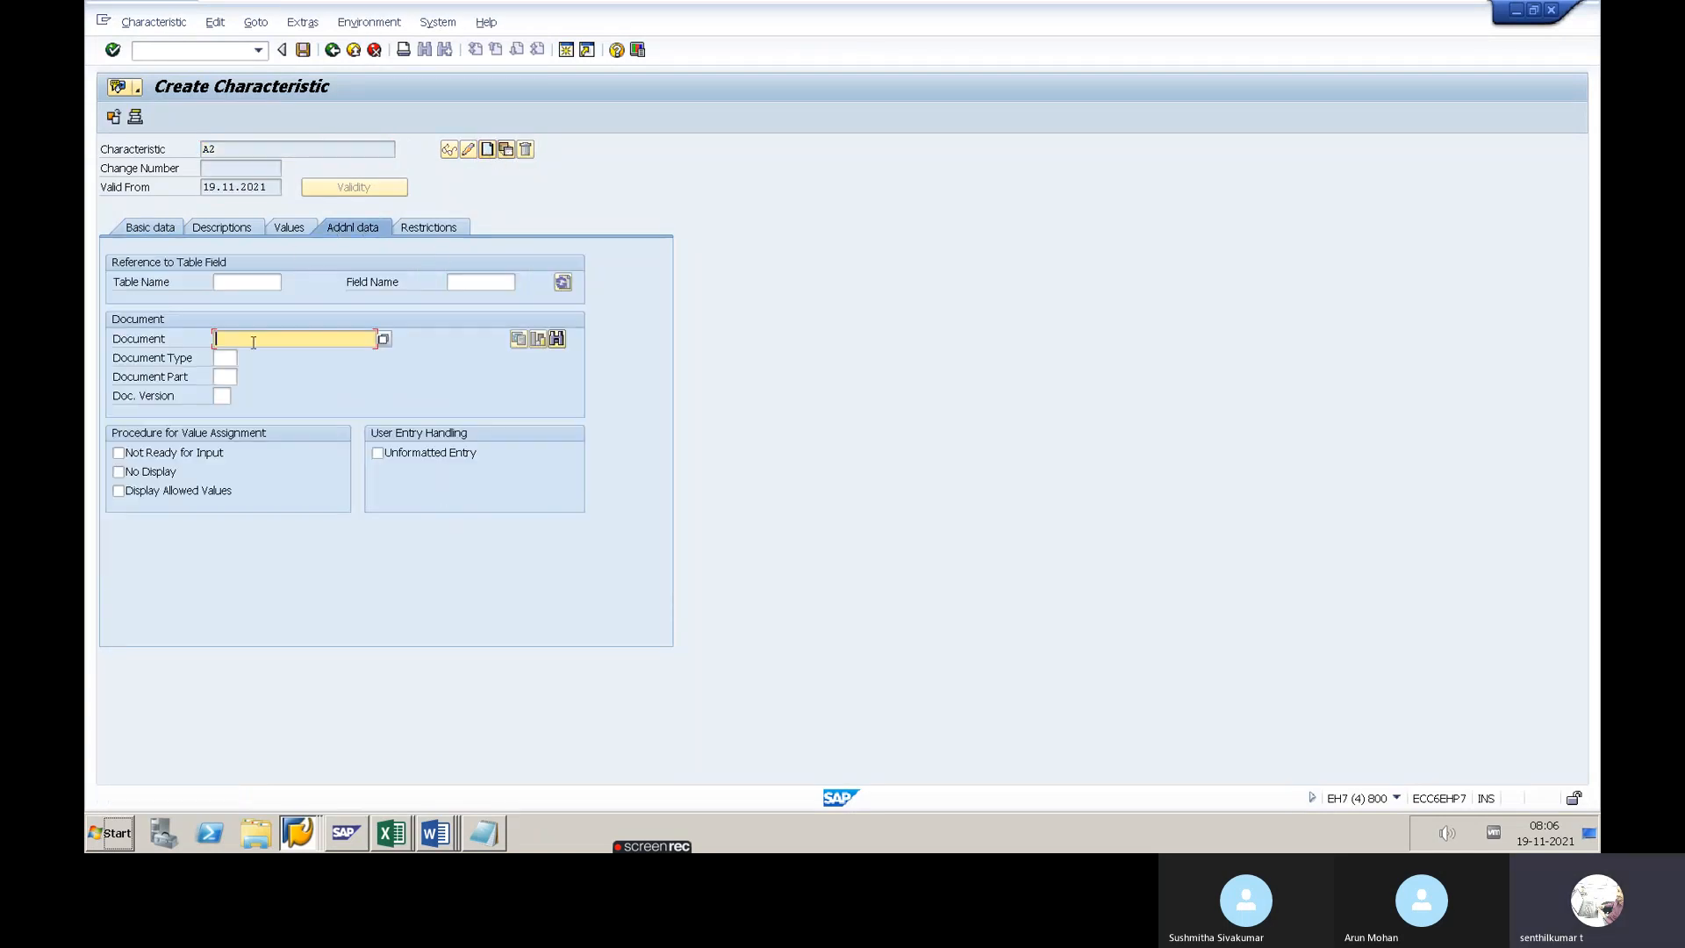
left_click(244, 285)
type("CEBAN")
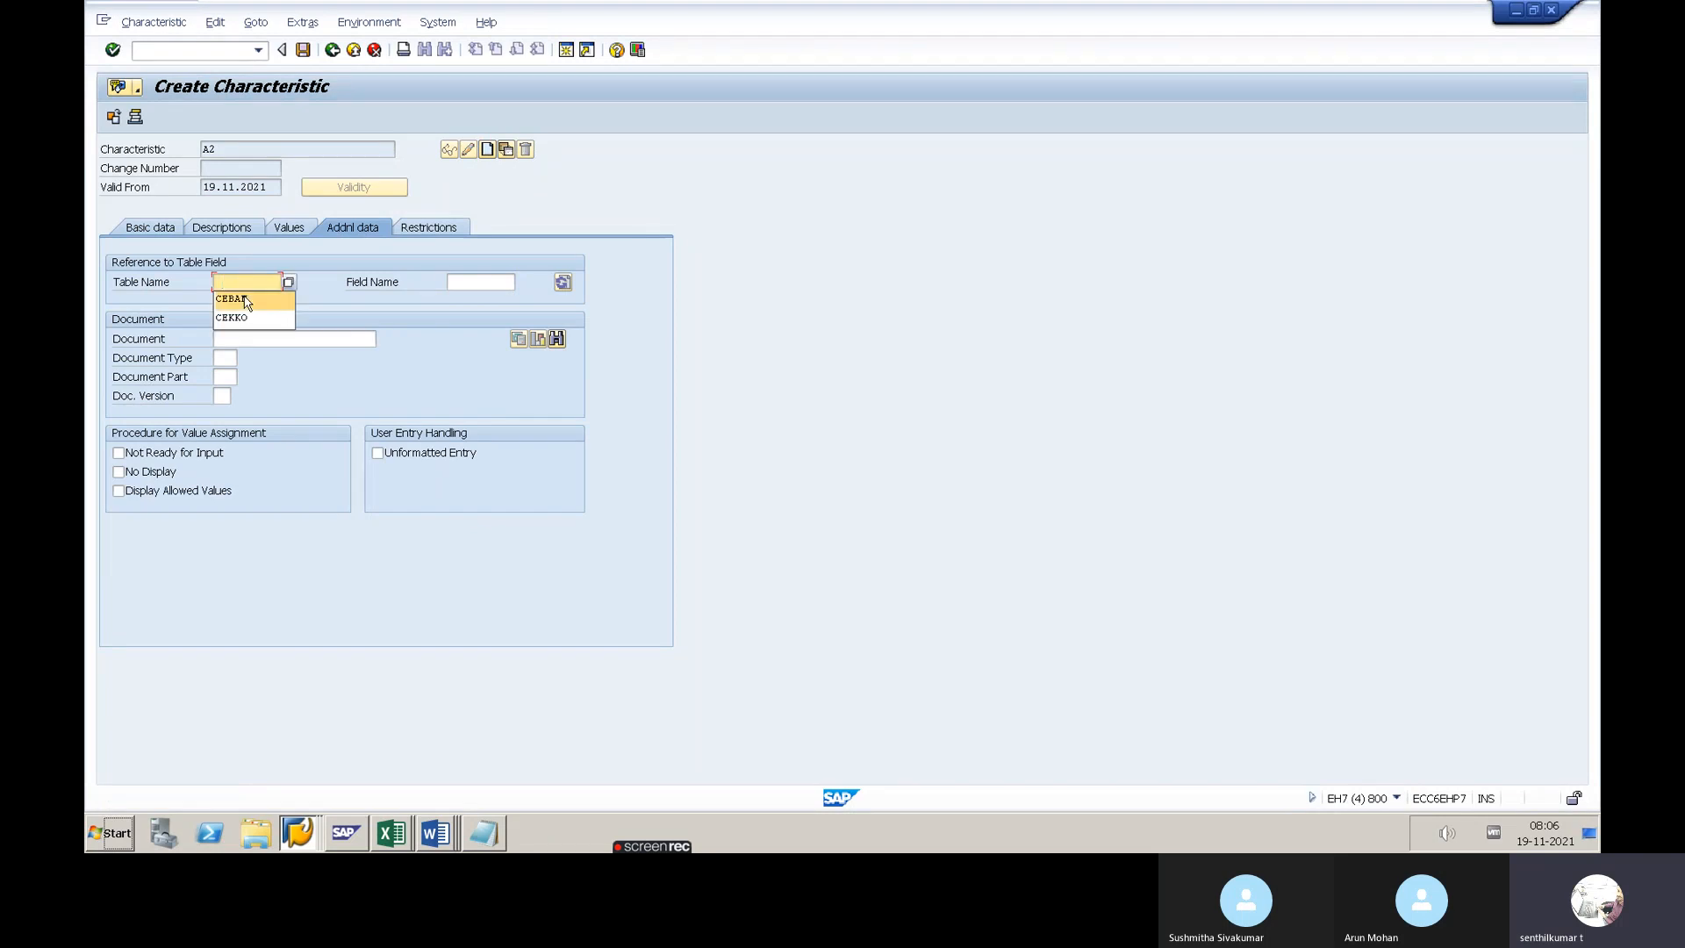
left_click(459, 281)
Find the total item value component GSWRT in the CEBAN structure's component list
key("alt+Tab")
key("Tab")
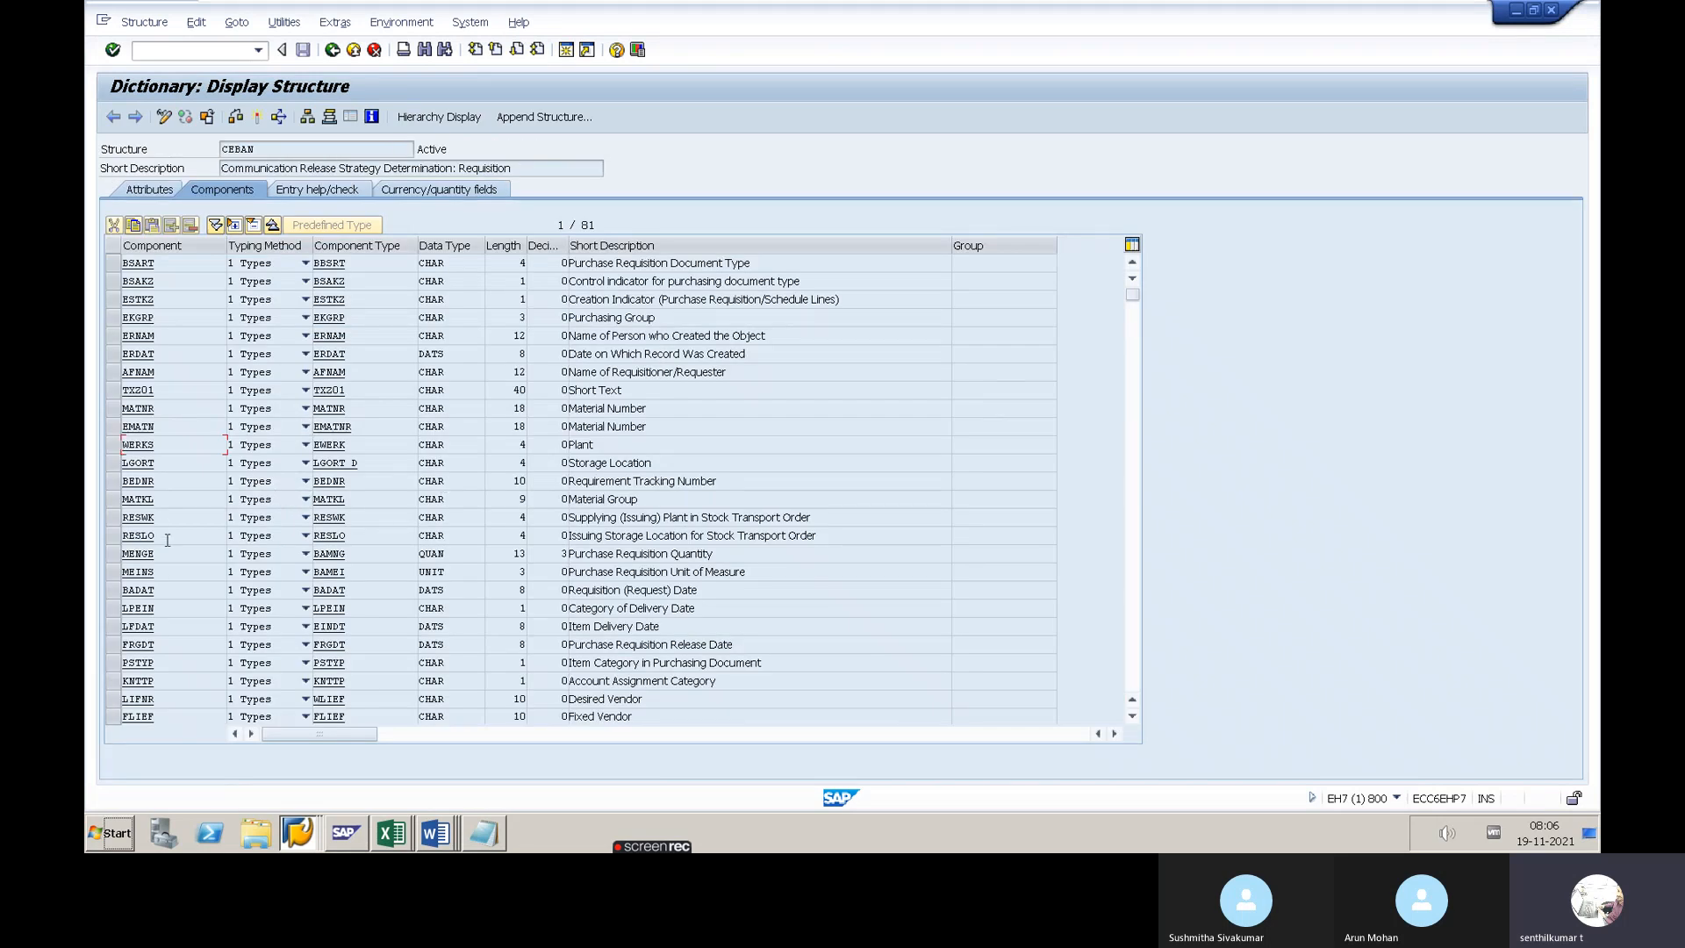
key("ctrl+f")
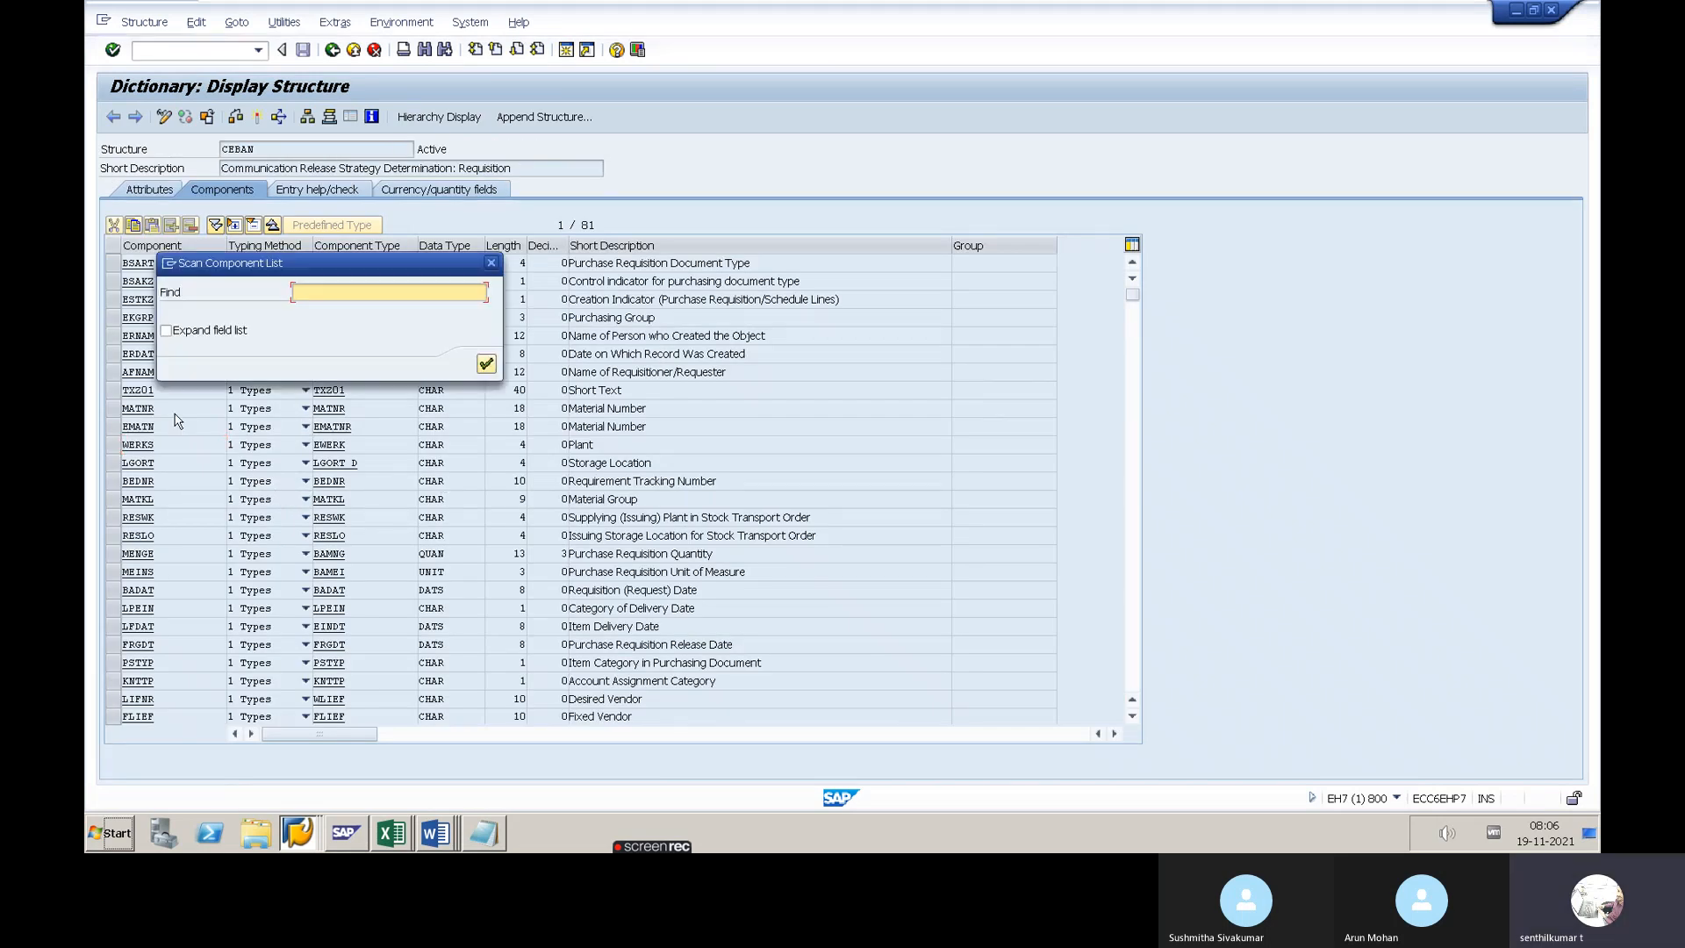
key("Down")
key("Return")
key("Return")
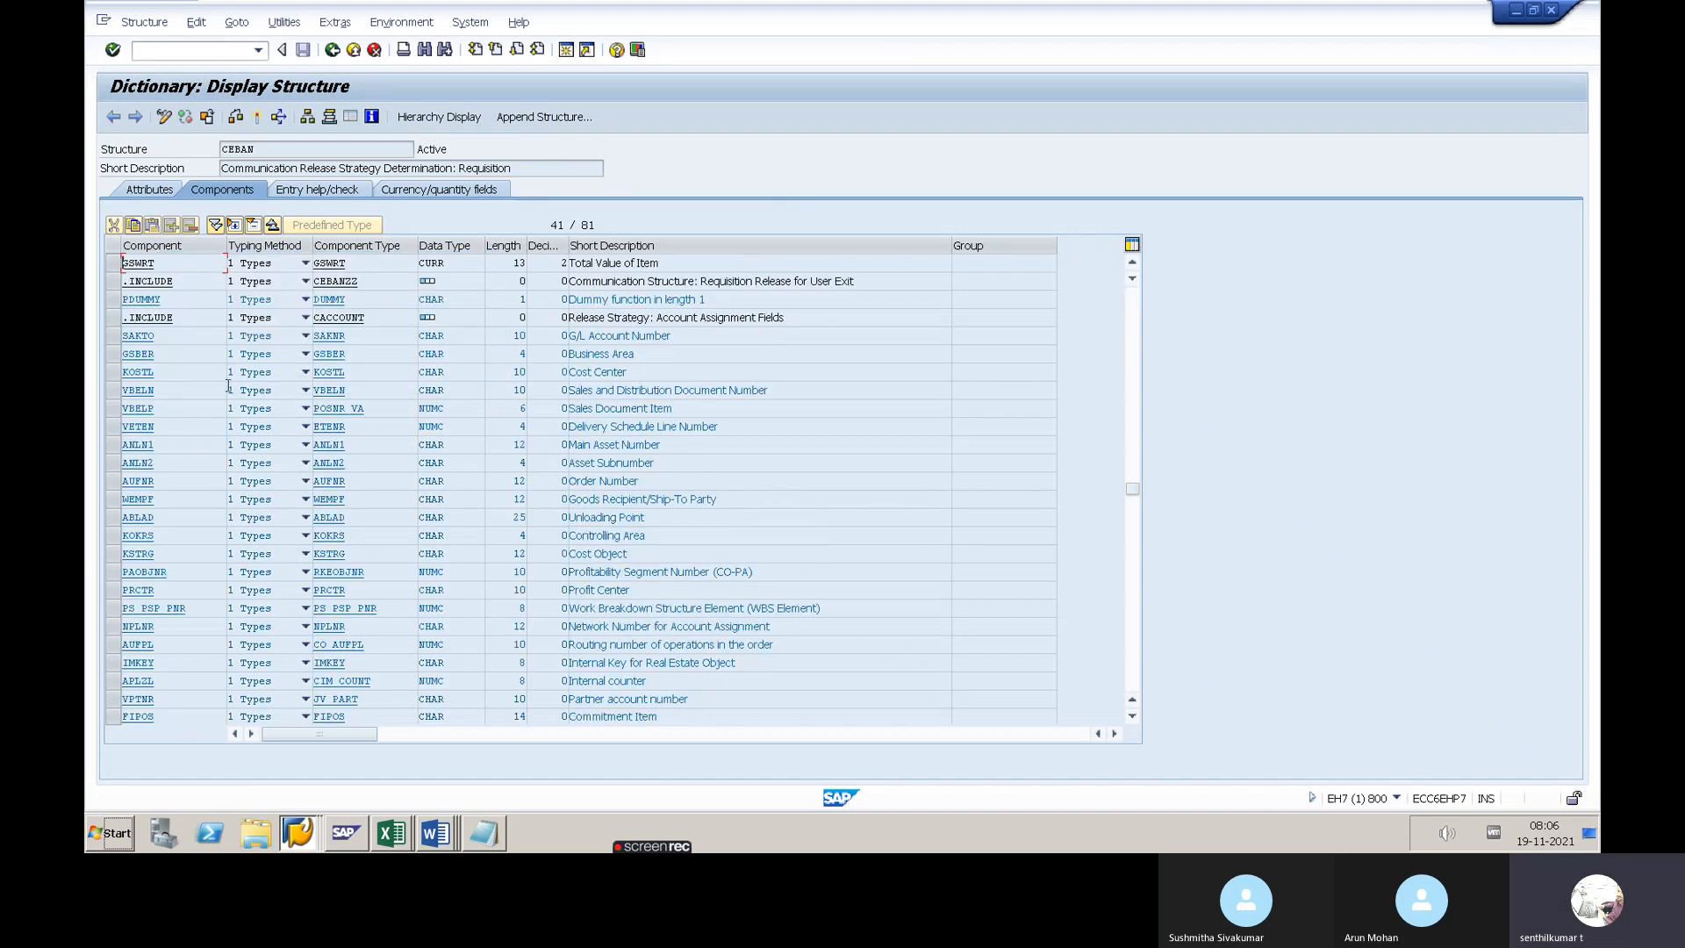
left_click(690, 262)
Set the field name of characteristic A2's table reference to GSWRT and accept the dictionary format data
key("alt+Tab")
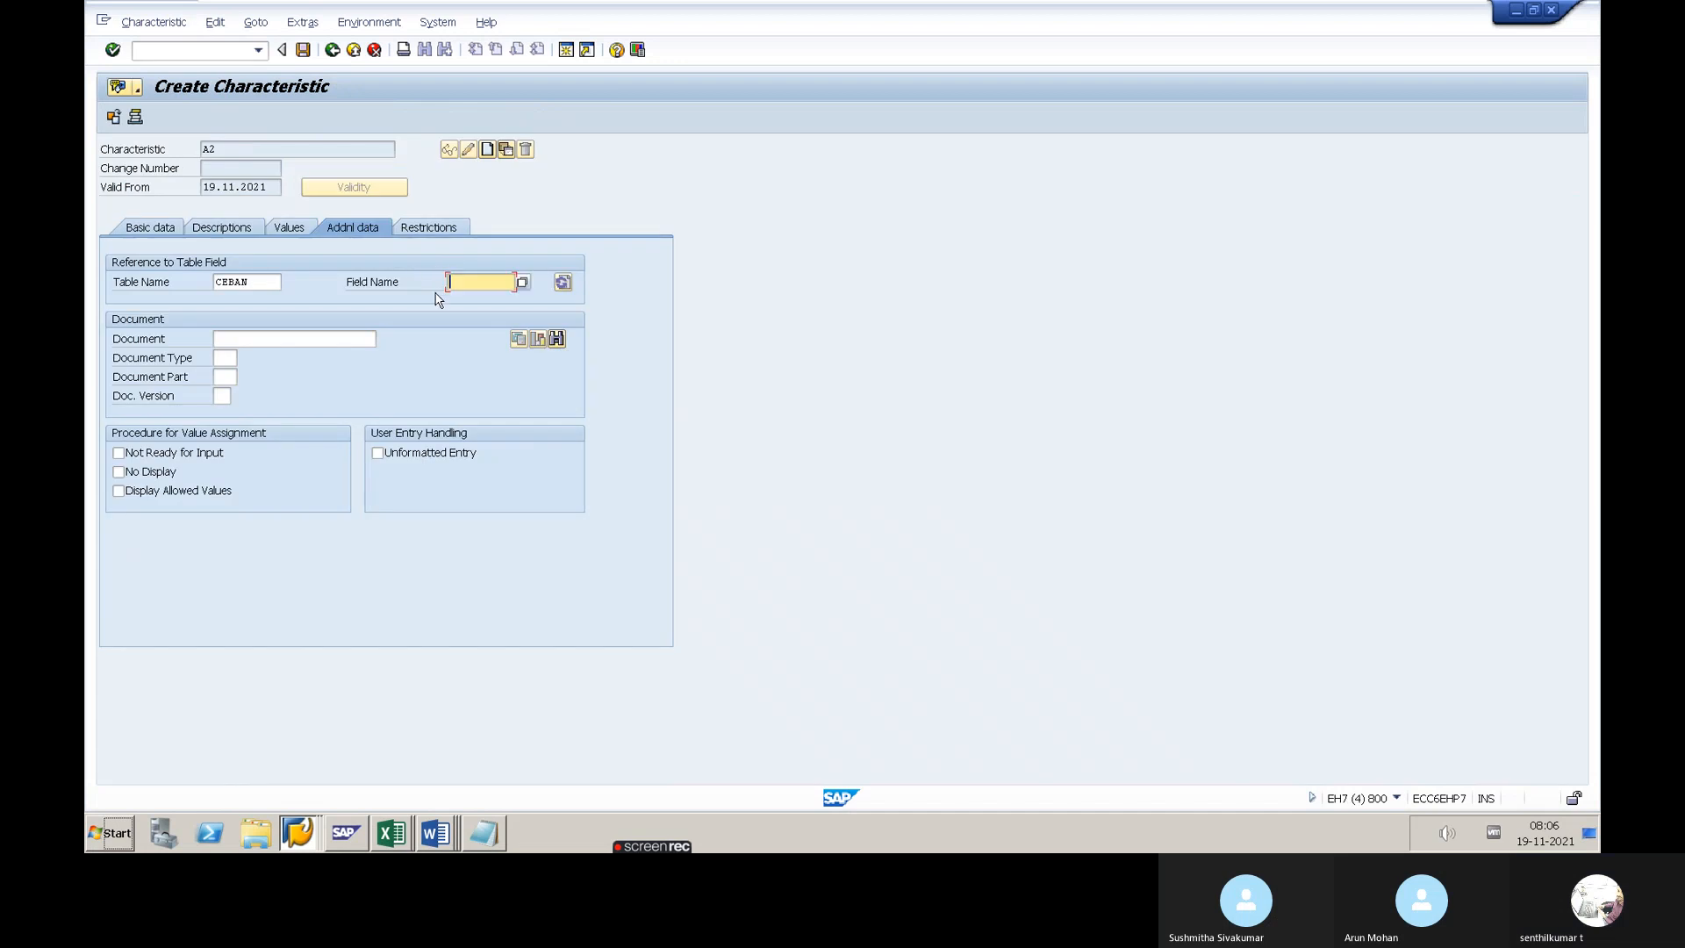
type("GSWRT")
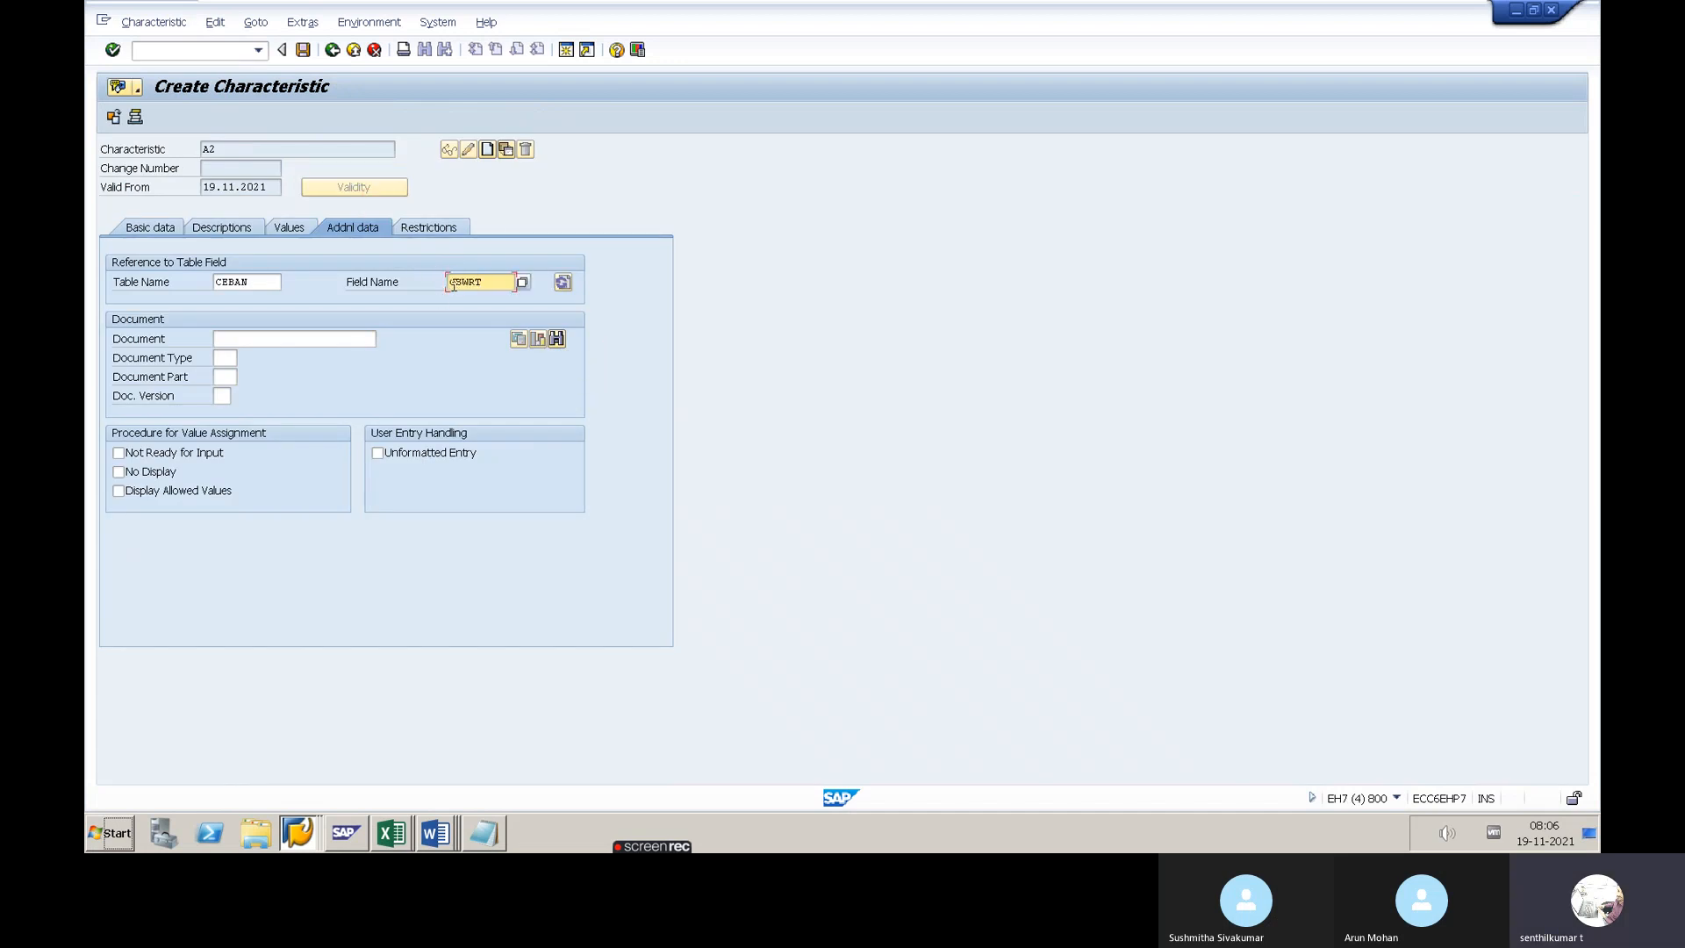
key("Return")
key("Return")
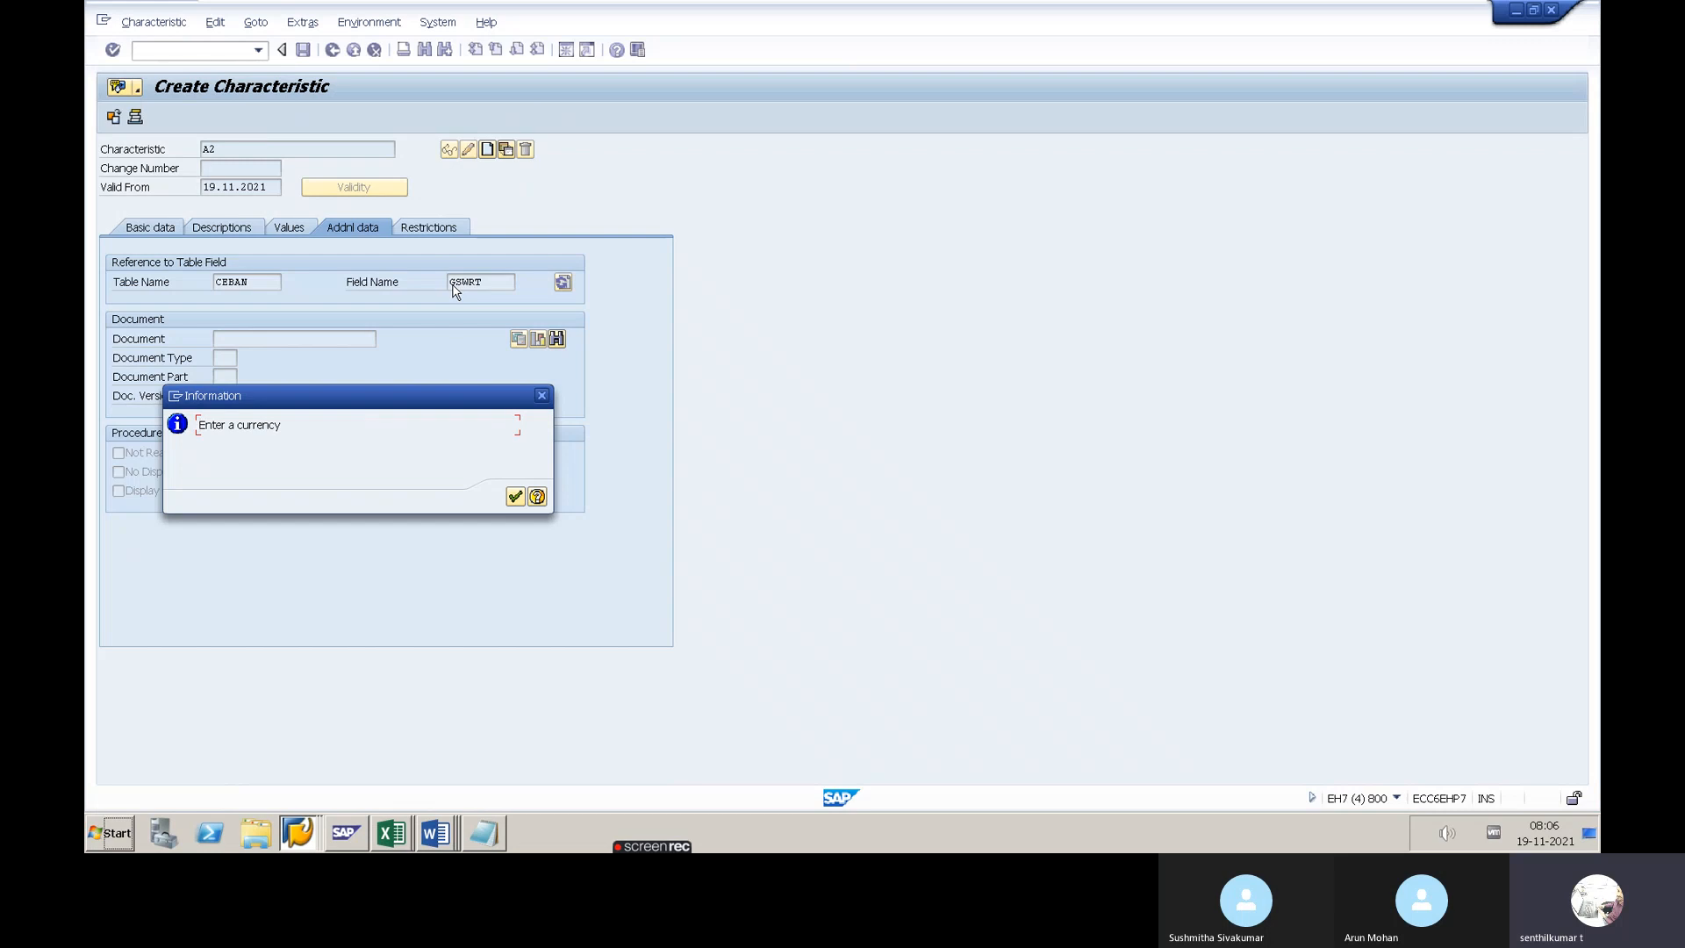
key("Return")
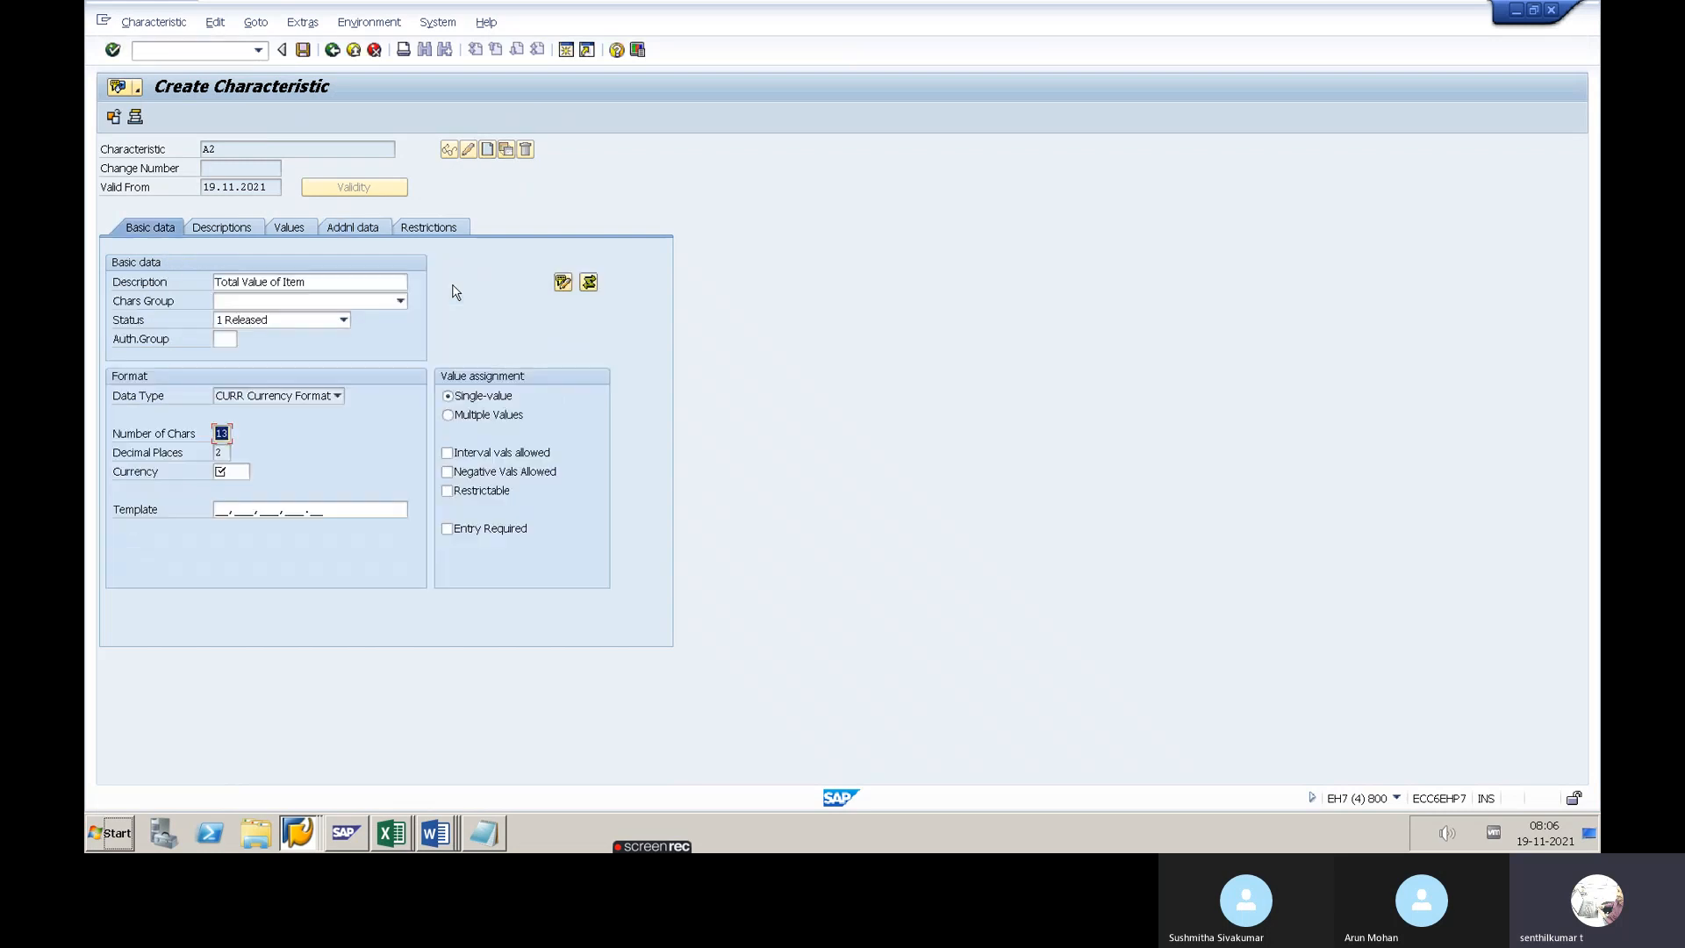
Set characteristic A2's currency to INR and its value assignment to Multiple Values, acknowledging the information message
left_click(228, 472)
type("INR")
left_click(449, 416)
left_click(243, 231)
left_click(517, 514)
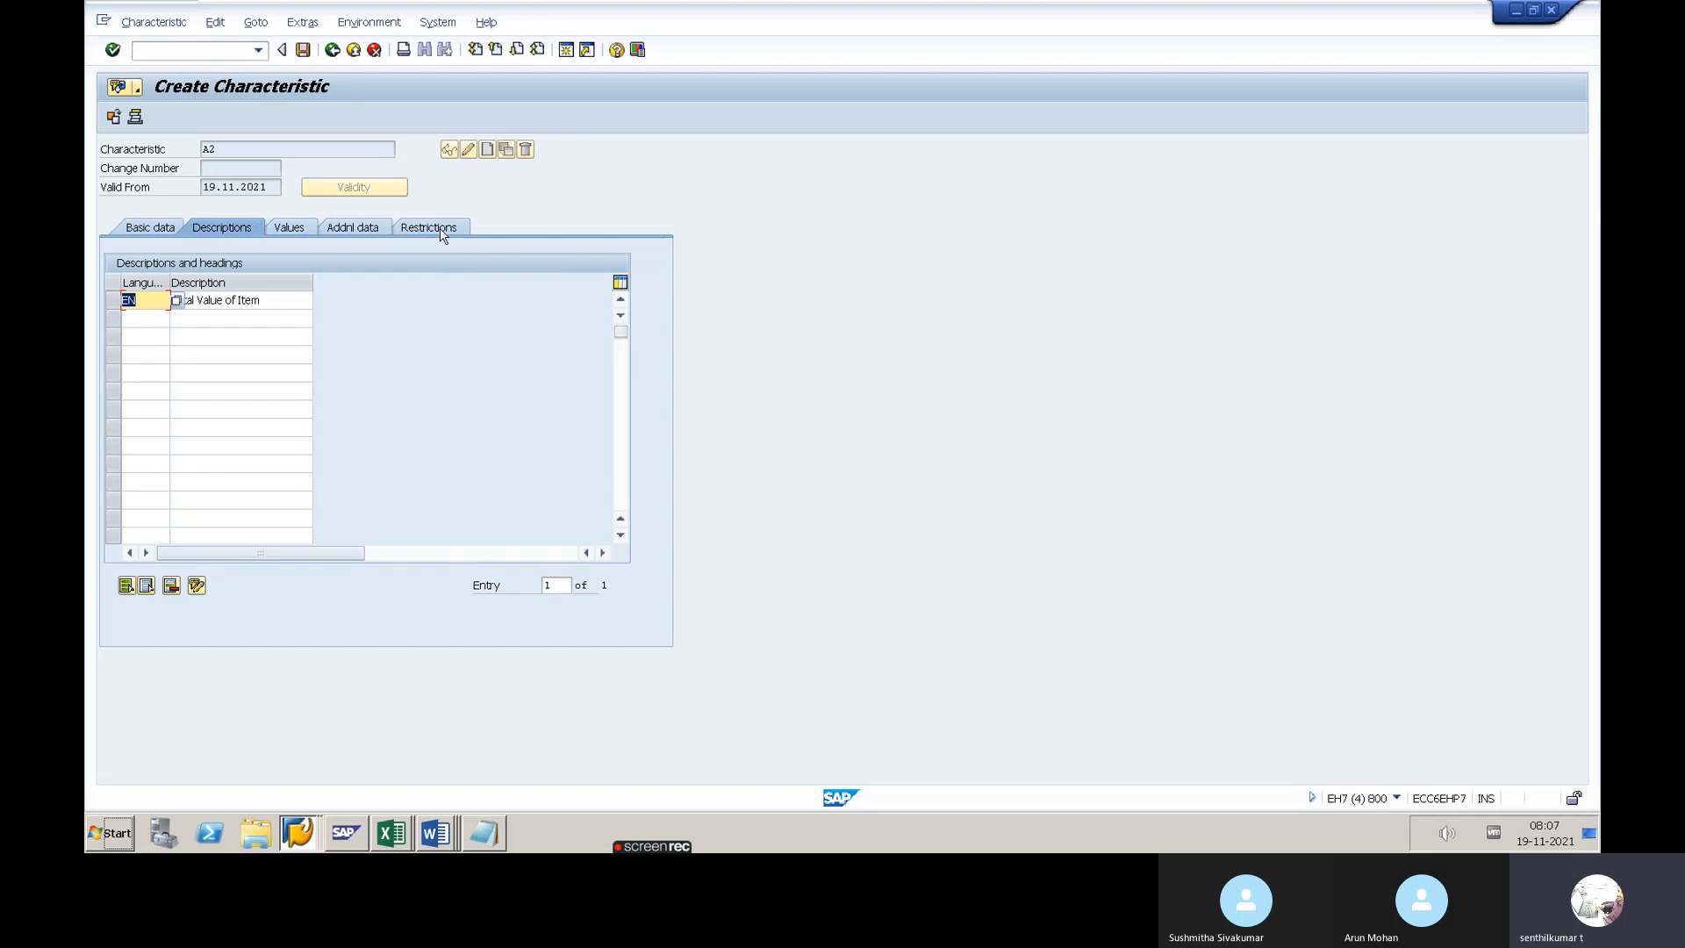
Restrict characteristic A2 to class type 032 and save the characteristic
left_click(441, 234)
type("032")
key("Return")
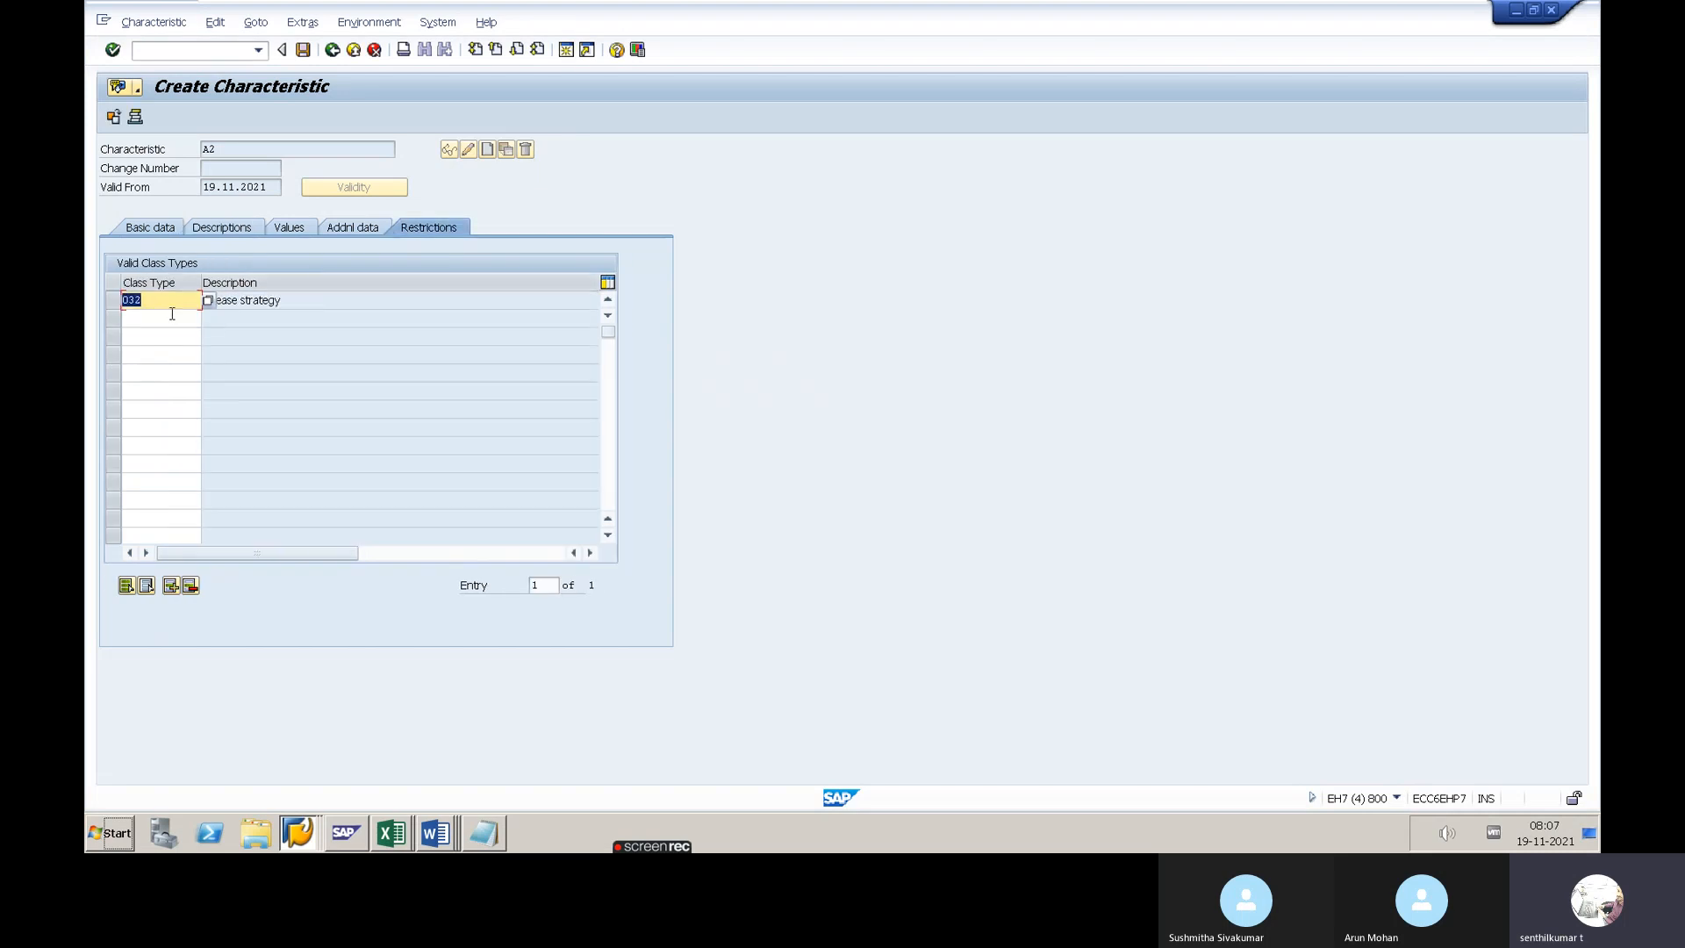
left_click(327, 229)
left_click(165, 230)
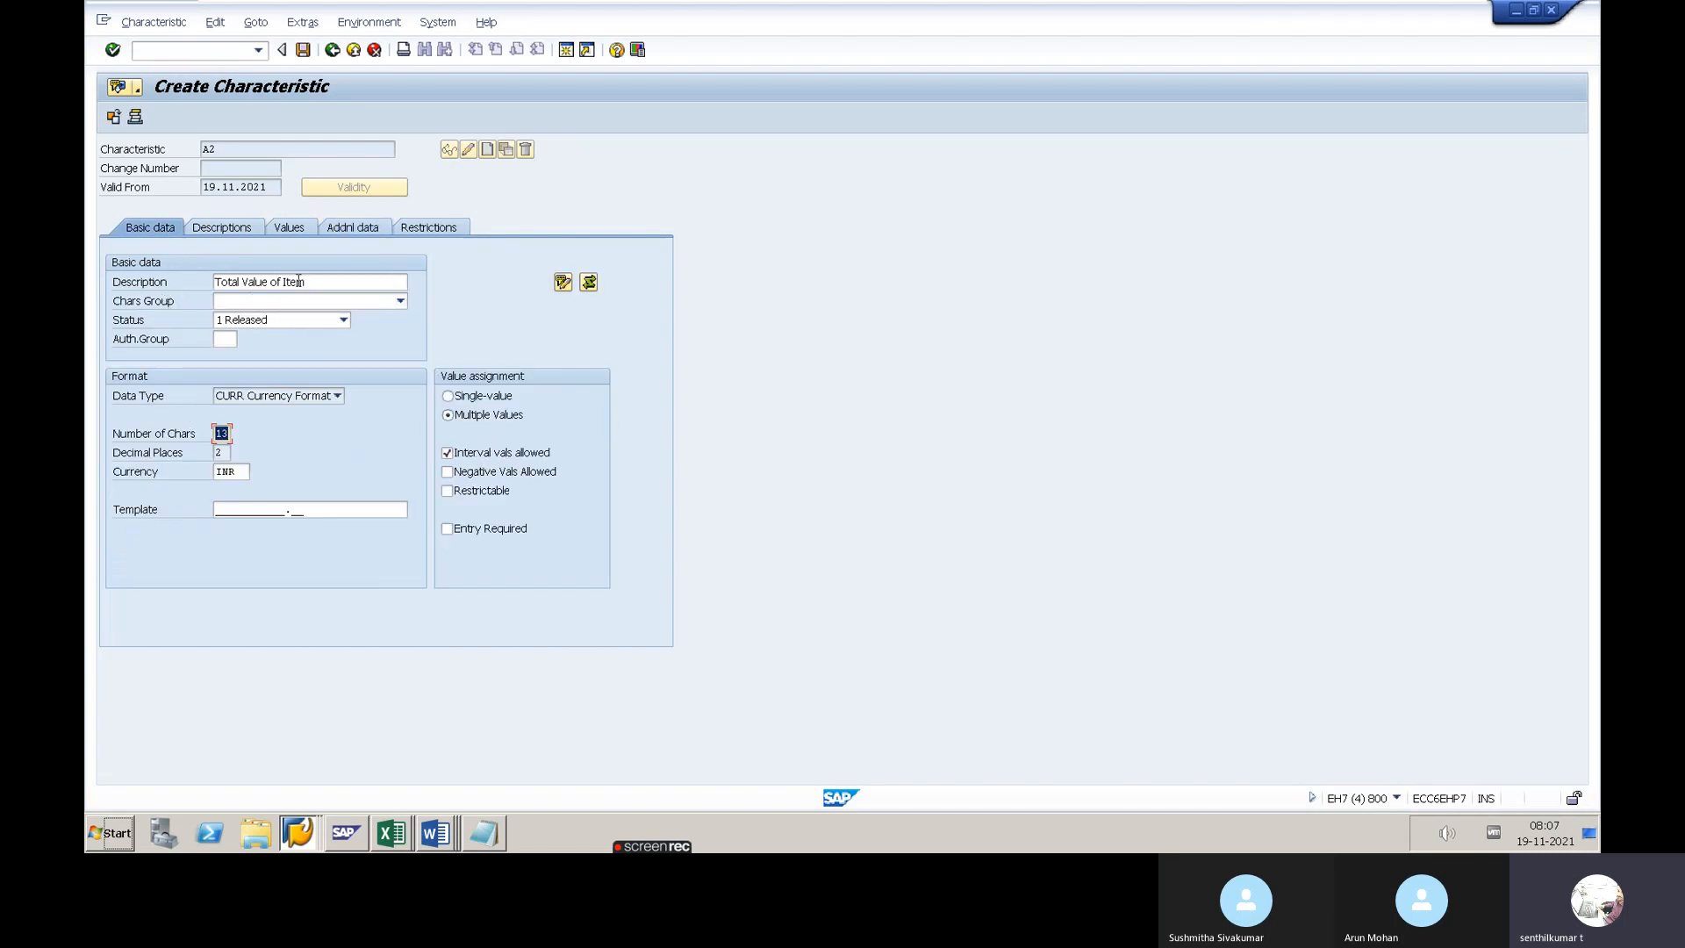
left_click(302, 51)
In Excel, record A2 as TOTAL NET ORDER ITEM below A1, fit column E to its contents, and return to SAP's implementation guide
key("alt+Tab")
key("alt+Tab")
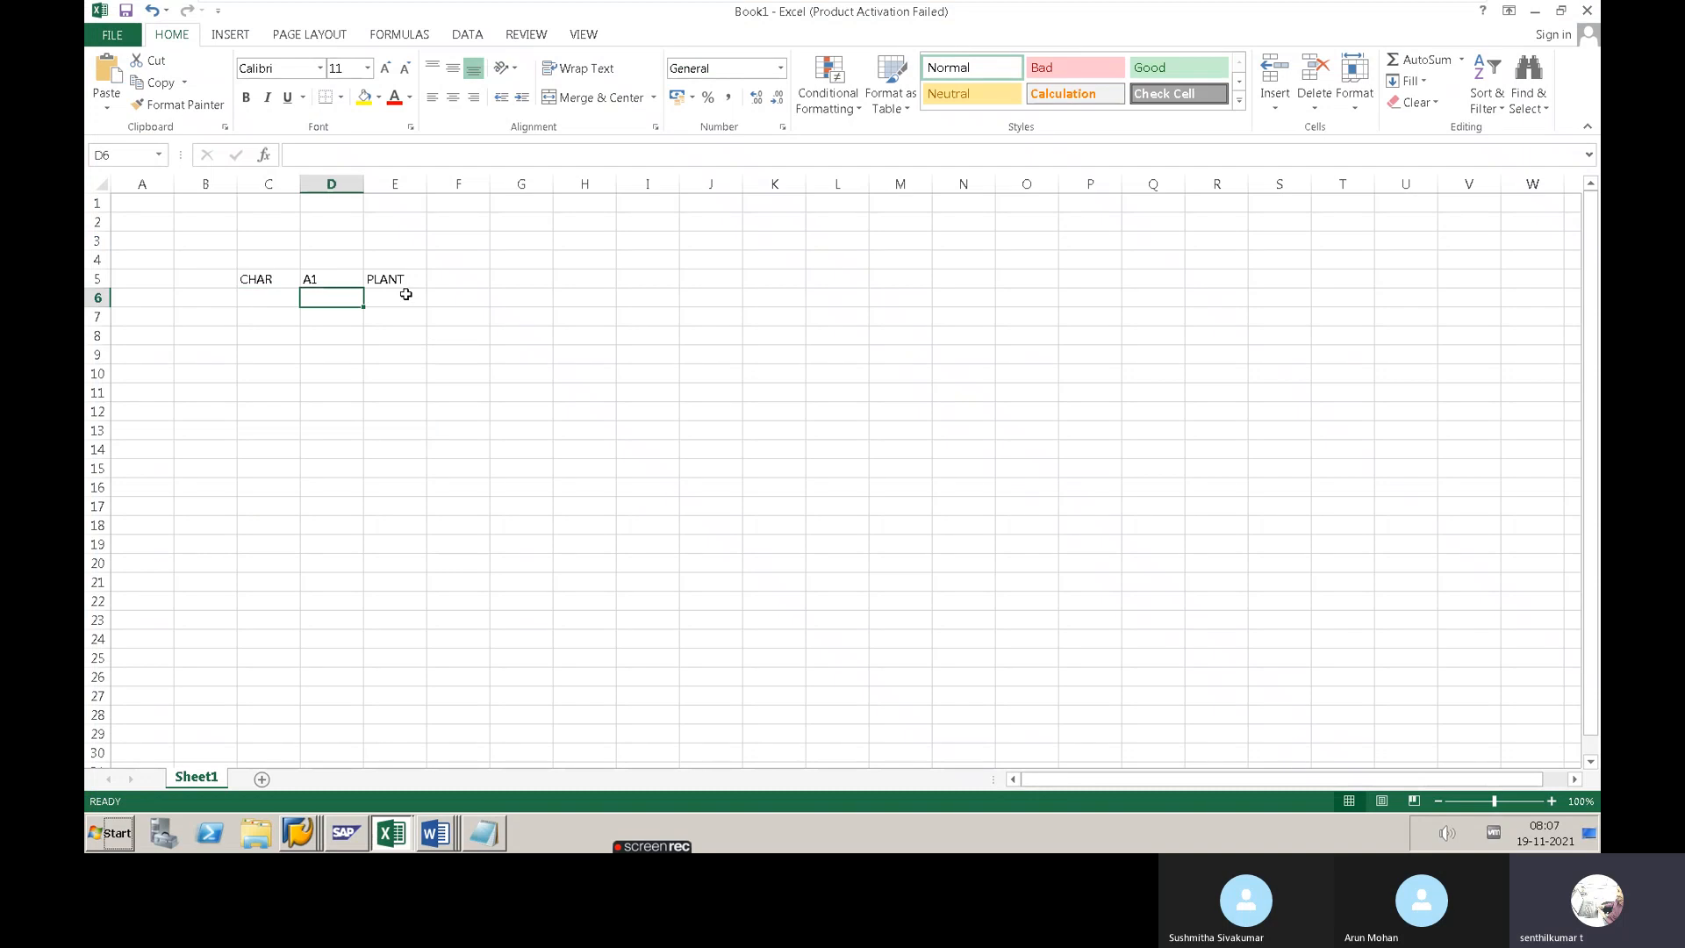
type("A2")
key("Tab")
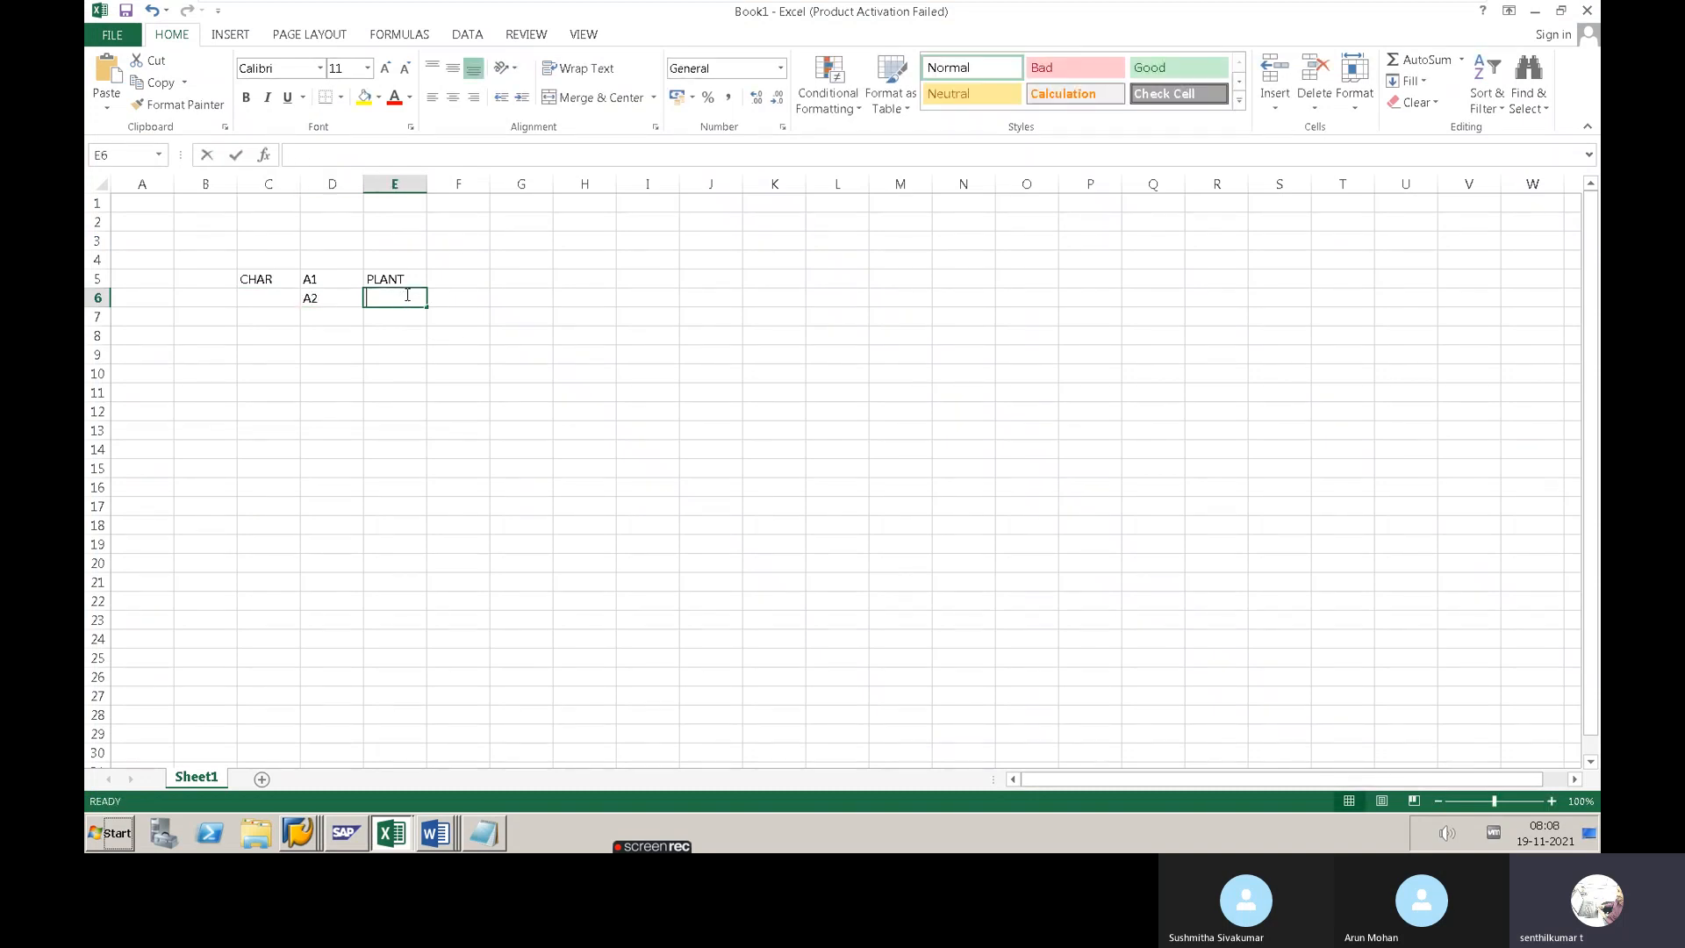
type("TOTAL")
type(" NET OR")
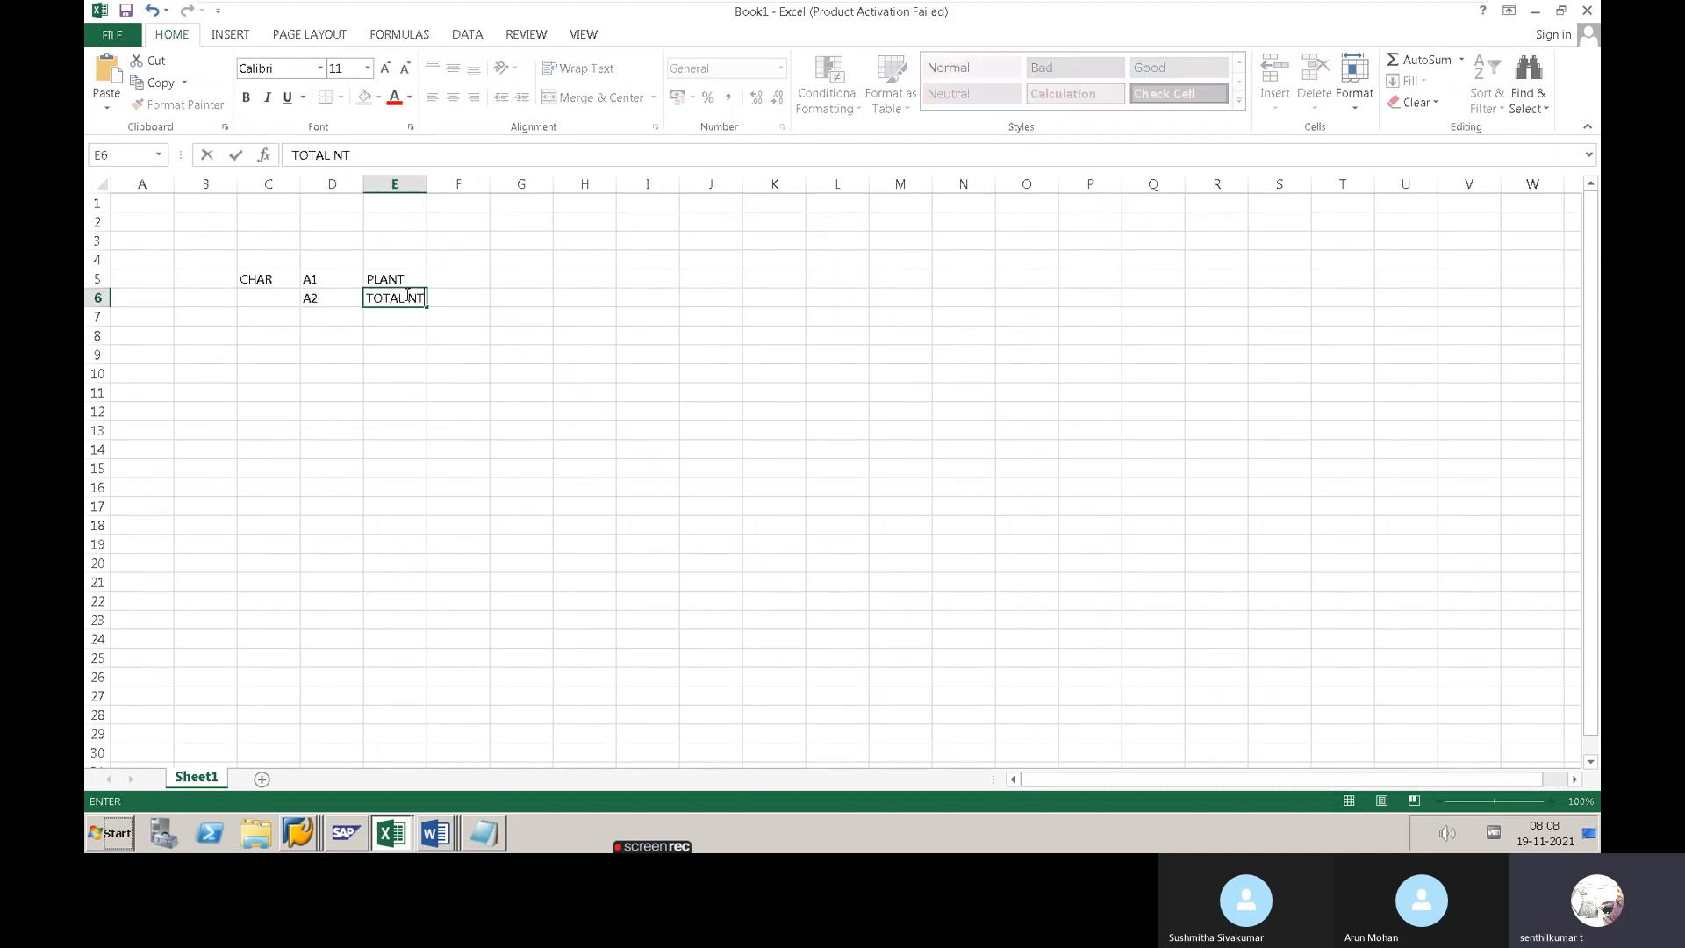
type("DER ITEM")
key("Return")
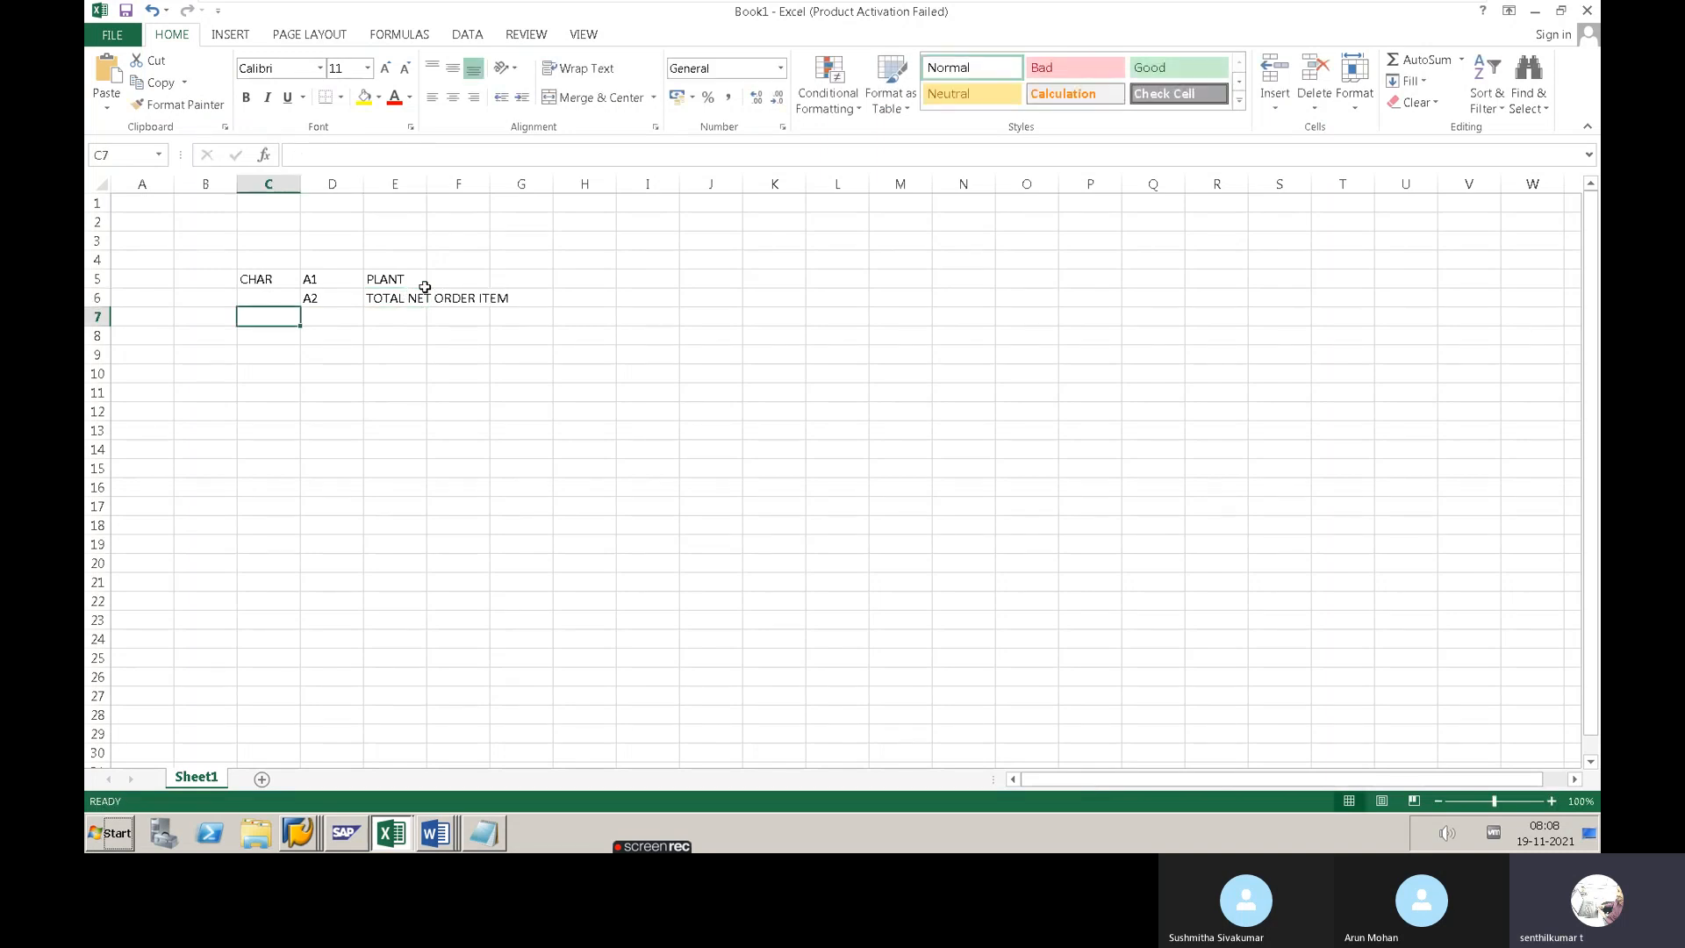
double_click(427, 183)
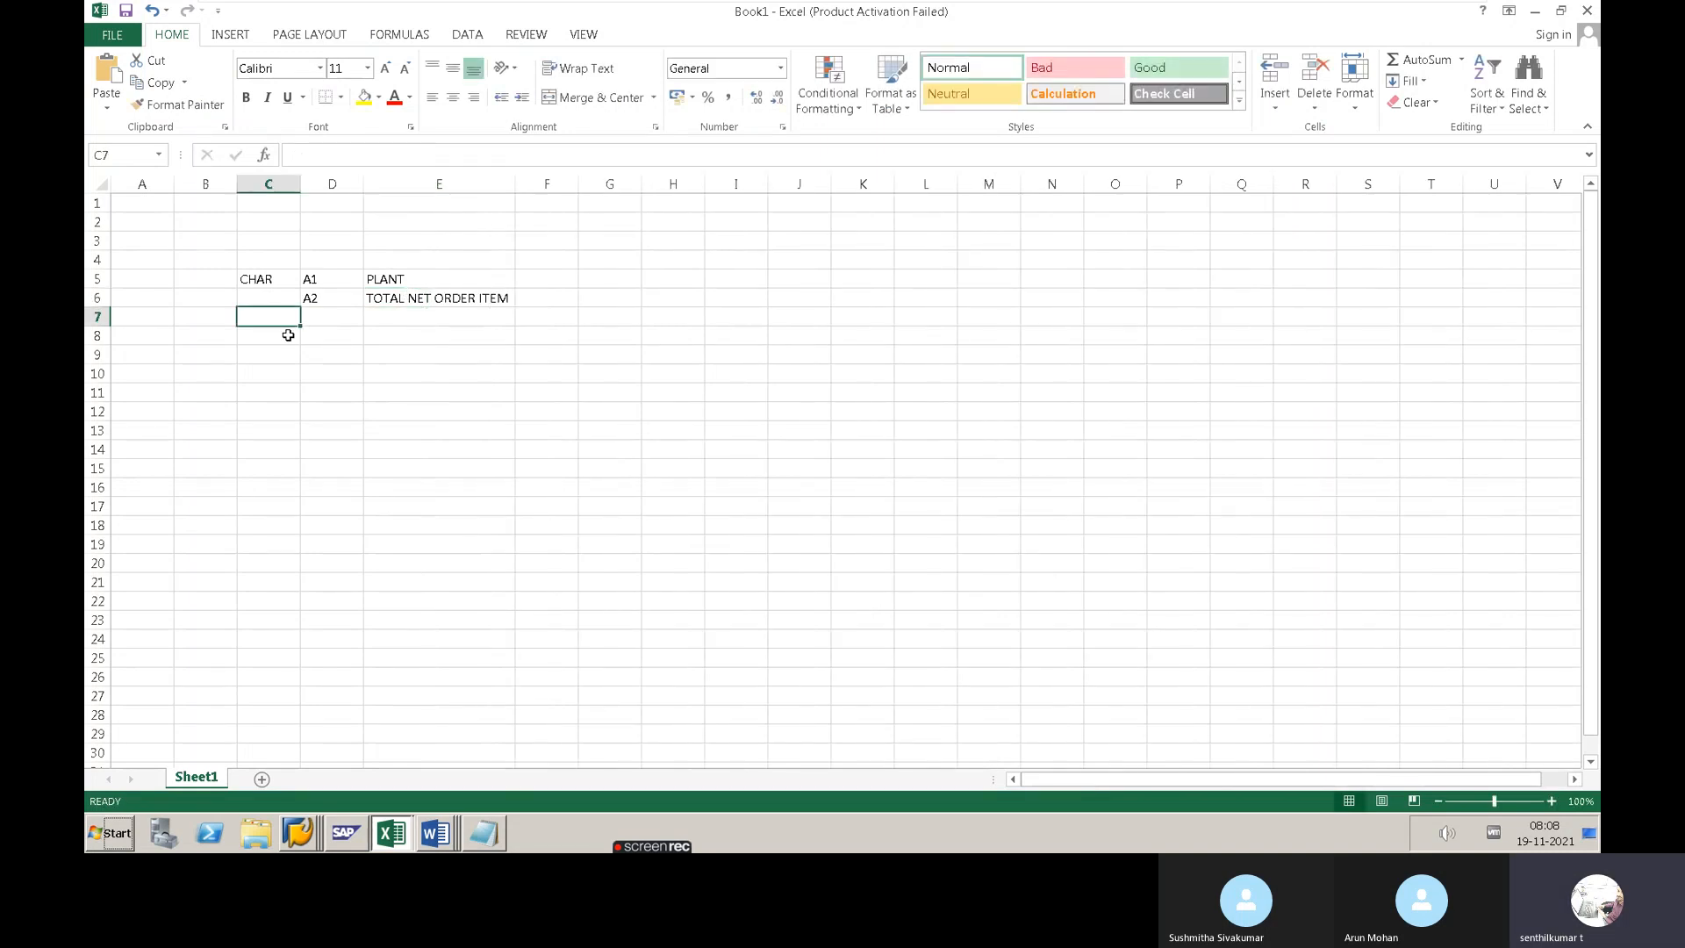
key("alt+Tab")
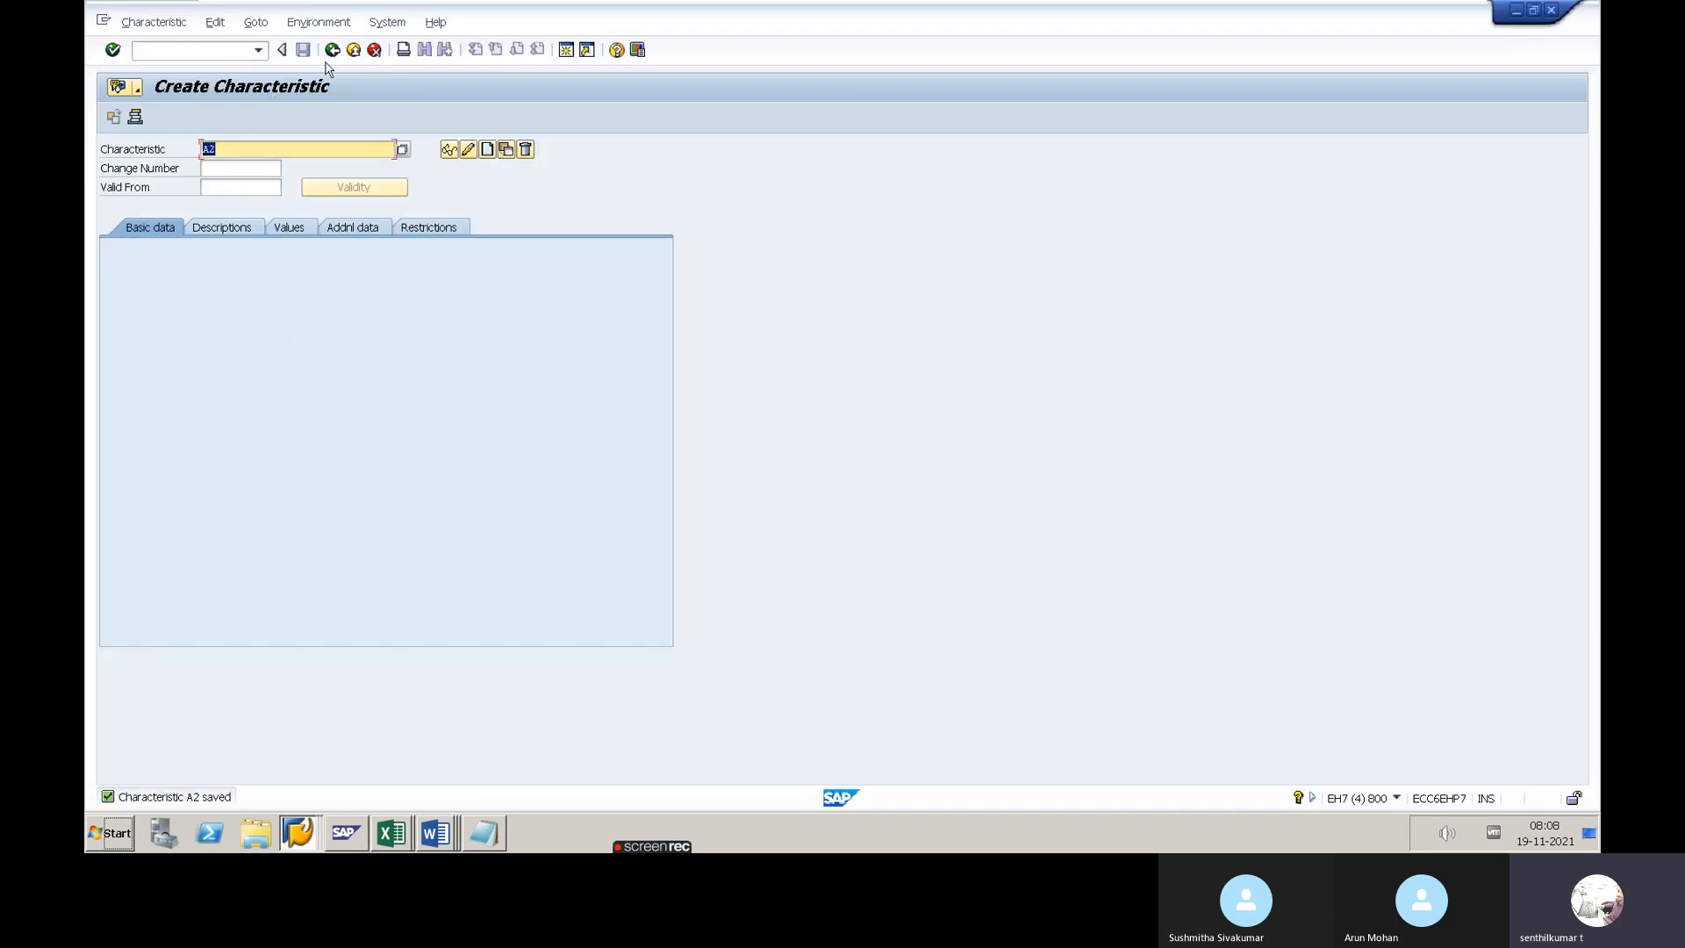
left_click(332, 52)
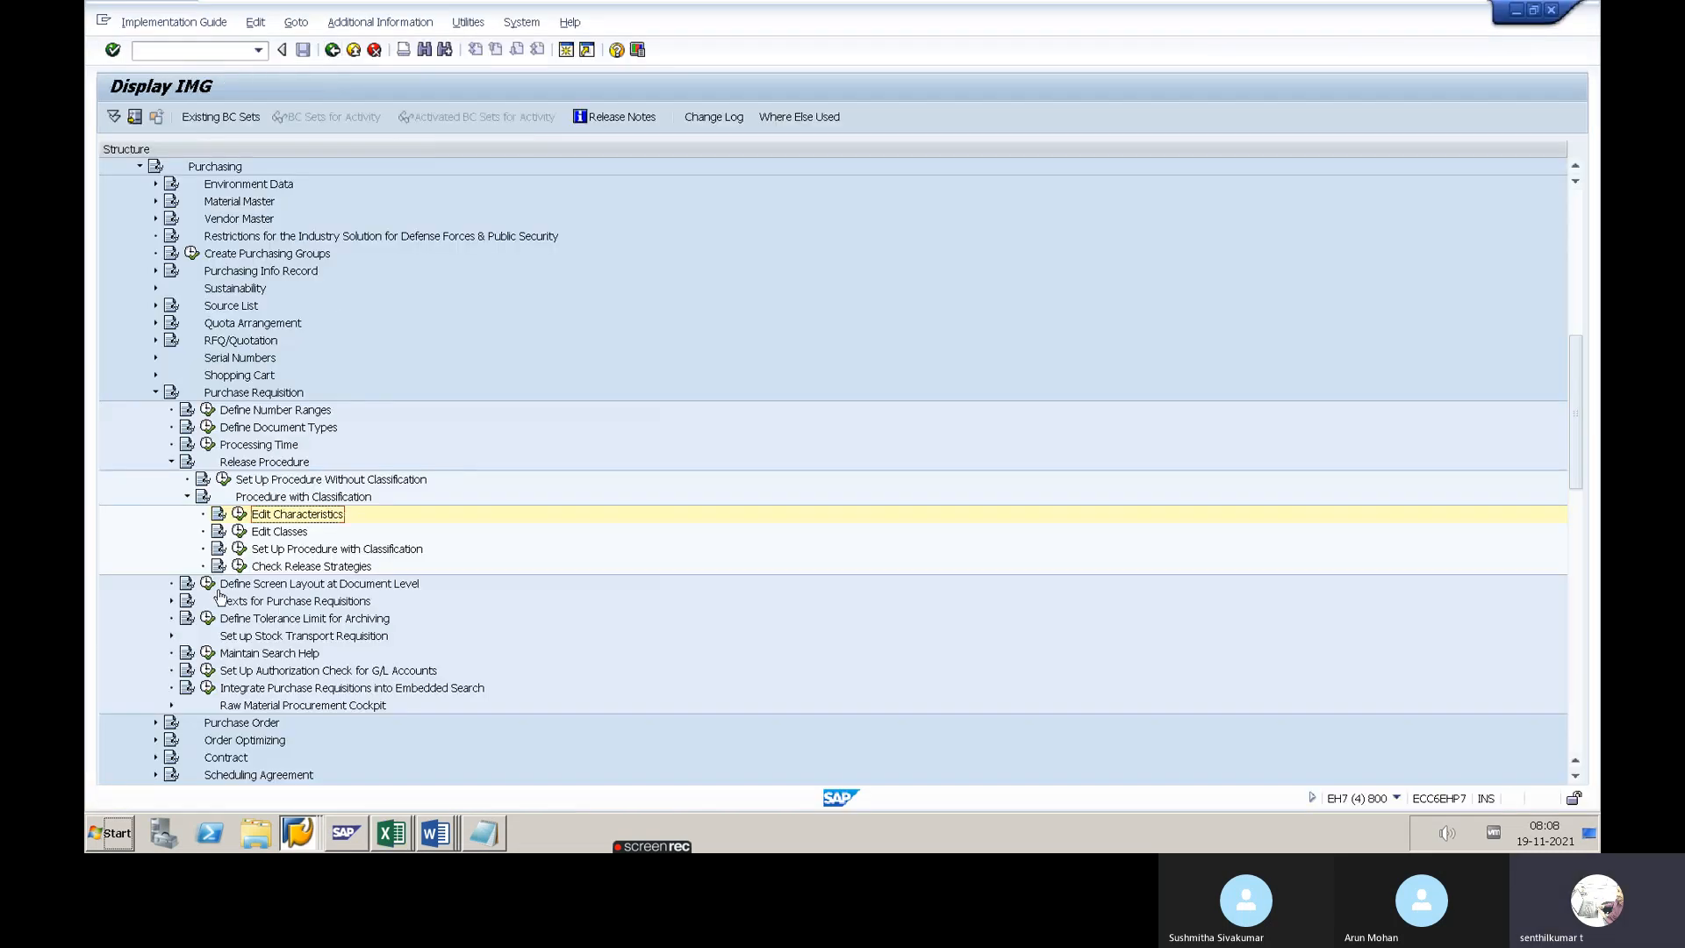
left_click(239, 532)
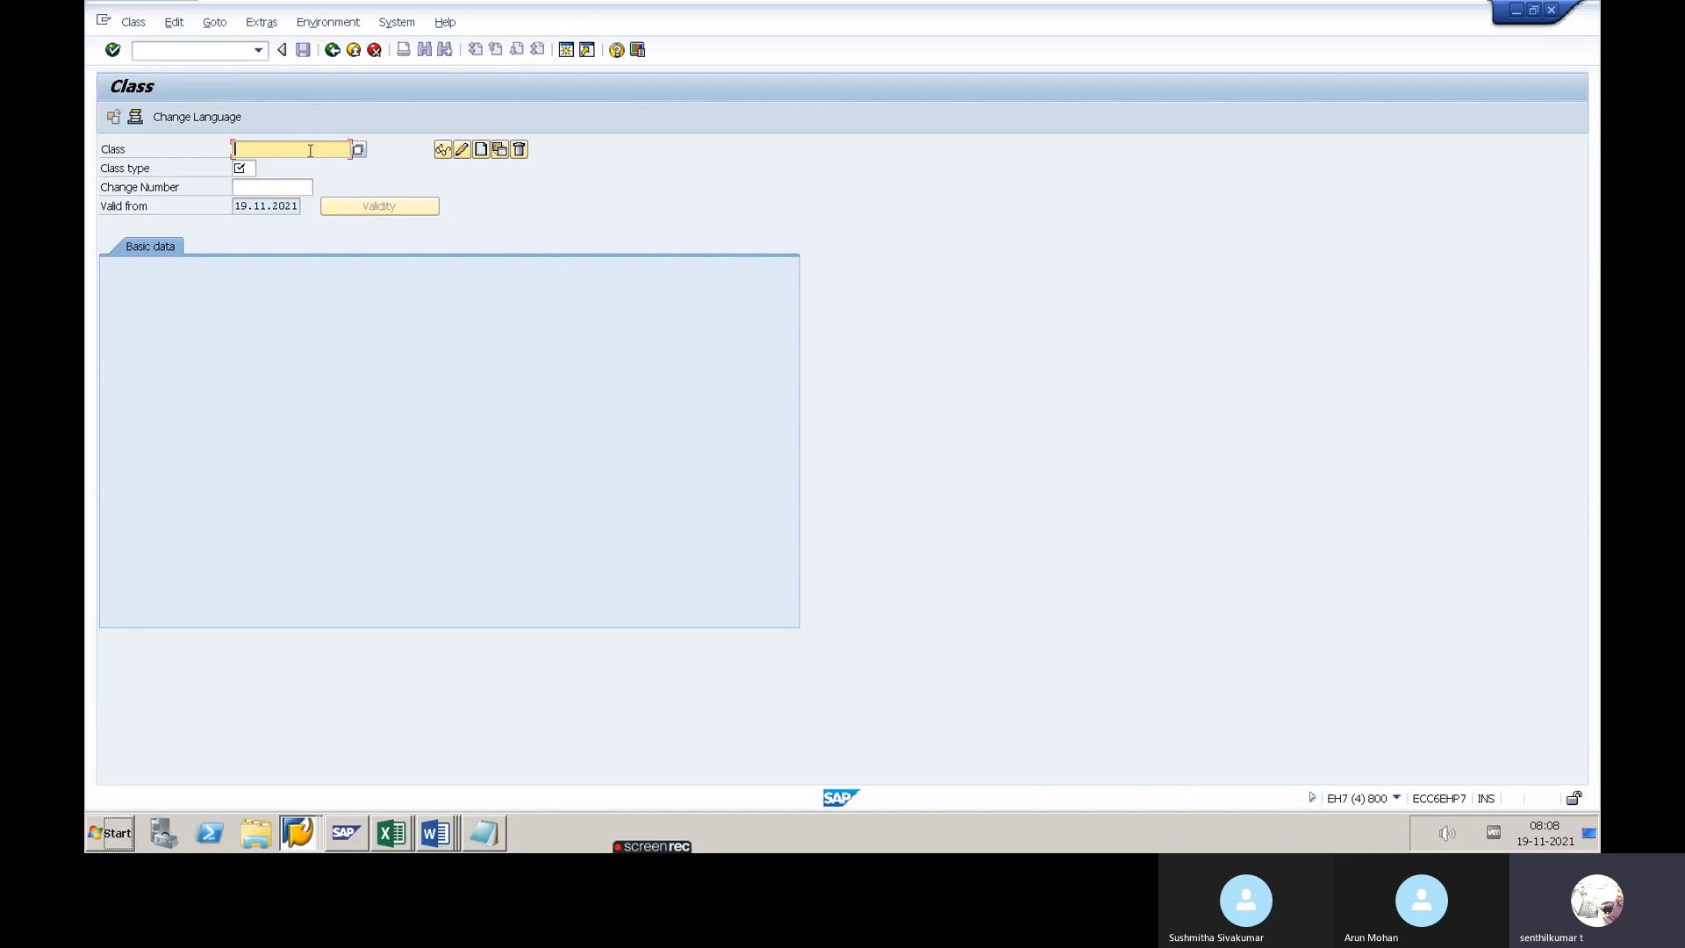
type("A5")
left_click(253, 169)
left_click(262, 169)
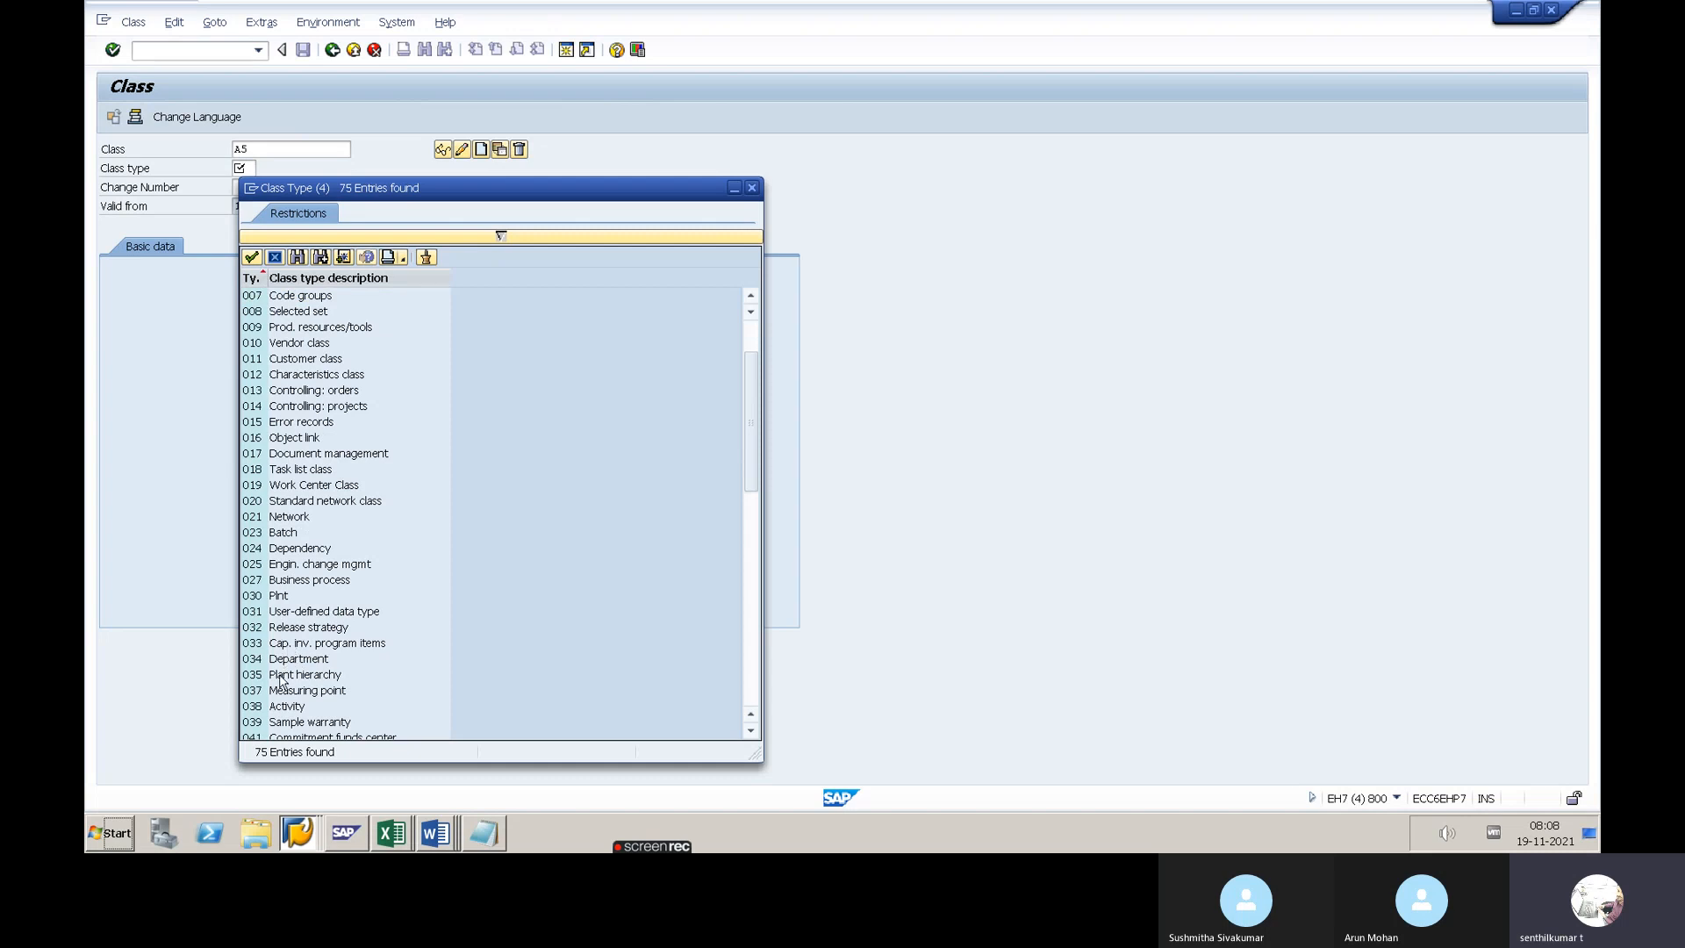
double_click(279, 626)
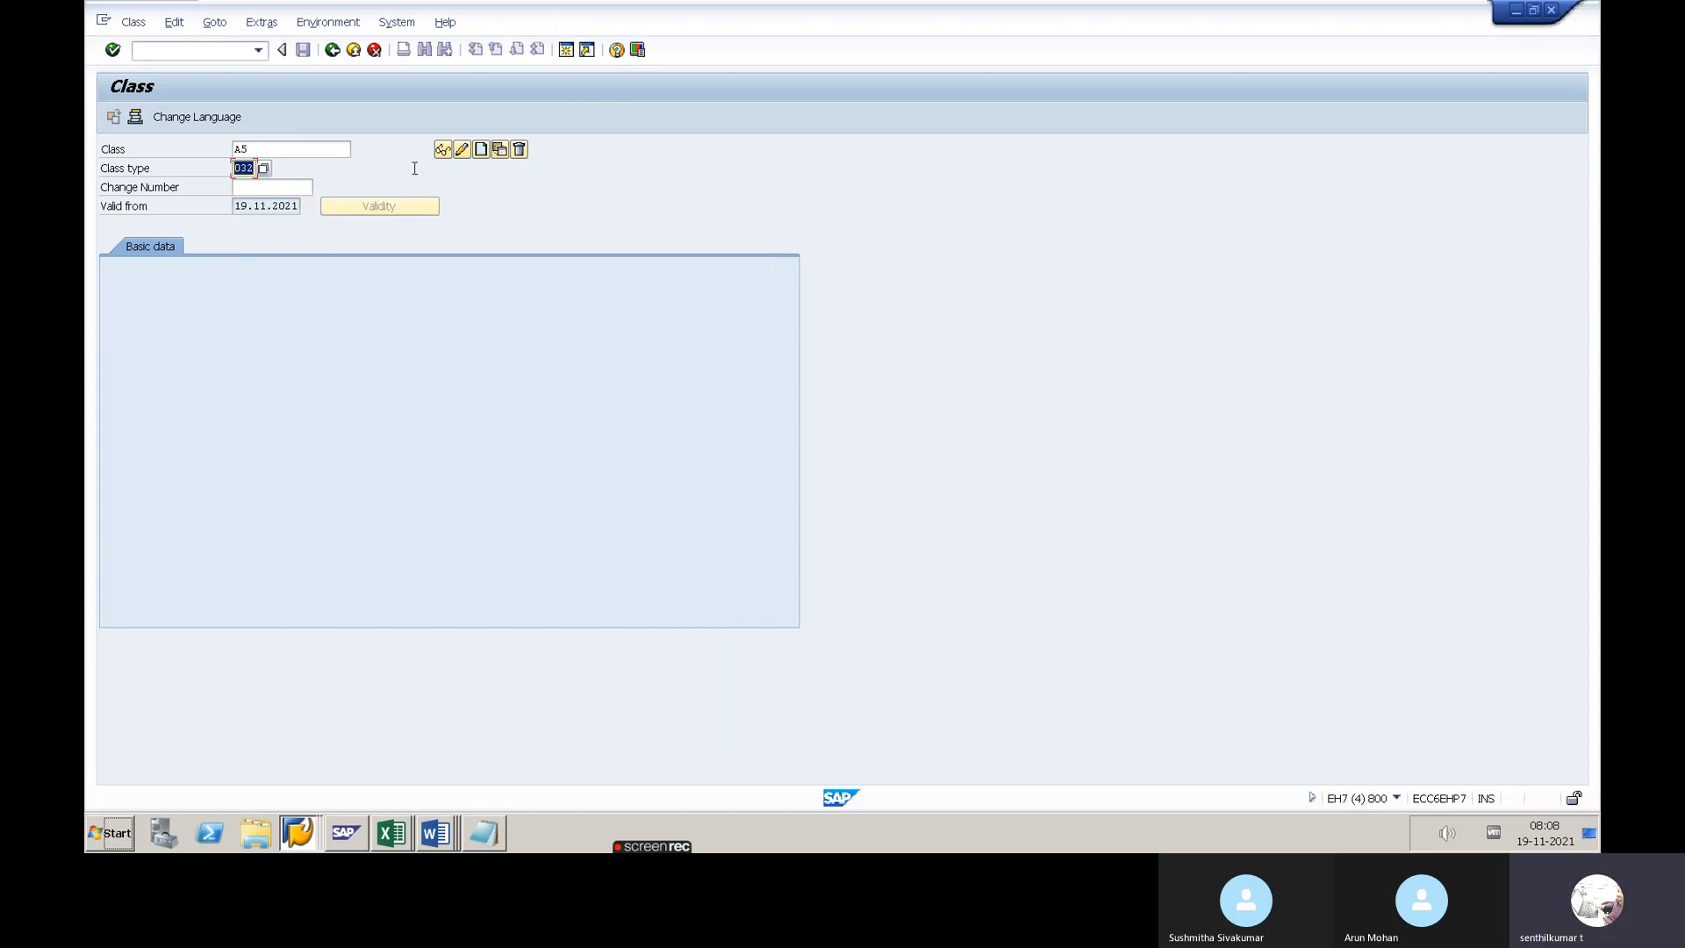
left_click(481, 152)
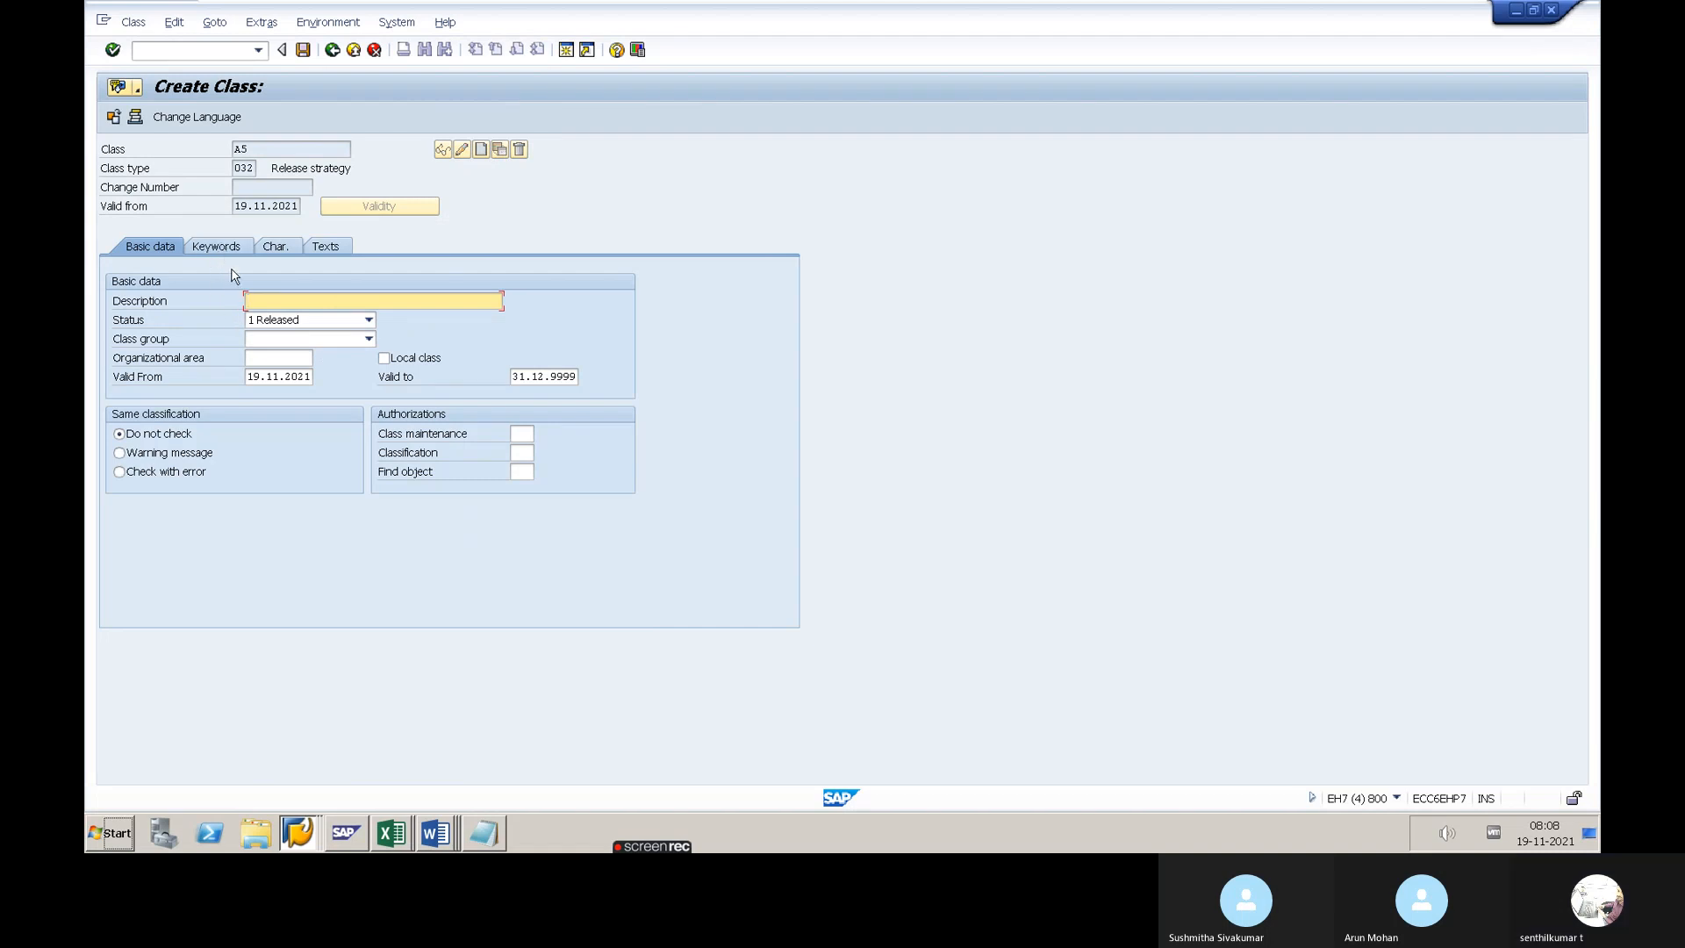
left_click(277, 248)
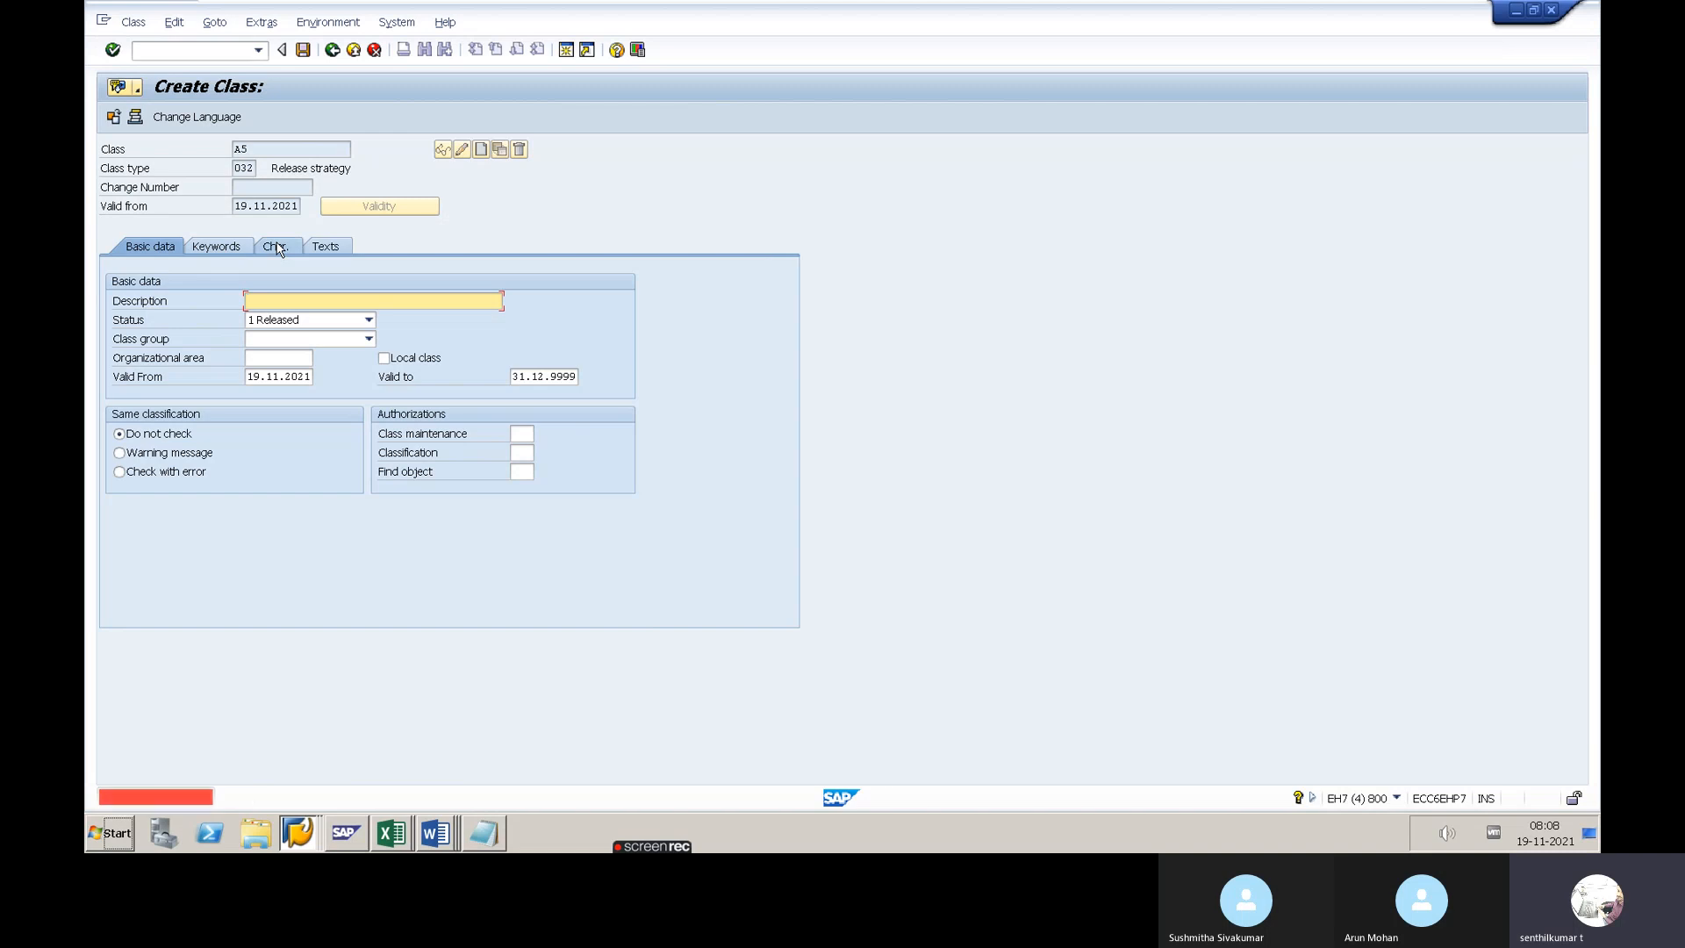
type("PR")
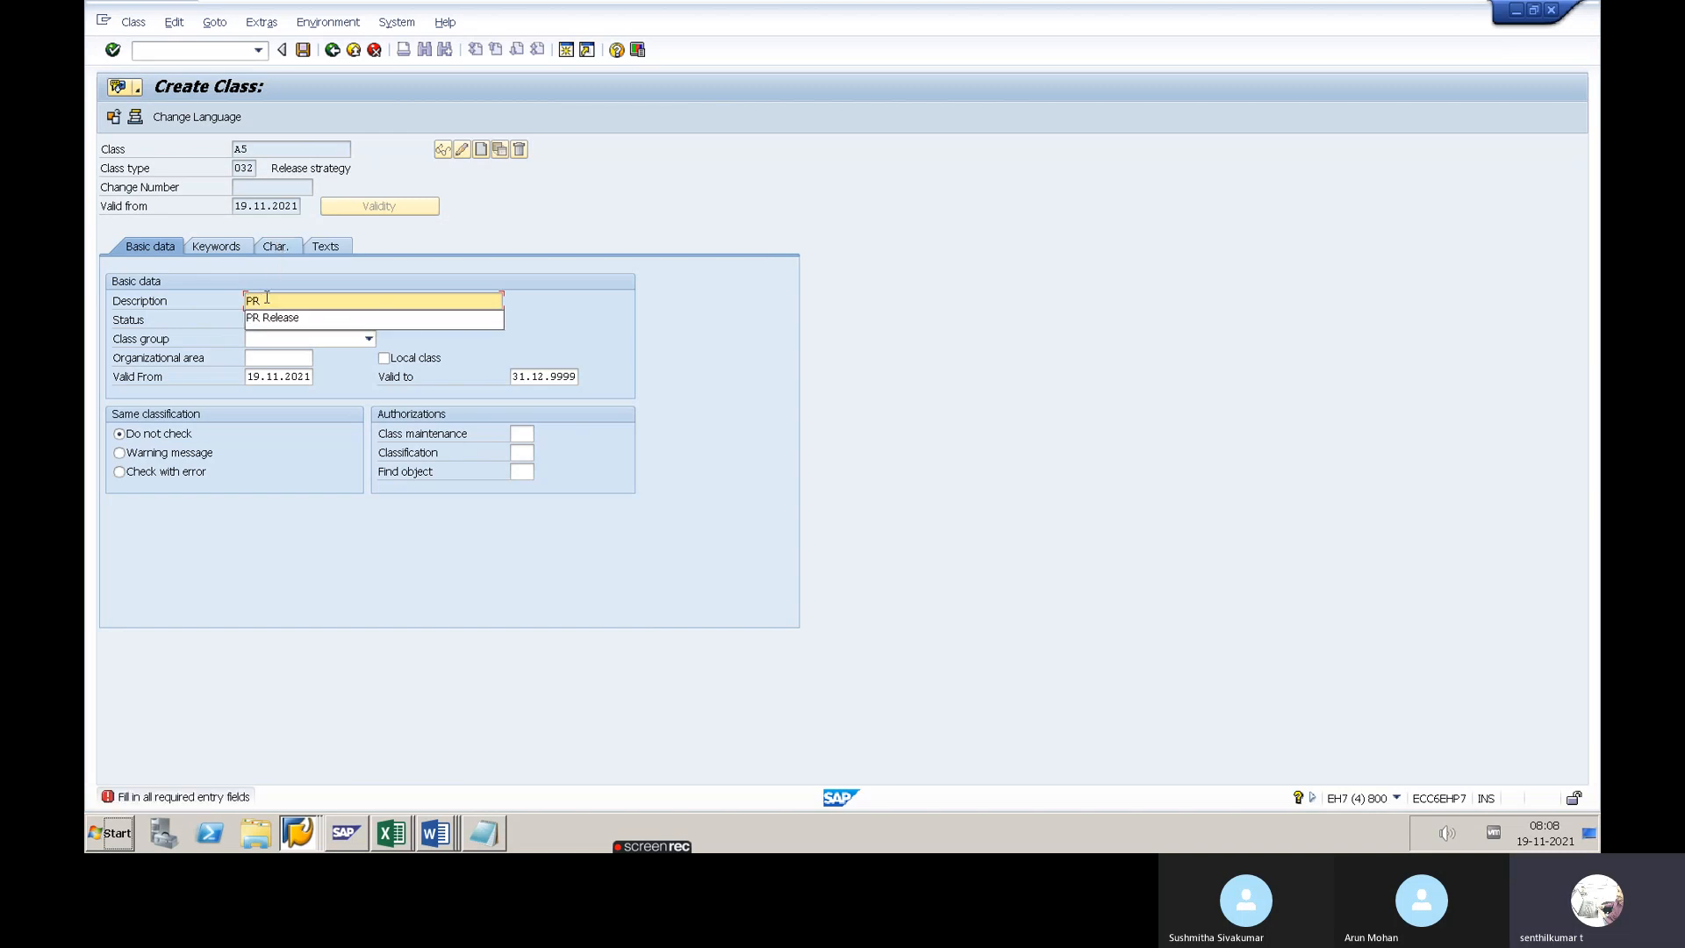
key("Down")
key("Return")
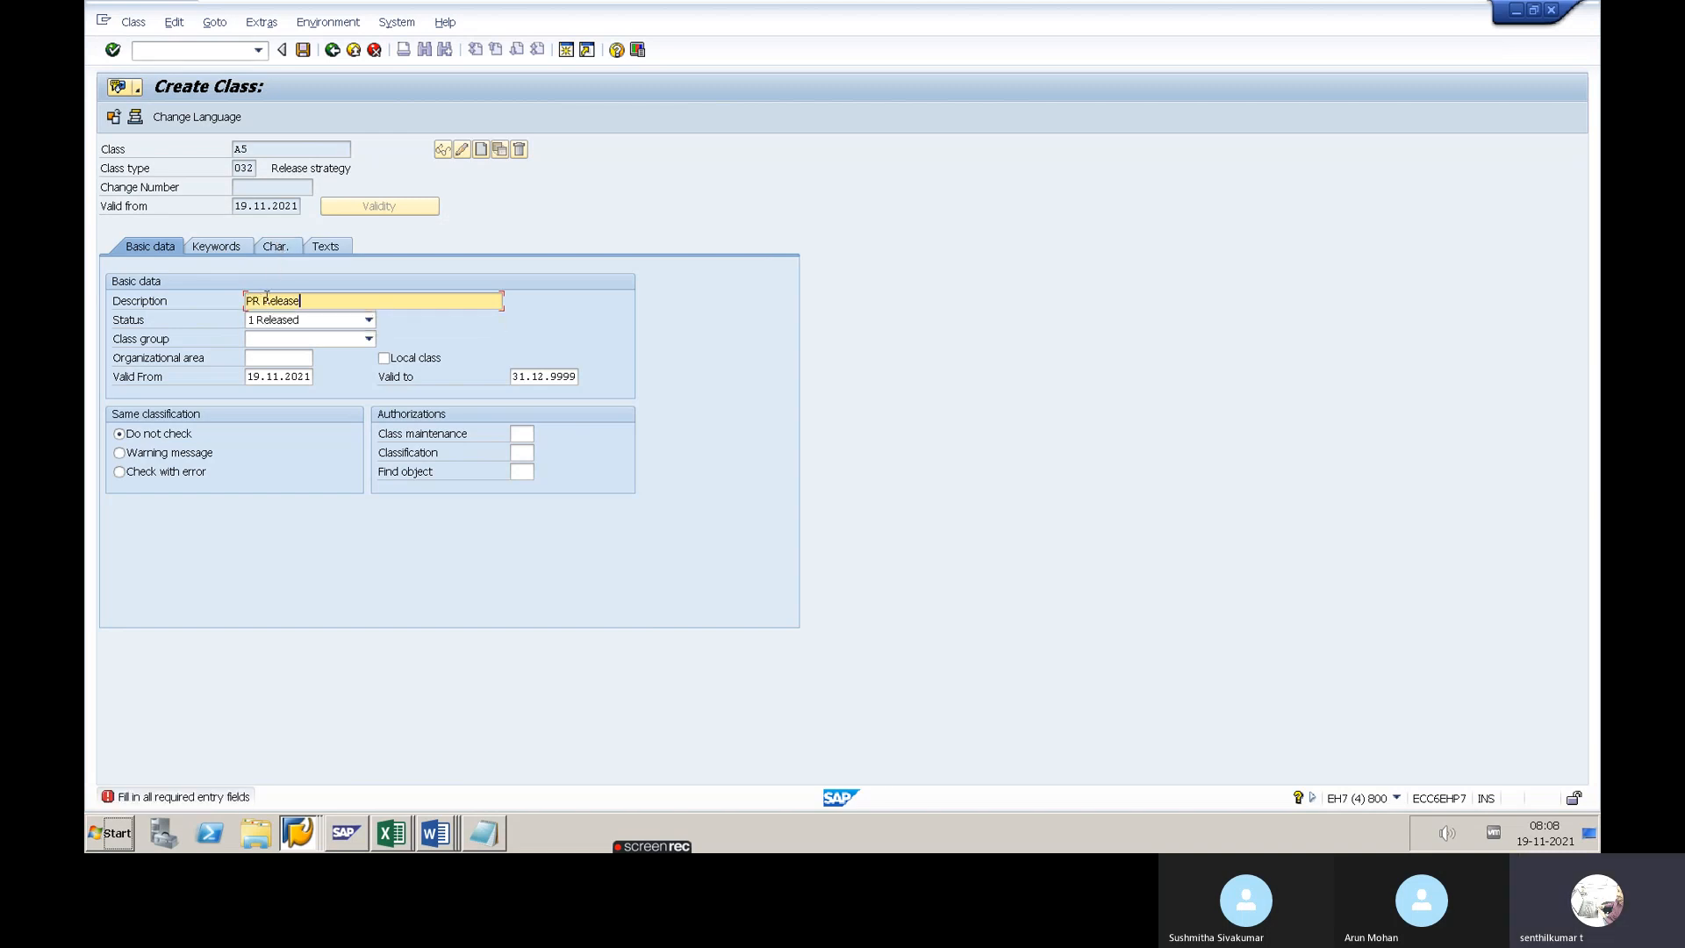
left_click(284, 249)
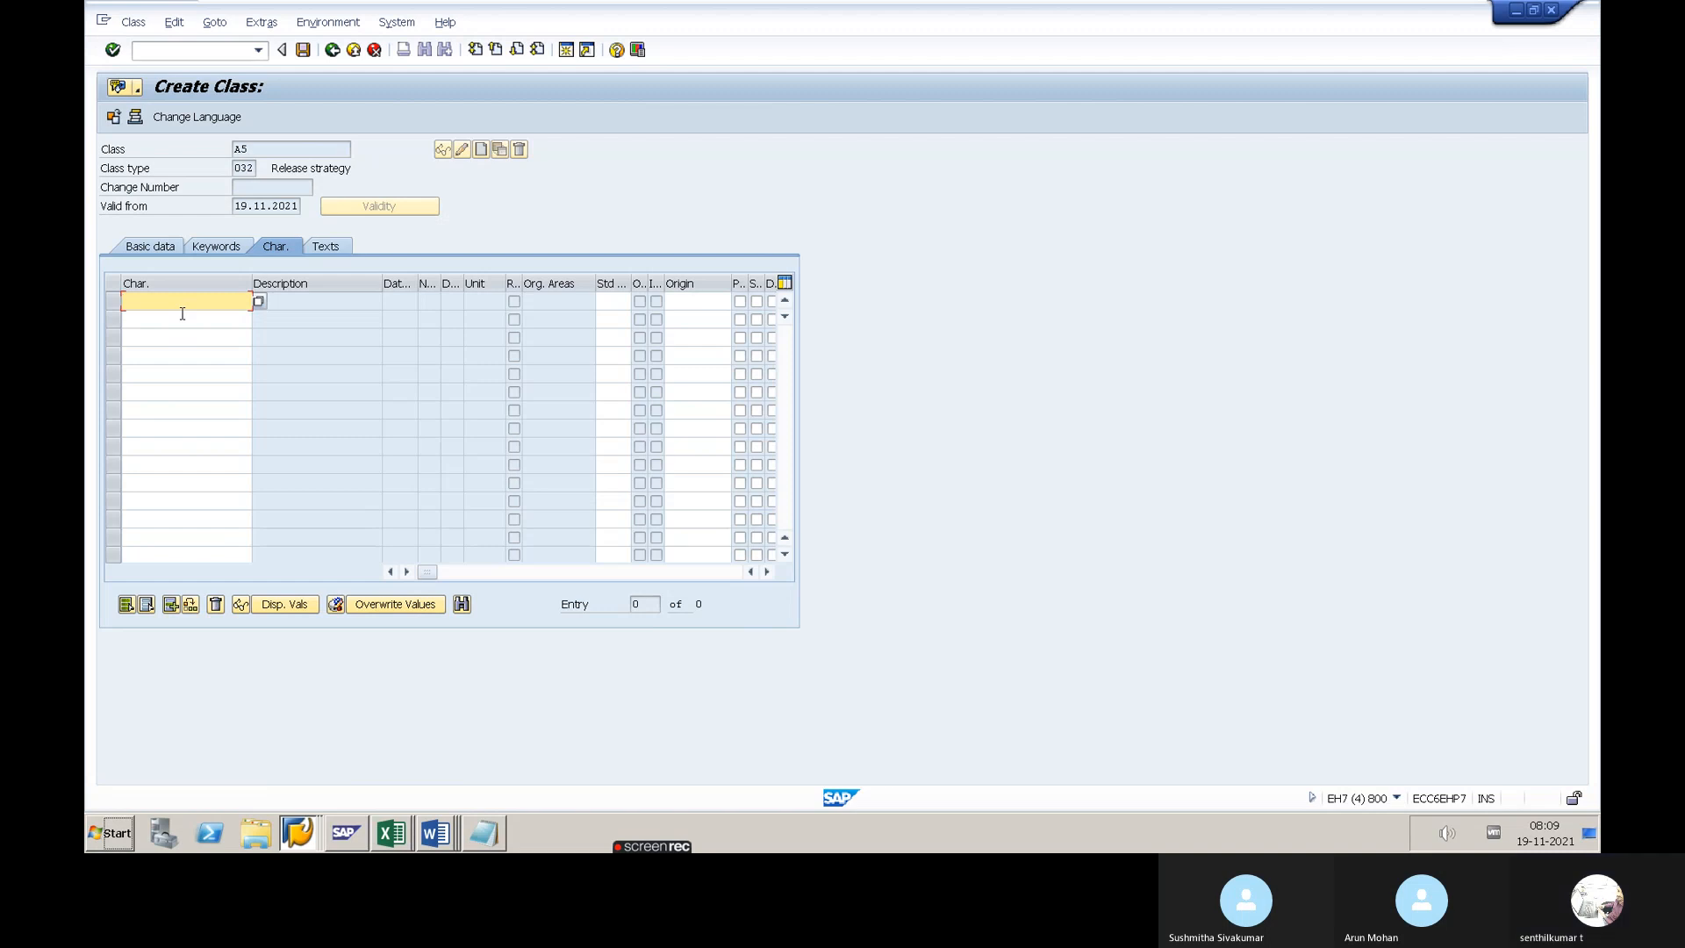
left_click(332, 50)
left_click(368, 330)
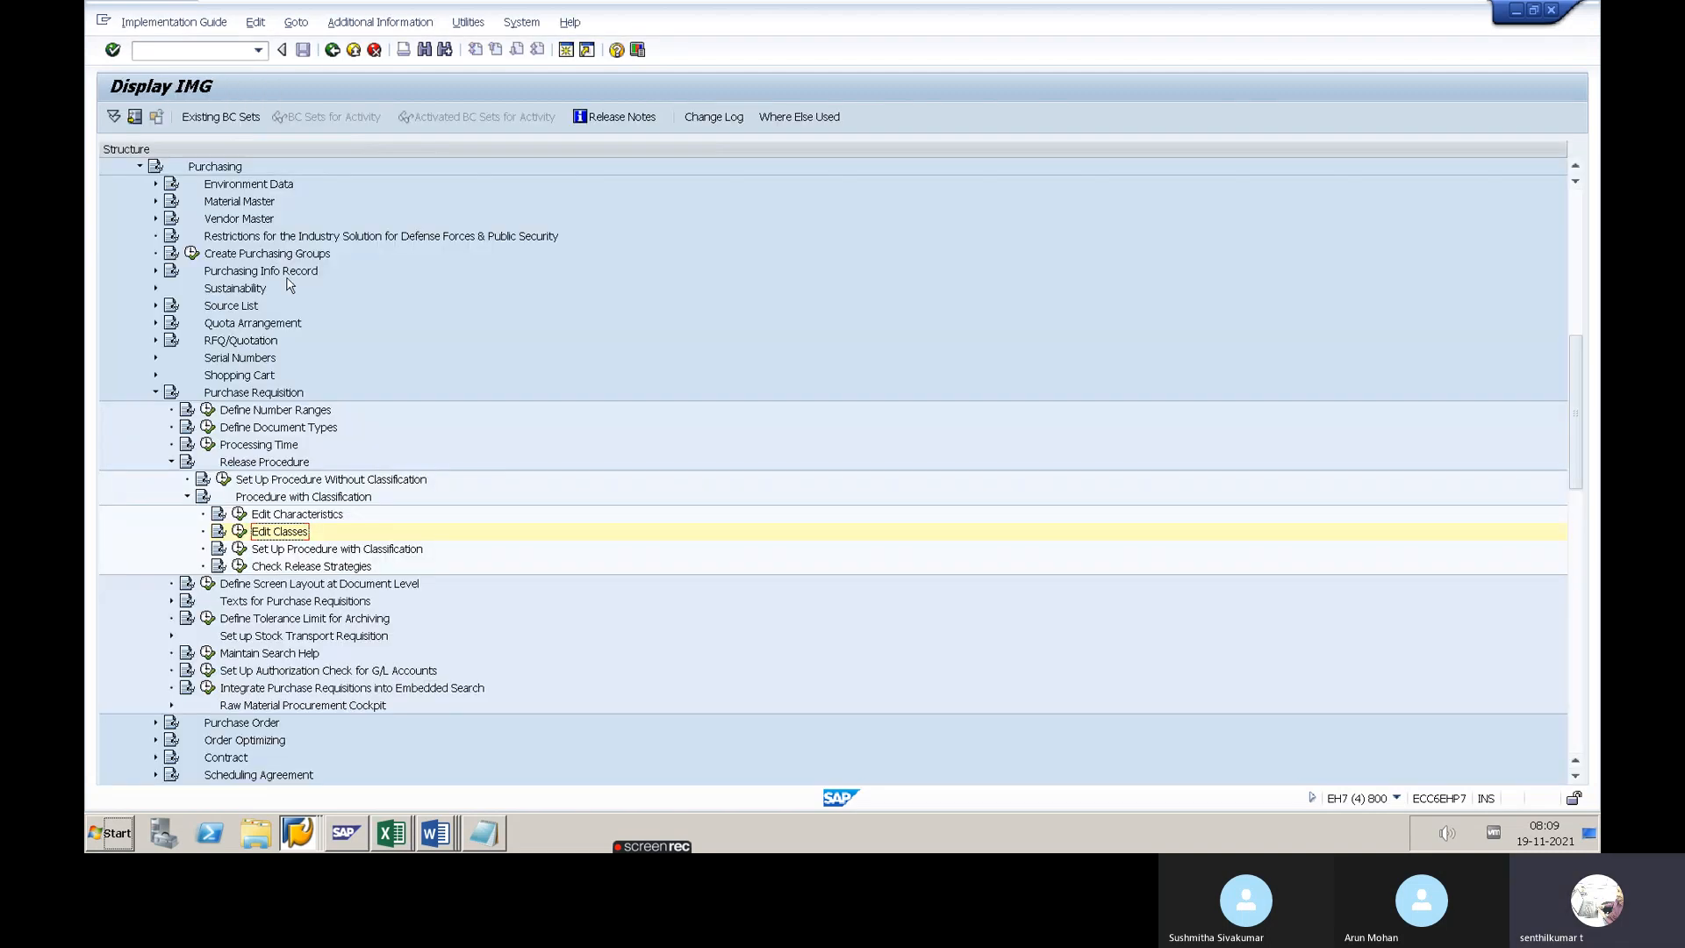
Open characteristic A2 in change mode from Edit Characteristics and show its allowed values
left_click(239, 515)
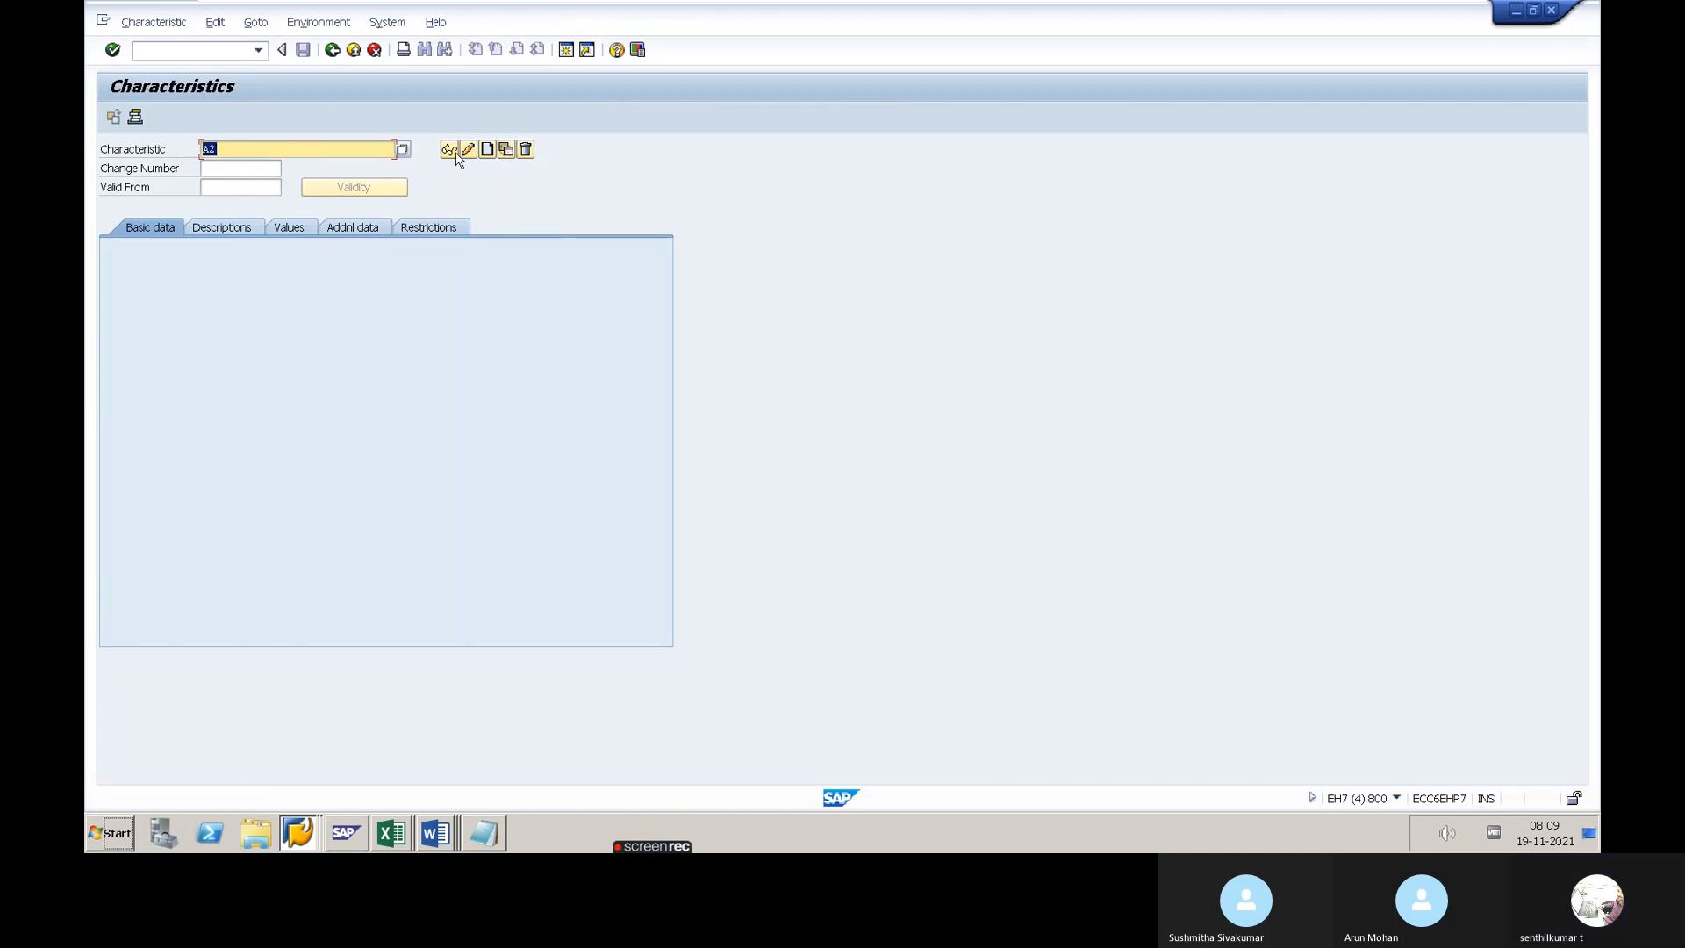
left_click(466, 152)
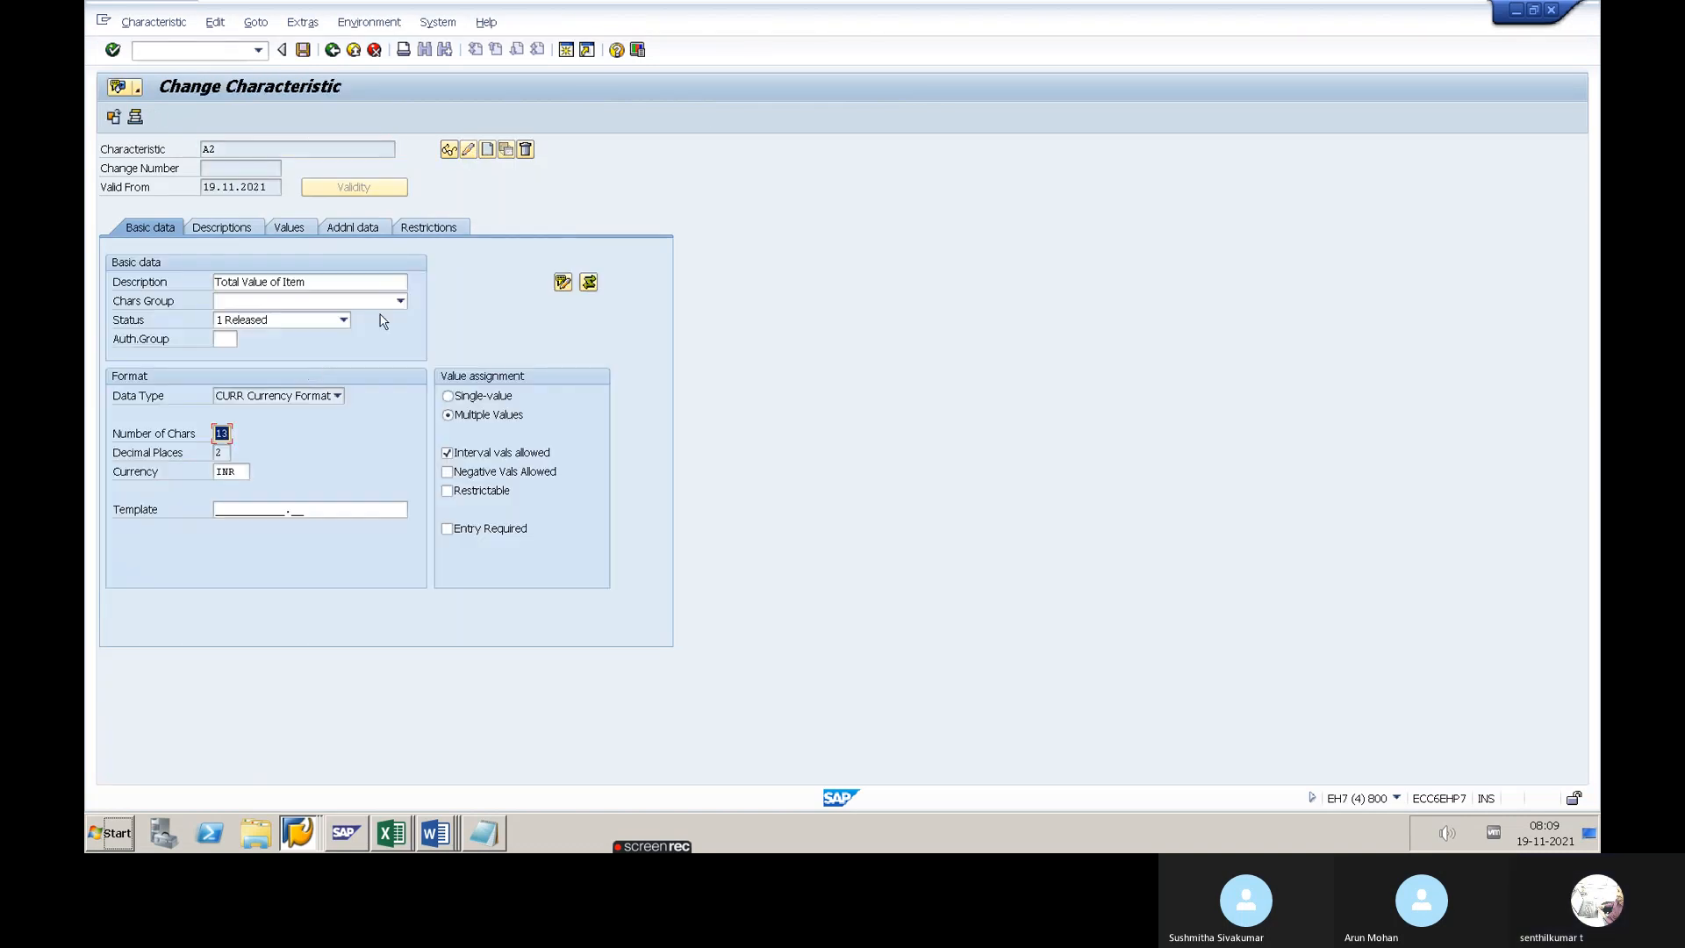
left_click(298, 230)
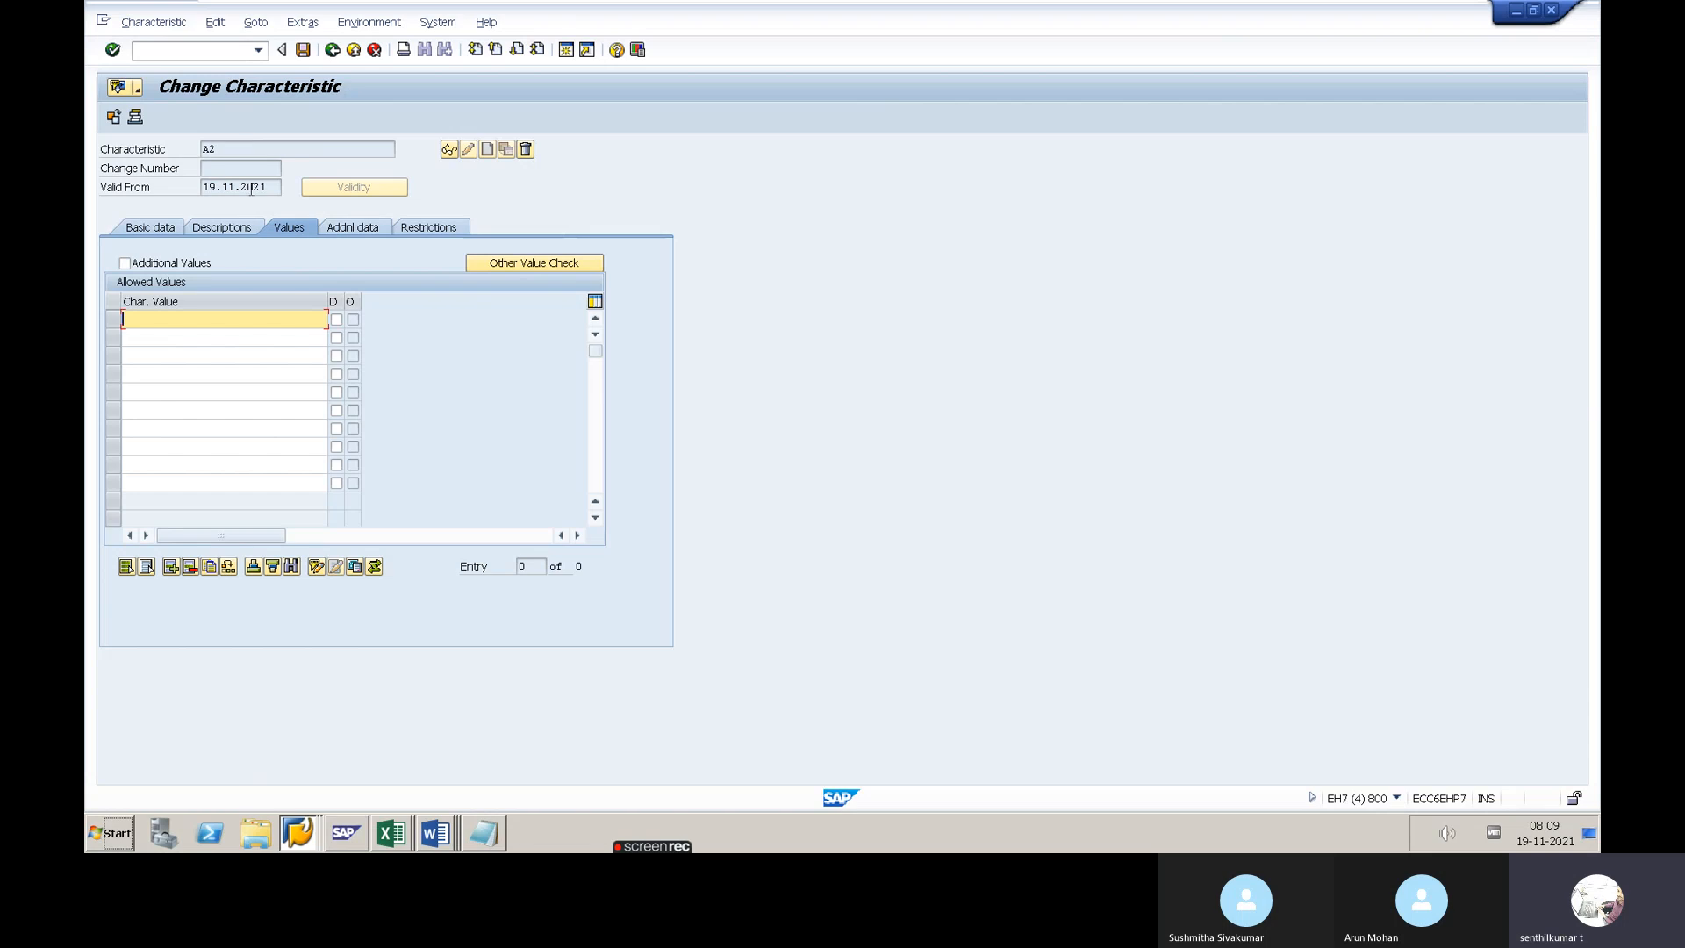
left_click(154, 235)
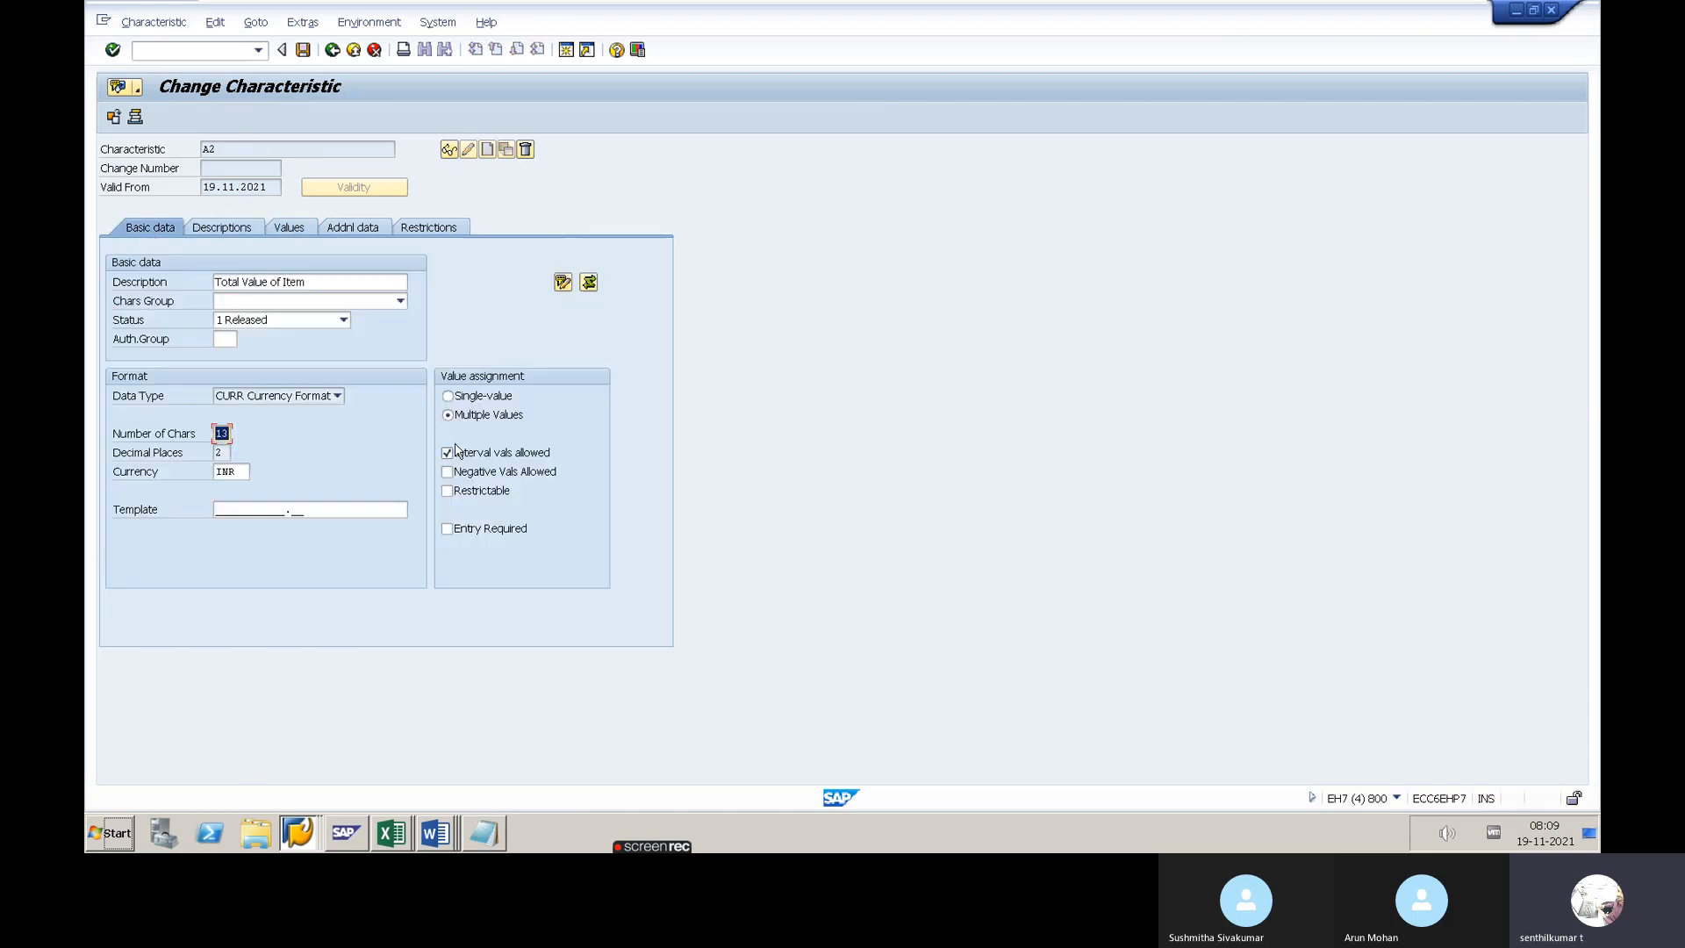
left_click(308, 235)
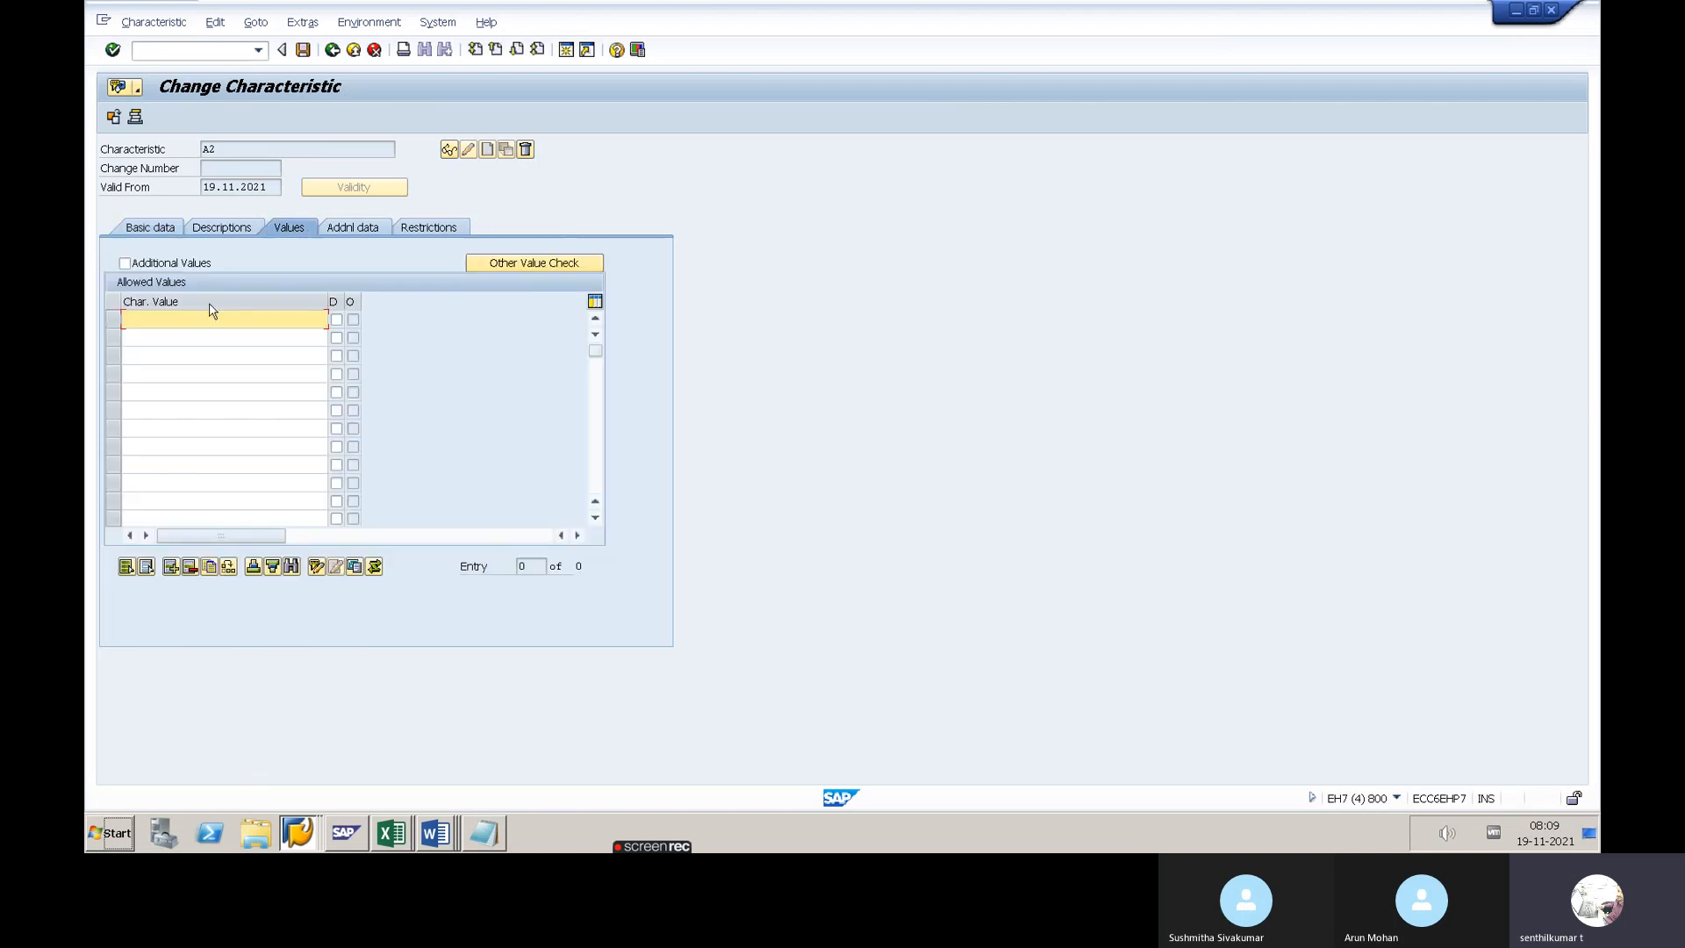
Enter the allowed values 0 - 50000, 50001 - 100000 and > 100000 for characteristic A2 and save it
left_click(152, 325)
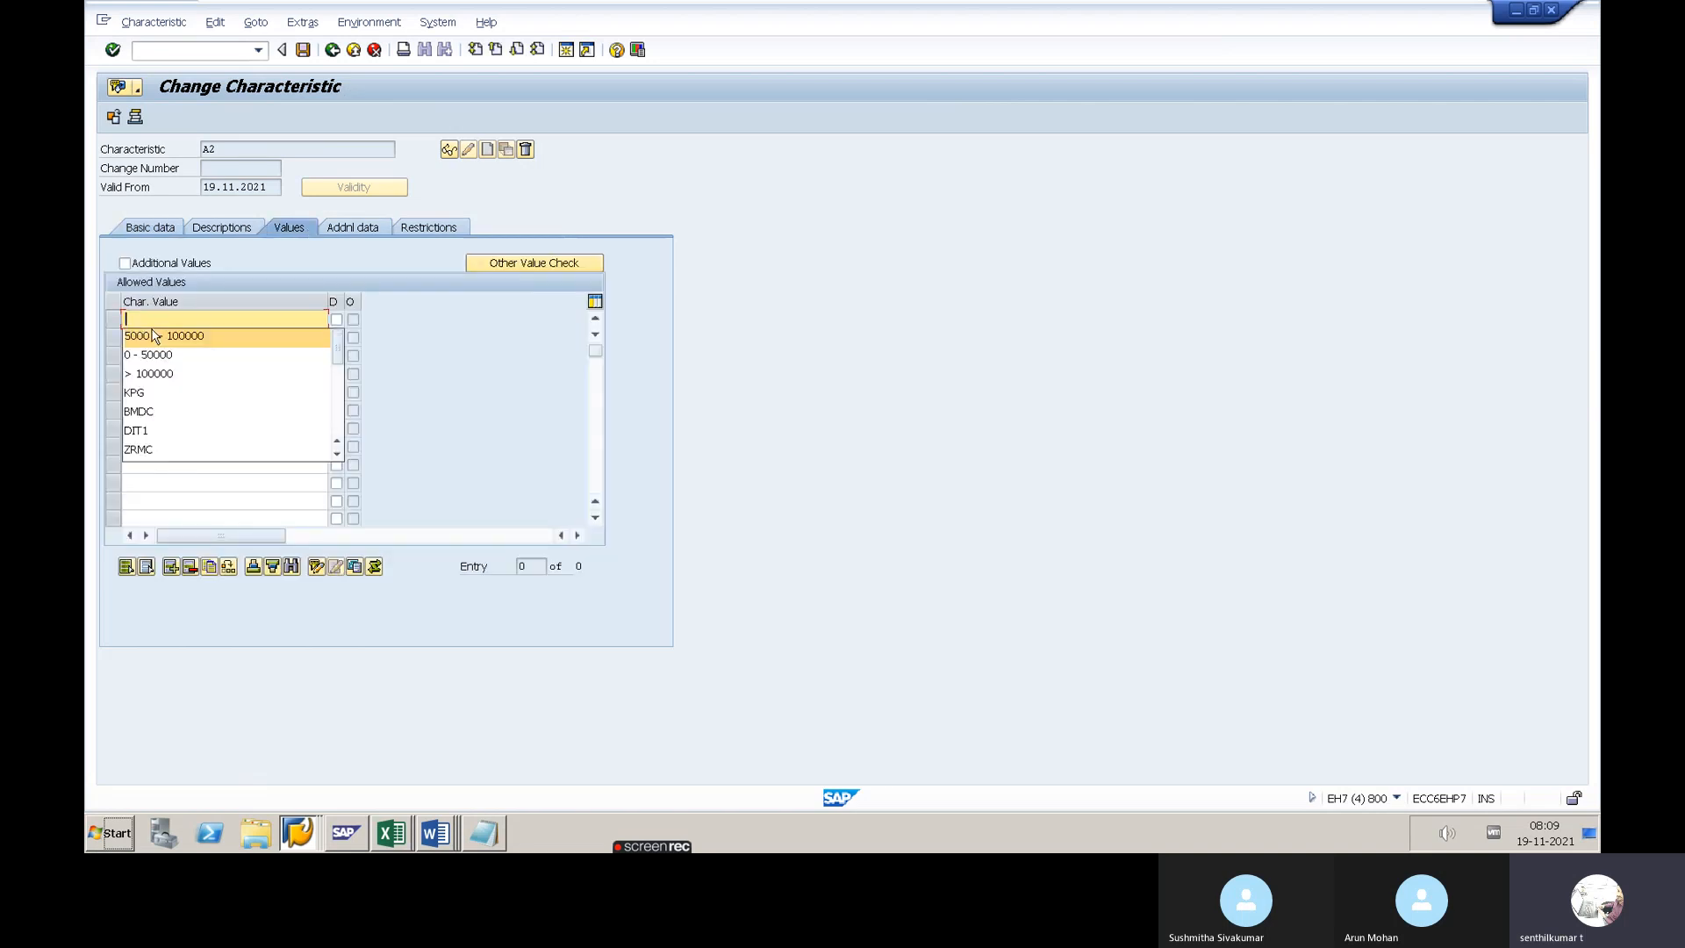
left_click(164, 354)
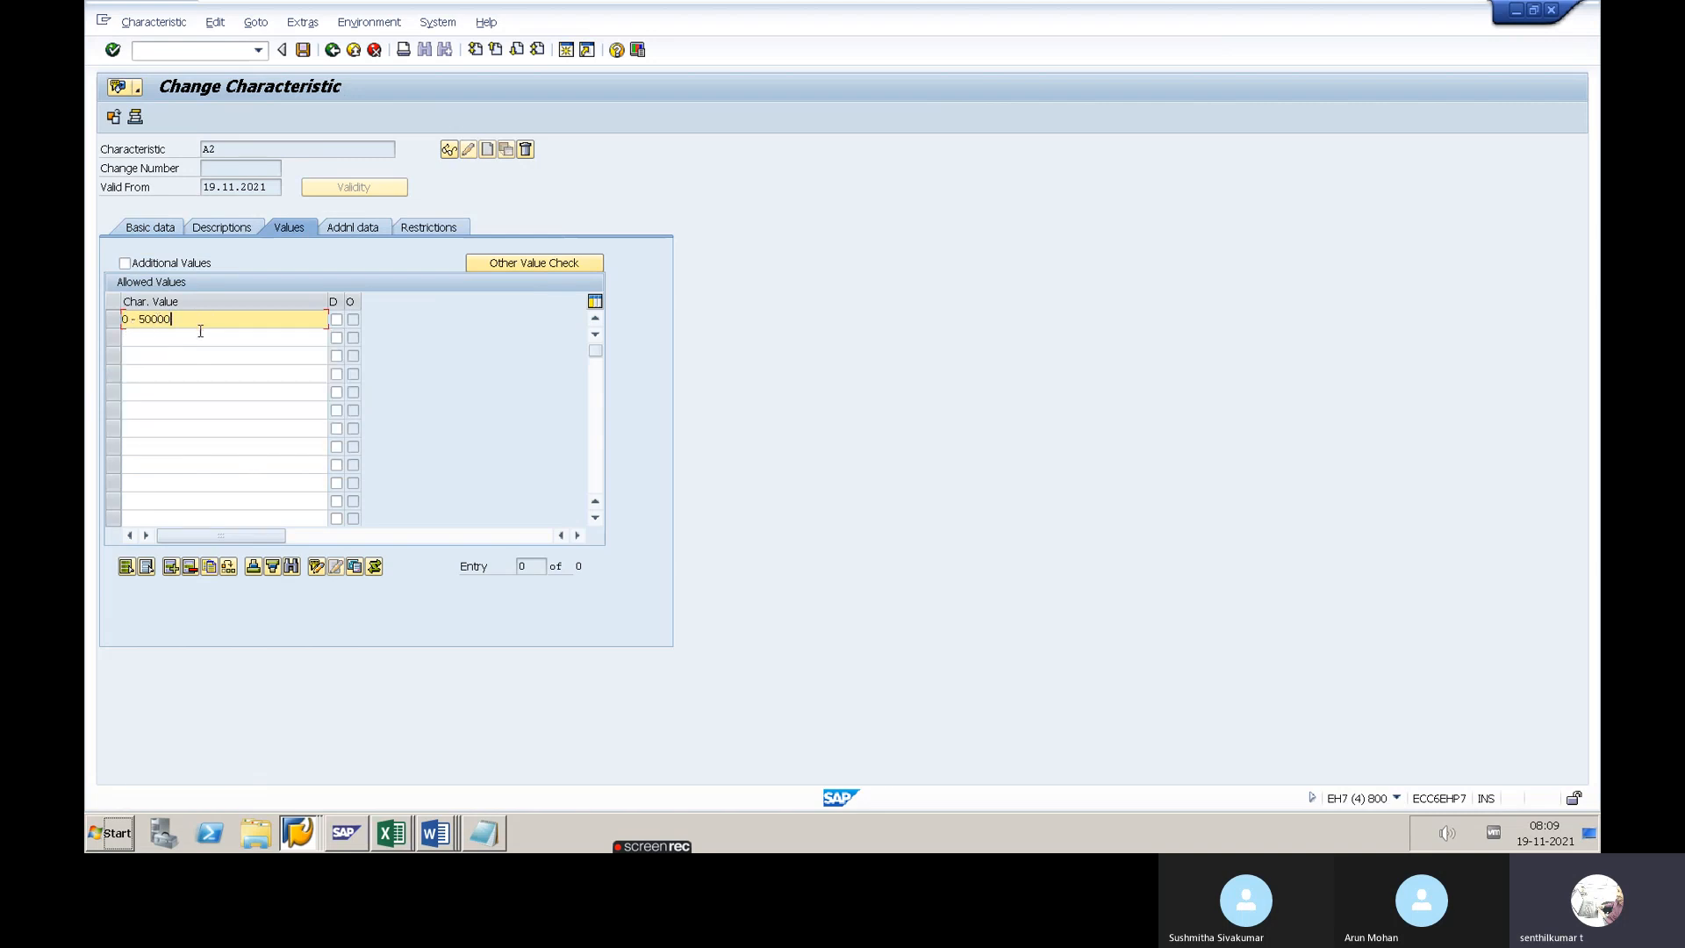
left_click(188, 341)
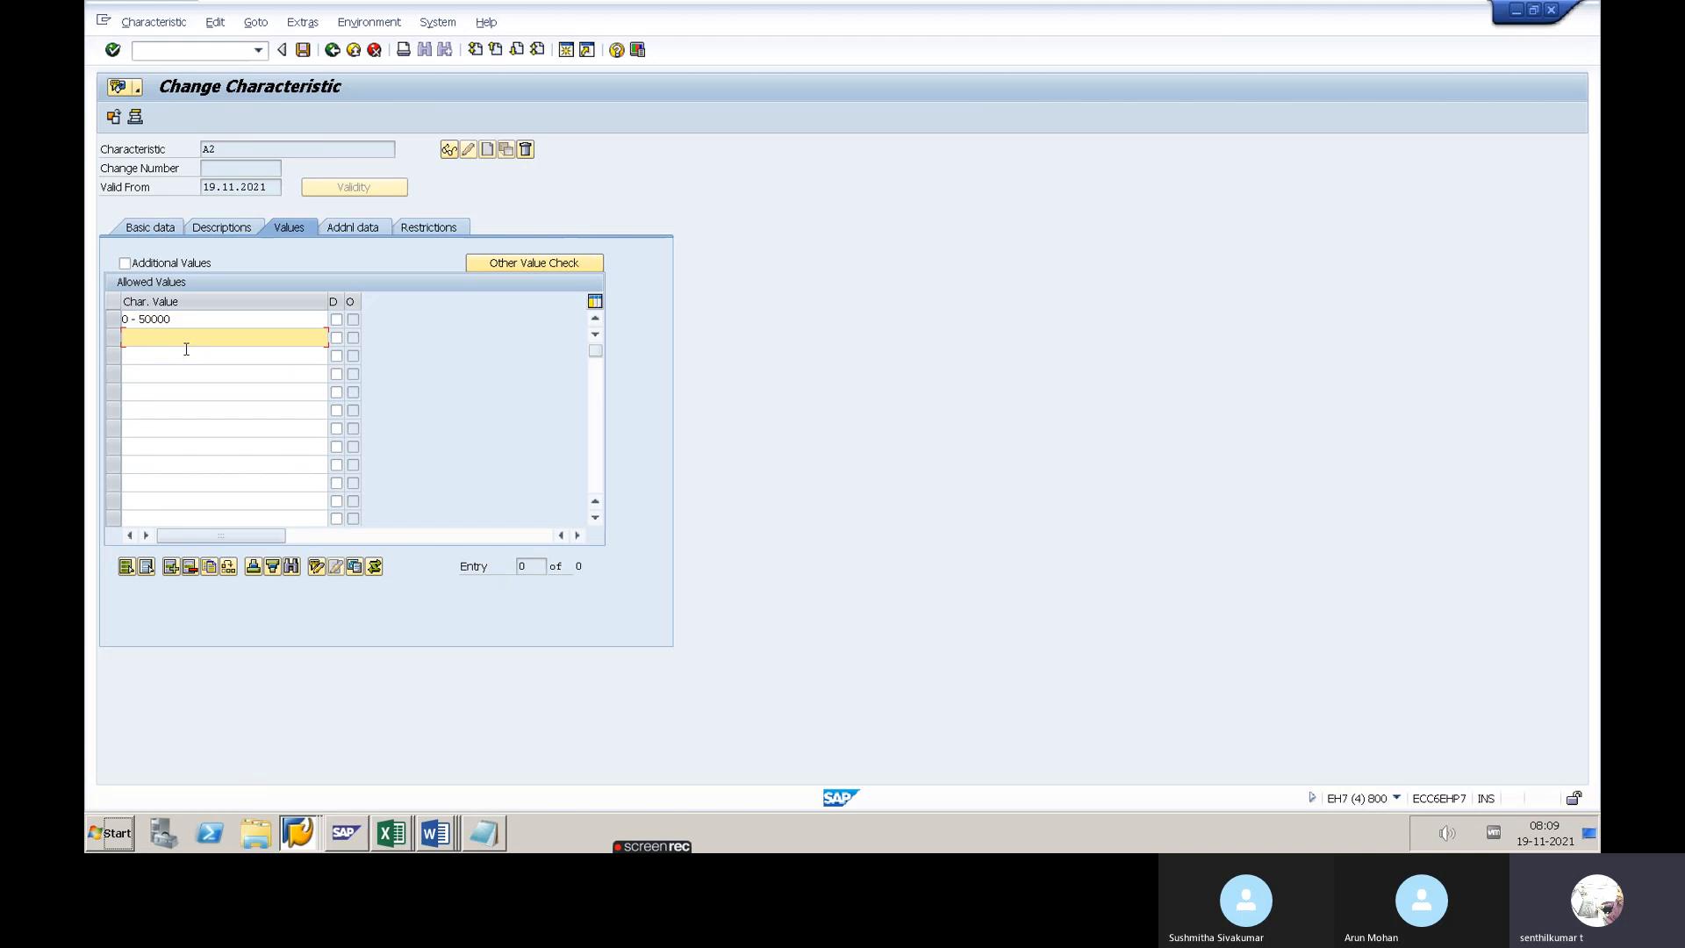
type("5")
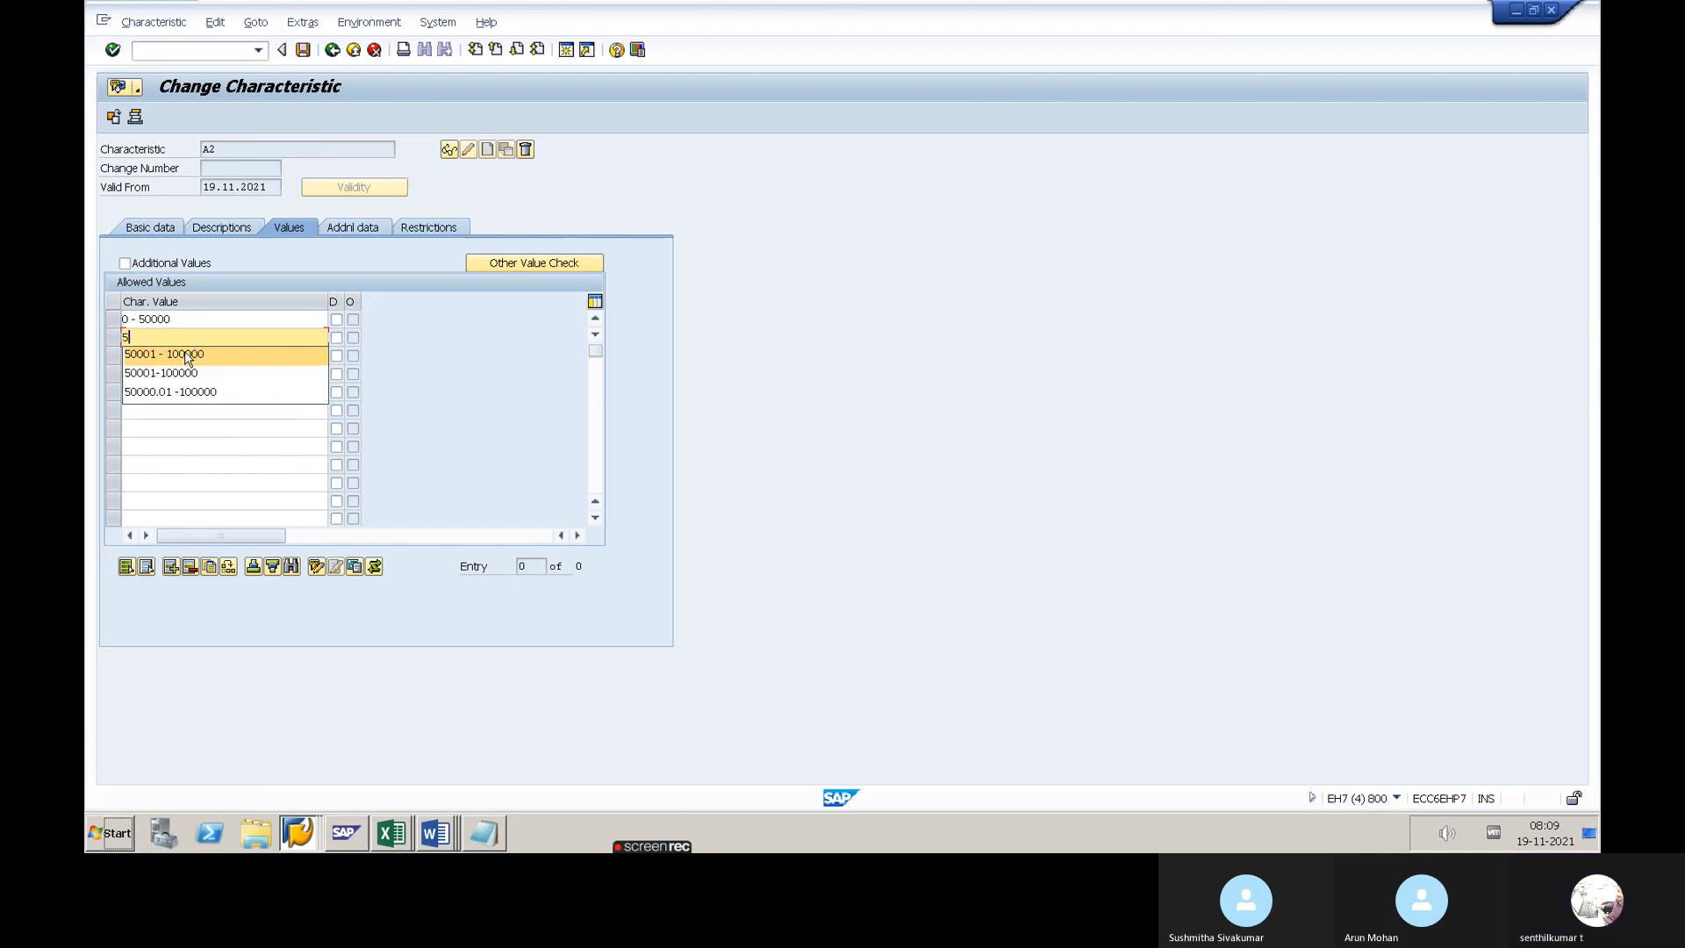
left_click(187, 355)
type(".")
key("BackSpace")
type("?")
key("BackSpace")
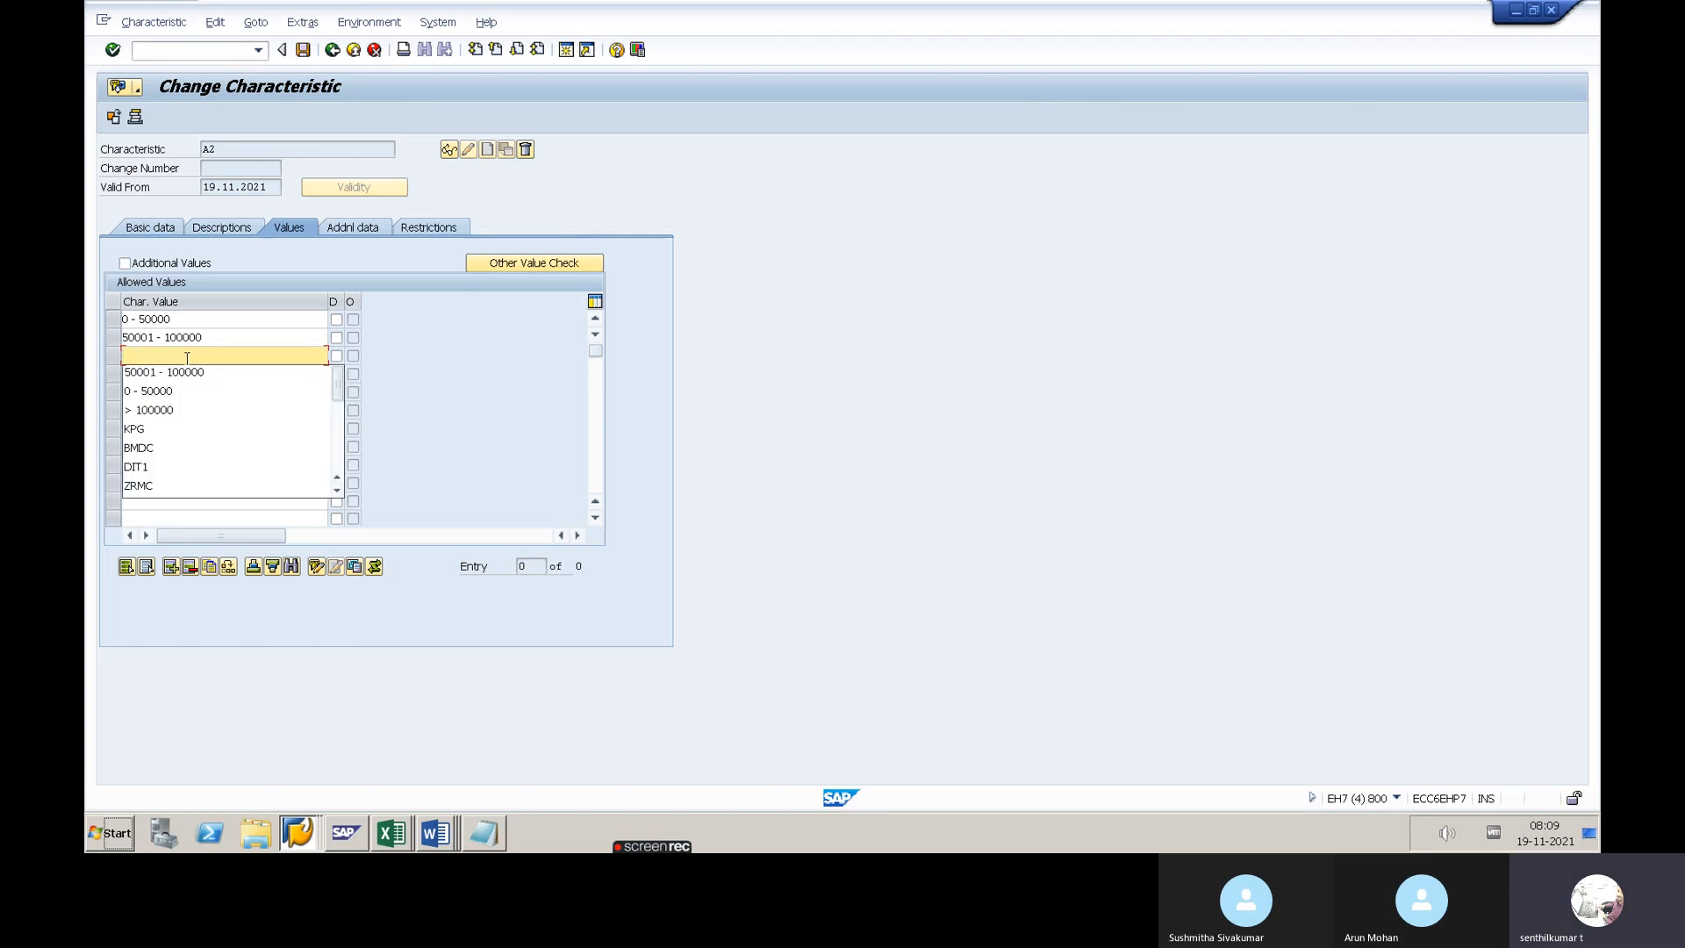
left_click(188, 407)
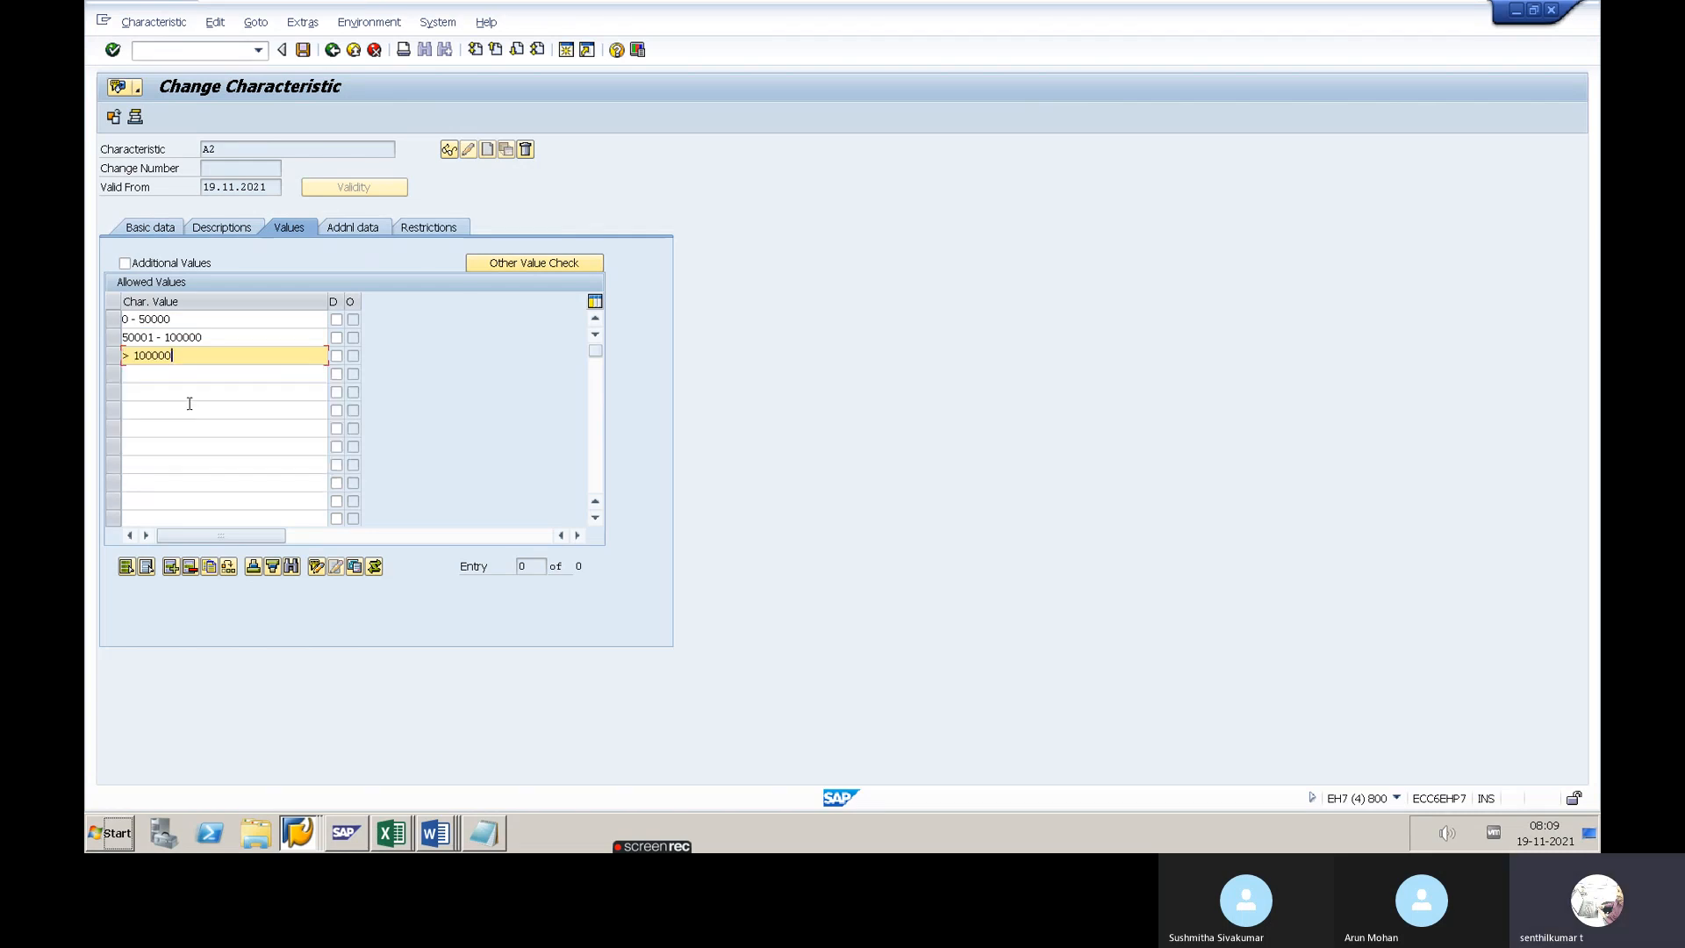
left_click(190, 321)
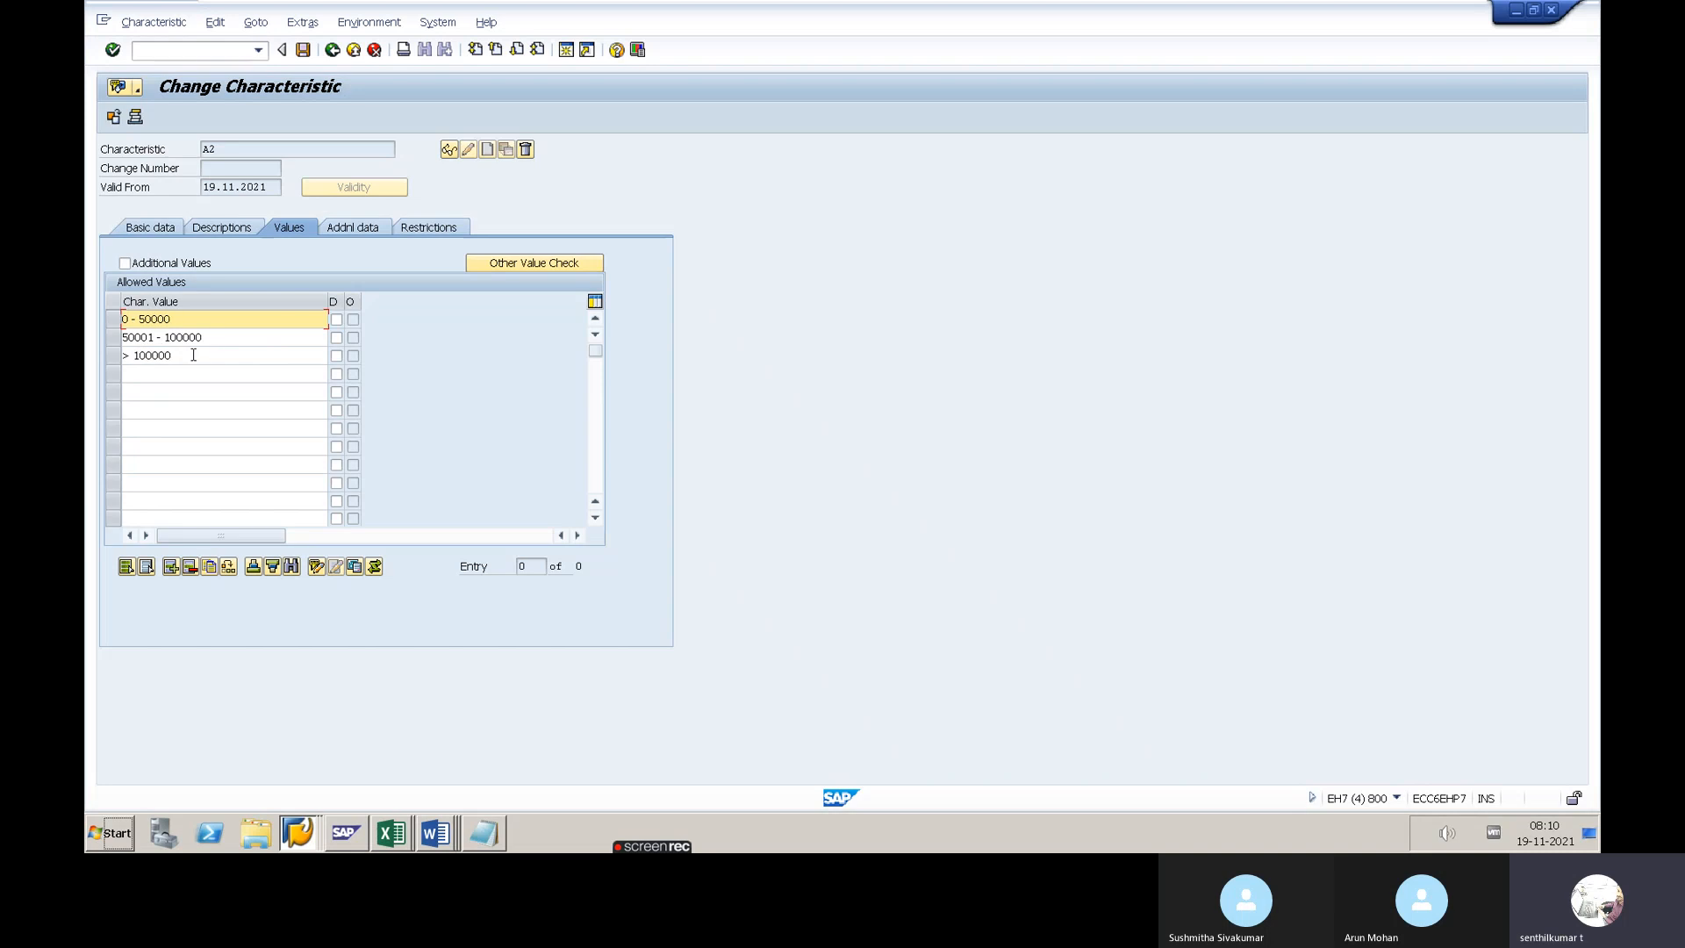
key("Return")
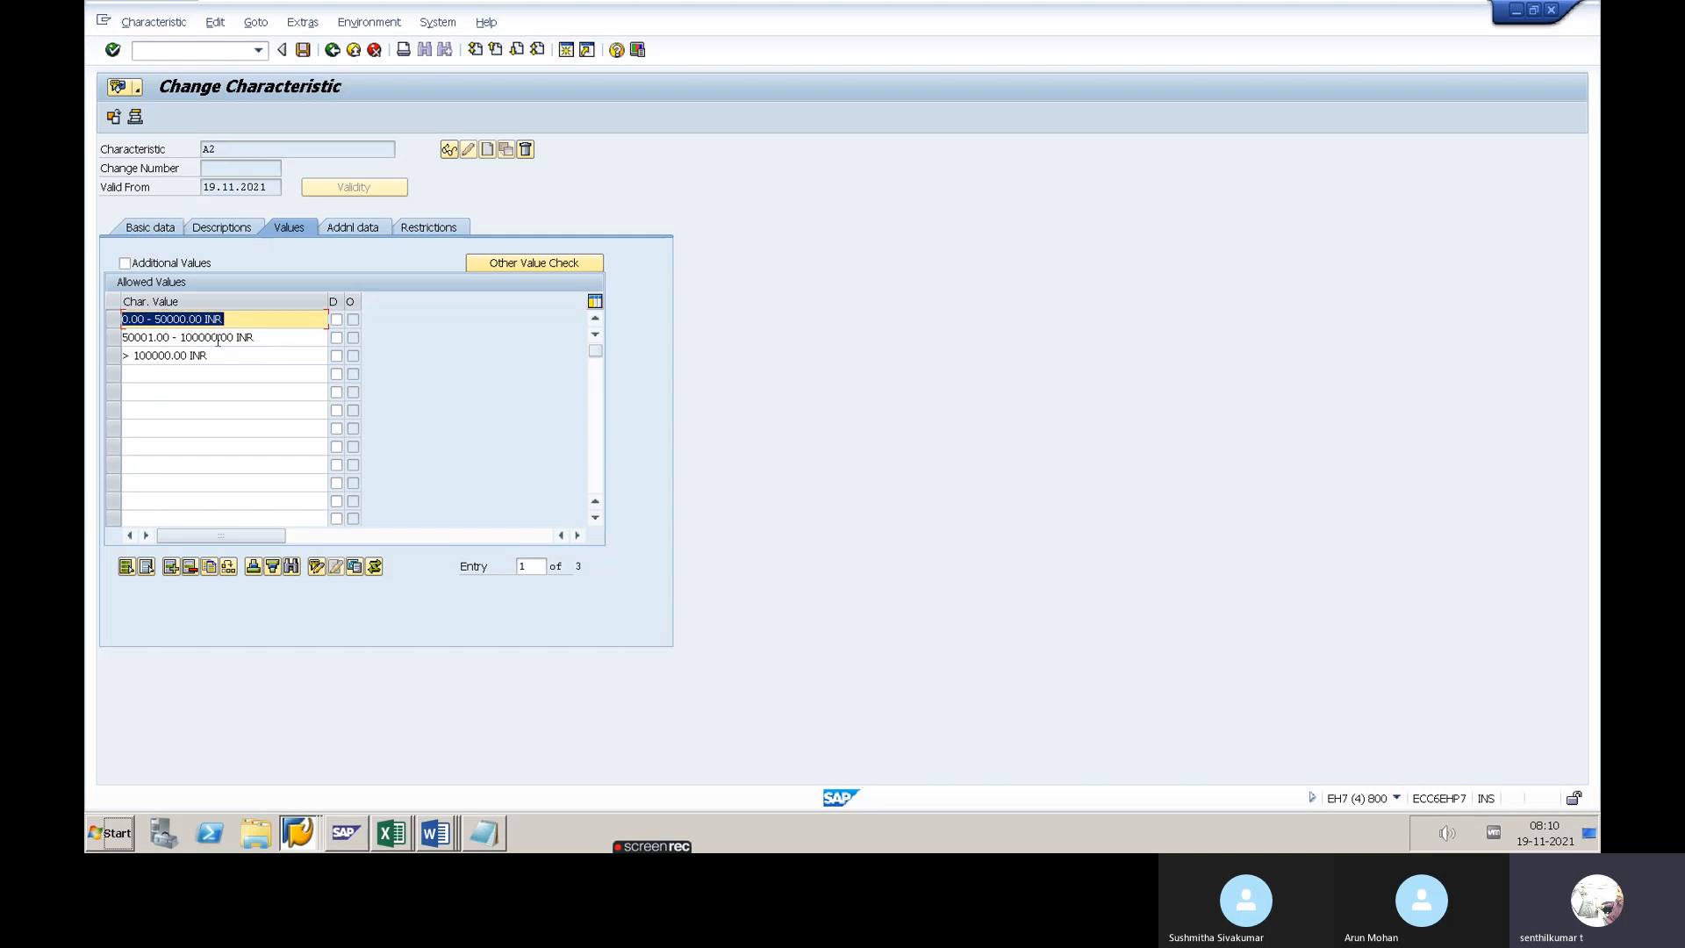
left_click(302, 50)
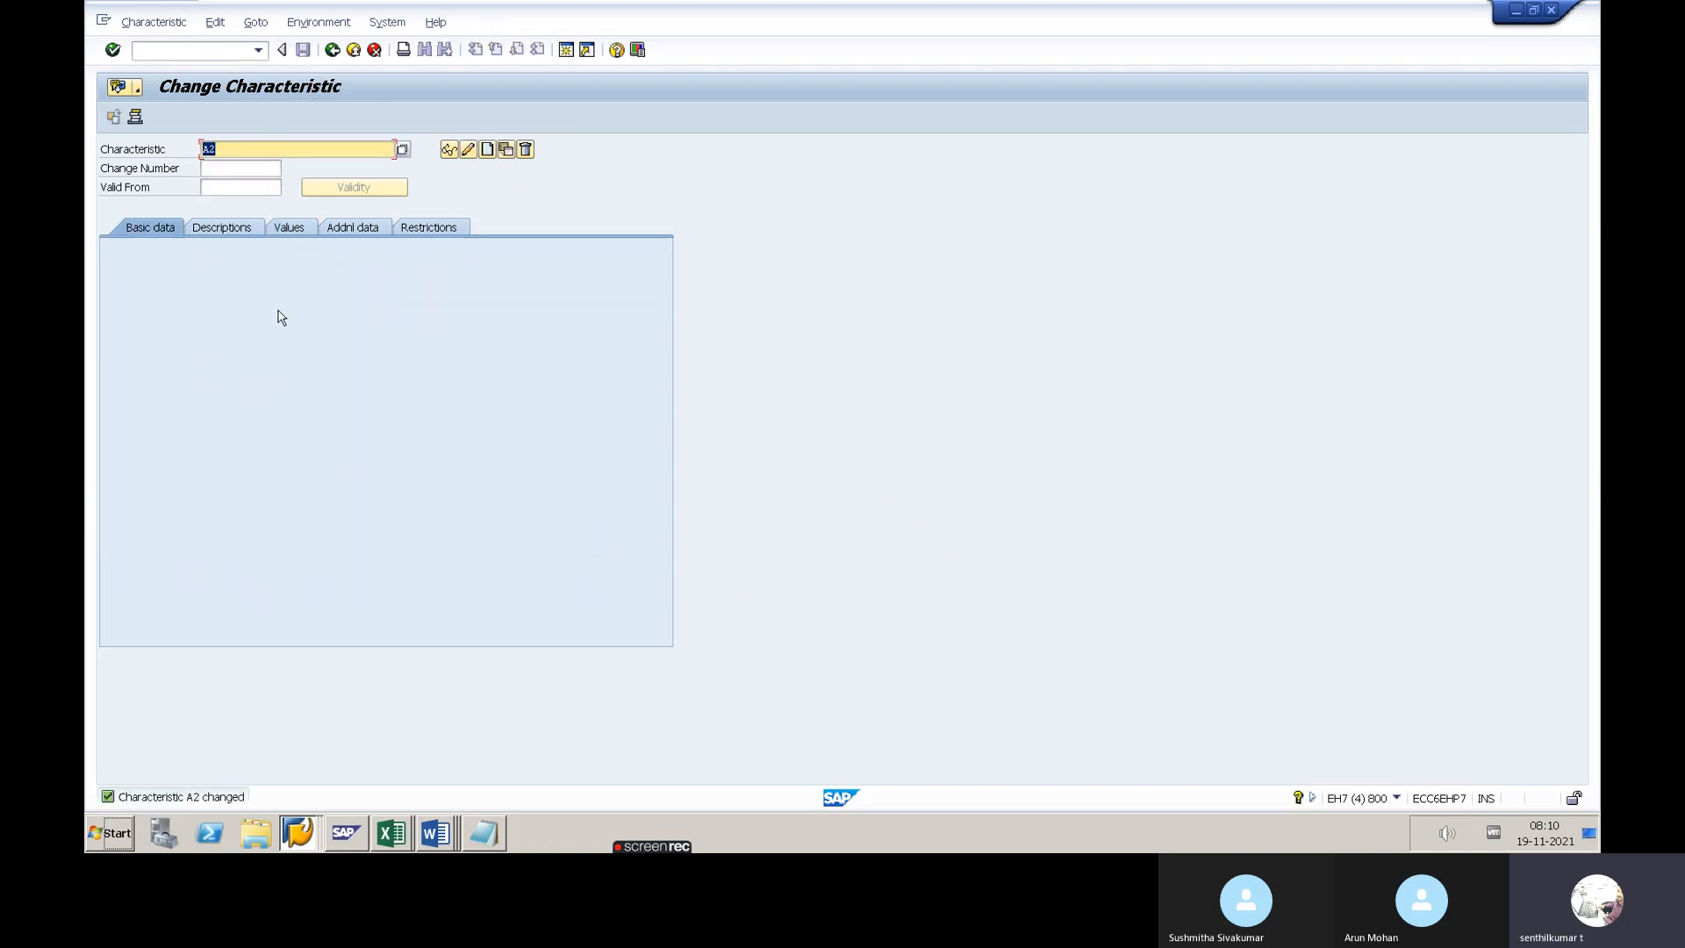
Leave characteristic maintenance and start creating release strategy class A6 of class type 032 from Edit Classes
left_click(332, 50)
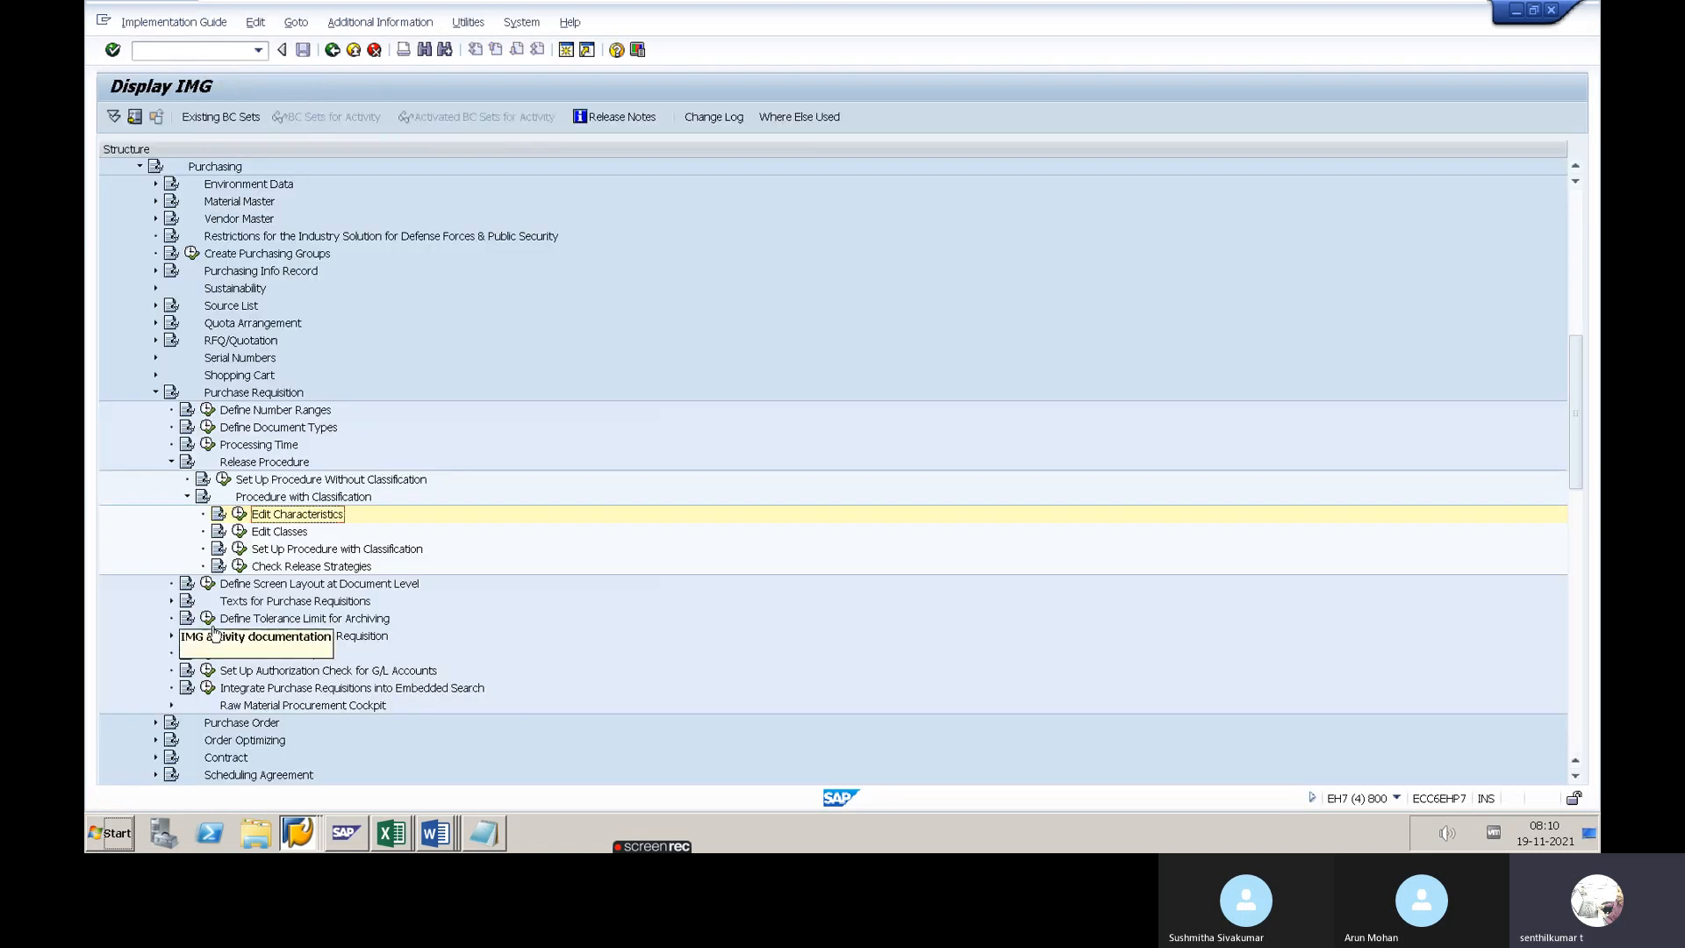
left_click(239, 532)
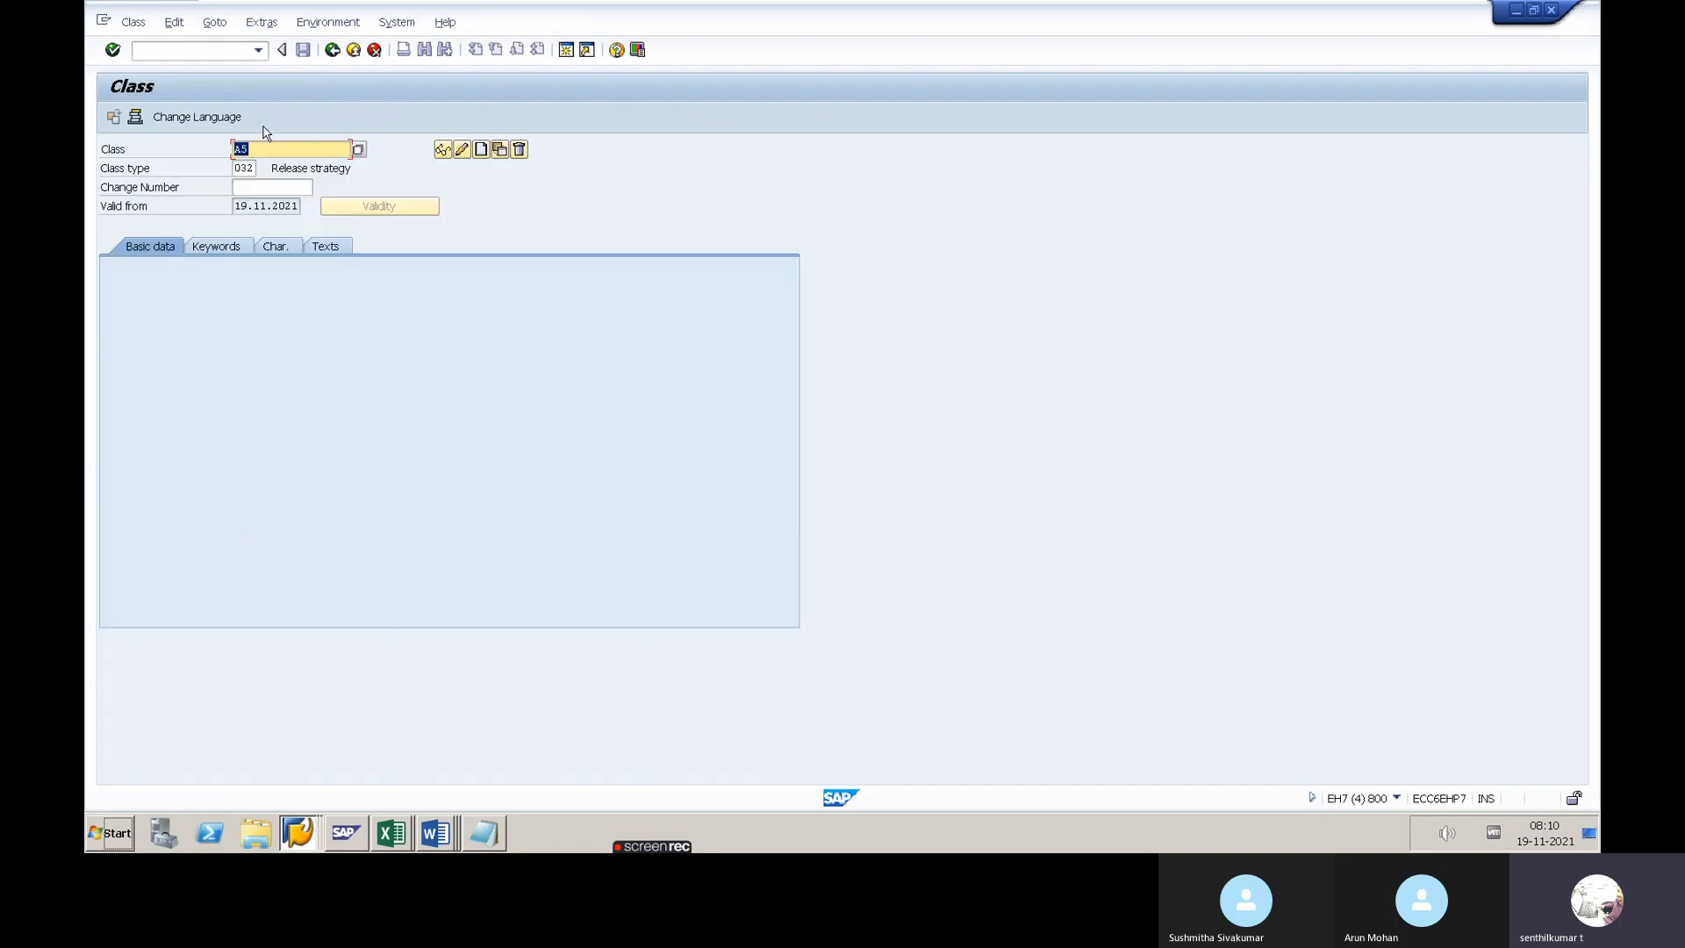
key("BackSpace")
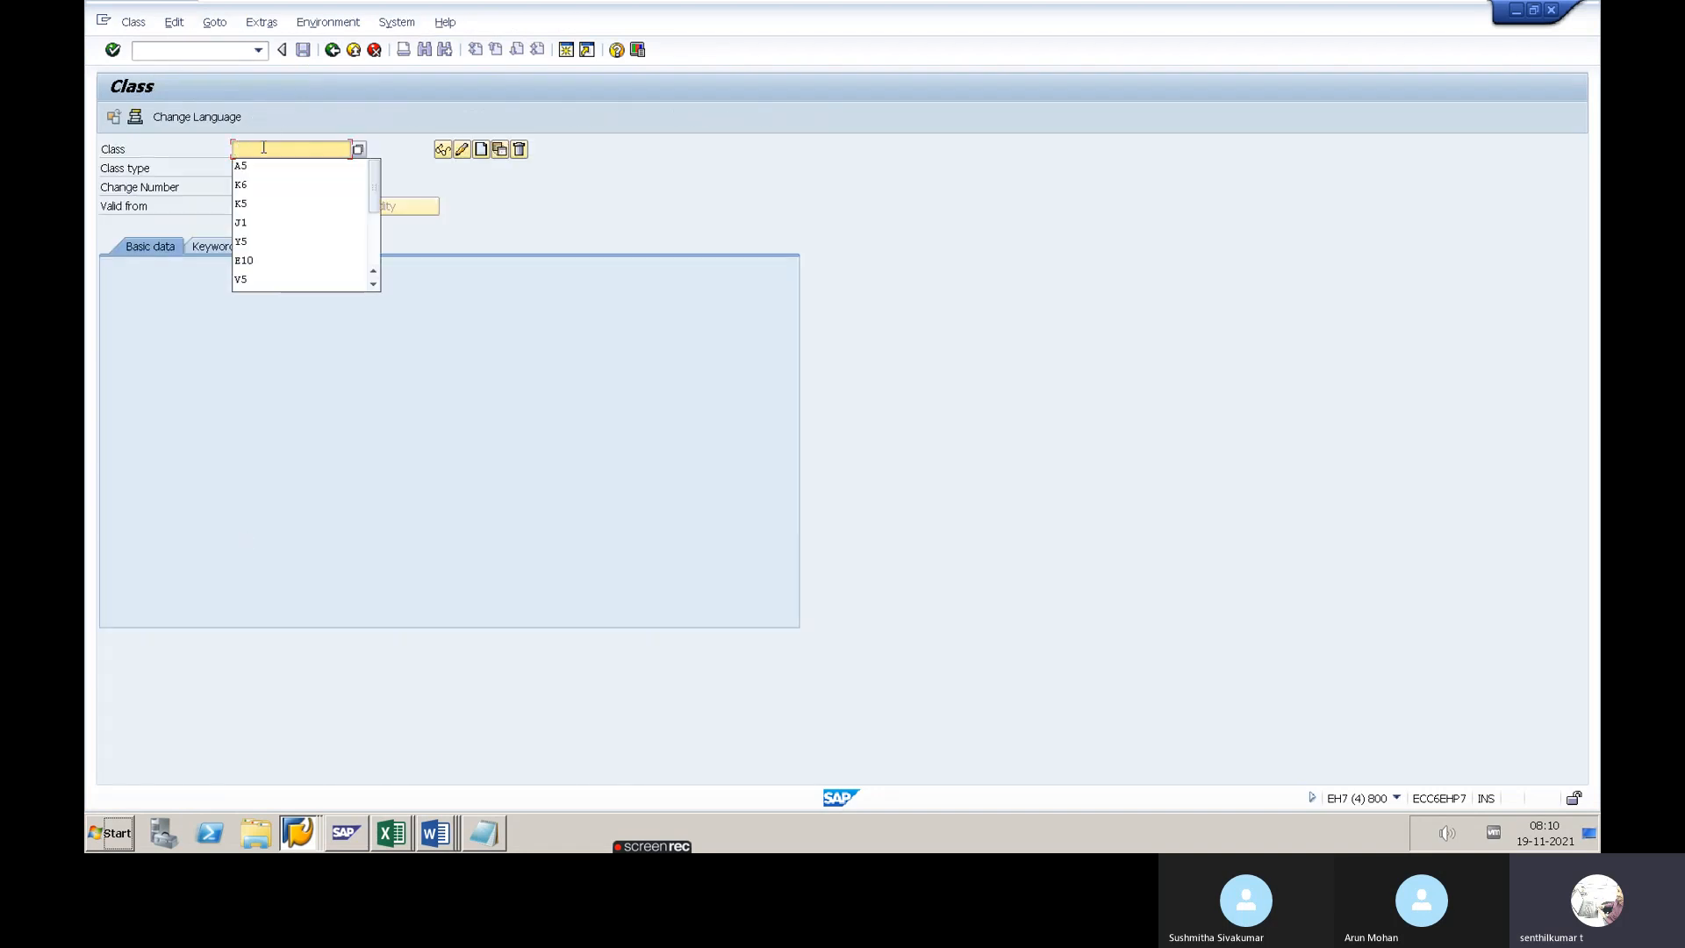
type("1")
key("BackSpace")
type("A6")
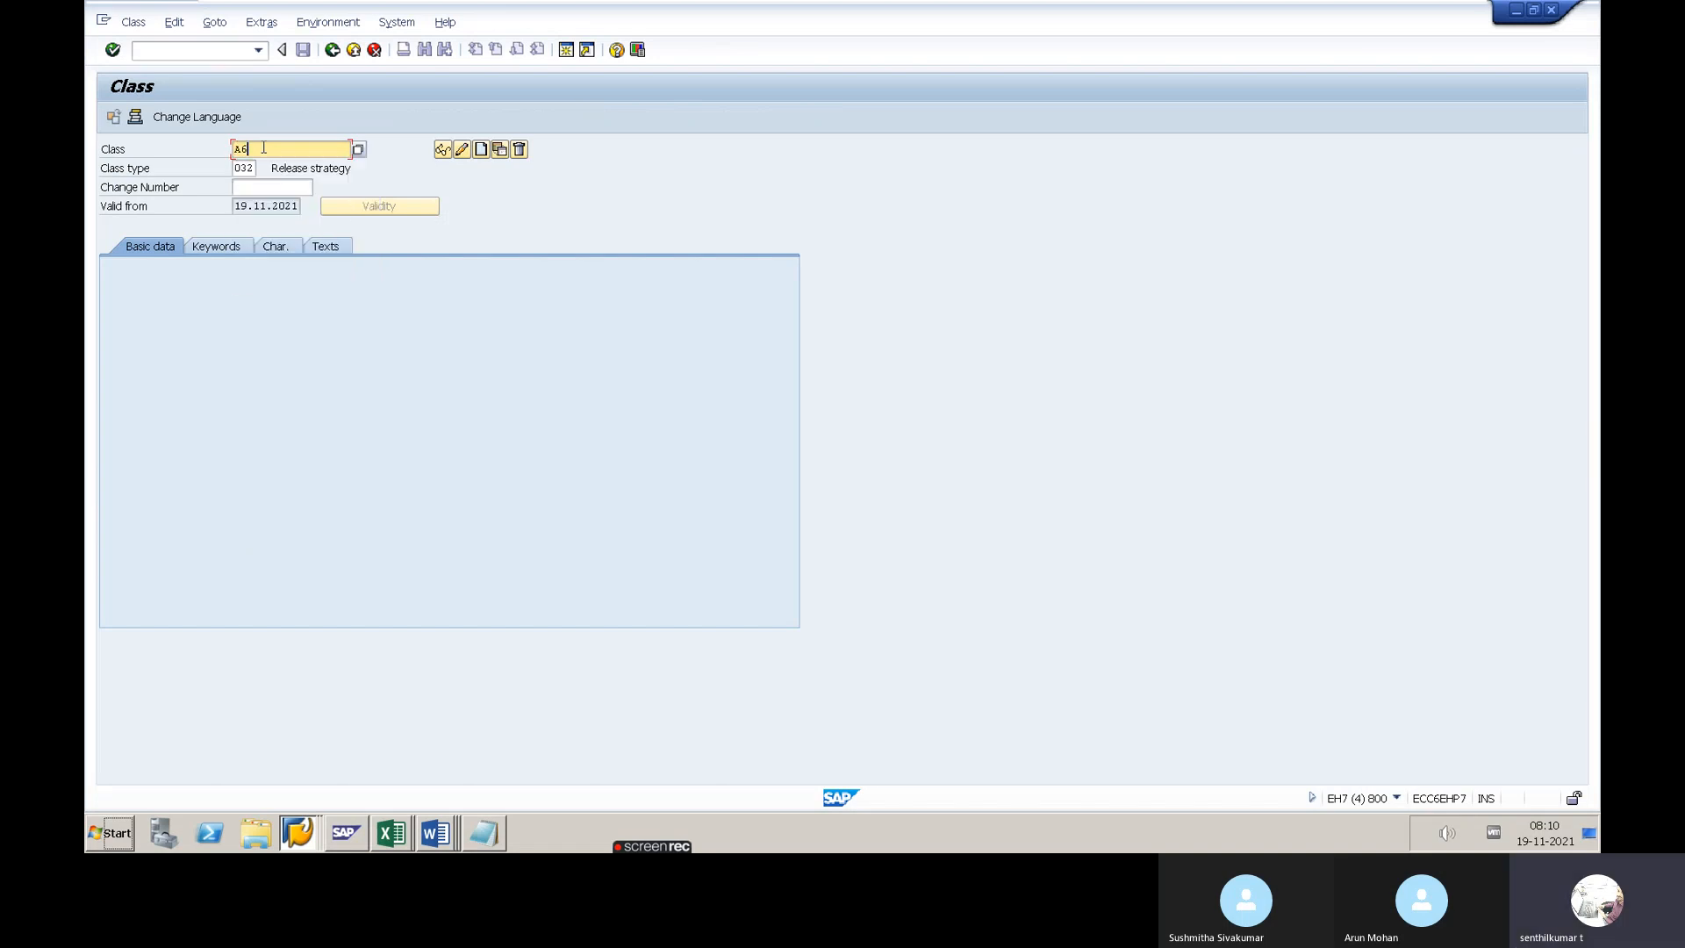
key("Return")
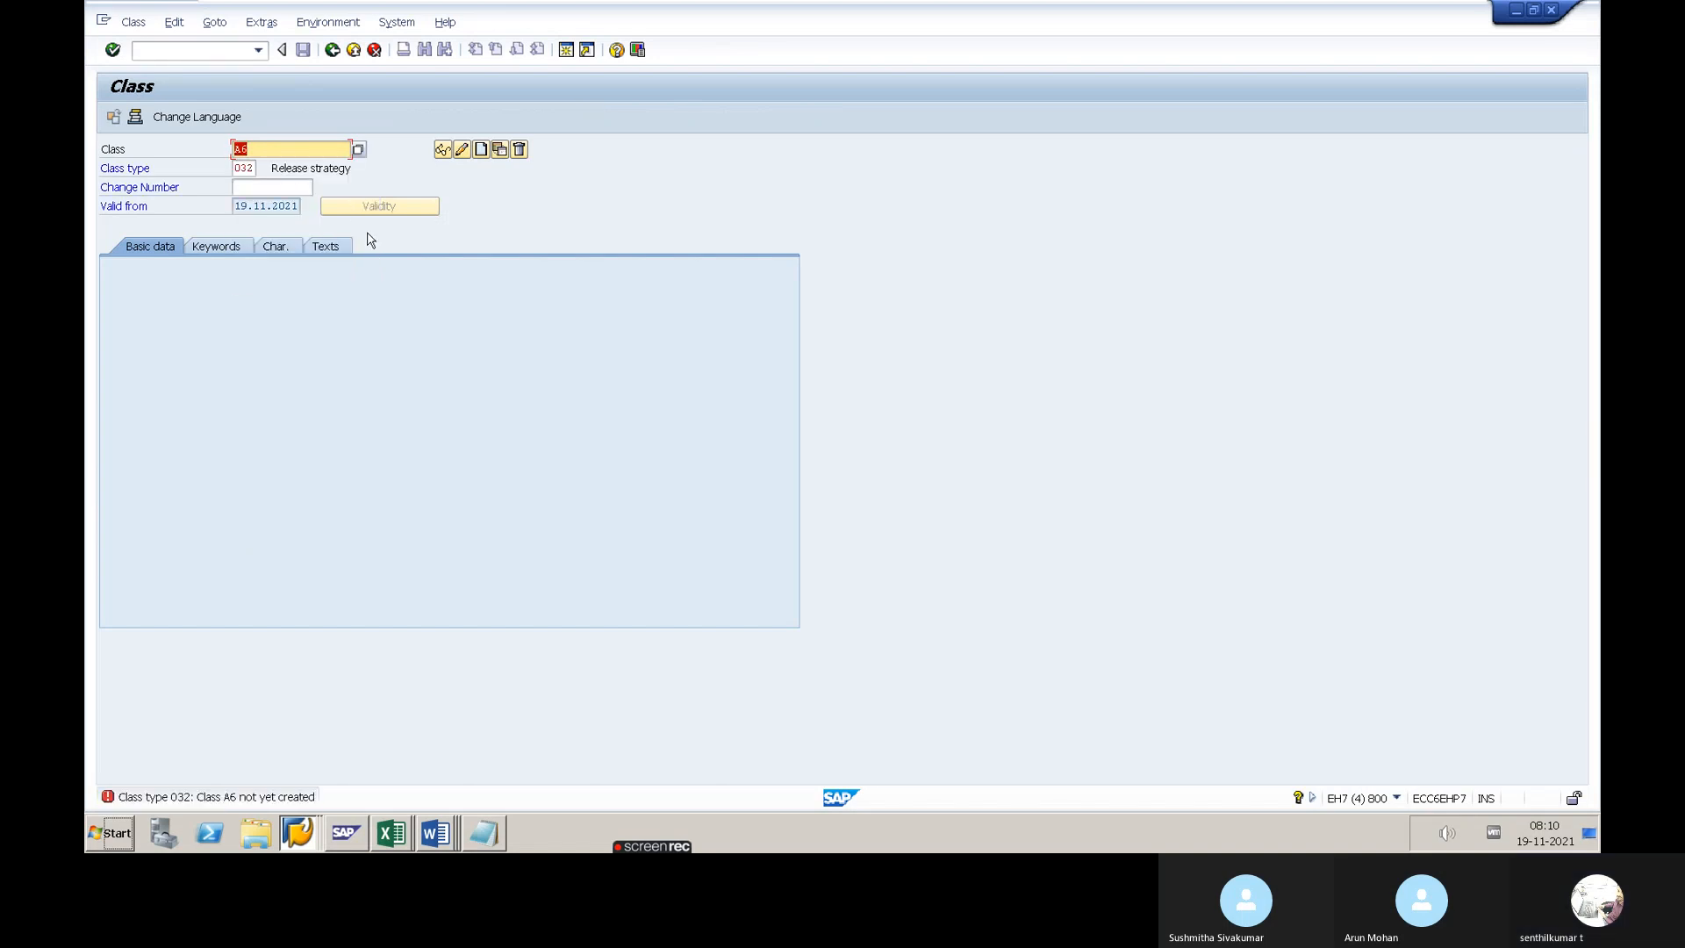
left_click(481, 151)
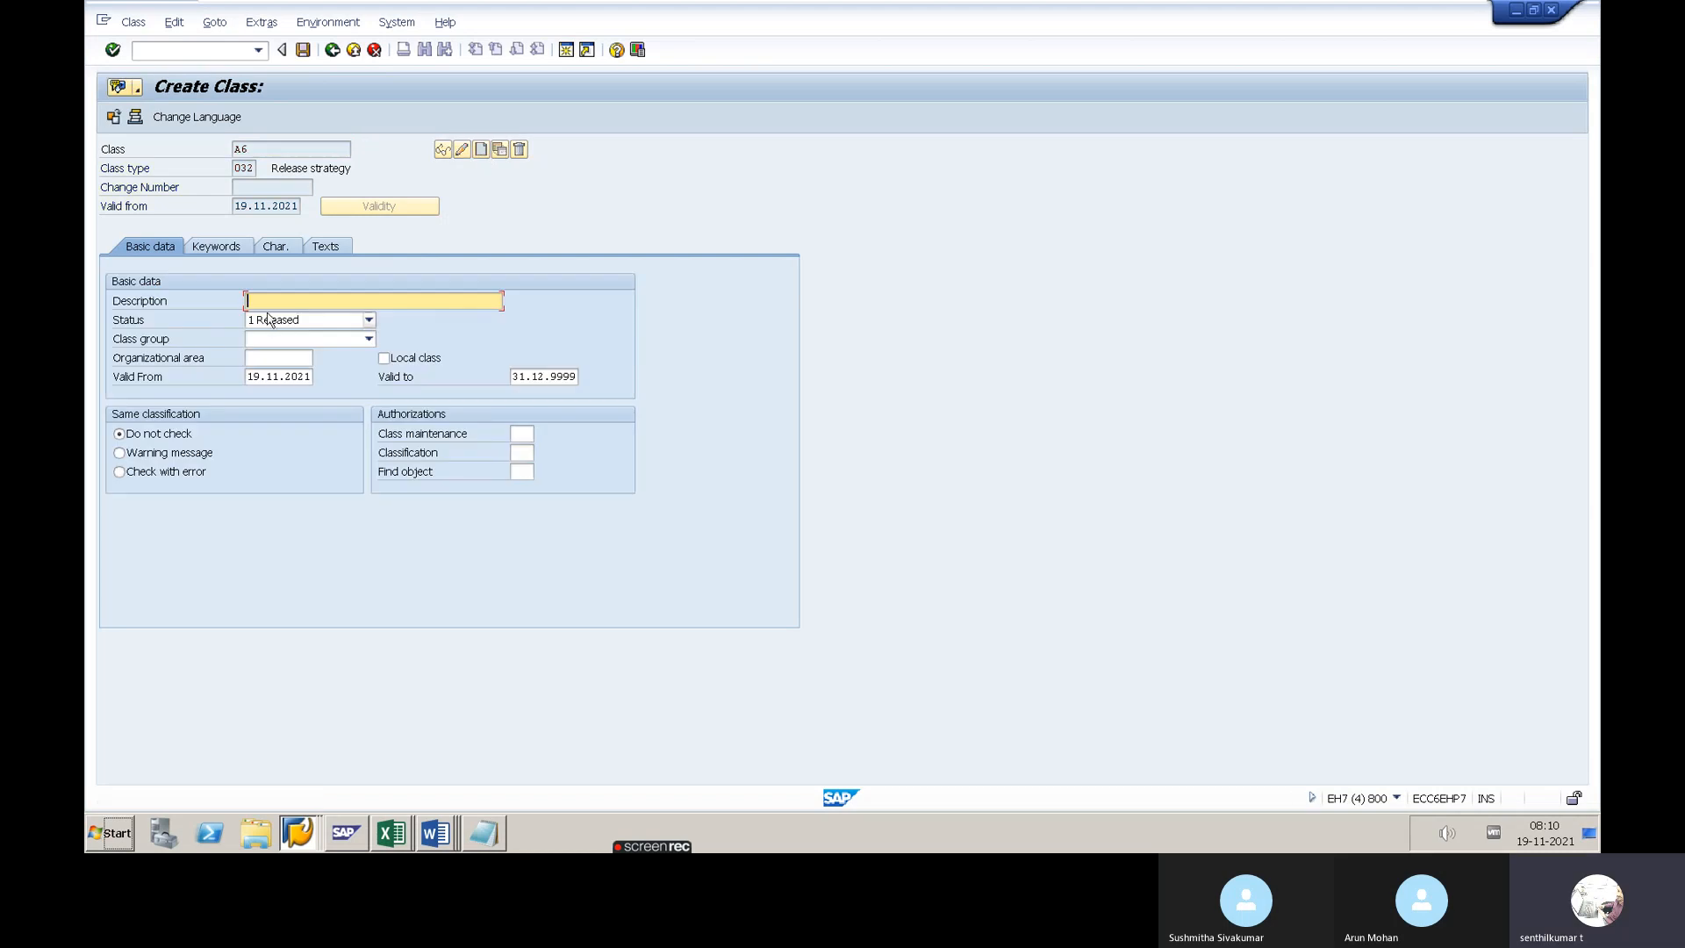
Assign characteristics A1 and A2 to class A6, checking their names against the Excel notes
left_click(251, 303)
left_click(261, 319)
left_click(271, 255)
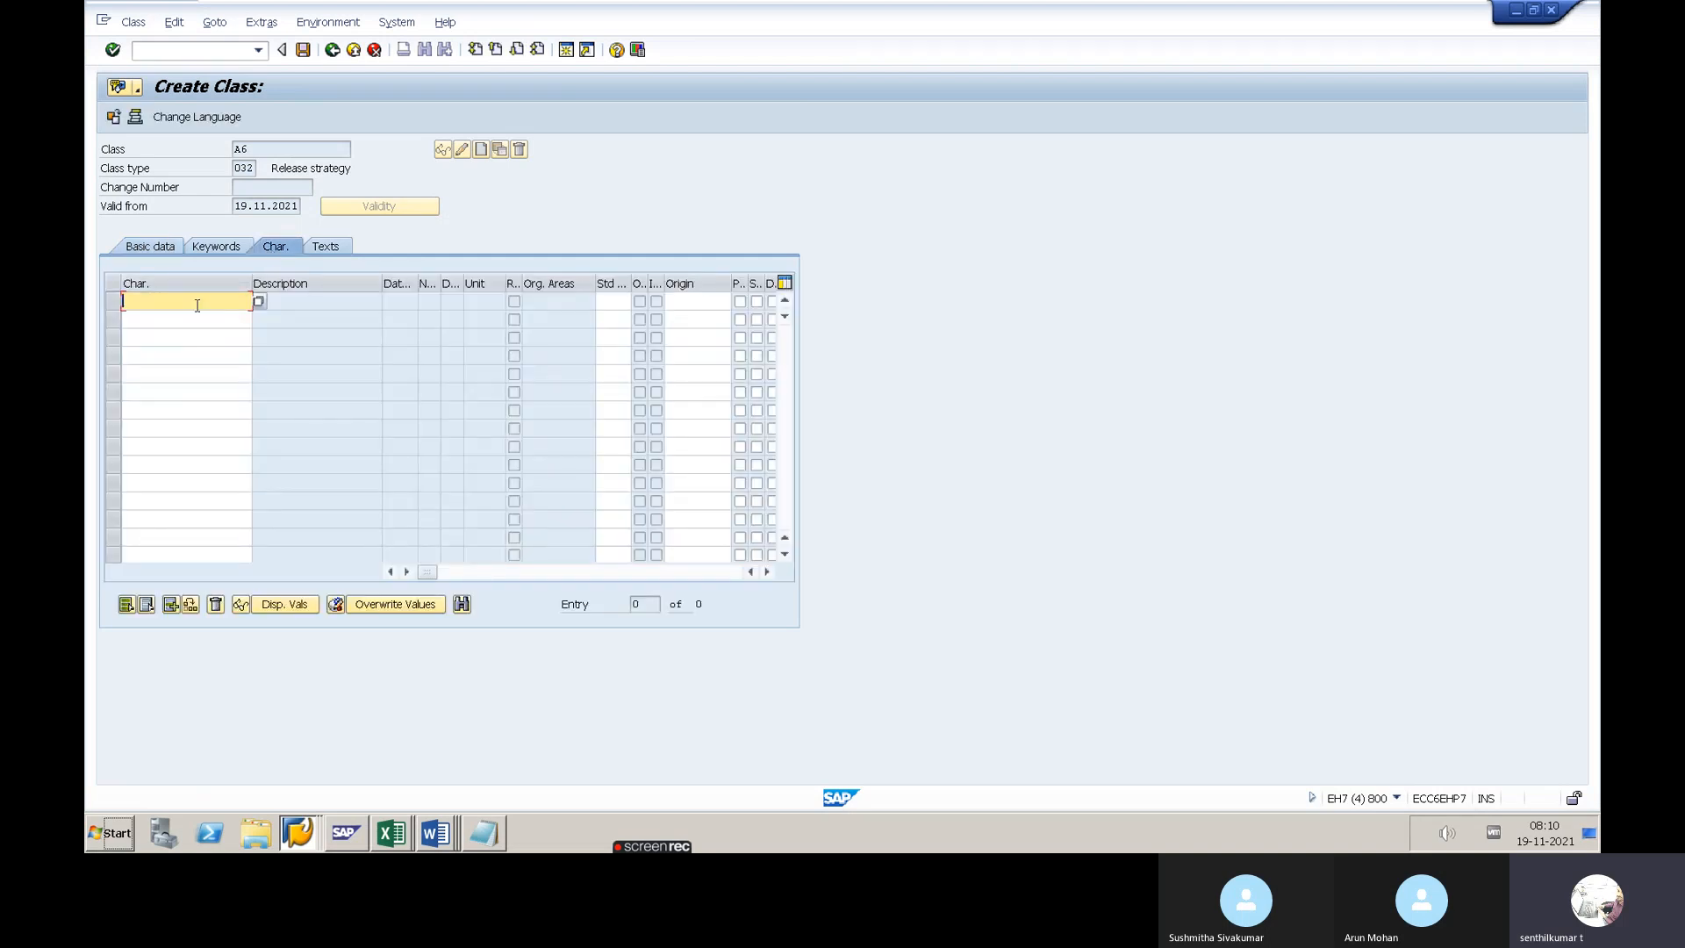
key("alt+Tab")
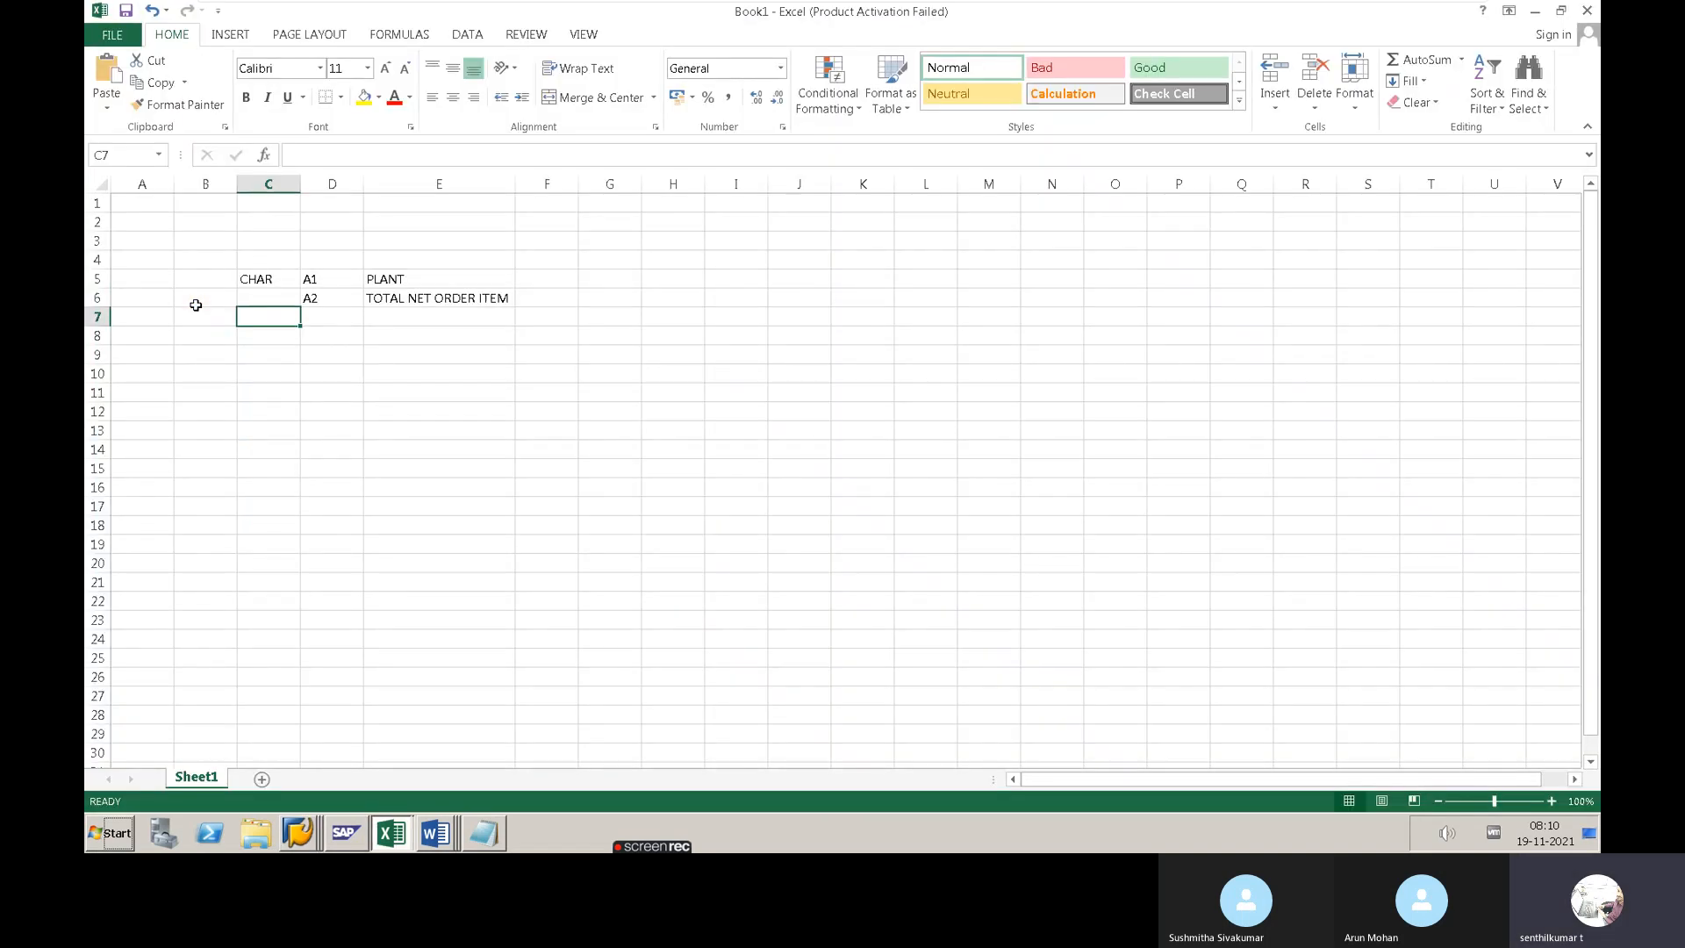
key("alt+Tab")
type("A1")
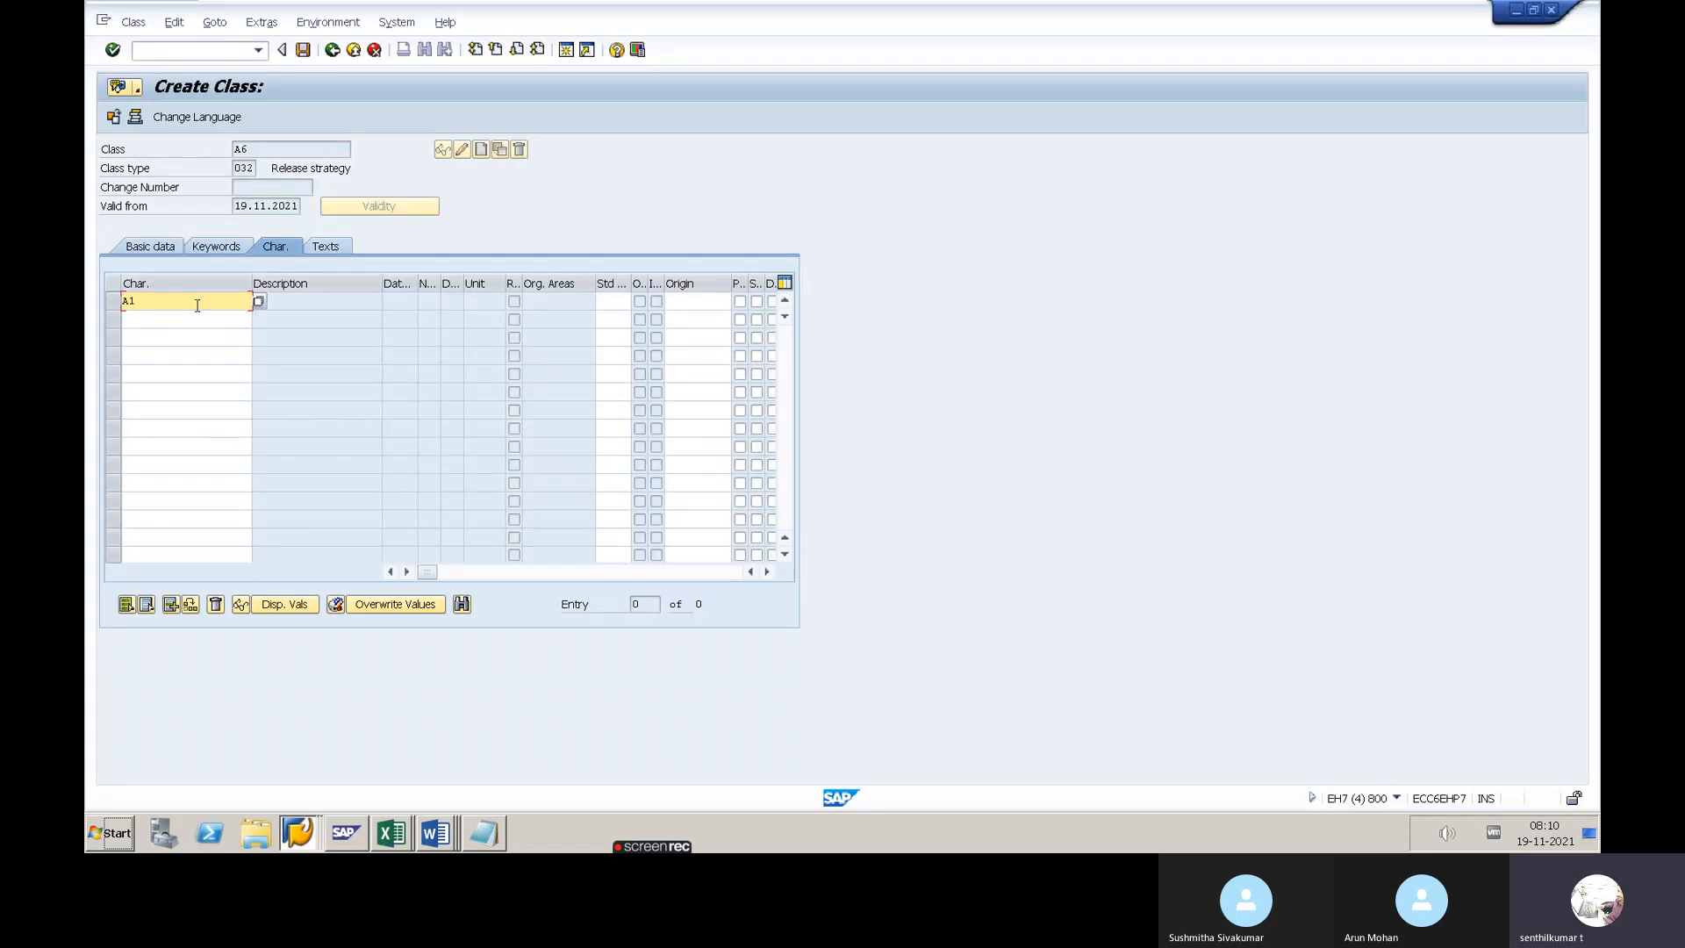
key("Down")
type("A2")
key("Return")
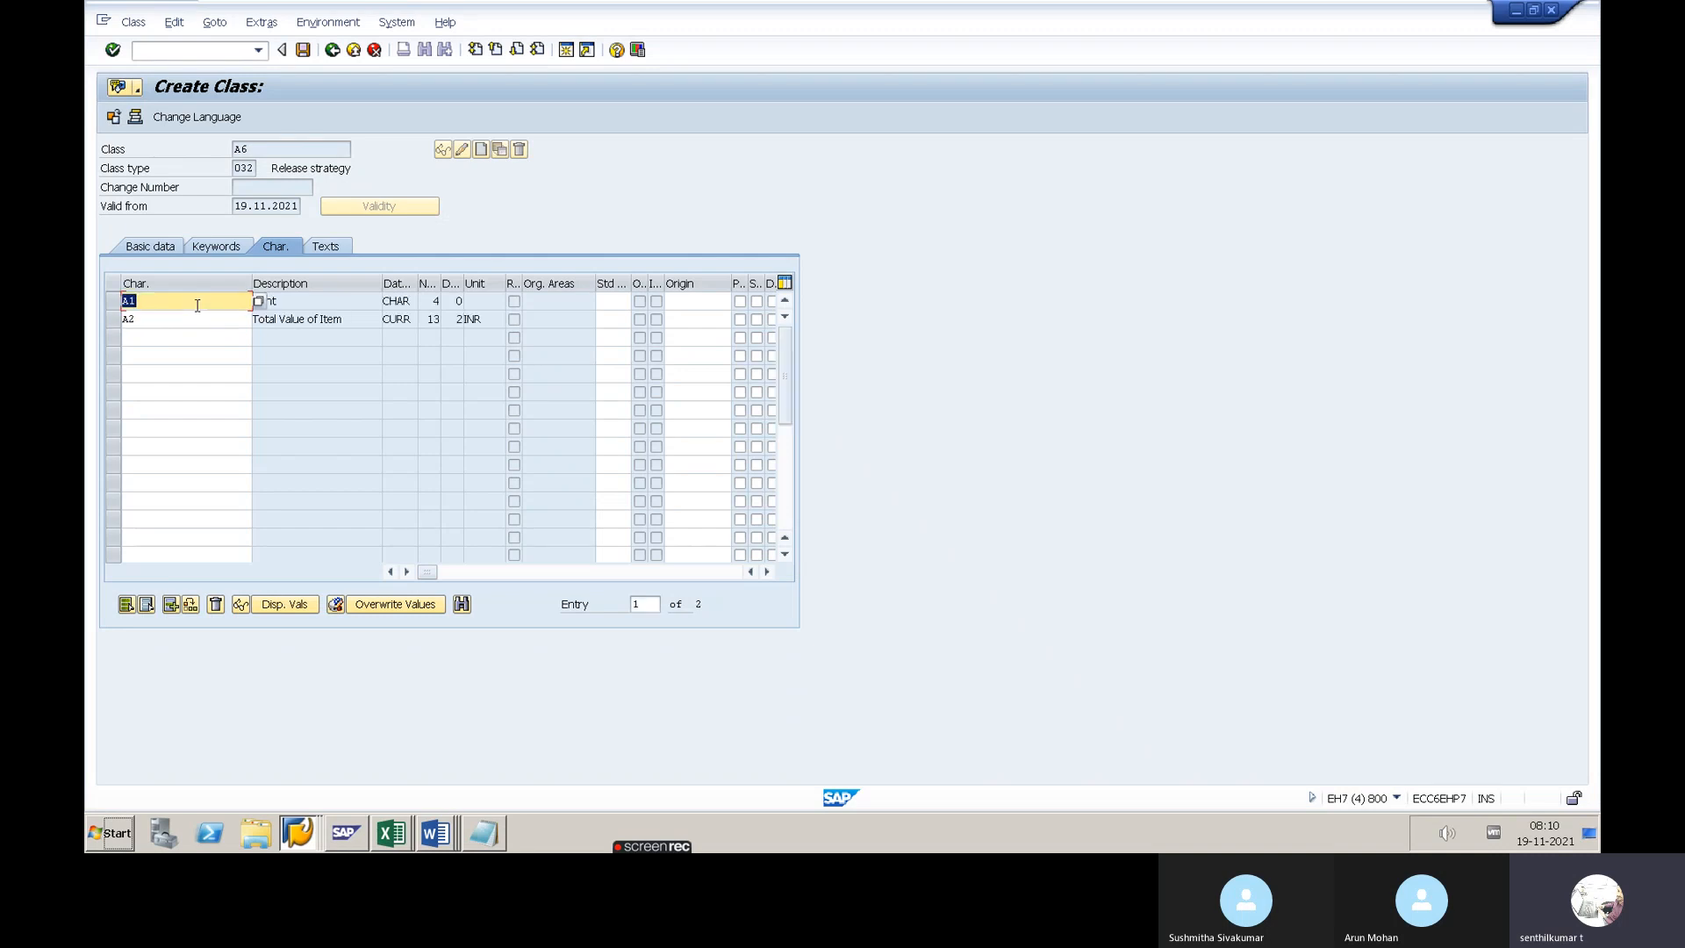
Review the keywords and assigned characteristics of class A6 and save the class
left_click(332, 302)
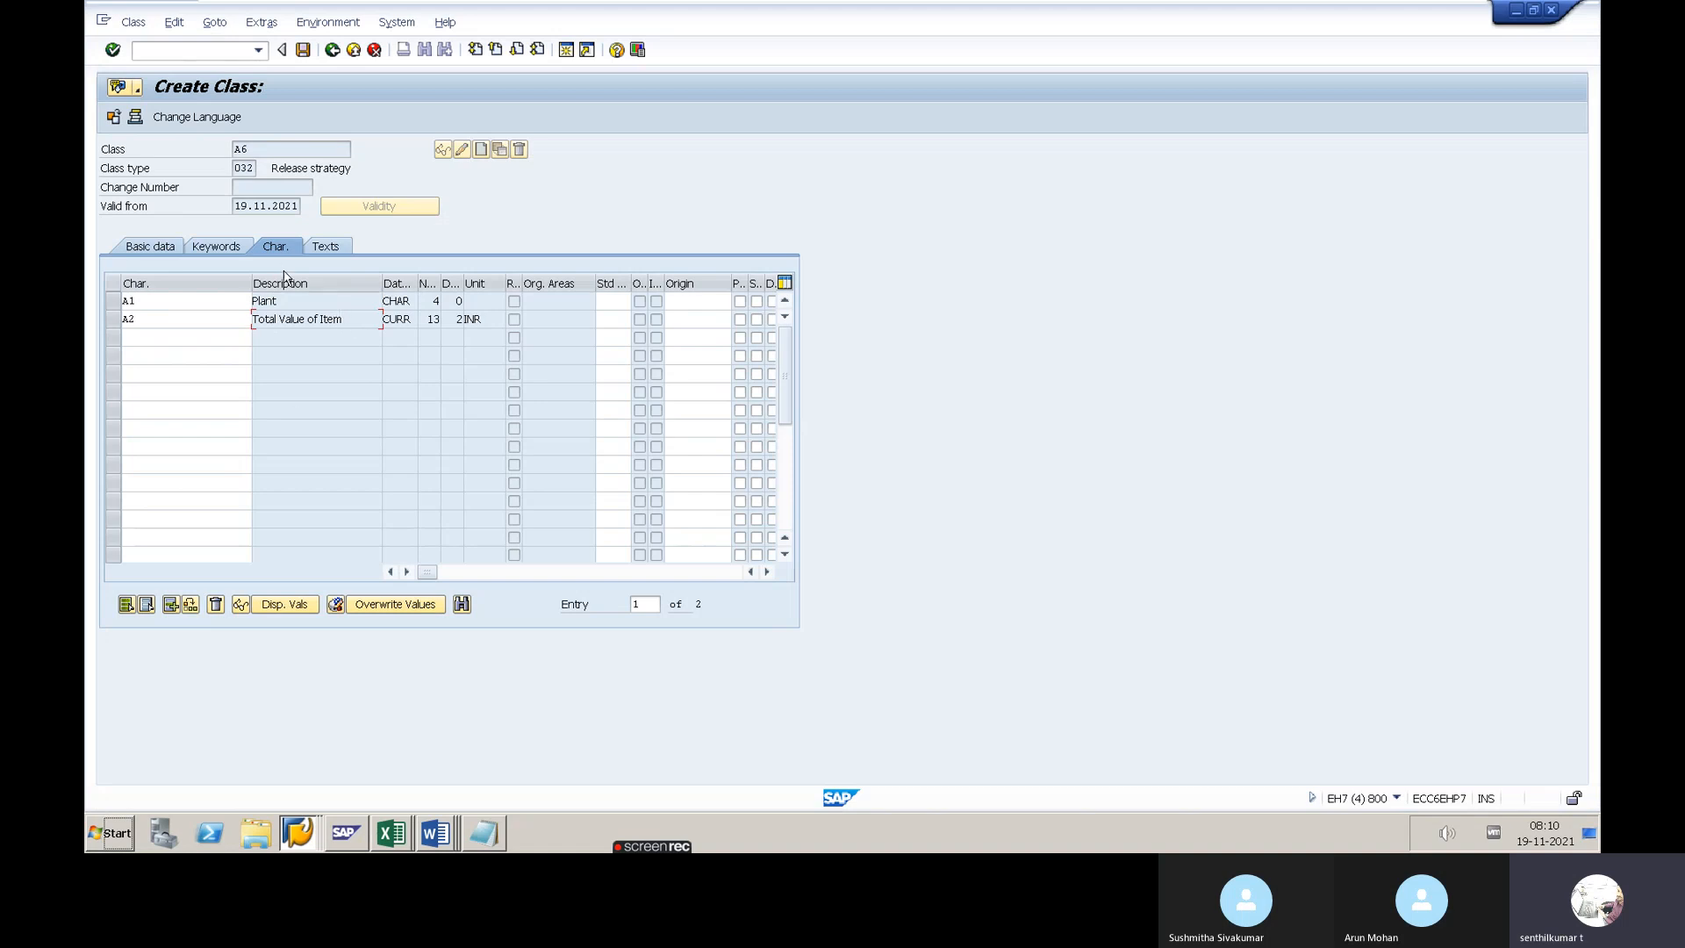
left_click(172, 249)
left_click(213, 247)
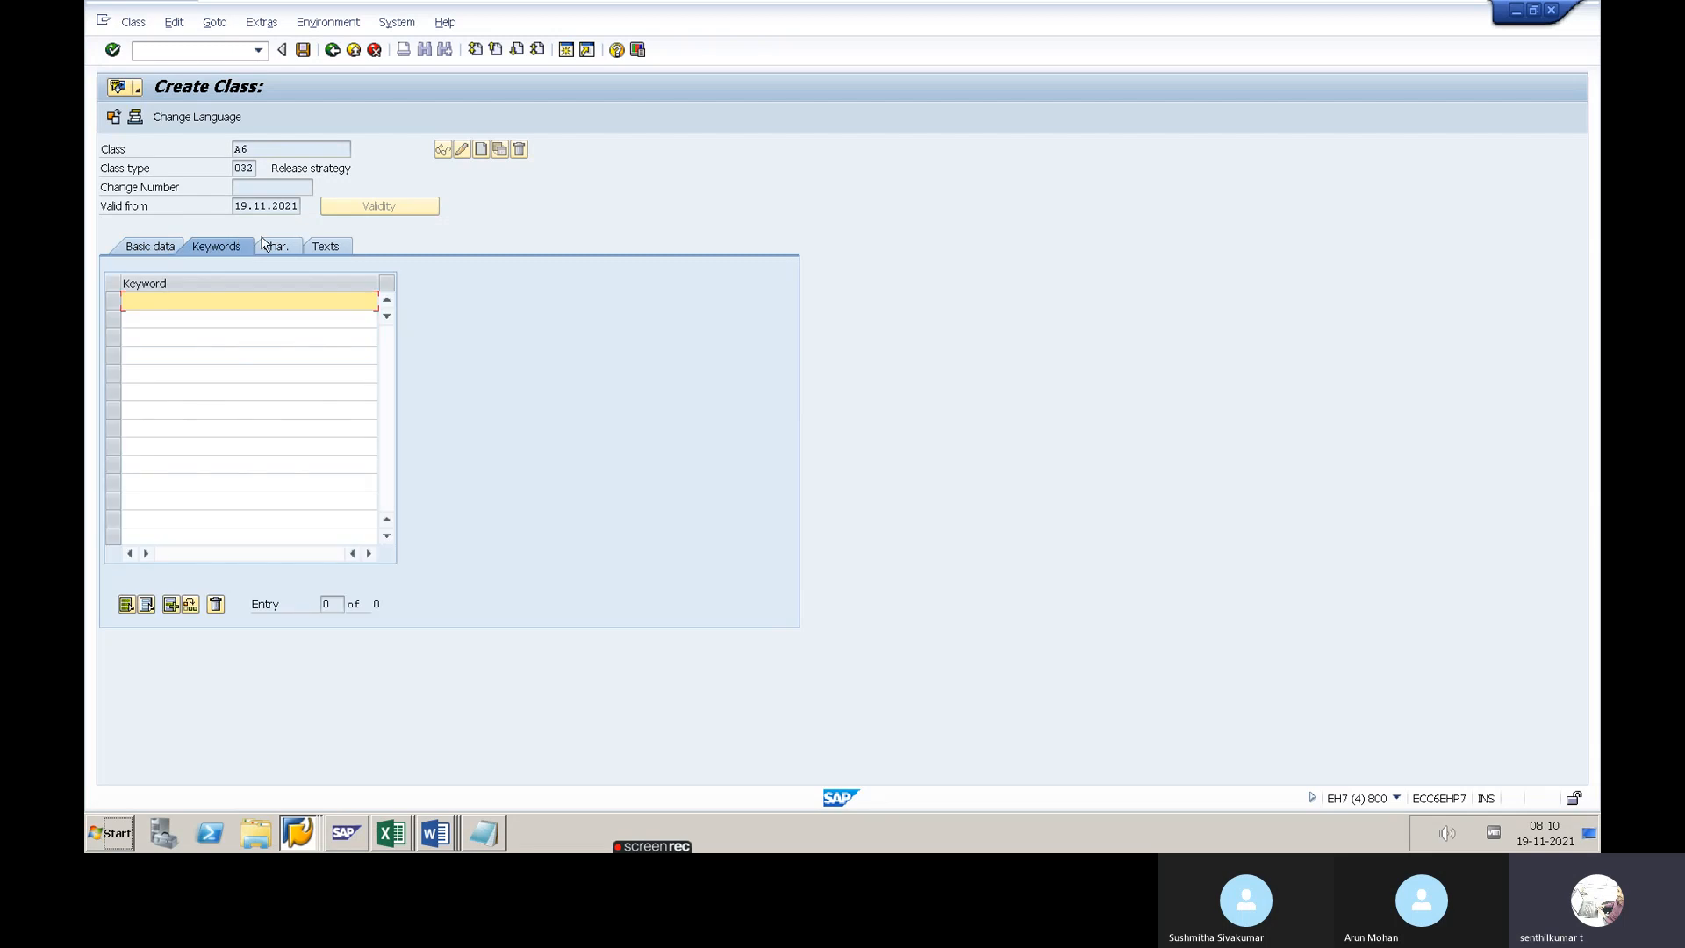
left_click(276, 247)
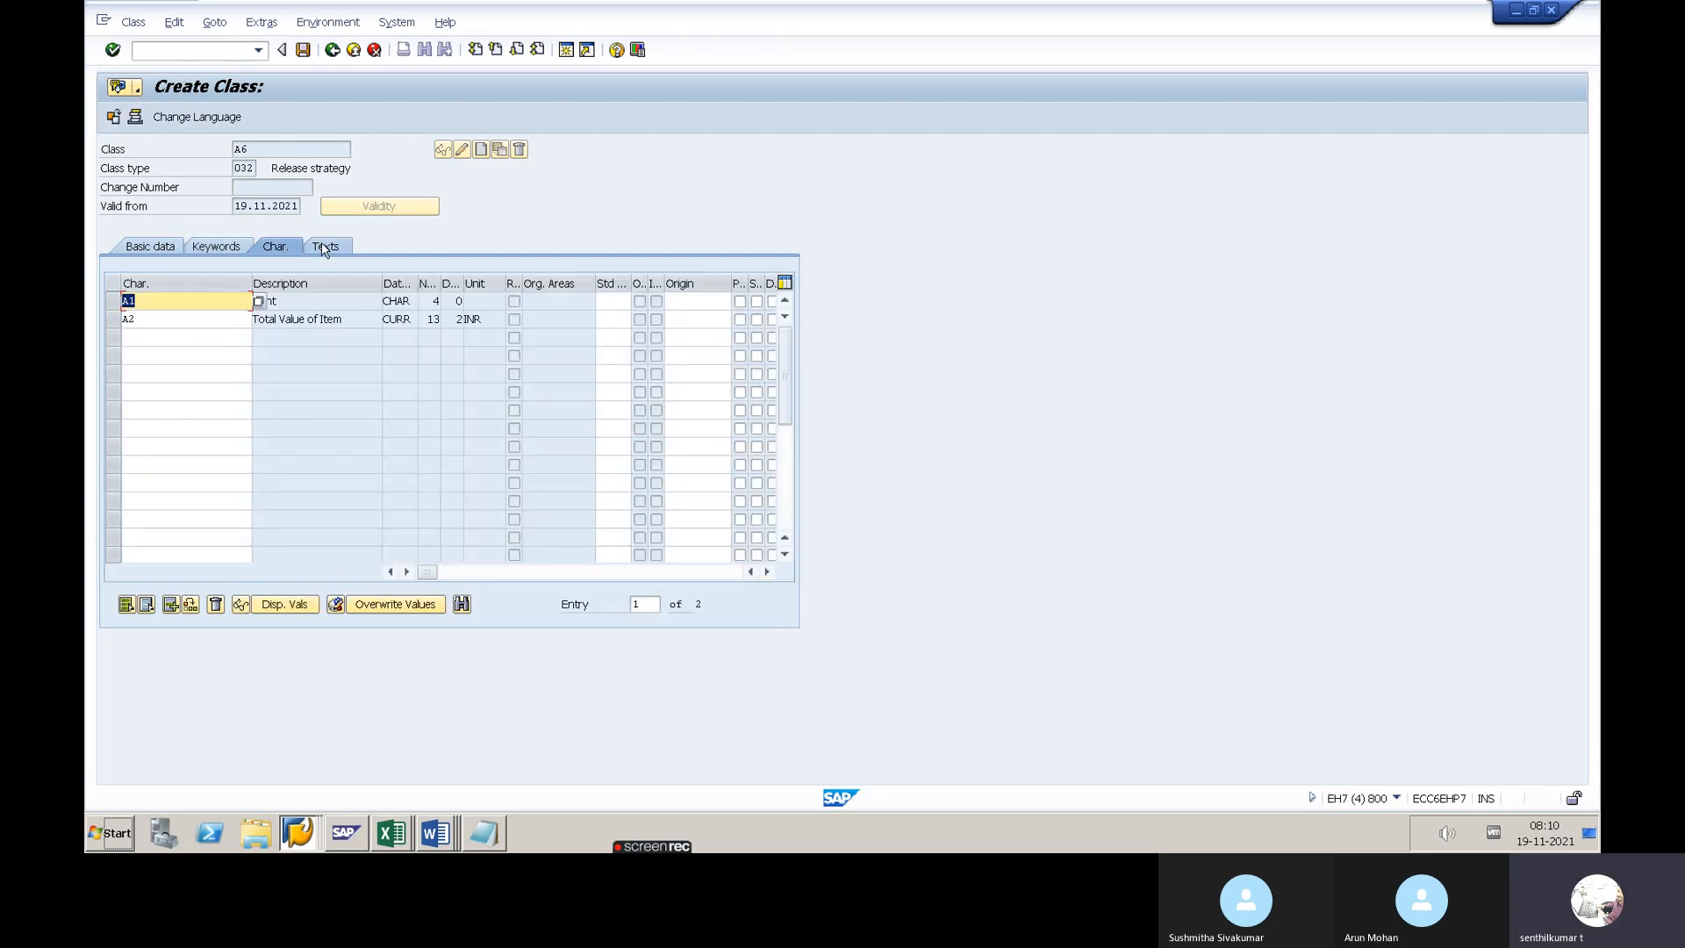
left_click(328, 300)
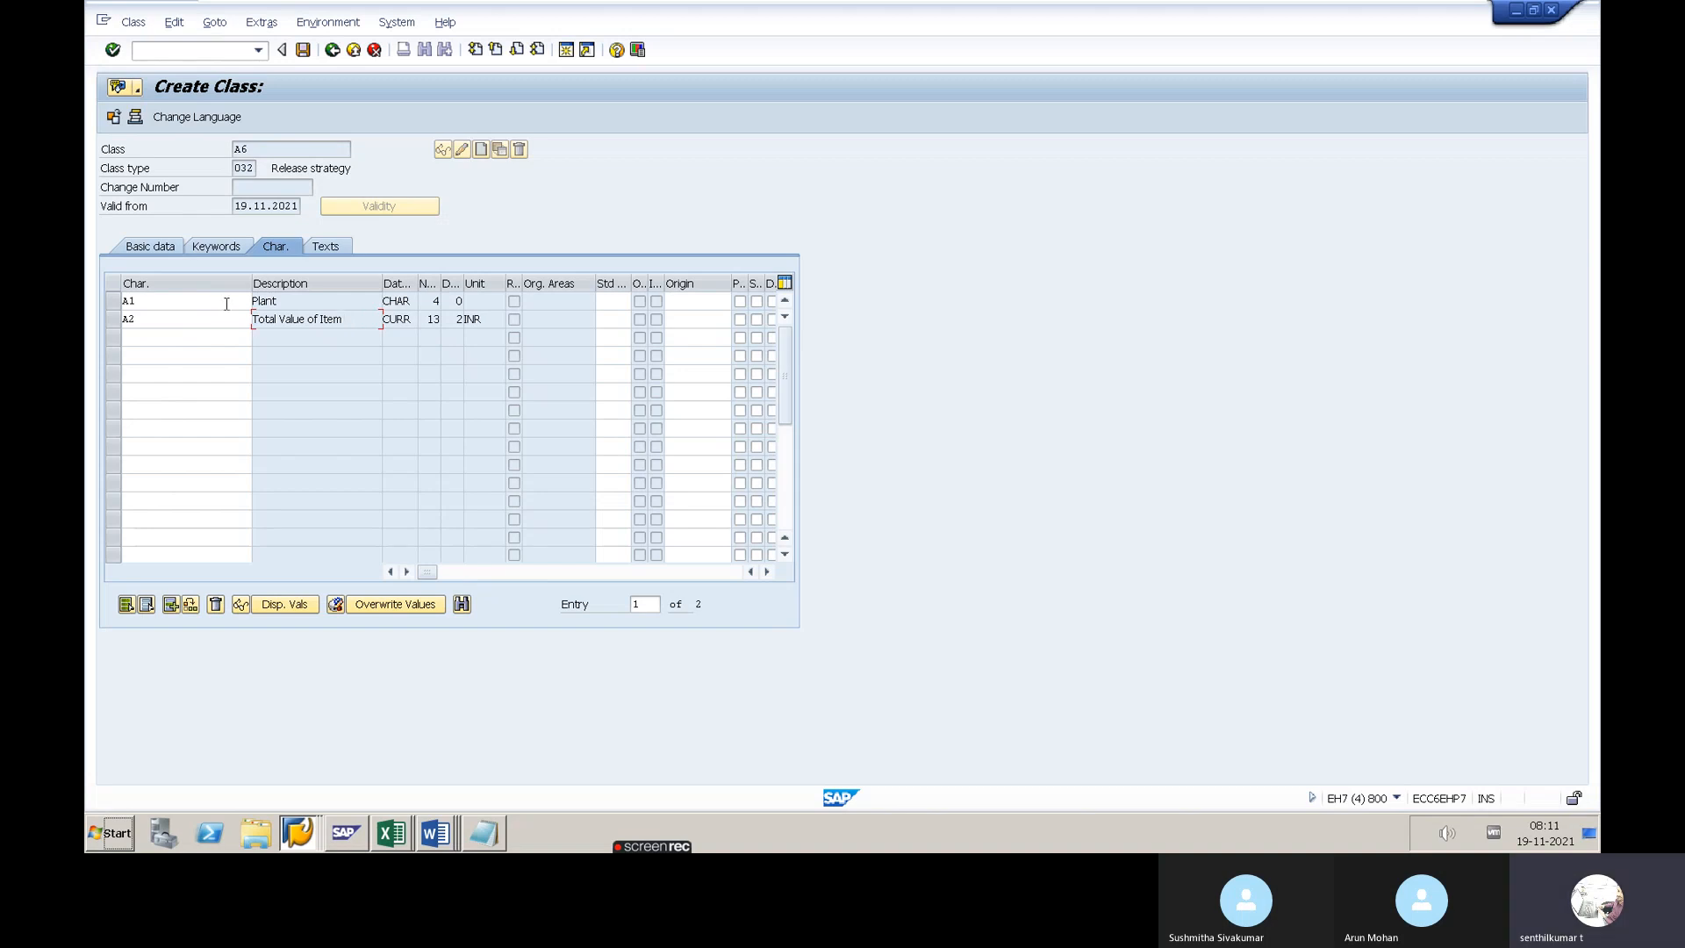
left_click(303, 50)
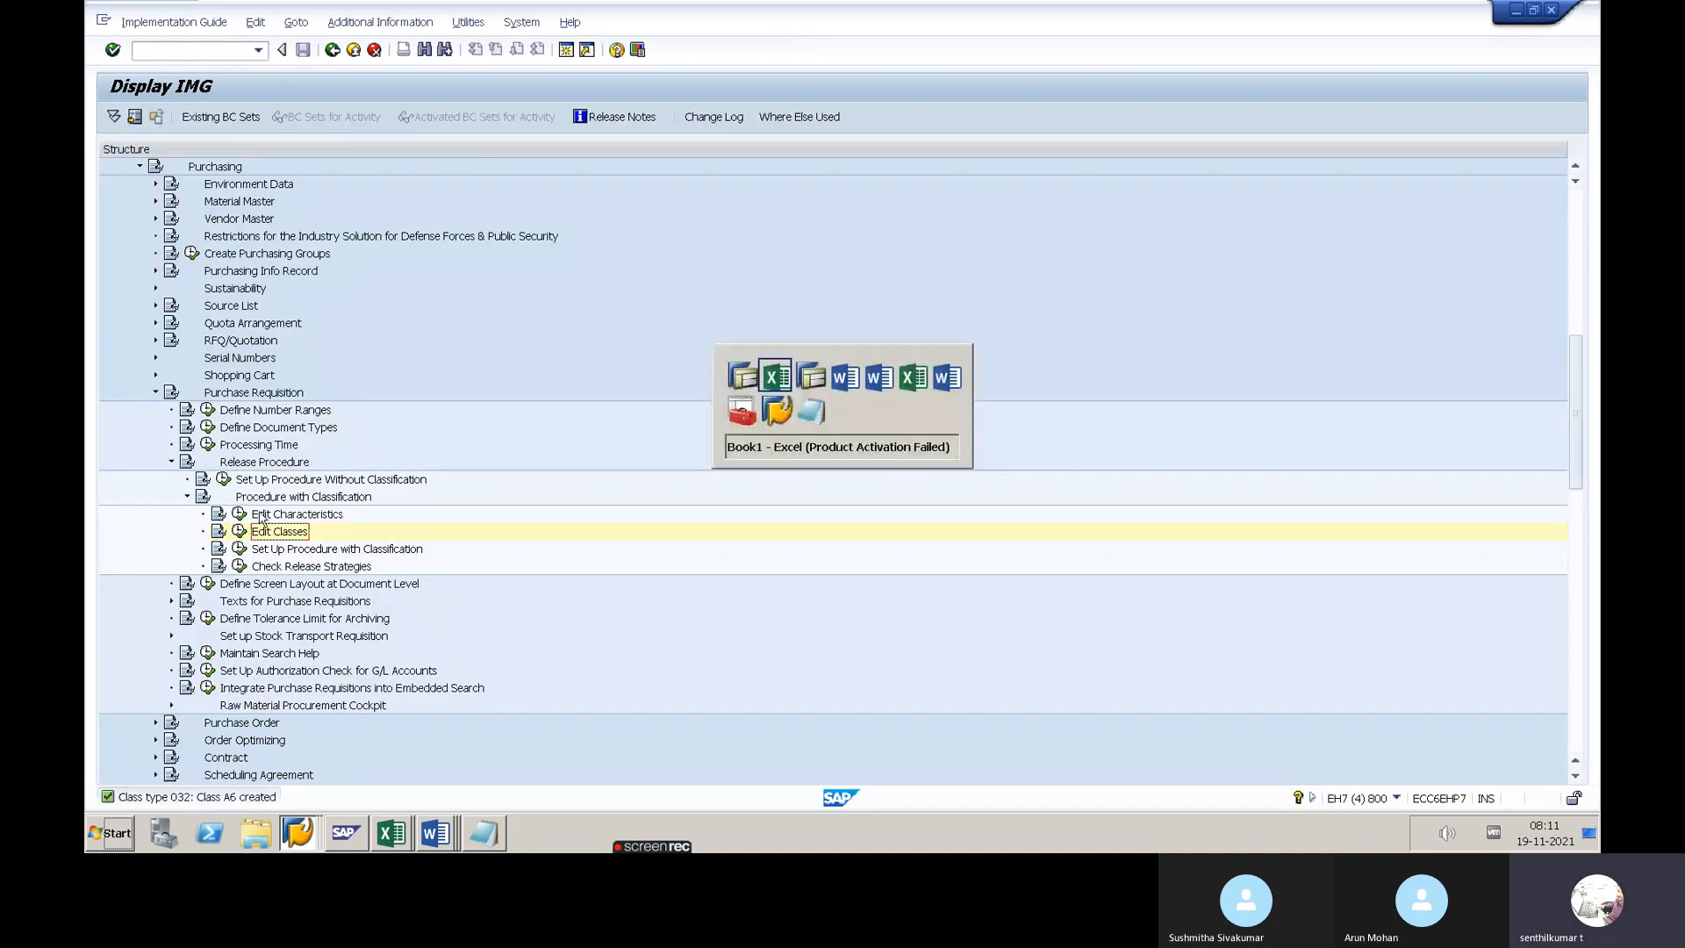
In Excel, record CLASSES in C8 with A6 beside it, and return to SAP's implementation guide
key("alt+Tab")
left_click(281, 339)
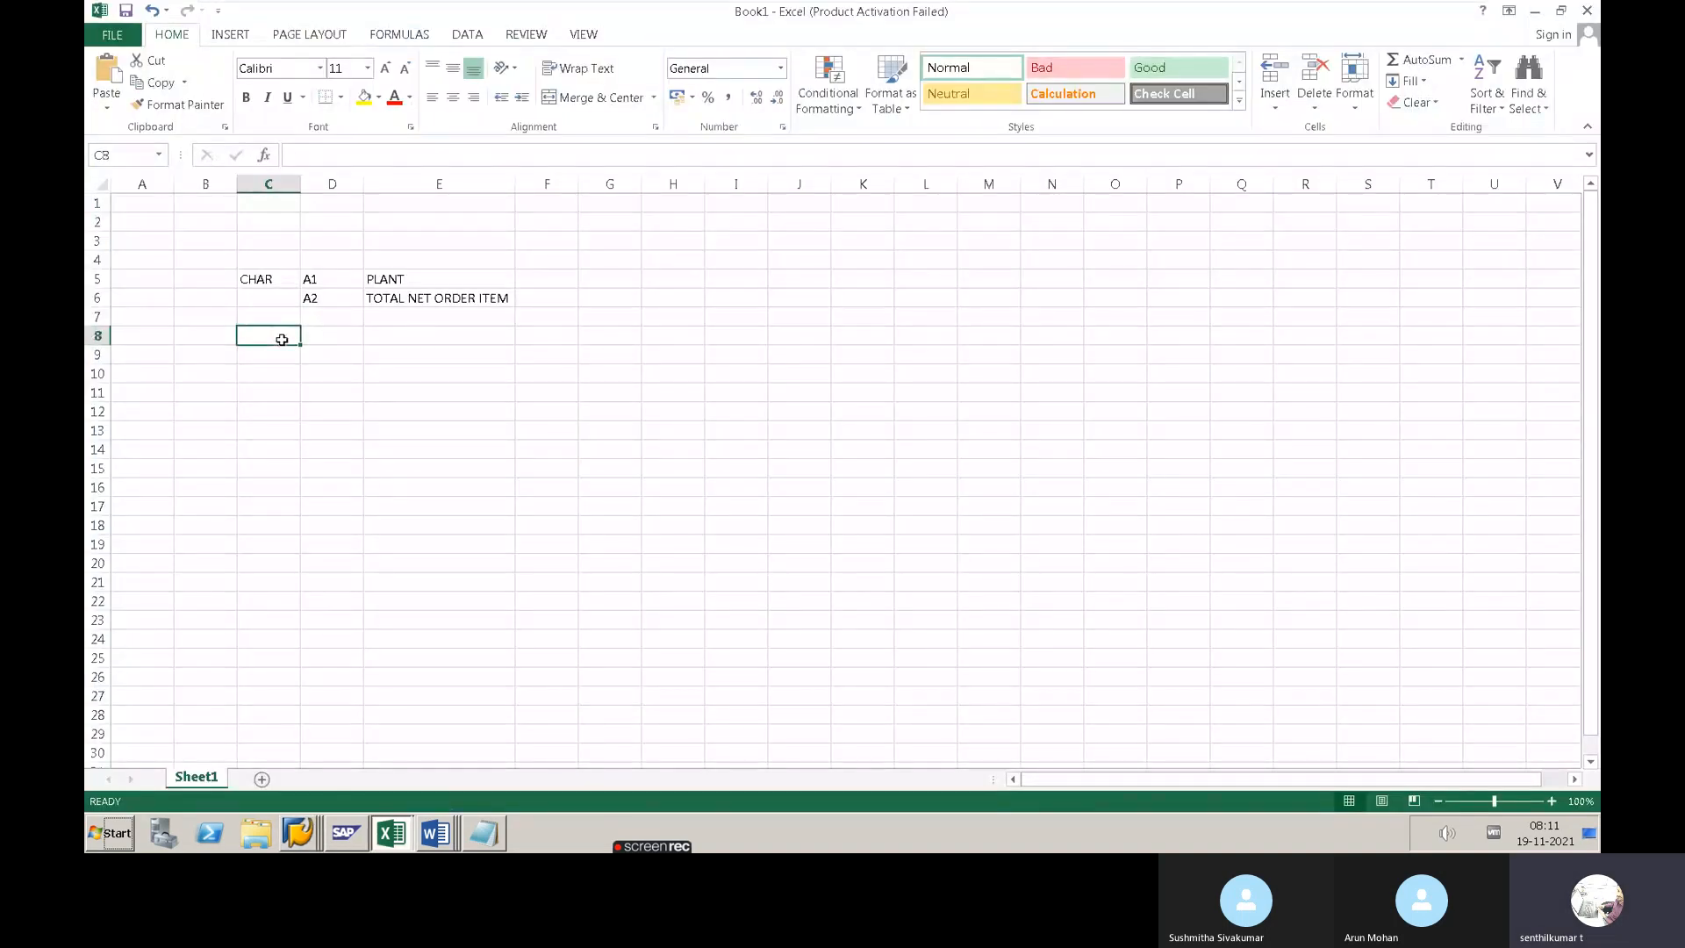
type("CLASSES")
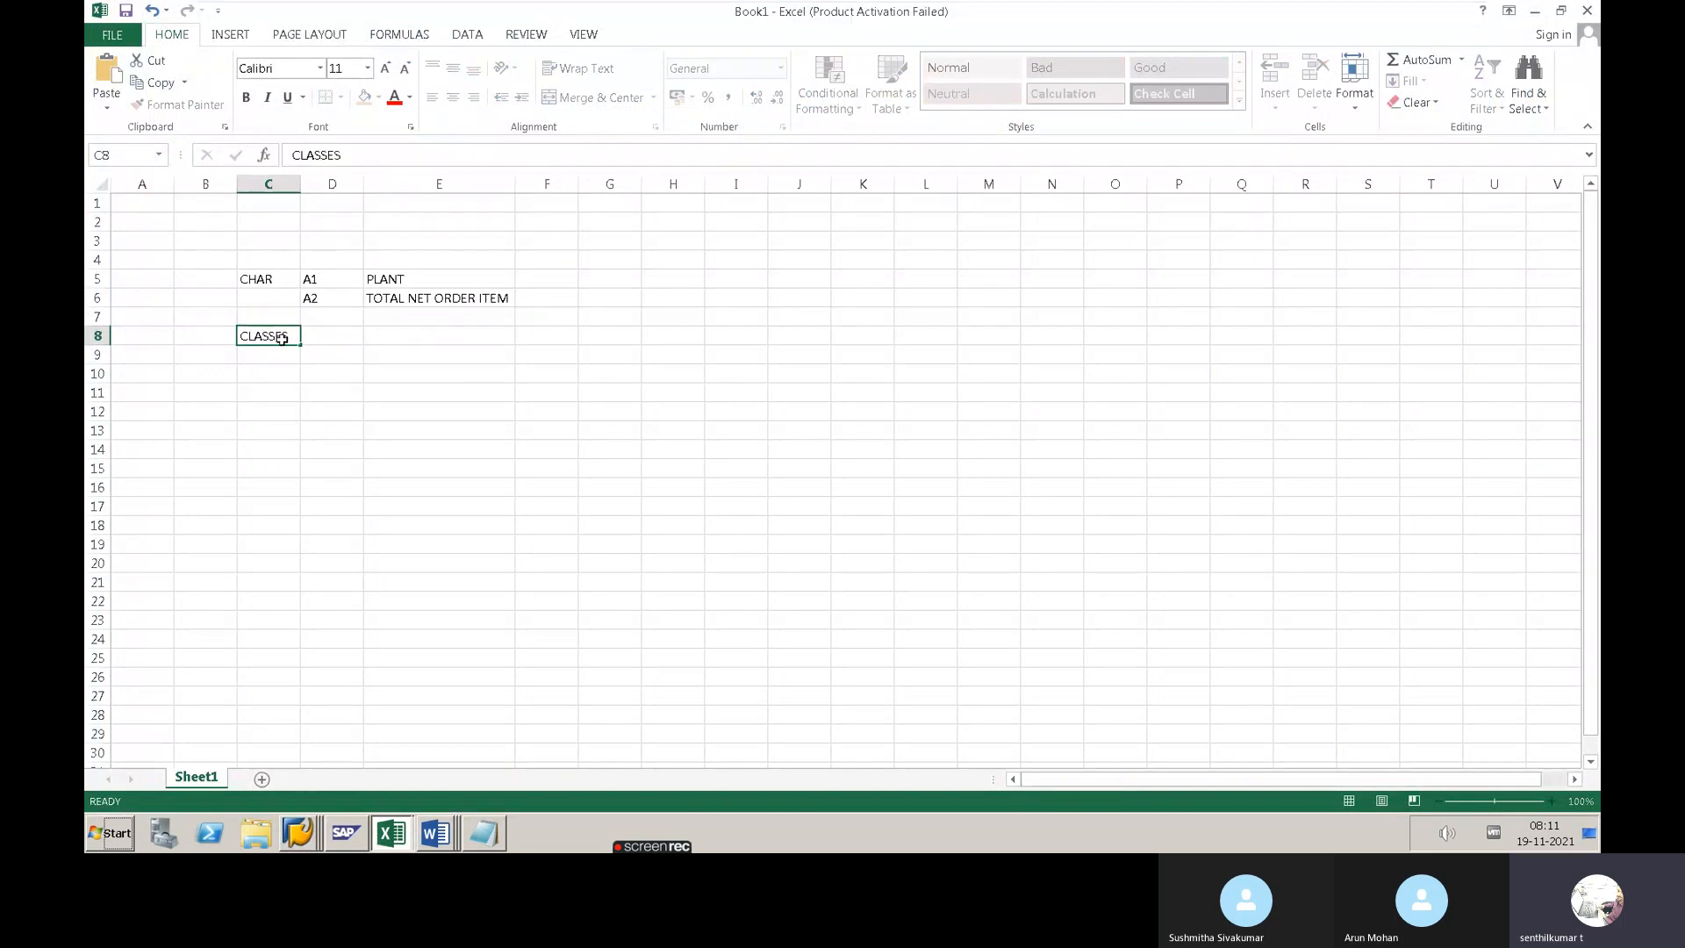
key("Tab")
type("A6")
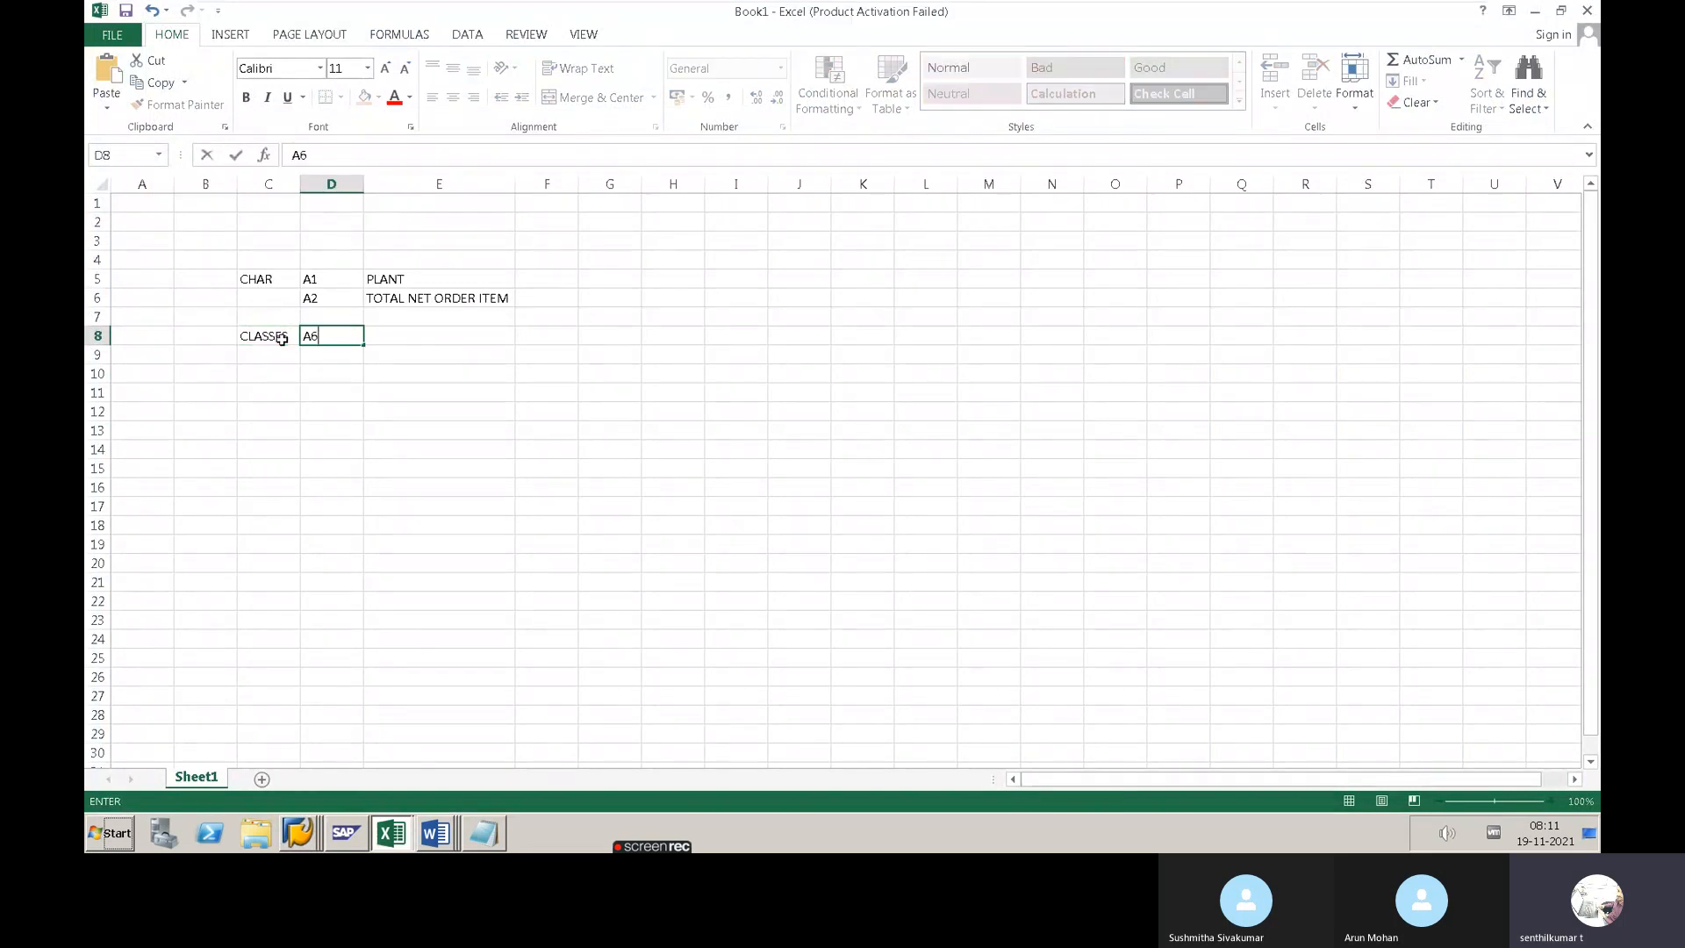
key("Return")
key("Return")
key("alt+Tab")
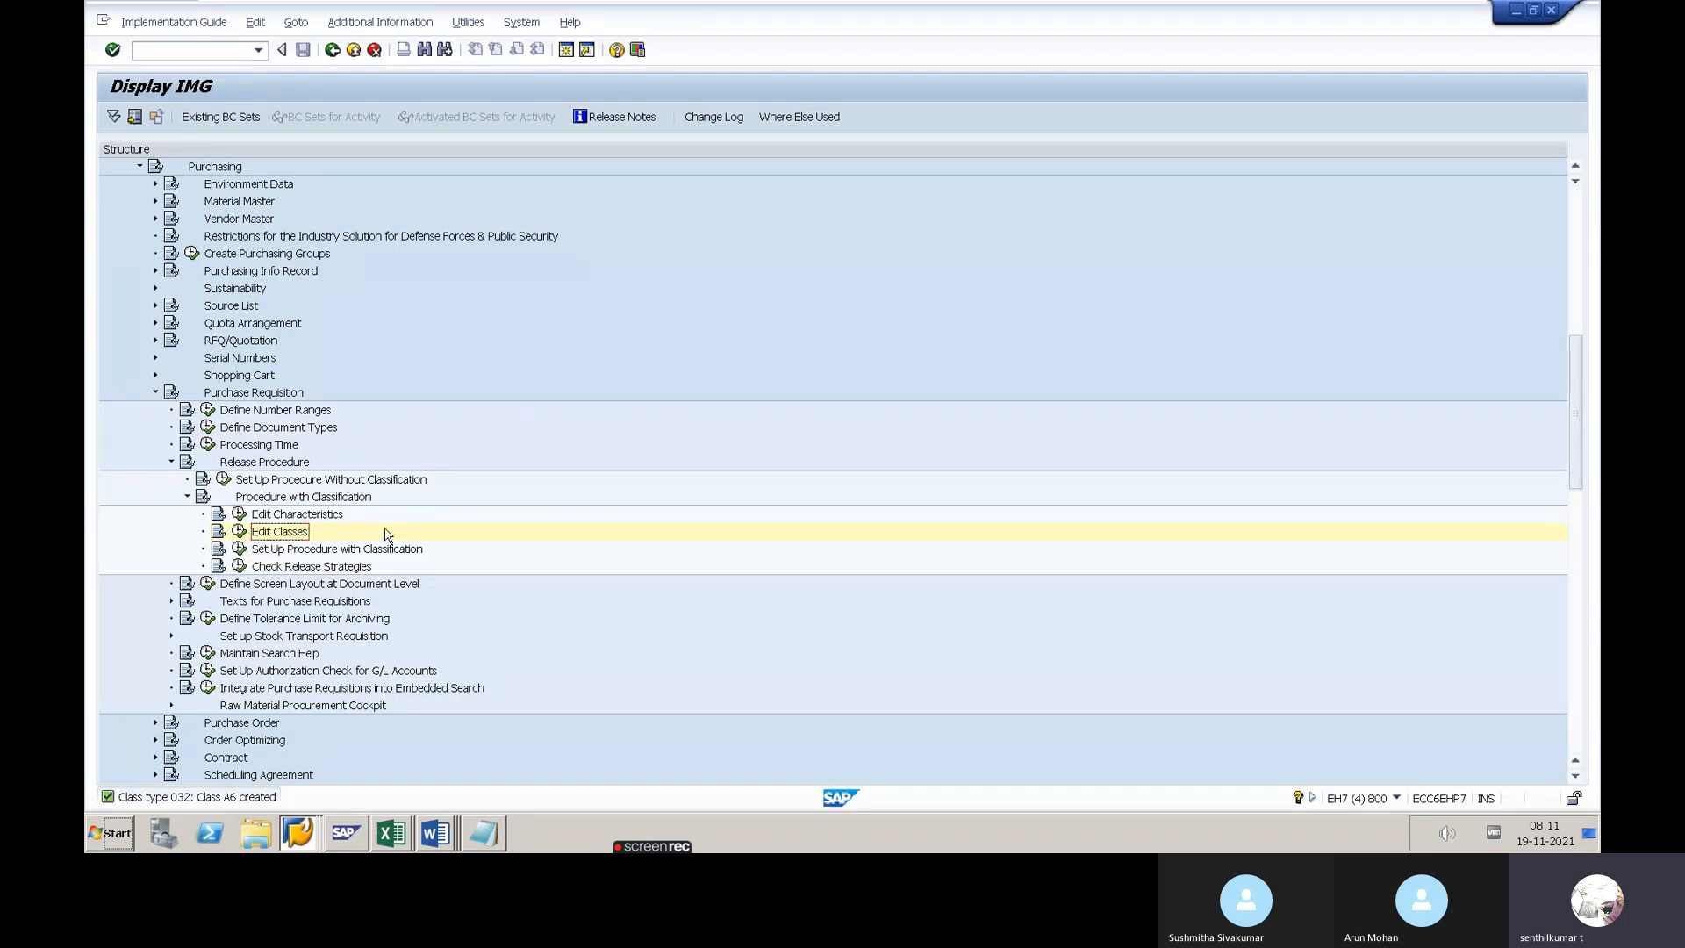
Open the Release Groups activity from Set Up Procedure with Classification for purchase requisitions
left_click(244, 556)
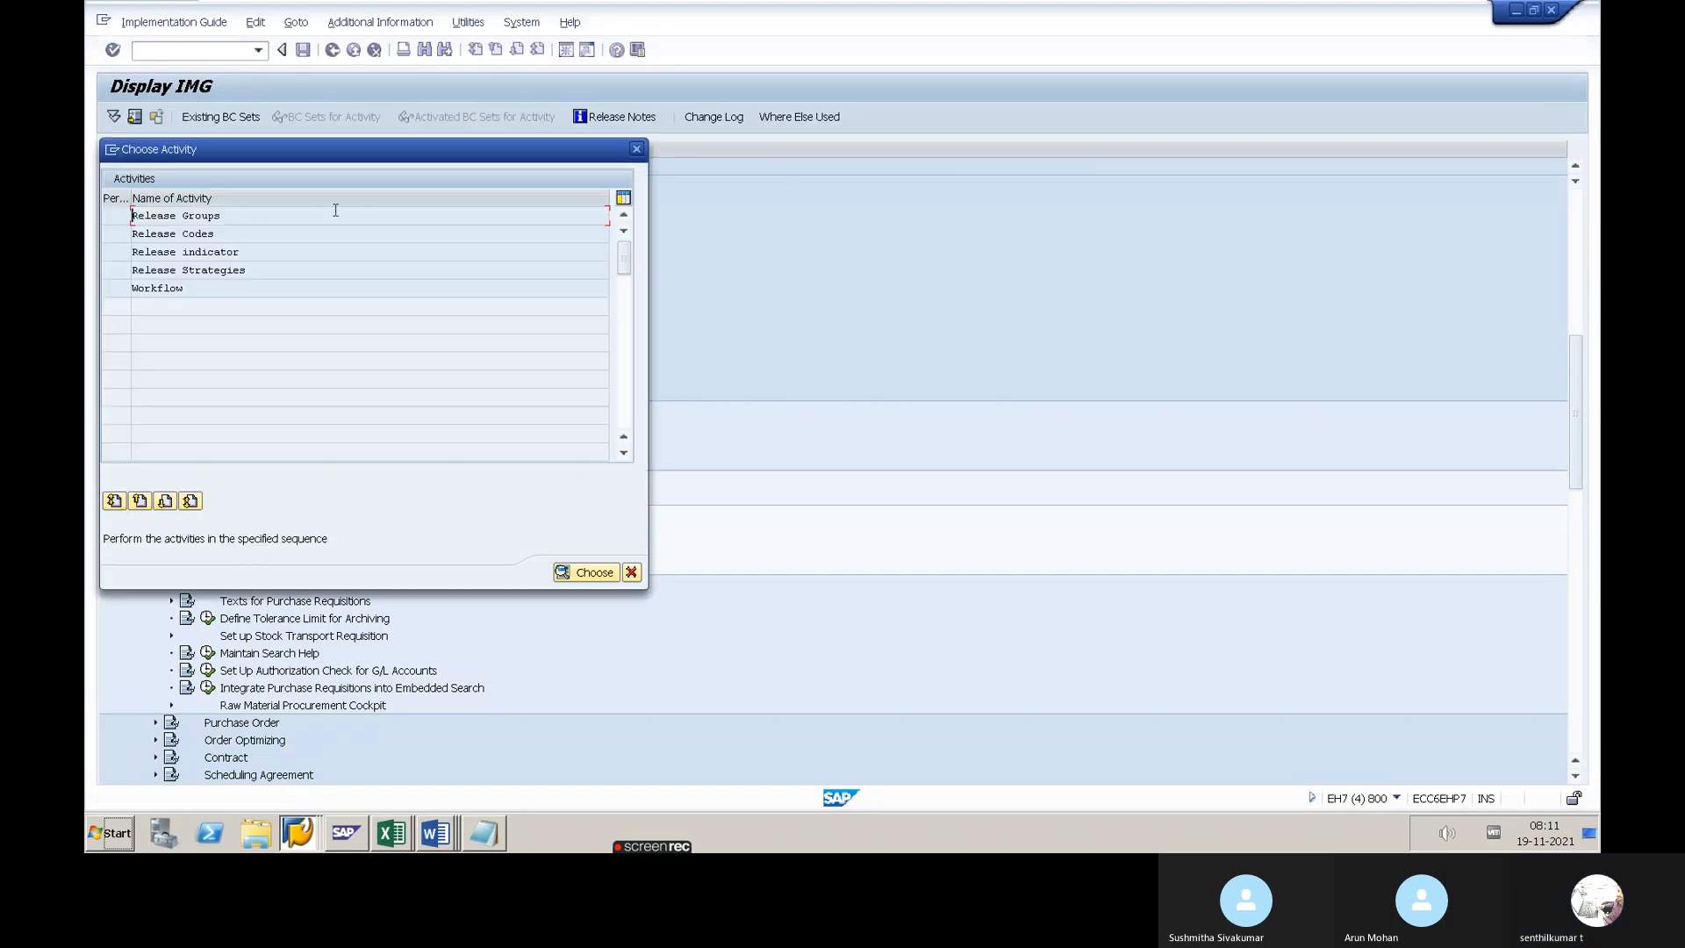
left_click_drag(312, 158, 597, 182)
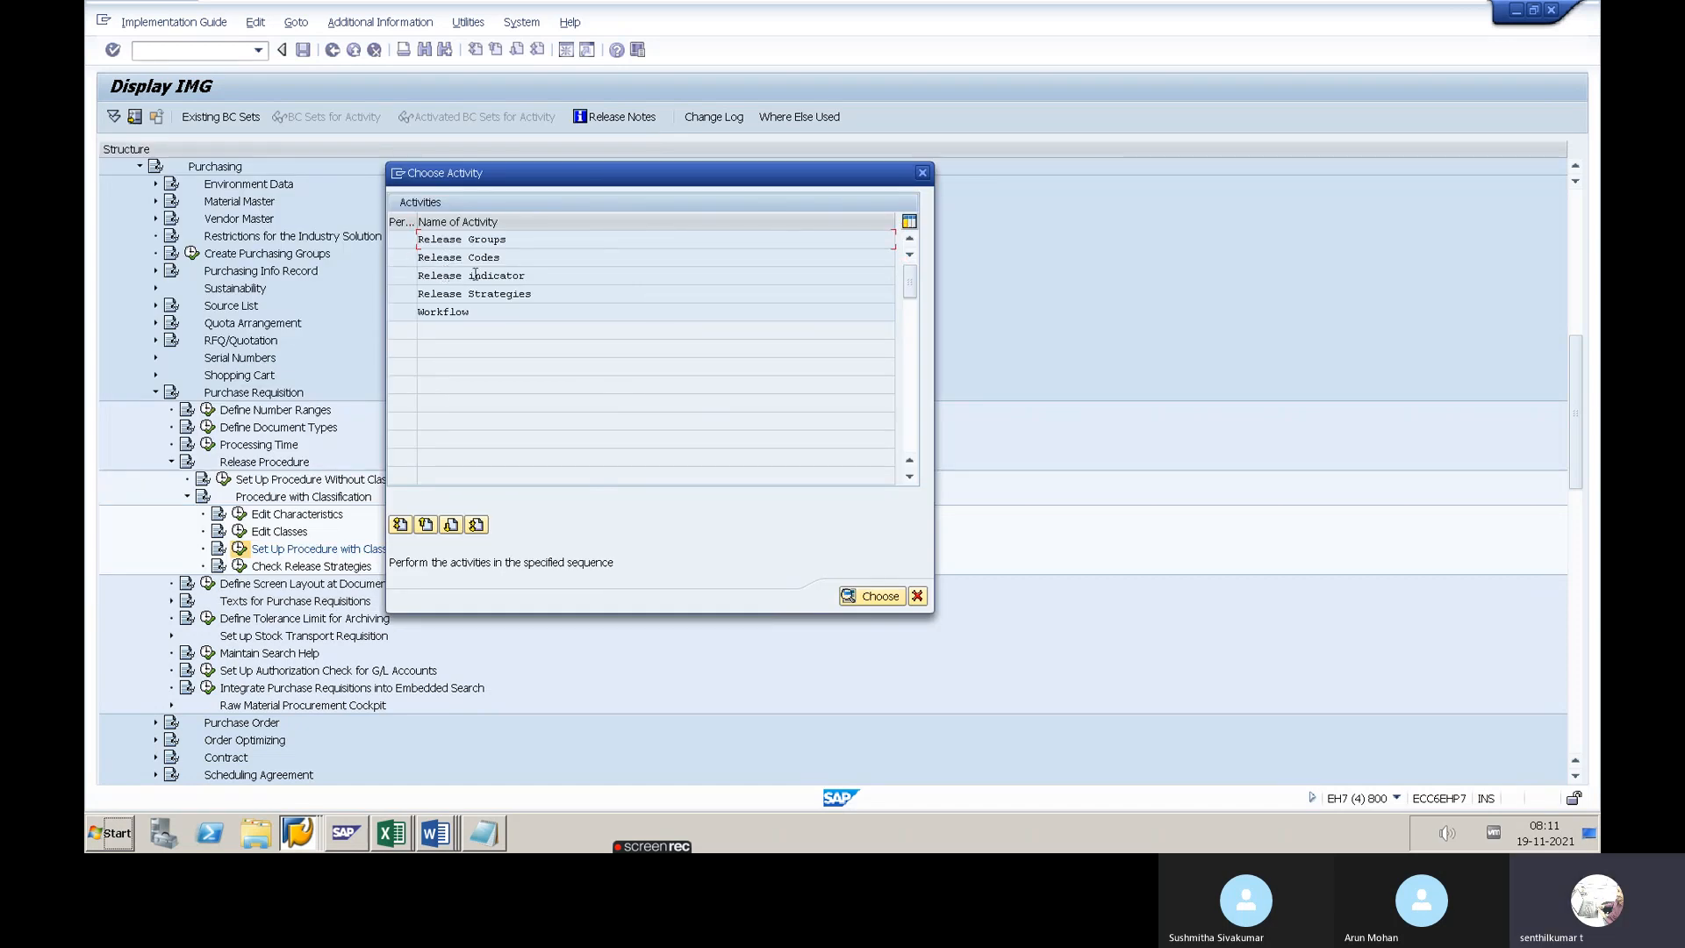
left_click_drag(468, 313, 415, 306)
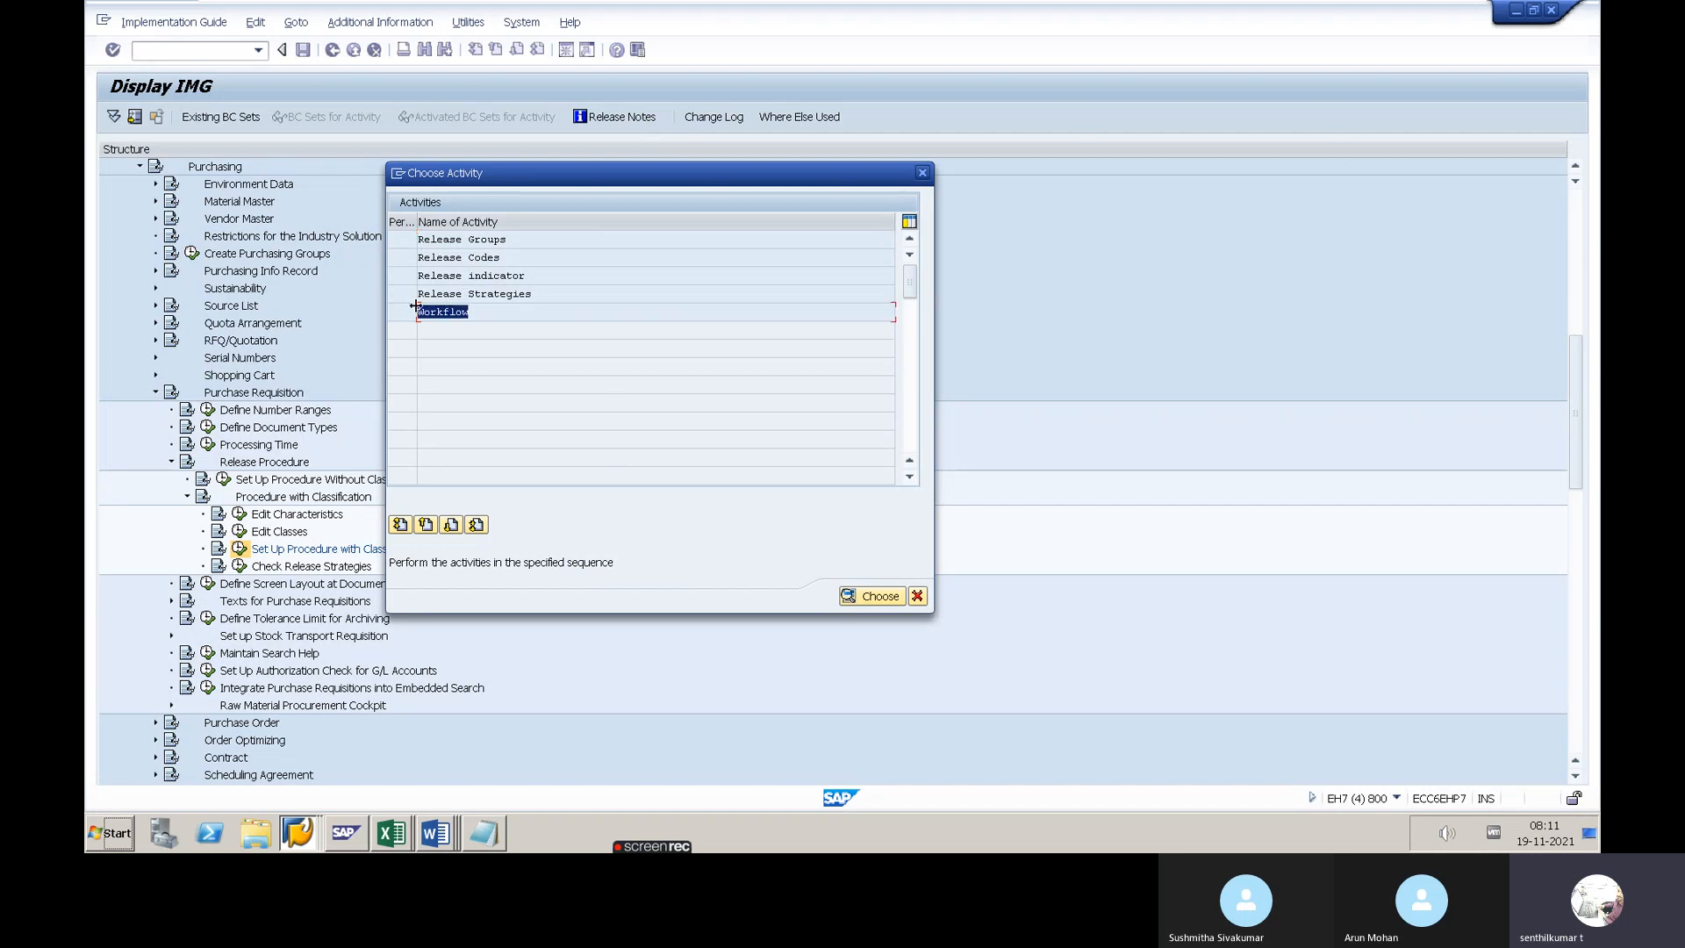
left_click(471, 313)
double_click(448, 240)
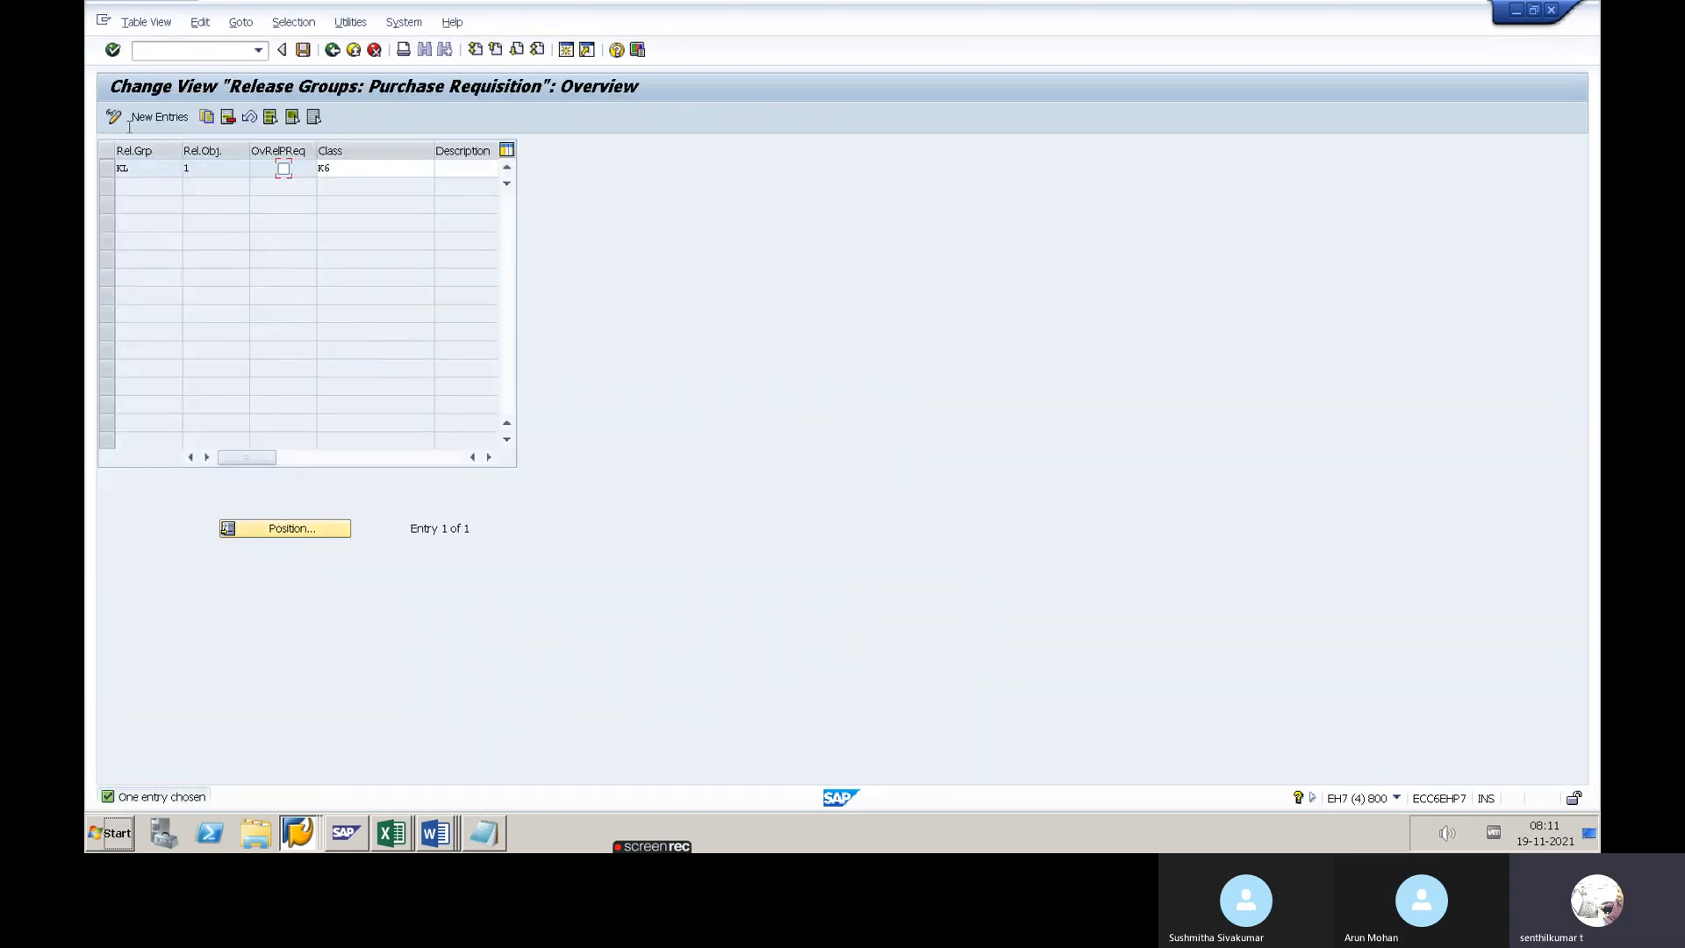
Delete the existing release group KL assigned to class K6
left_click(110, 169)
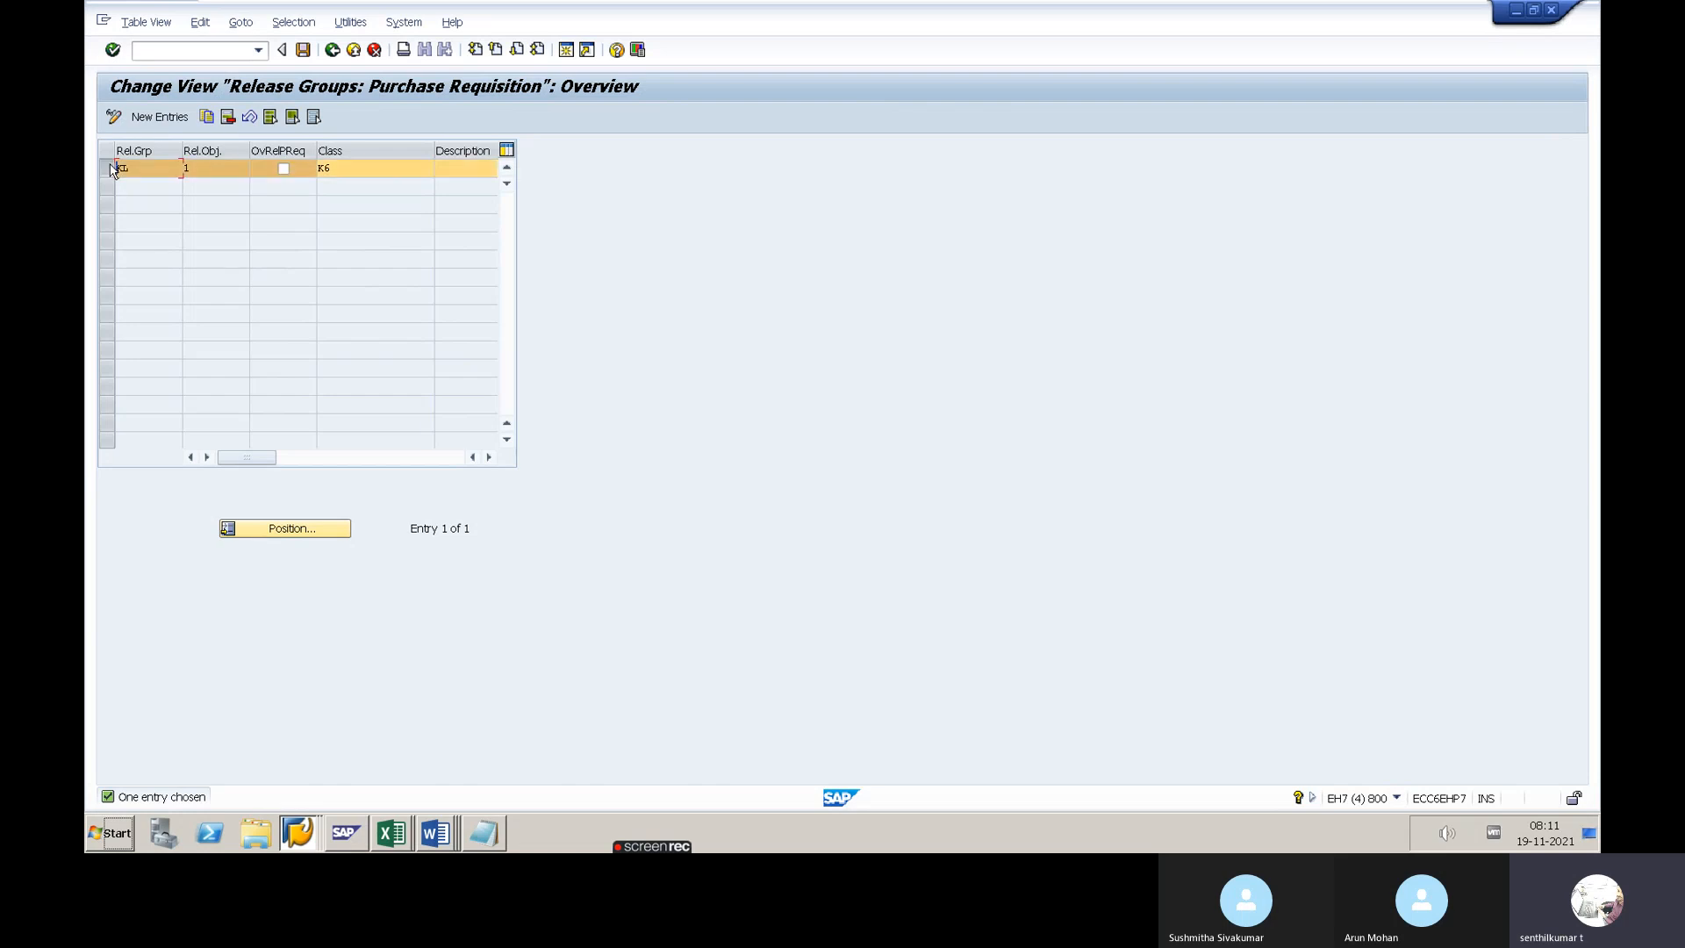
left_click(303, 49)
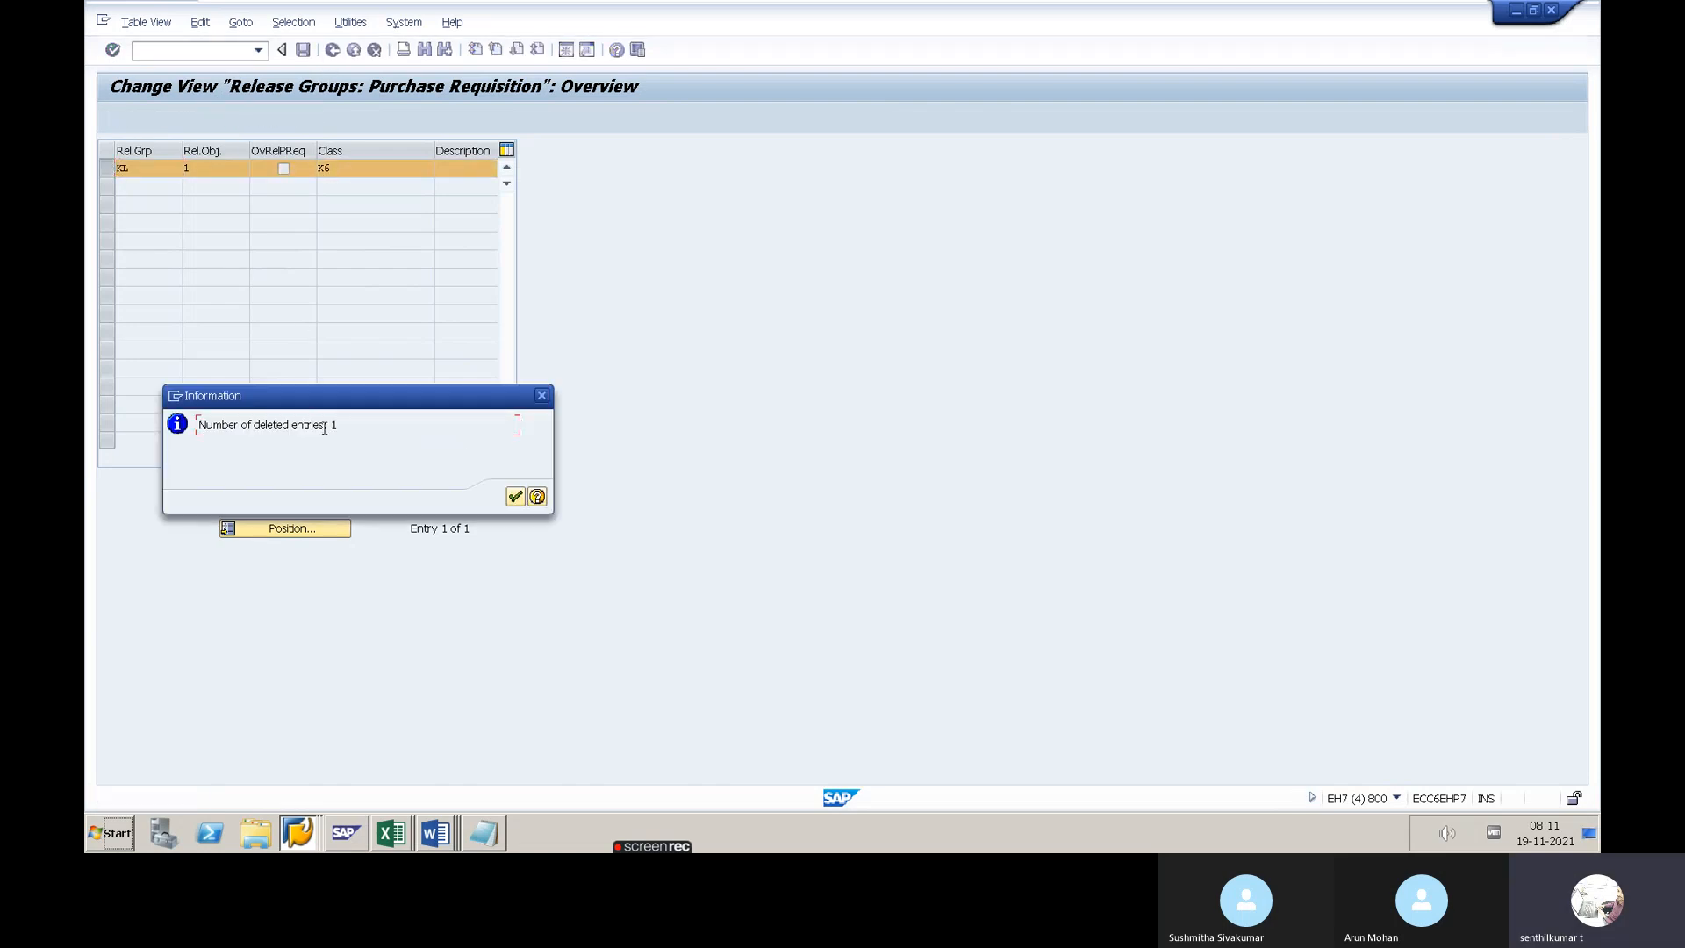
left_click(515, 496)
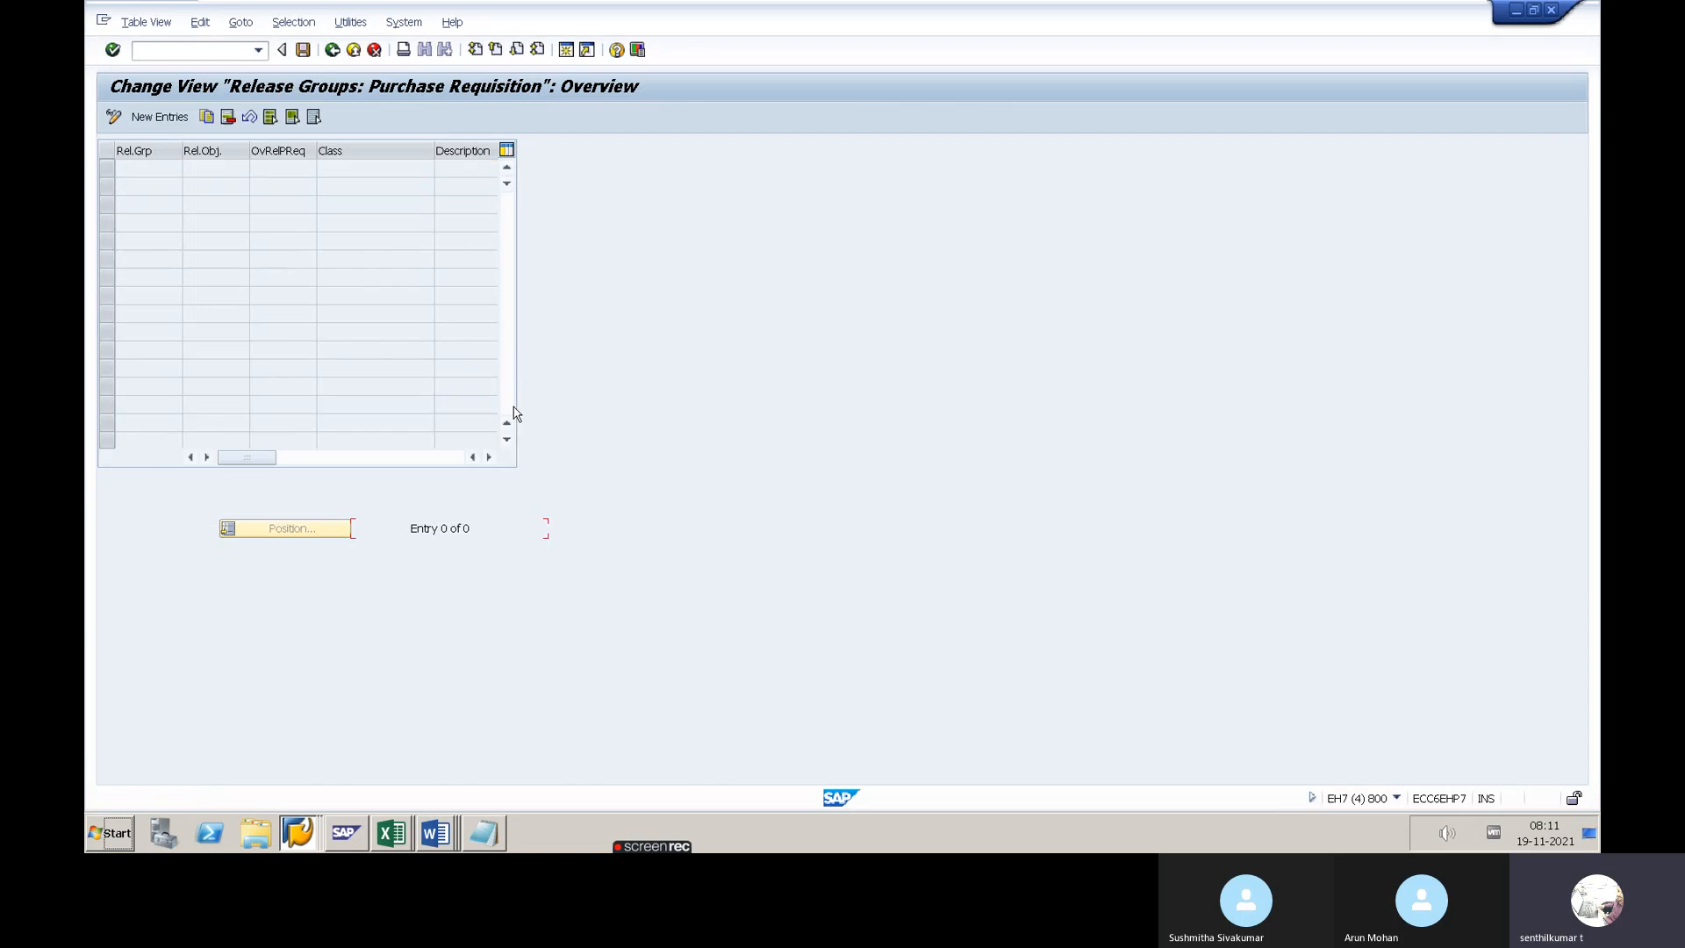
Add a new release group 55 with class A6, checking the class name in the Excel notes
left_click(147, 119)
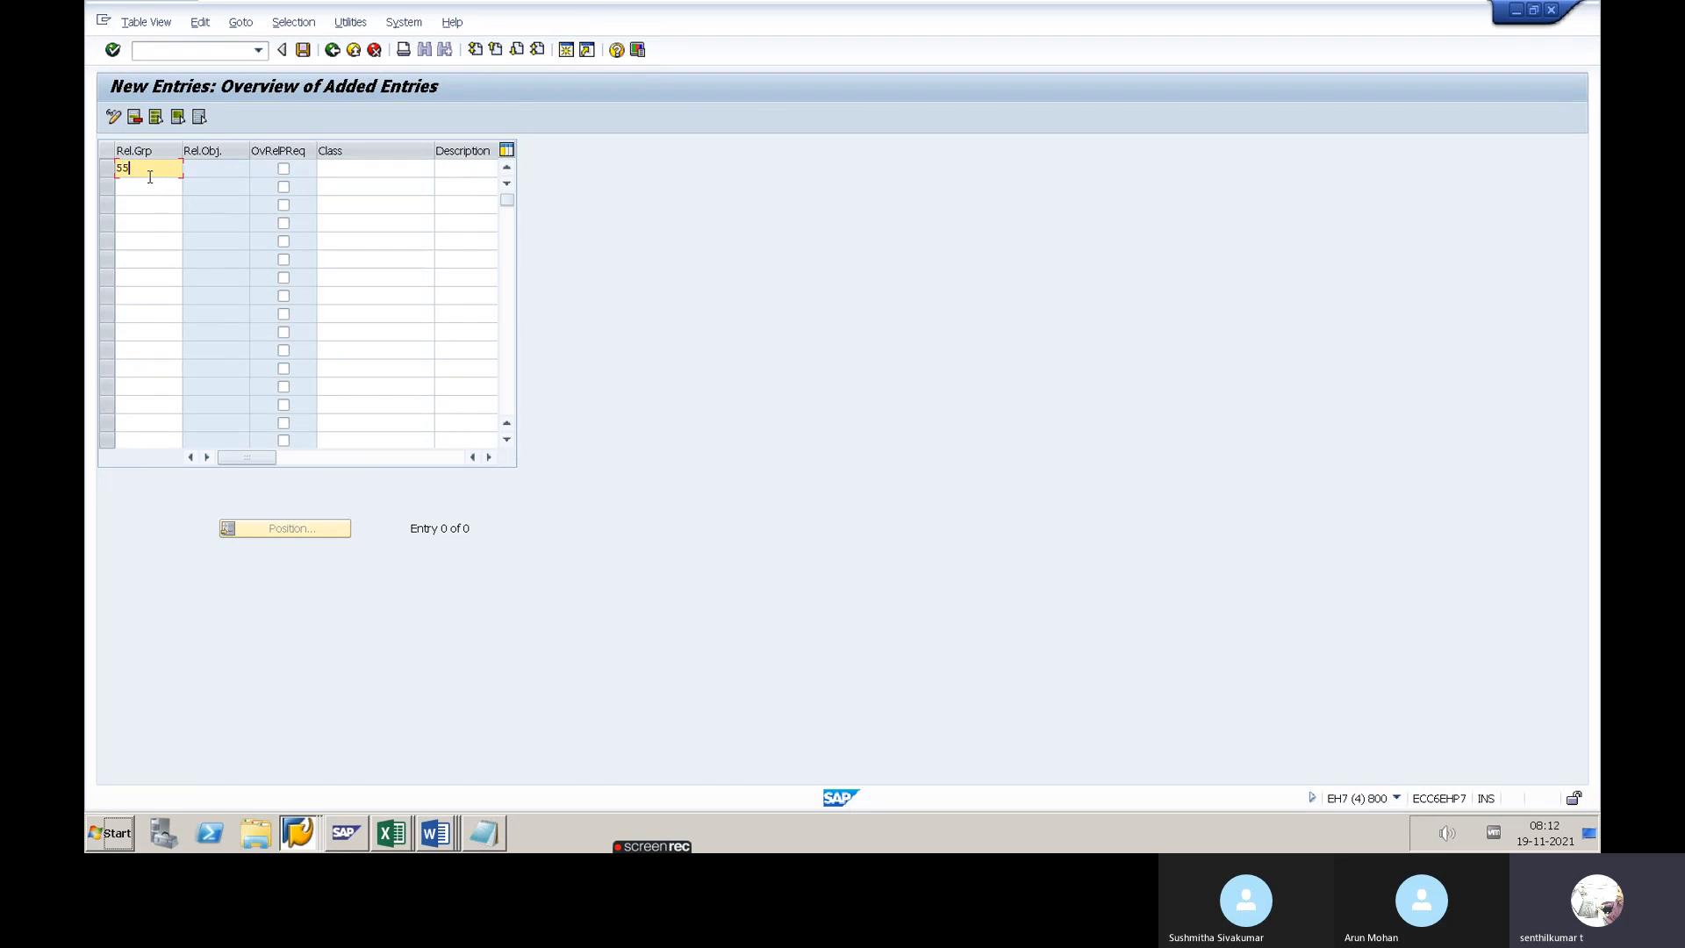
key("Tab")
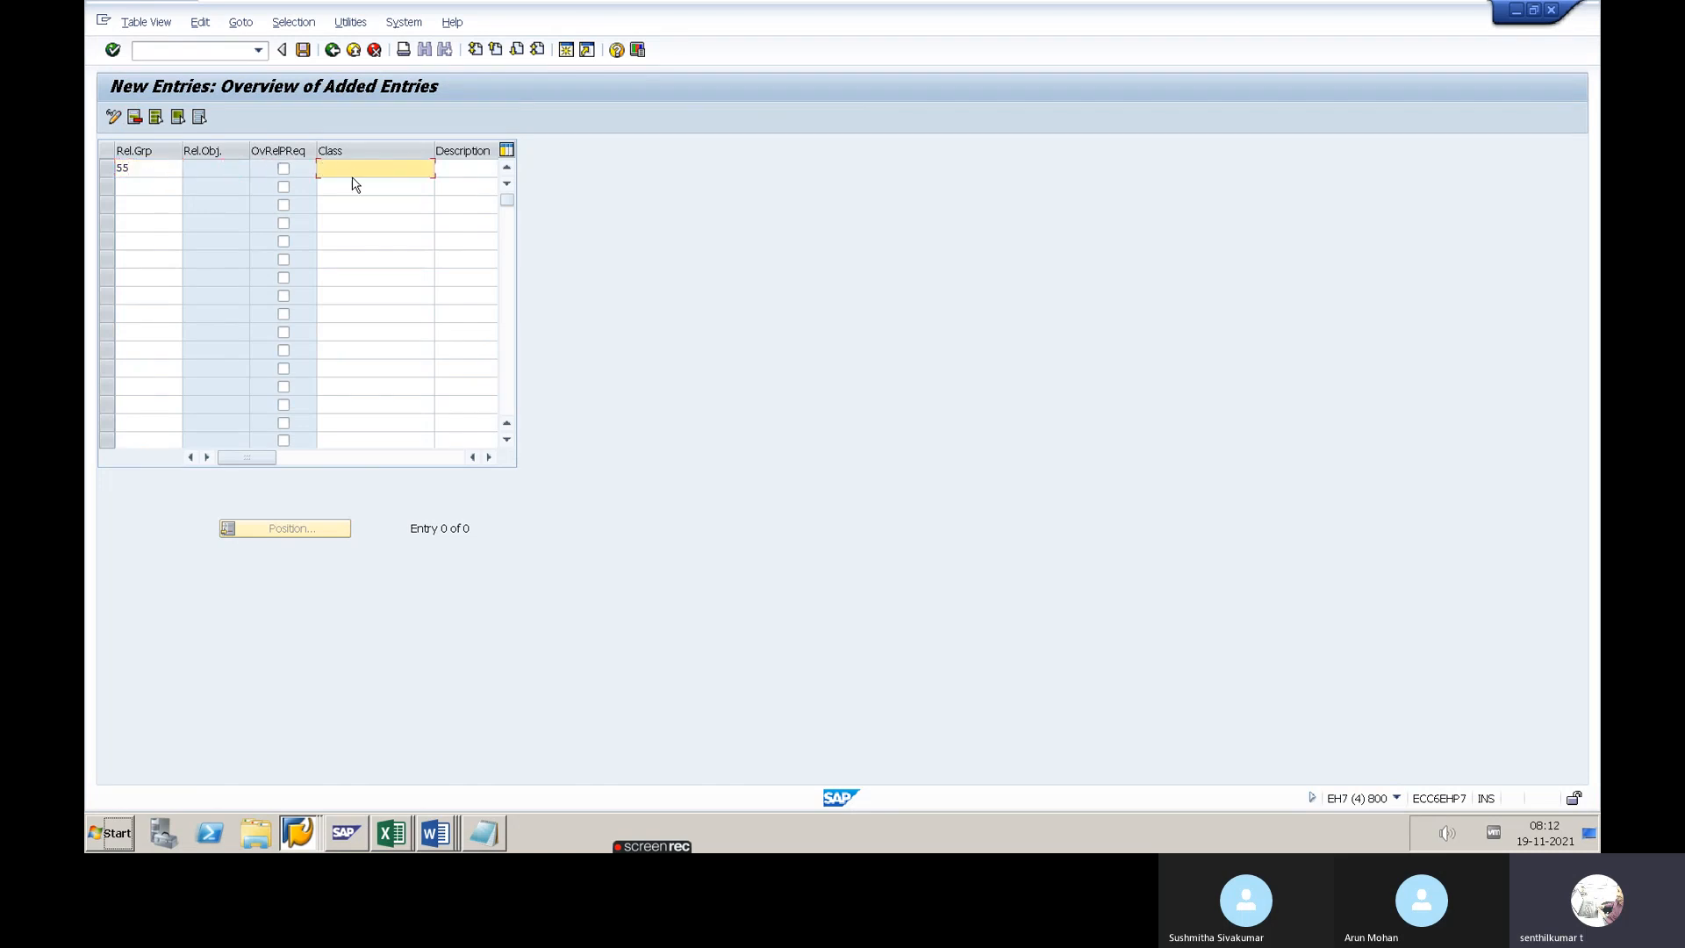
key("alt+Tab")
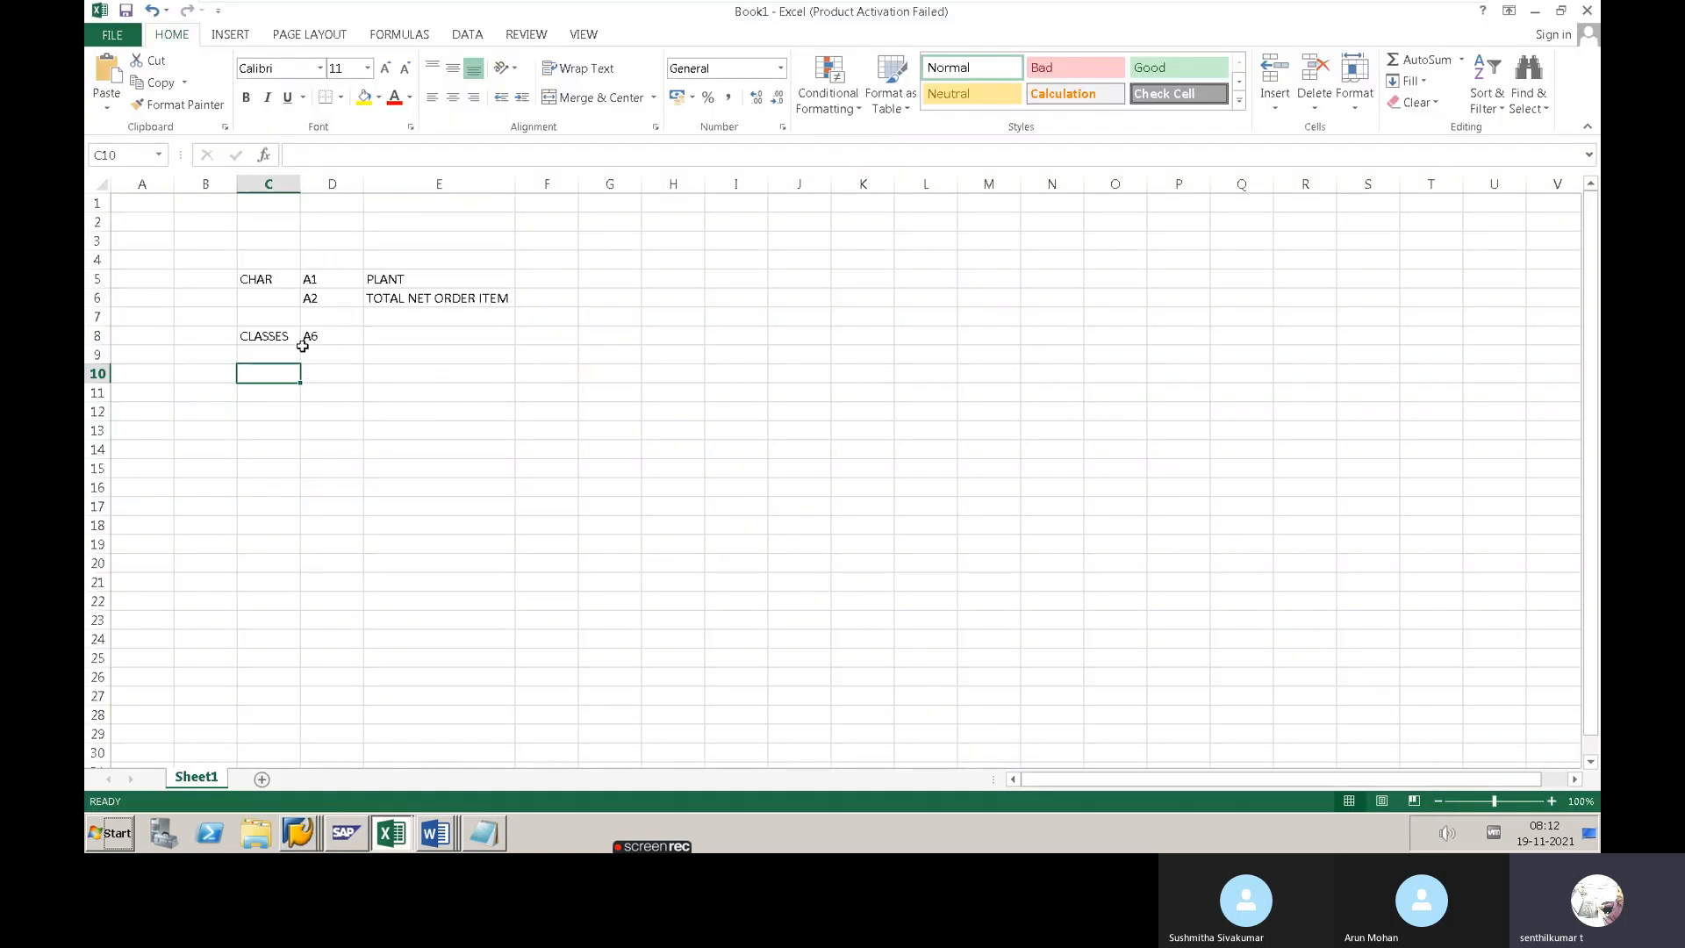
left_click(307, 338)
key("alt+Tab")
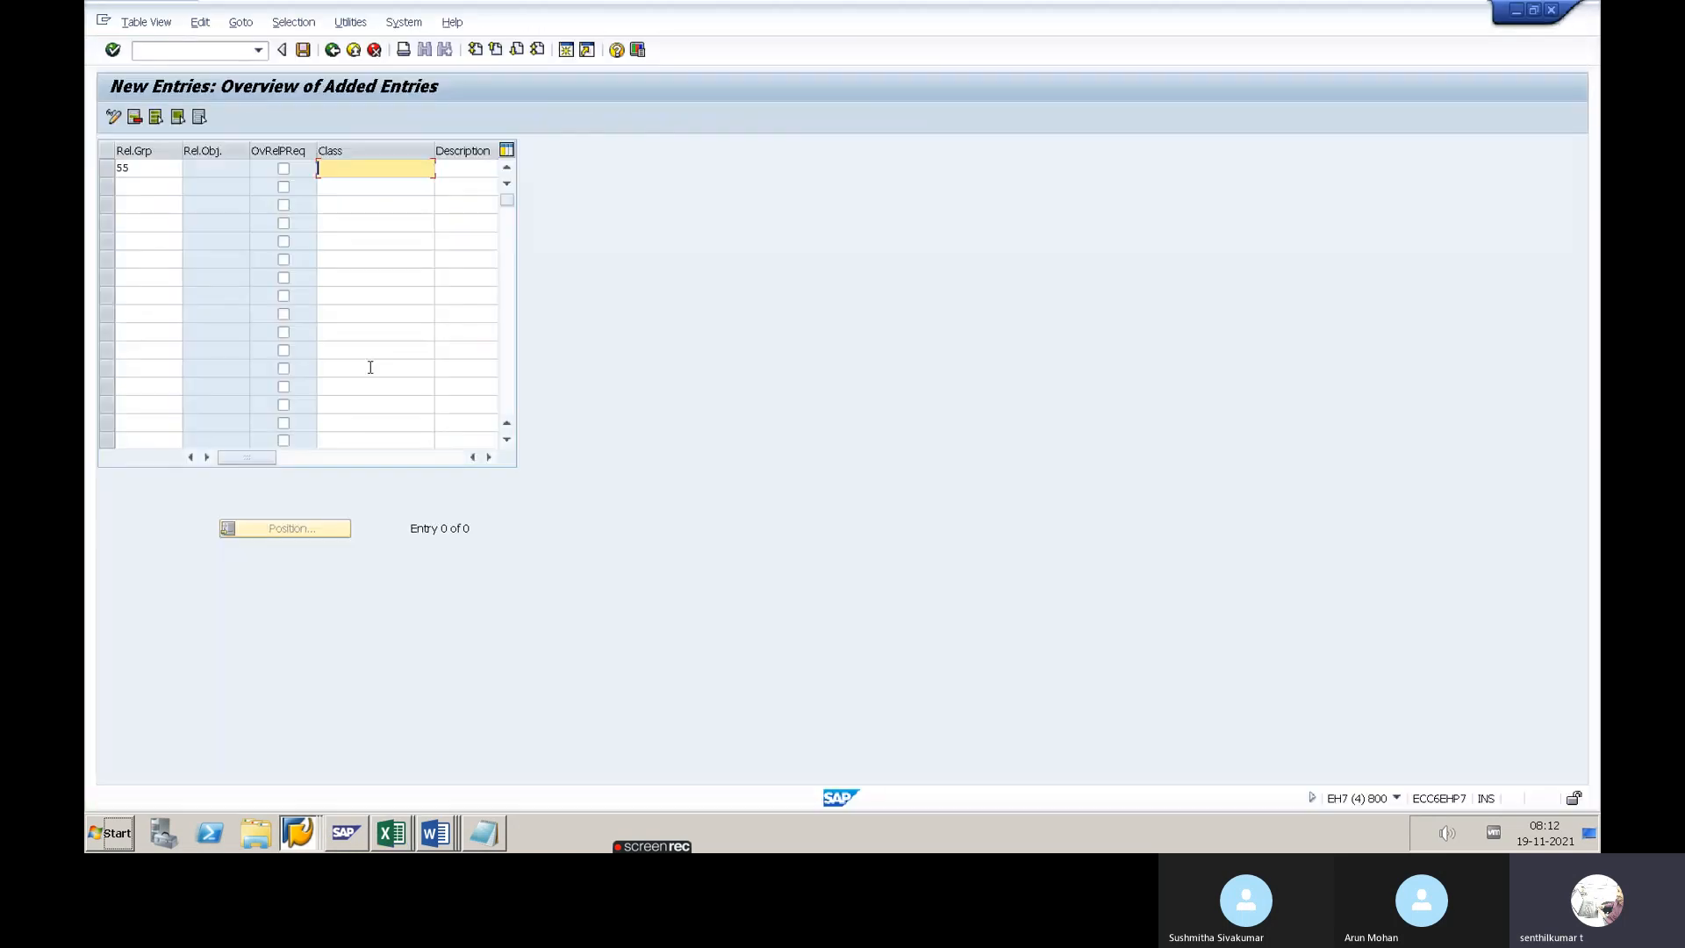
type("A6")
key("Return")
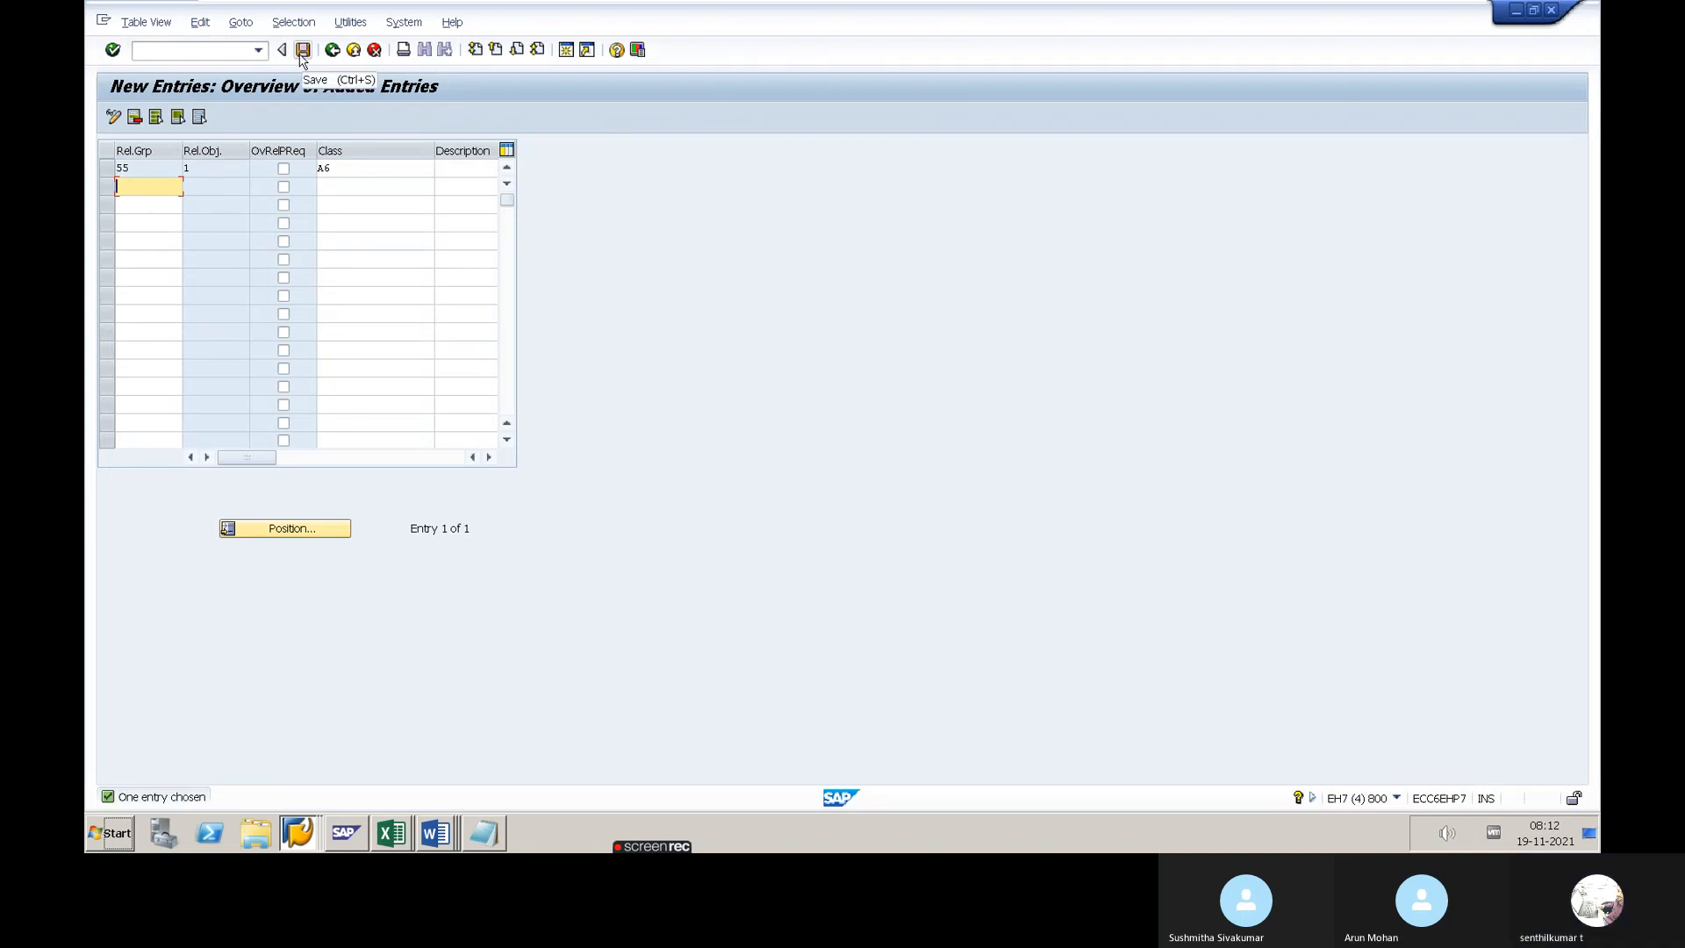
Save the new release group under the ABC ENTERPRISES customizing request chosen from the own requests
left_click(303, 51)
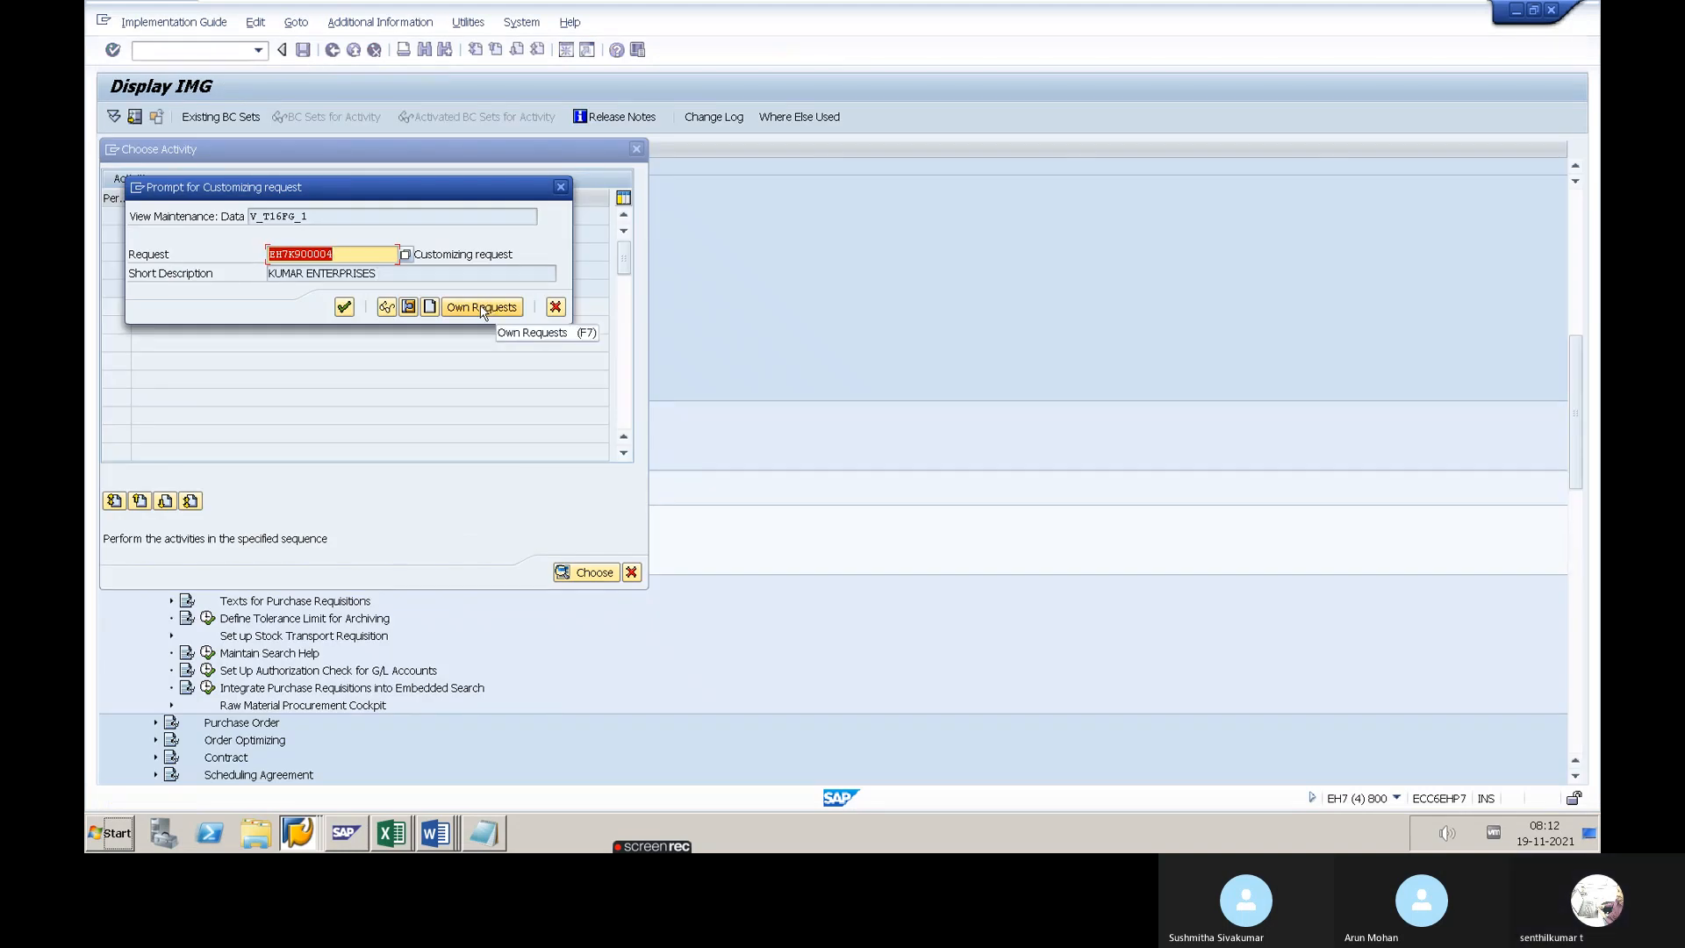
left_click(481, 309)
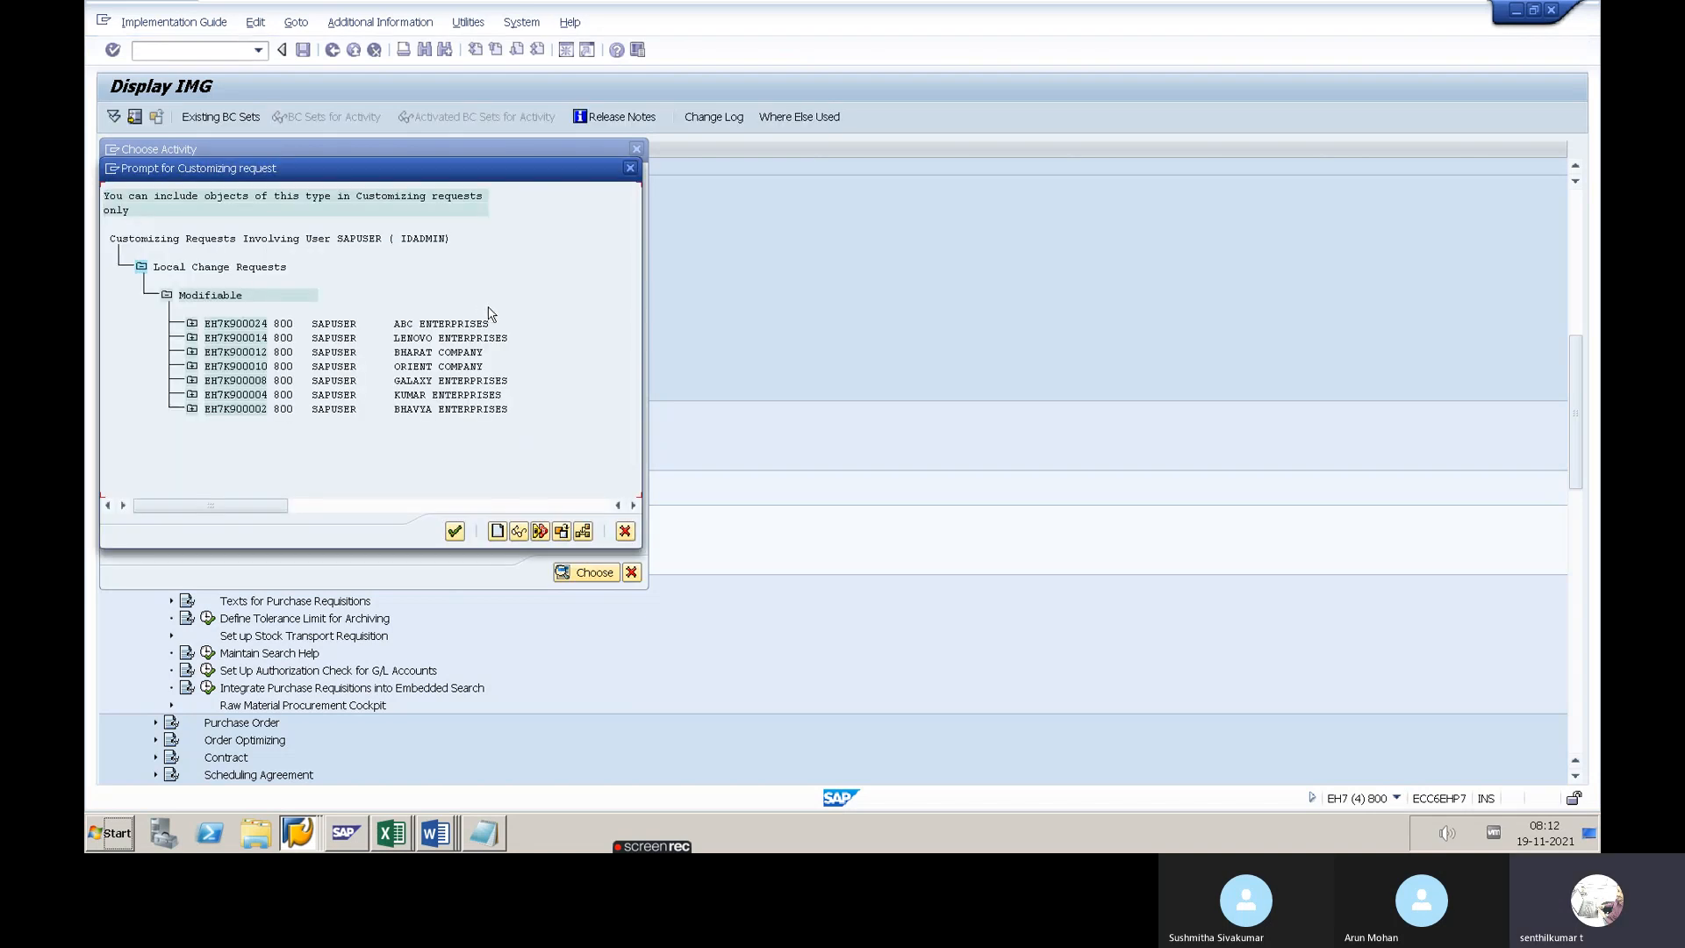
double_click(334, 326)
left_click(345, 307)
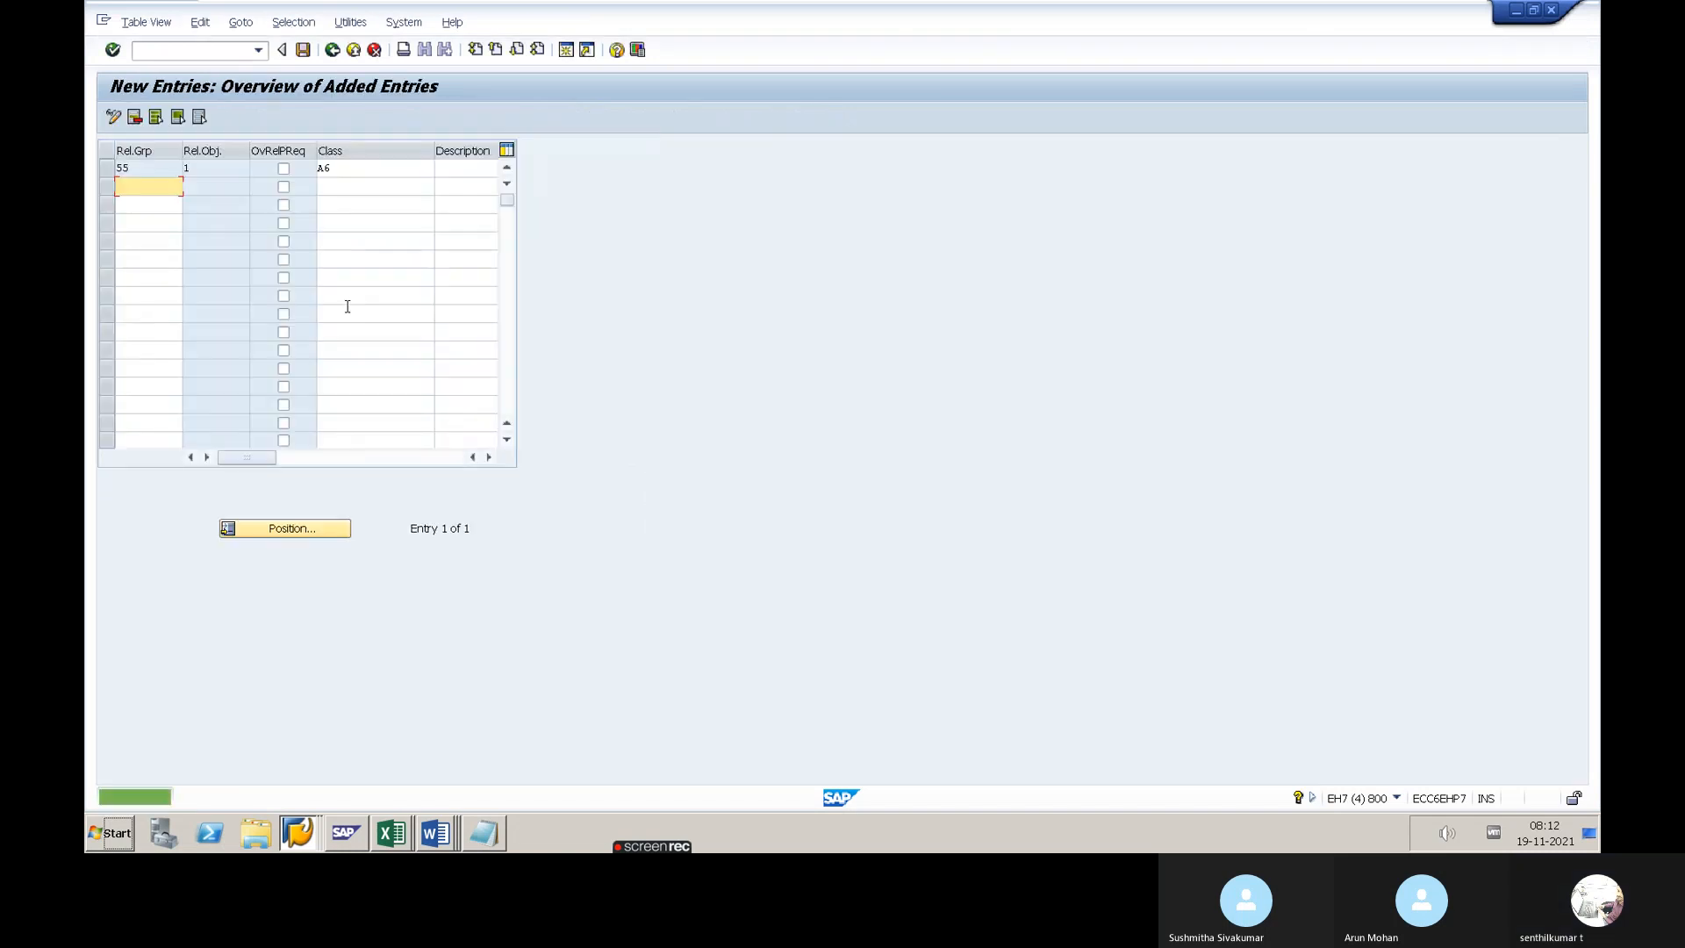
In the Excel notes, enter RELEASE GROUP in C10 with 55 beside it, and fit column C to the text
key("alt+Tab")
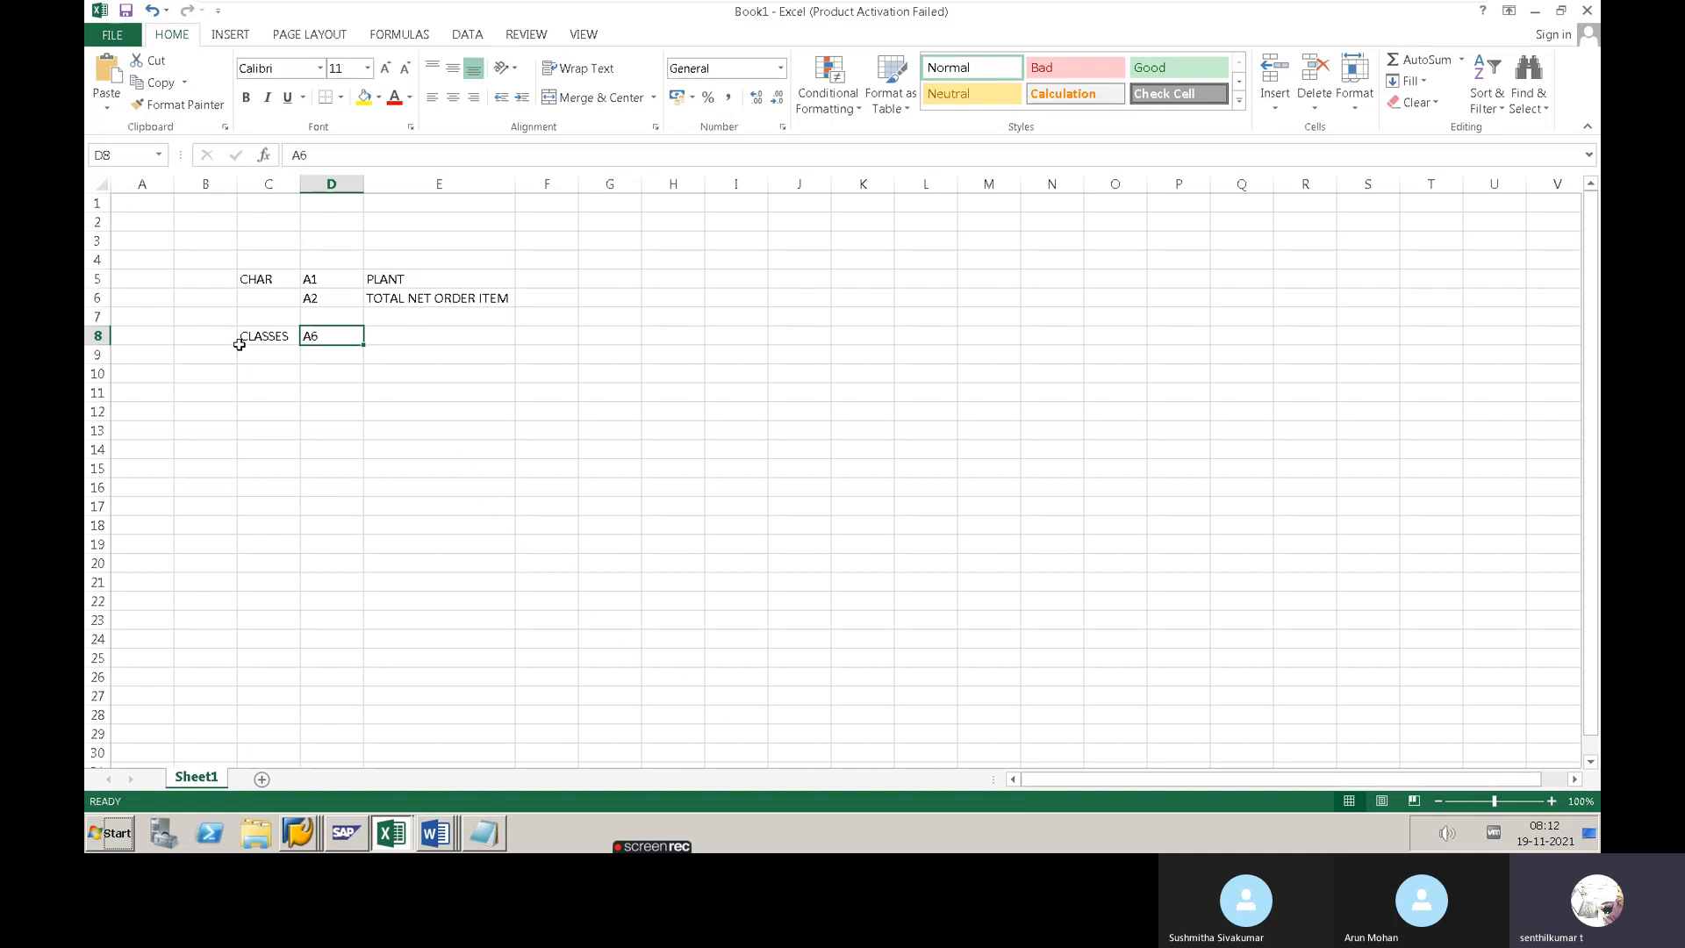
left_click(253, 377)
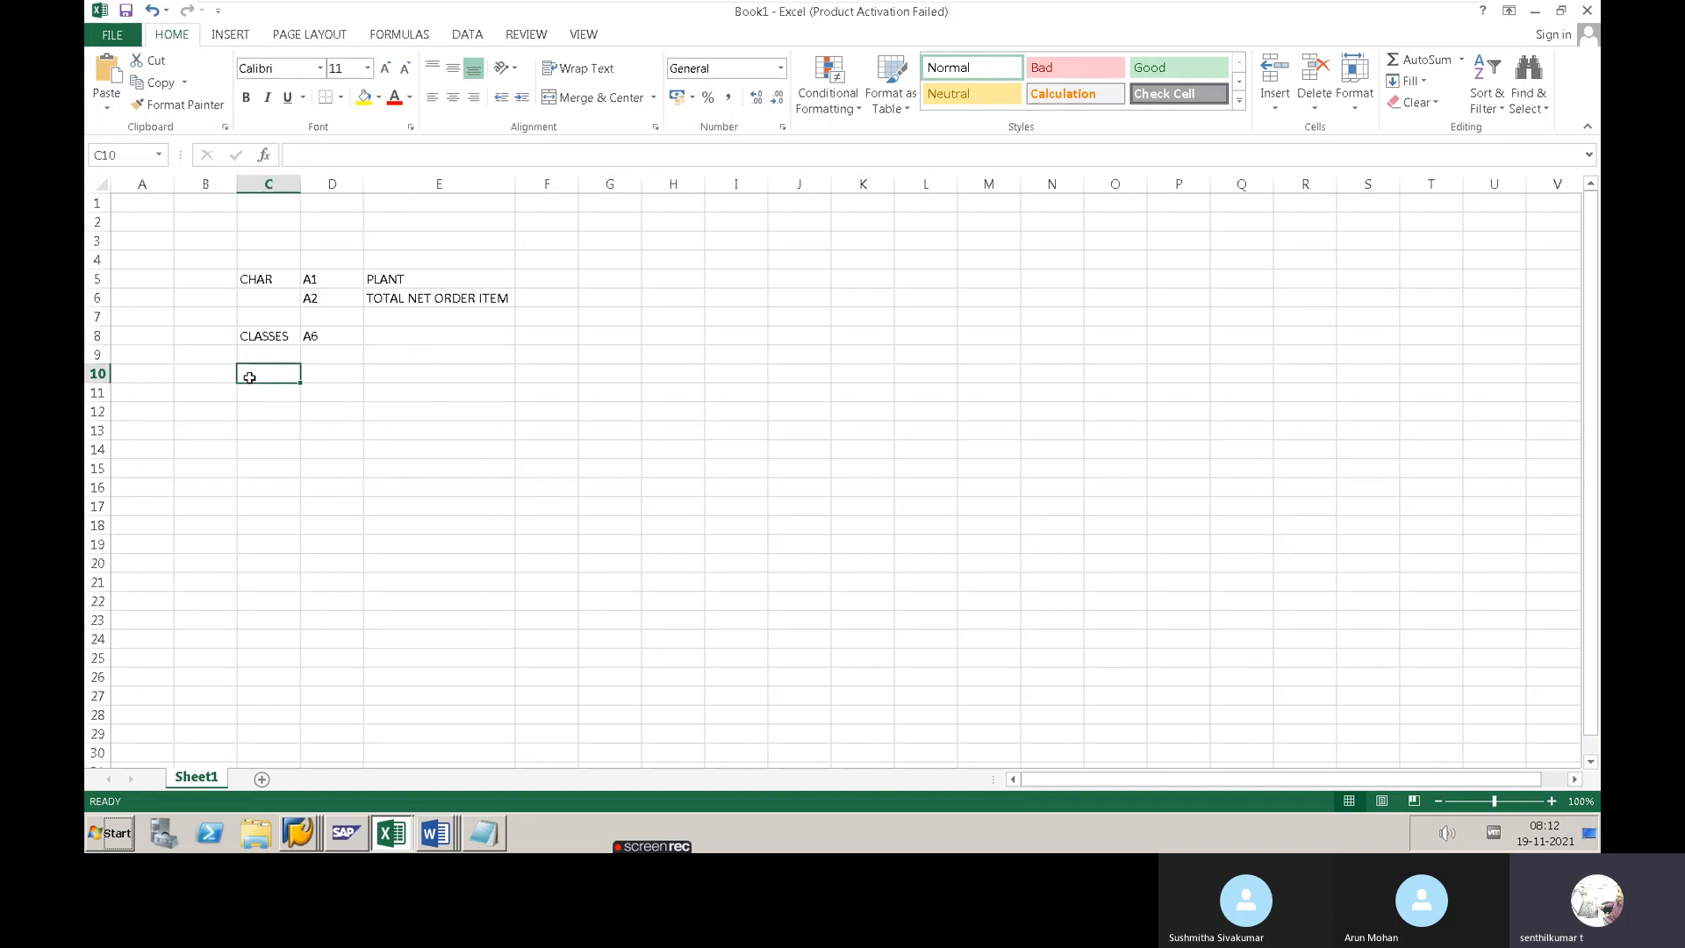
type("RELEASE GROUP")
left_click(251, 377)
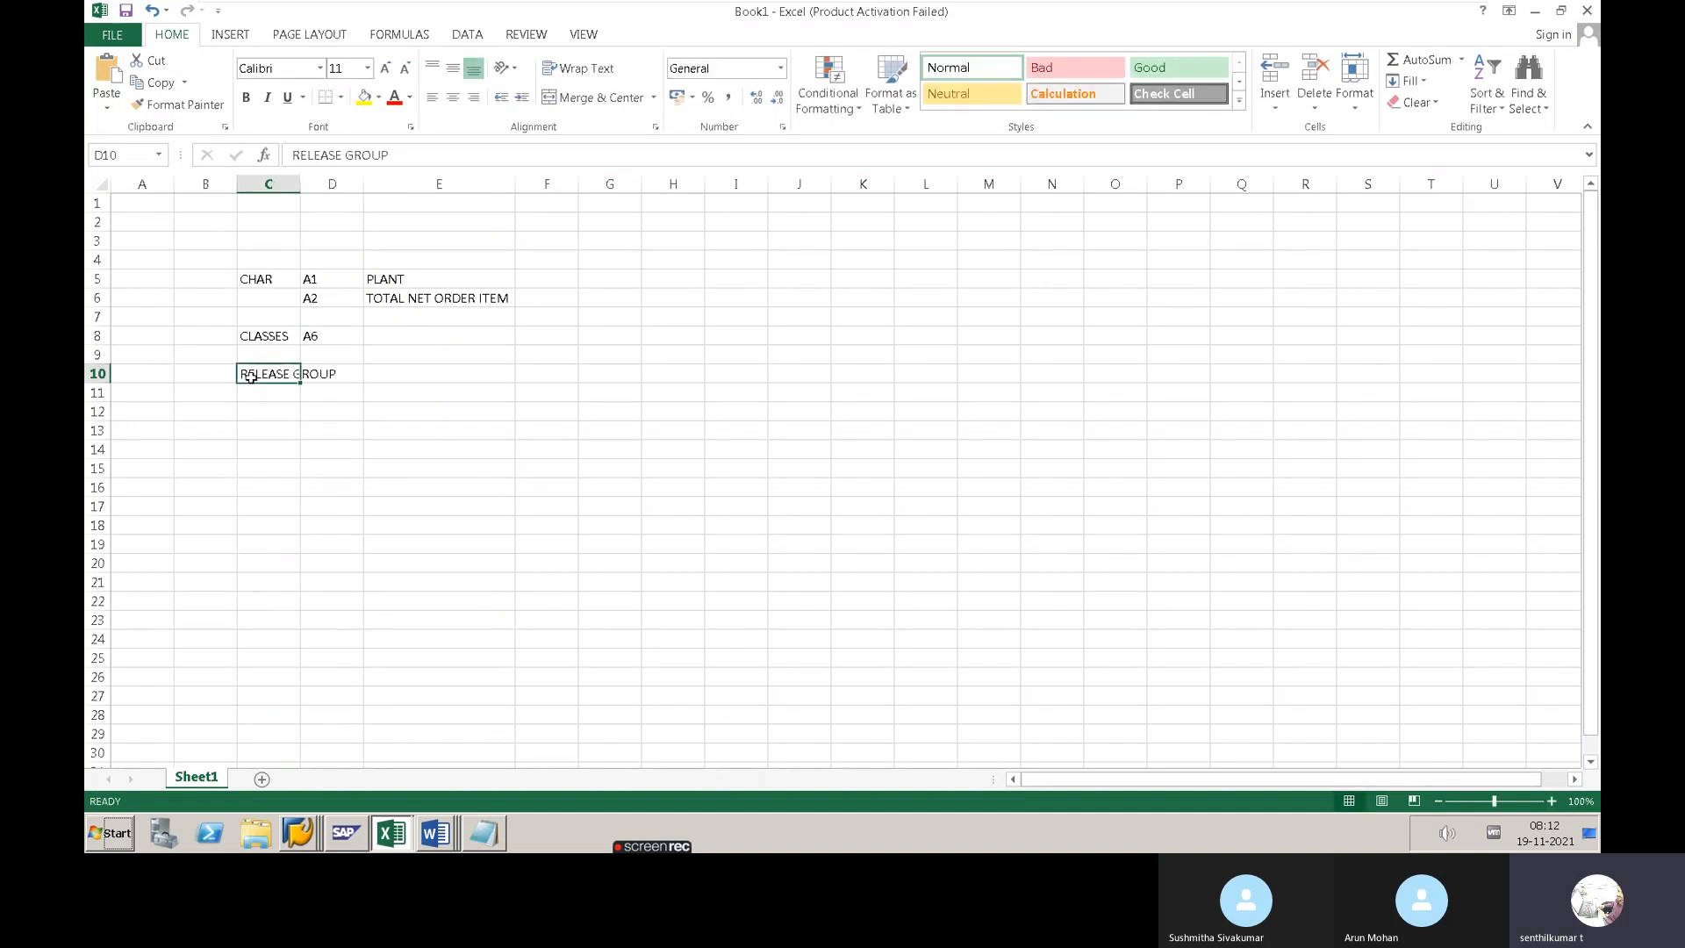
key("alt+h")
key("o")
key("i")
key("Right")
type("55")
key("Return")
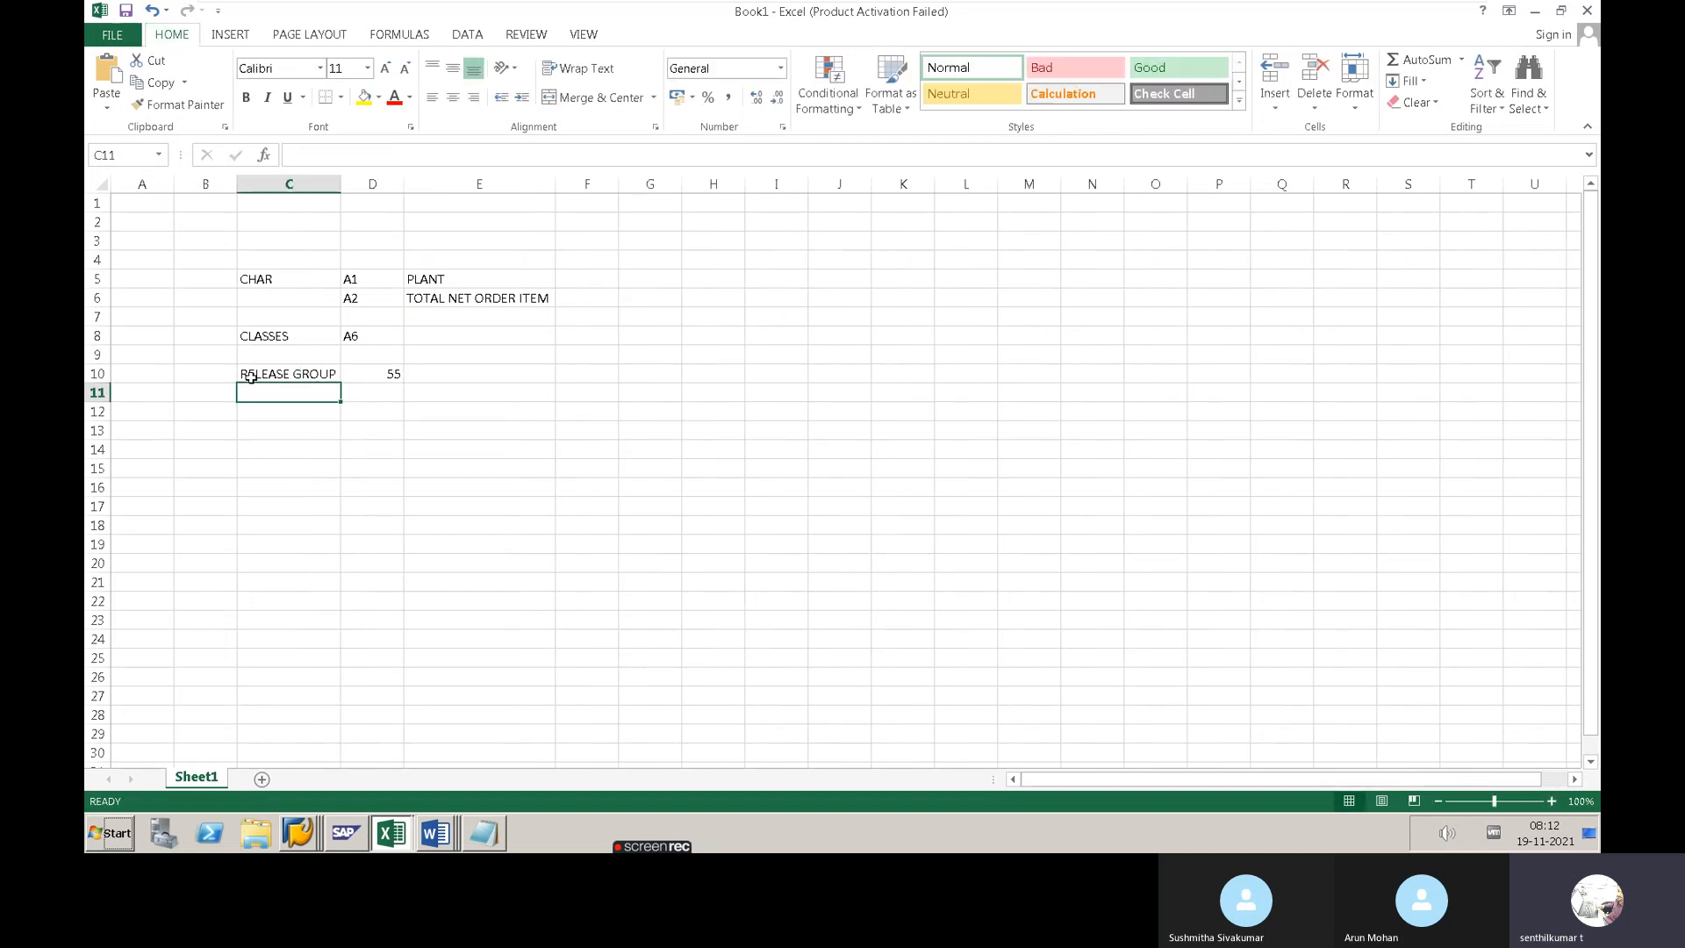
left_click(285, 412)
Switch back to SAP, leave the release groups, and open the Release Codes activity for new entries
key("alt+Tab")
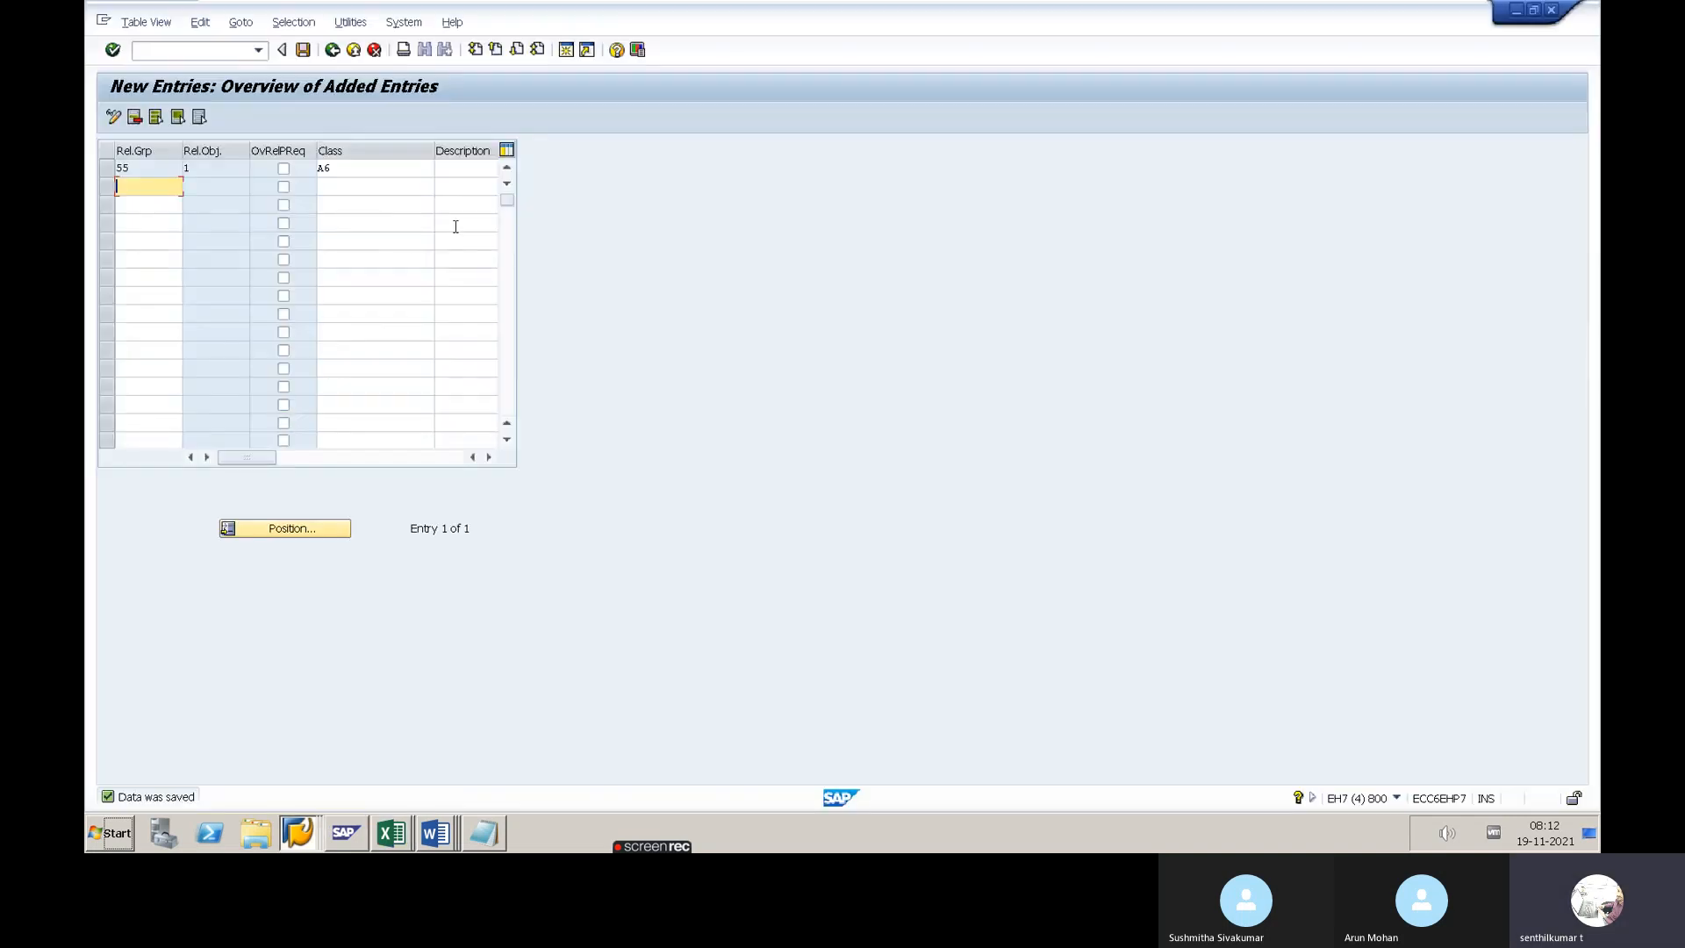
left_click(331, 50)
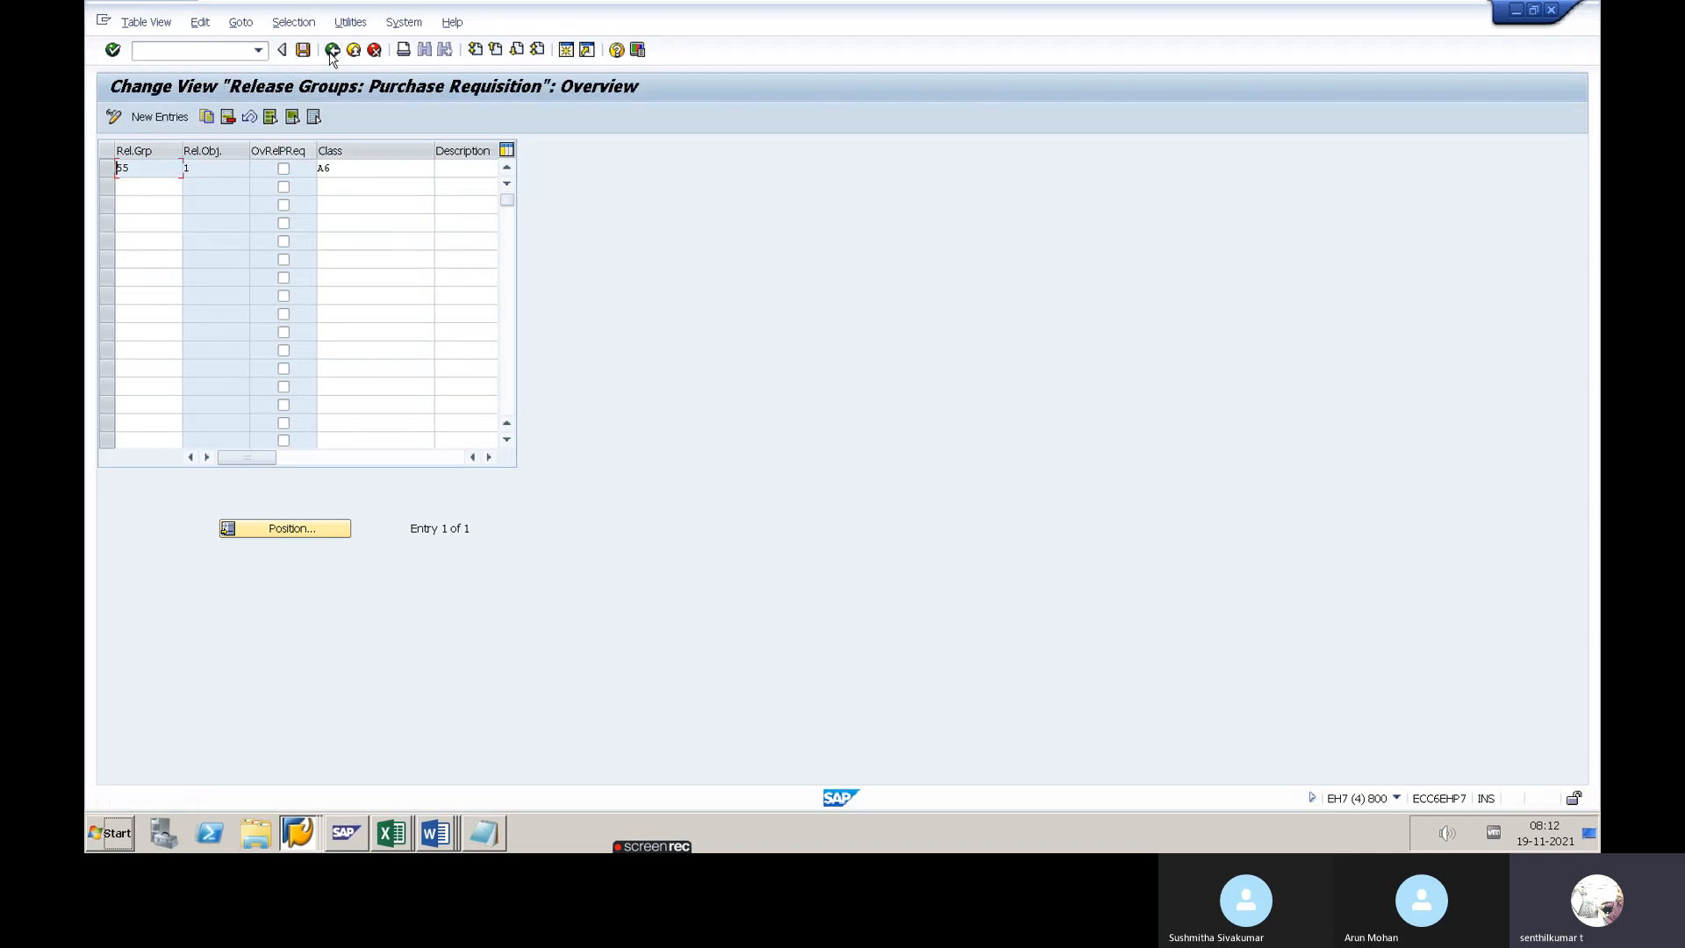
left_click(331, 50)
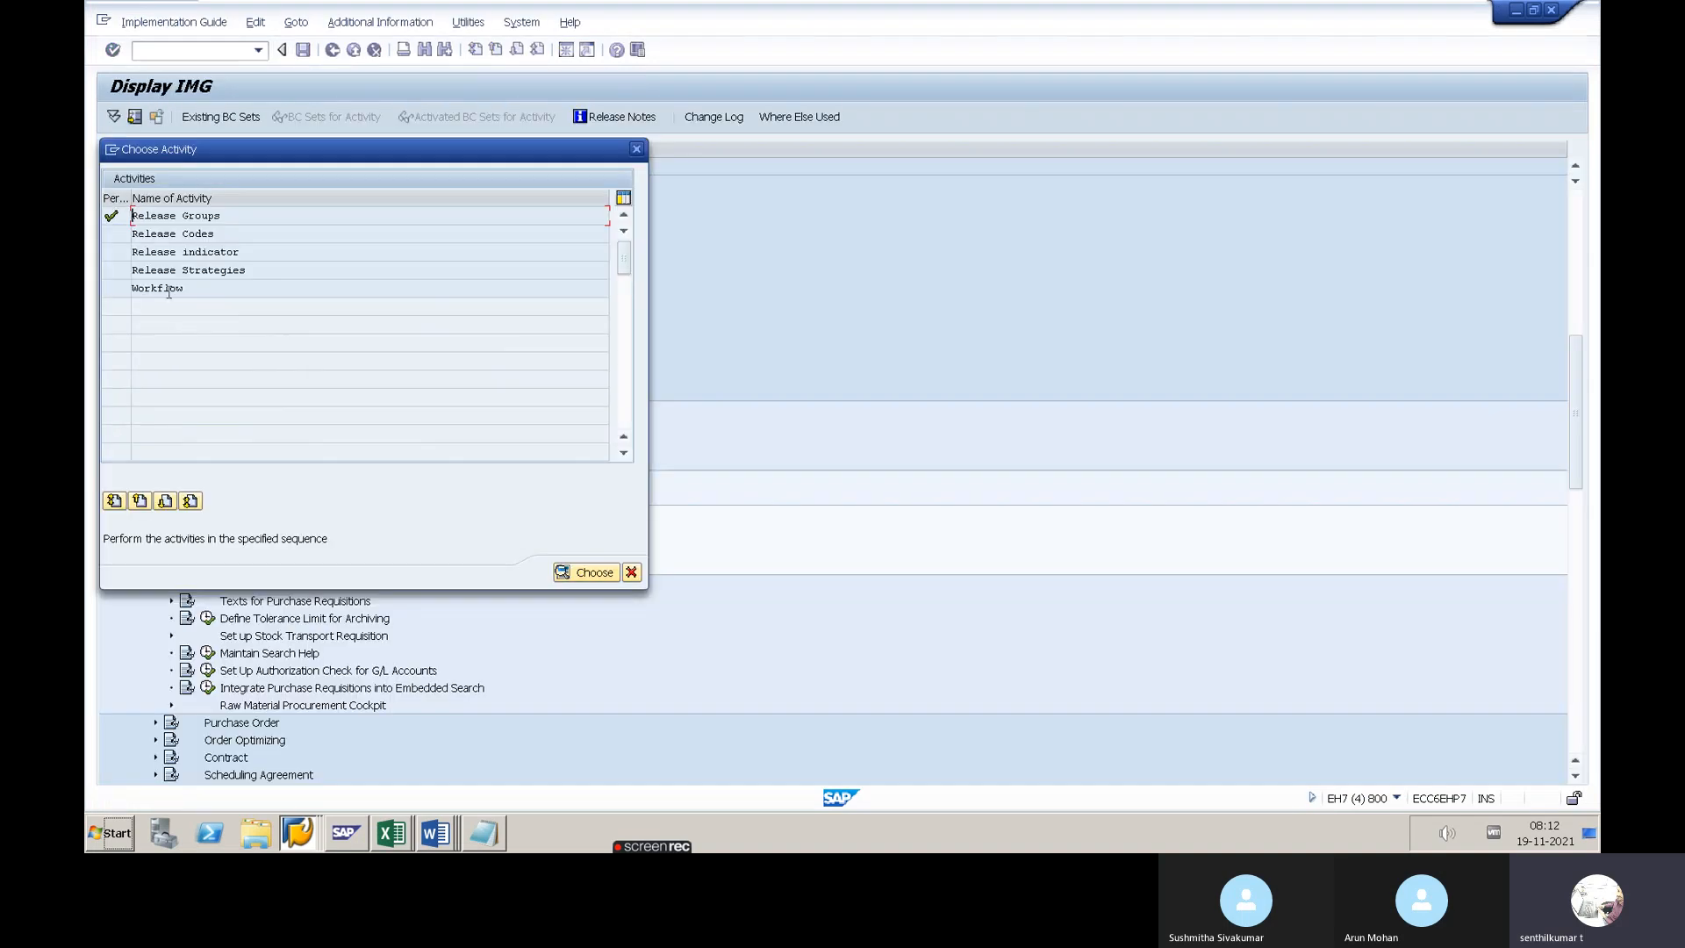
double_click(153, 235)
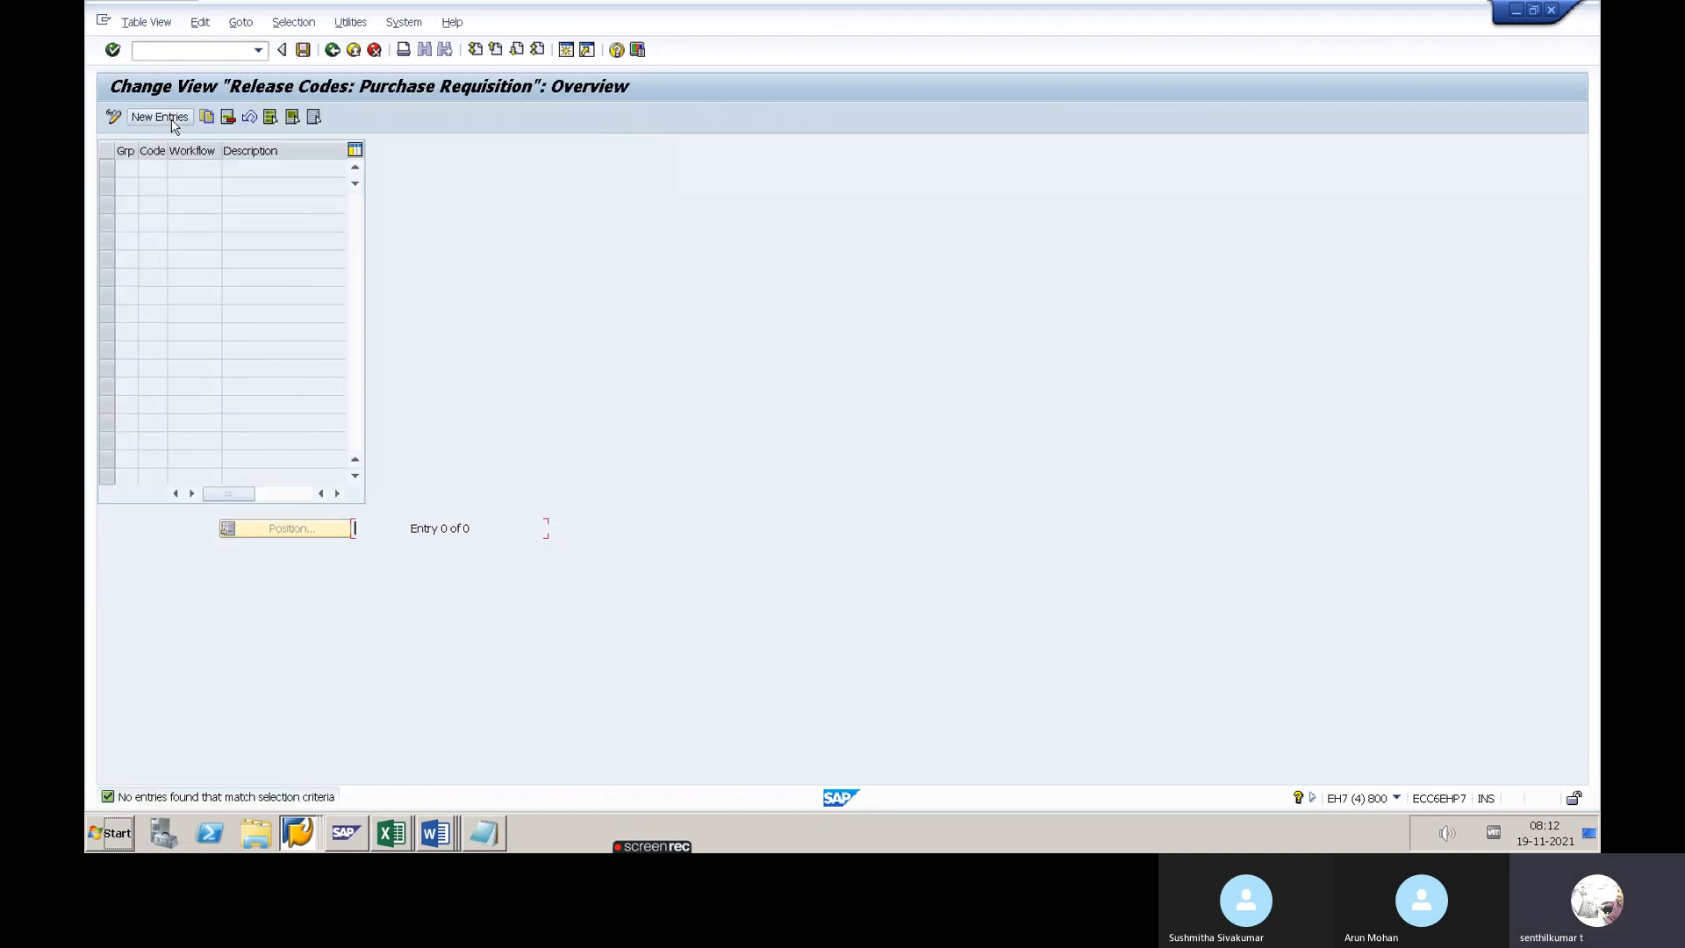
left_click(171, 119)
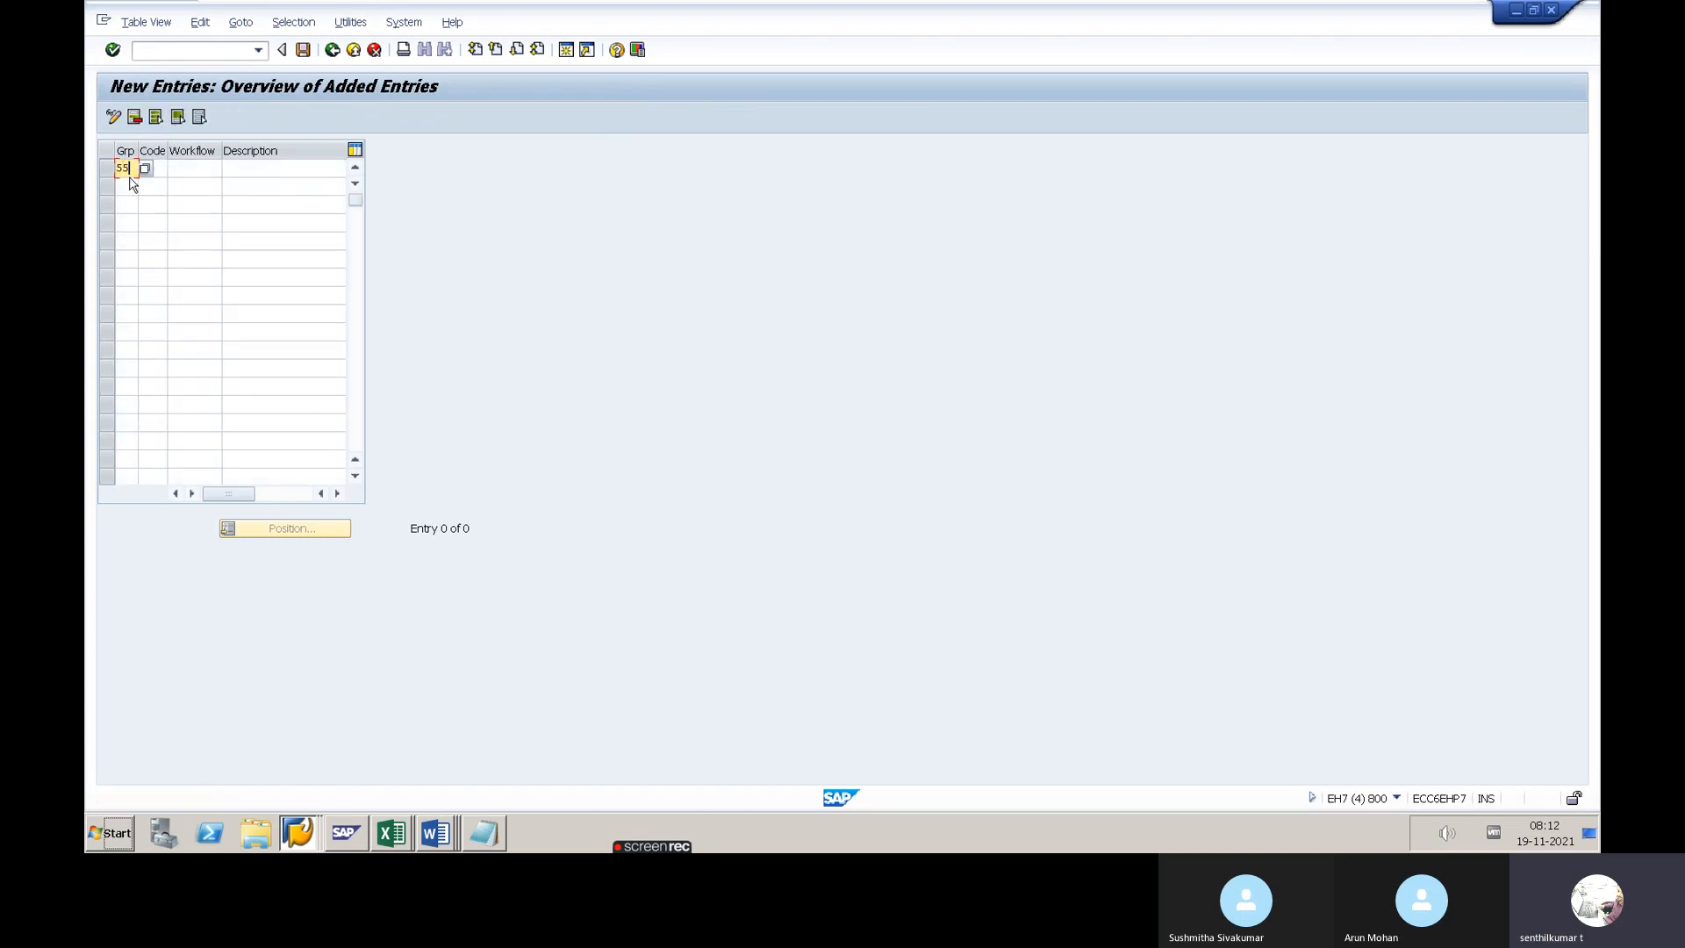
Add release code RE with the description REQUESTOR for release group 55
key("alt+Tab")
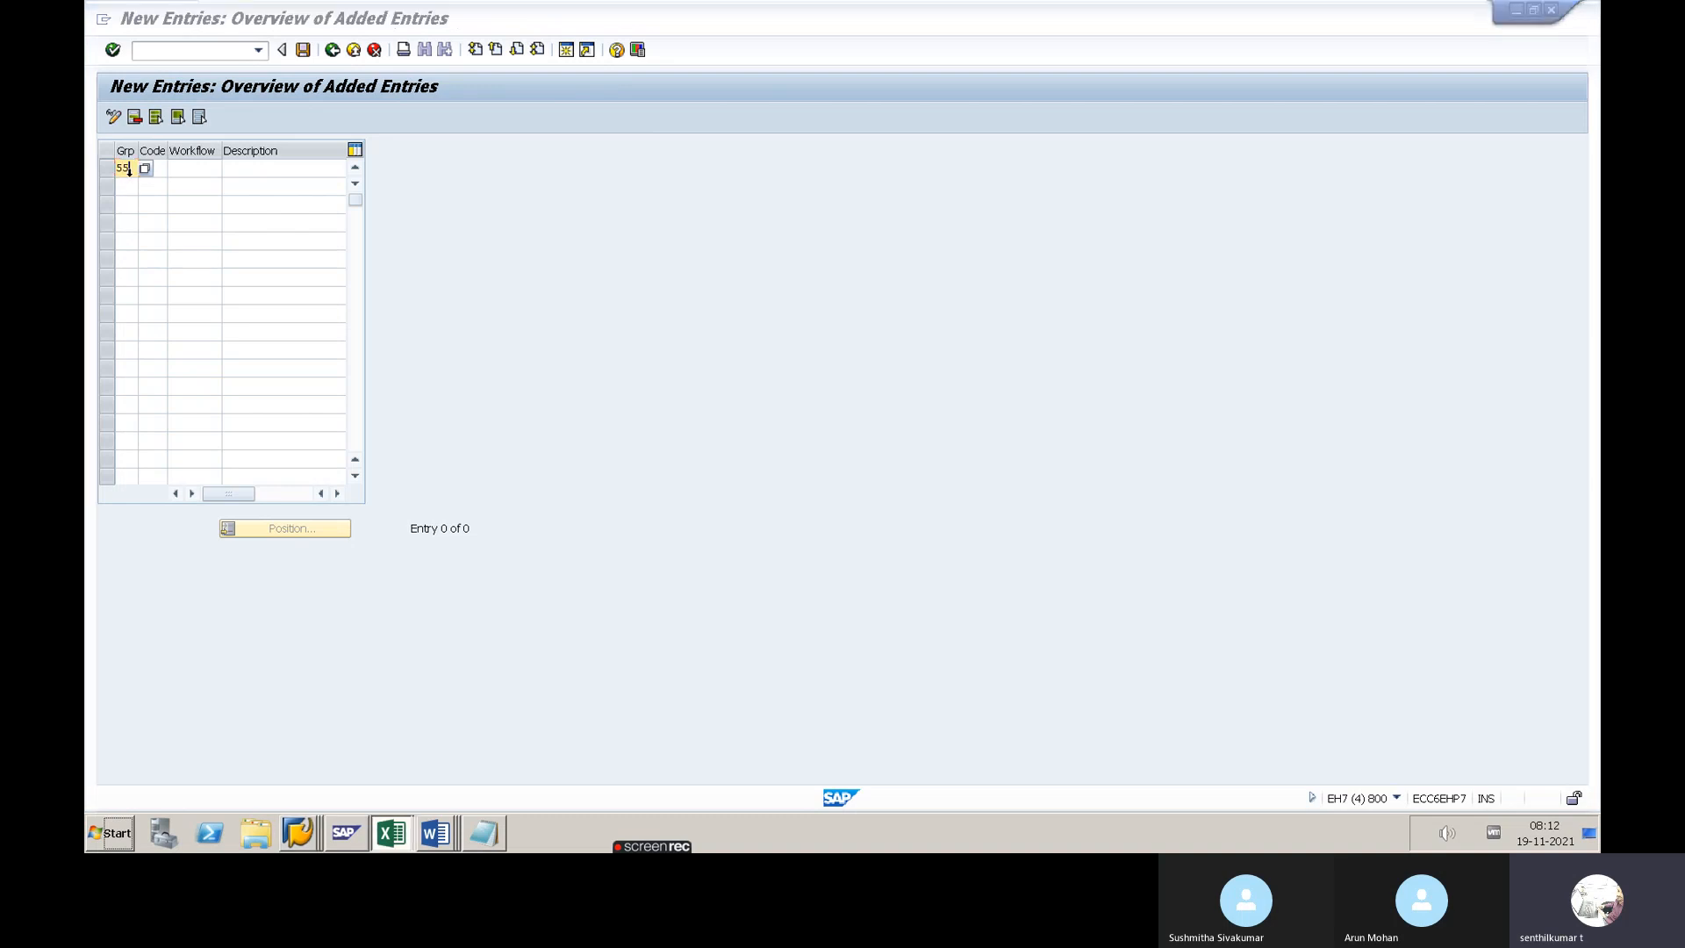
key("alt+Tab")
type("55")
key("Tab")
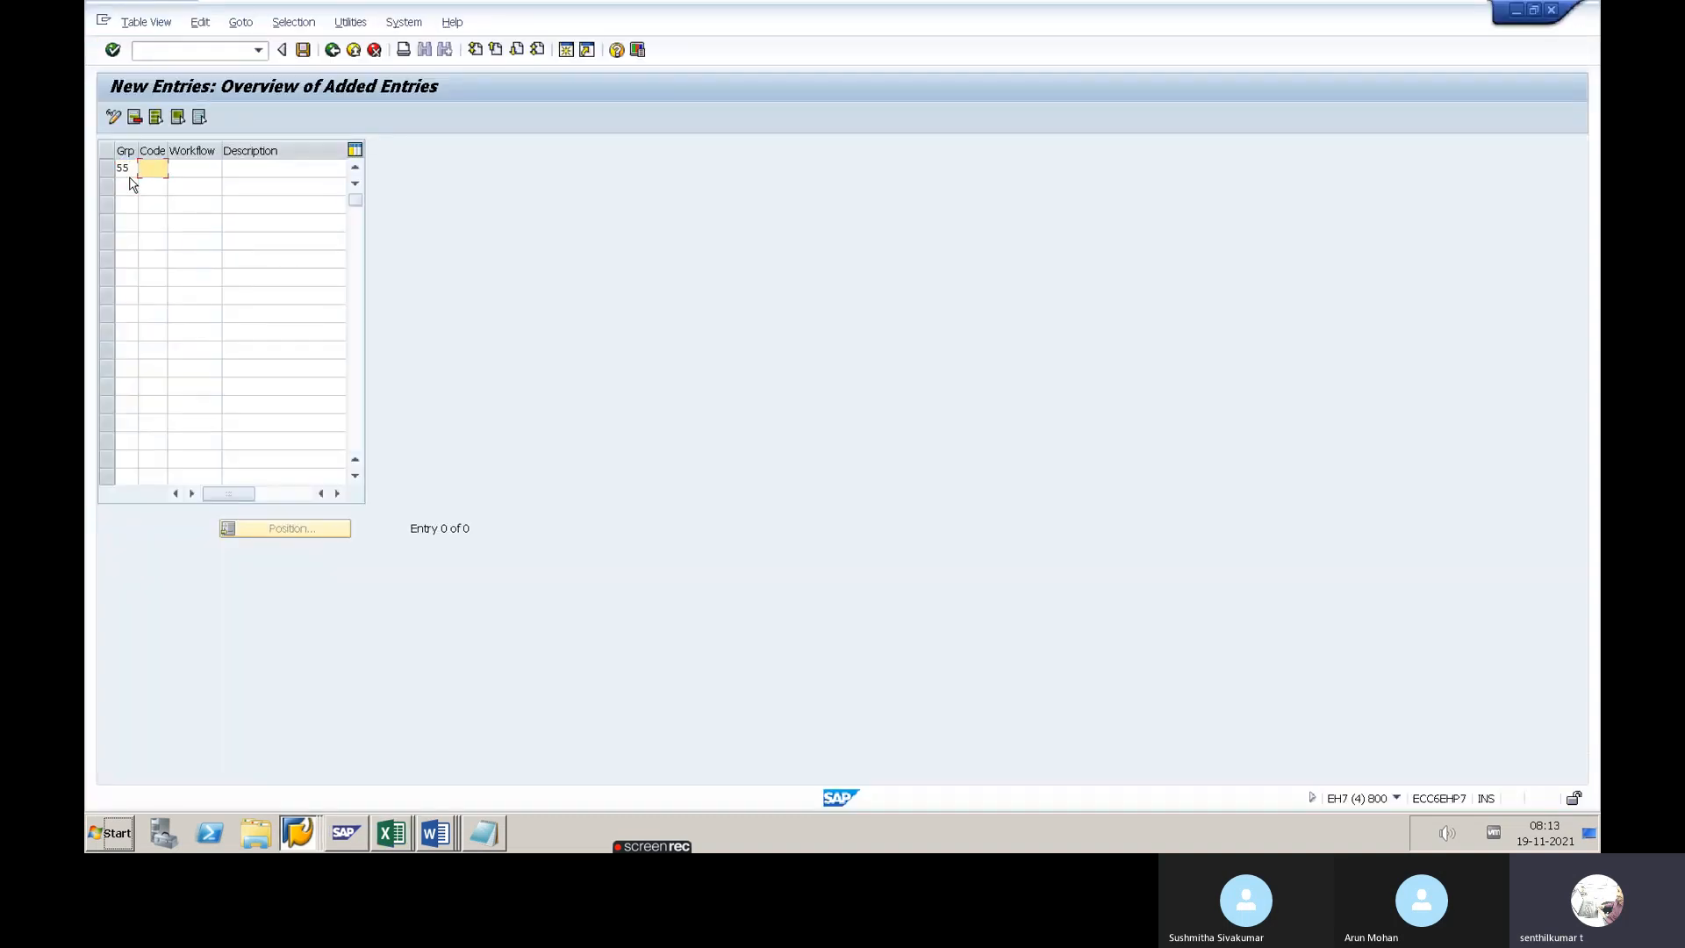
type("RE")
key("Tab")
type("R")
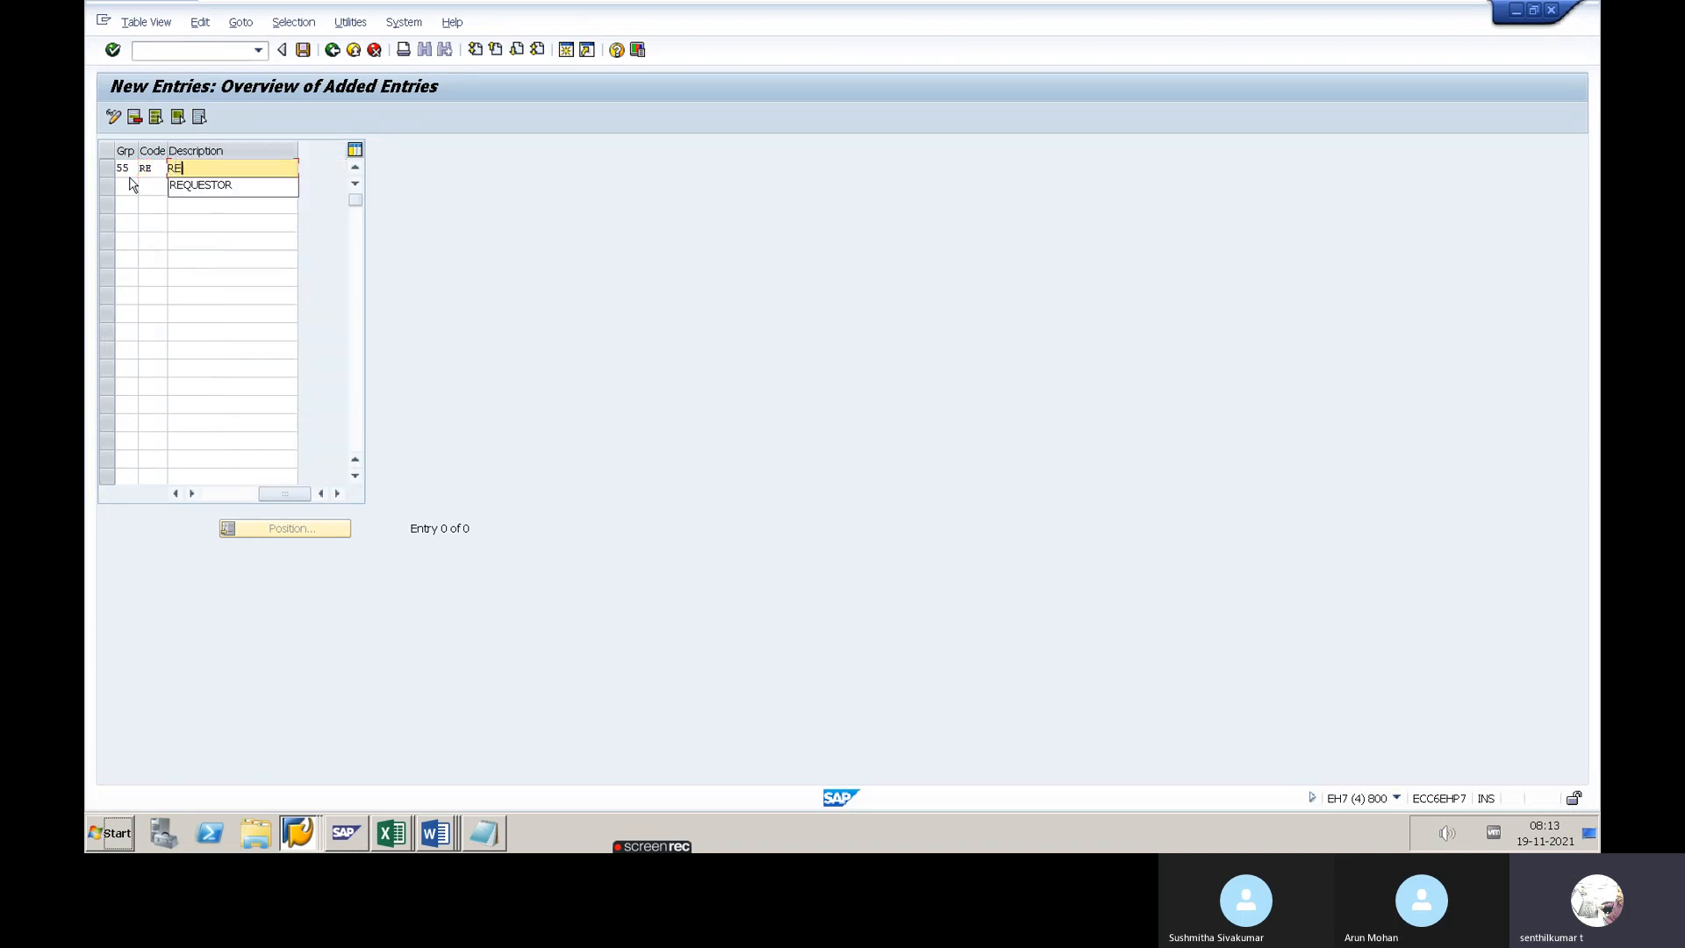
type("E")
key("Down")
key("Return")
key("Tab")
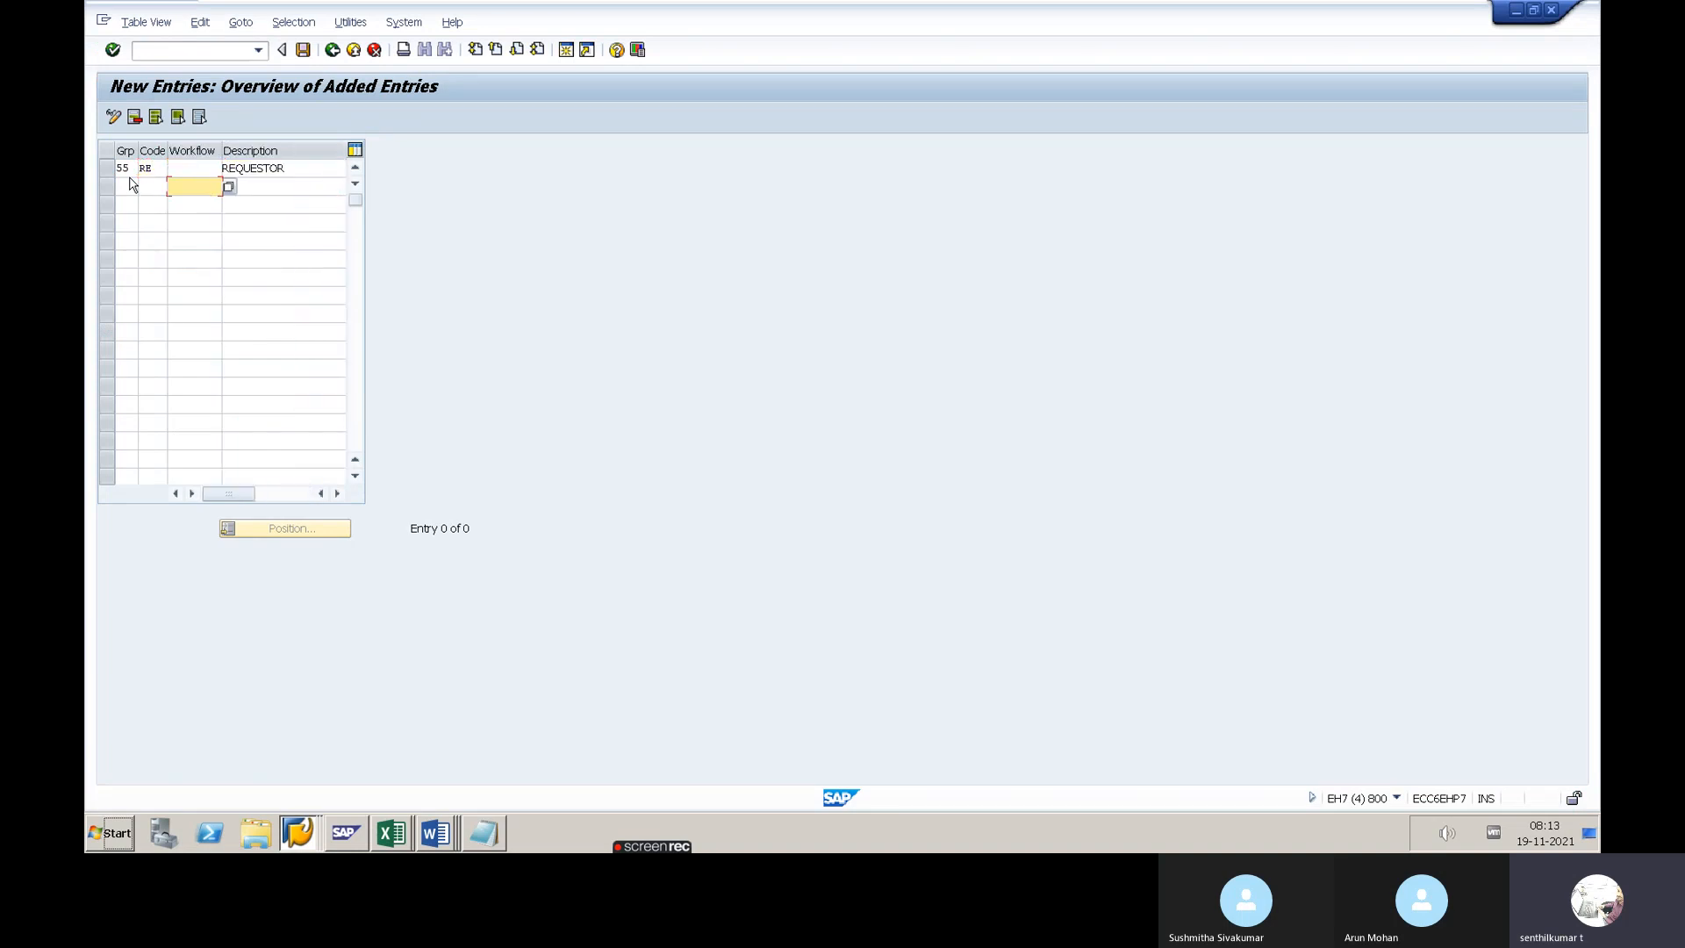
Add release code PM with the description PUR MANAGER for release group 55
type("55")
key("Tab")
type("RE")
key("BackSpace")
key("BackSpace")
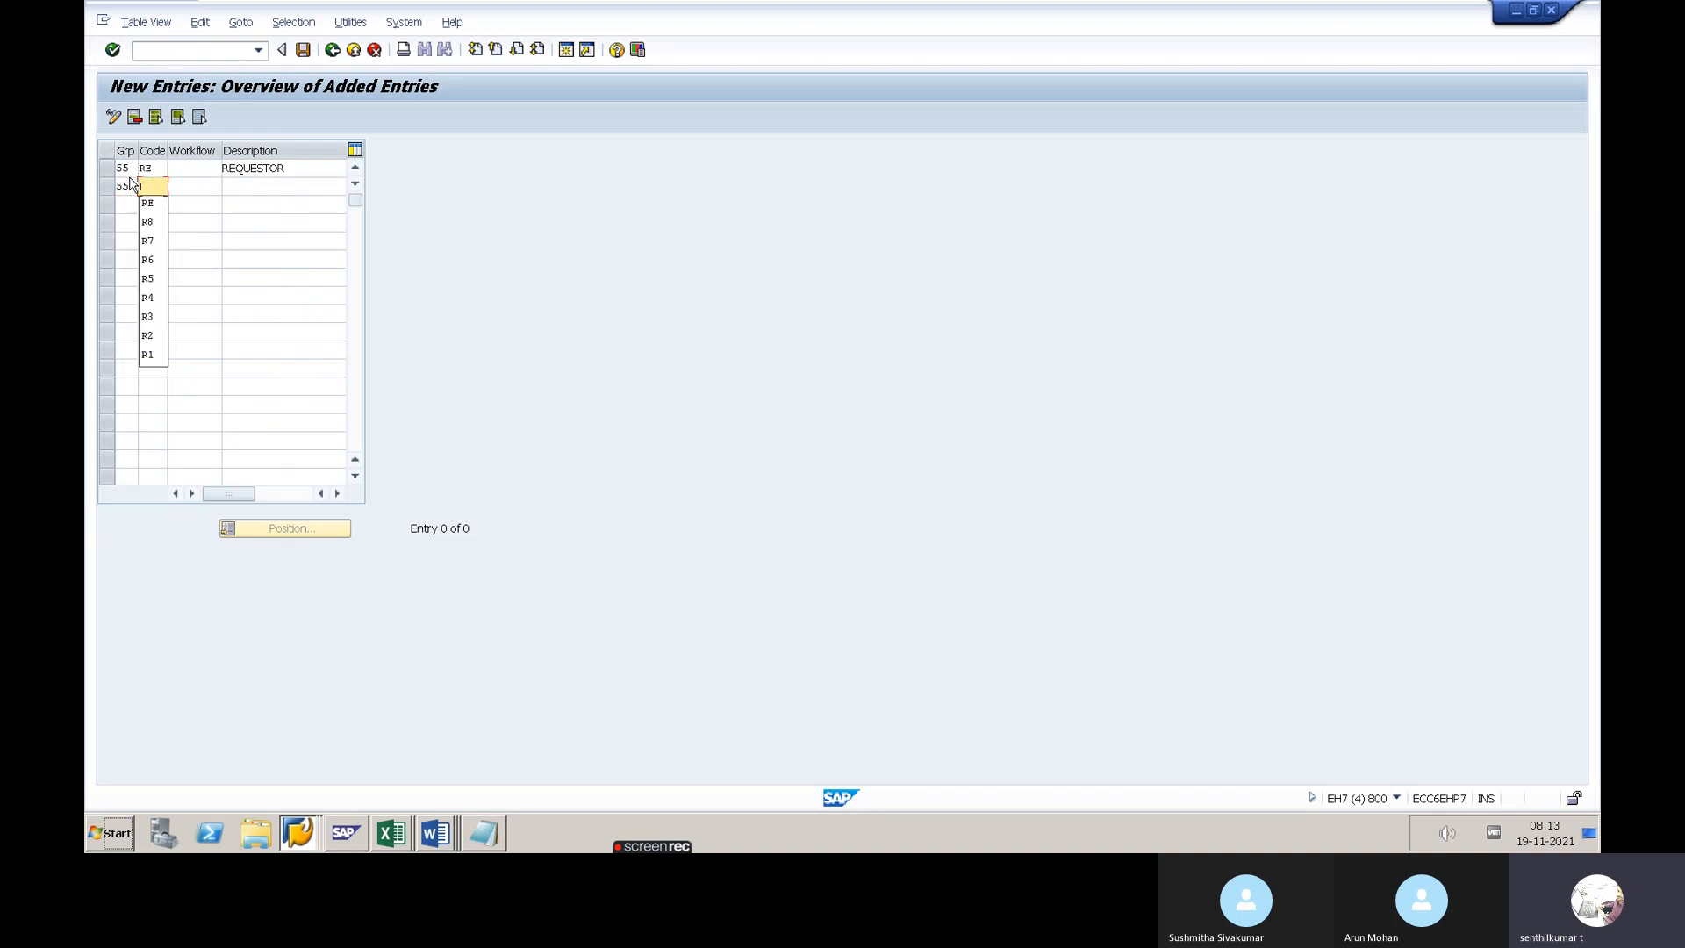
type("PM")
key("Tab")
key("Tab")
type("PUR")
key("Down")
key("Down")
key("Return")
key("Return")
key("shift+Tab")
key("shift+Tab")
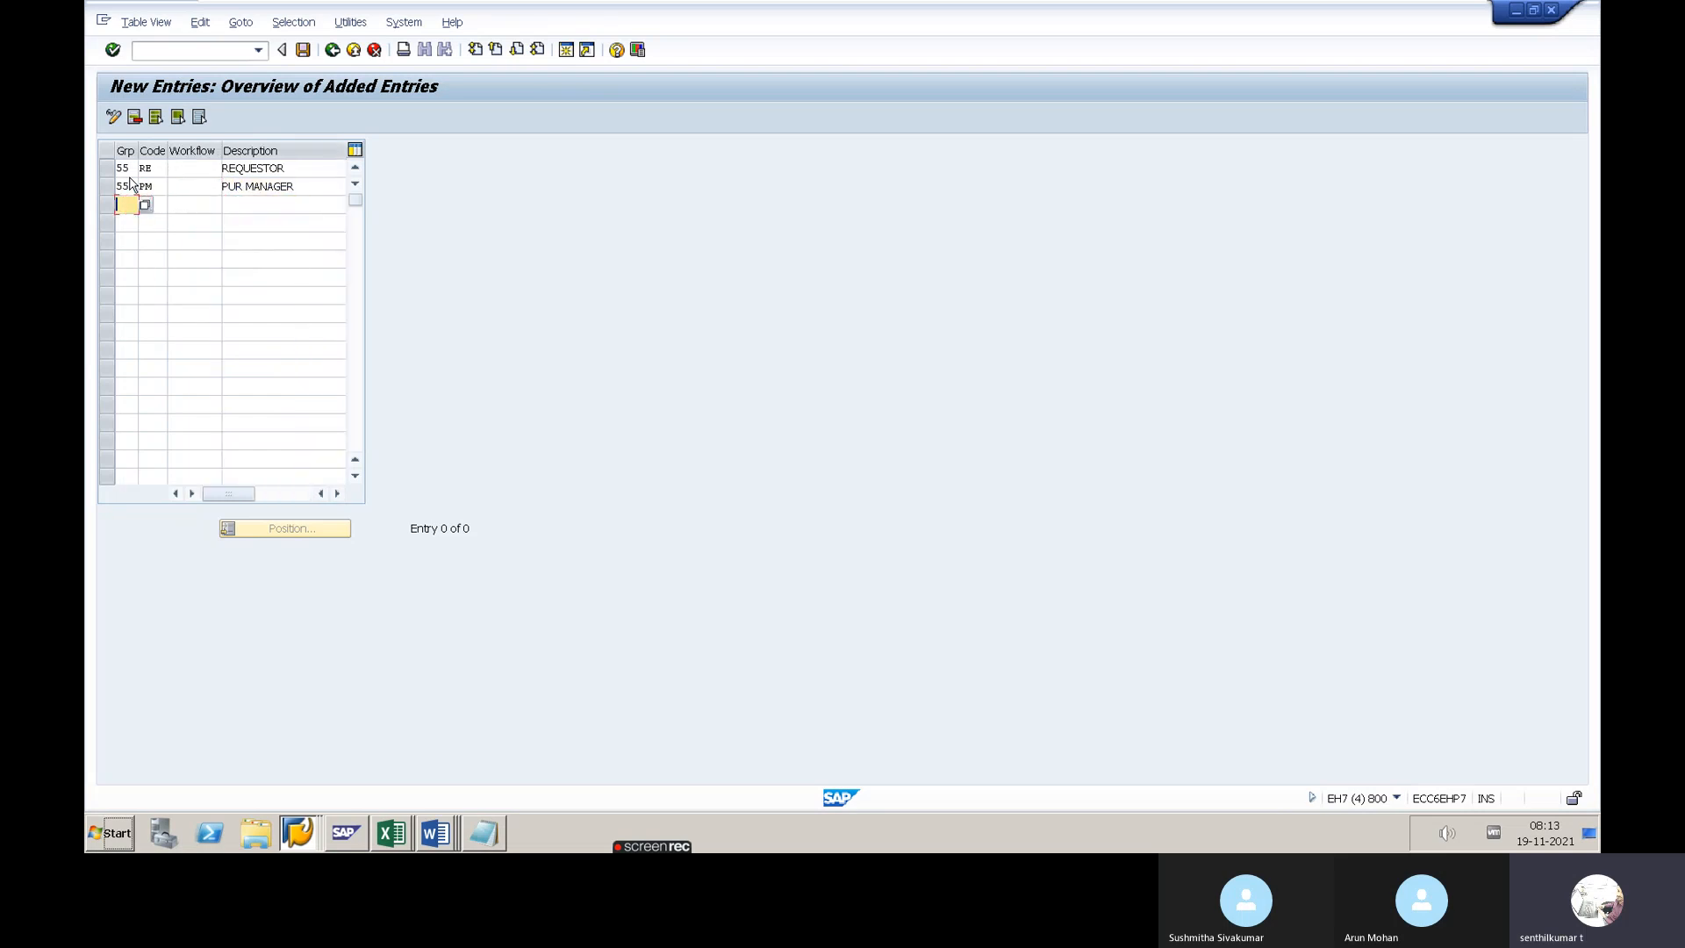
Add release code PH with the description PUR HEAD for release group 55
type("55")
key("Tab")
type("PH")
key("Tab")
key("Tab")
type("PUR")
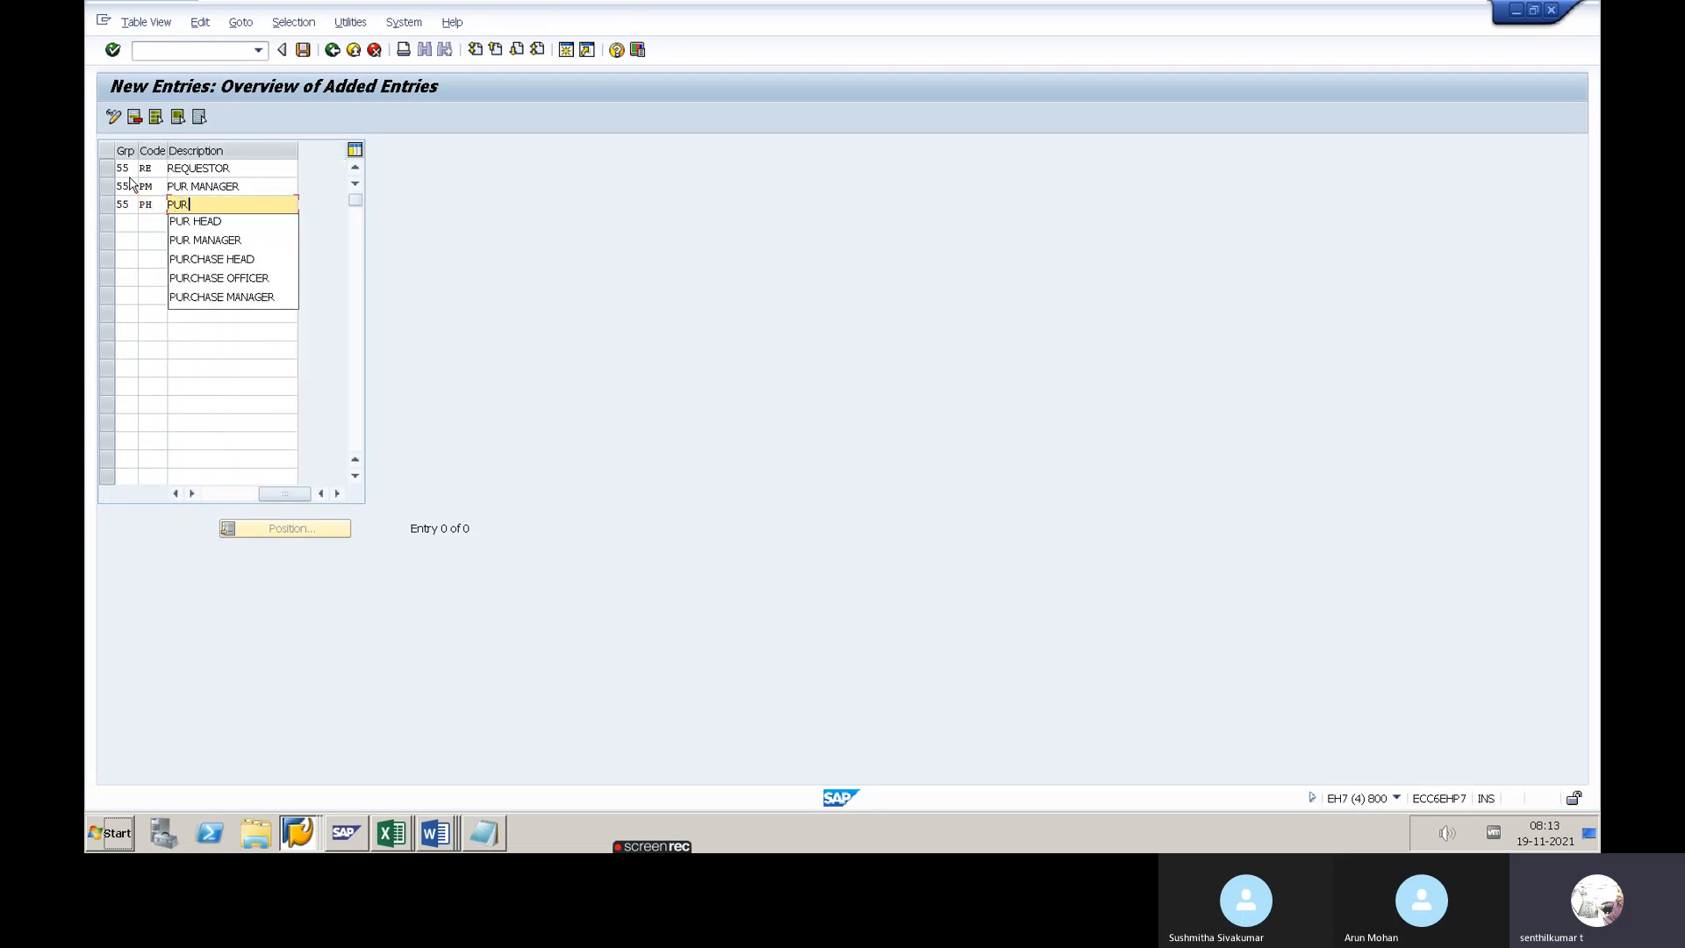
key("Down")
key("Return")
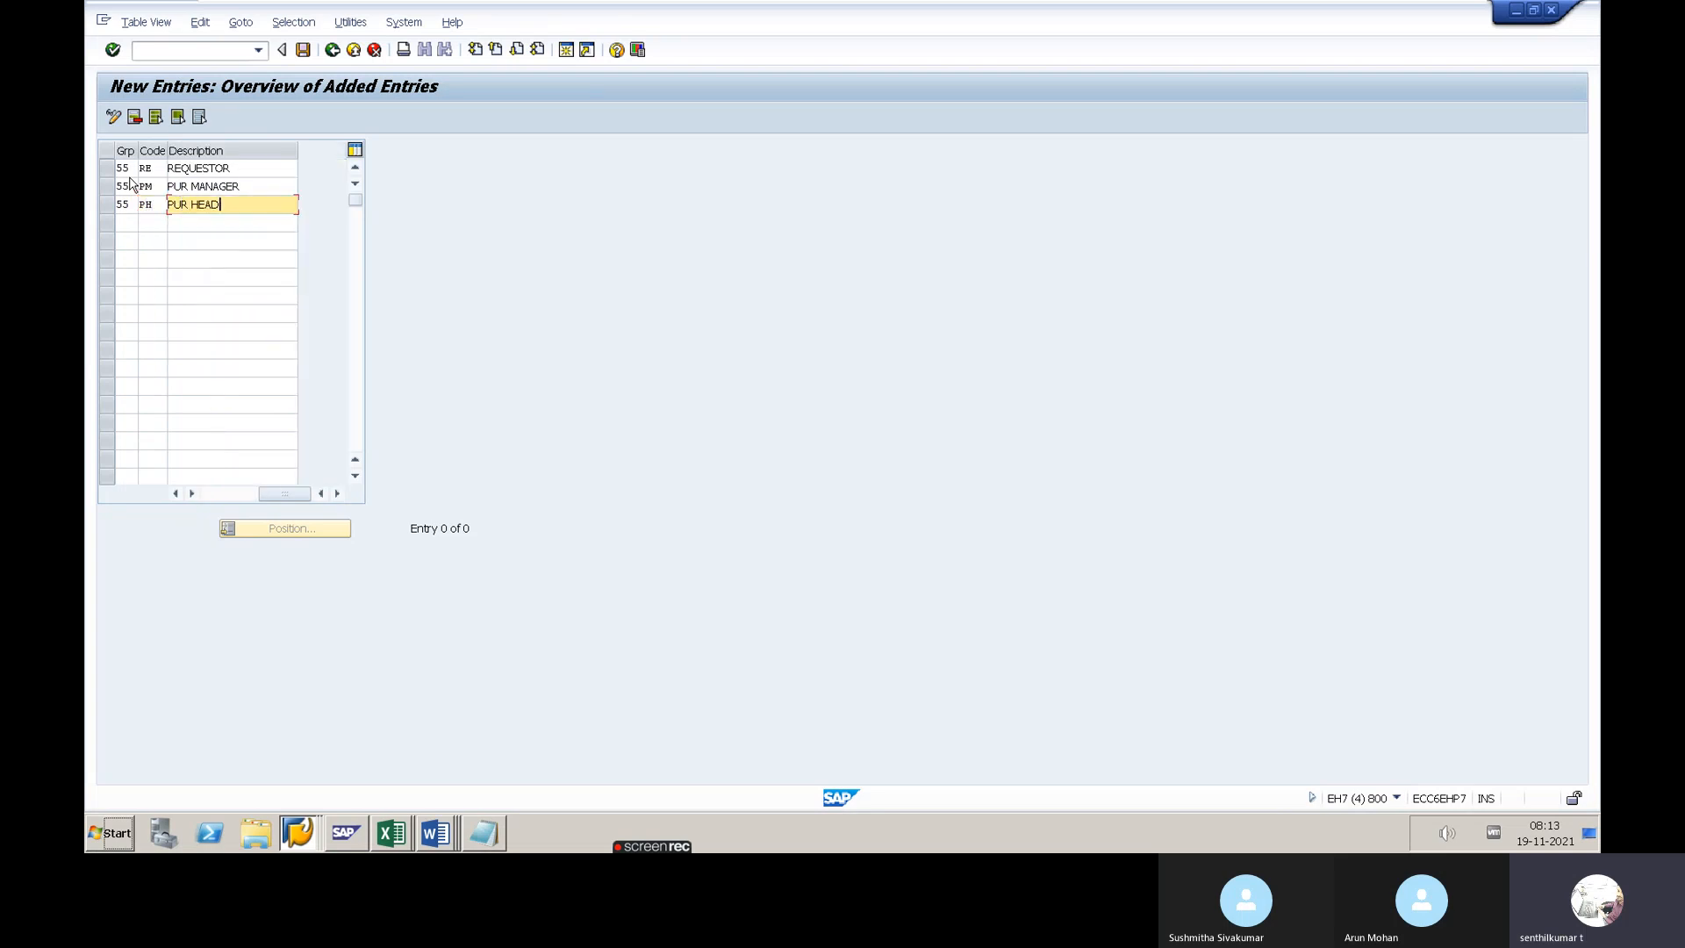
key("Return")
Add release code FH, FACTORY HEAD, for release group 55 and save the codes under the ABC ENTERPRISES customizing request
key("Tab")
type("FH")
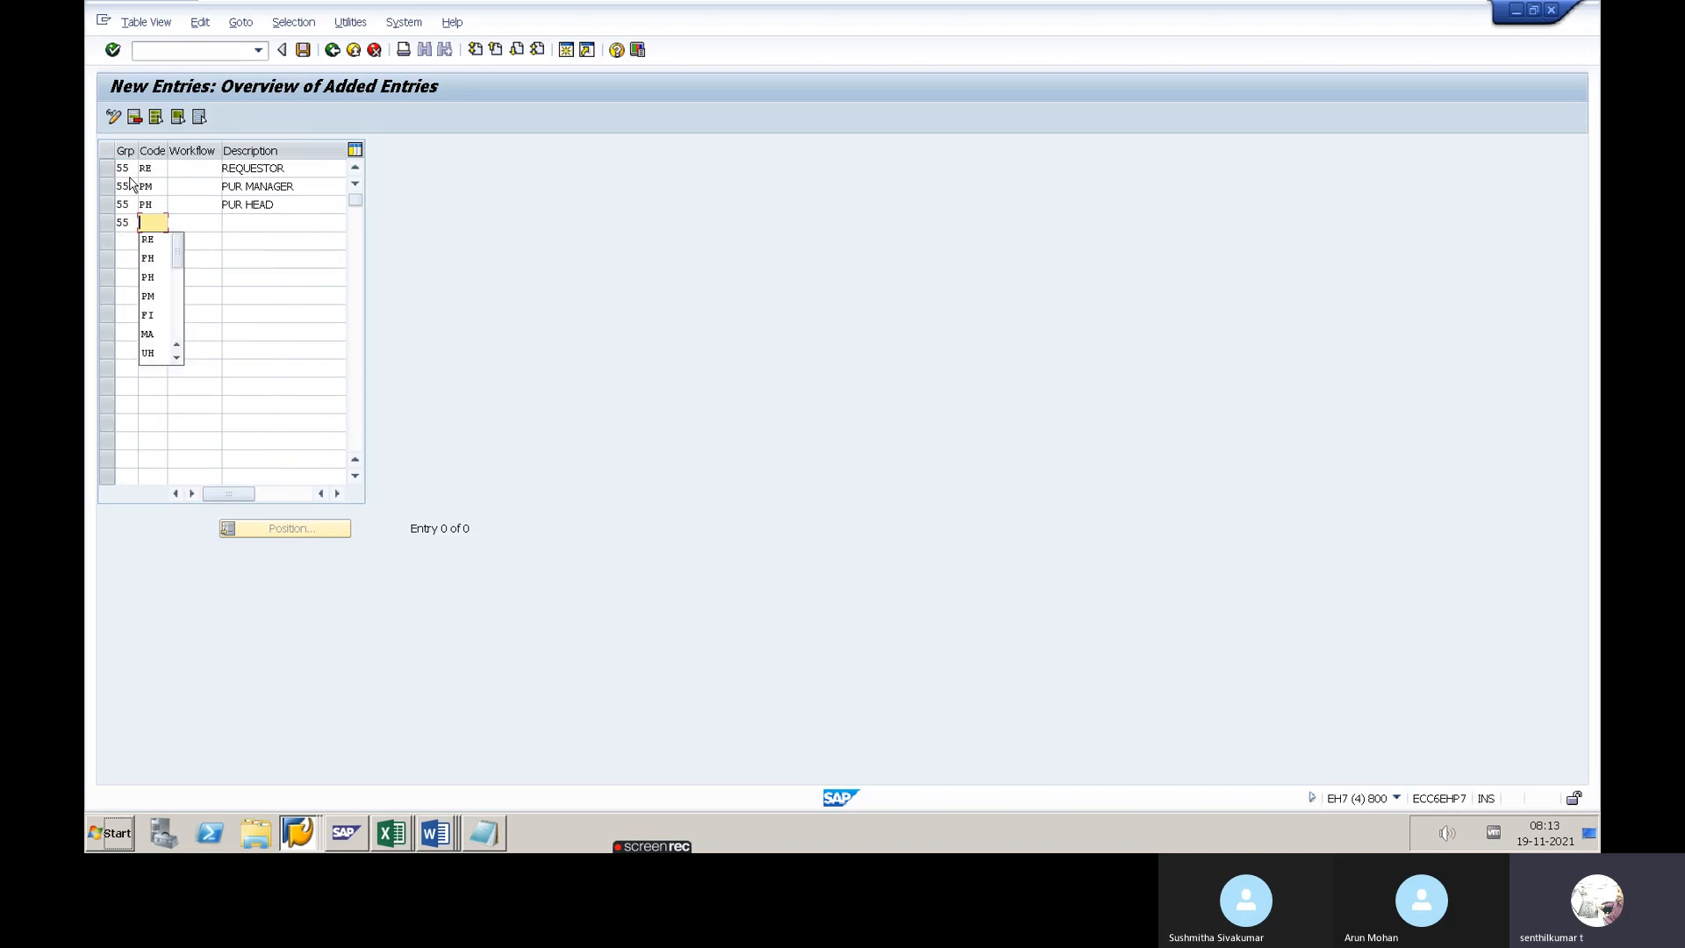
key("Tab")
key("Tab")
type("FAC")
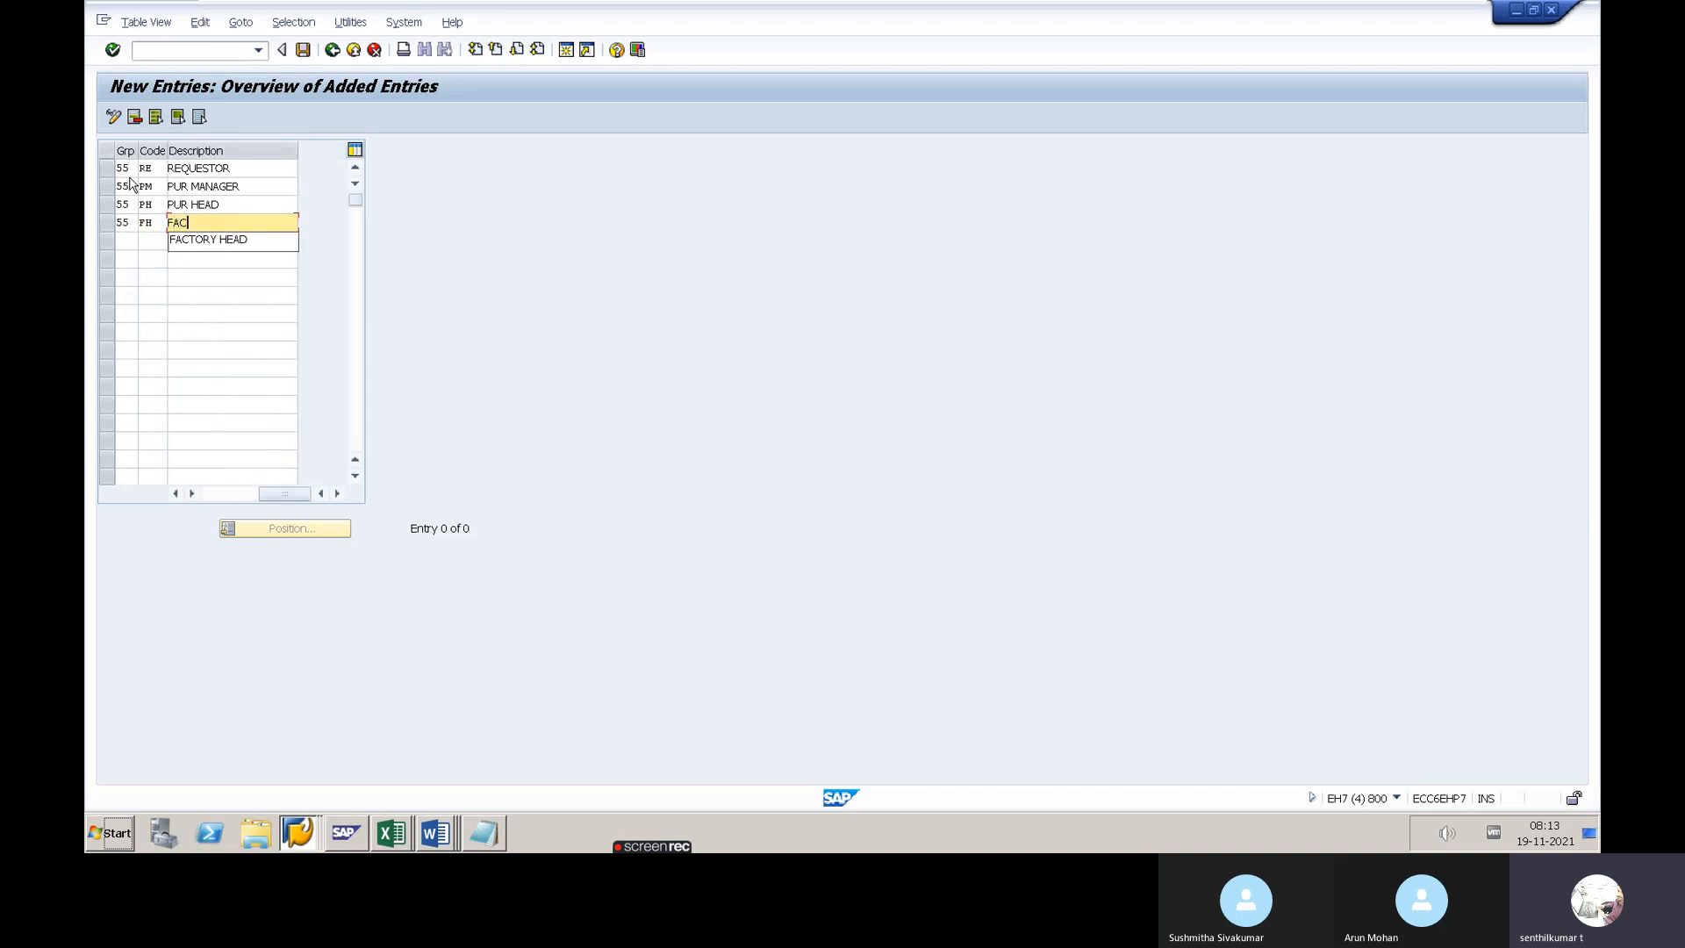
key("Down")
key("Return")
key("Return")
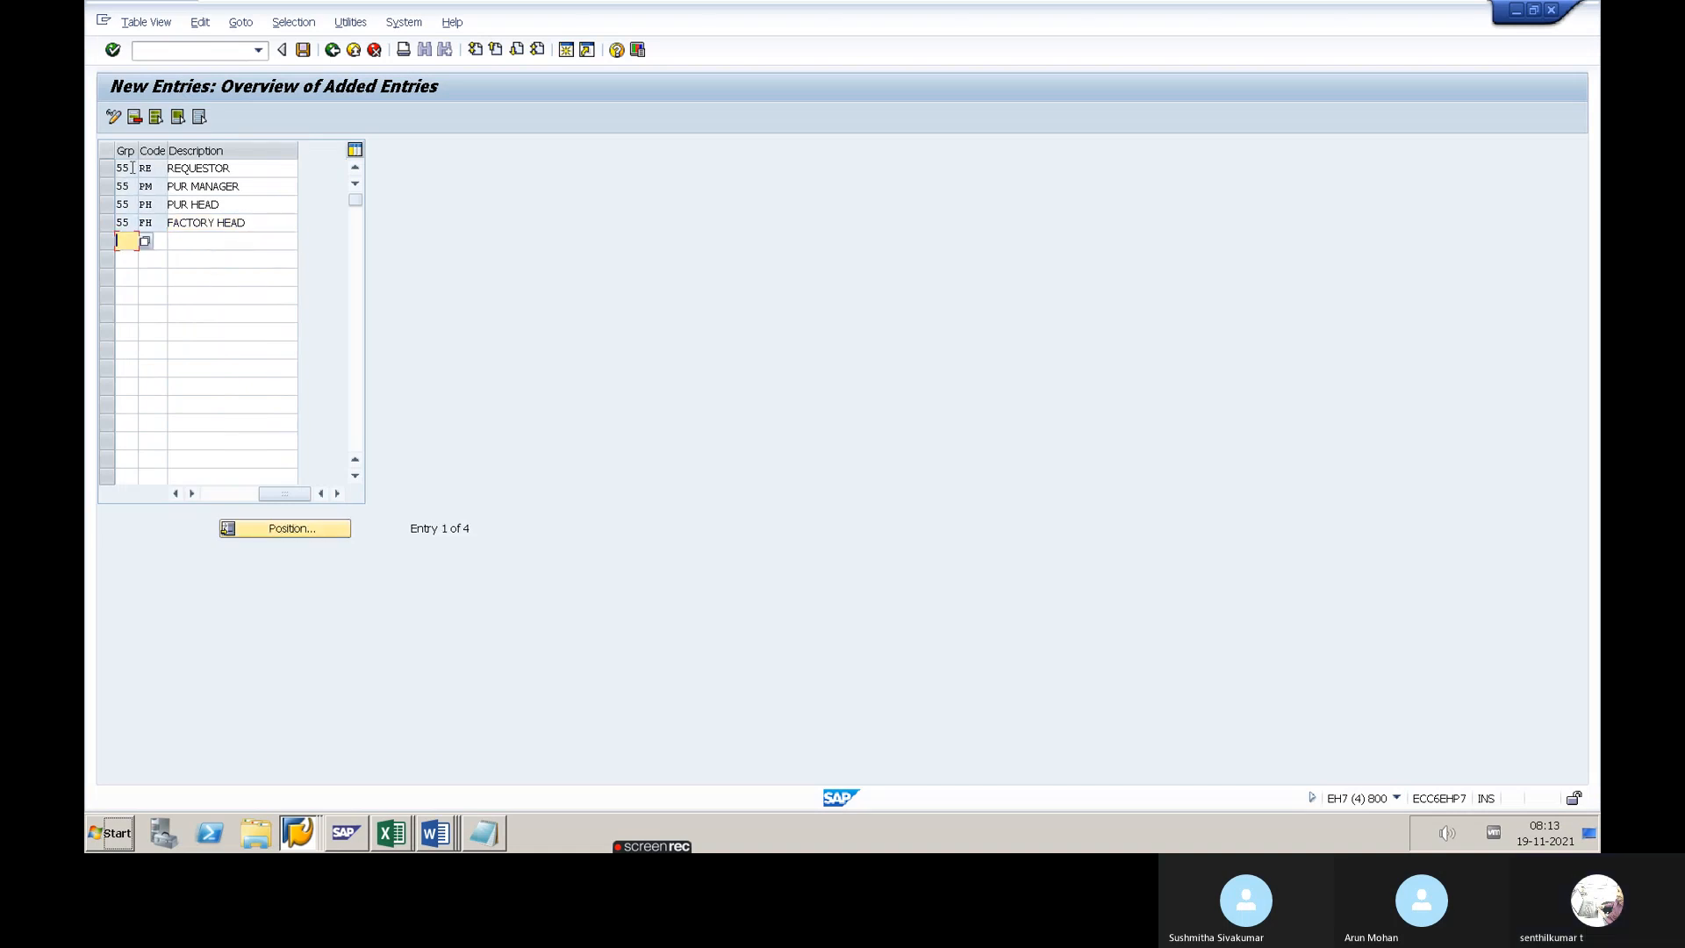
left_click(303, 50)
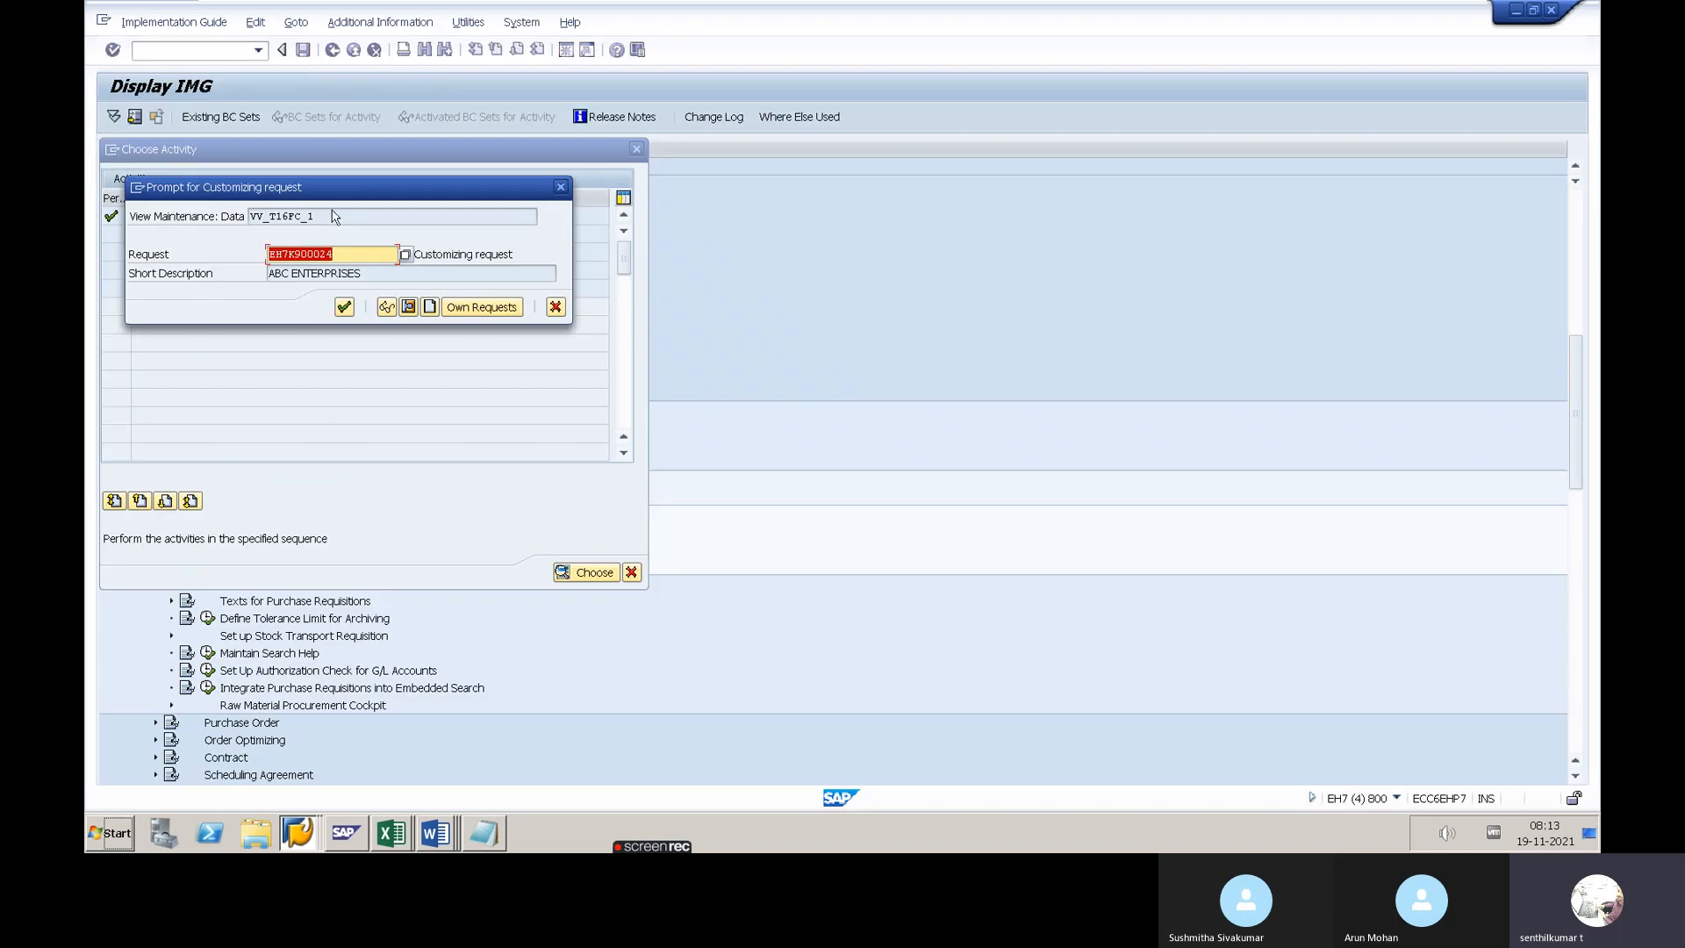
left_click(341, 307)
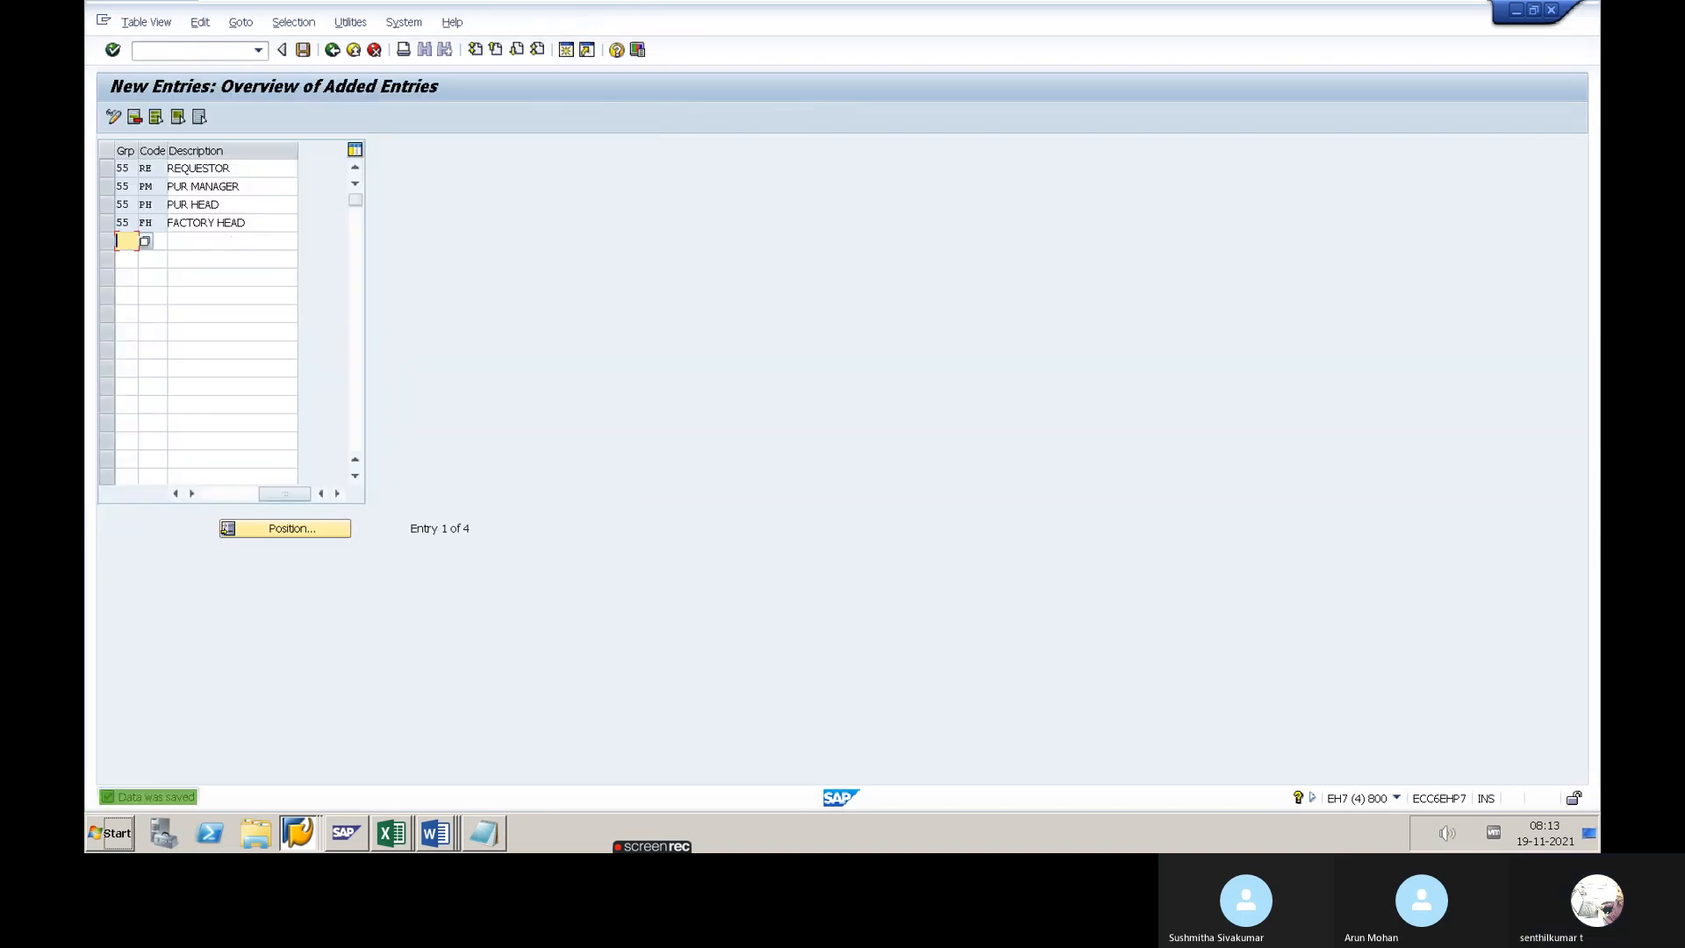
Copy the four release code rows with their groups and descriptions into the Excel notes at C12
left_click(124, 164)
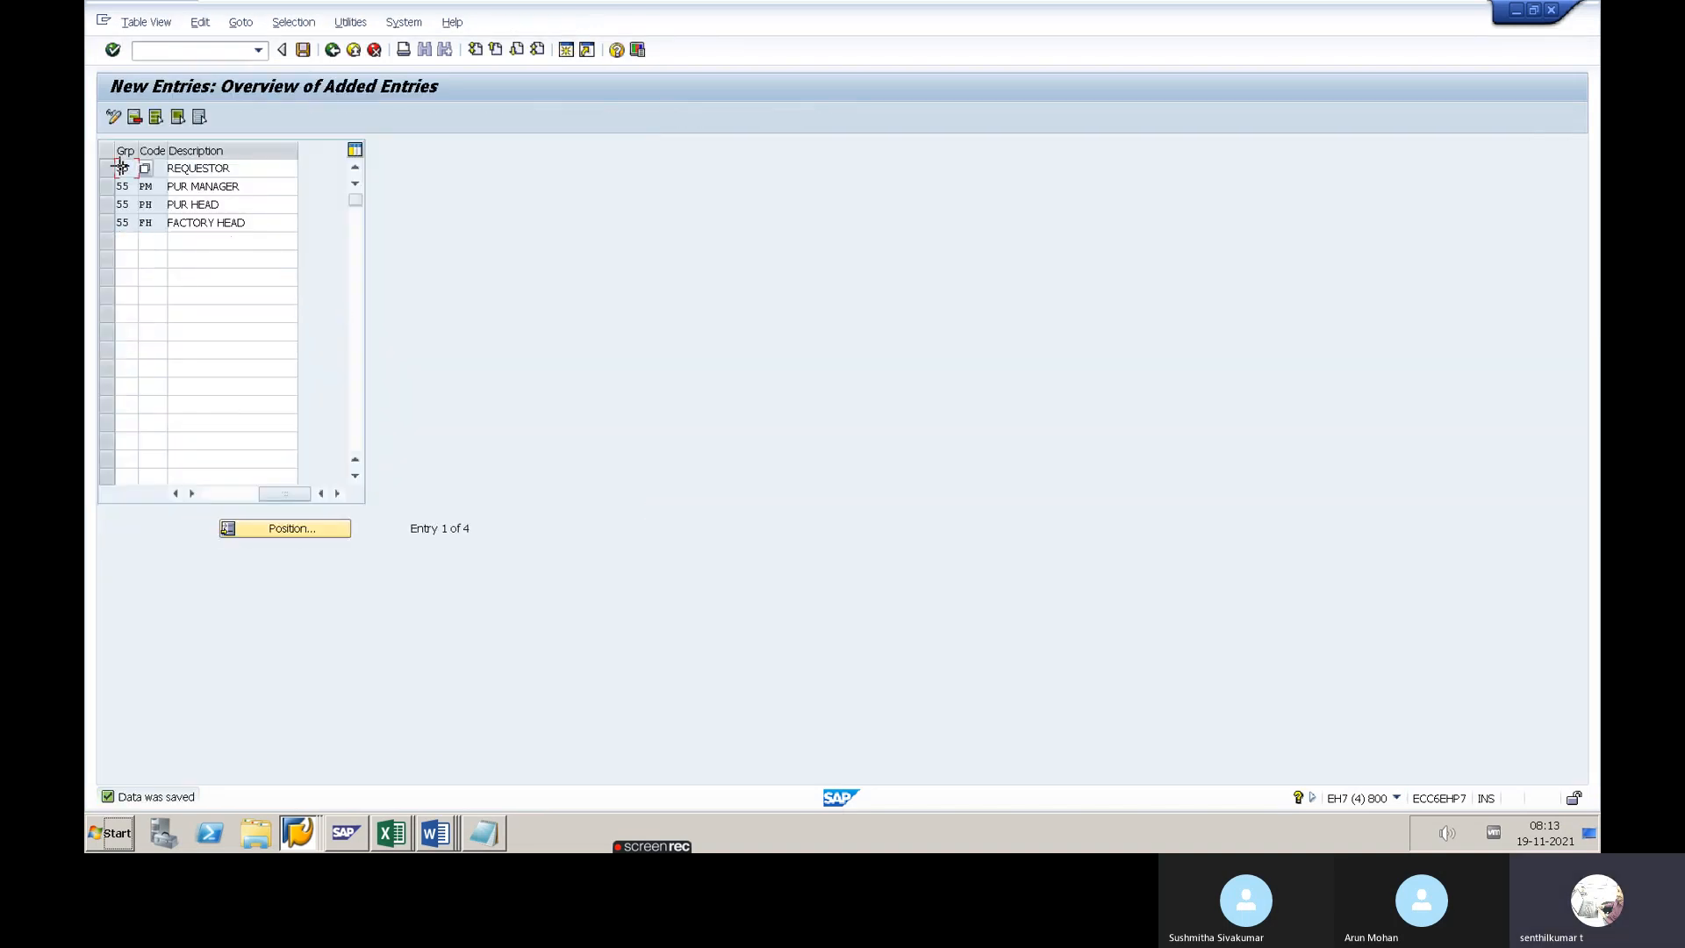
key("ctrl+y")
left_click_drag(124, 164, 219, 225)
key("ctrl+c")
key("alt+Tab")
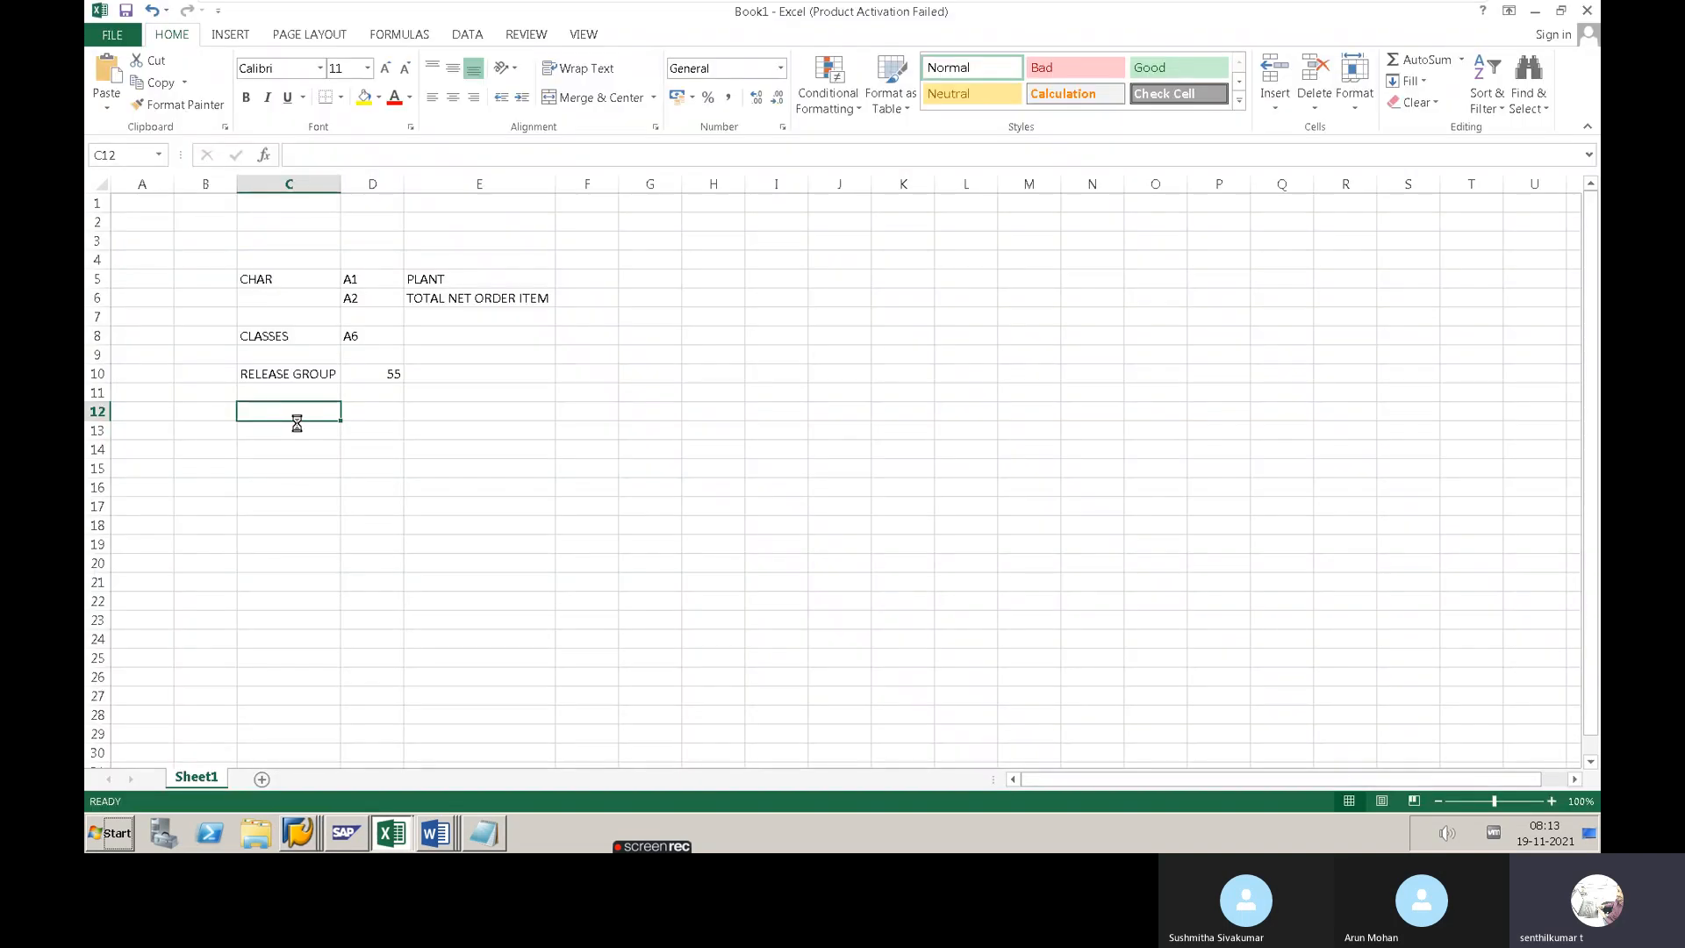
key("ctrl+v")
left_click(344, 521)
key("alt+Tab")
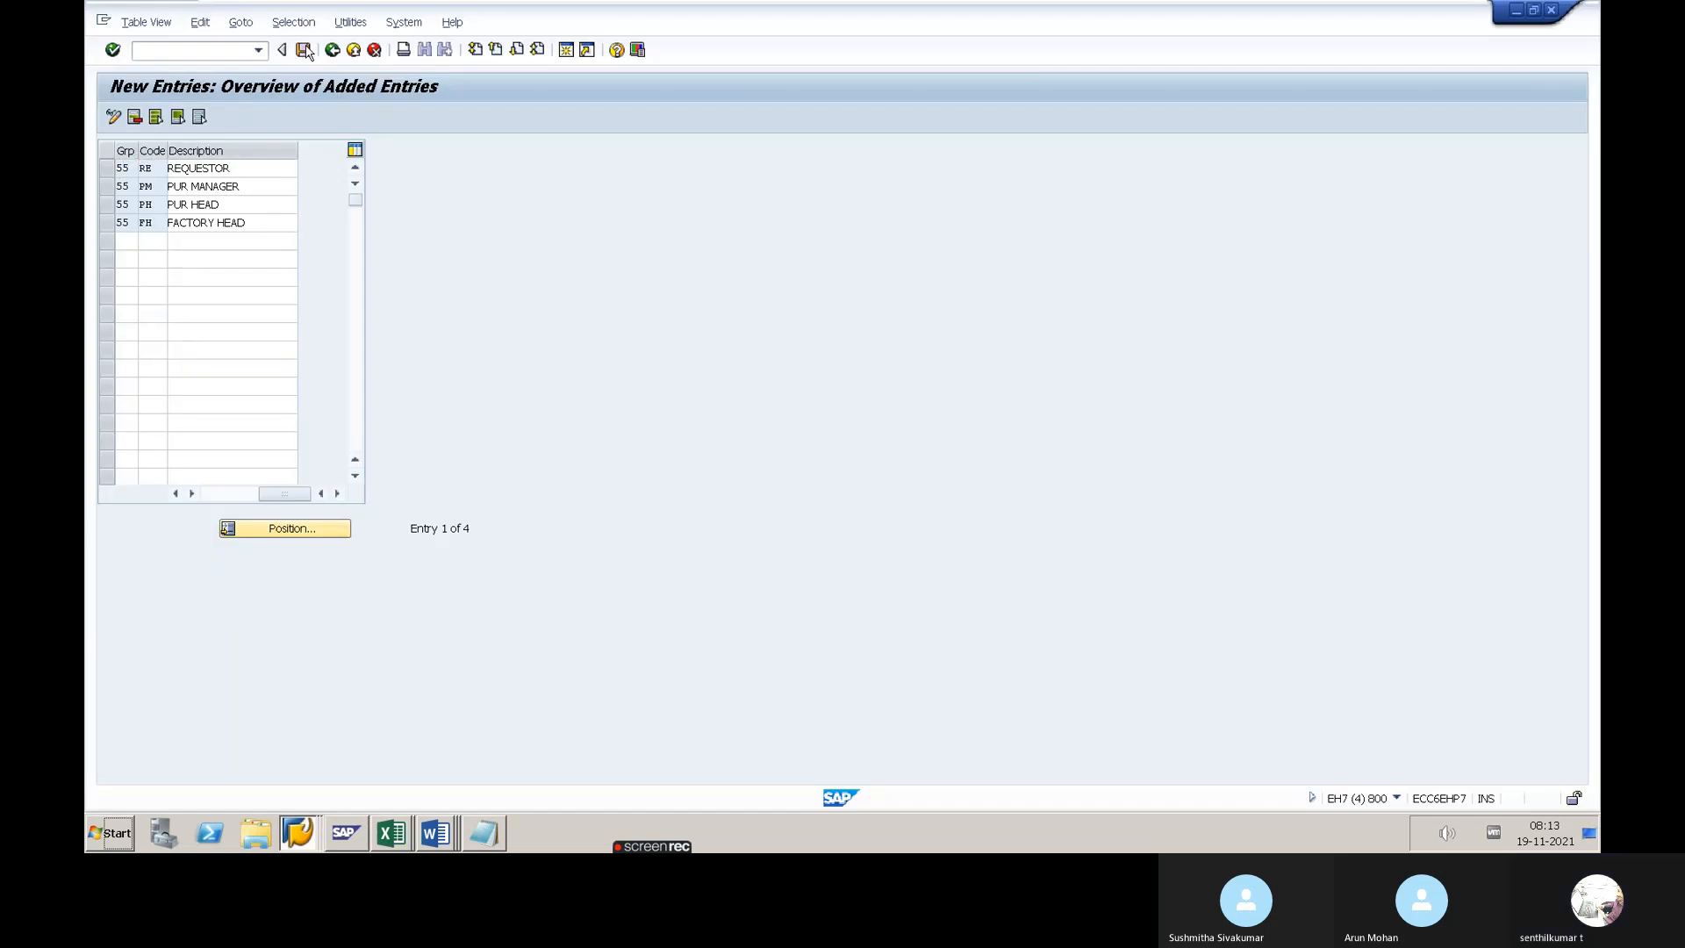
Leave the release codes and open the Release indicator activity
left_click(331, 51)
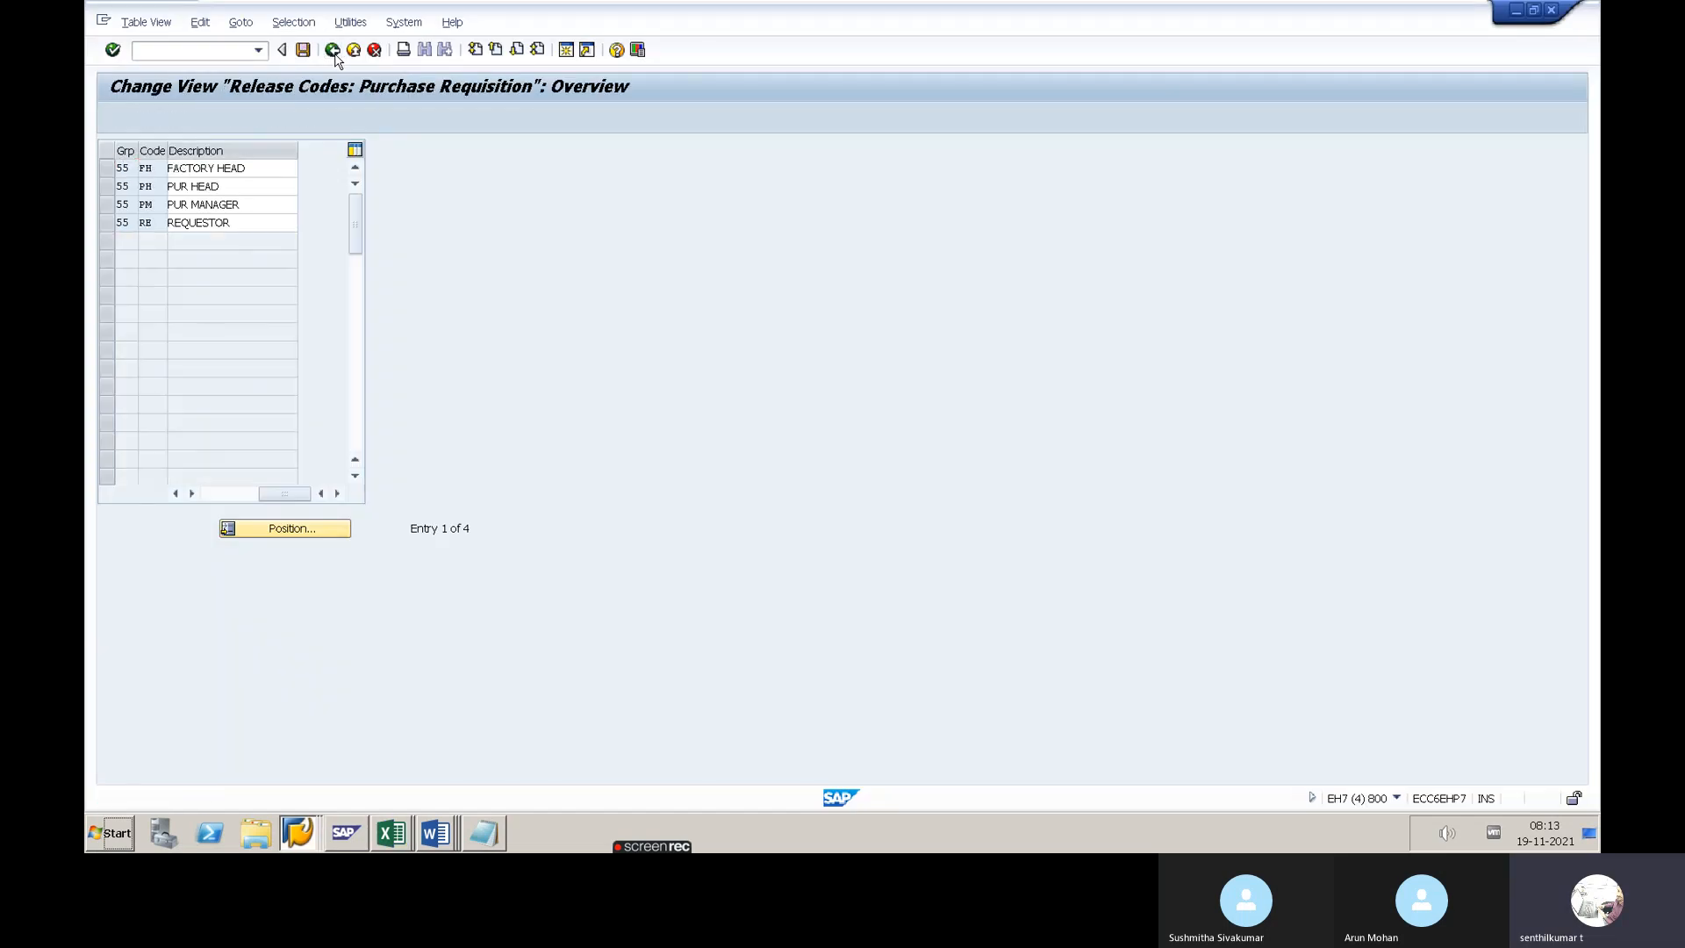
left_click(332, 50)
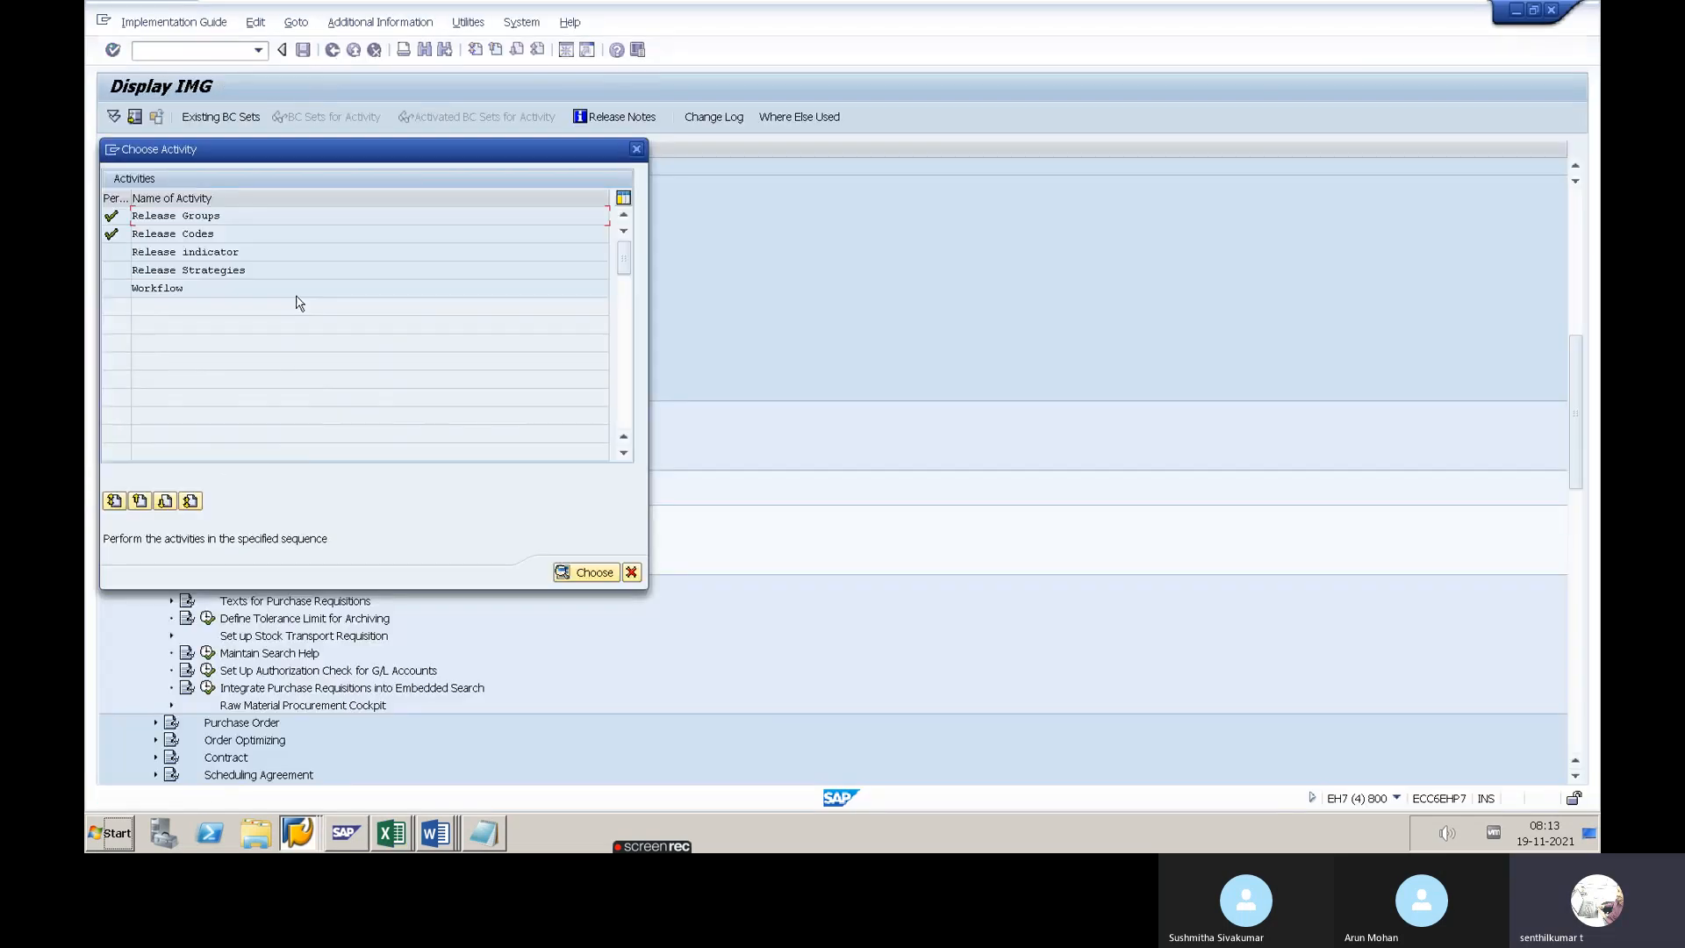
double_click(151, 252)
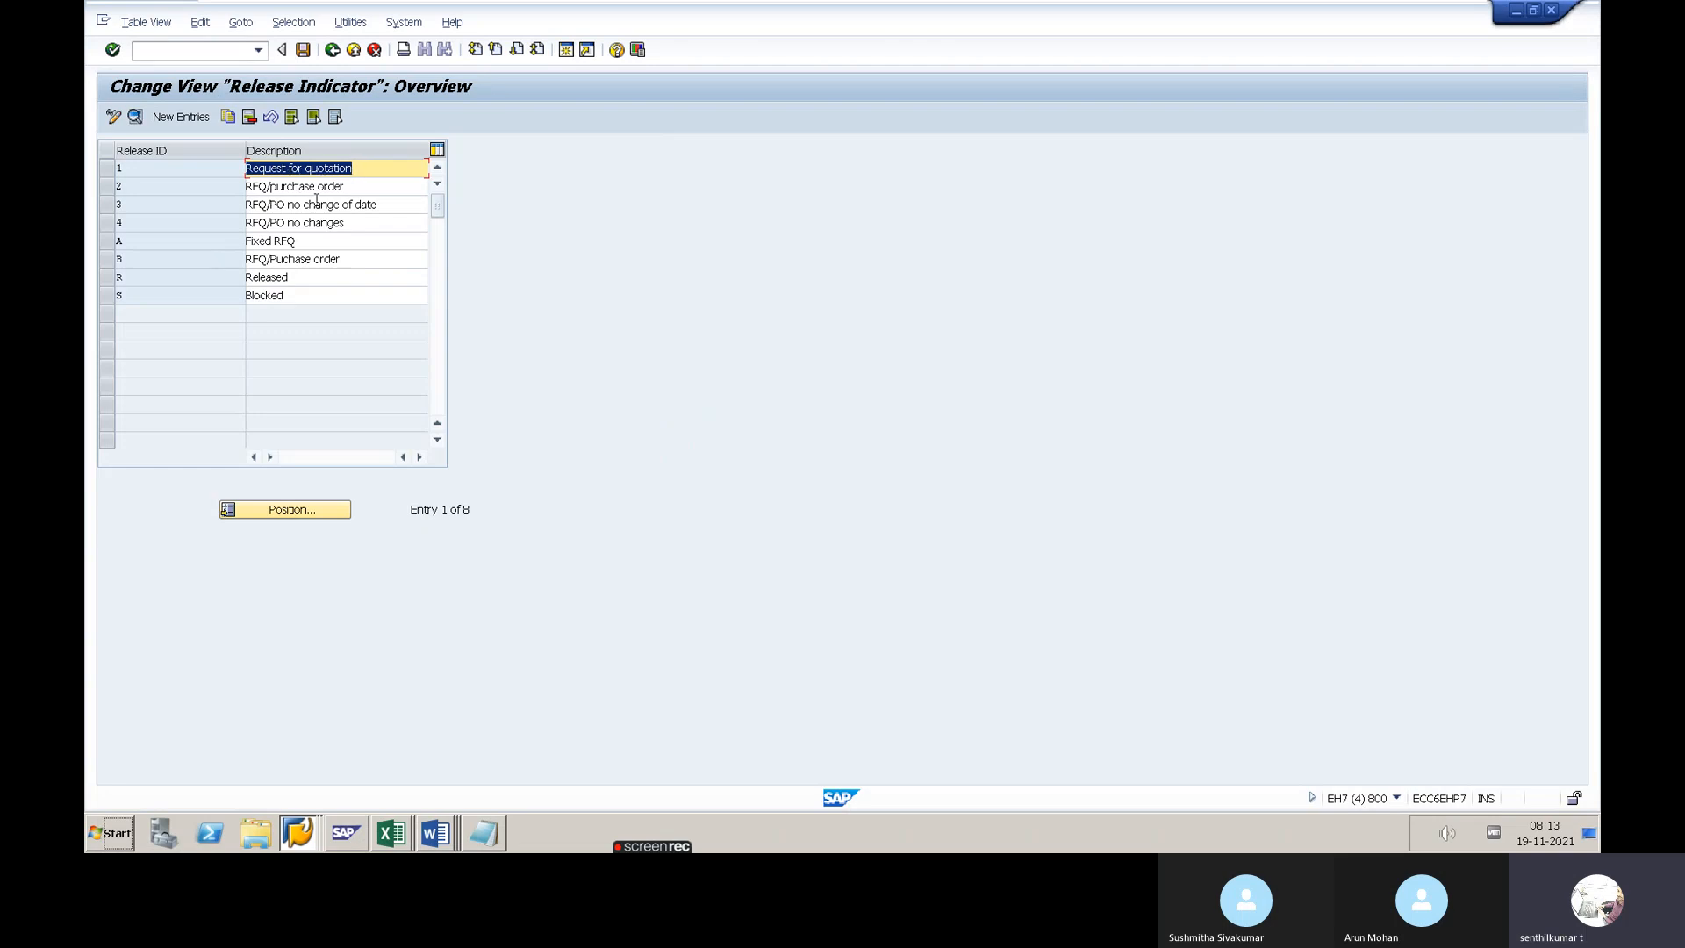
Examine the details of release indicator R (Released) and its available changeability options, and leave the Release indicator activity without changing them
double_click(283, 277)
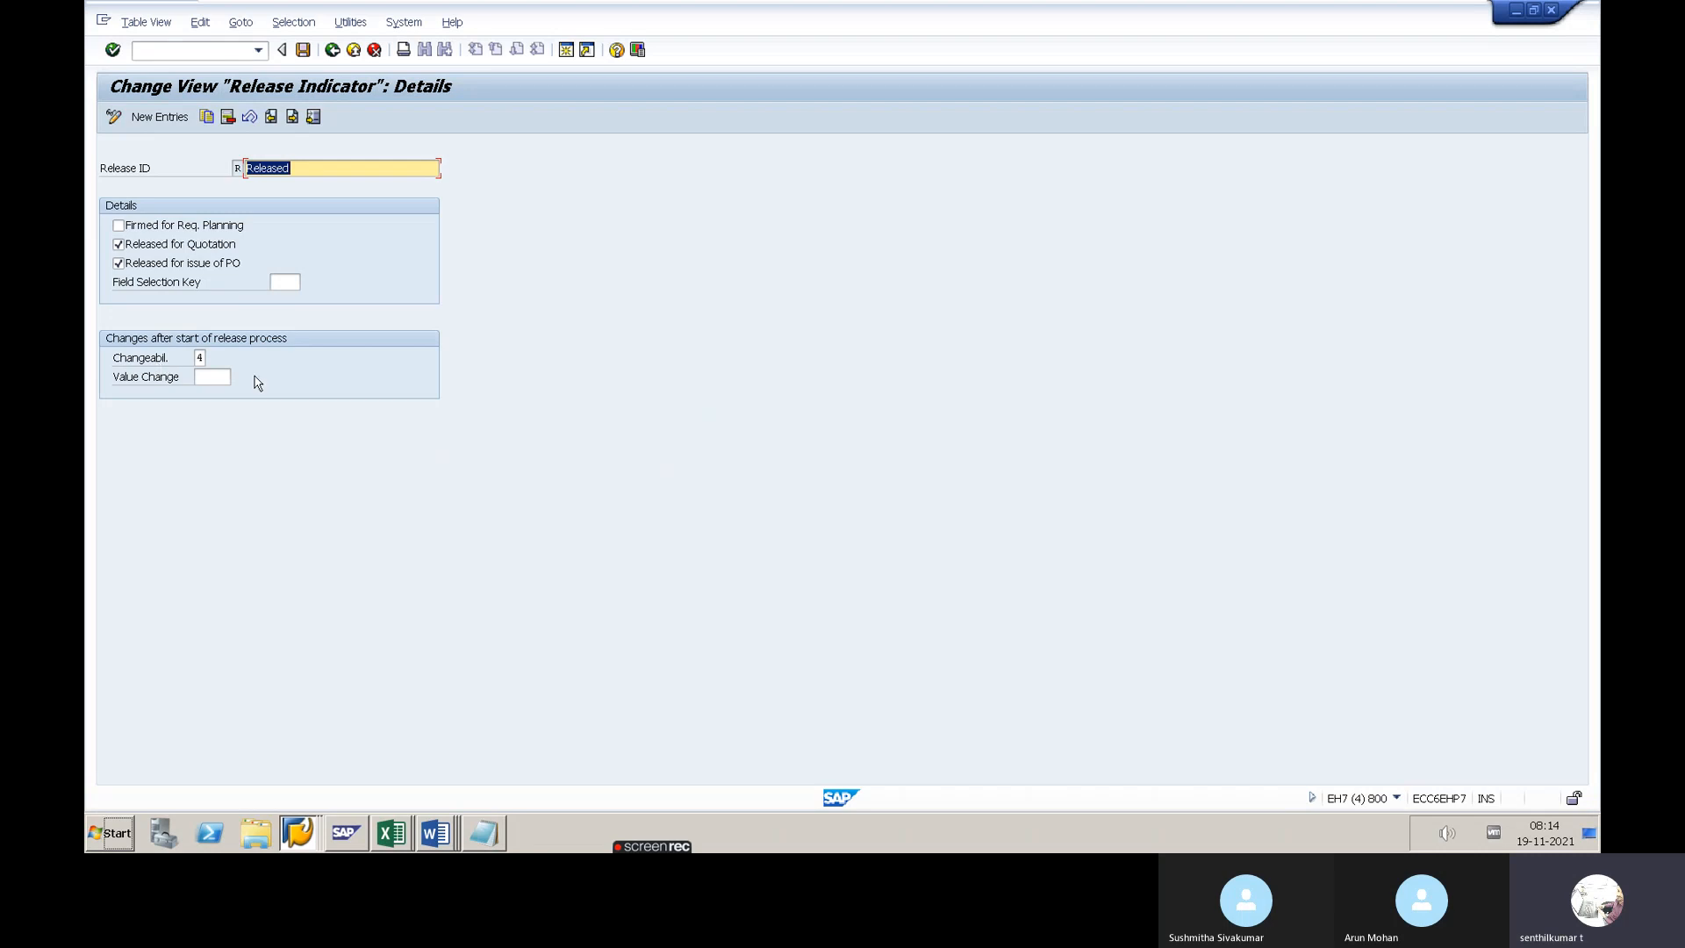
left_click(200, 358)
left_click(211, 359)
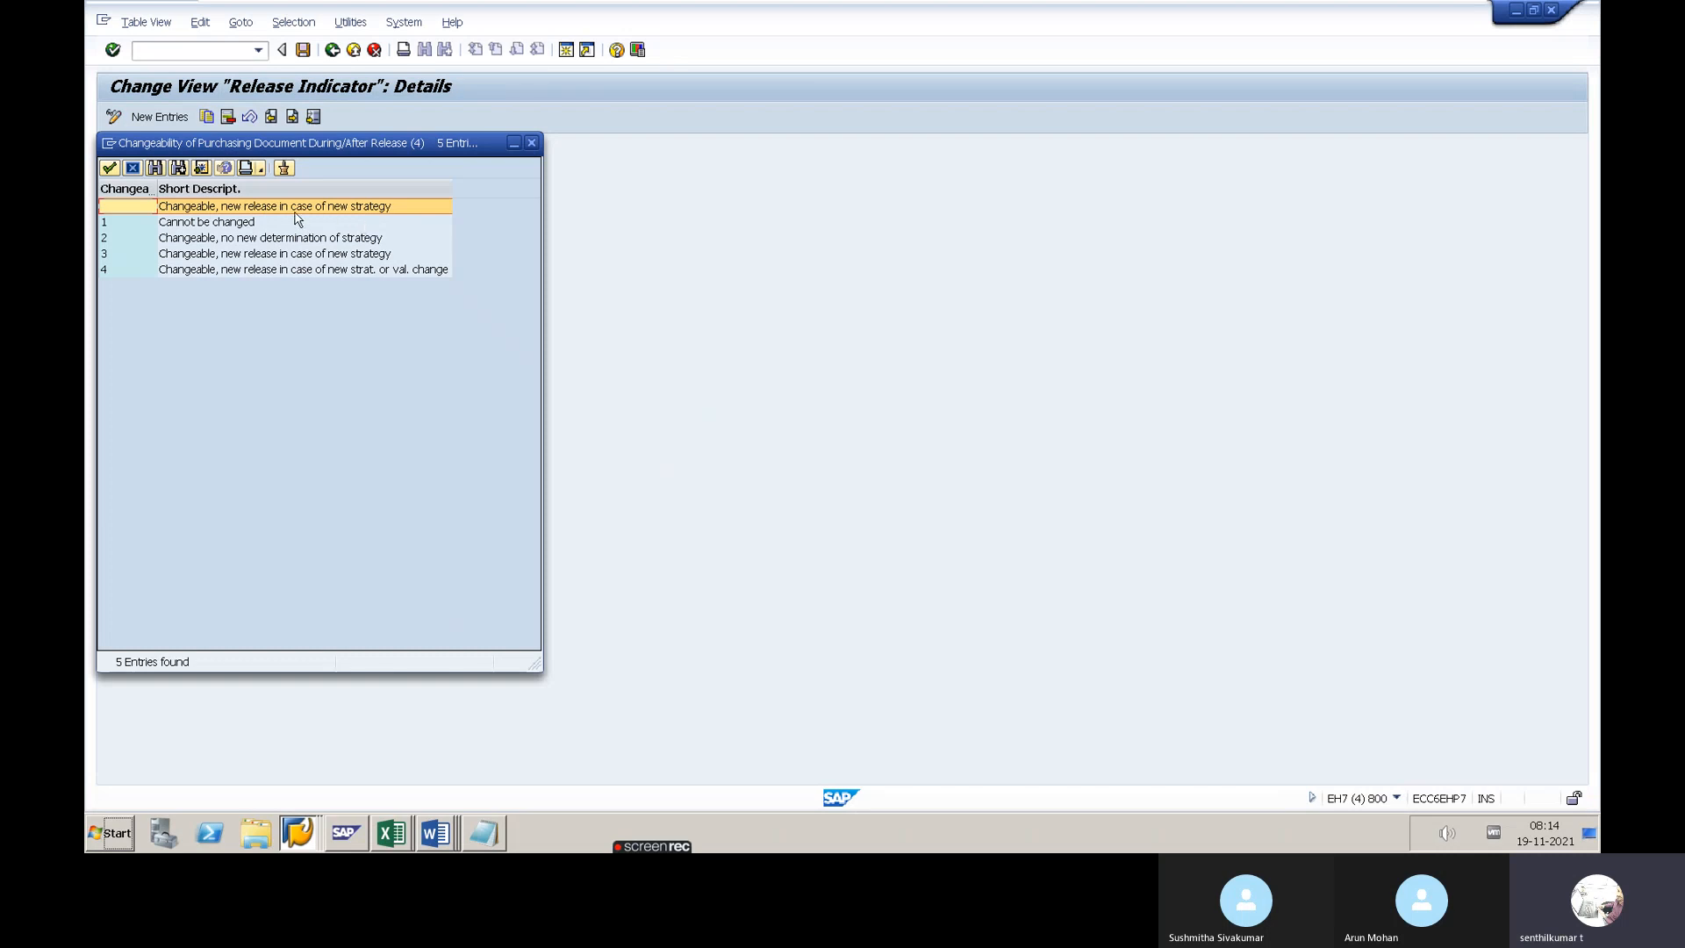
left_click_drag(358, 147, 840, 145)
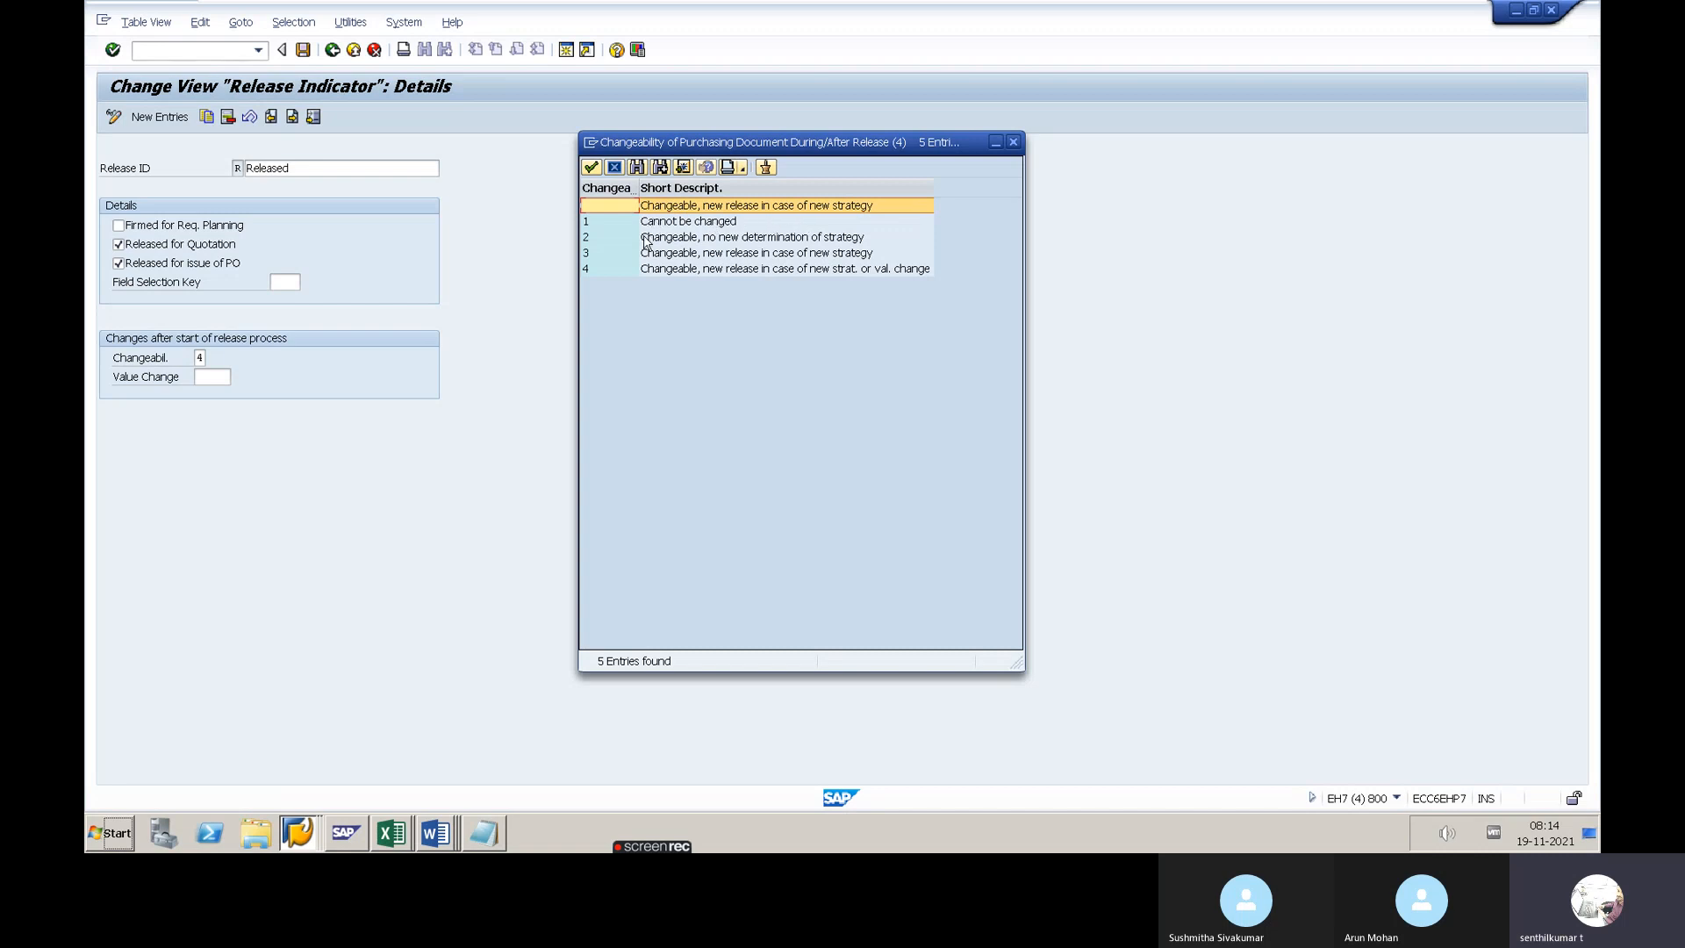
left_click(592, 223)
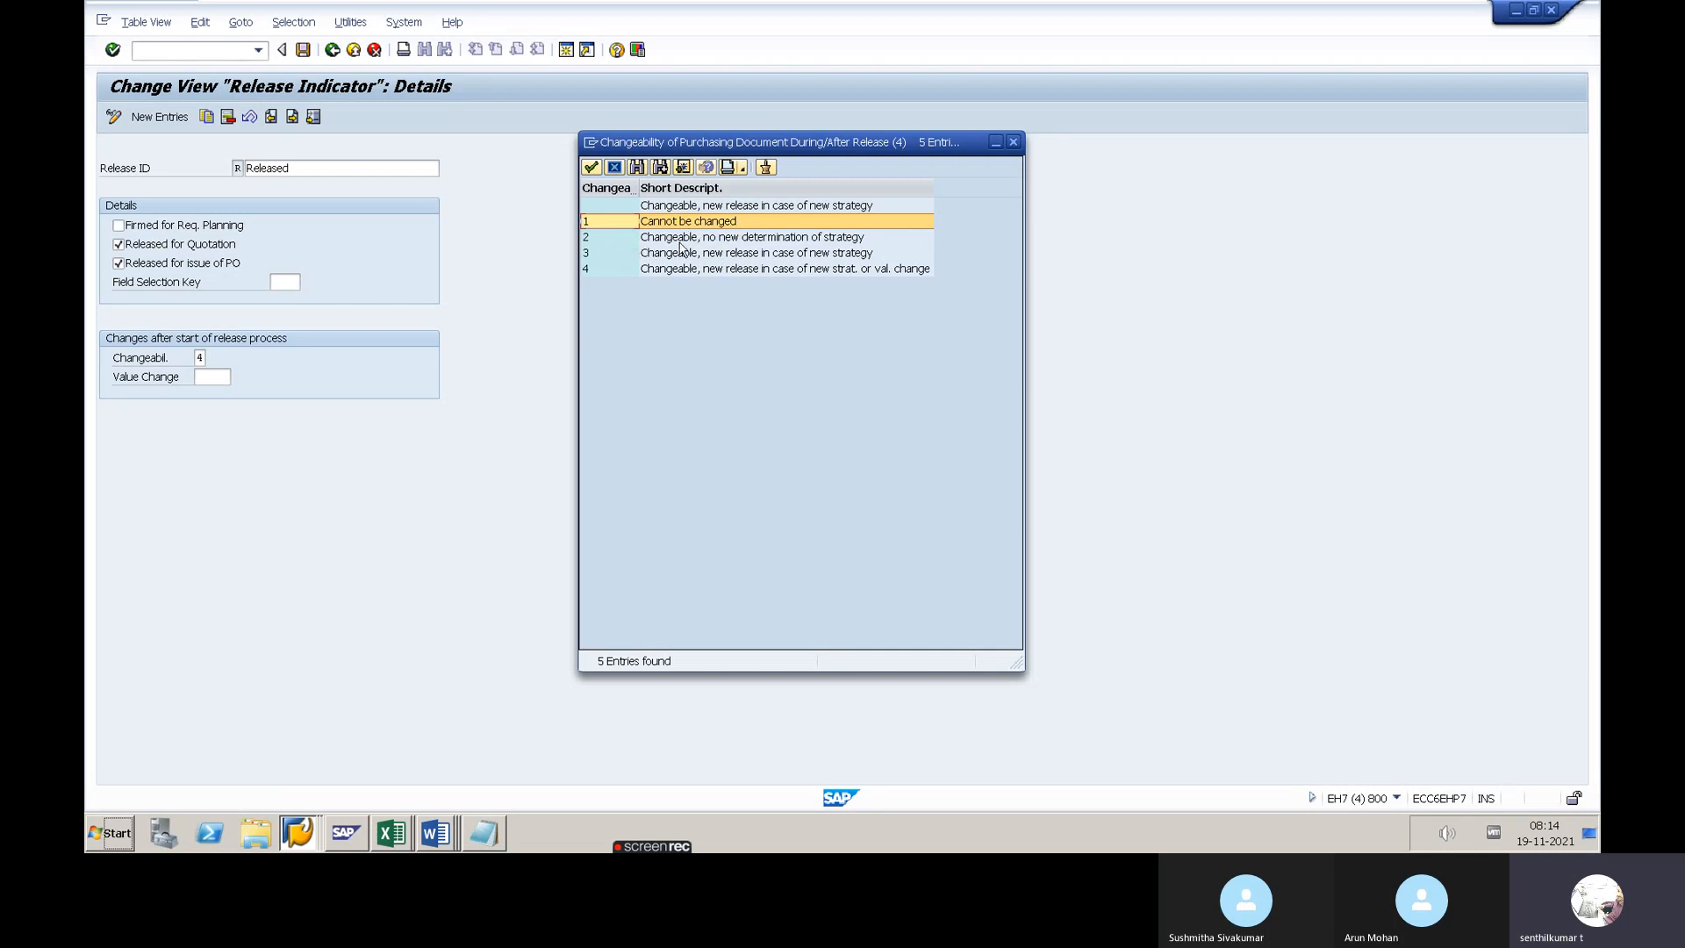
left_click(622, 239)
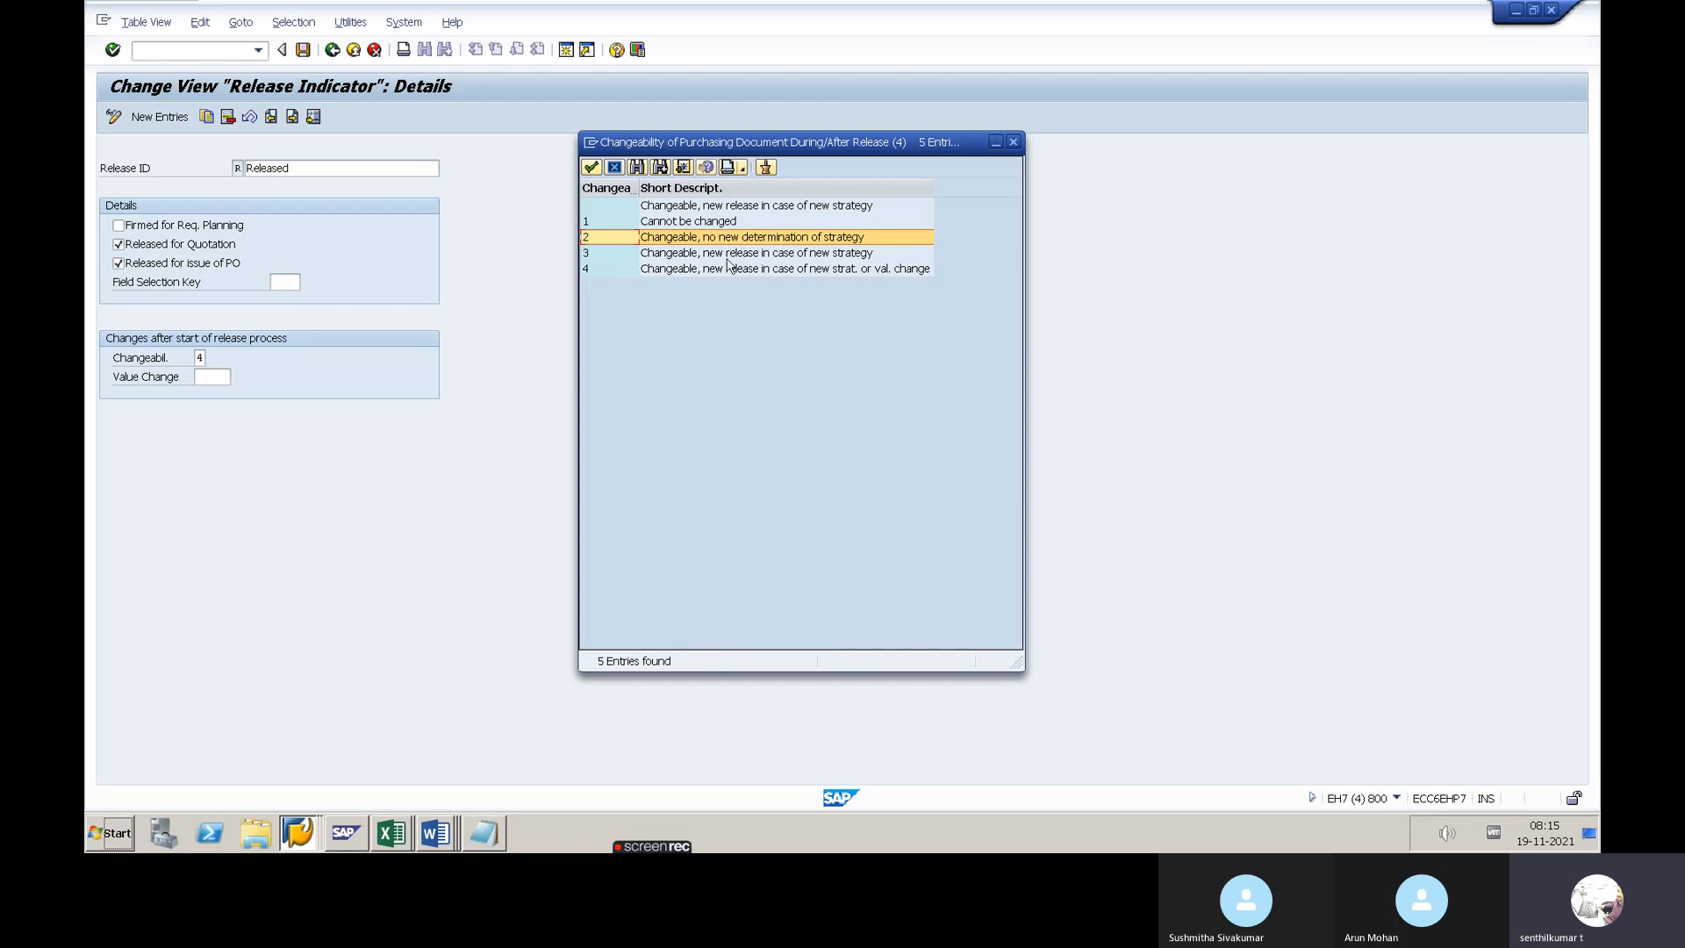
left_click(649, 257)
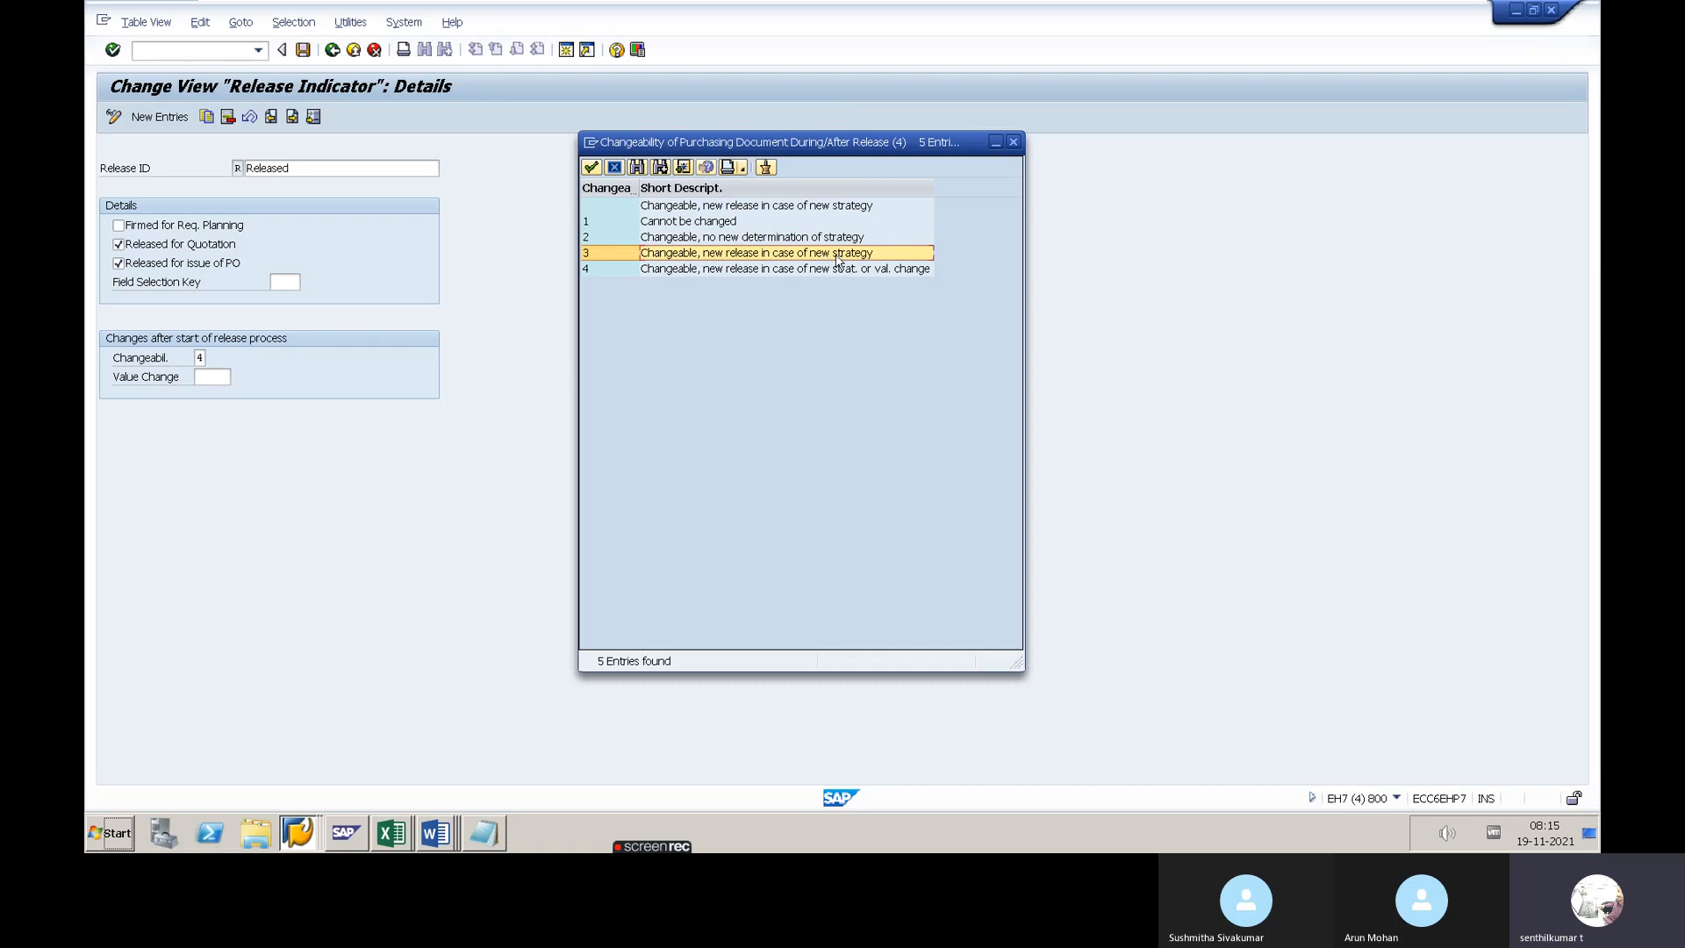
left_click(611, 269)
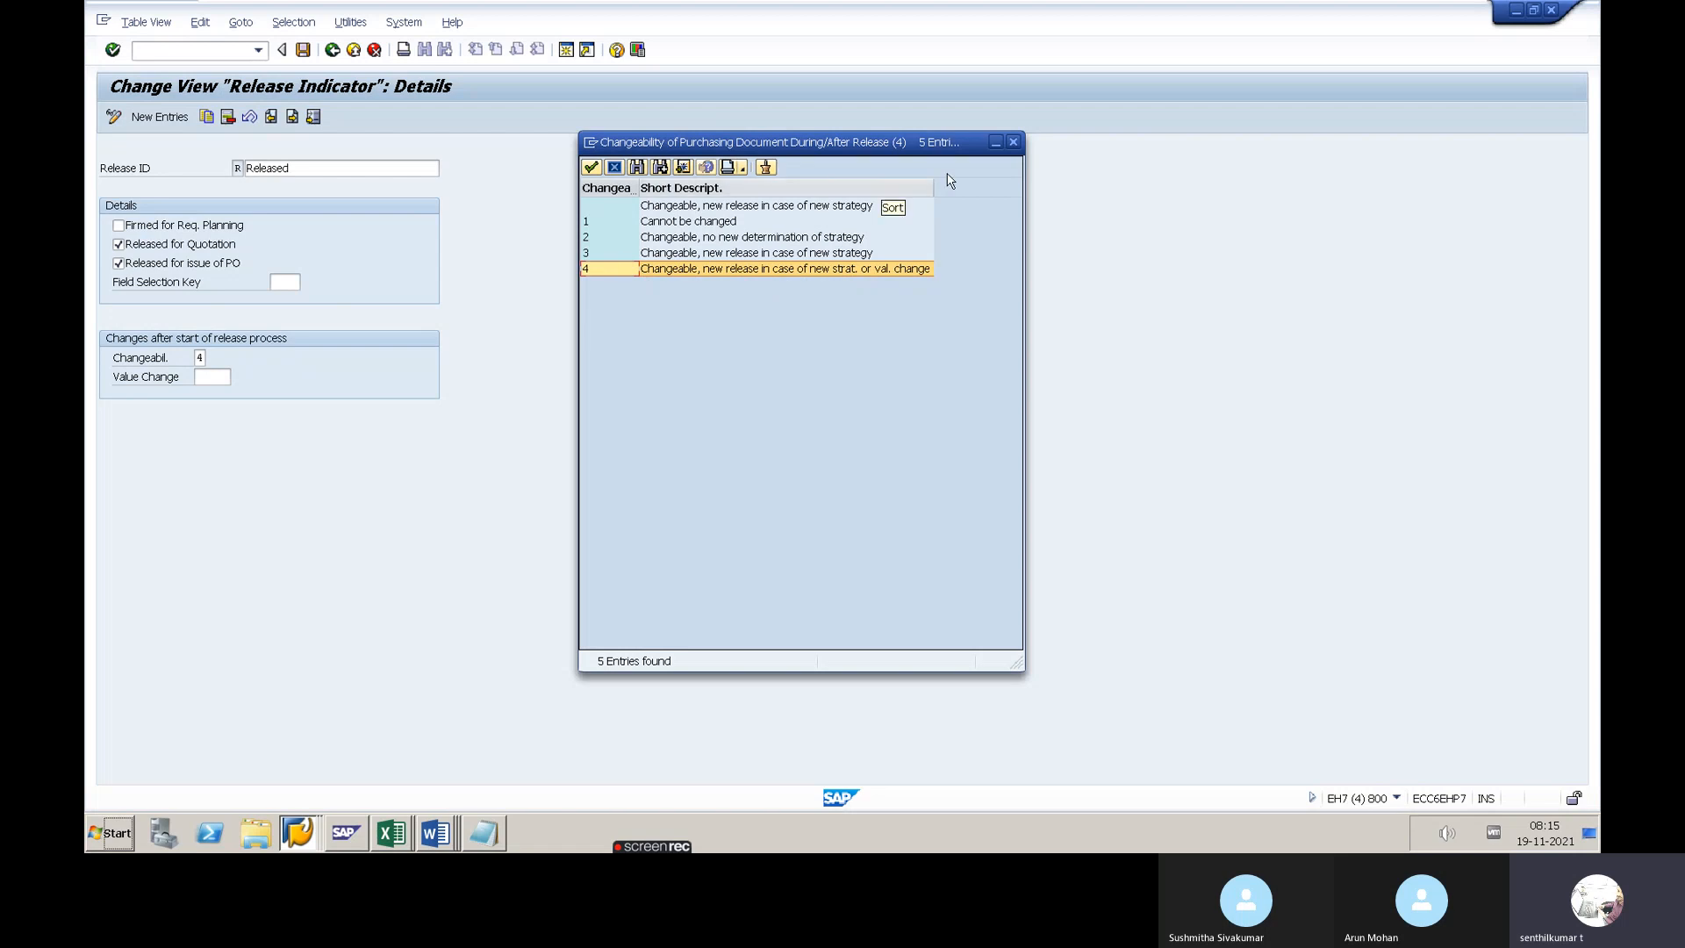
left_click(1012, 142)
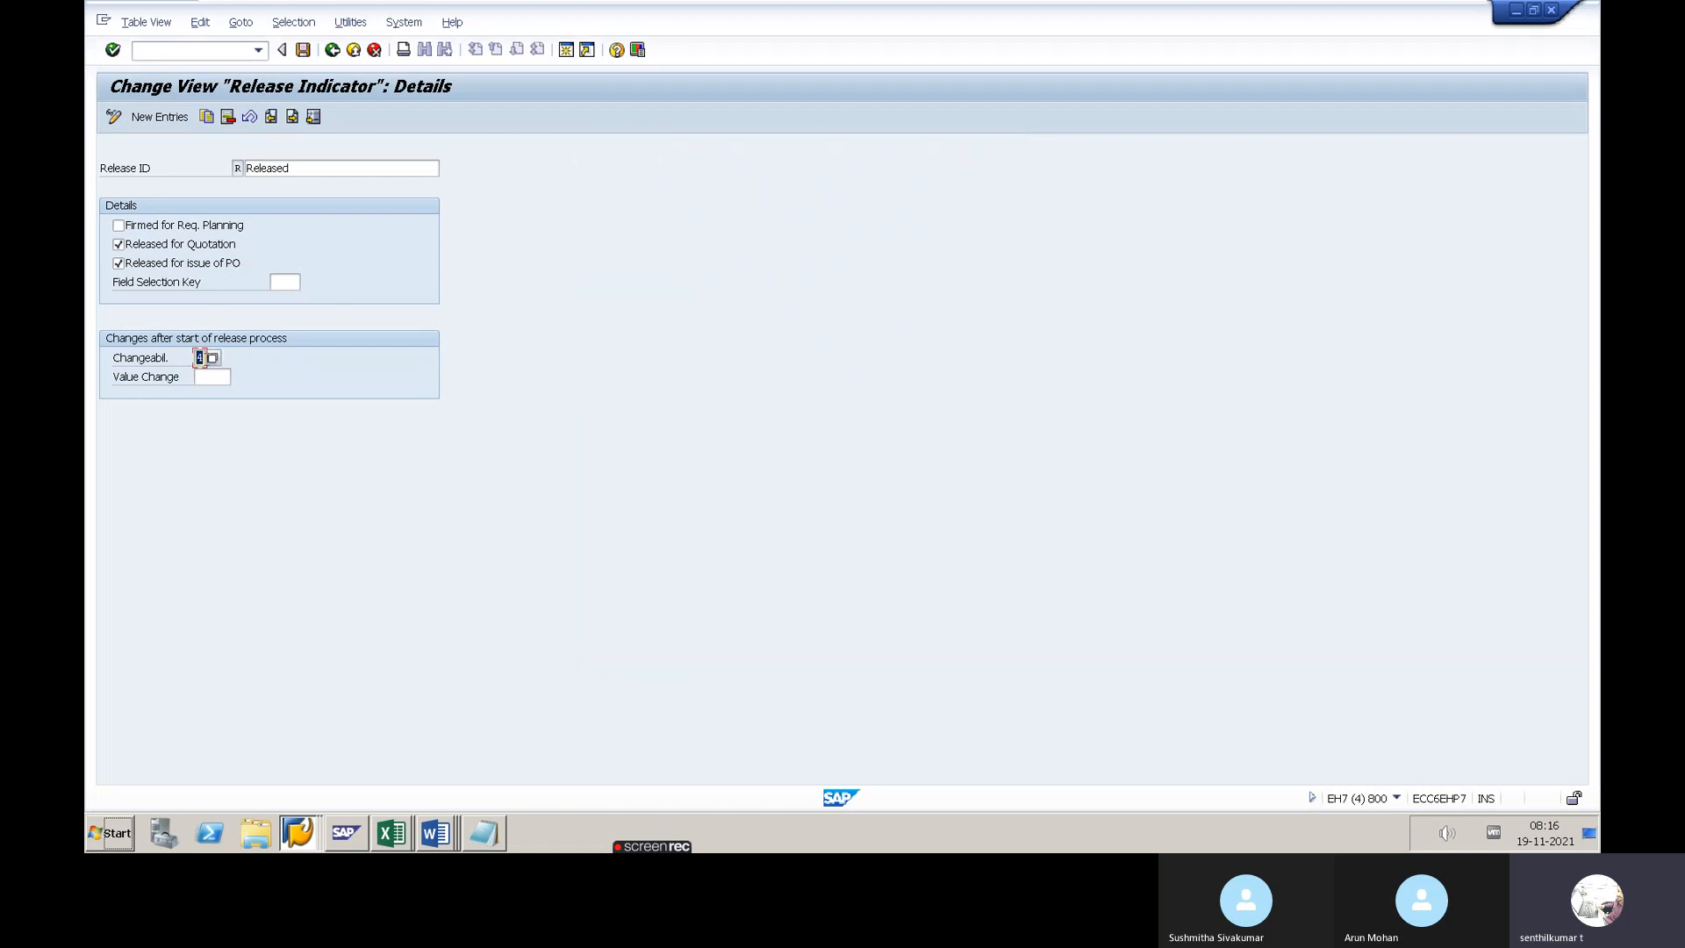
left_click(332, 50)
left_click(333, 51)
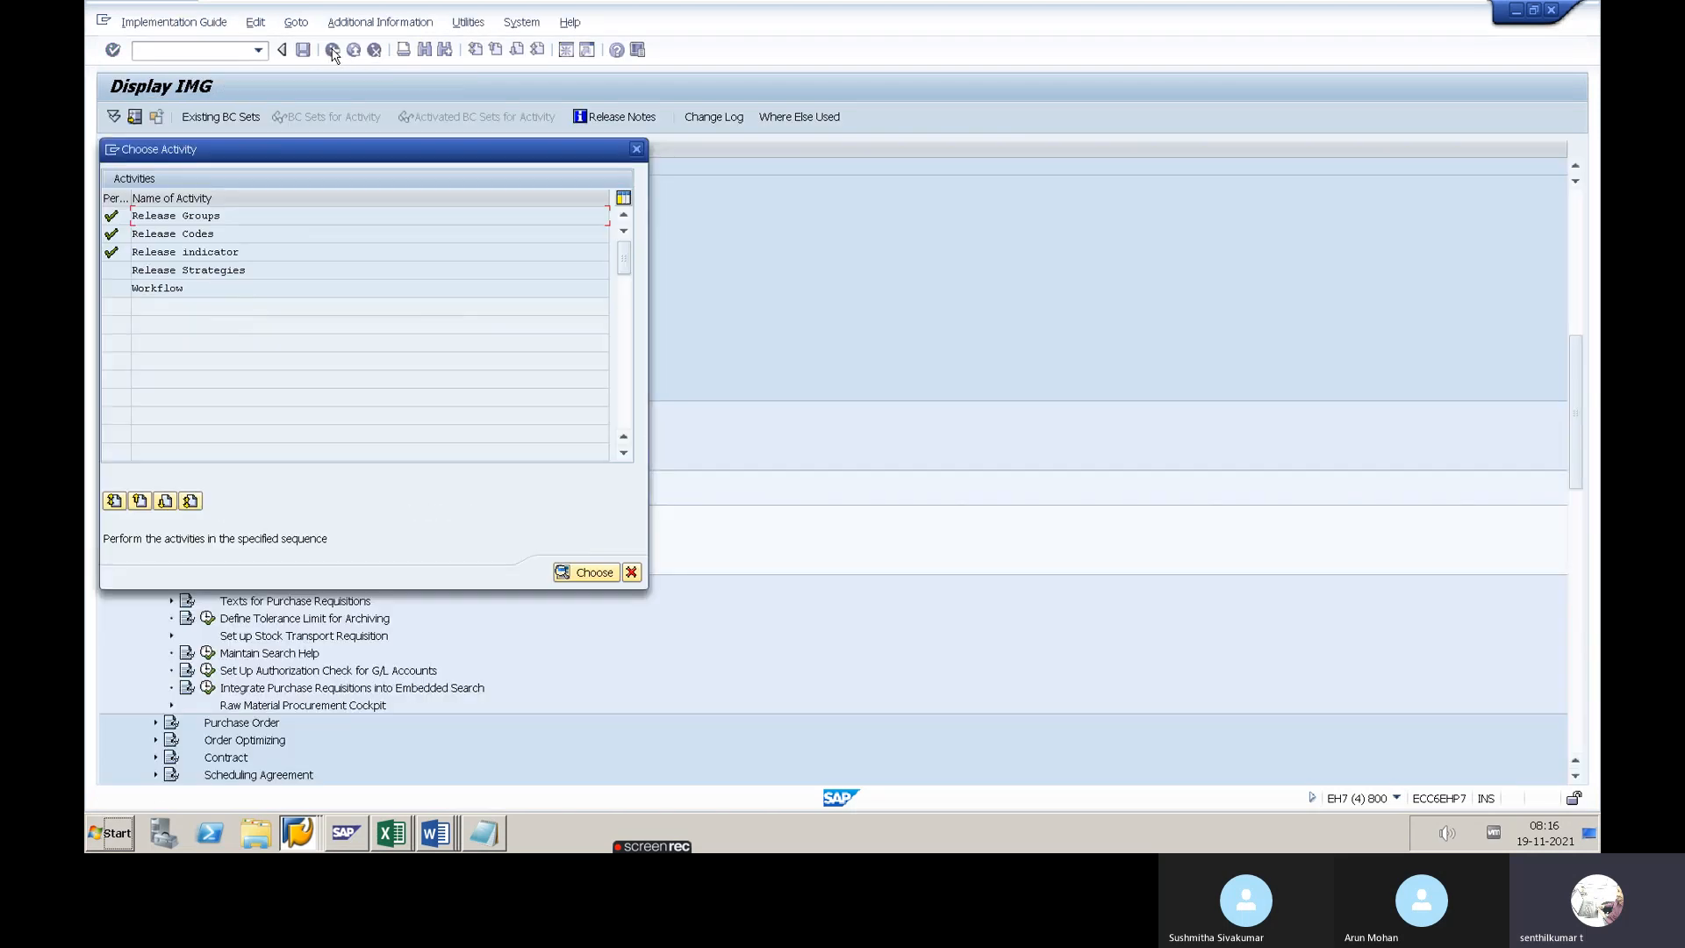
Create a new release strategy 10 for release group 55 with the description VALUE 1 - 50K
double_click(171, 269)
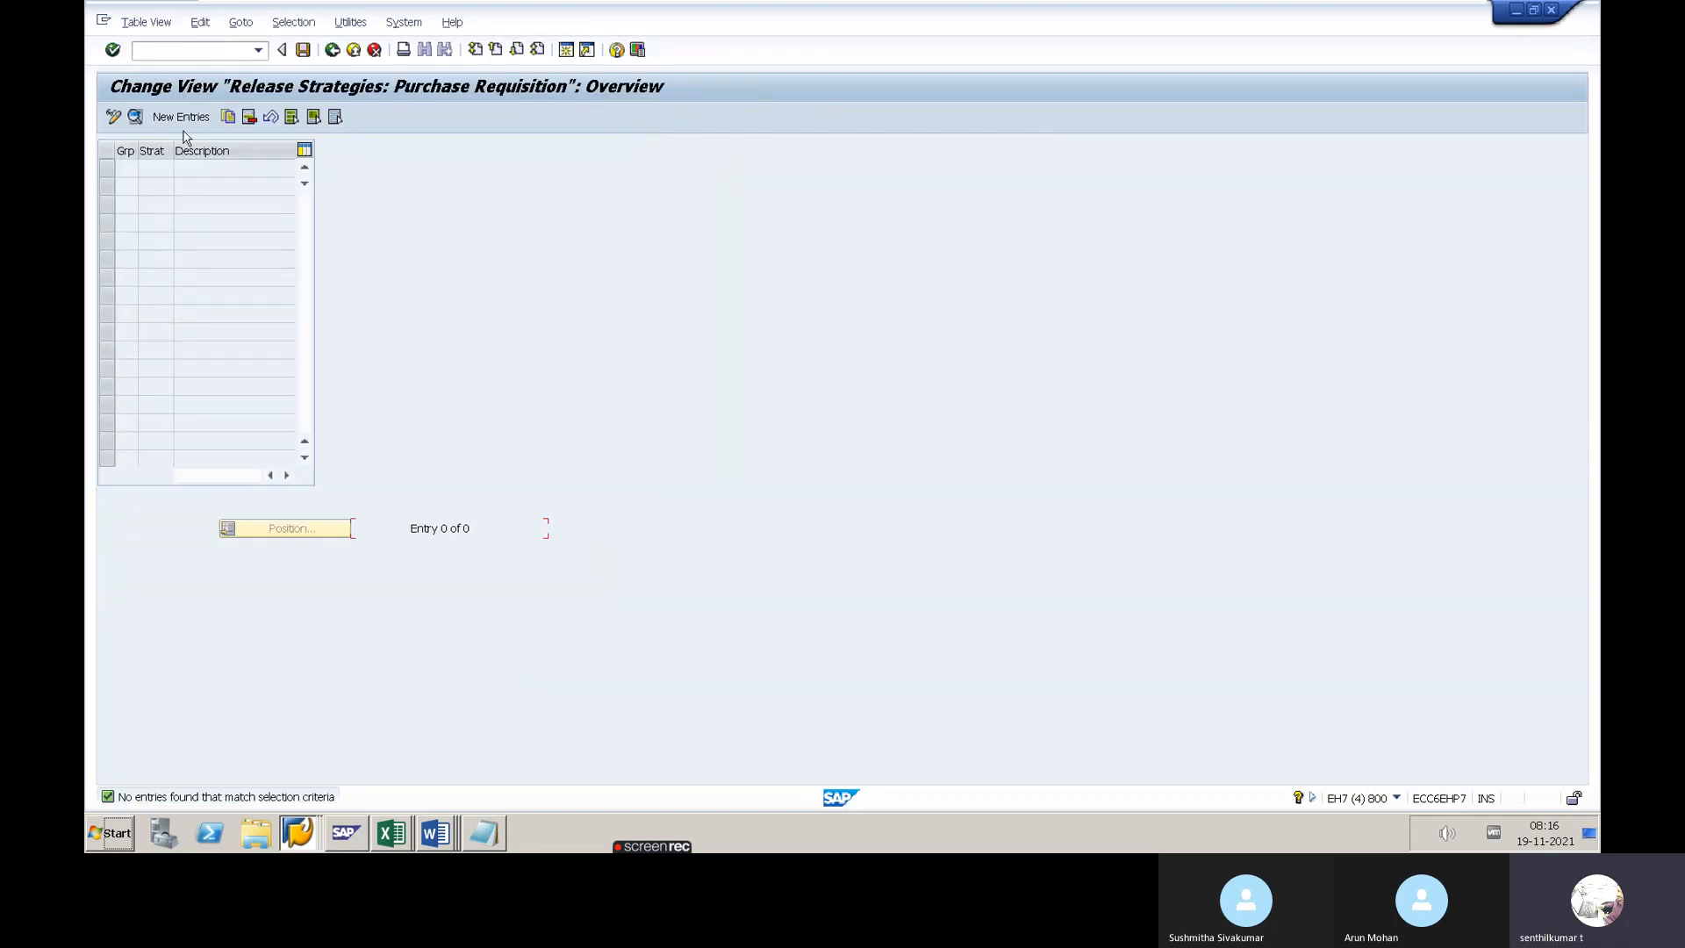
left_click(181, 118)
key("alt+Tab")
left_click(383, 377)
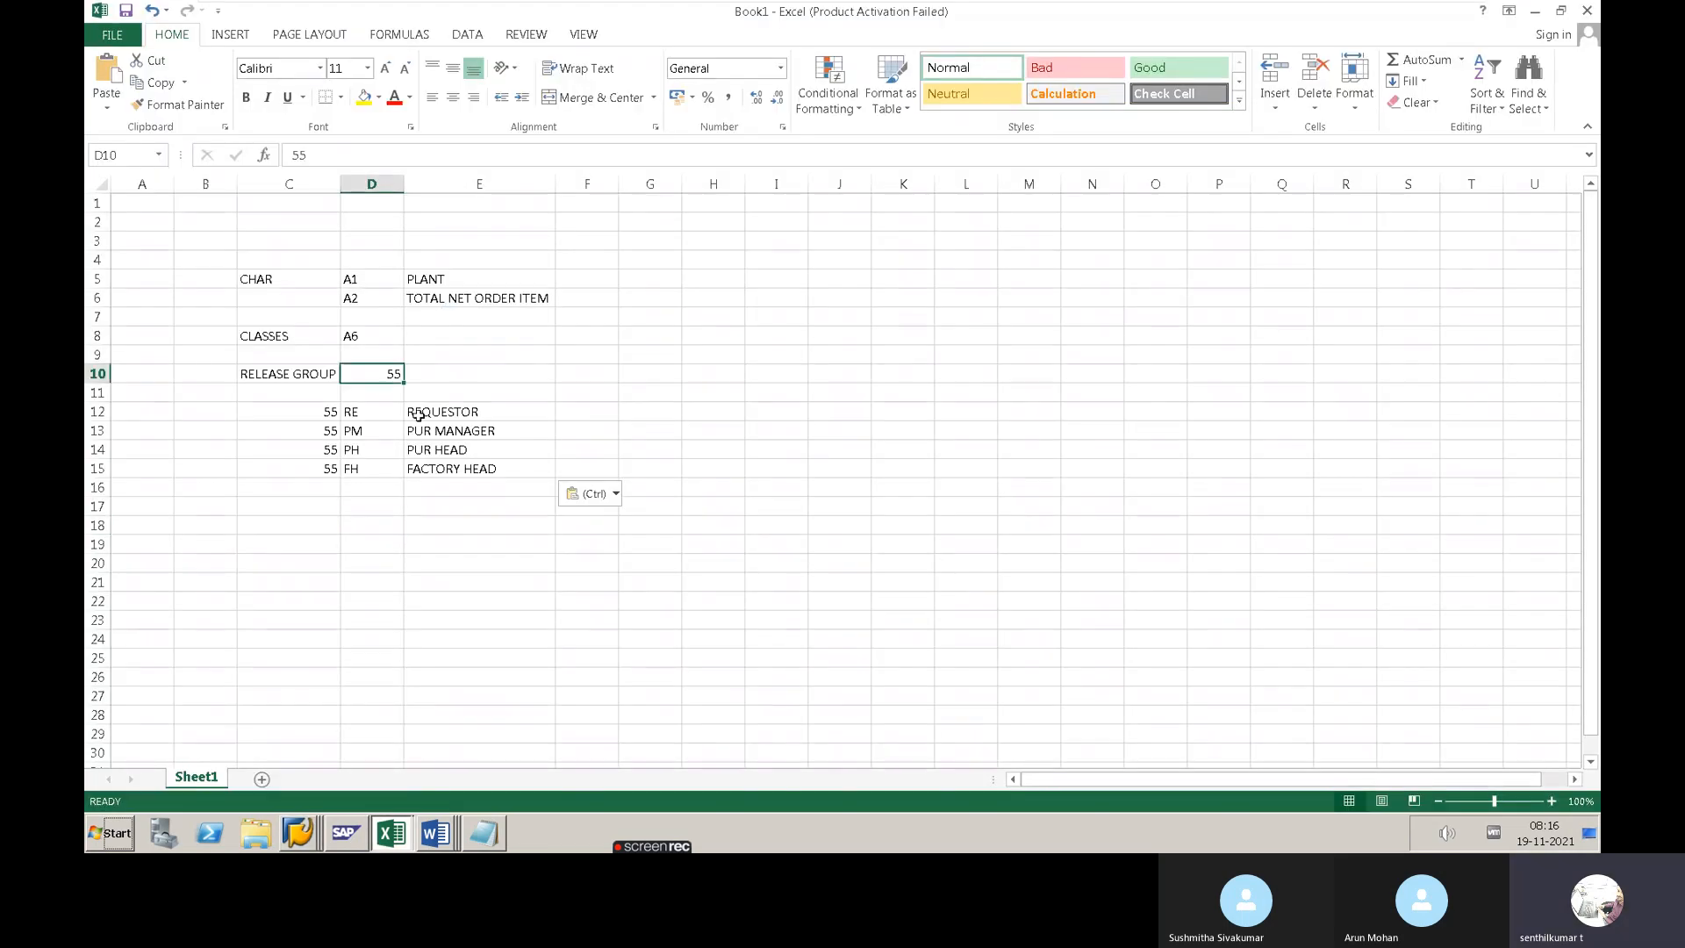
key("alt+Tab")
type("55")
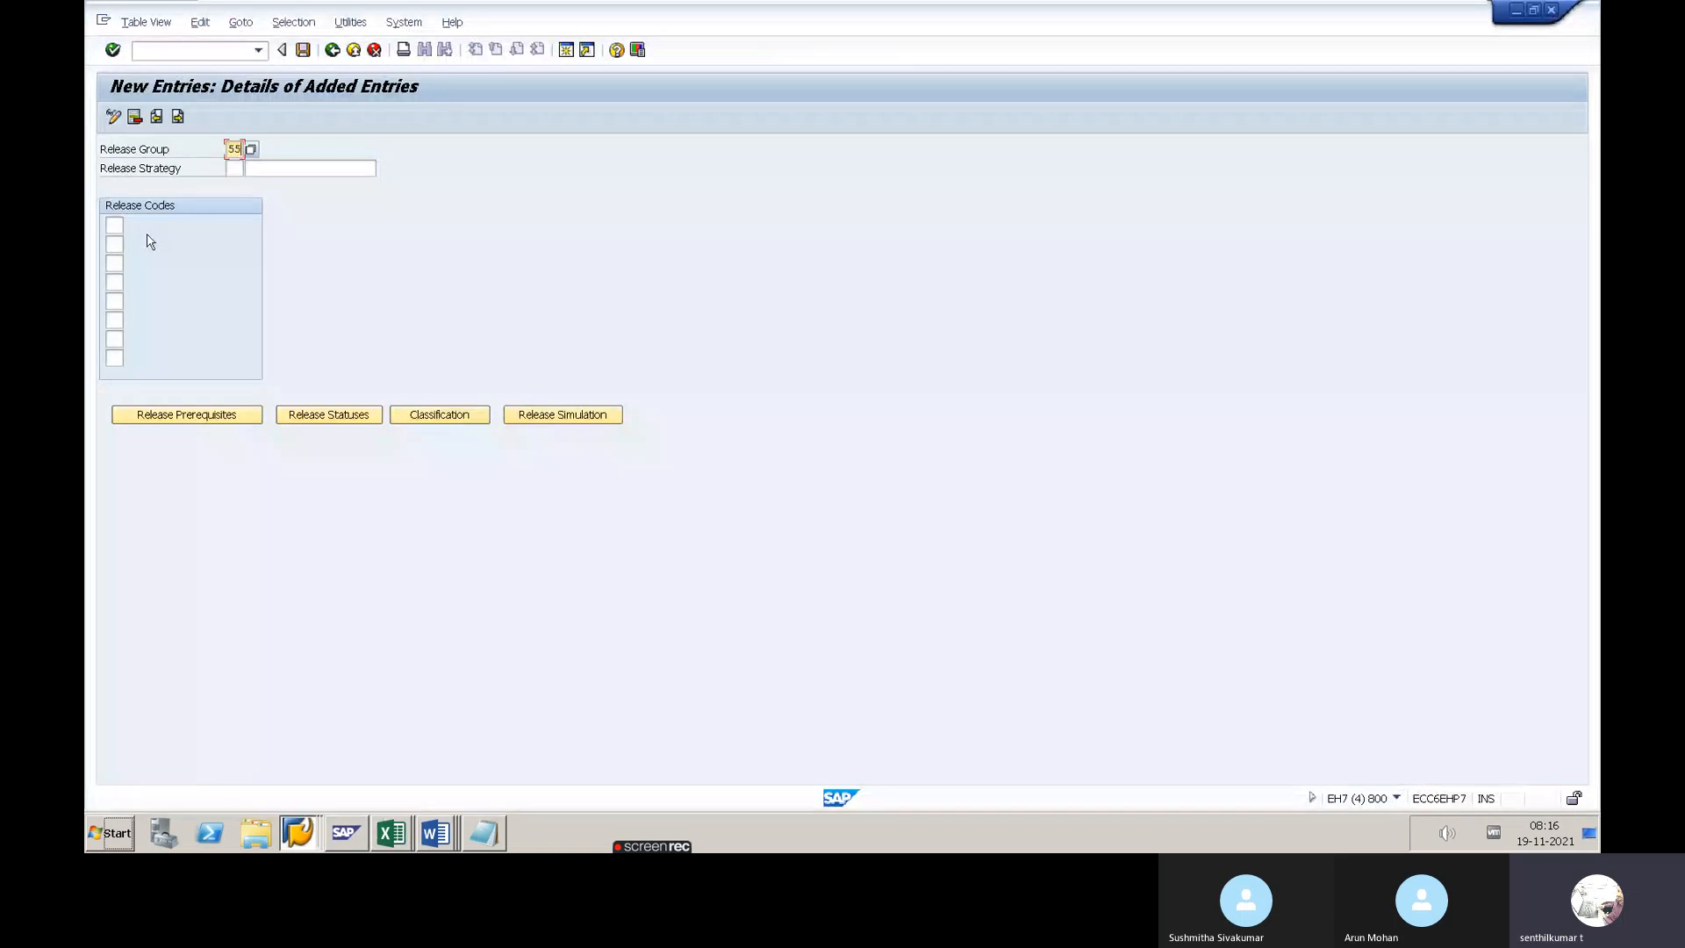
left_click(234, 169)
type("10")
left_click(280, 163)
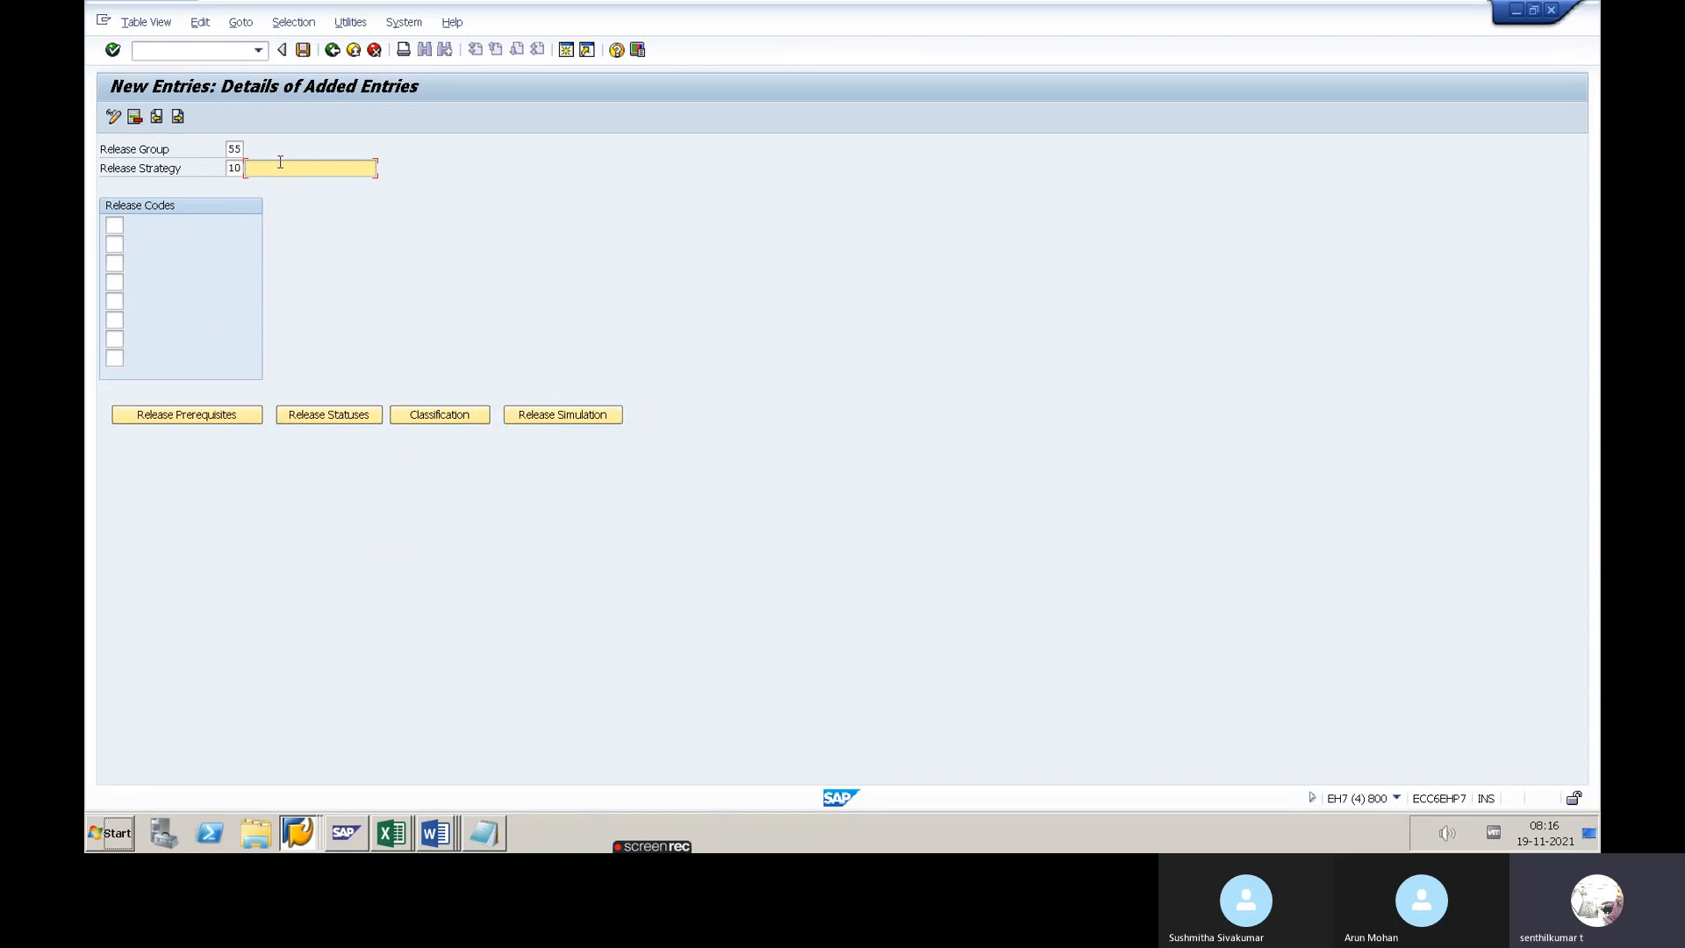
type("VALUE-1 - 50K")
Assign release codes RE and PM to release strategy 10, in that order
left_click(115, 225)
type("RE")
left_click(114, 247)
type("PM")
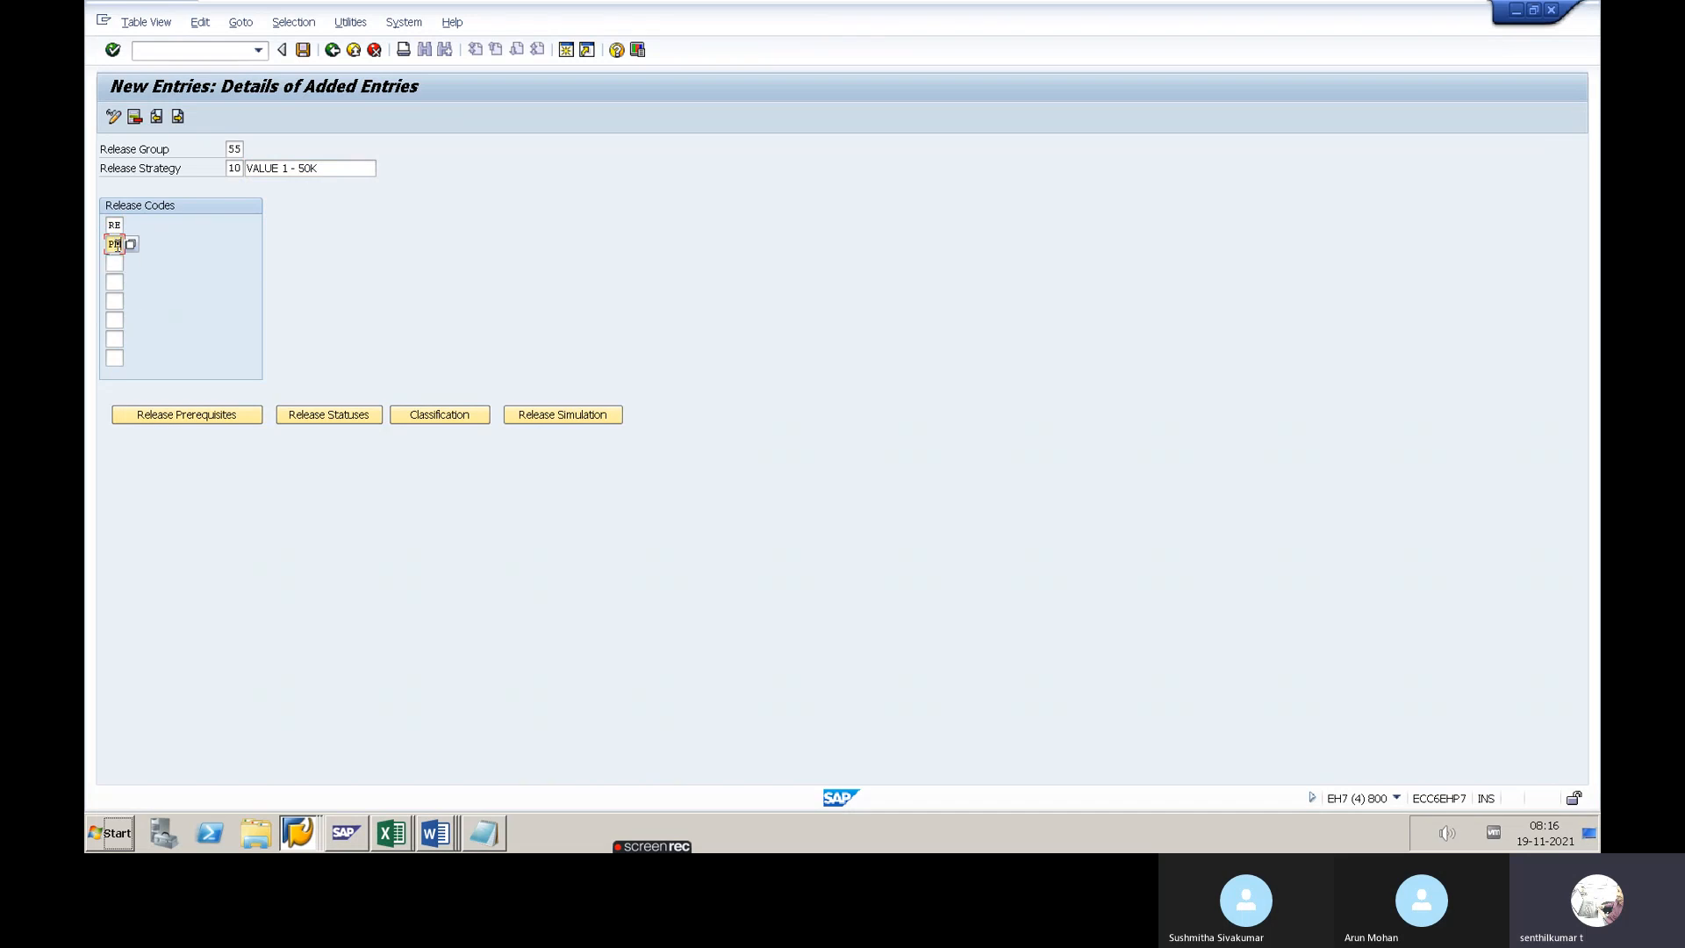
key("Return")
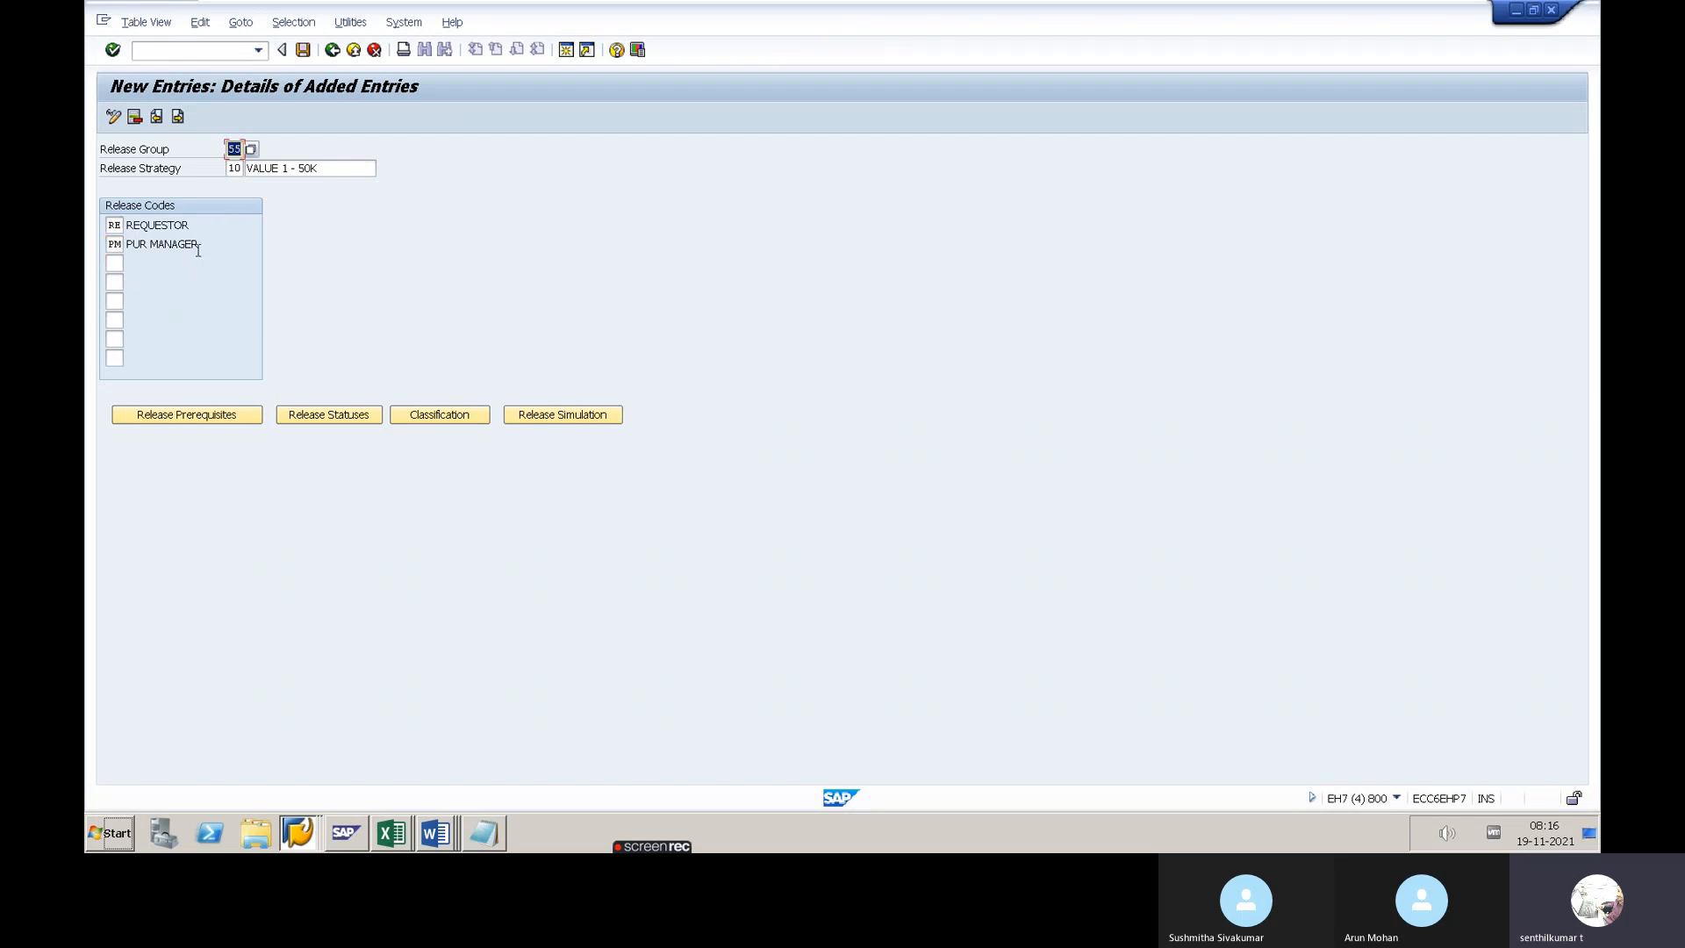
left_click(315, 168)
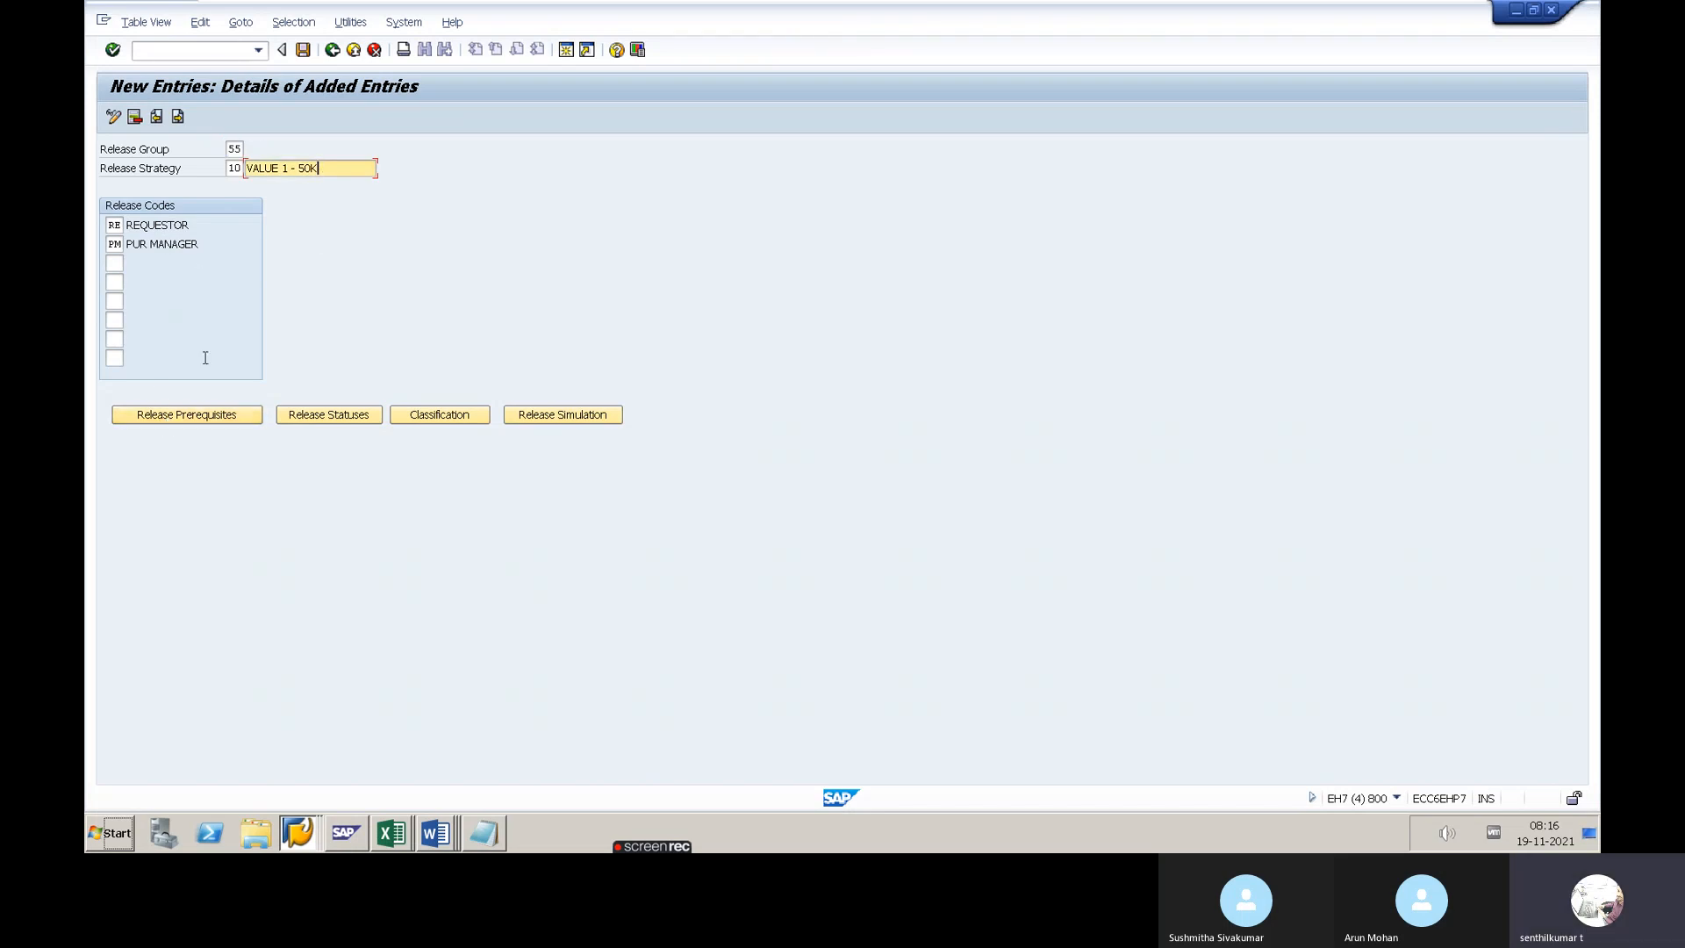
Make RE the release prerequisite for PM in strategy 10 and try to save the entry
left_click(172, 422)
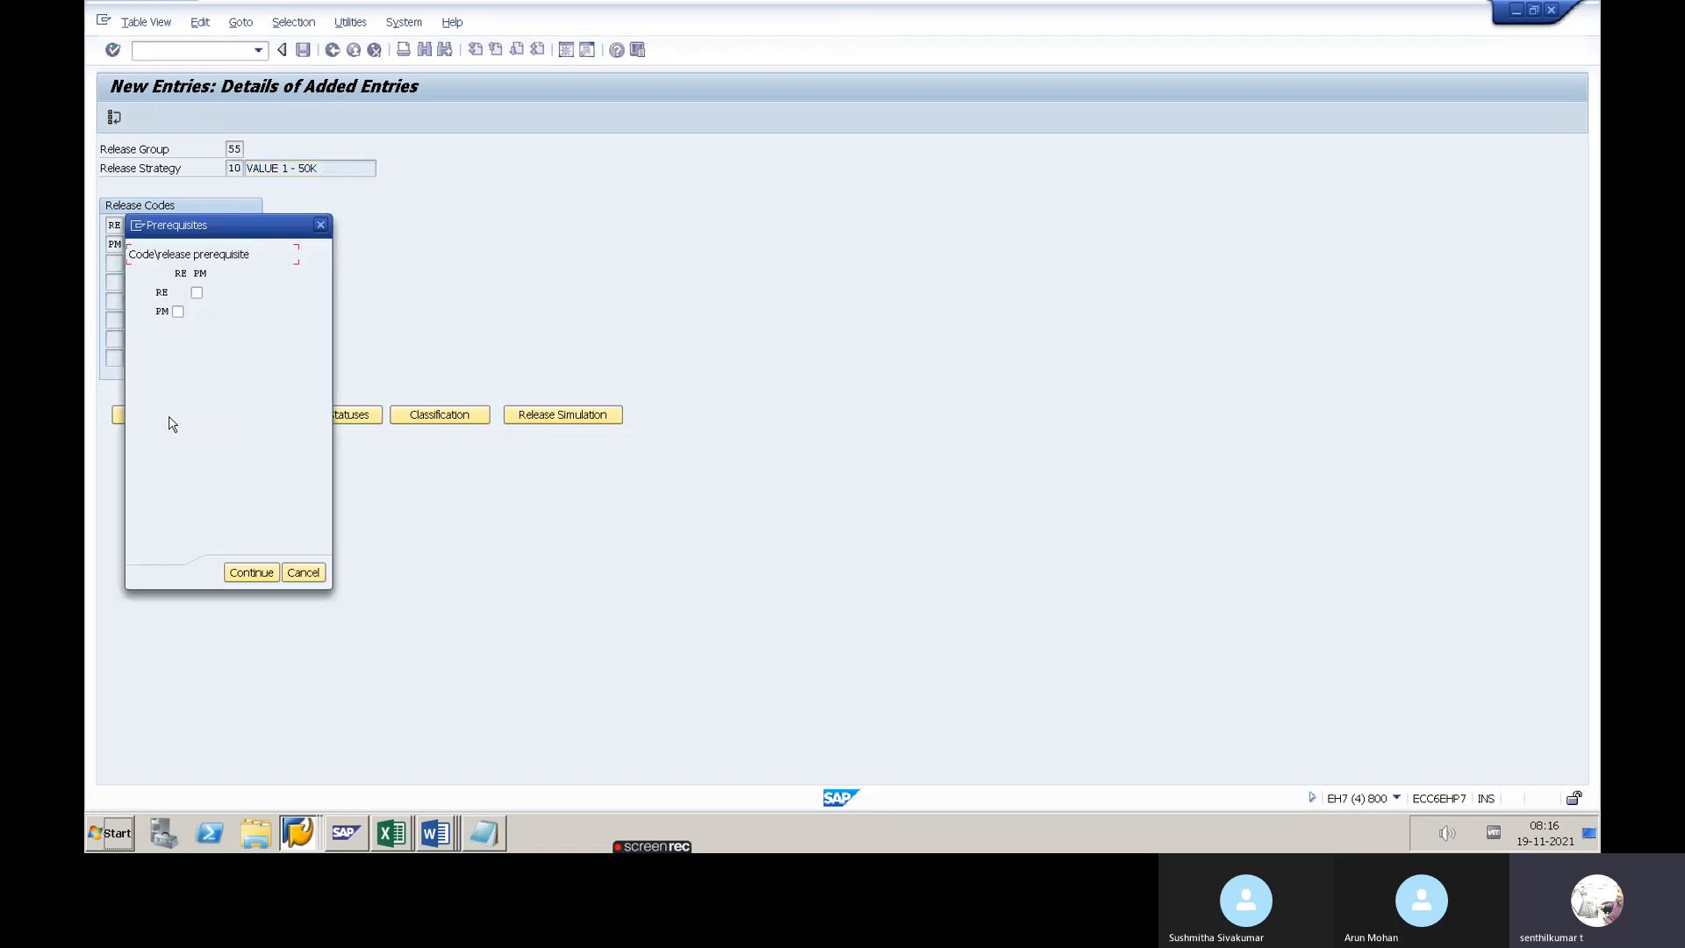
left_click_drag(178, 231, 752, 230)
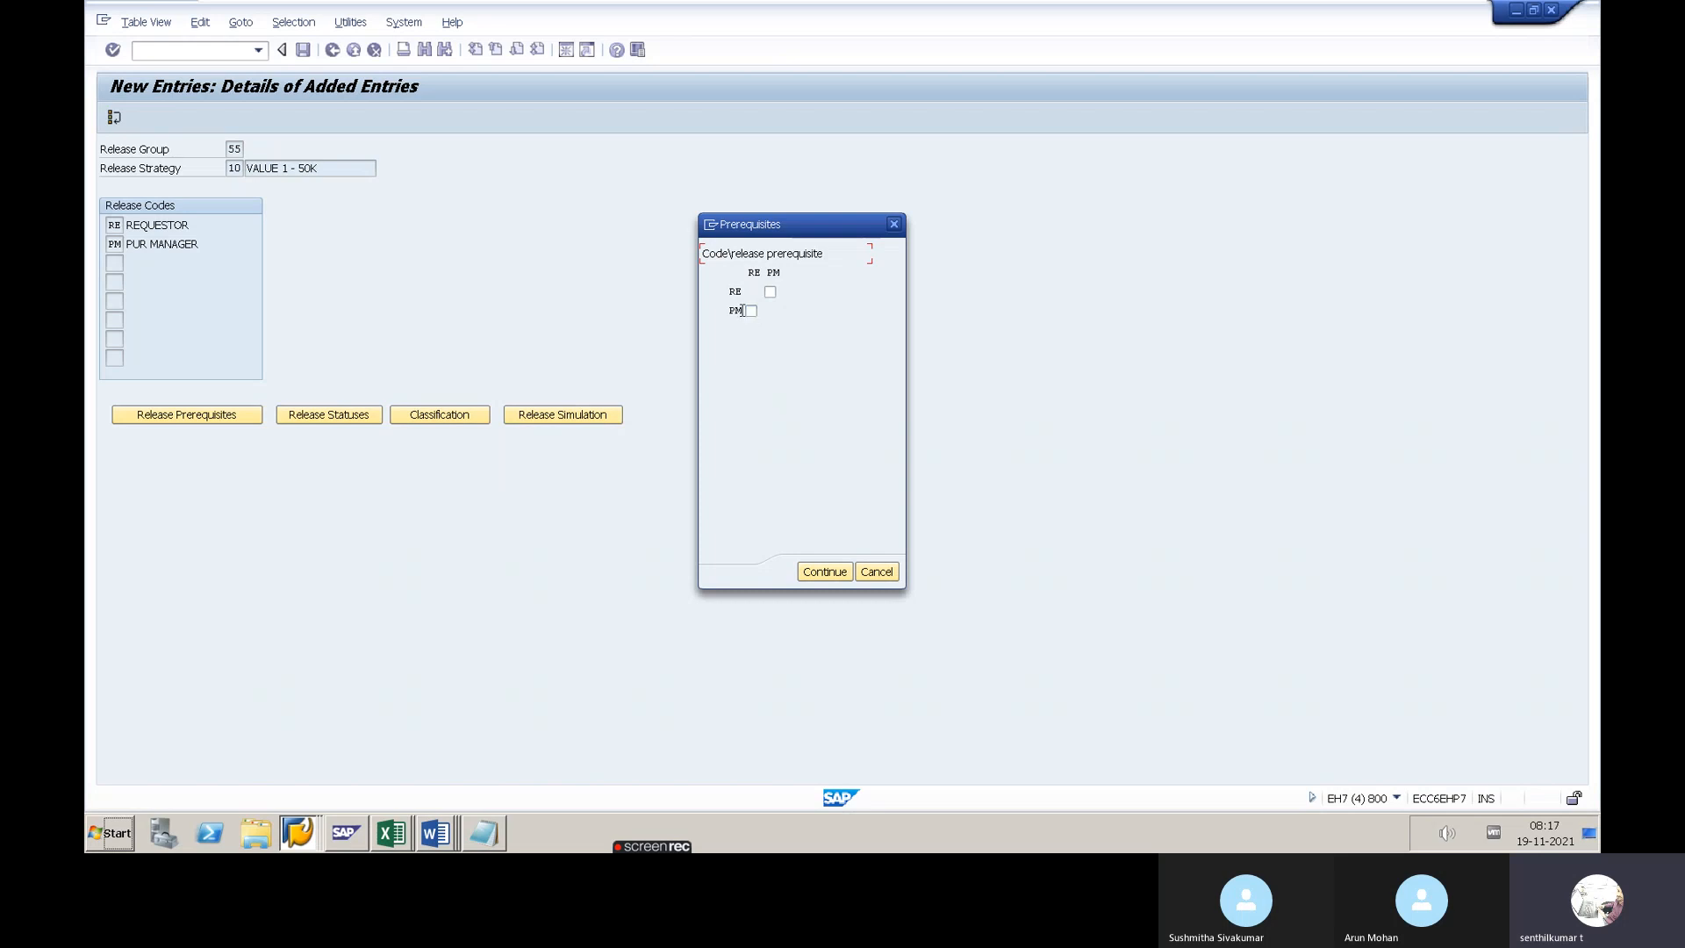
left_click(751, 311)
left_click(799, 570)
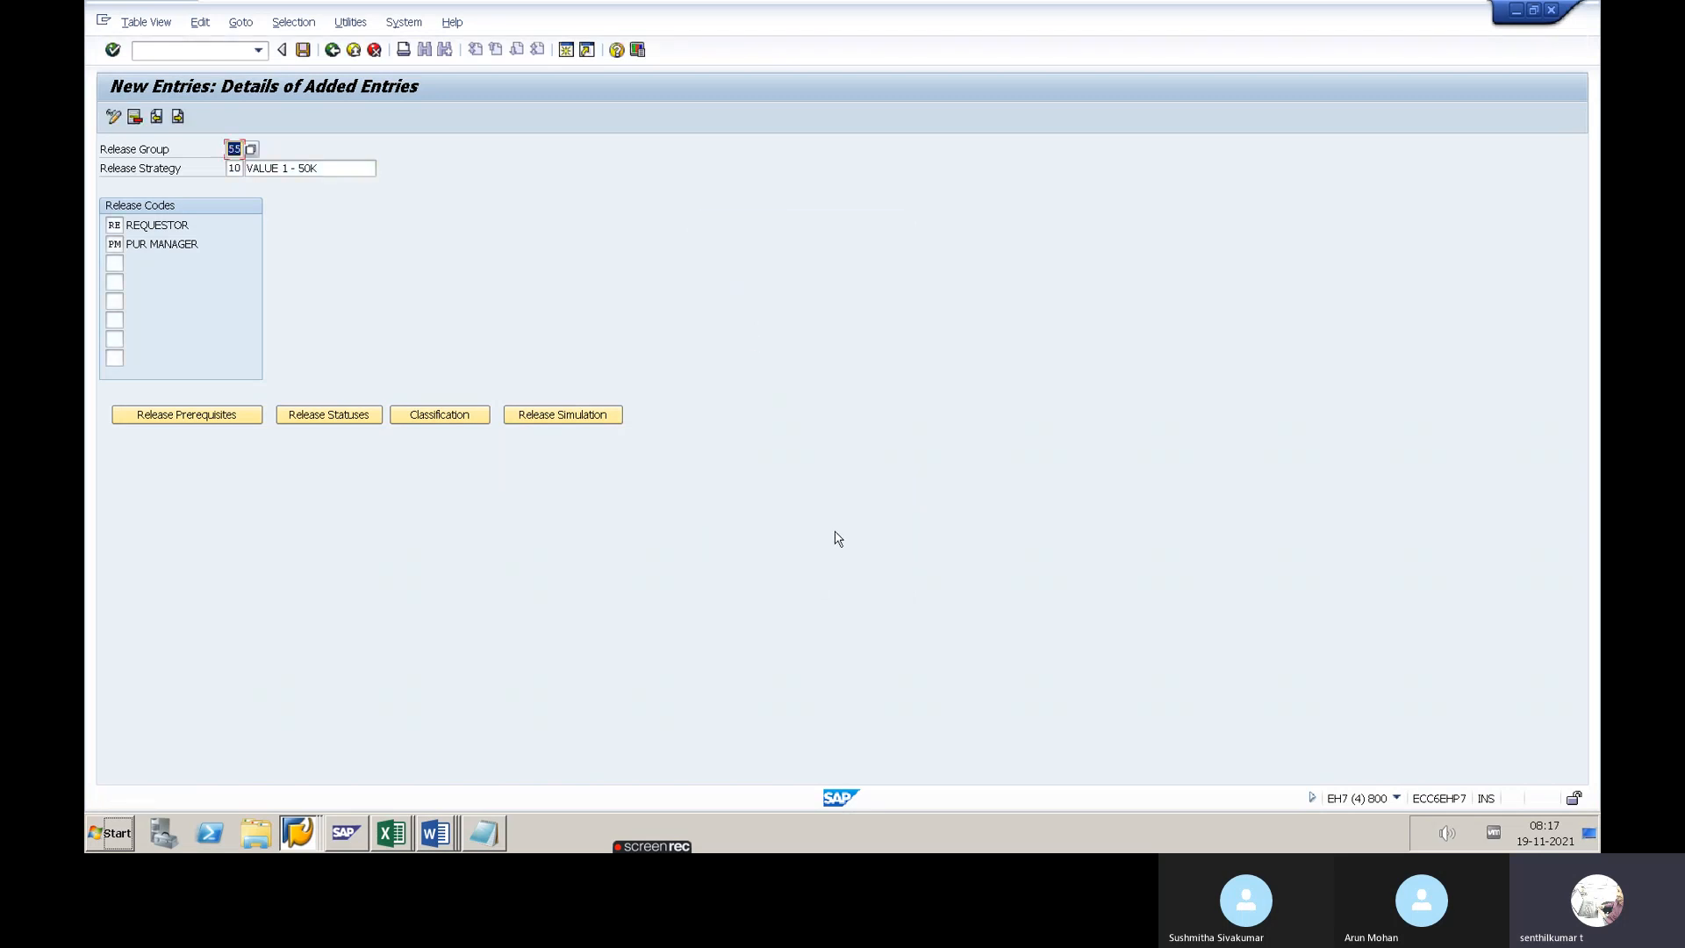
left_click(299, 57)
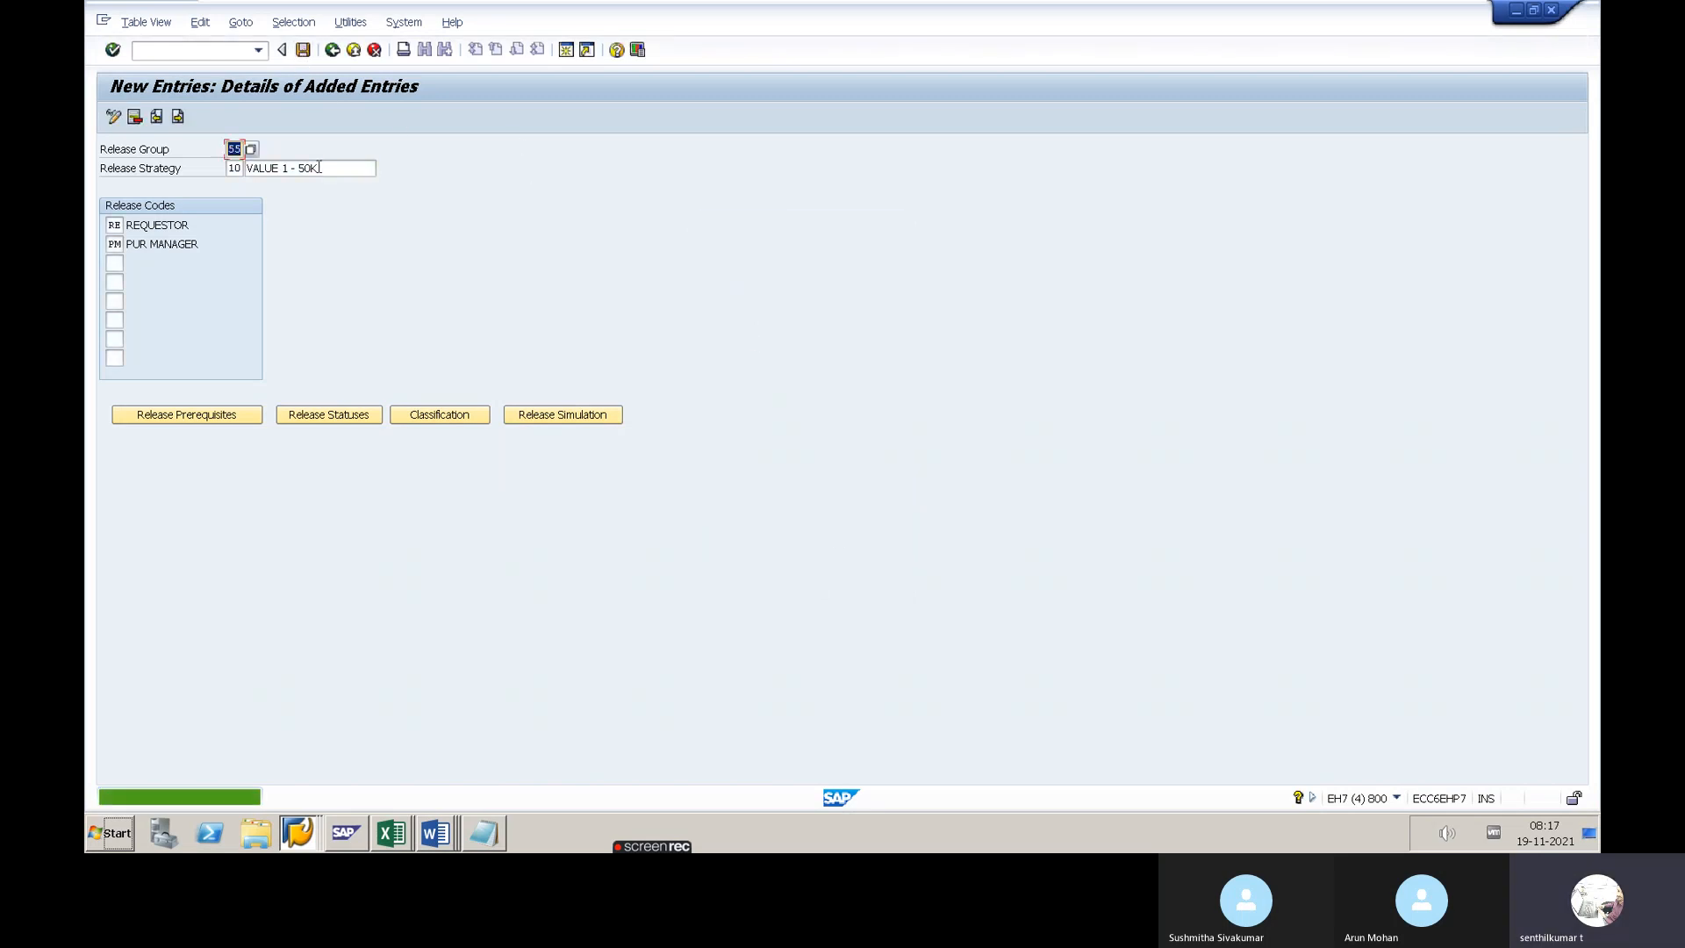
Choose the release indicator for the status in which both RE and PM have released, accept the release statuses and try to save
left_click(321, 416)
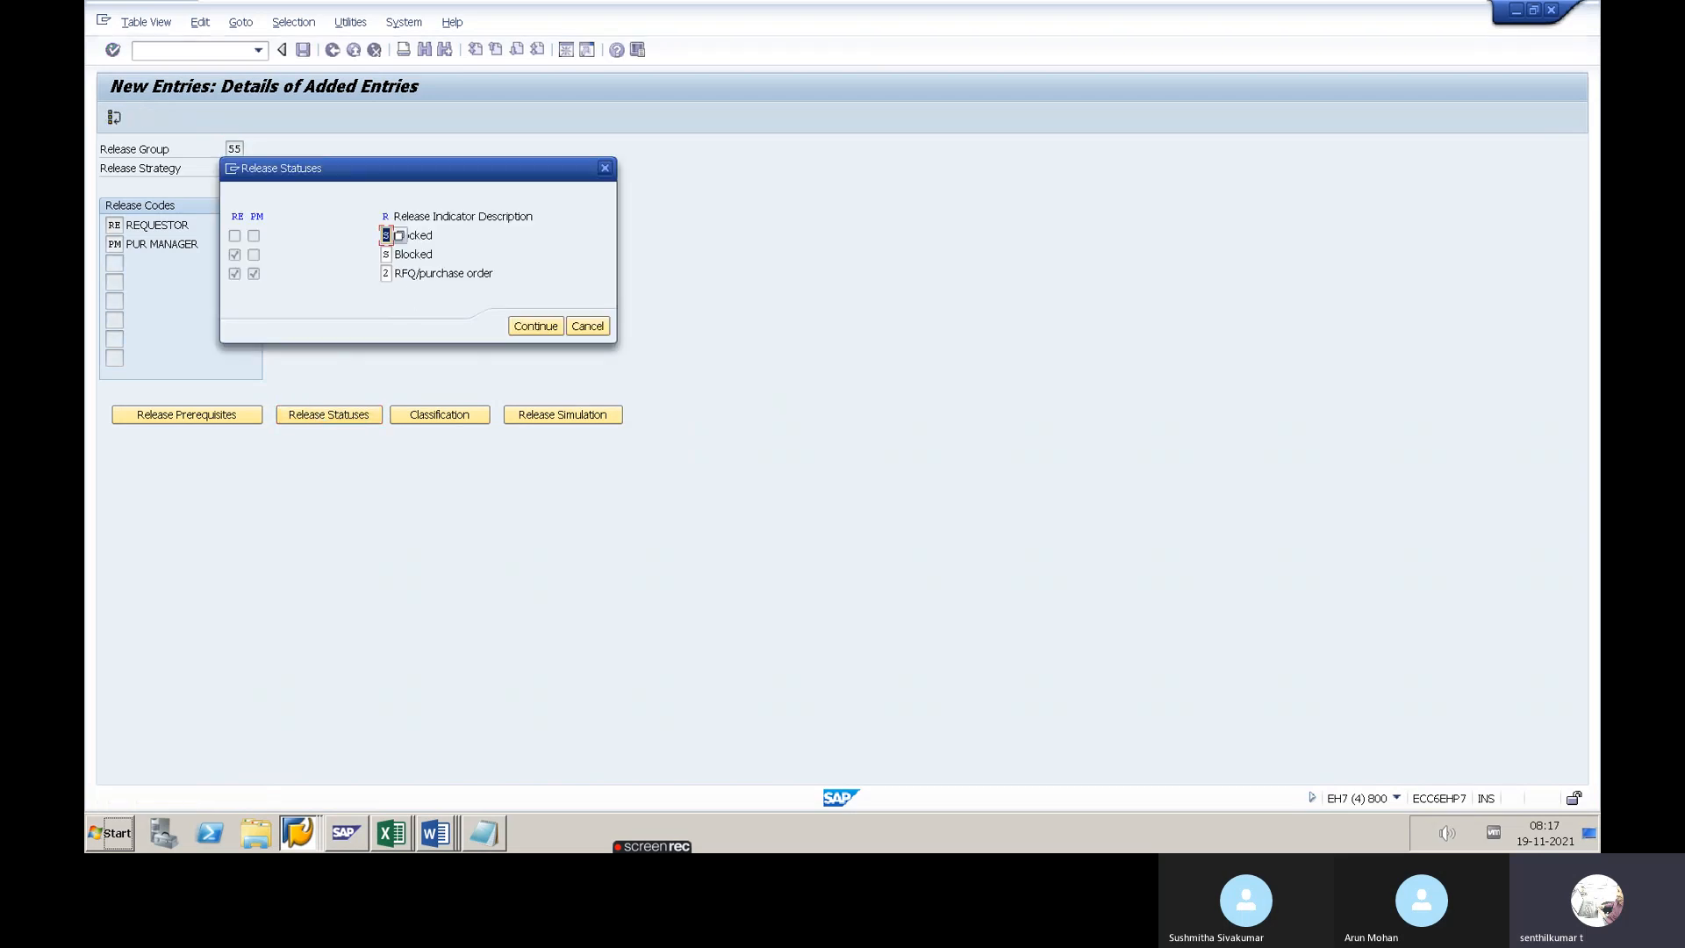
left_click(417, 235)
left_click(412, 254)
left_click(385, 273)
left_click(399, 273)
double_click(560, 441)
left_click(426, 275)
left_click(524, 327)
left_click(304, 51)
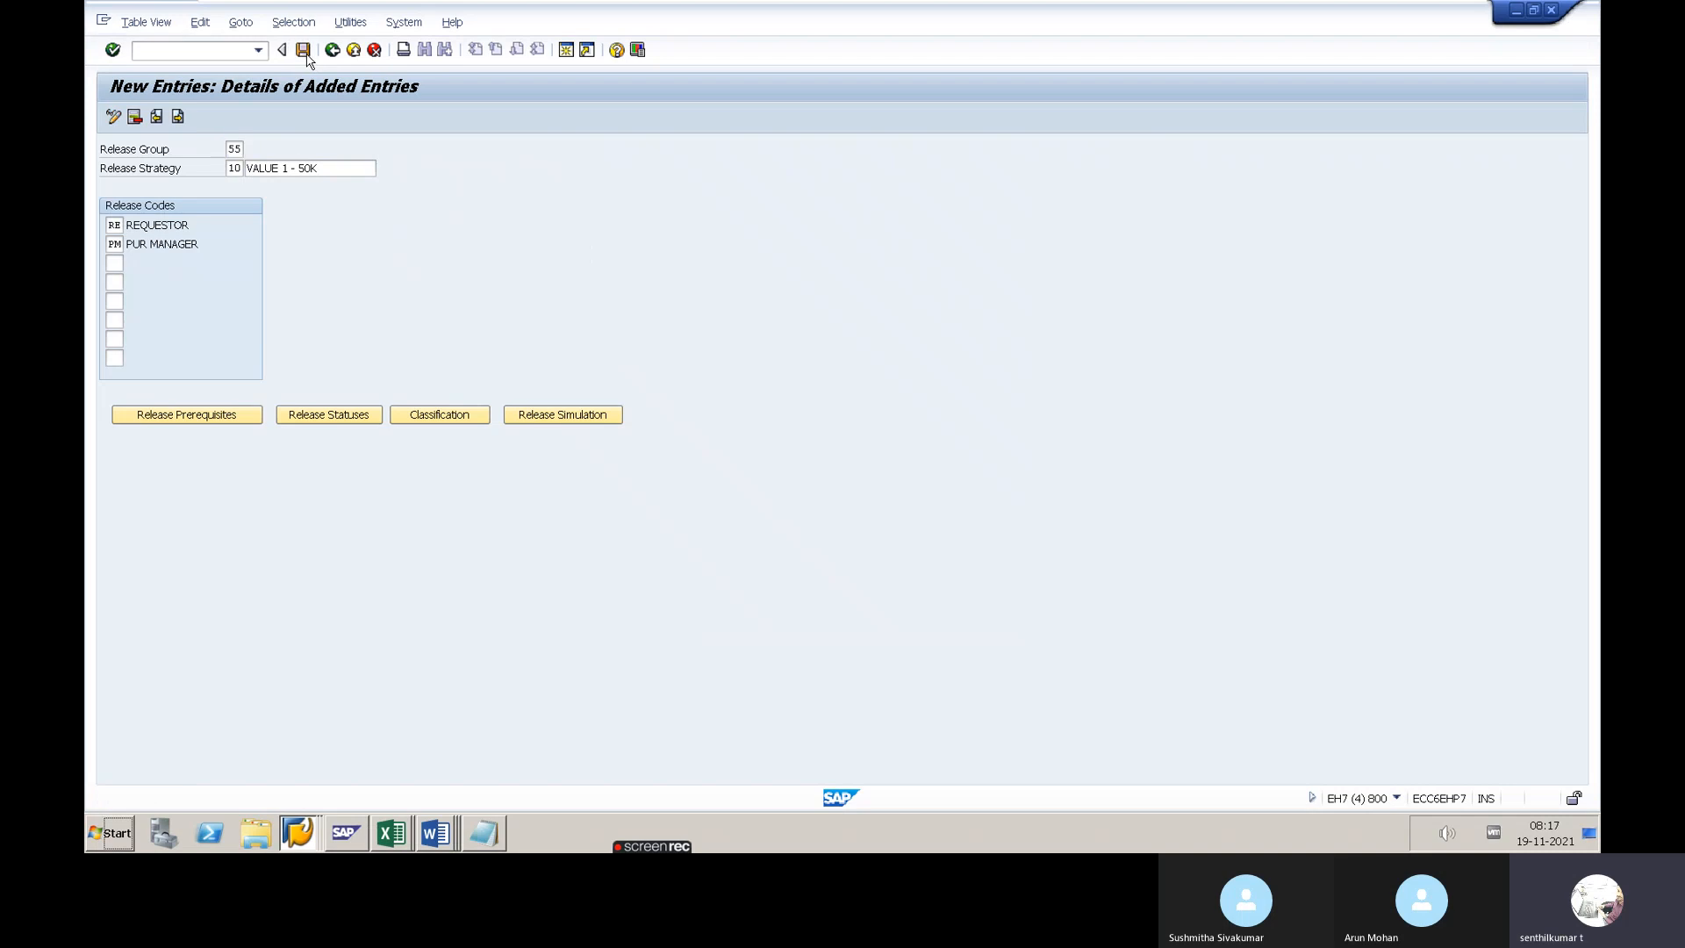
left_click(344, 288)
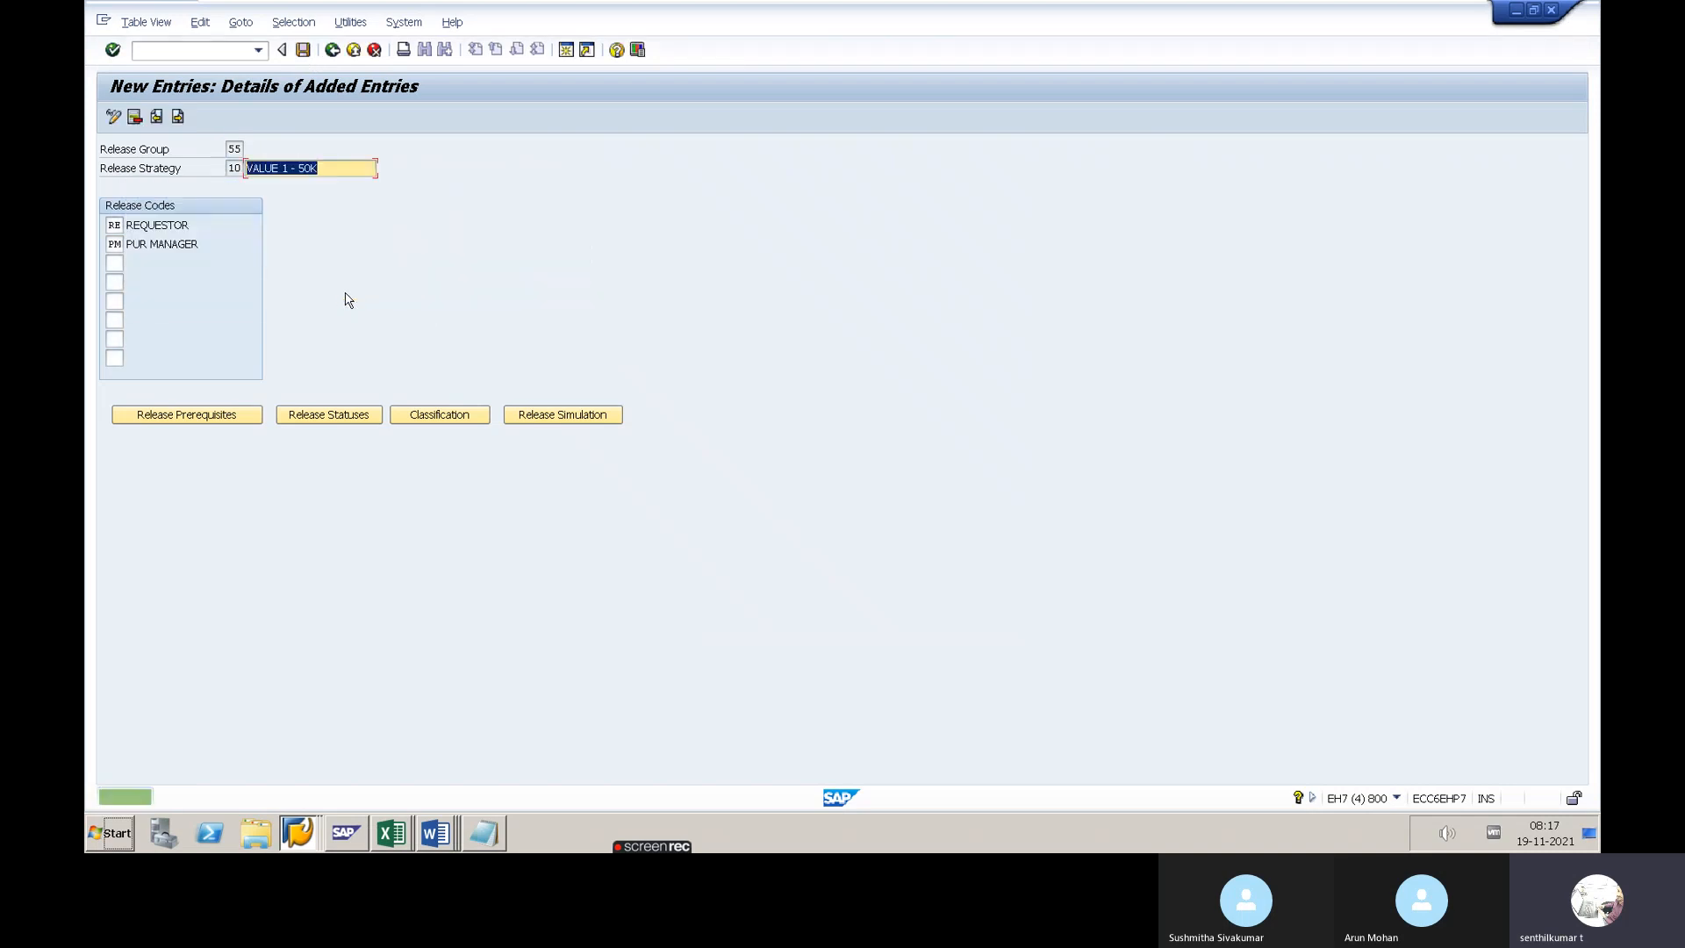
Classify strategy 10 with plant 5555 and a total item value of 0.00 - 50000.00 INR, and return to the strategy details
left_click(441, 416)
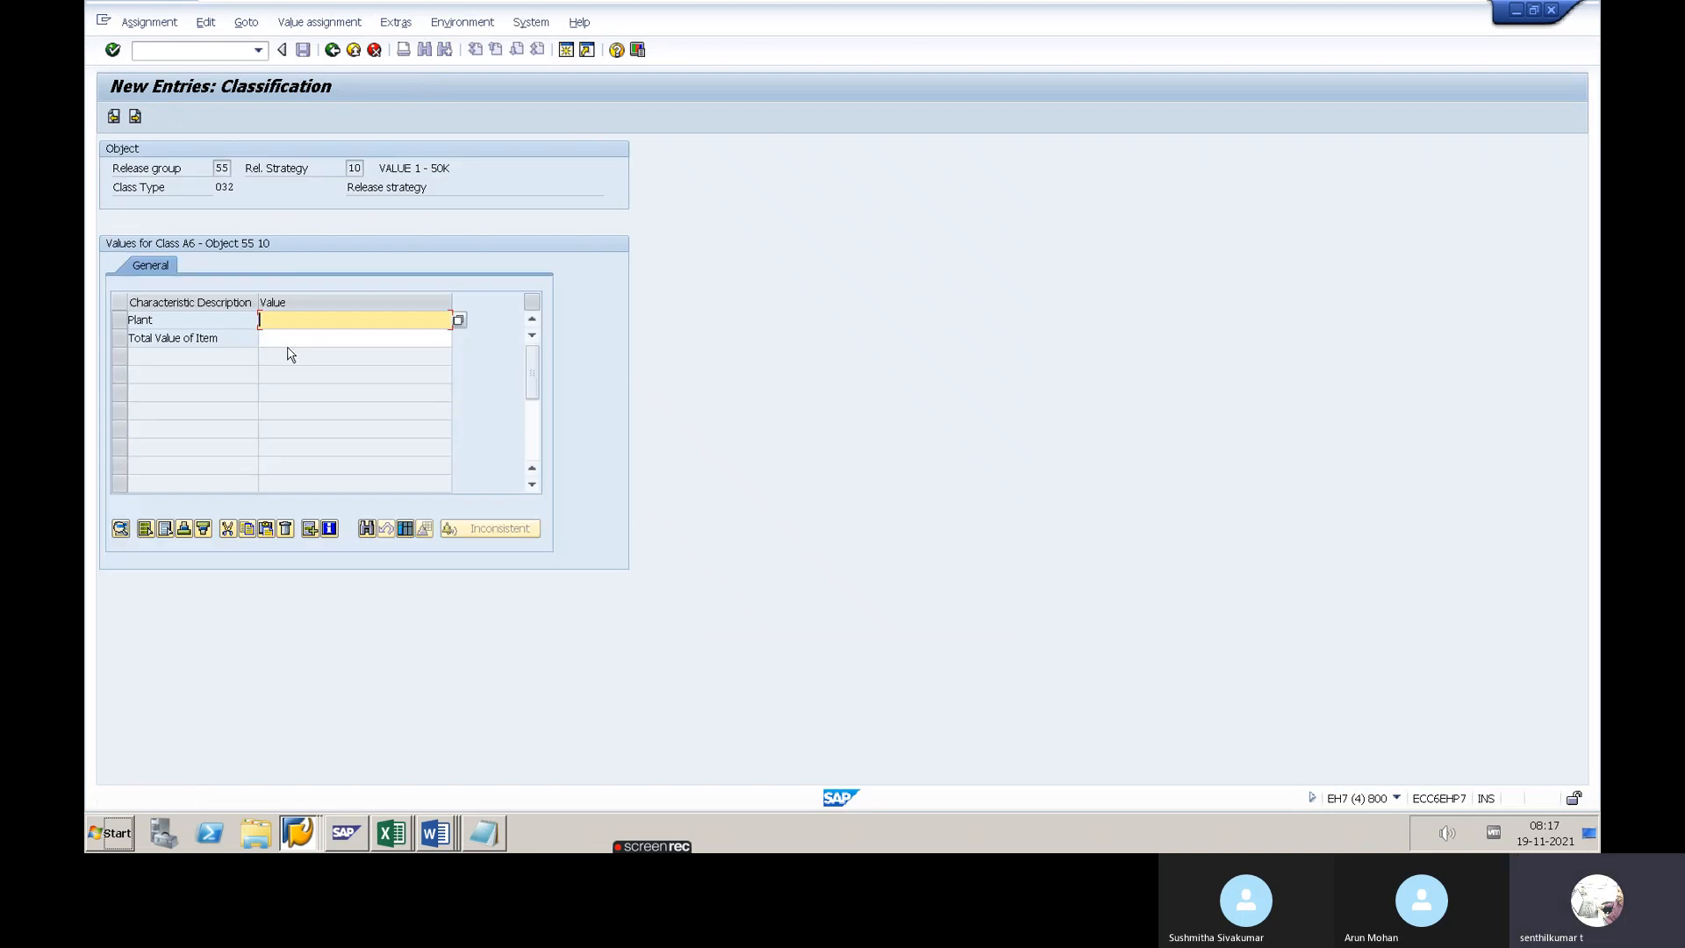
type("KU")
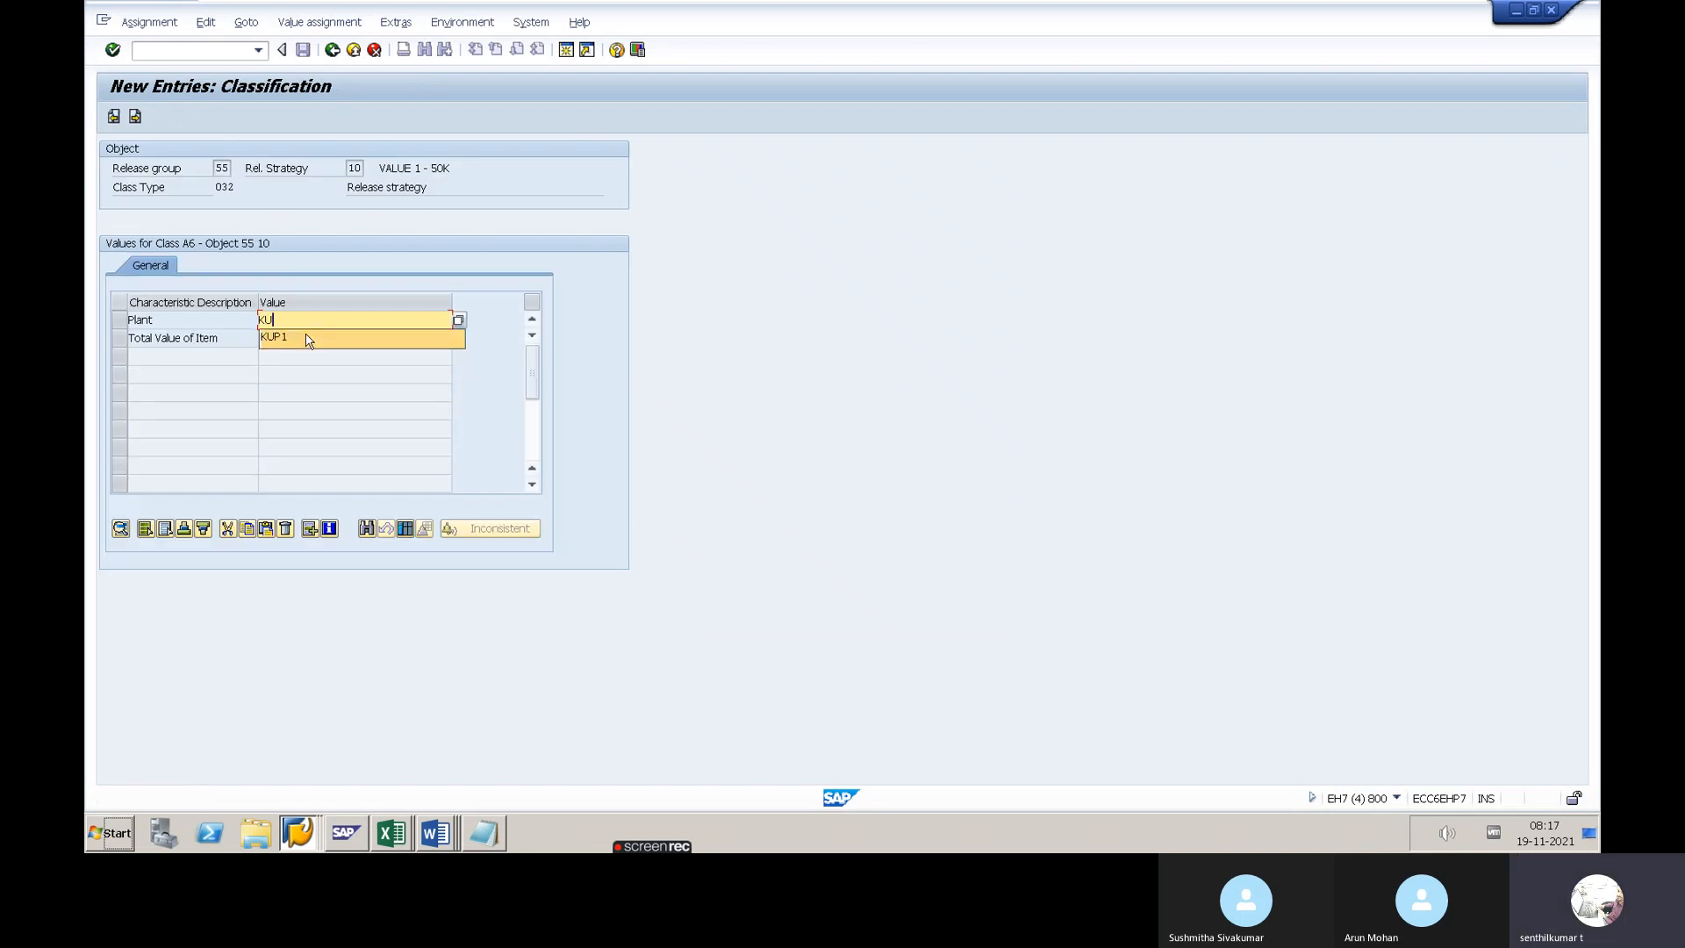
key("BackSpace")
key("BackSpace")
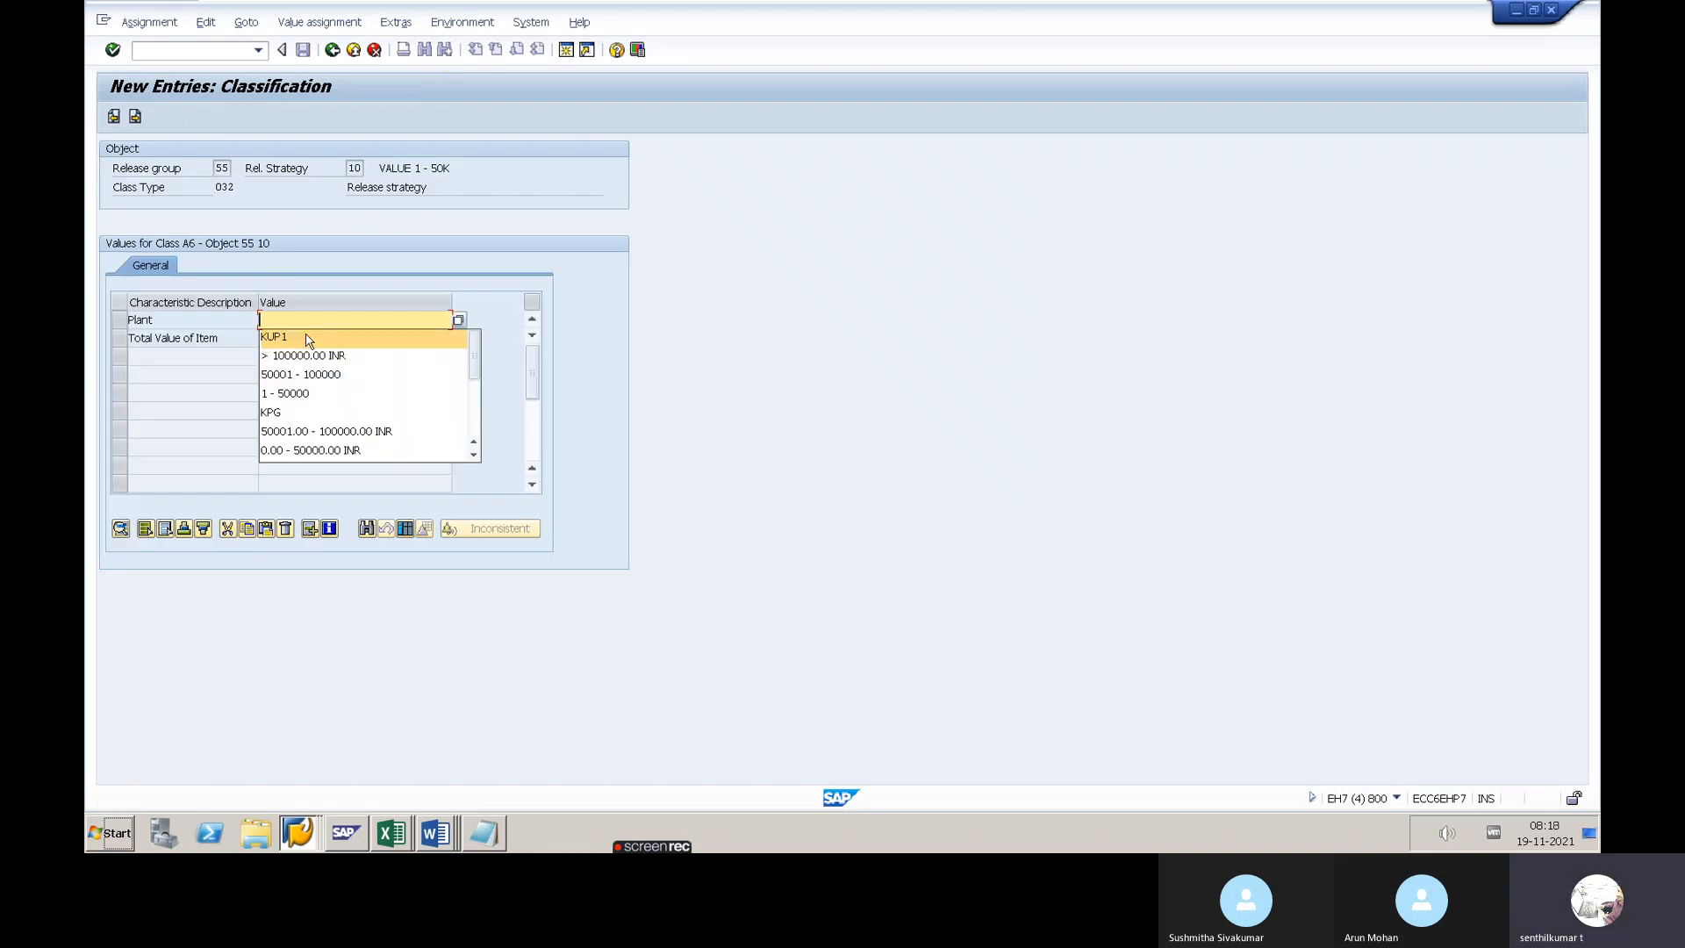
type("5555")
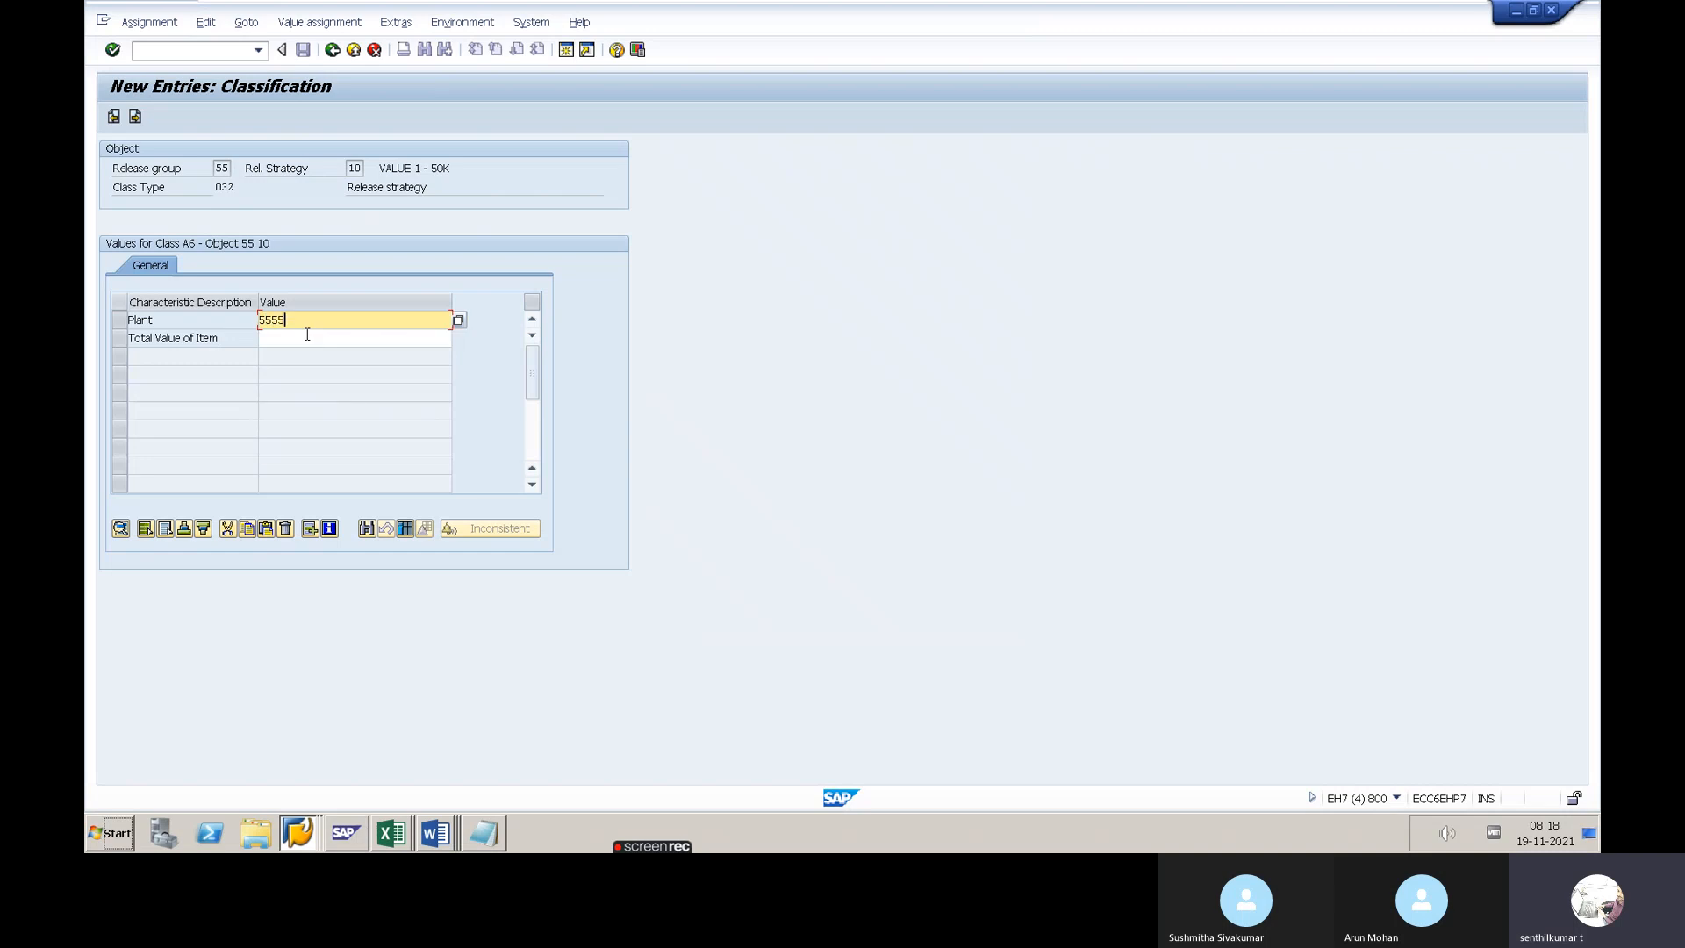
left_click(308, 337)
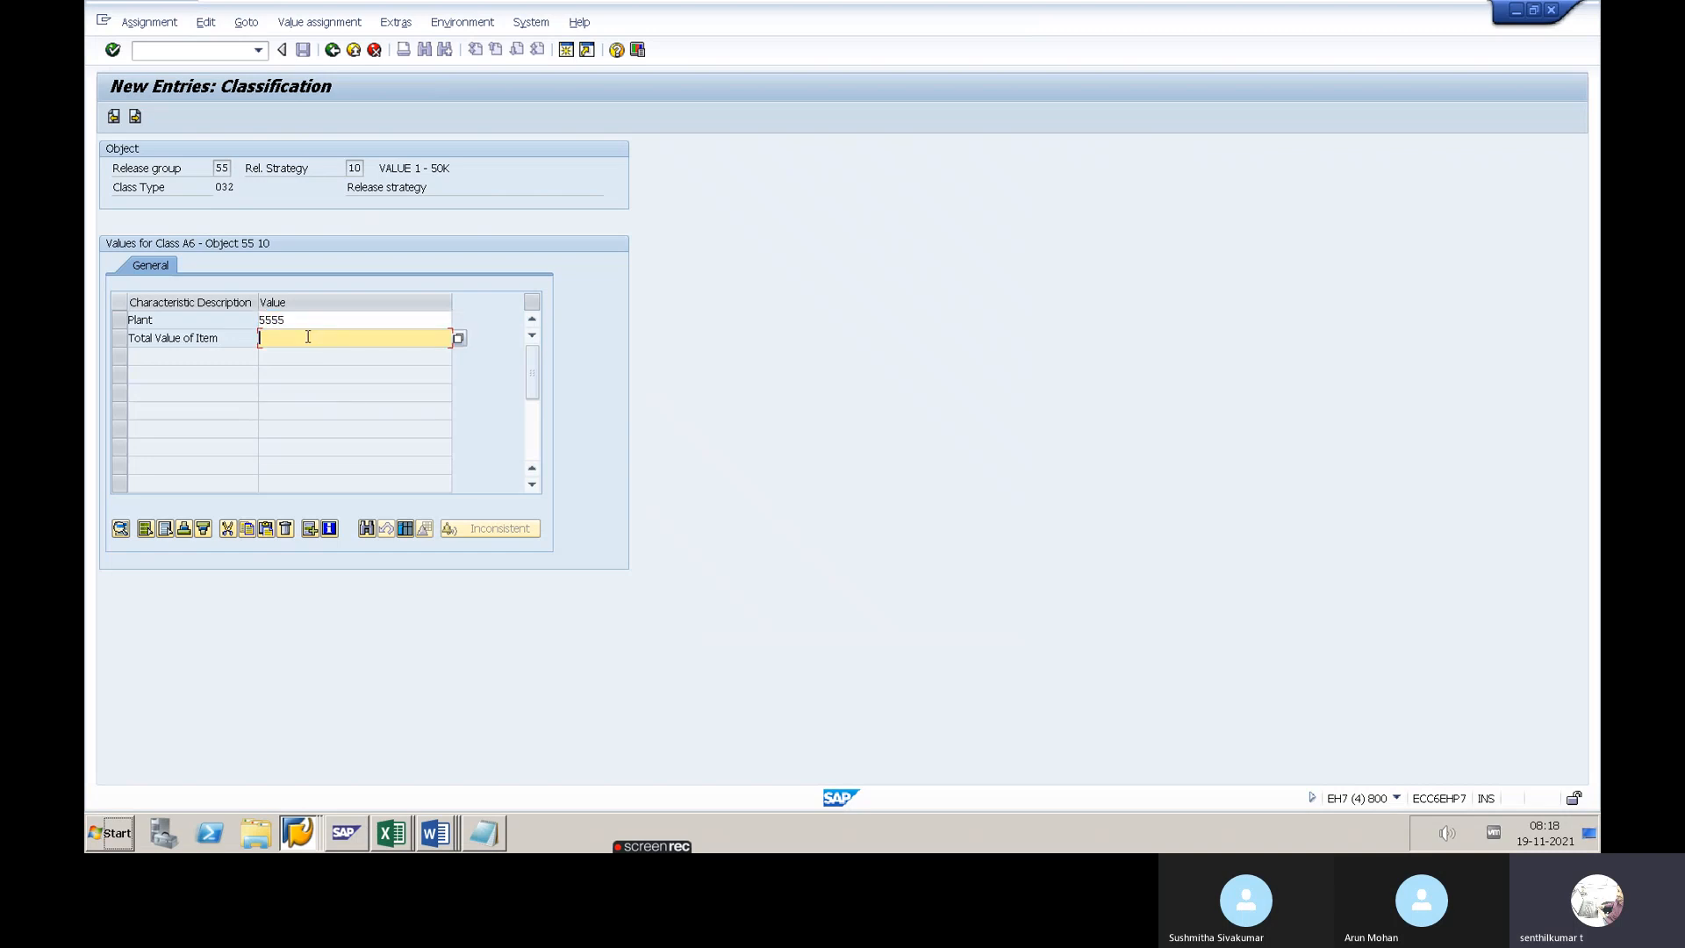
type("0")
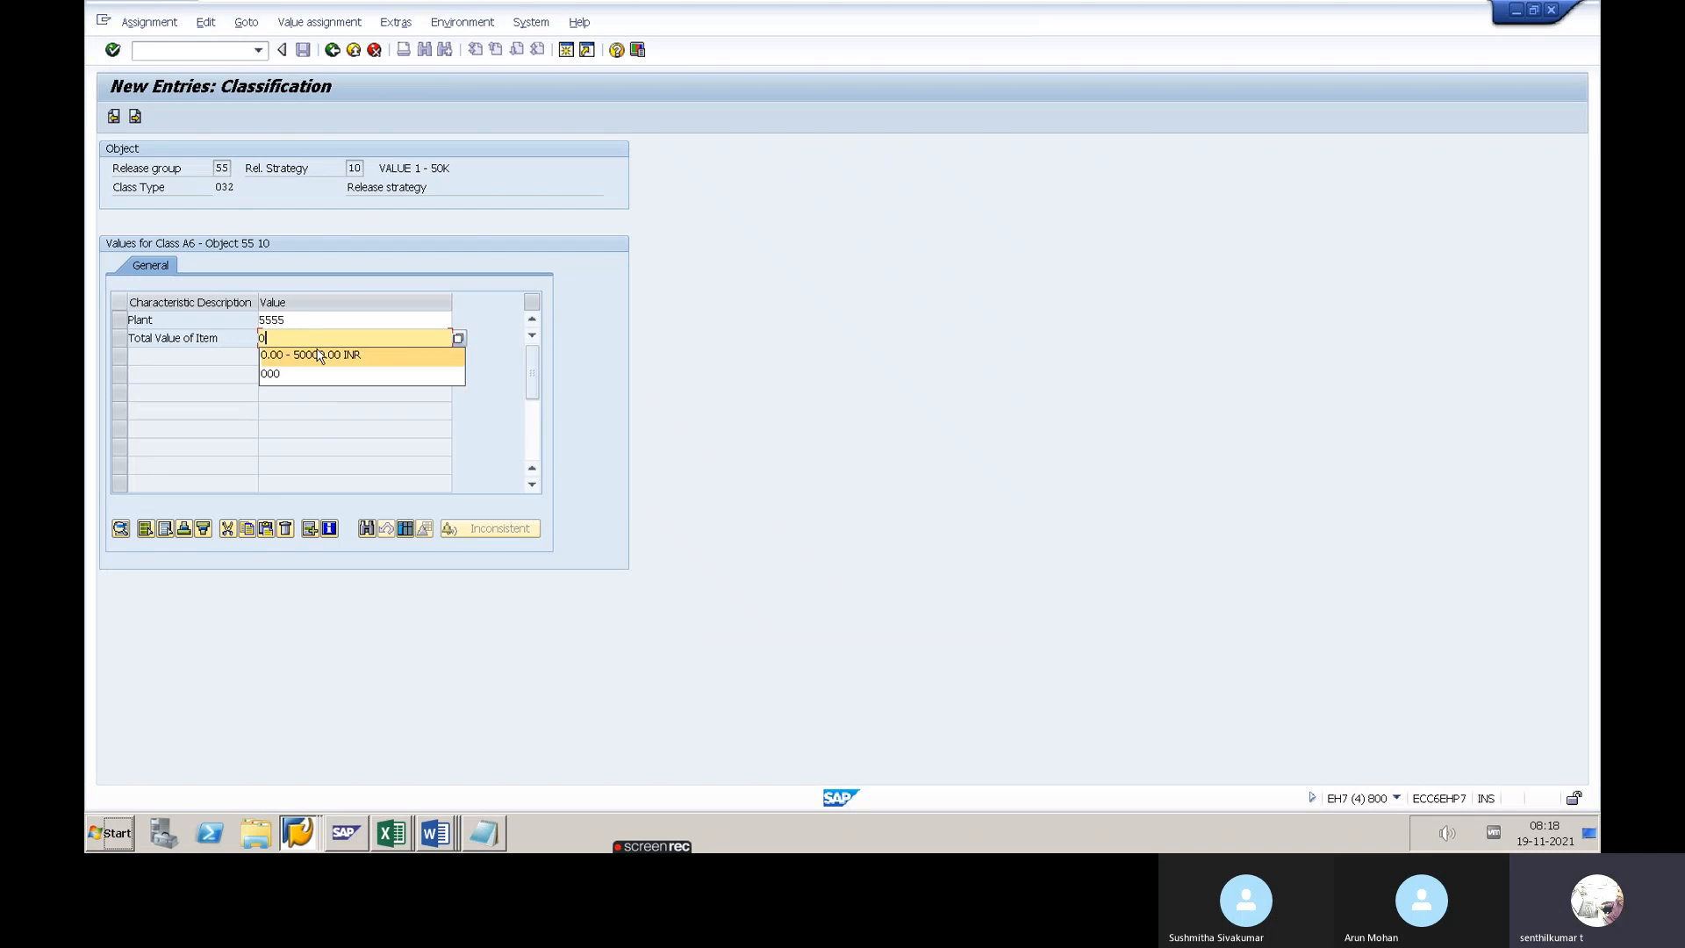
left_click(319, 355)
key("Return")
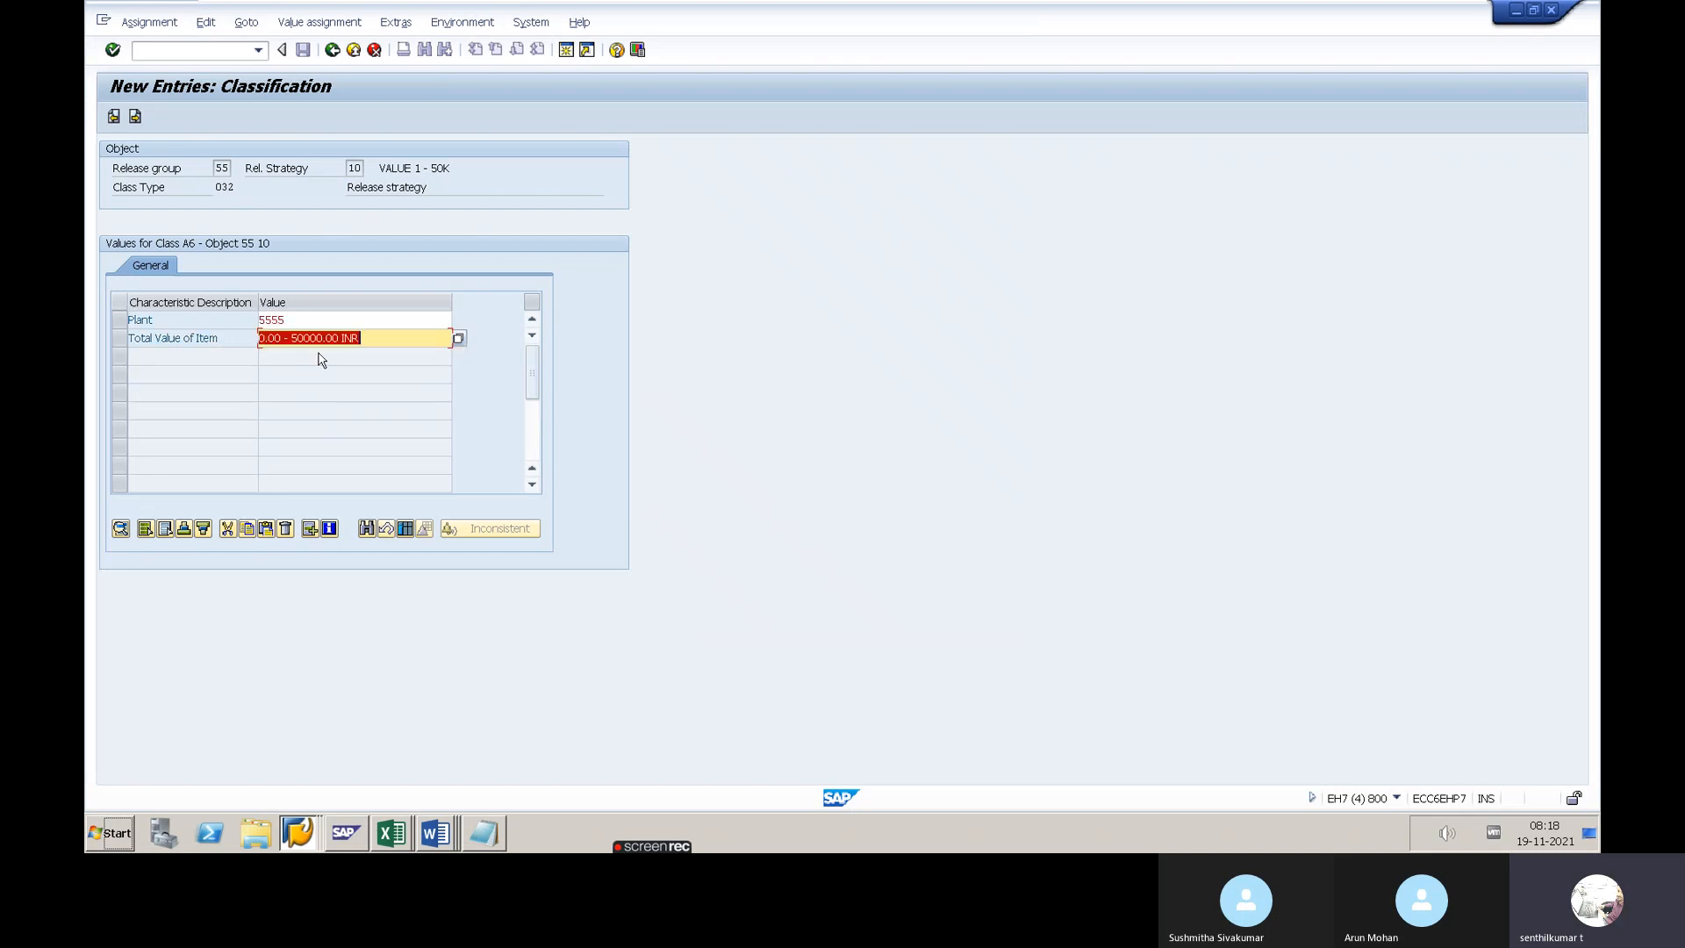
left_click(370, 339)
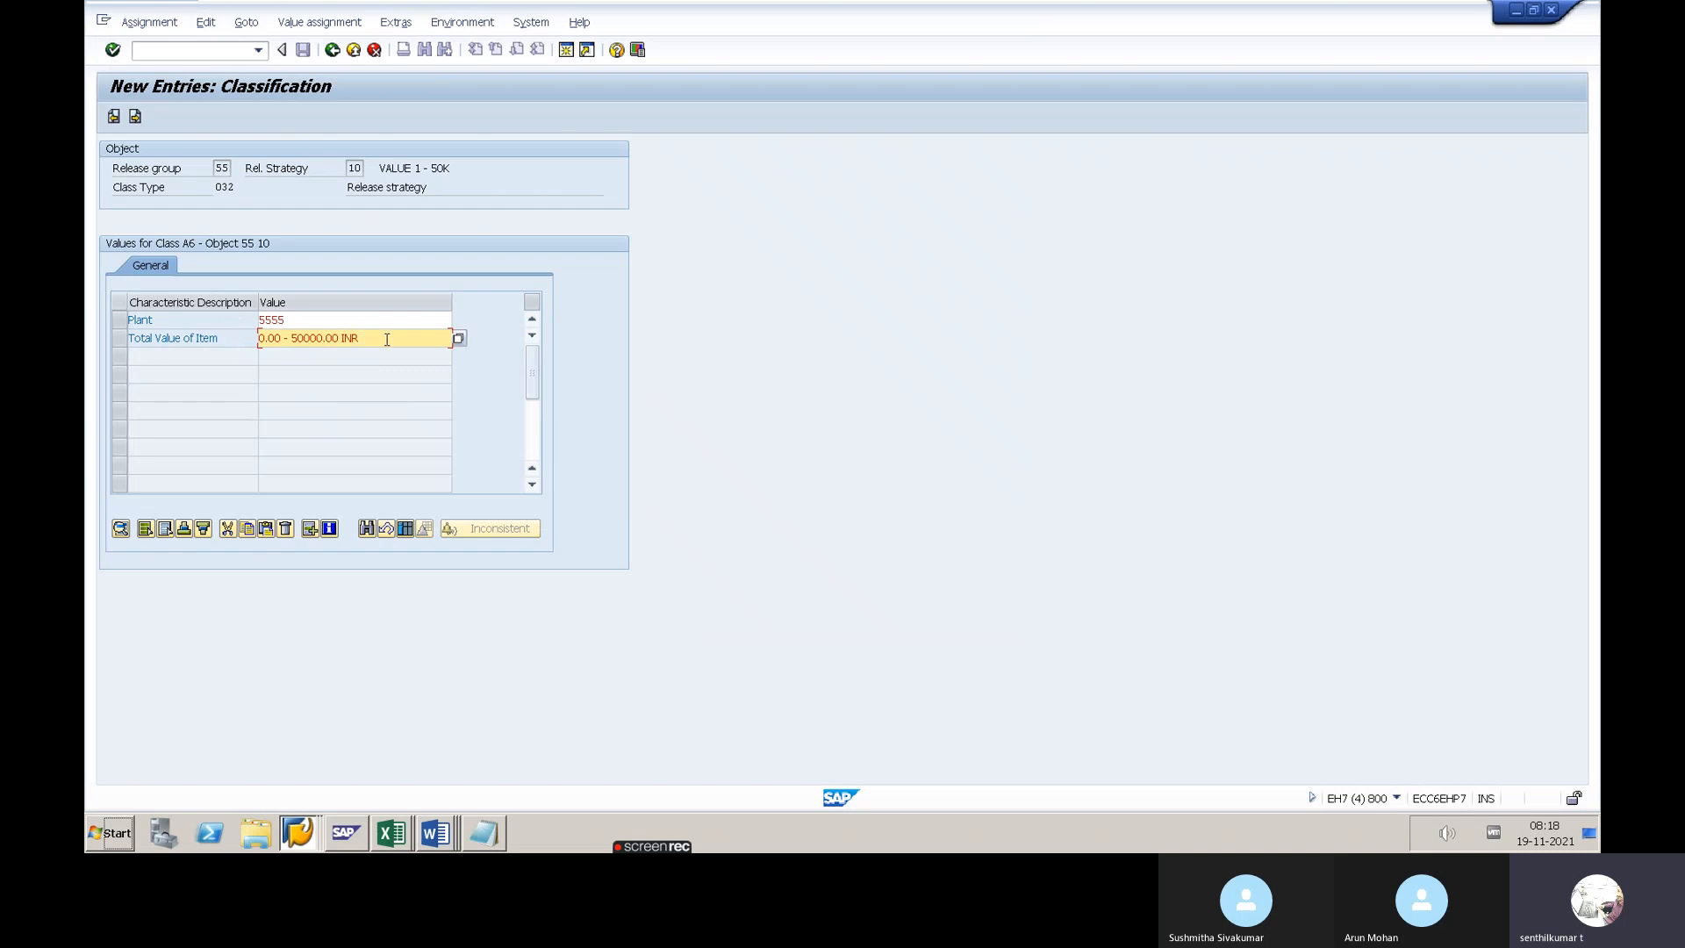
left_click(333, 51)
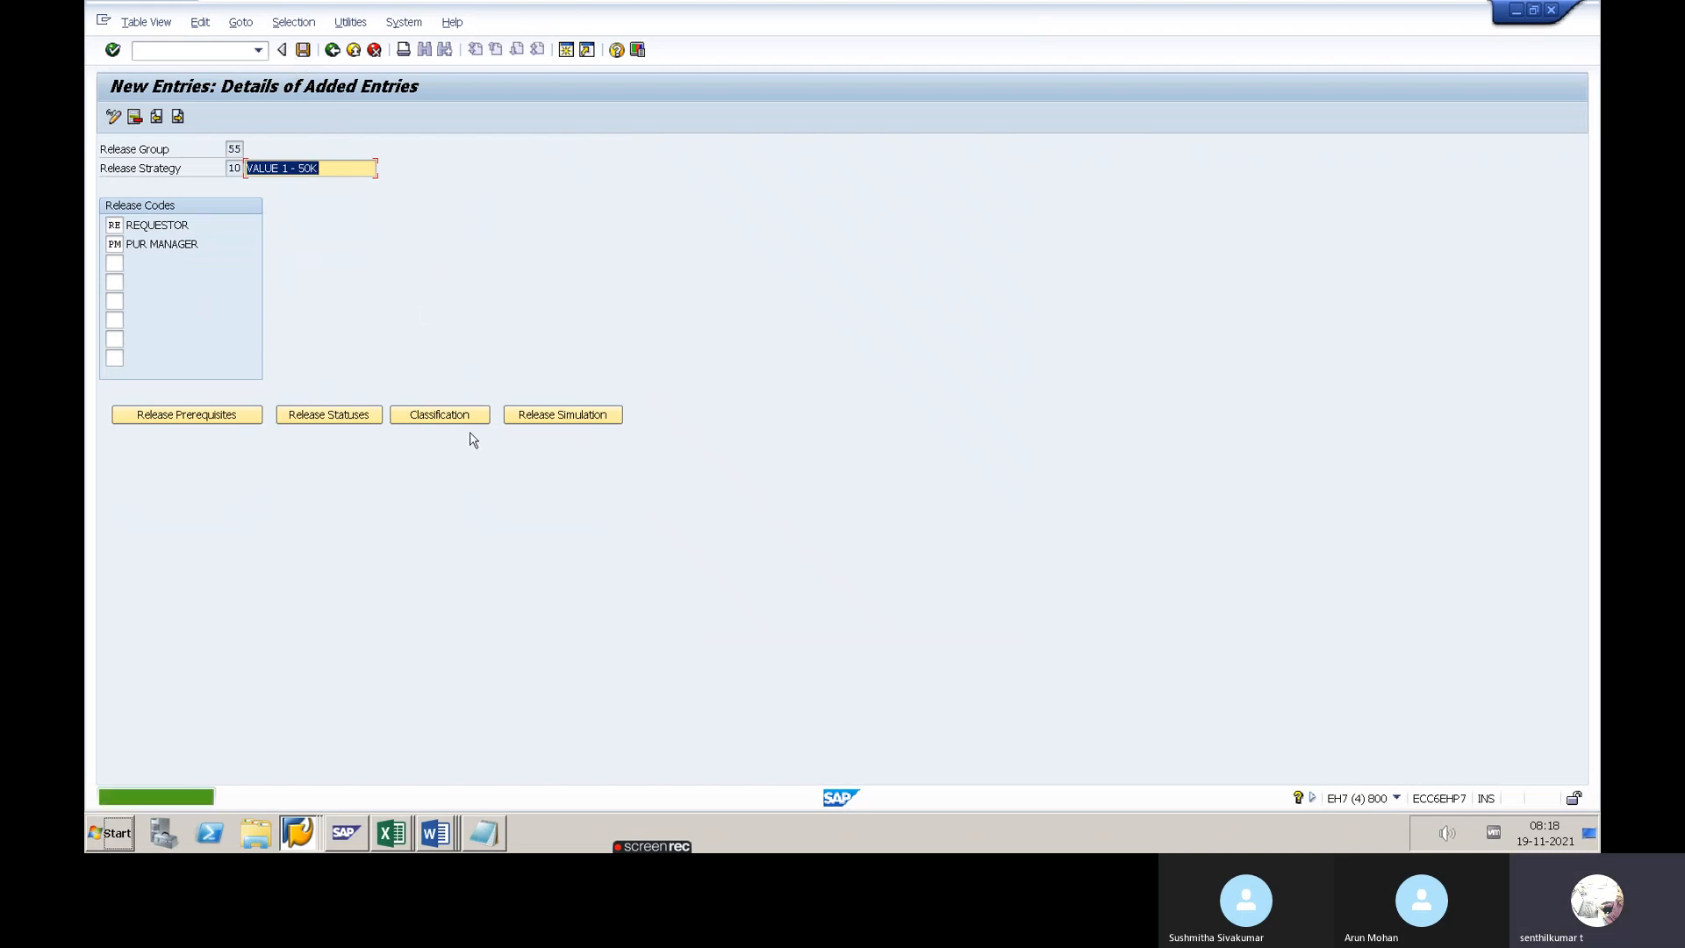
Simulate the release of strategy 10 with code RE first and PM second, check the resulting status and close the simulation
left_click(539, 423)
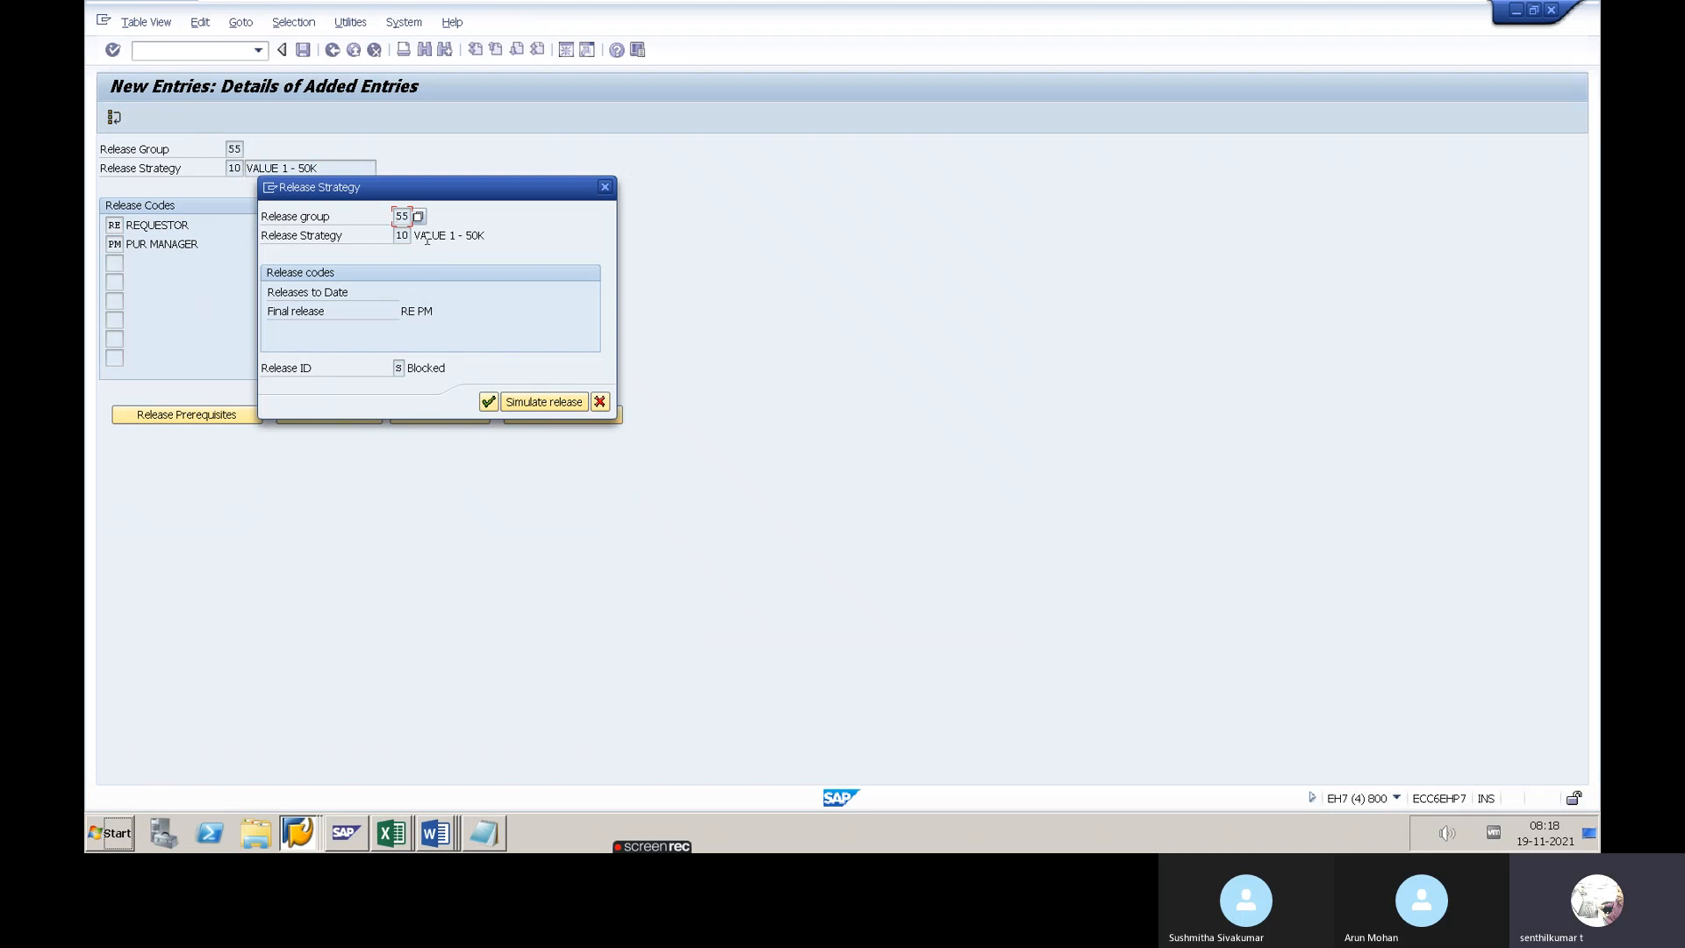
left_click(530, 405)
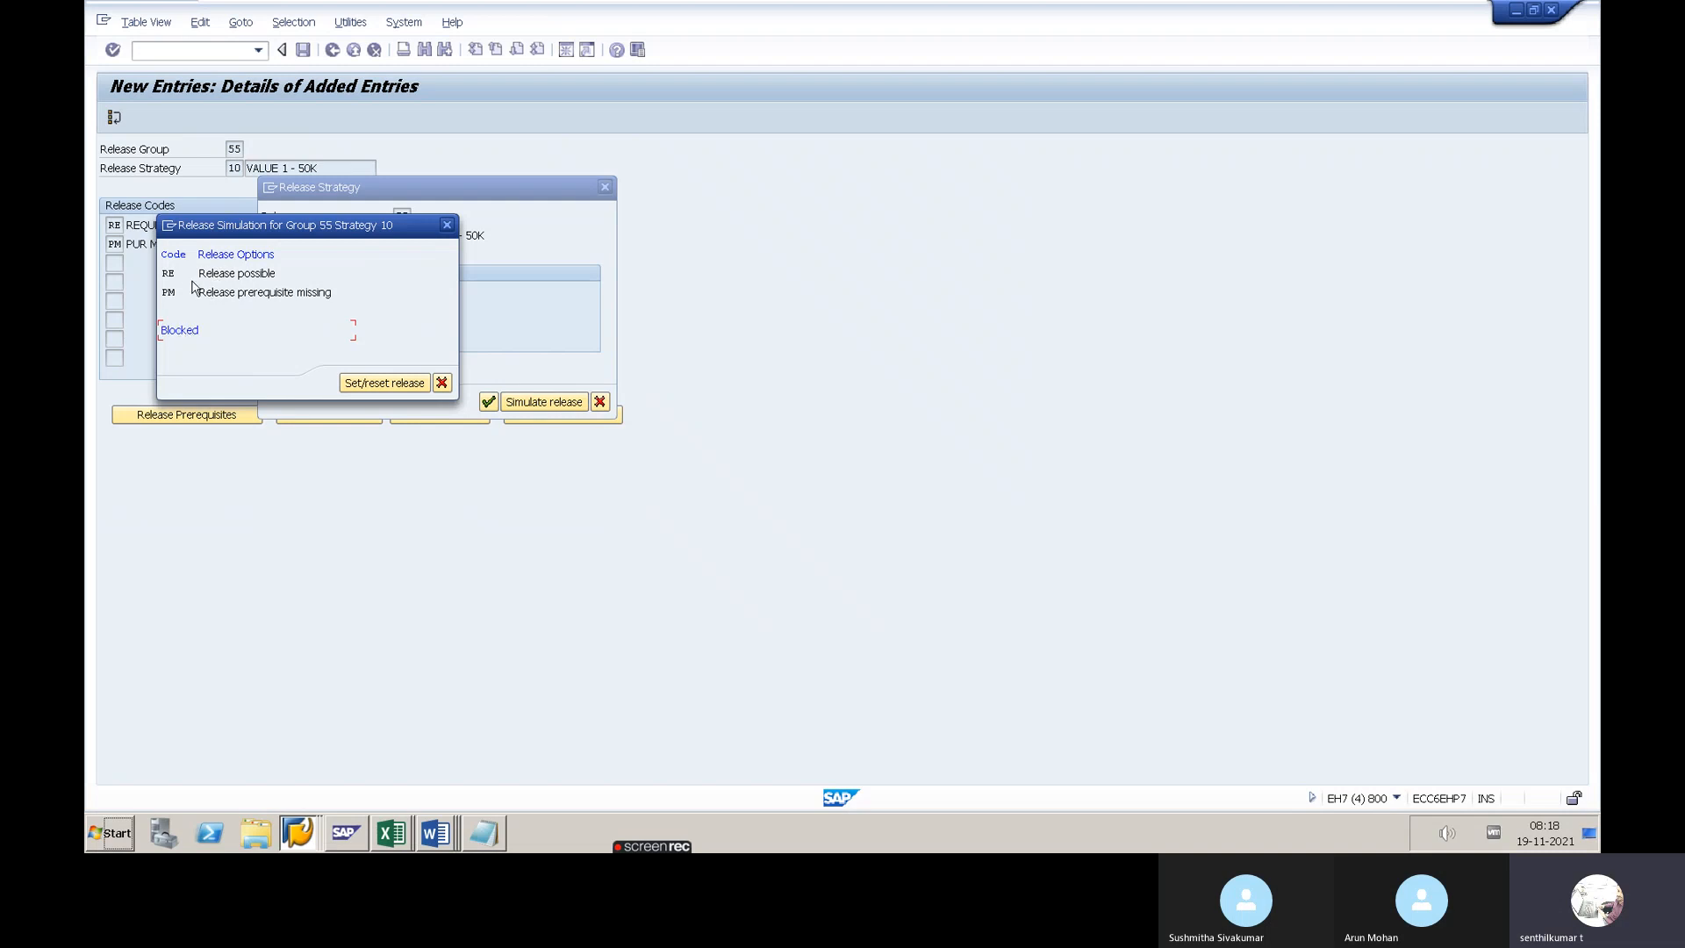
double_click(230, 275)
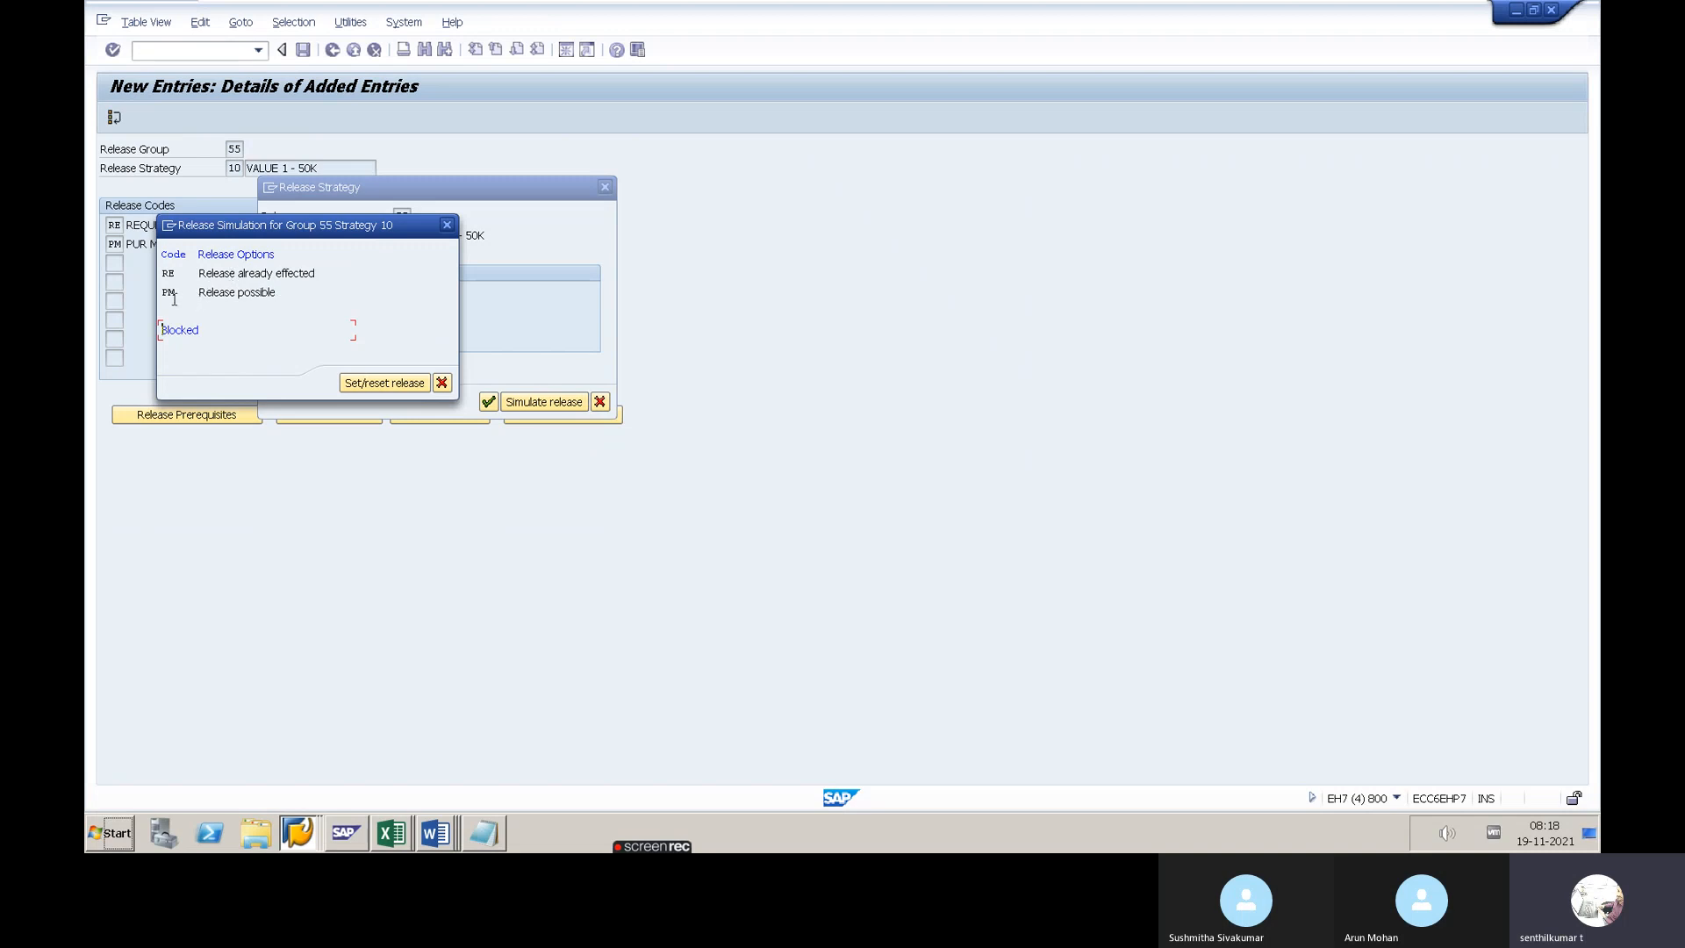
double_click(246, 292)
left_click_drag(218, 328, 161, 330)
left_click(201, 326)
left_click(442, 386)
left_click(489, 402)
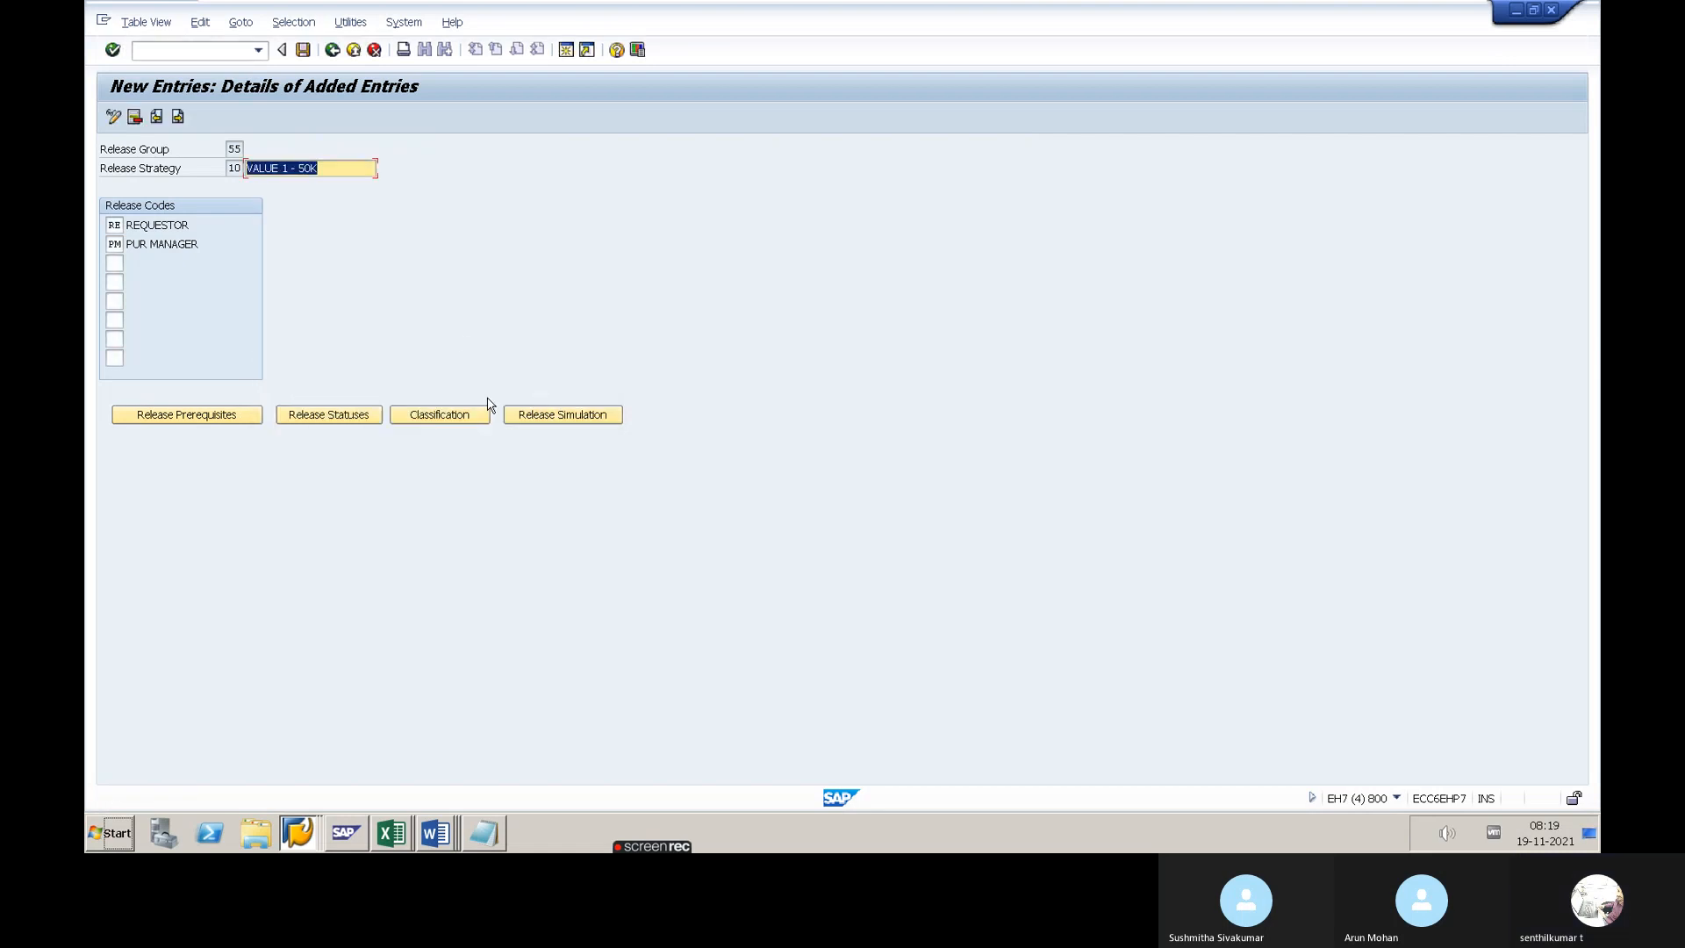
Save release strategy 10 and return to the overview of purchase requisition release strategies
left_click(303, 49)
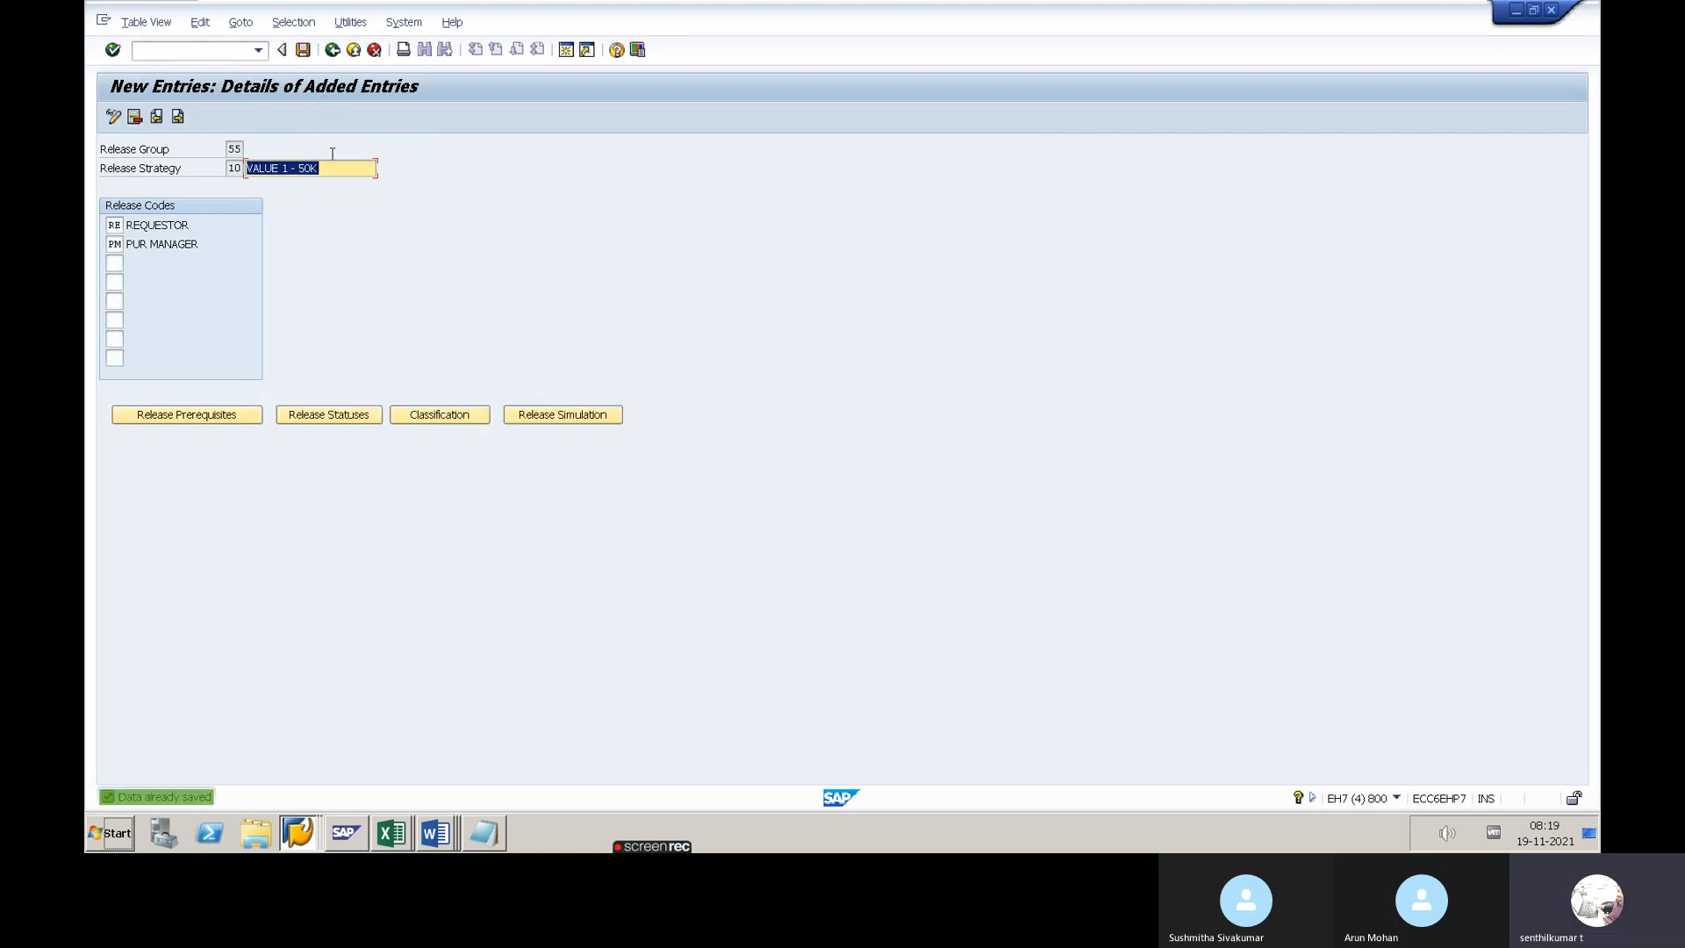
left_click(331, 51)
left_click(330, 50)
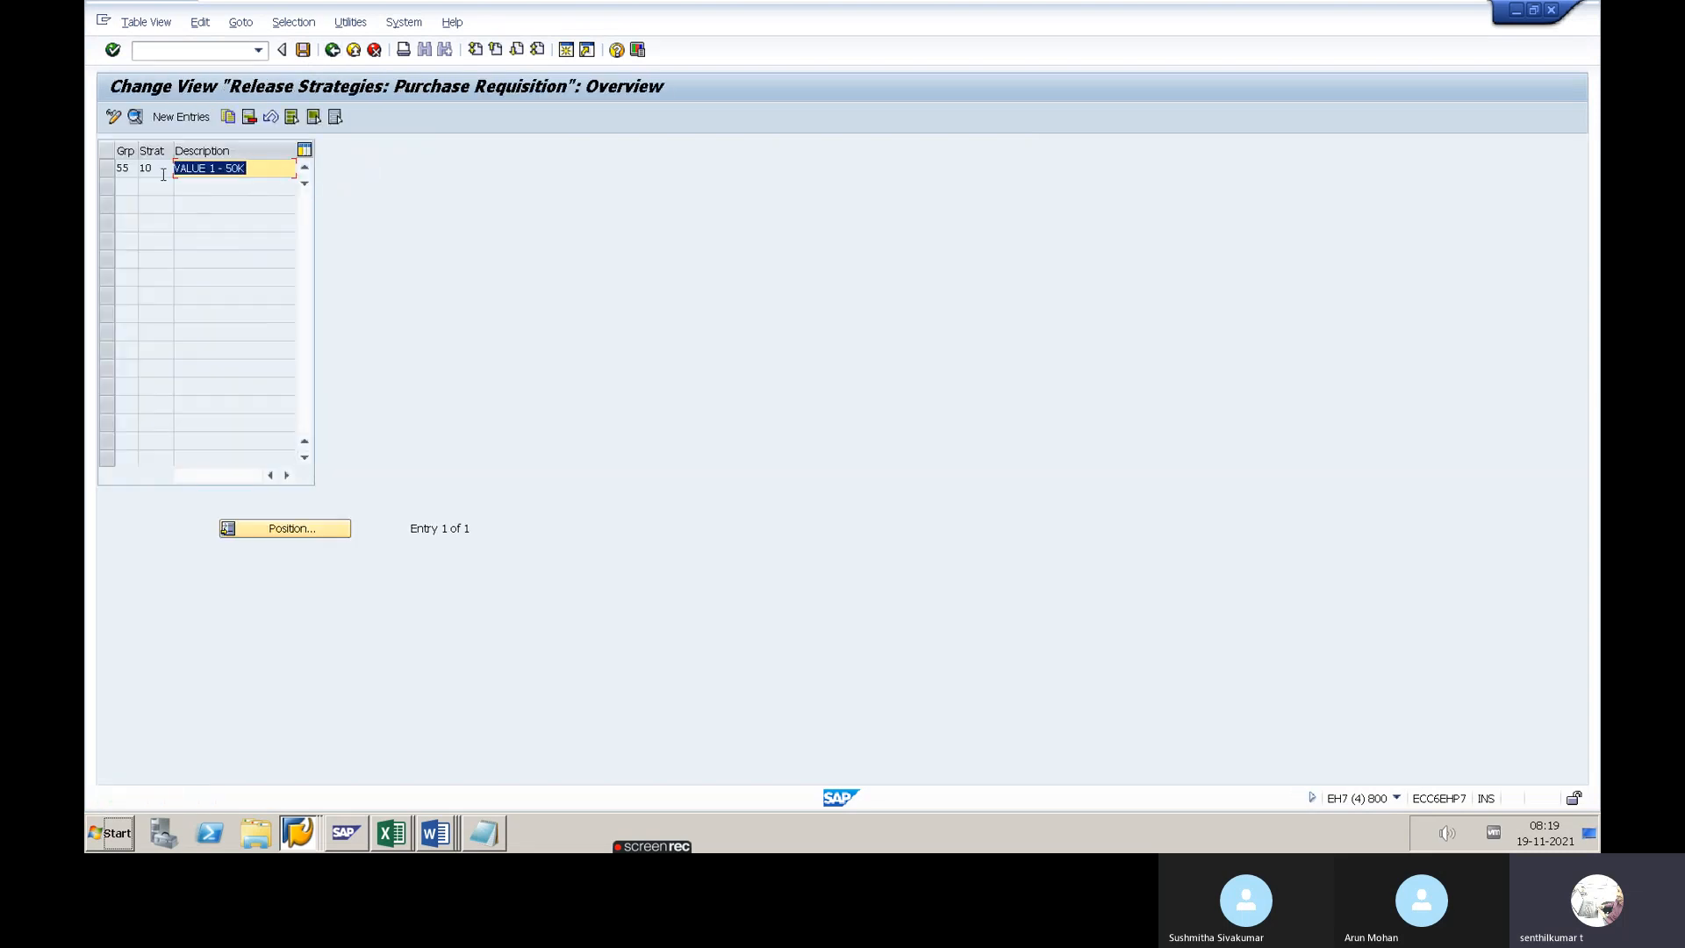
key("shift+Tab")
Switch to the Excel notes and record STRA, 10 and 1 - 50K in cells C17 to E17
key("alt+Tab")
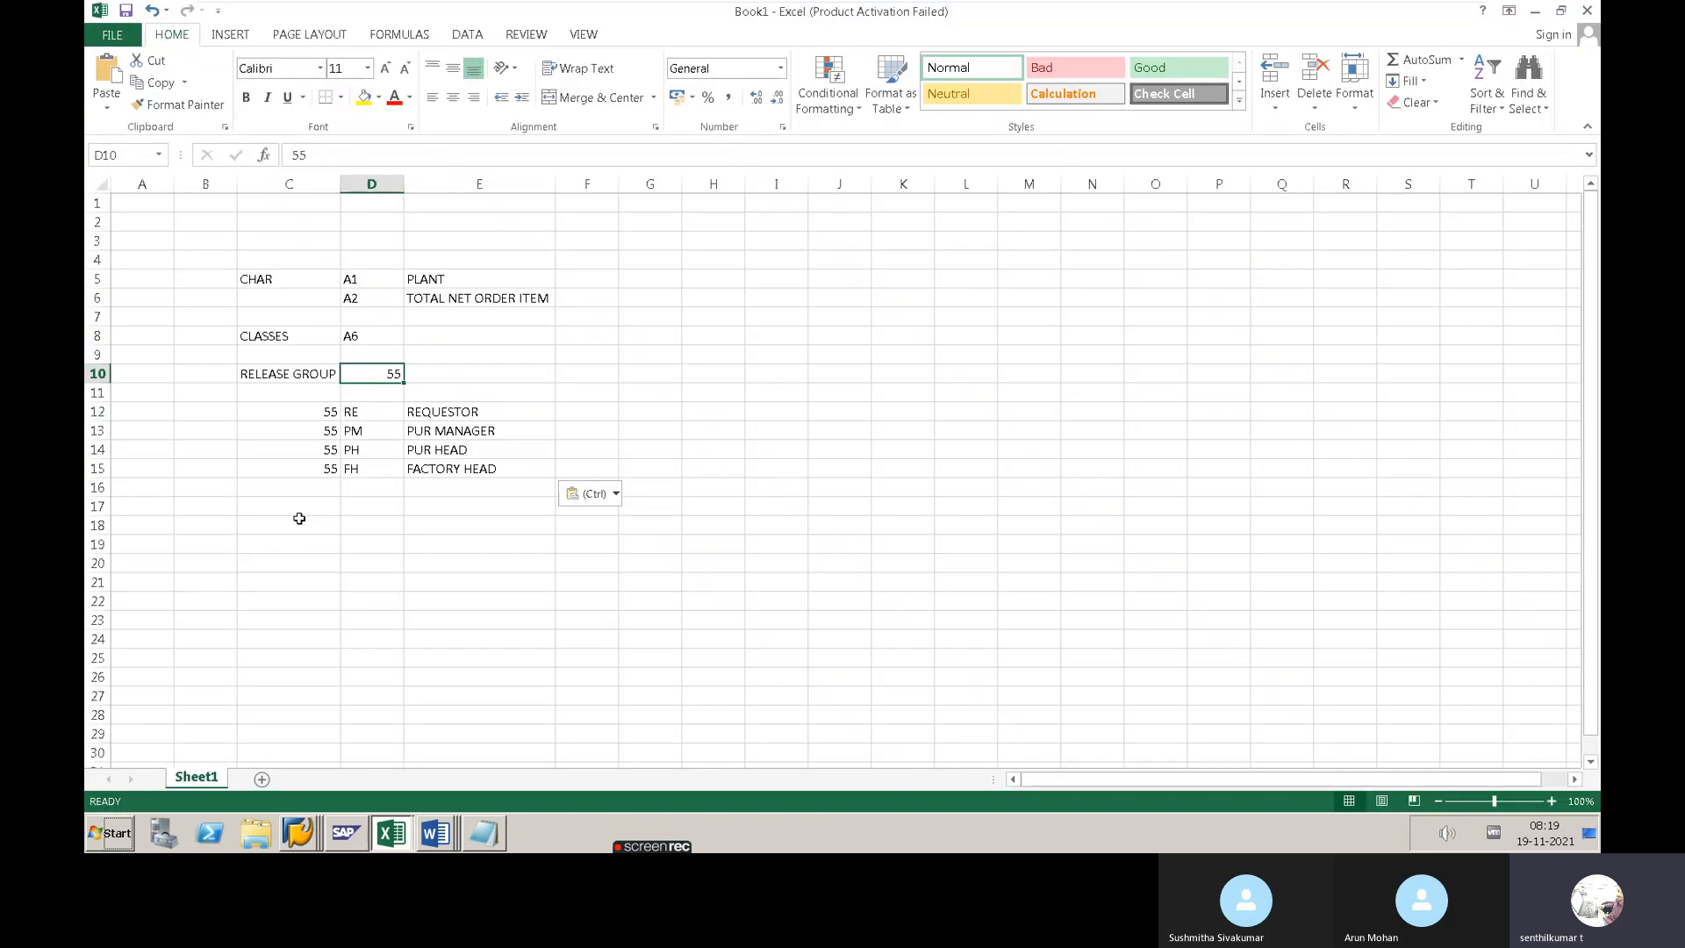
left_click(297, 509)
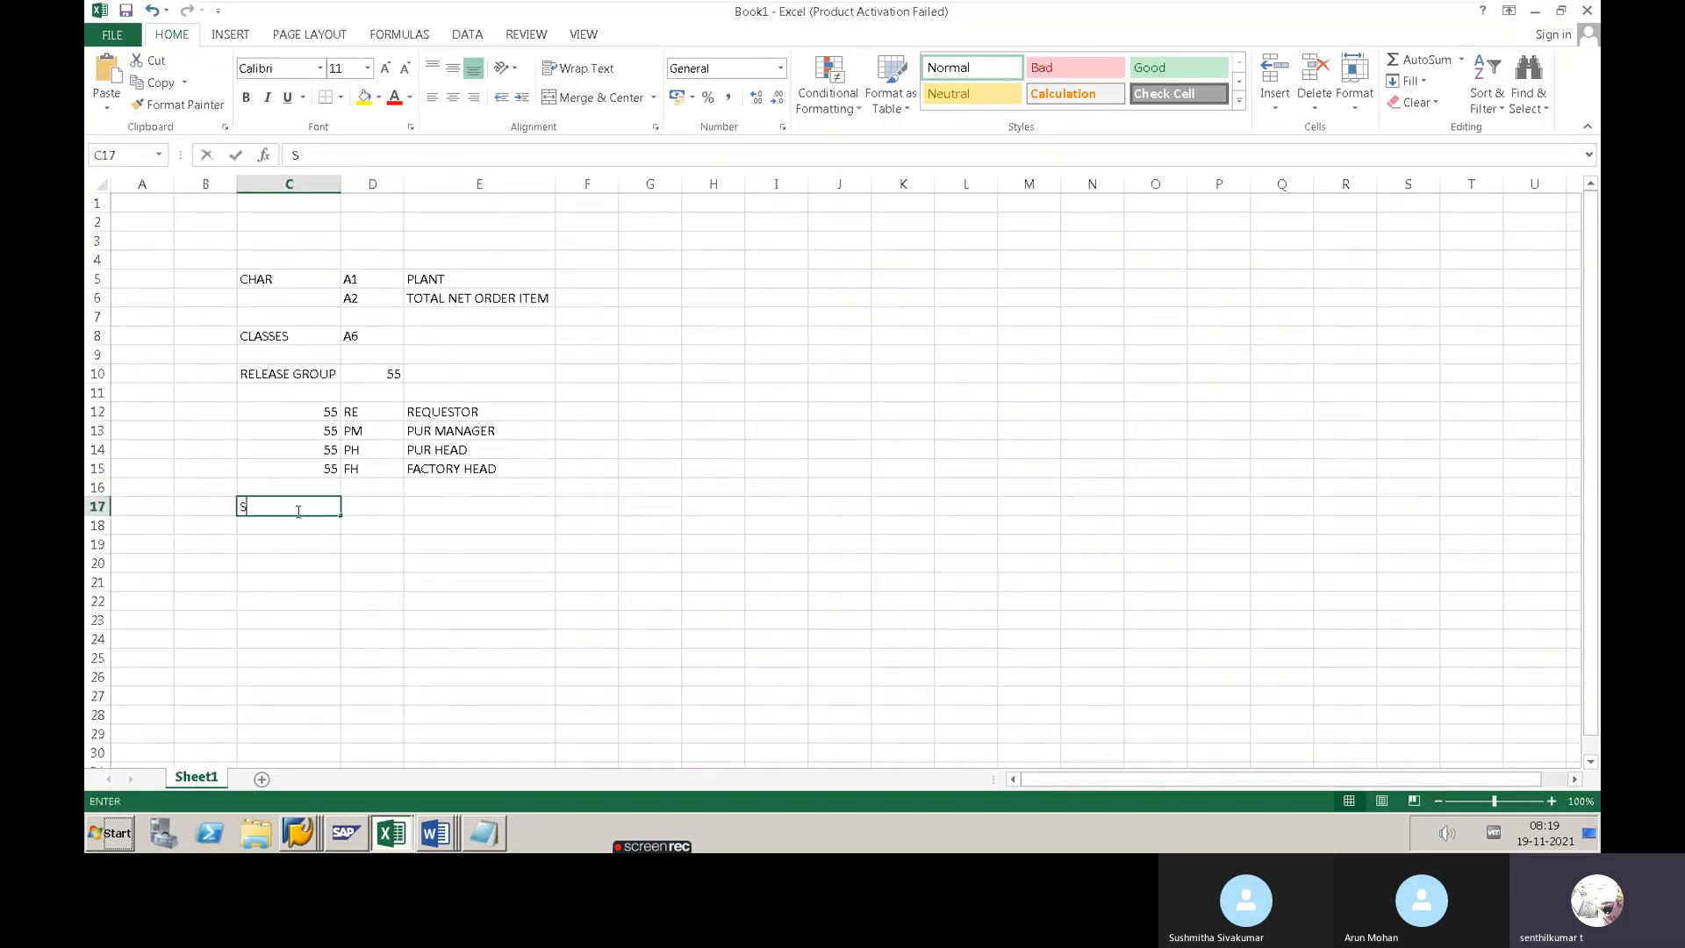
type("STRA")
key("Tab")
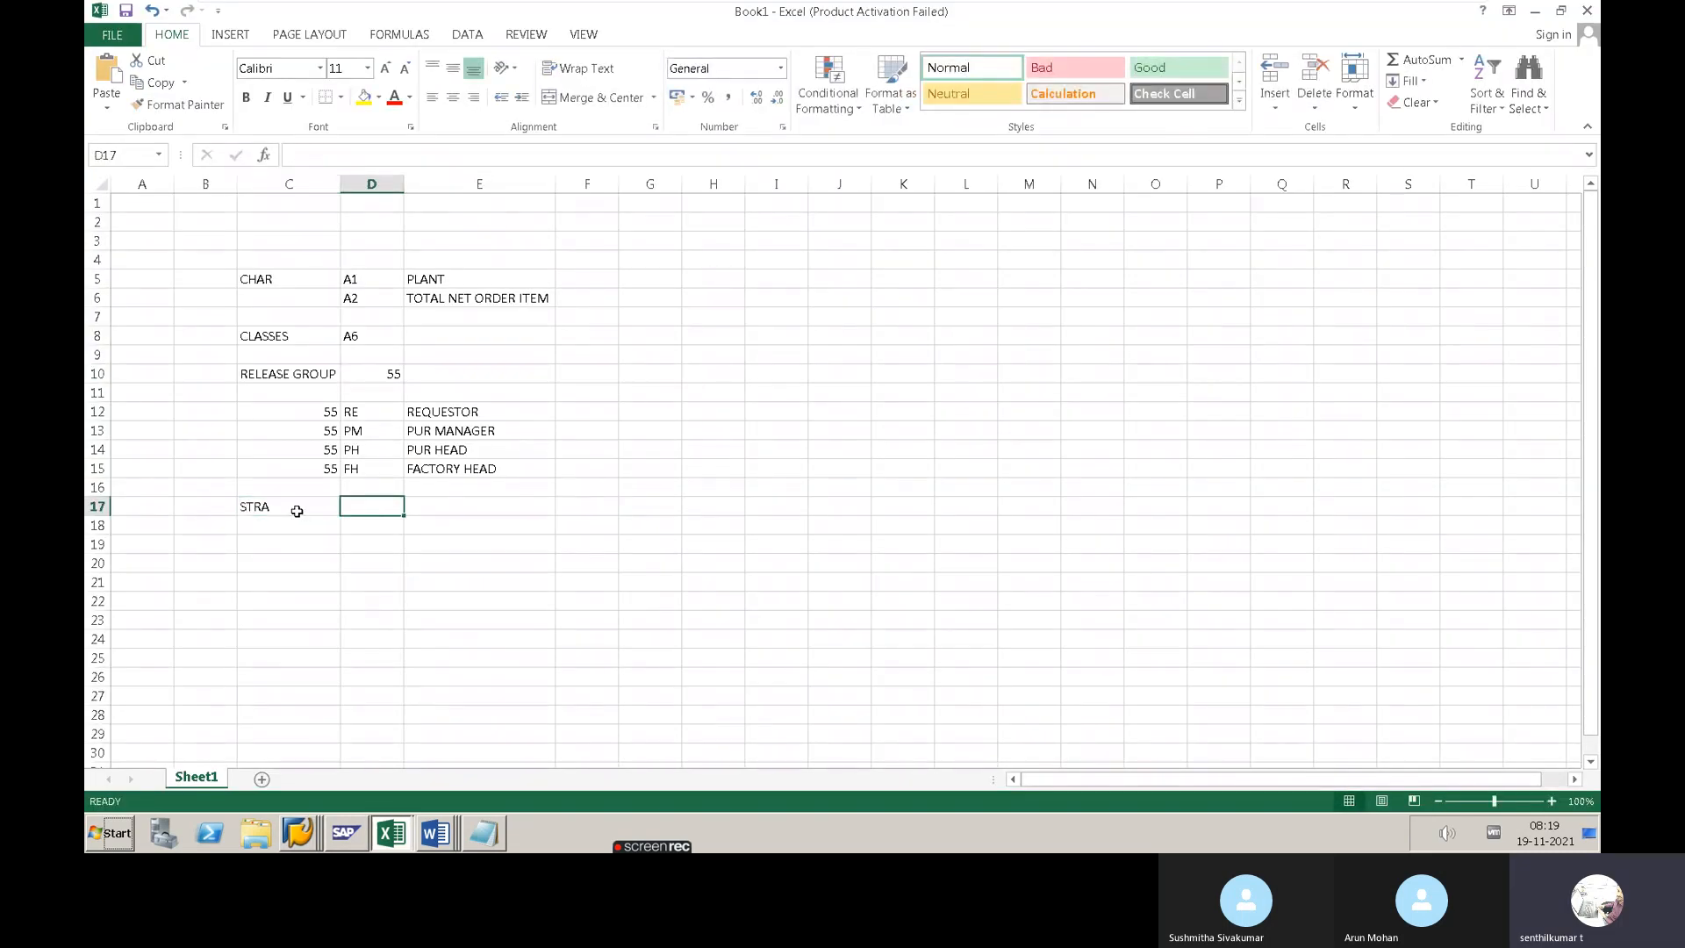
type("10")
key("Tab")
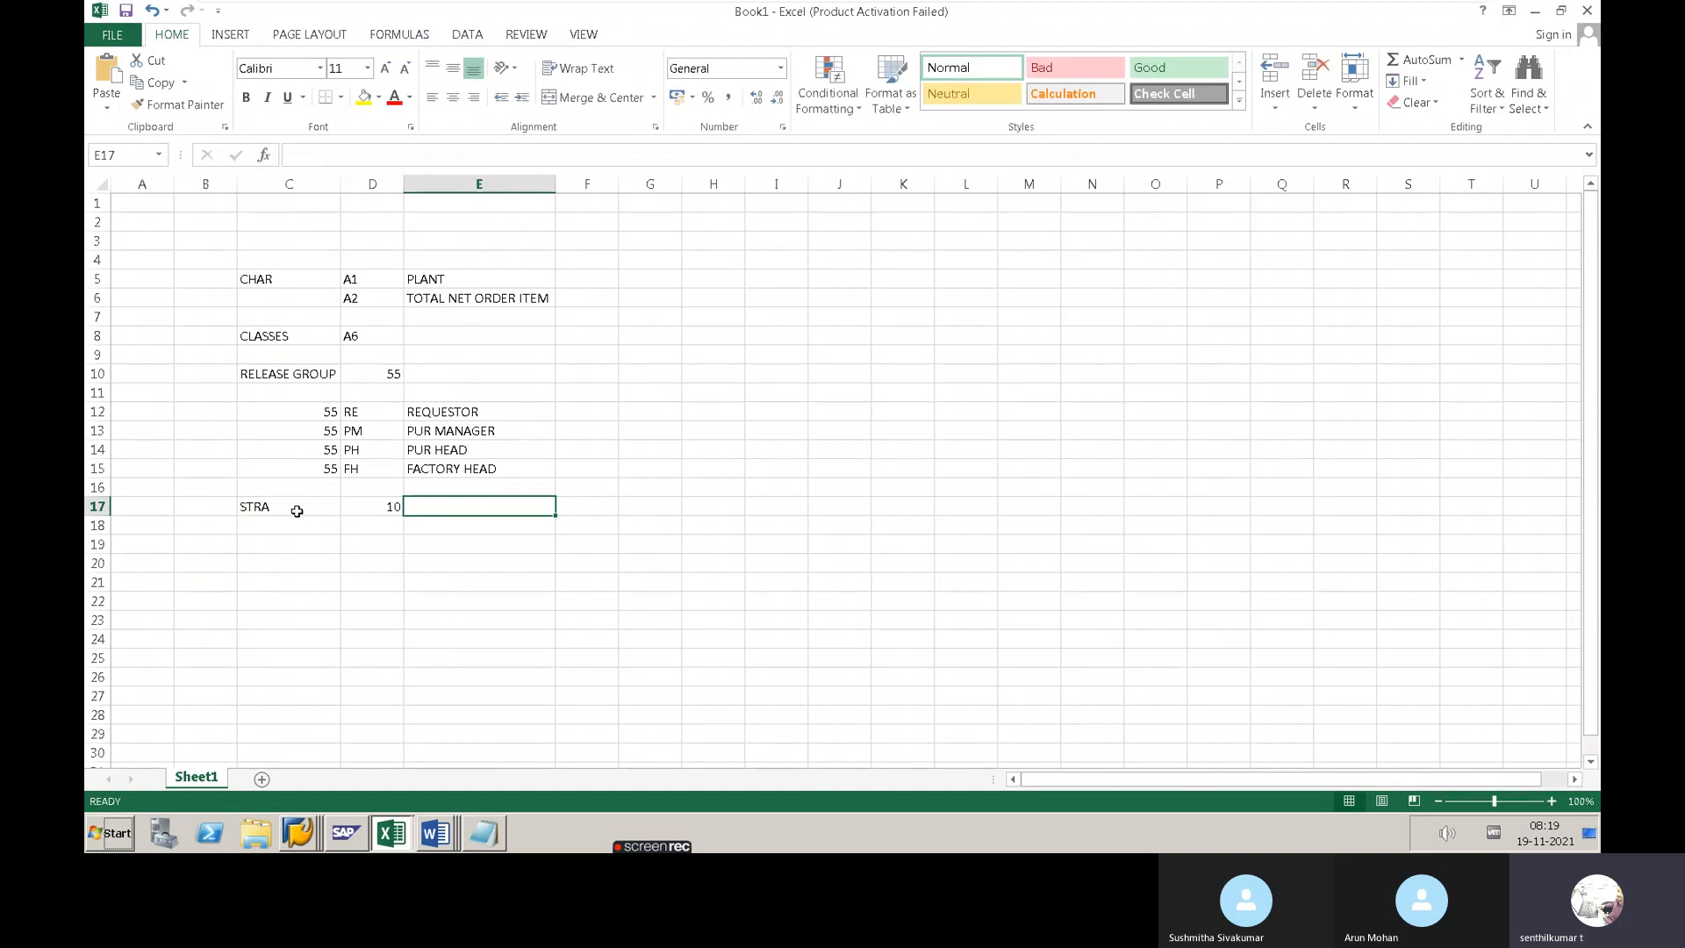
type("1 - 50K")
key("Return")
Switch back to SAP and create a new entry for release group 55, strategy 20, described as VALUE 50001 - 1L
key("alt+Tab")
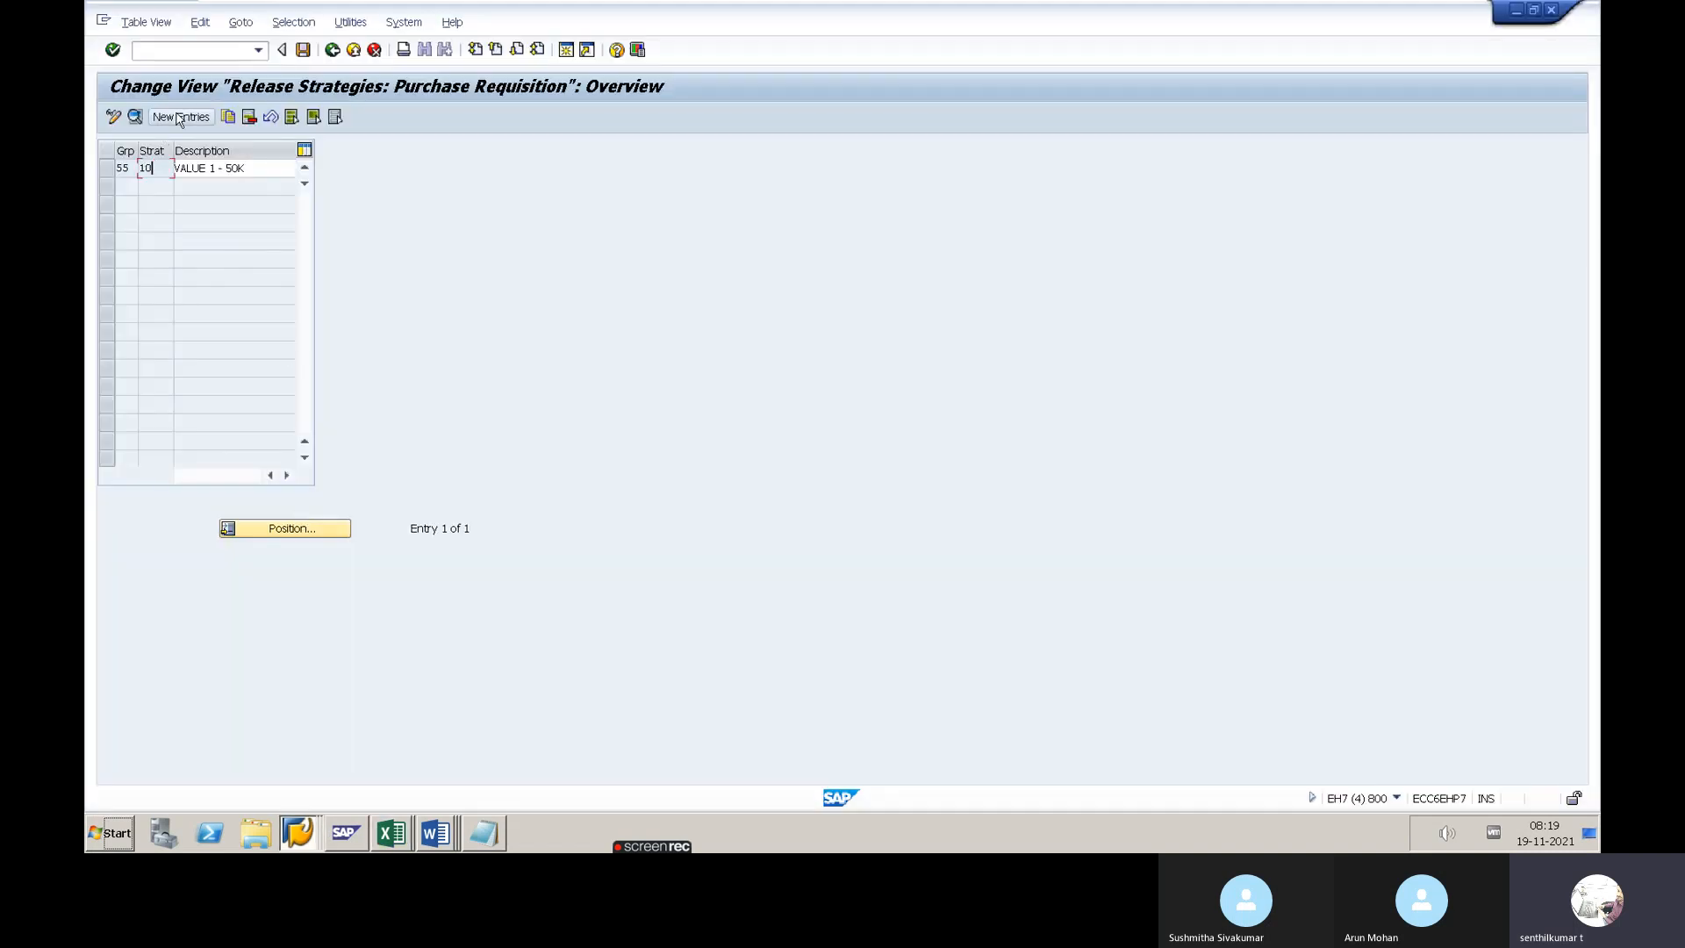
left_click(176, 120)
left_click(234, 149)
left_click(235, 164)
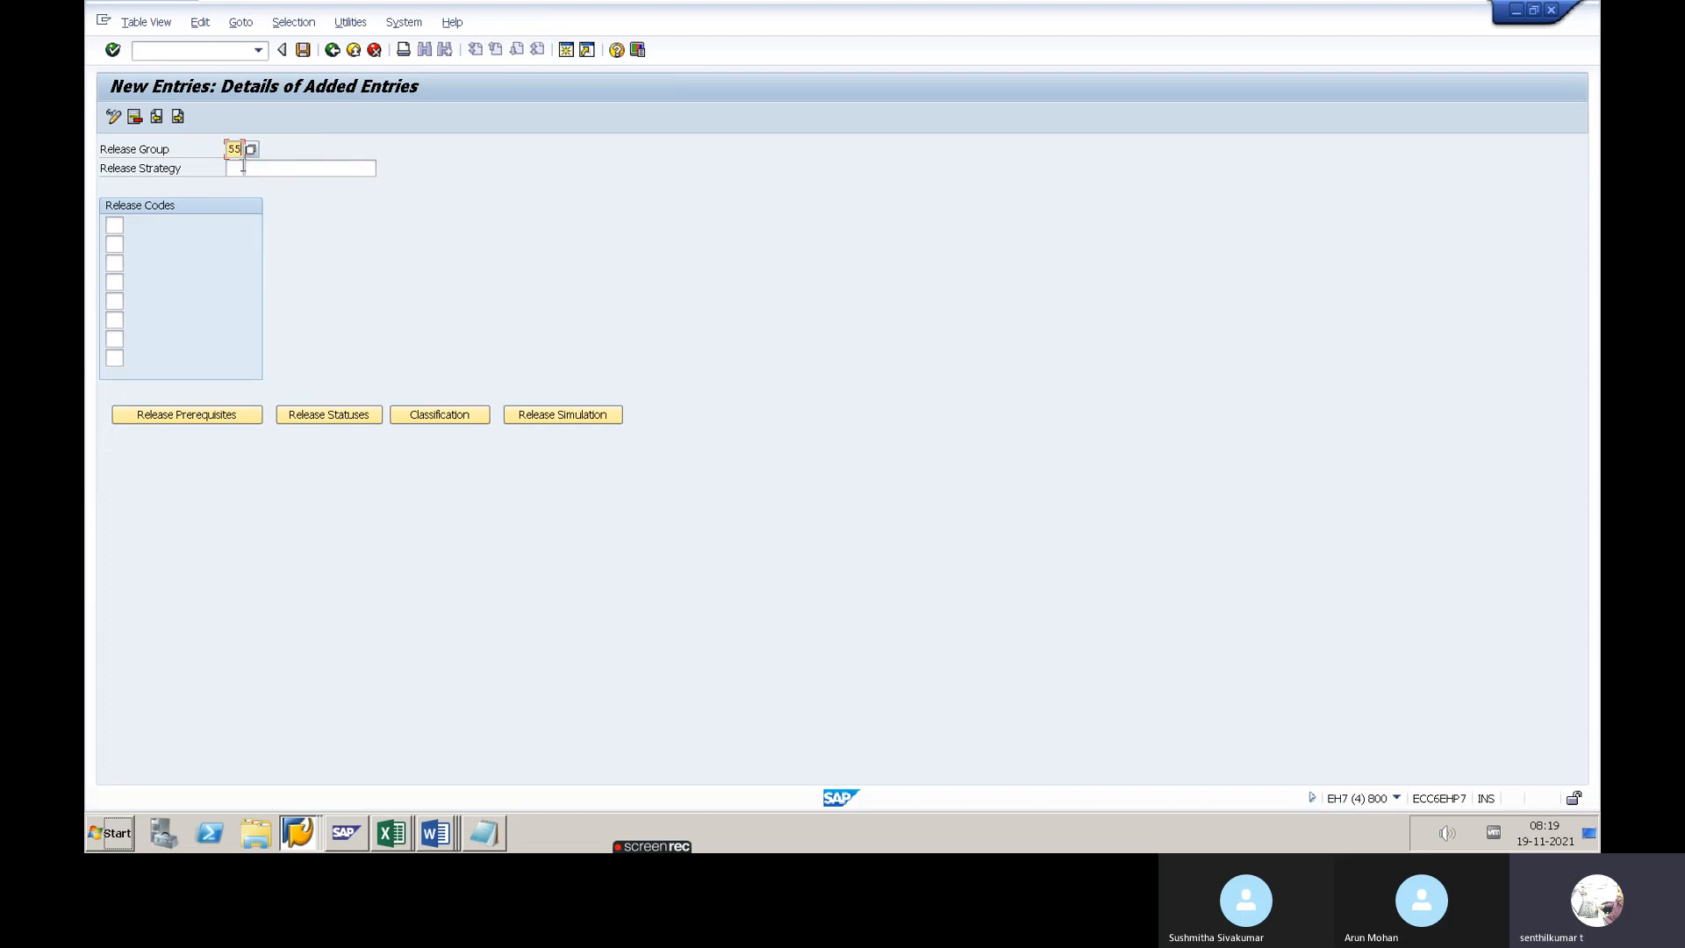
type("20")
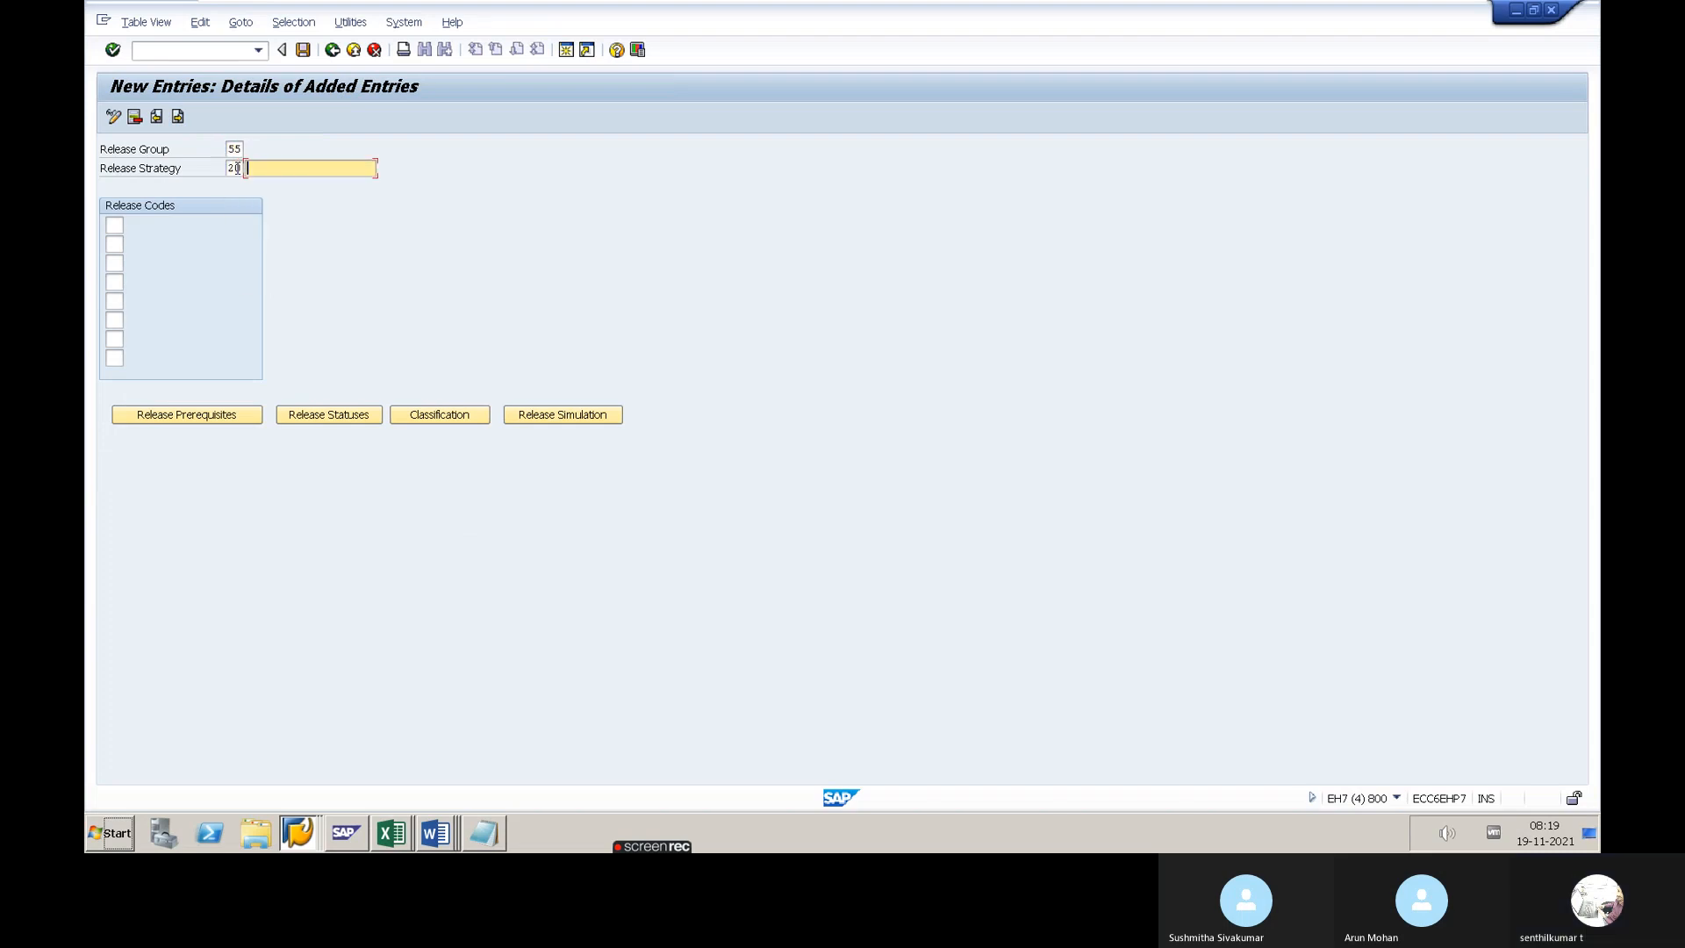
type("VAL")
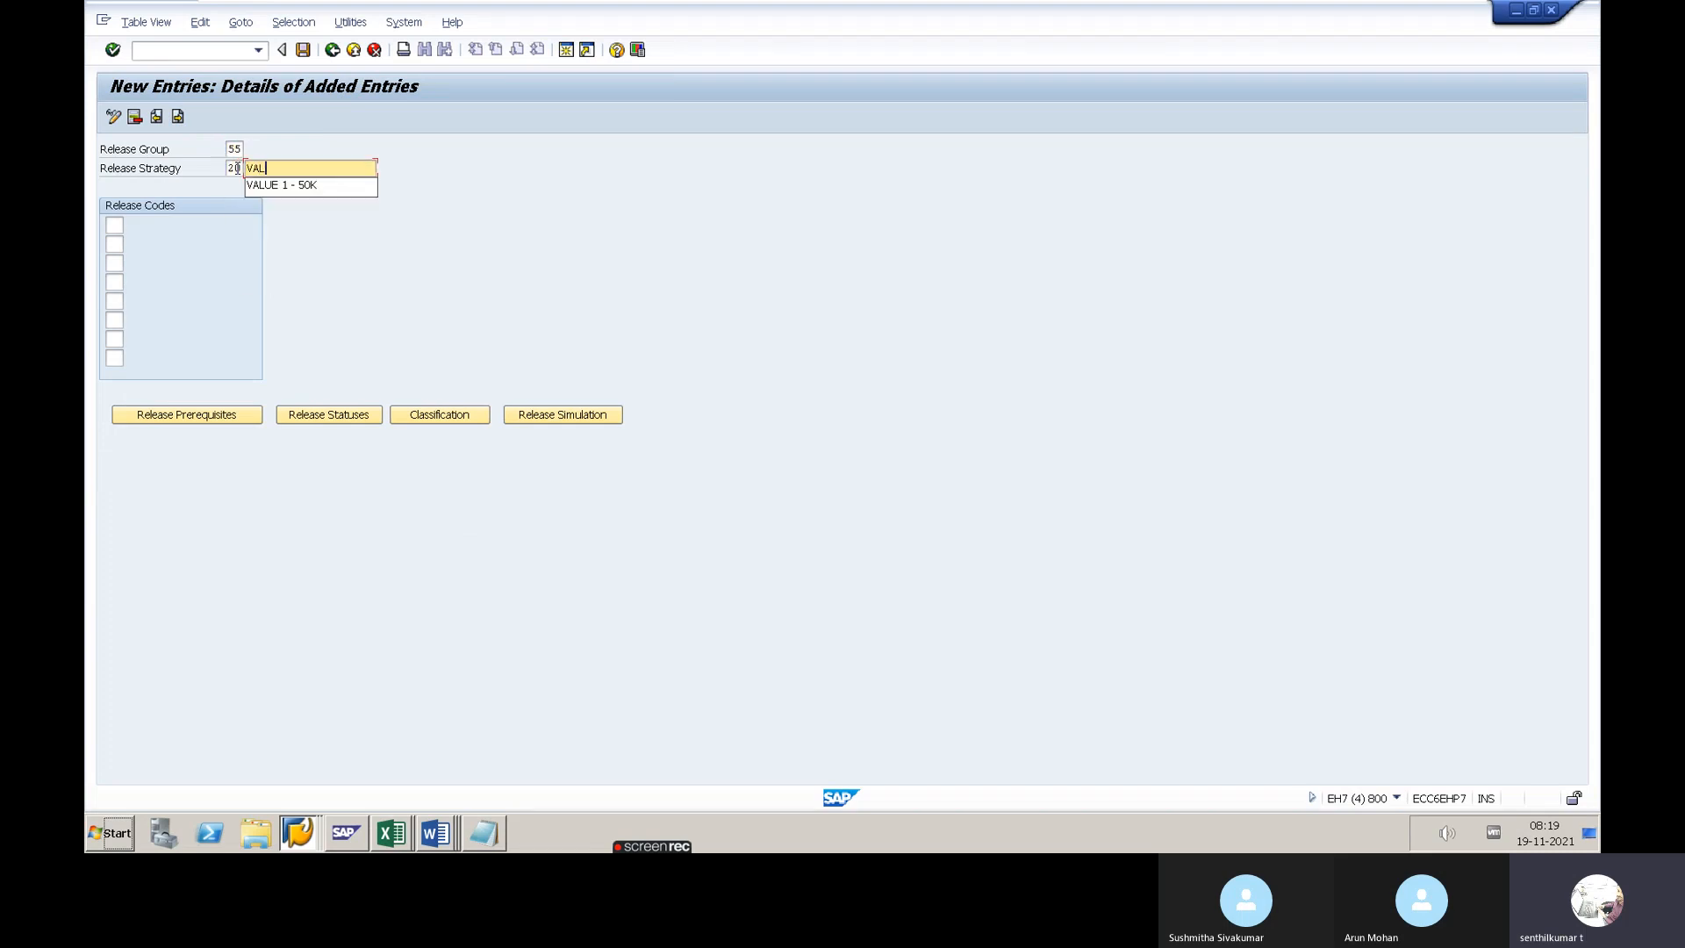
type("UE 500")
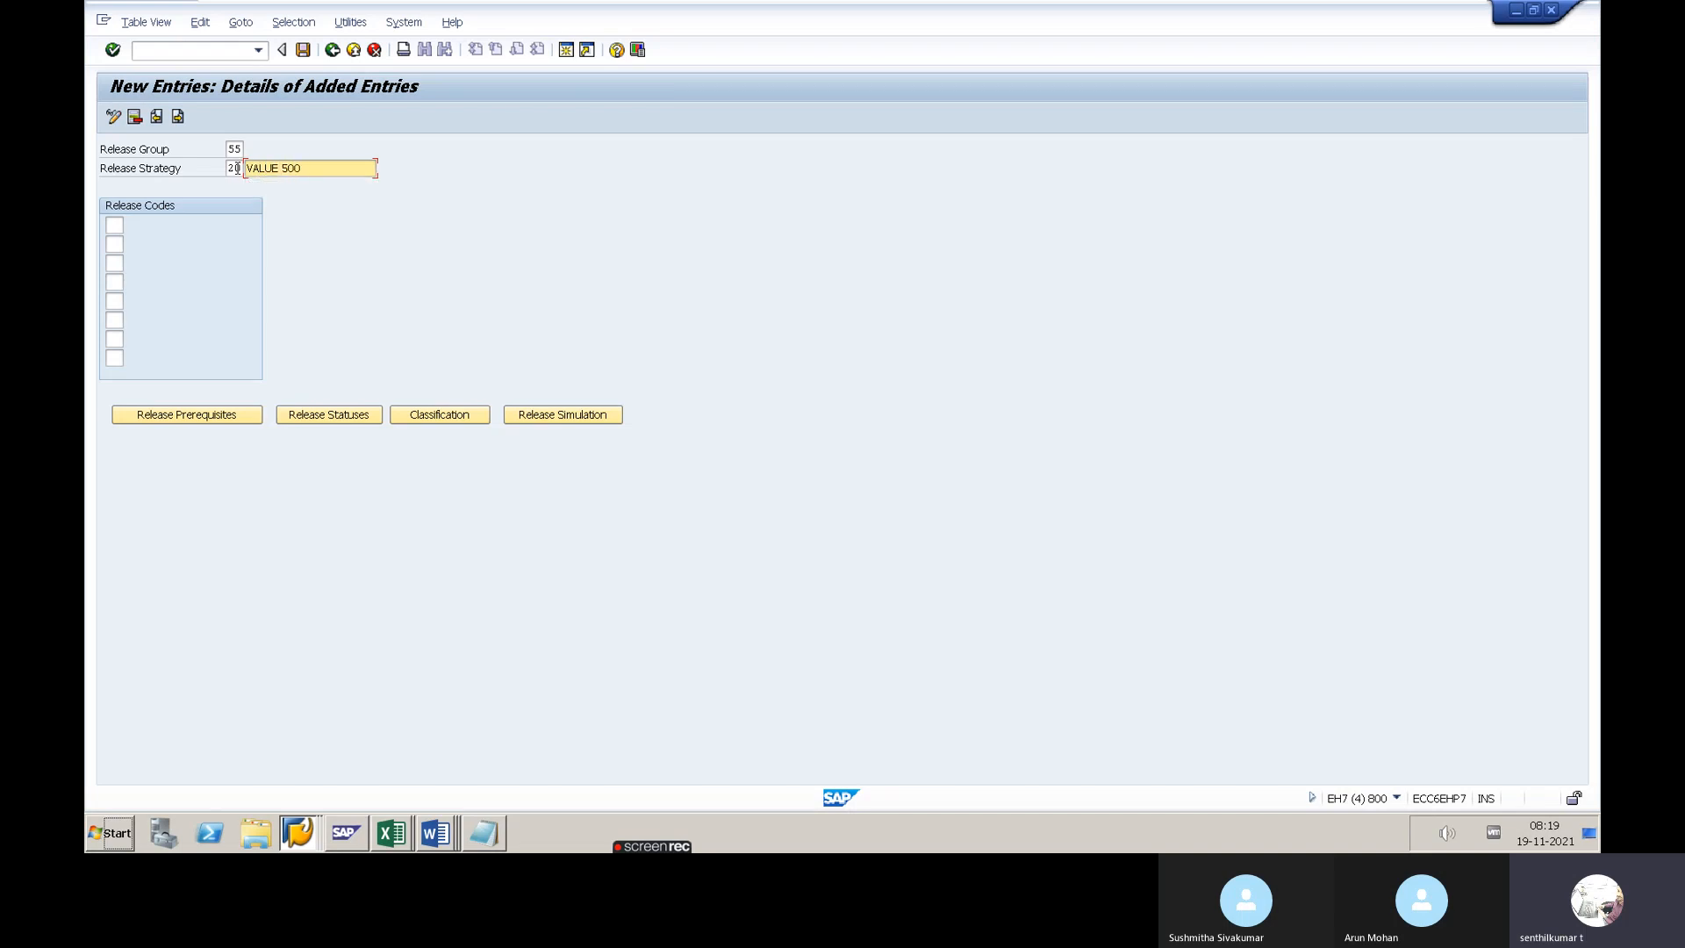
type("01 - 1L")
Assign release codes RE, PM and PH to release strategy 20, in that order
left_click(115, 225)
type("R1")
left_click(113, 243)
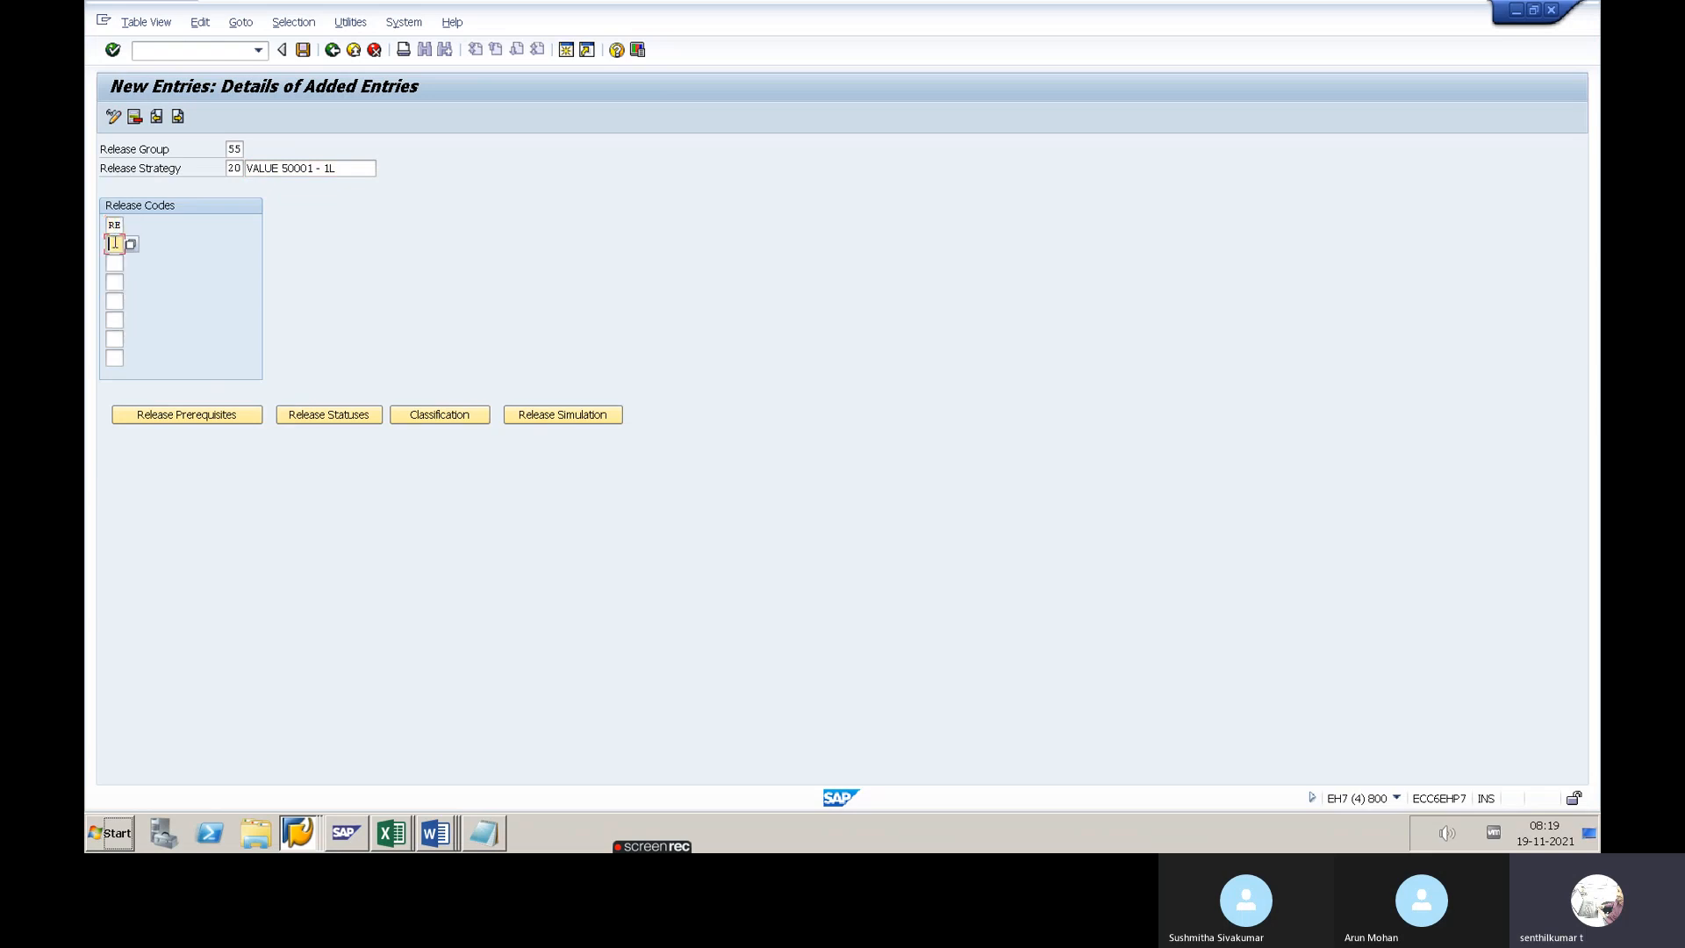
type("PM")
key("Tab")
type("PH")
key("Return")
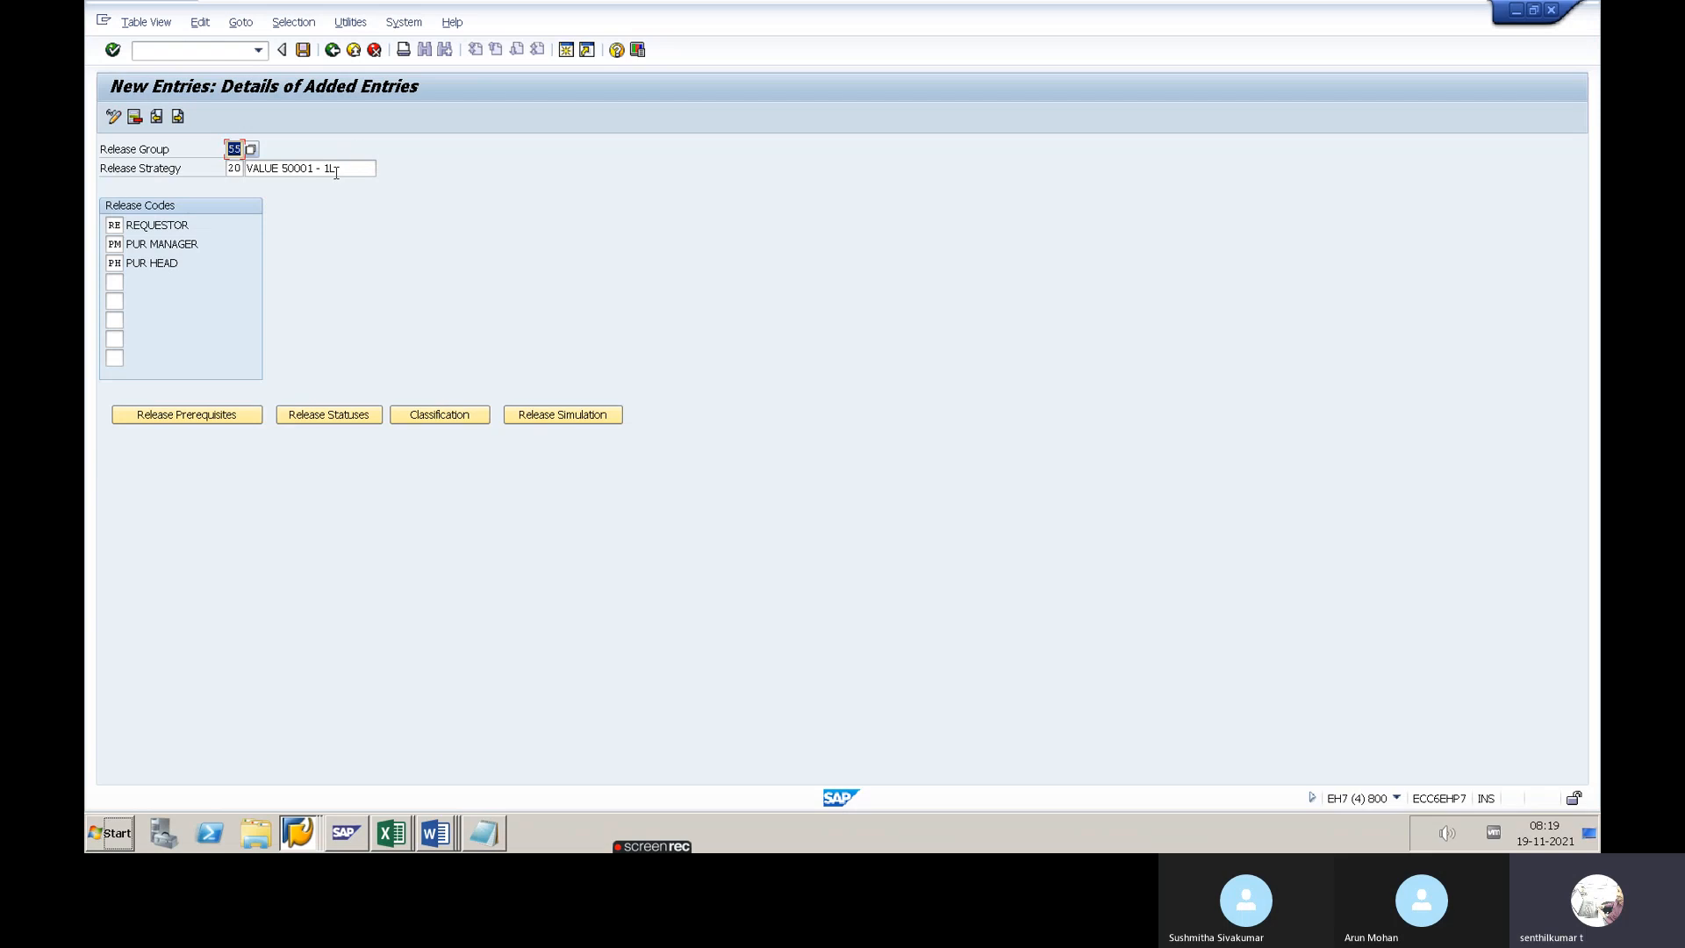
Set the release prerequisites of strategy 20 so that PM requires RE, and PH requires both RE and PM
left_click(164, 412)
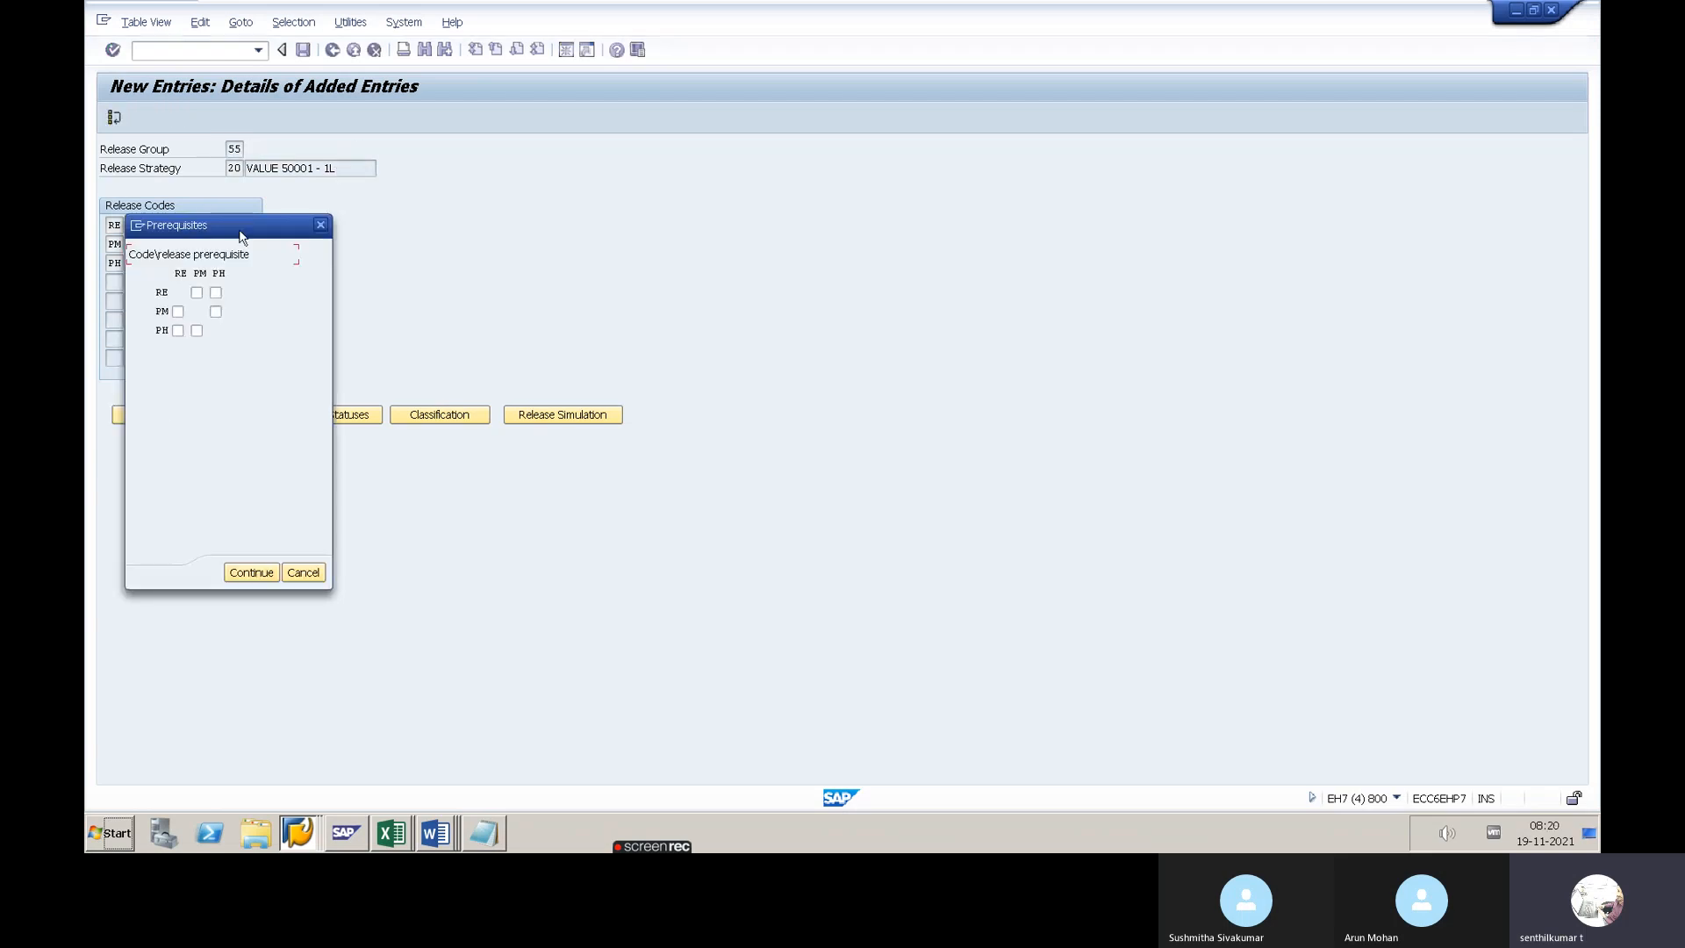
left_click_drag(243, 236, 1145, 214)
left_click(1080, 291)
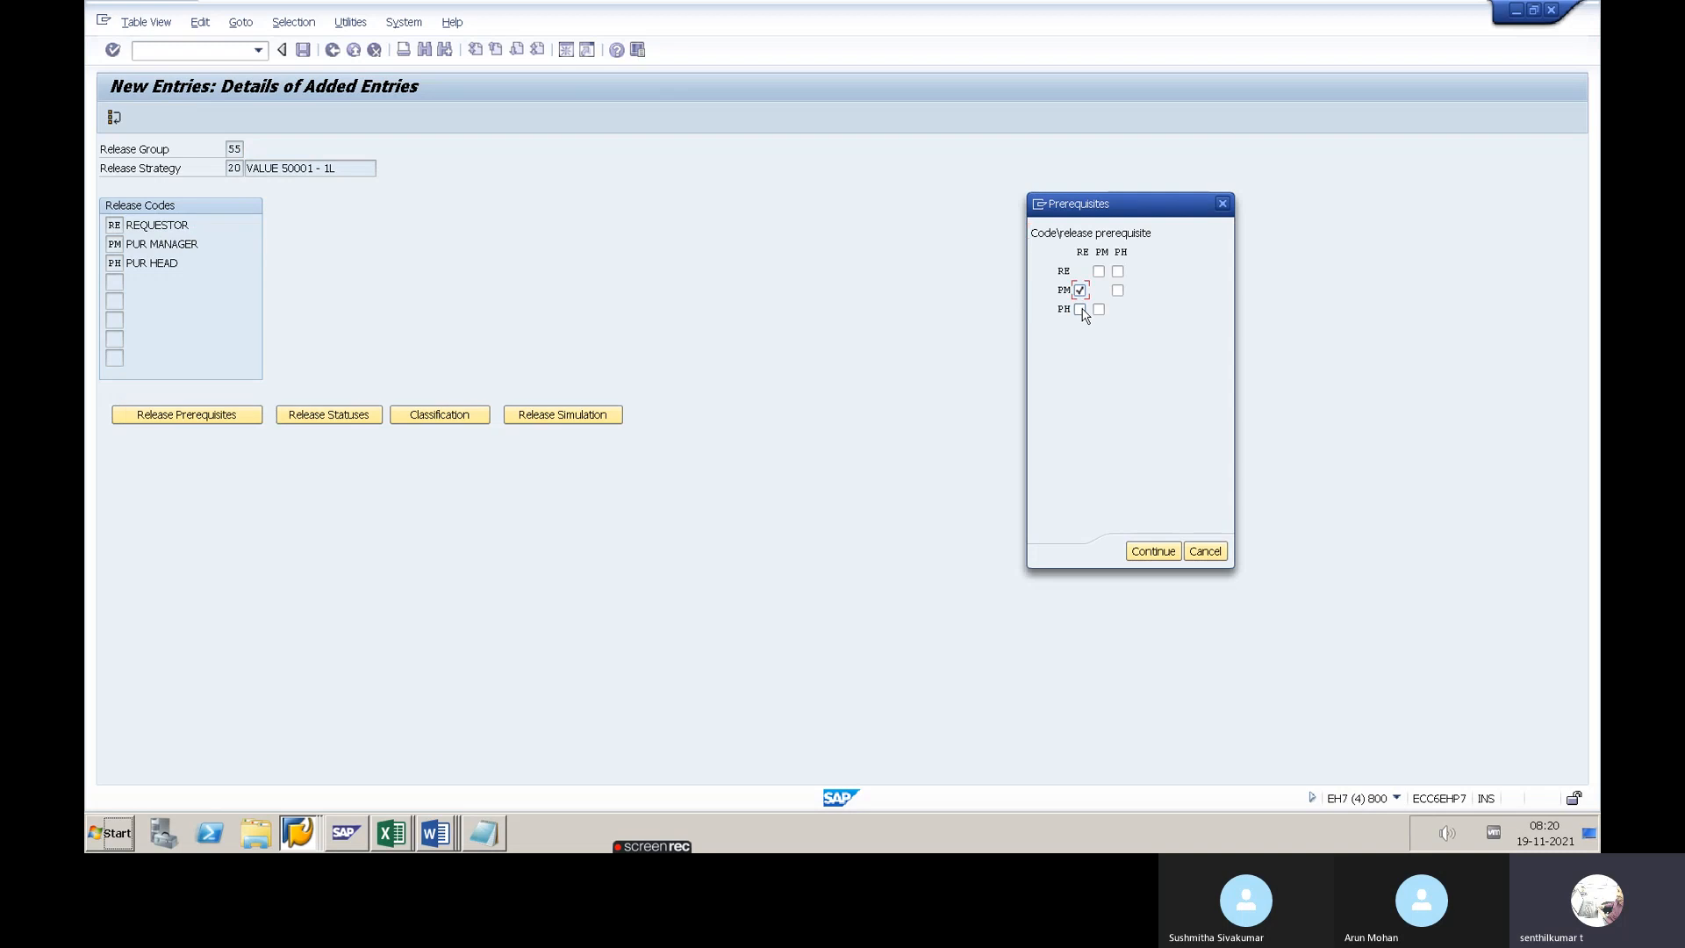
left_click(1081, 310)
left_click(1099, 310)
left_click_drag(1094, 204, 1025, 182)
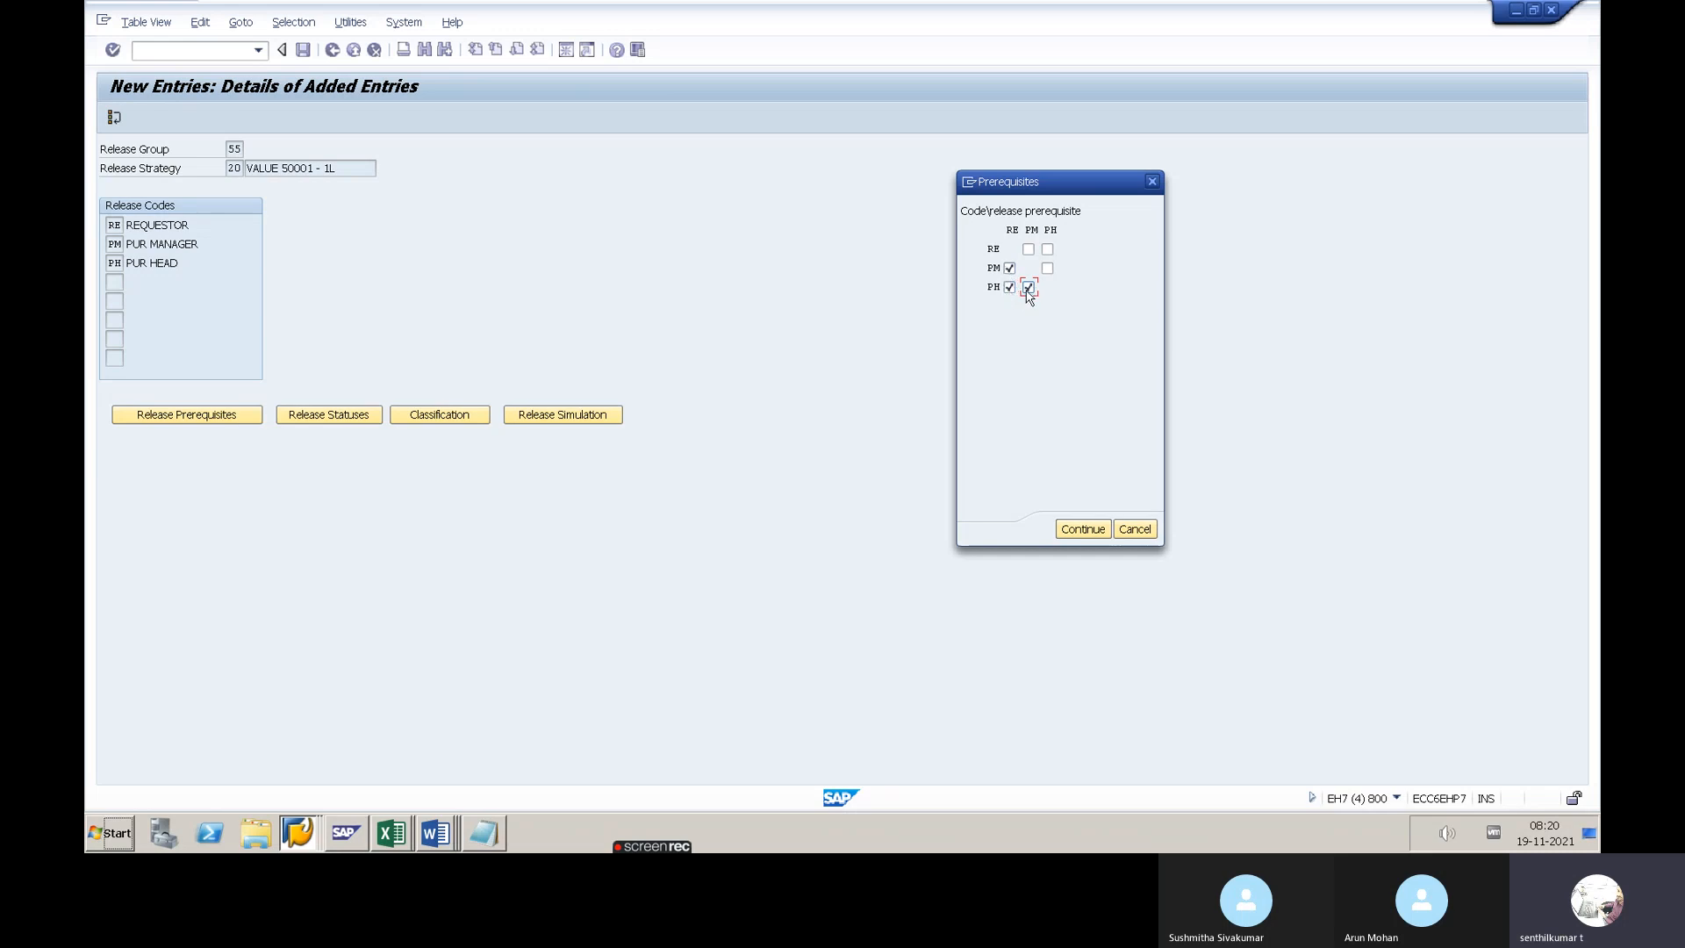
left_click(1084, 536)
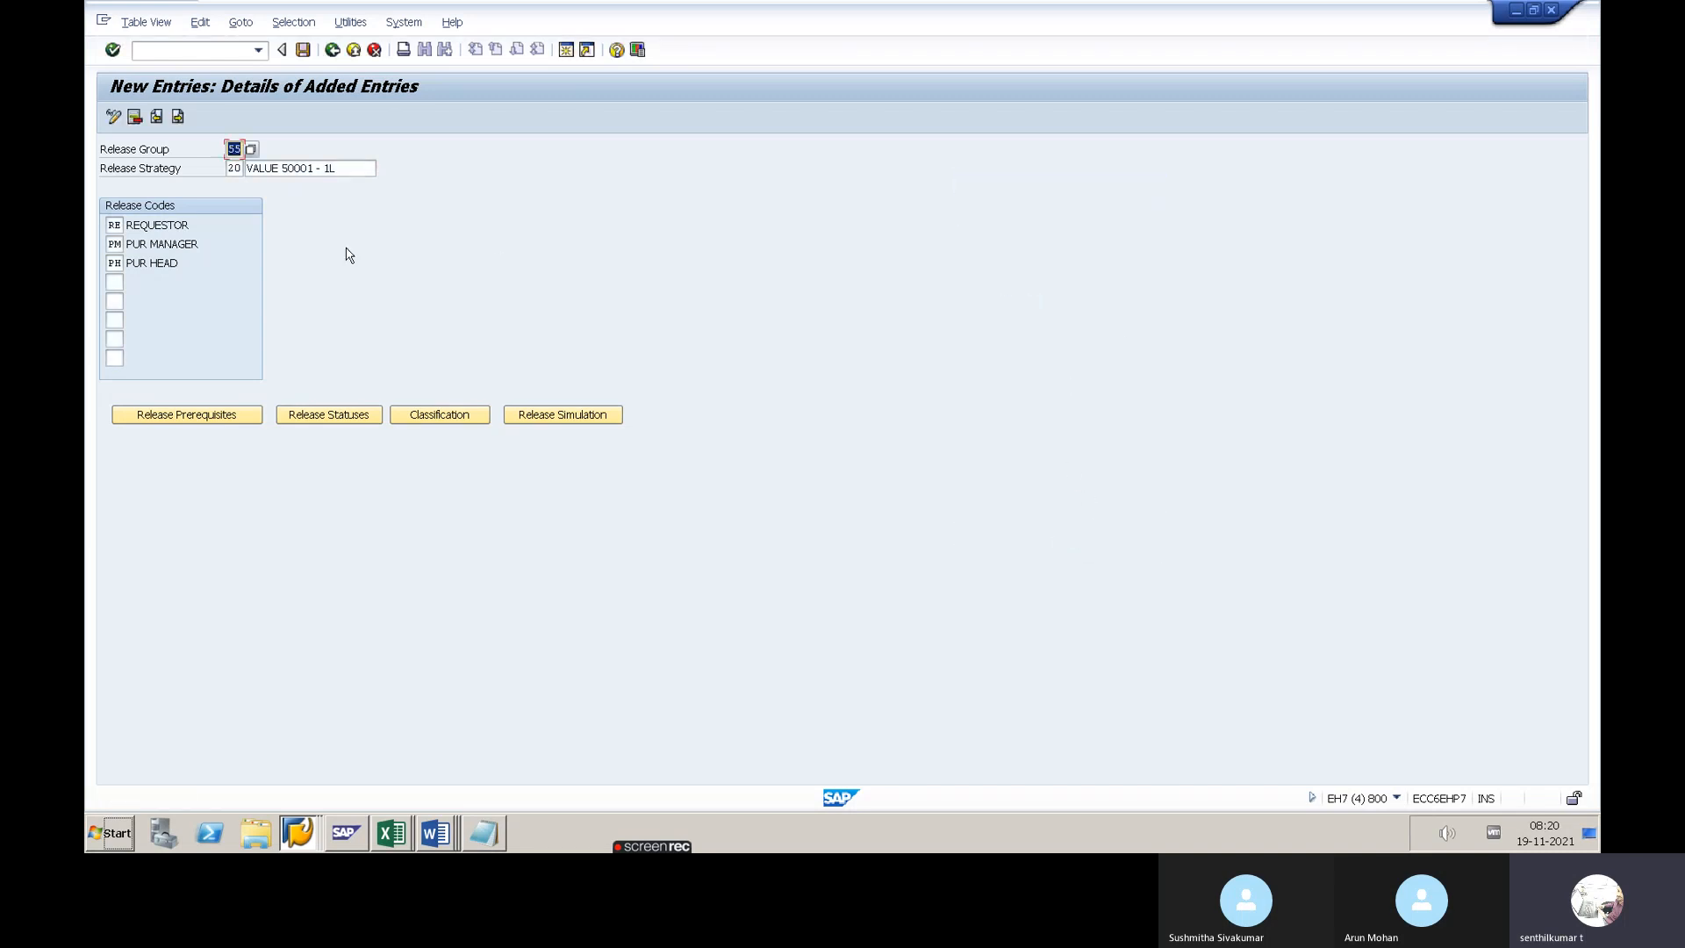
Choose the release indicator for the status in which RE, PM and PH have all released, accept the statuses and save
left_click(323, 419)
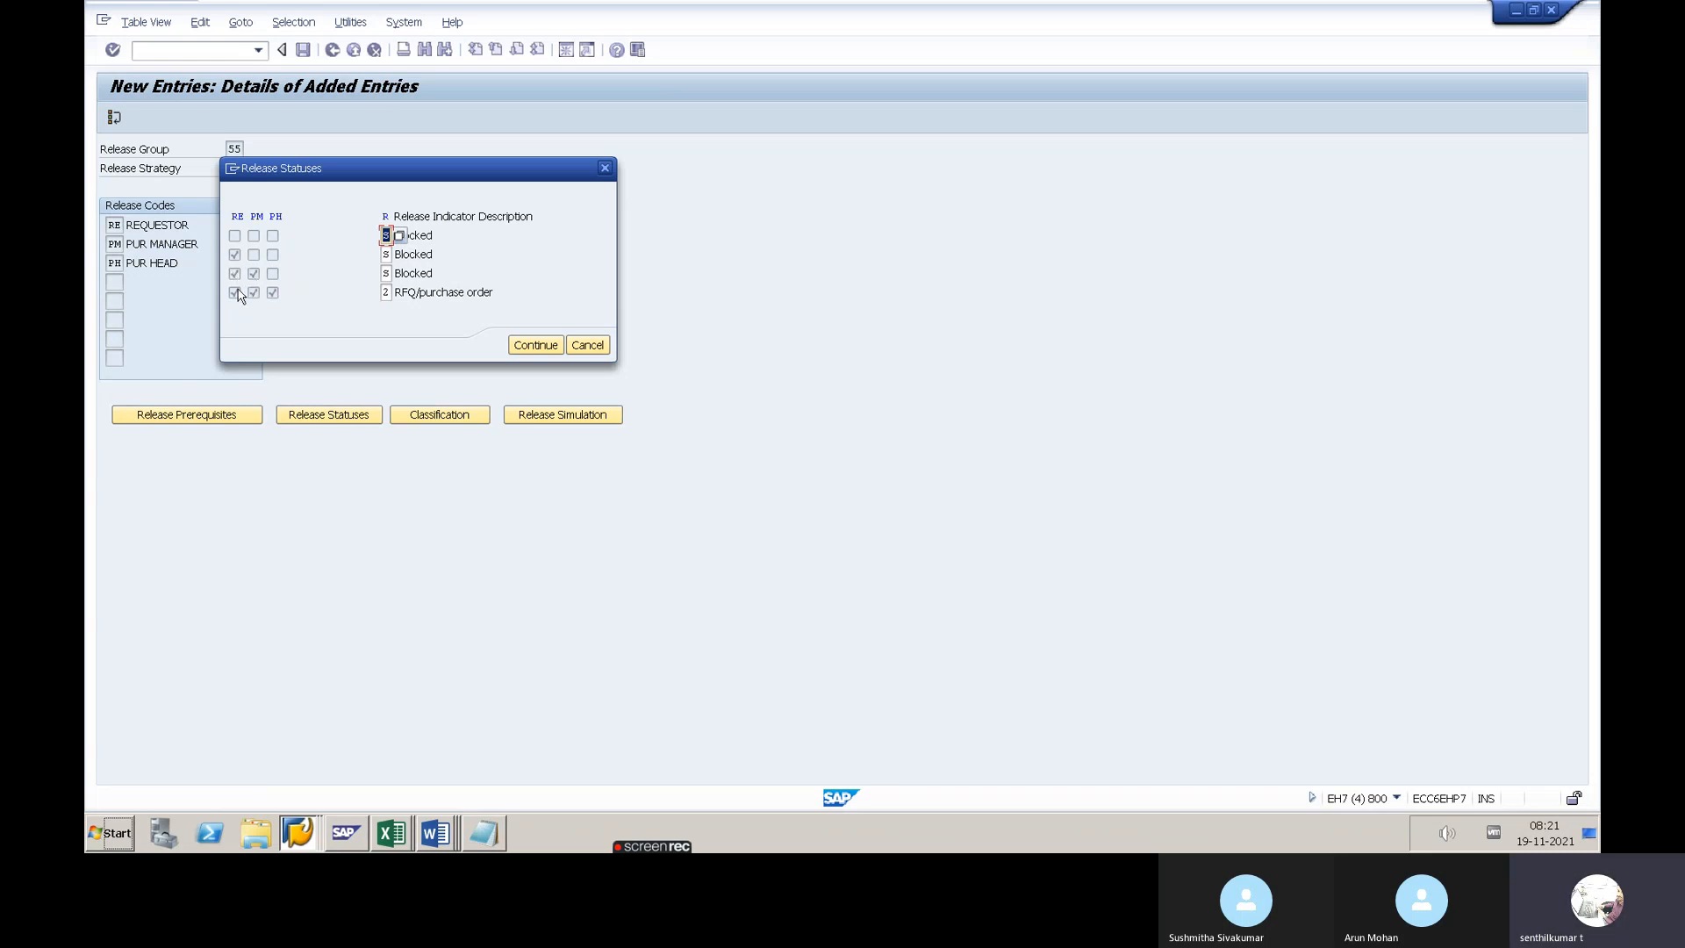
left_click(386, 292)
left_click(399, 292)
left_click(559, 442)
double_click(559, 446)
left_click(533, 349)
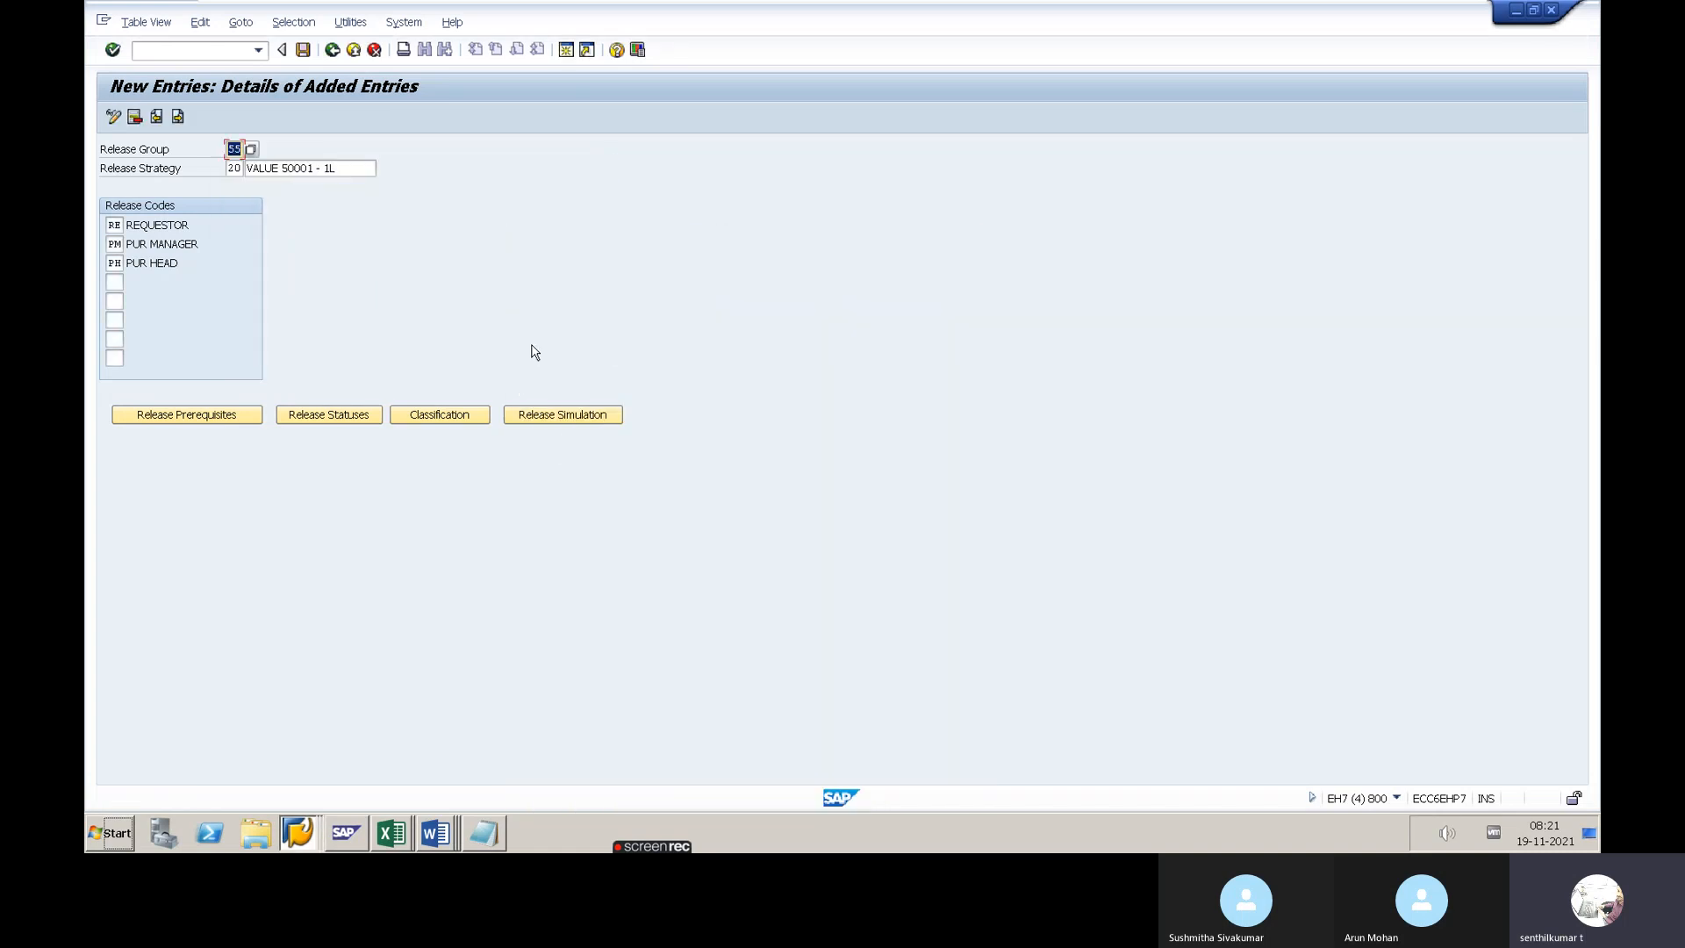
left_click(302, 50)
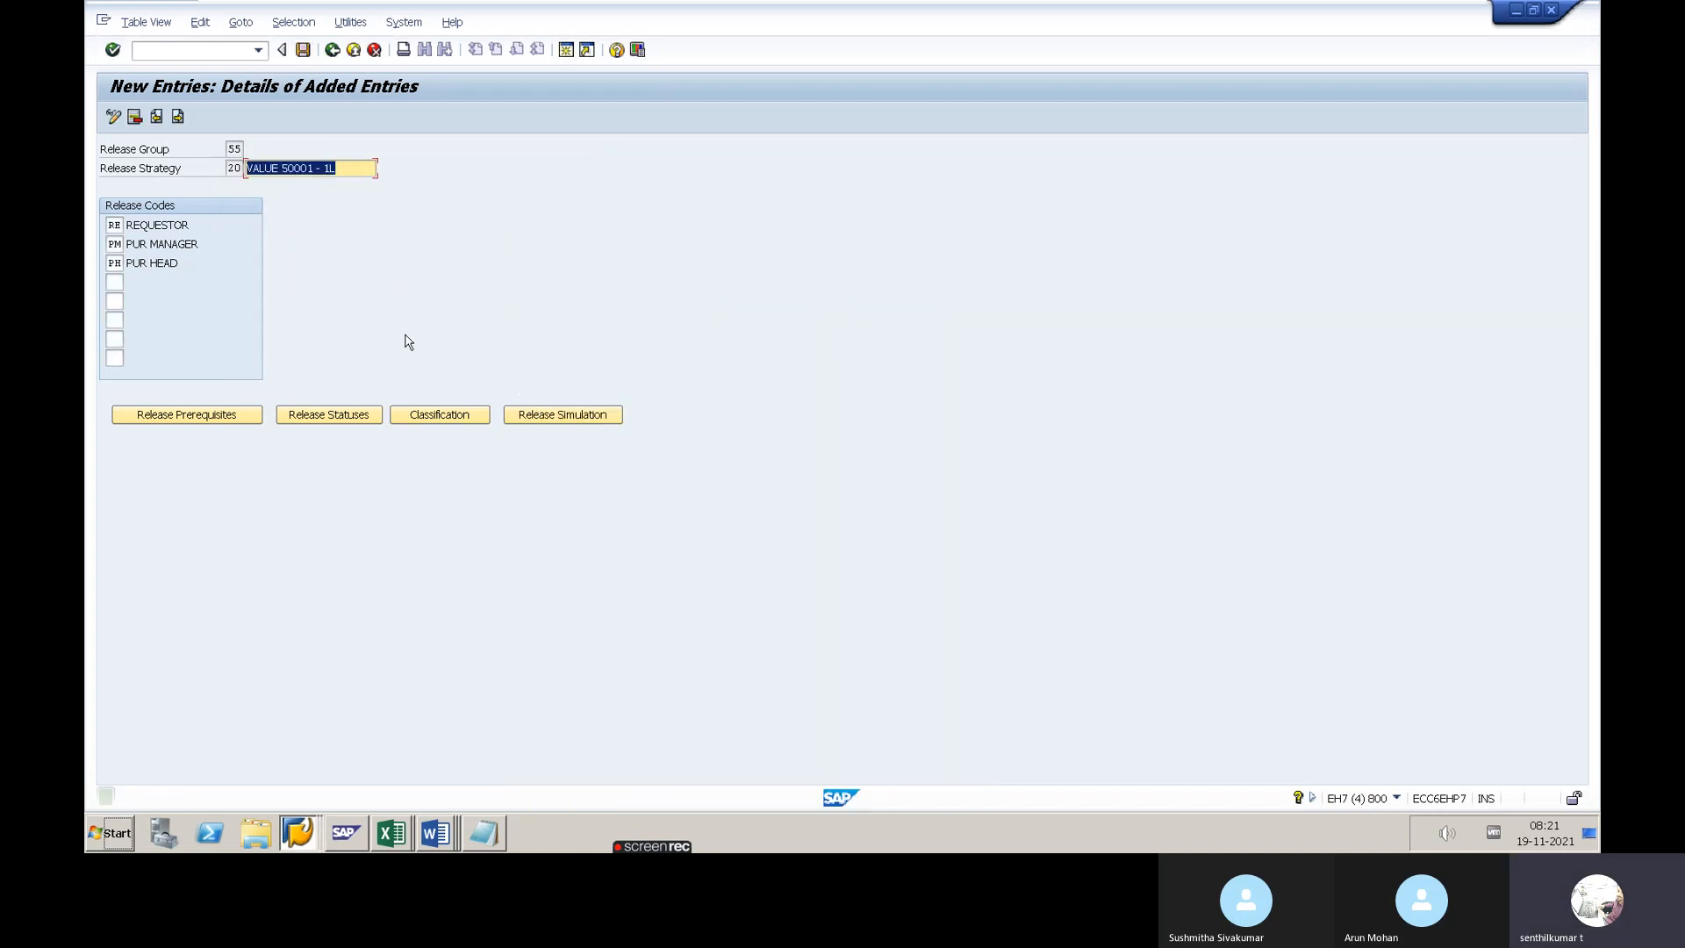
Classify strategy 20 with plant 5555 and a total item value of 50001 - 100000 INR, return to its details and save
left_click(439, 414)
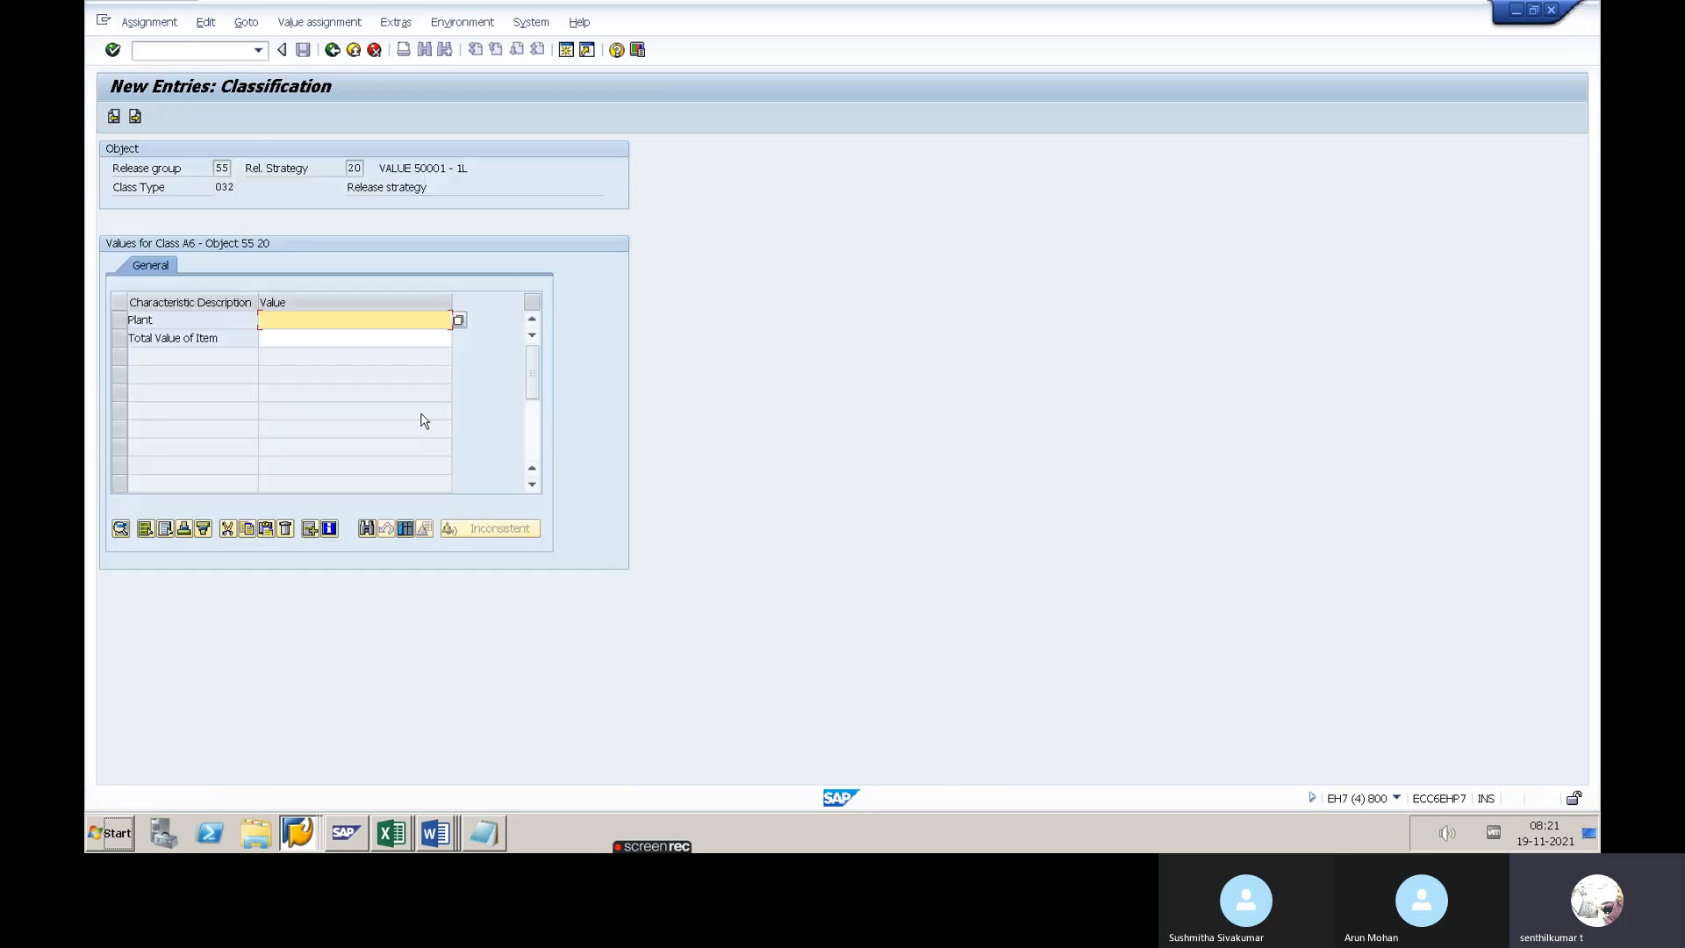
key("space")
left_click(332, 360)
left_click(339, 338)
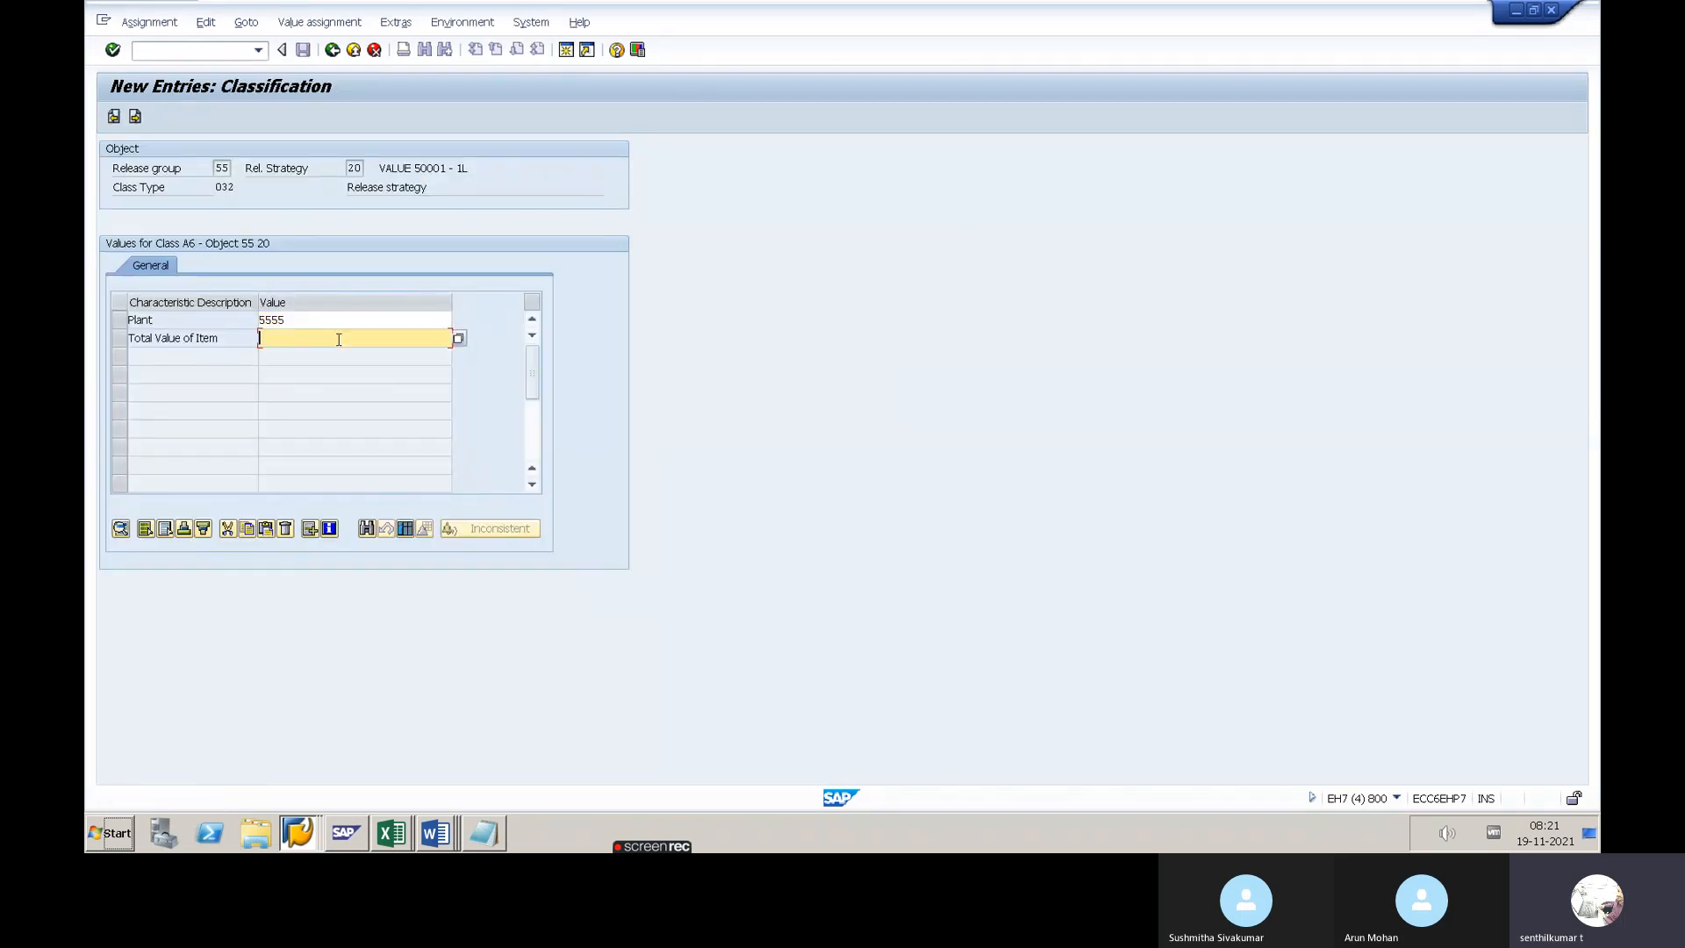
key("space")
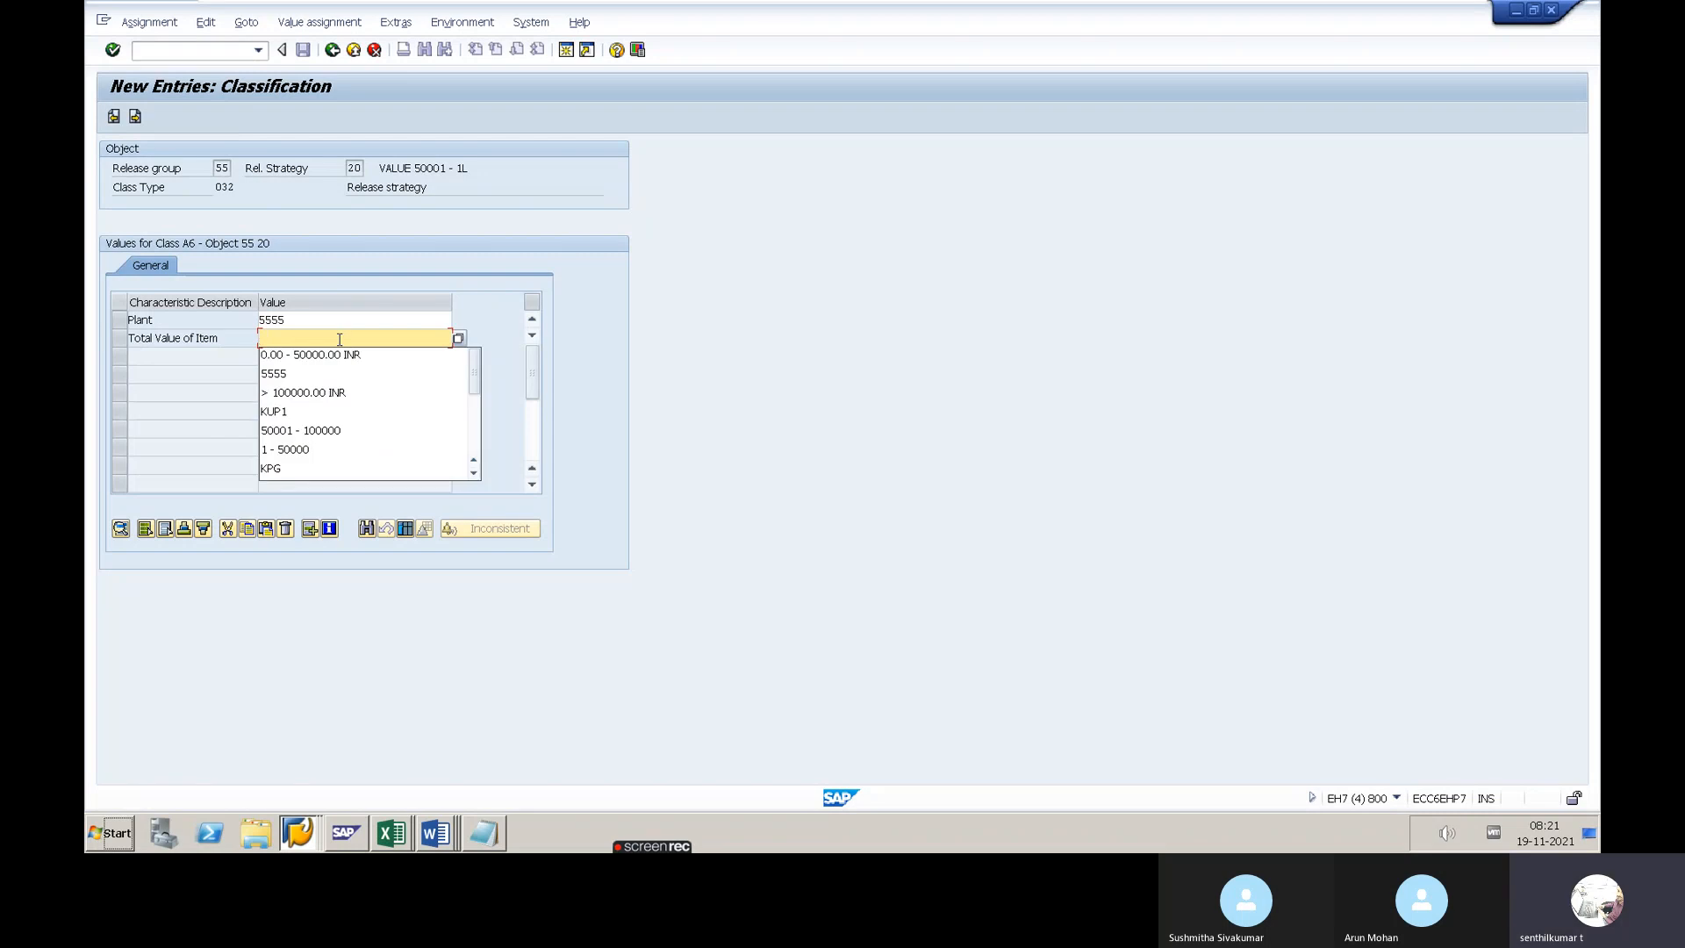
type("5")
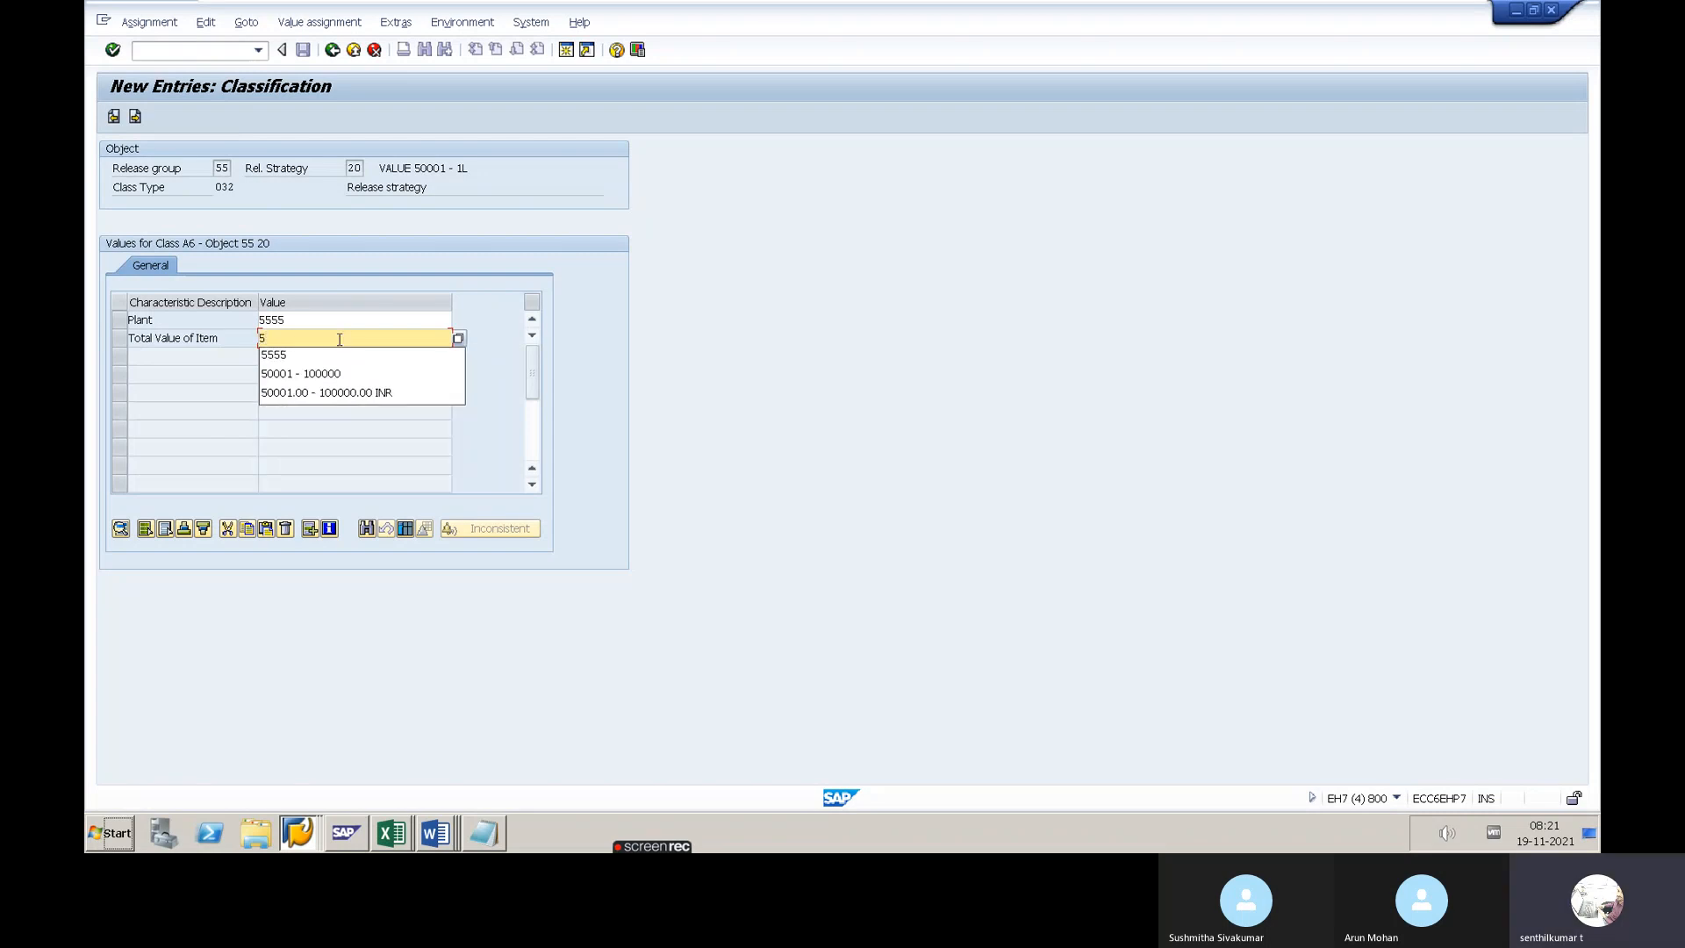
key("Down")
key("Down")
key("Return")
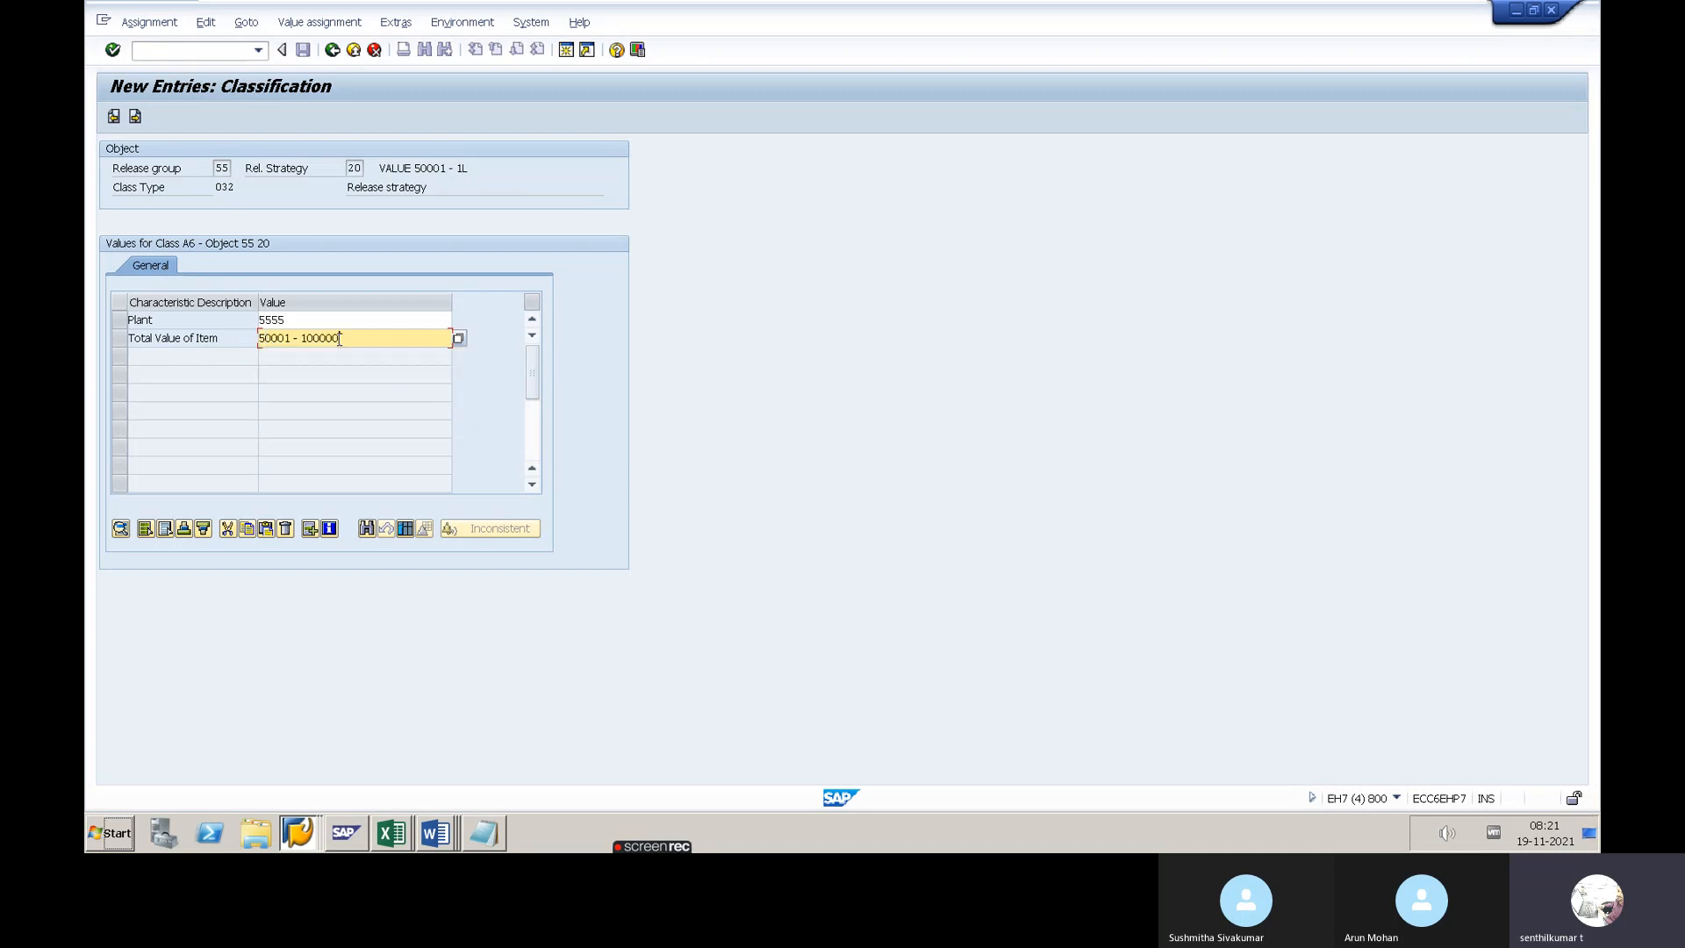
key("Return")
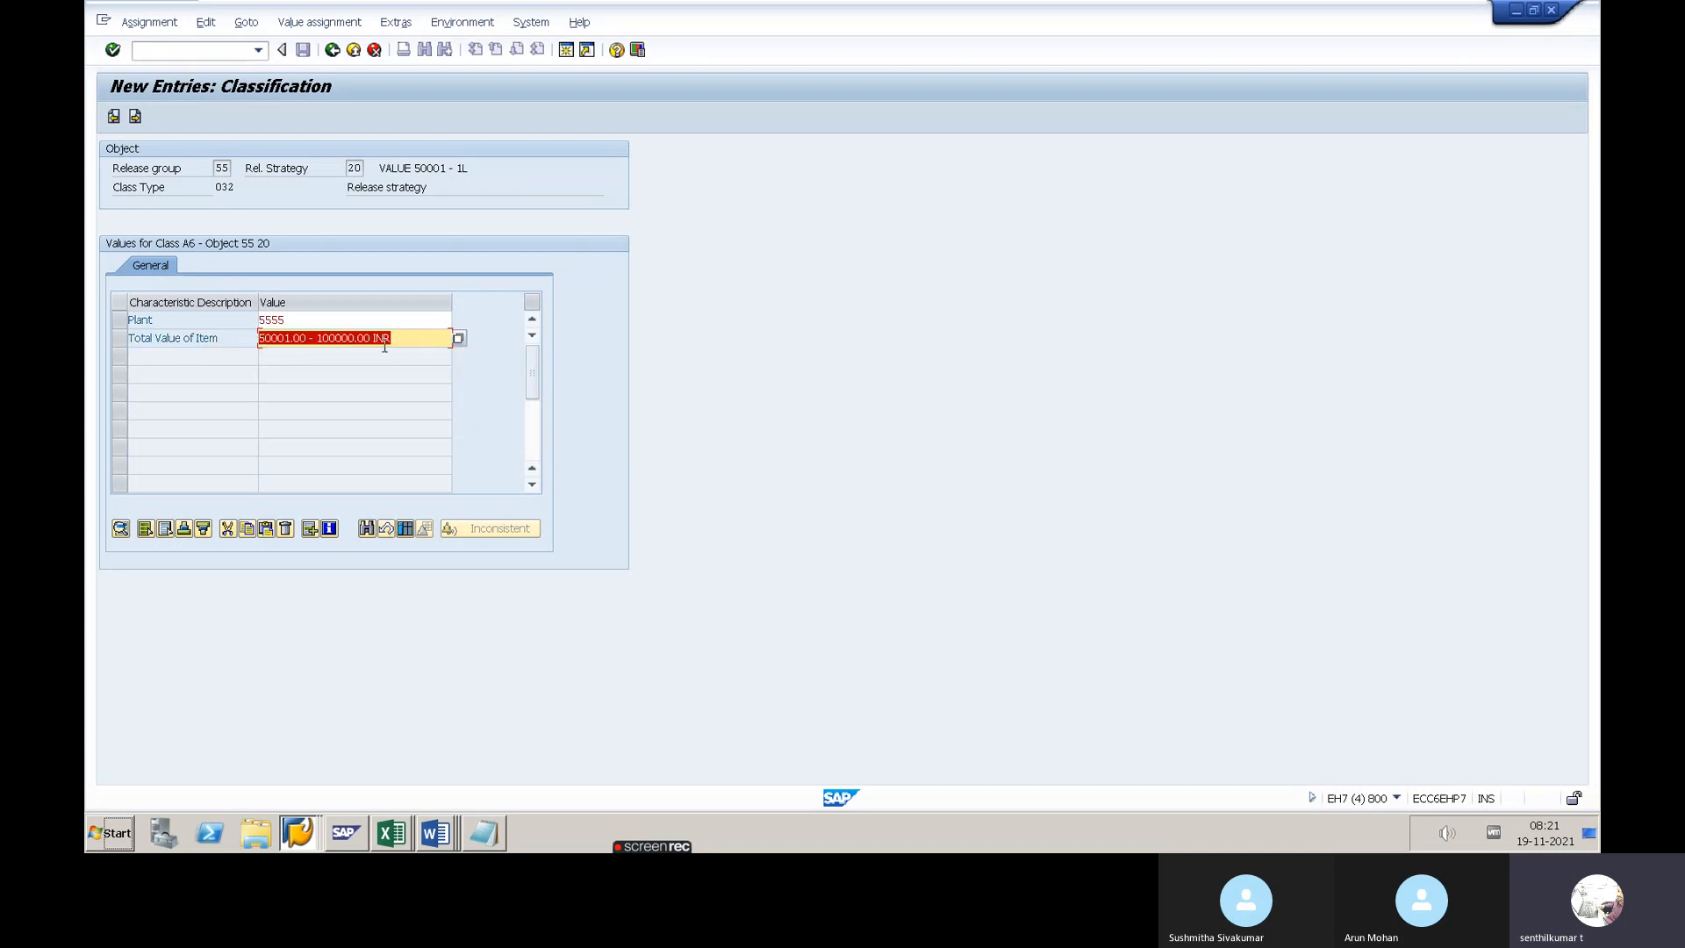
left_click(333, 50)
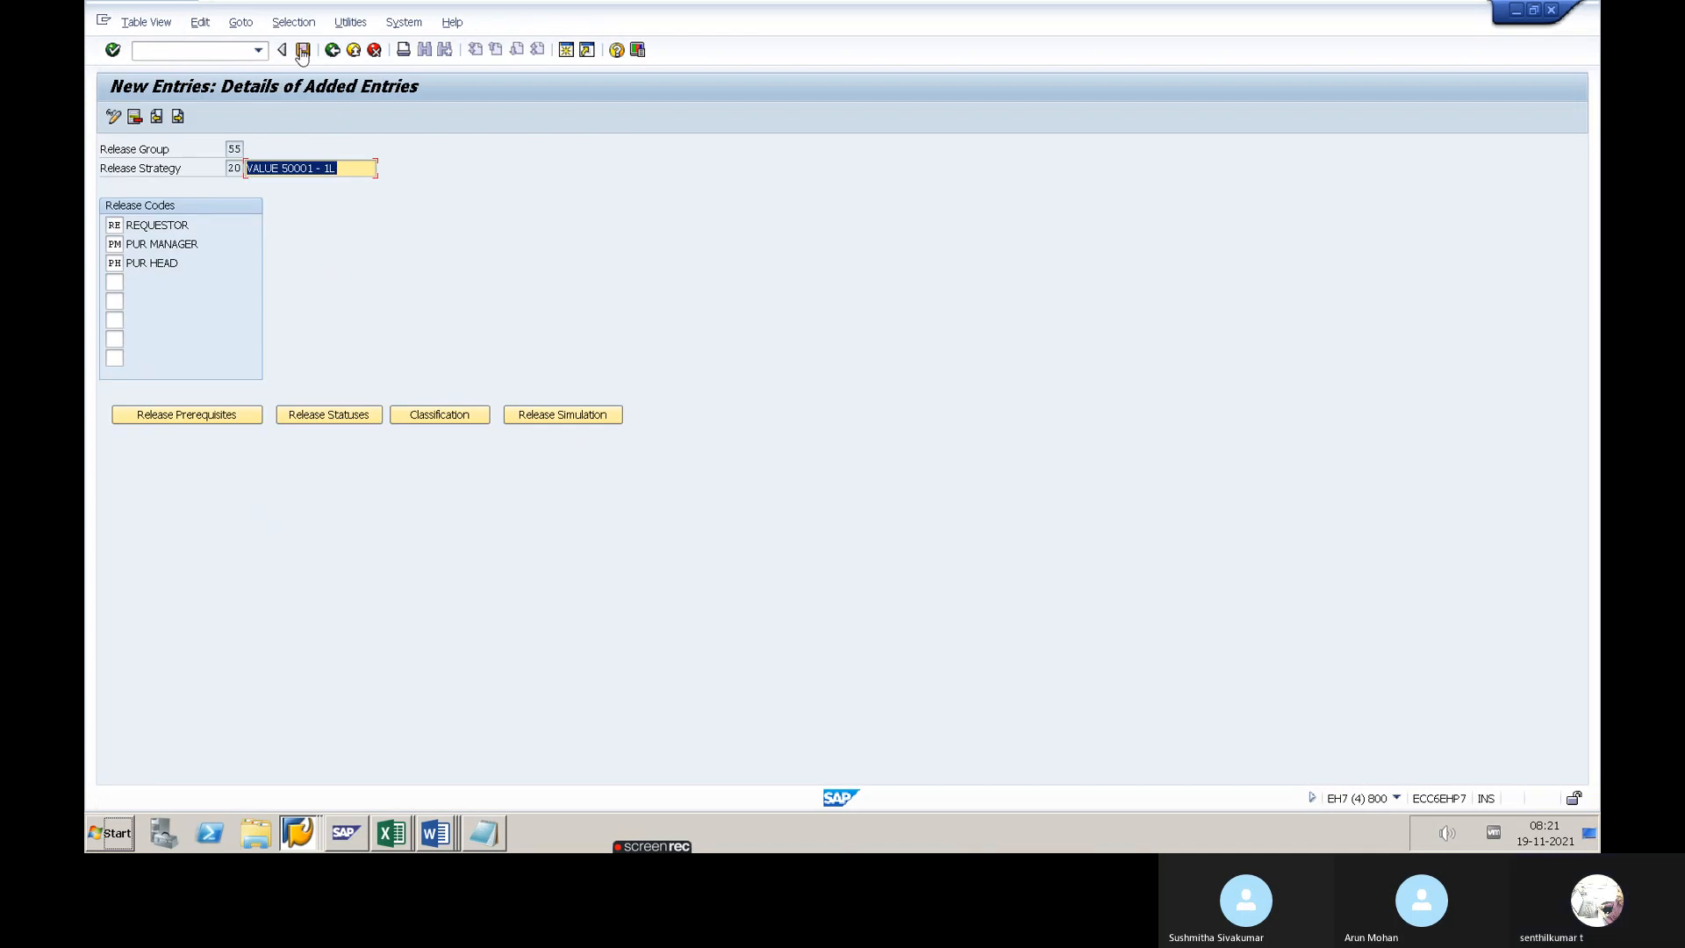
left_click(302, 50)
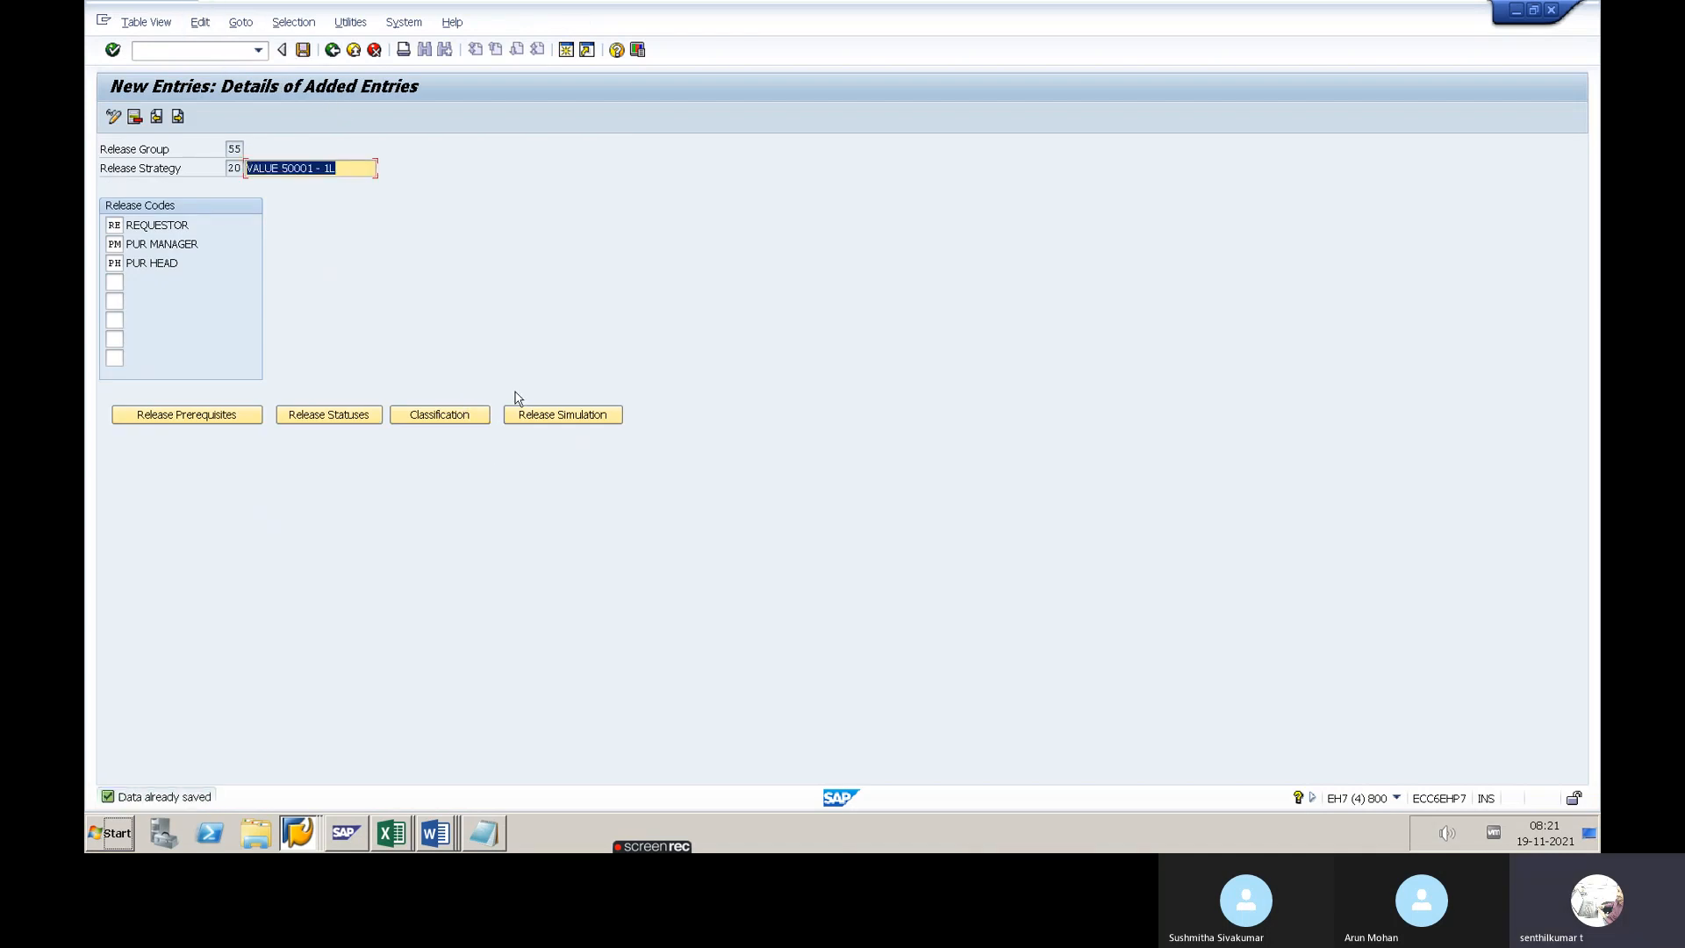
Simulate the release of strategy 20 with codes RE, PM and PH in sequence and check the resulting status
left_click(545, 418)
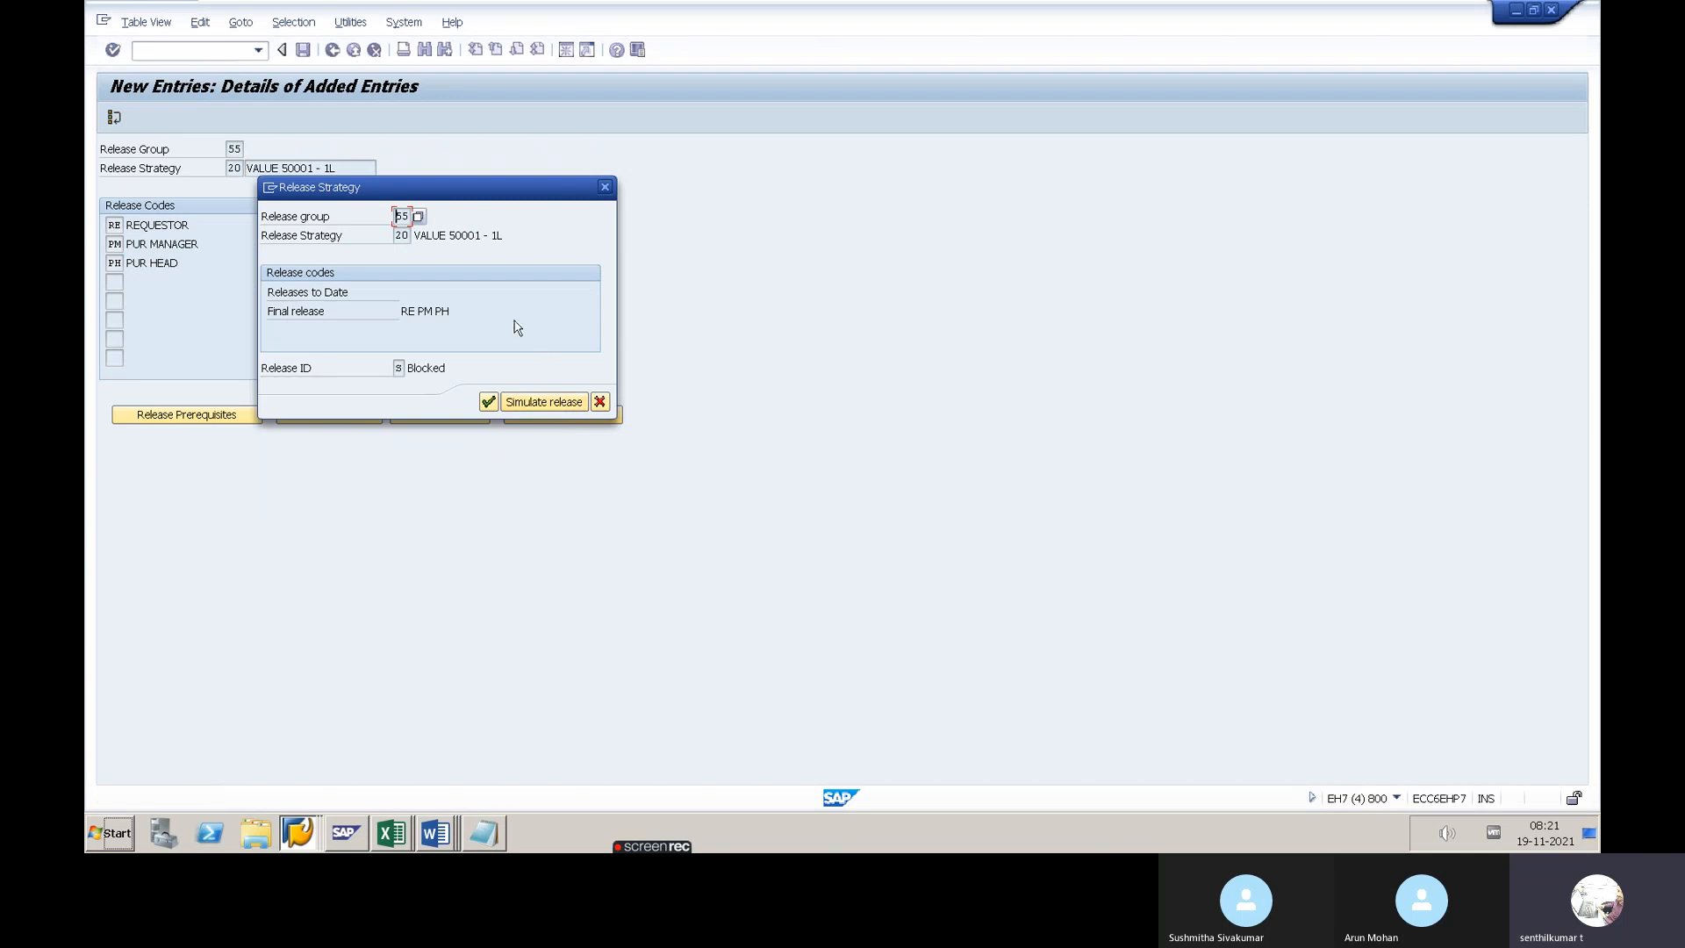
left_click(546, 403)
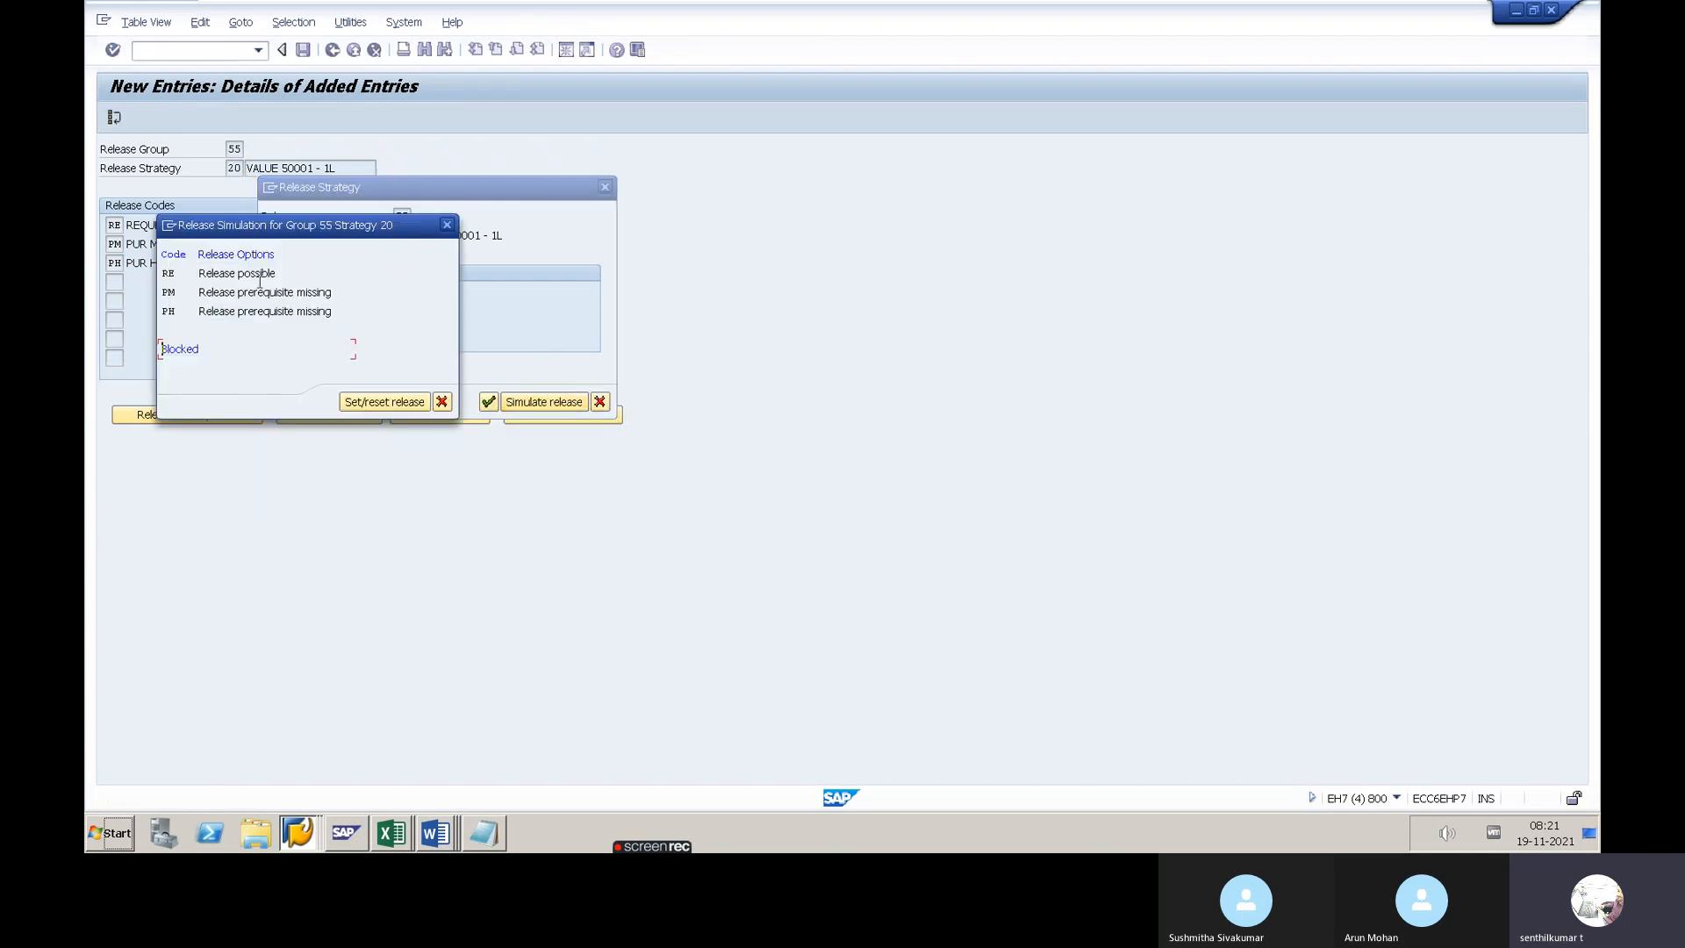
double_click(257, 274)
double_click(253, 293)
double_click(249, 311)
left_click_drag(210, 349, 164, 349)
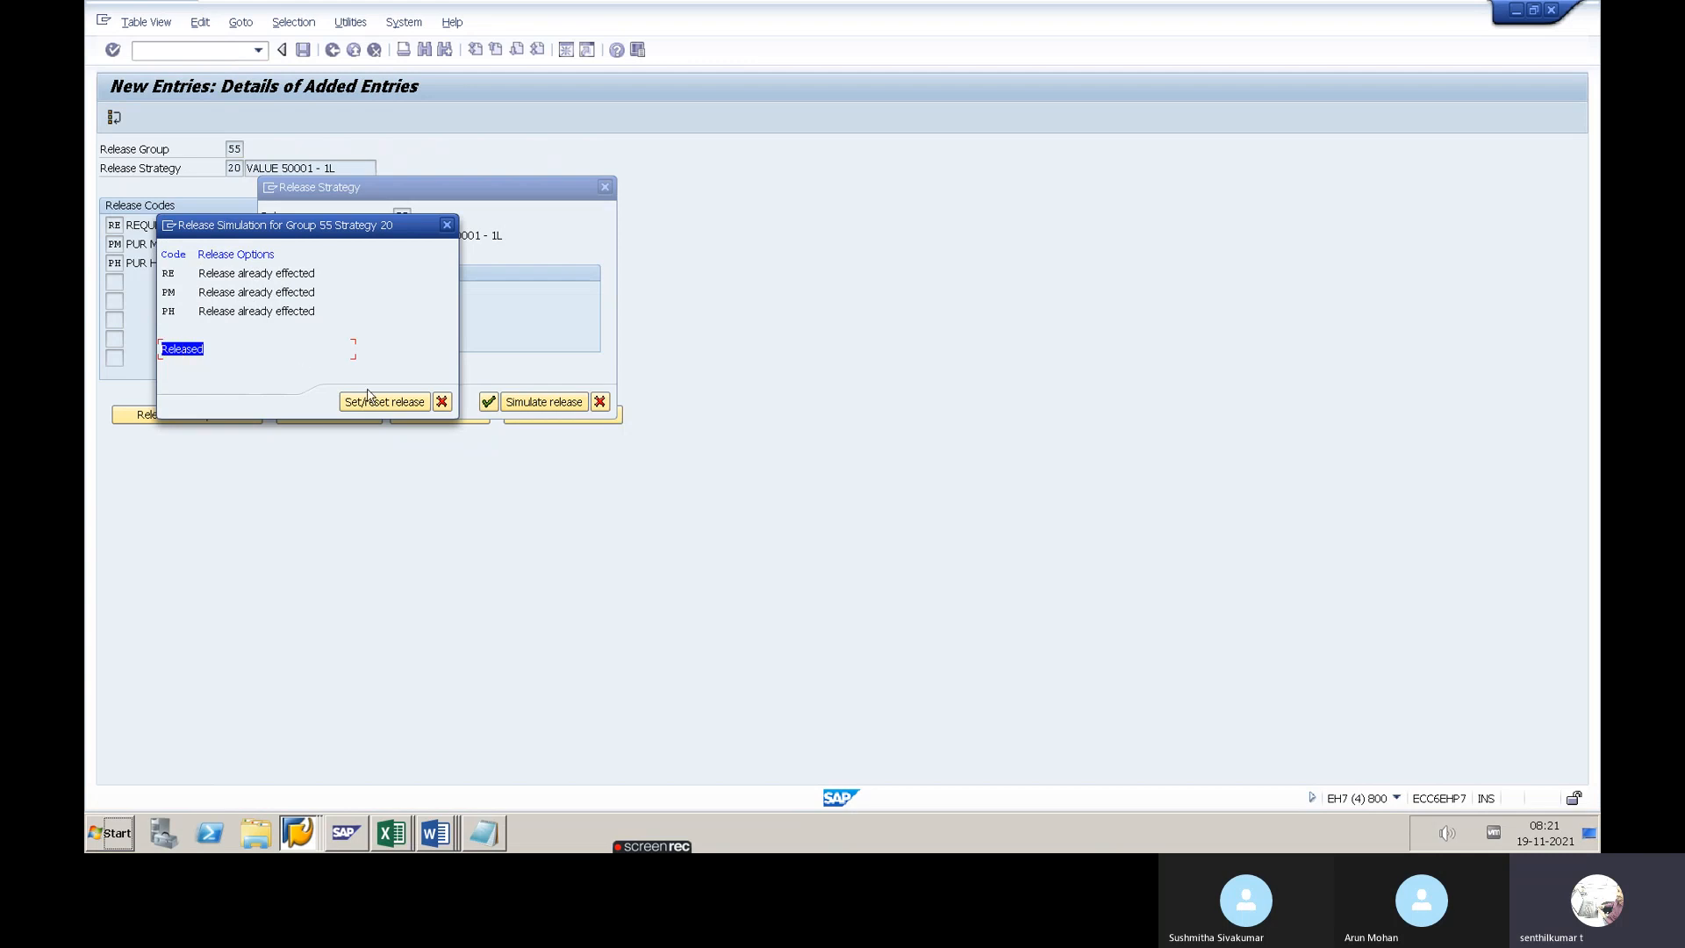
Close the release simulation, save strategy 20 and return to the overview of release strategies
left_click(441, 404)
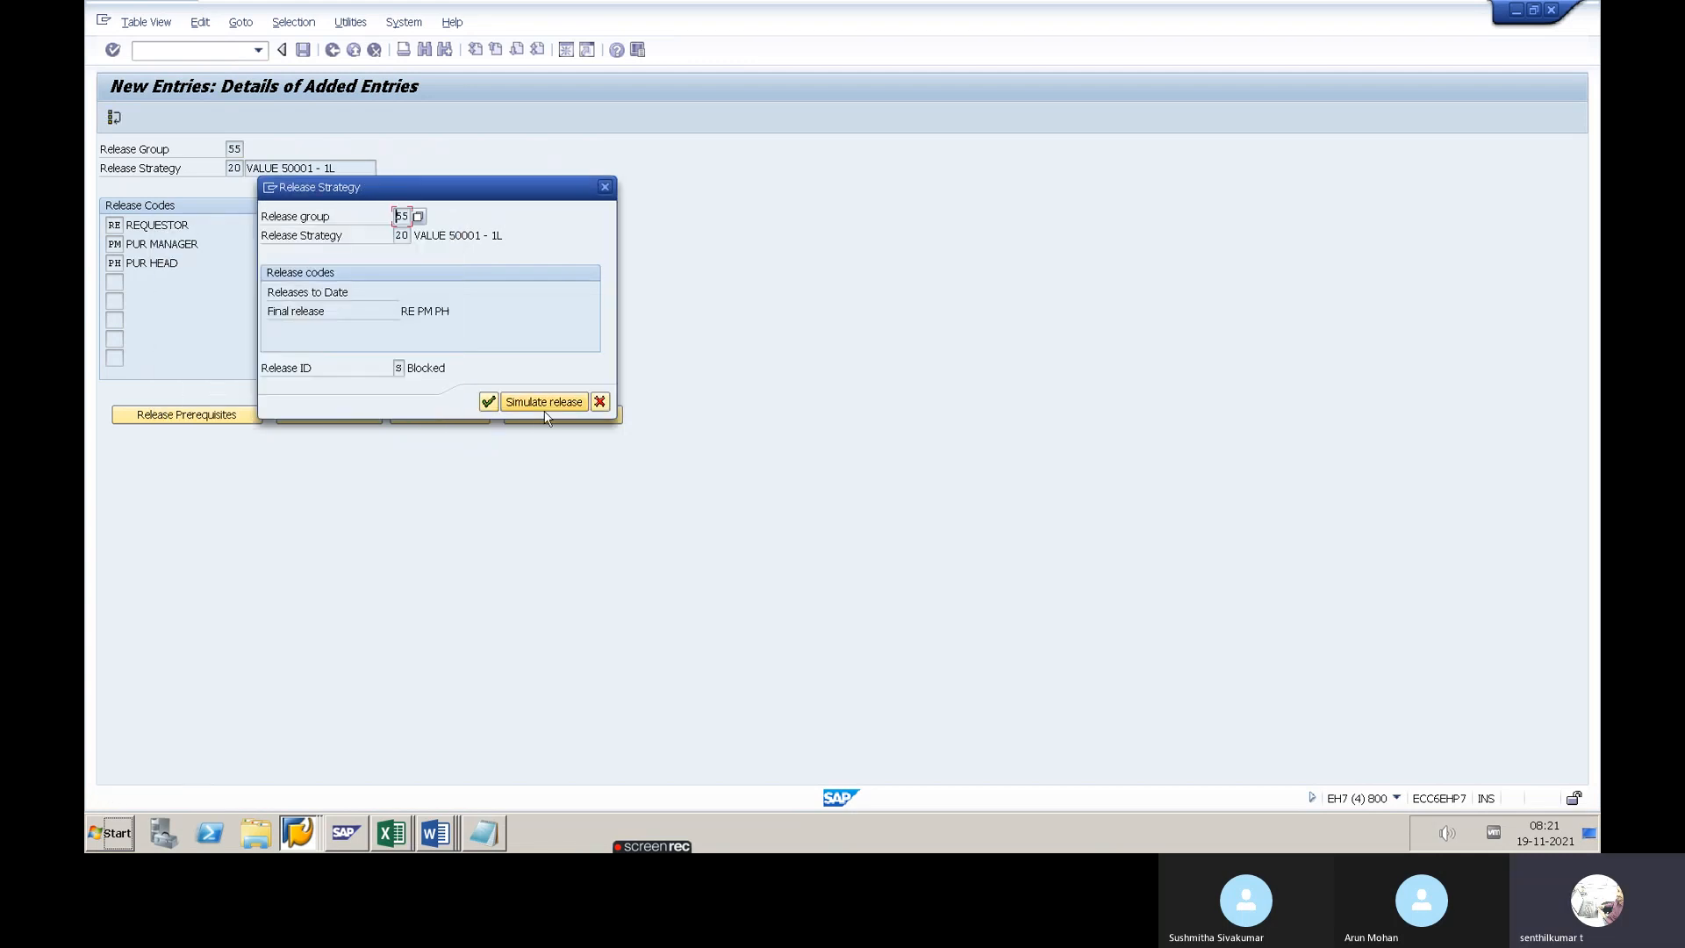
left_click(488, 401)
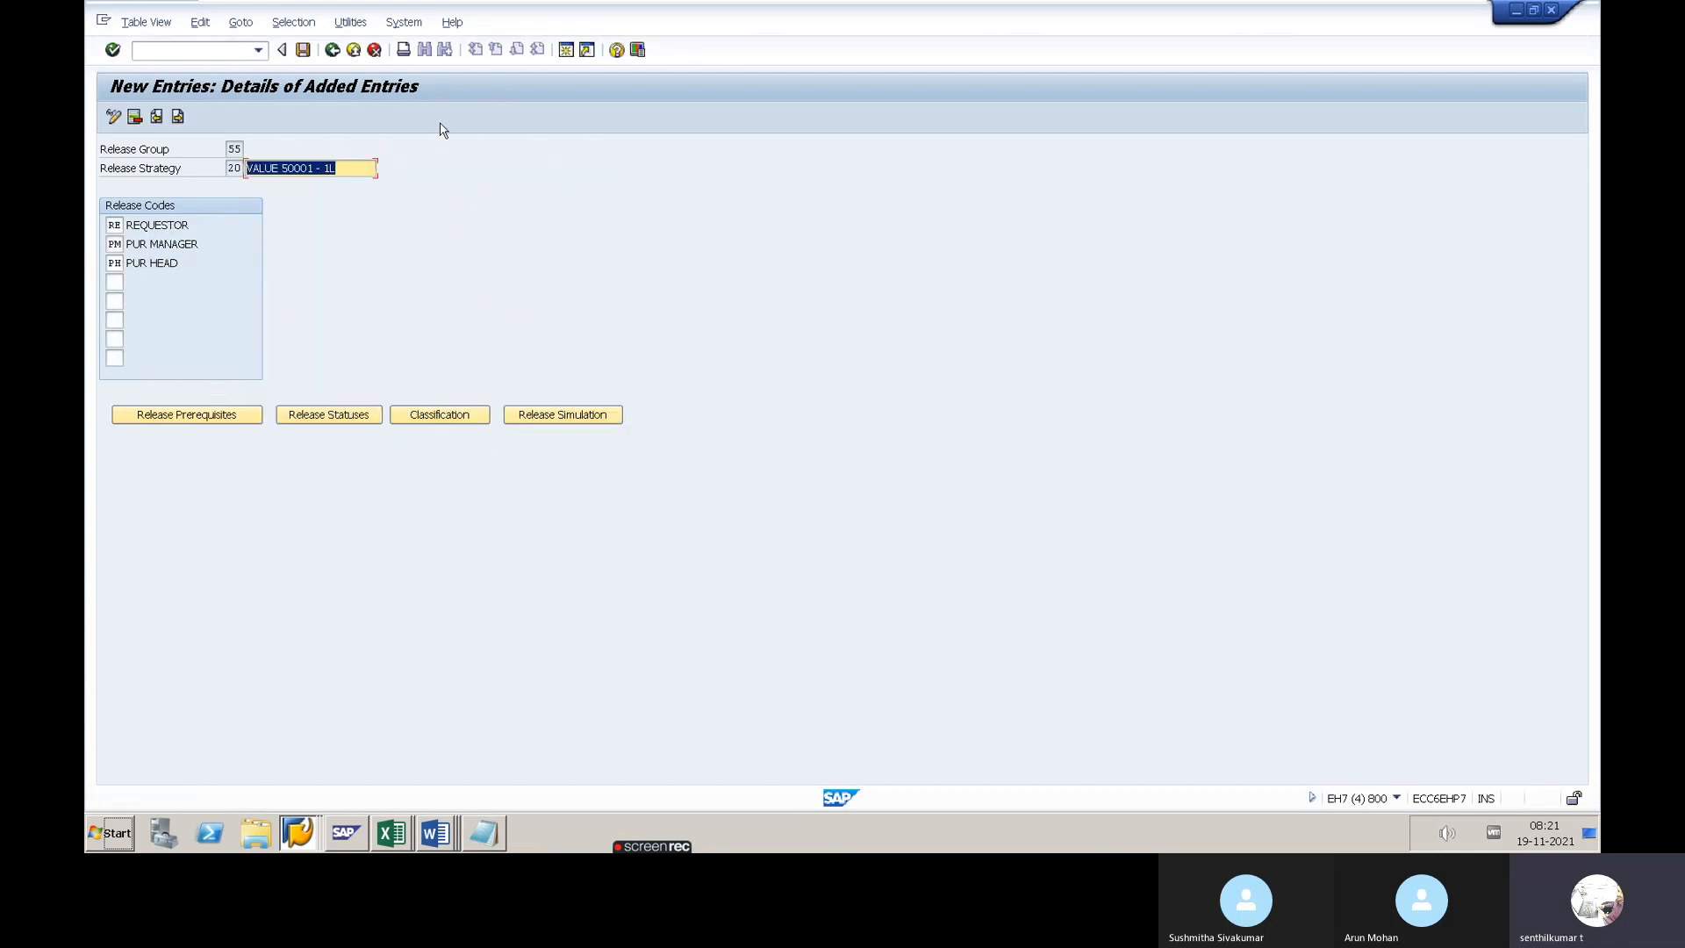
left_click(305, 51)
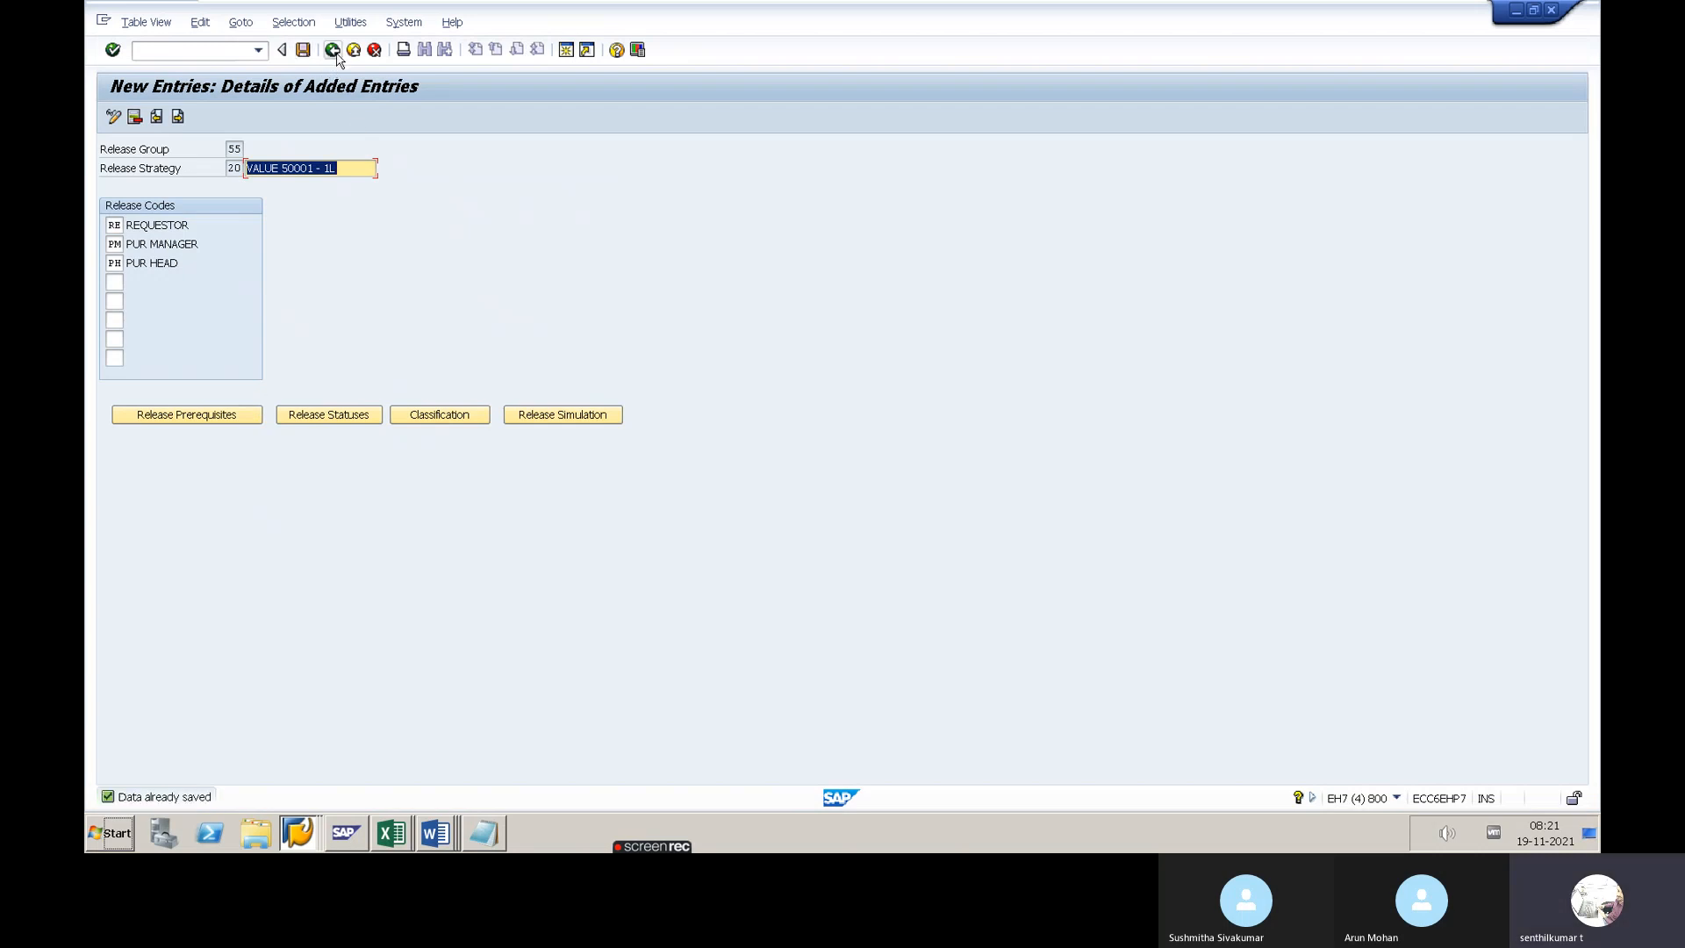
left_click(333, 51)
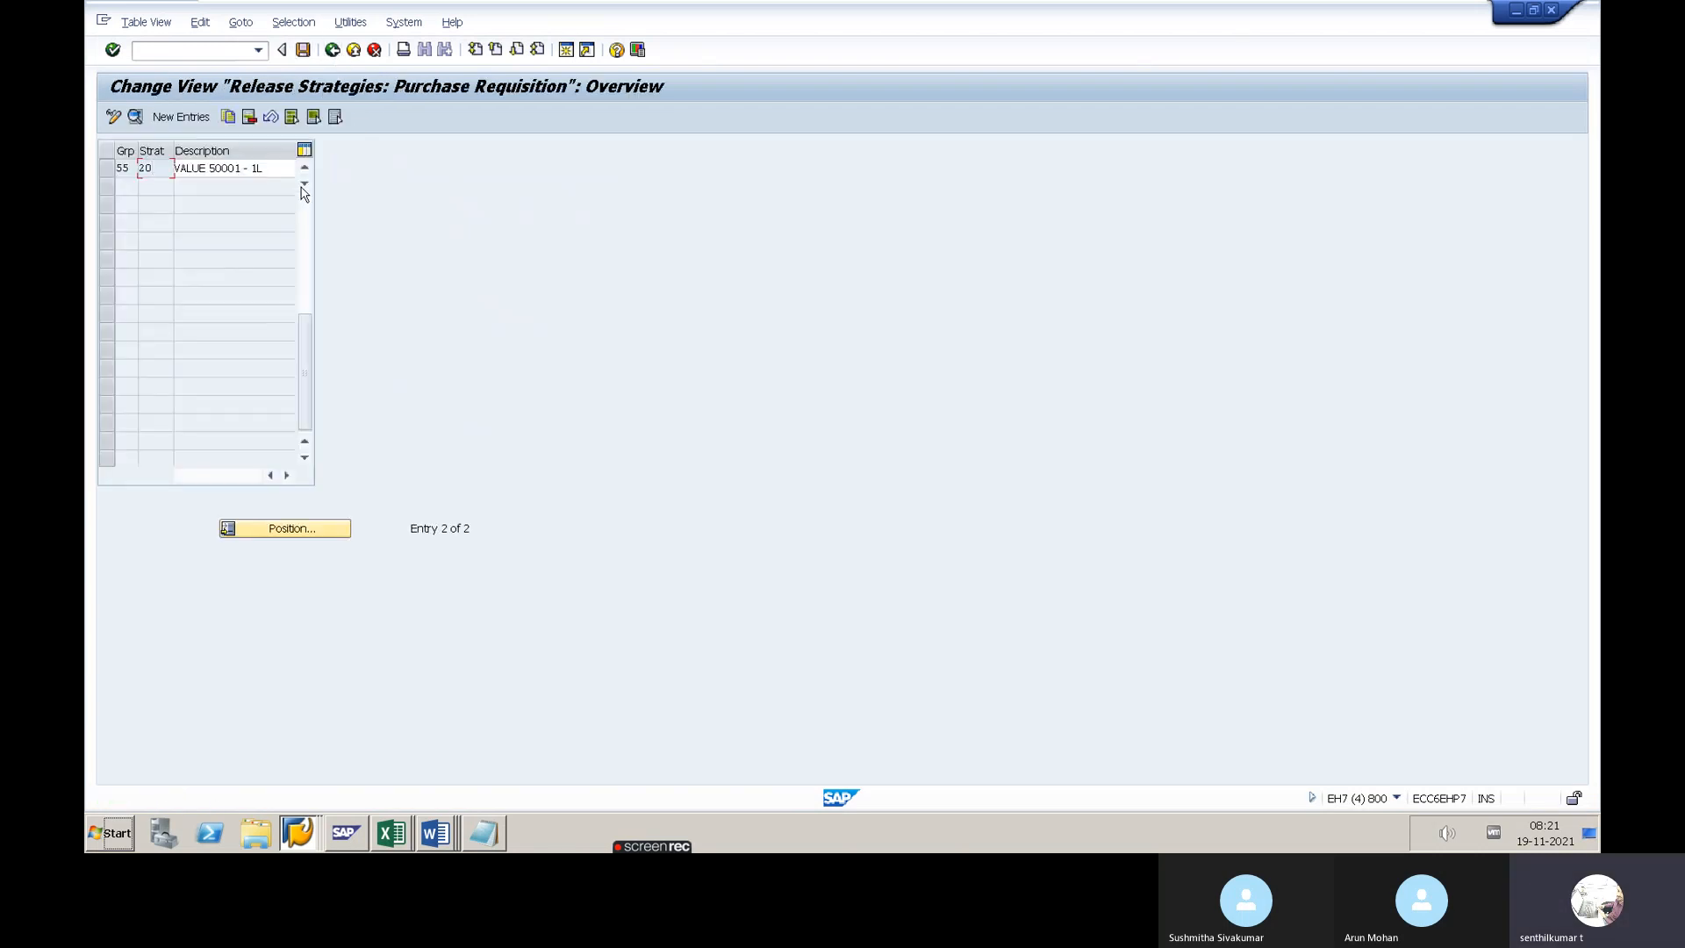
left_click(305, 167)
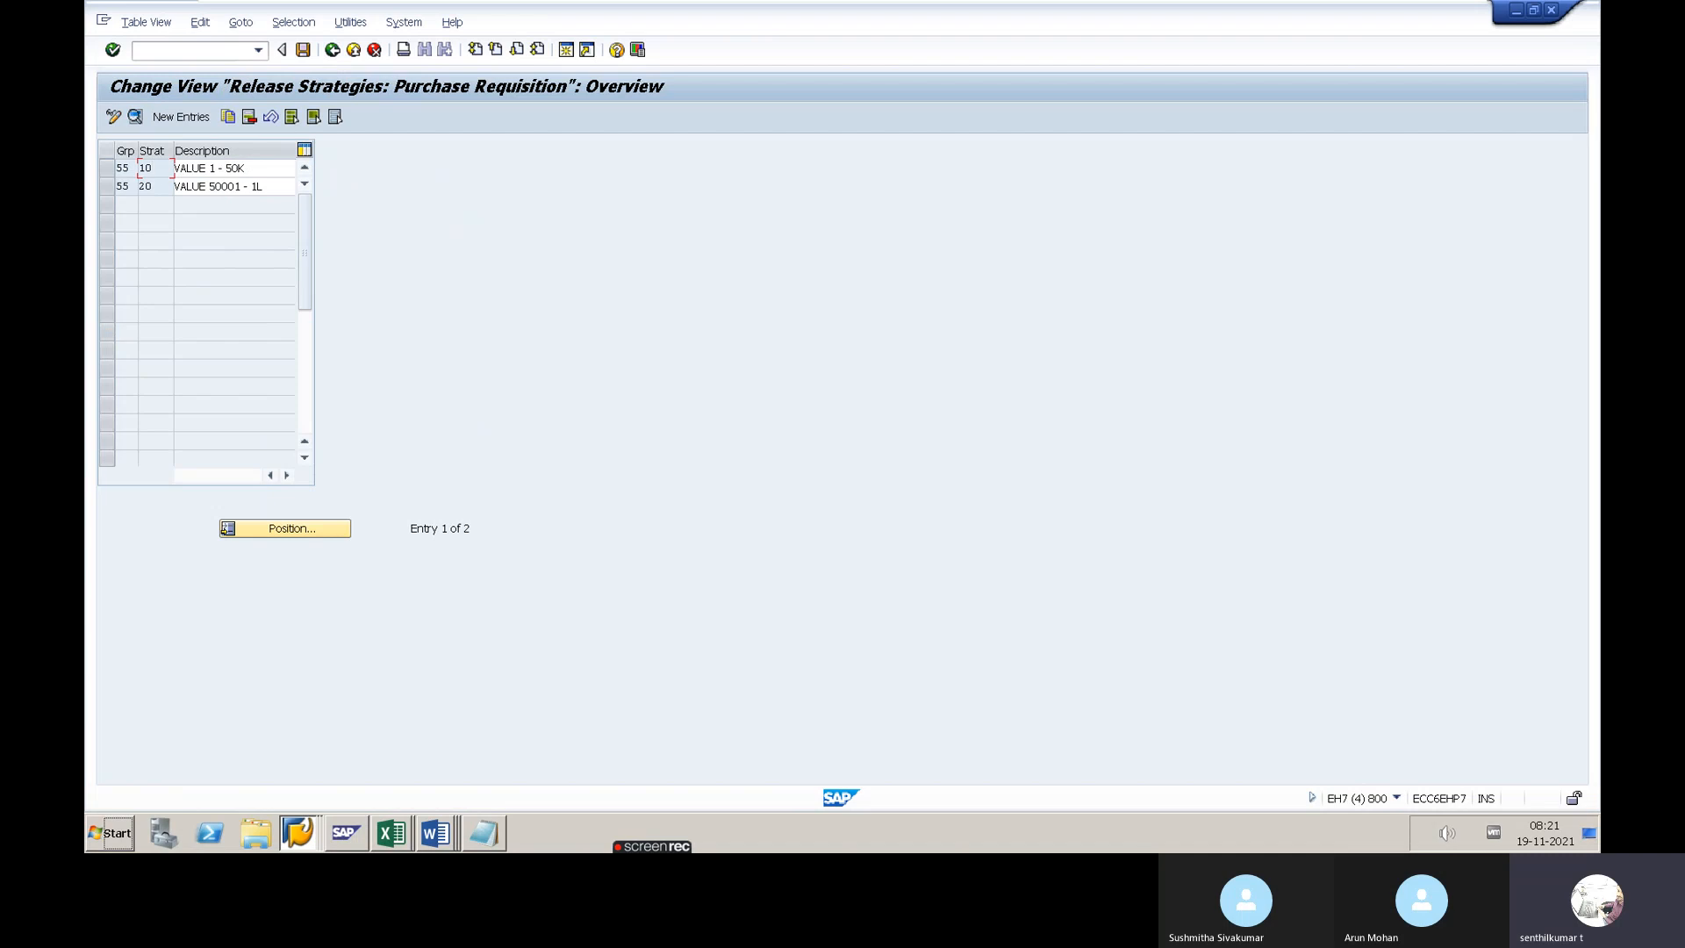
Switch to Excel and note strategy 20 with the value range 50001 - 1L in row 18, below strategy 10
key("alt+Tab")
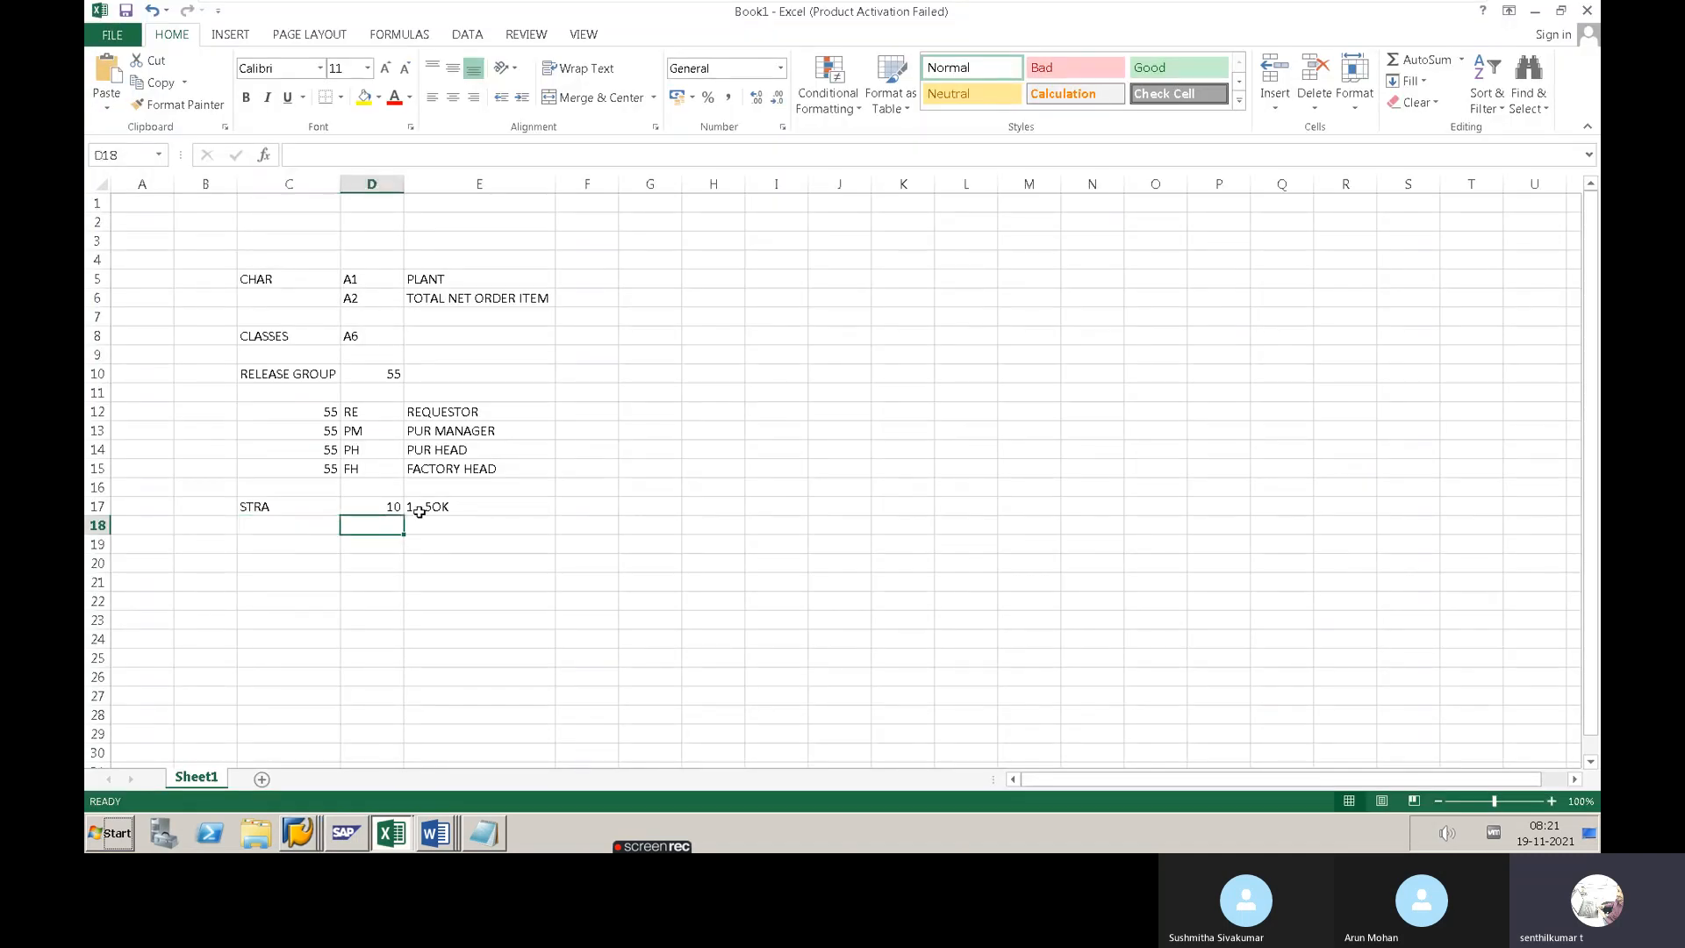
type("20")
key("Tab")
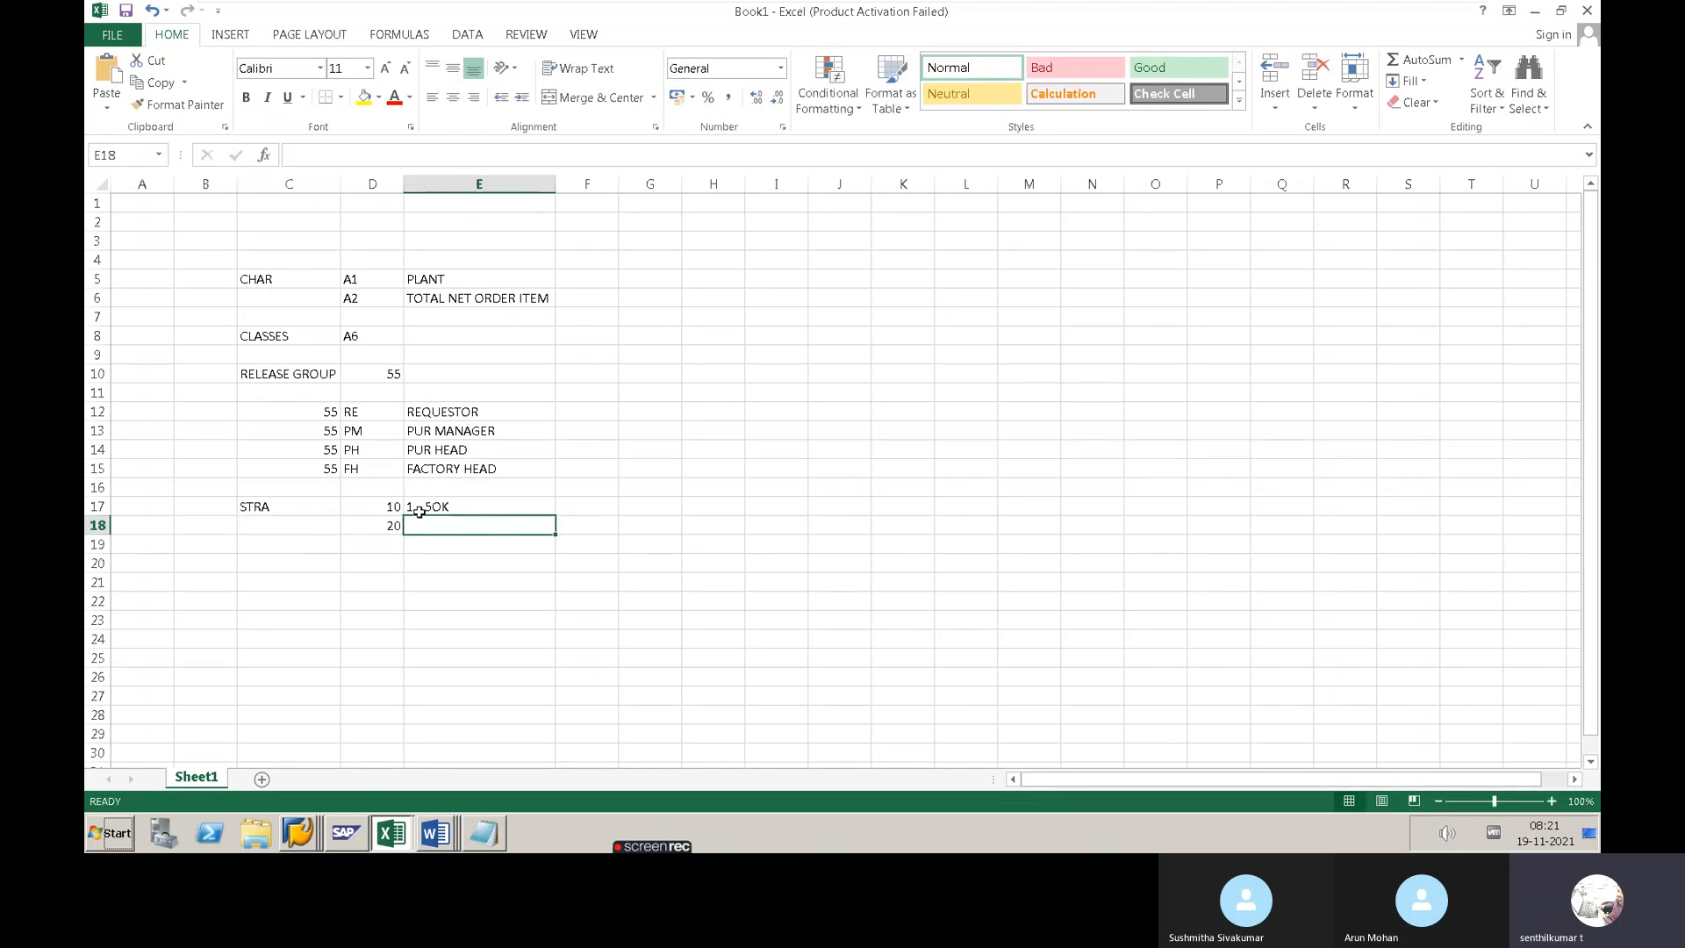
type("5000")
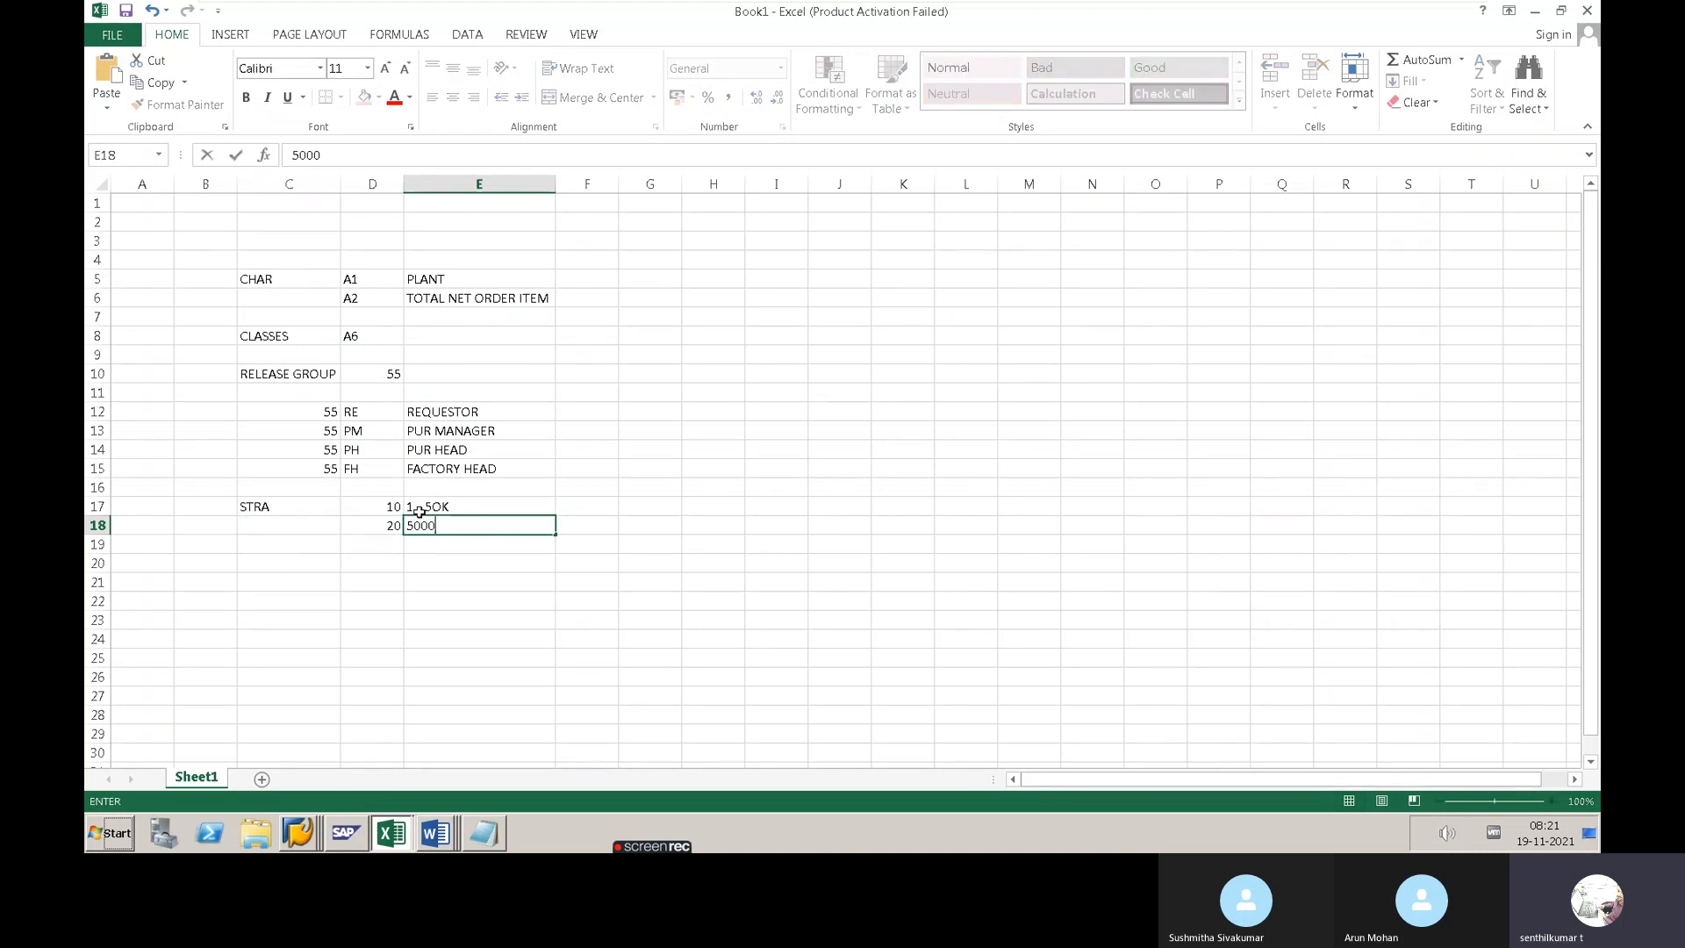
type("1 - 1L")
key("Return")
key("alt+Tab")
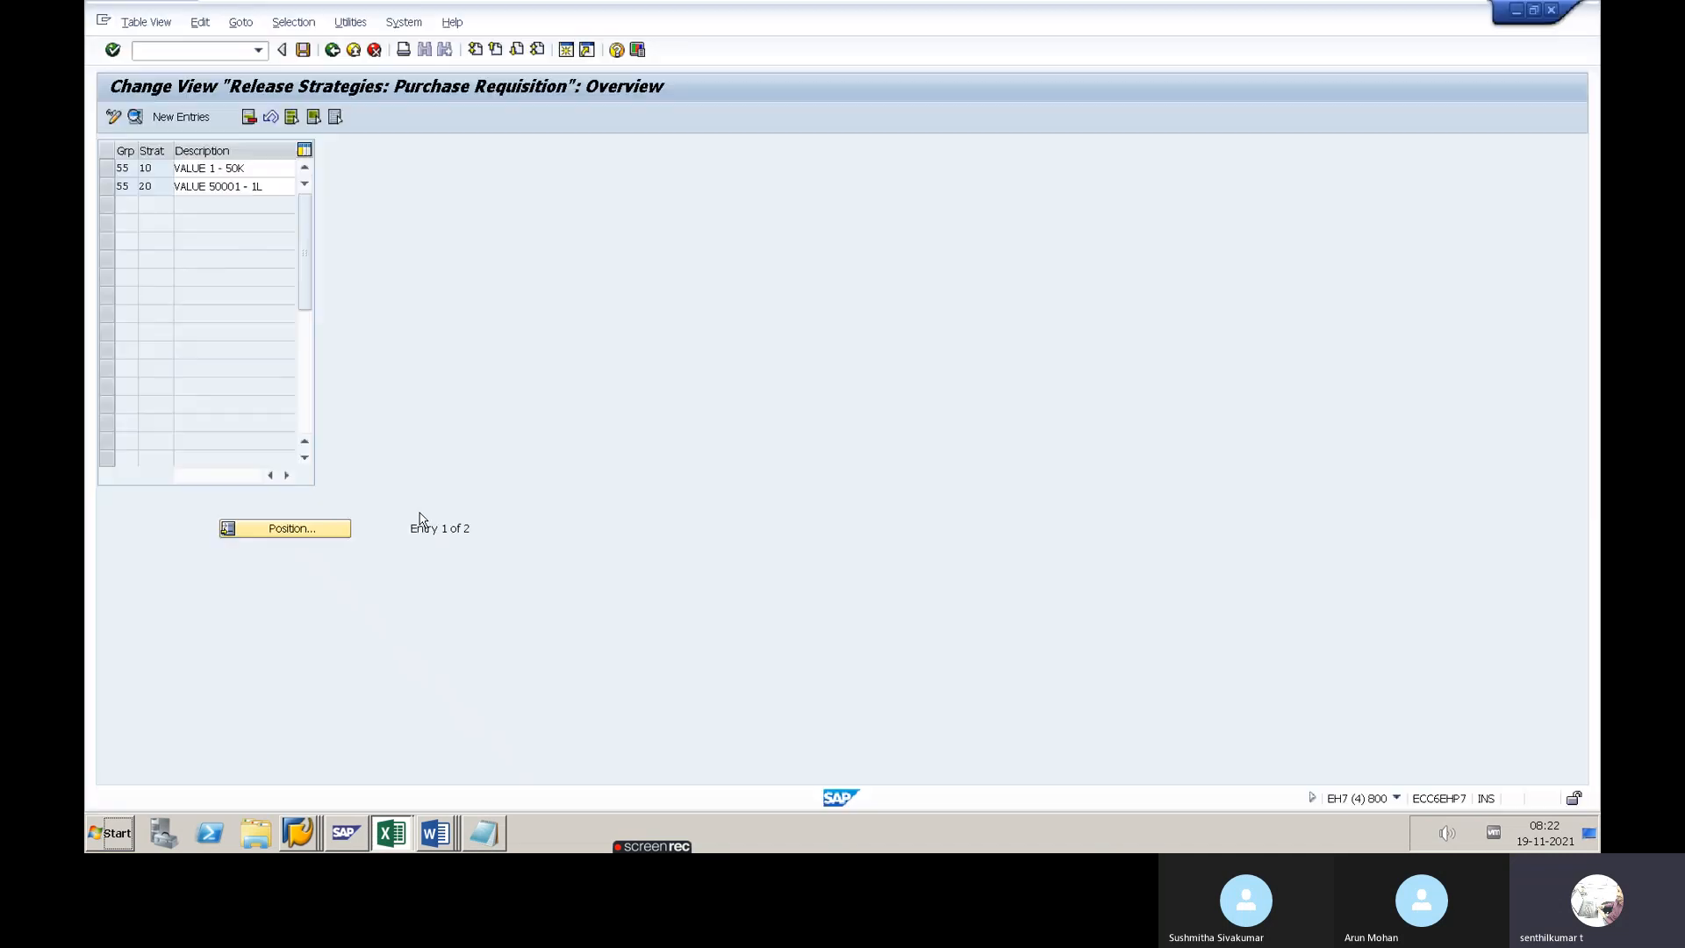
In SAP, create a new release strategy 30 in release group 55 with the description VALUE > 1L
left_click(171, 114)
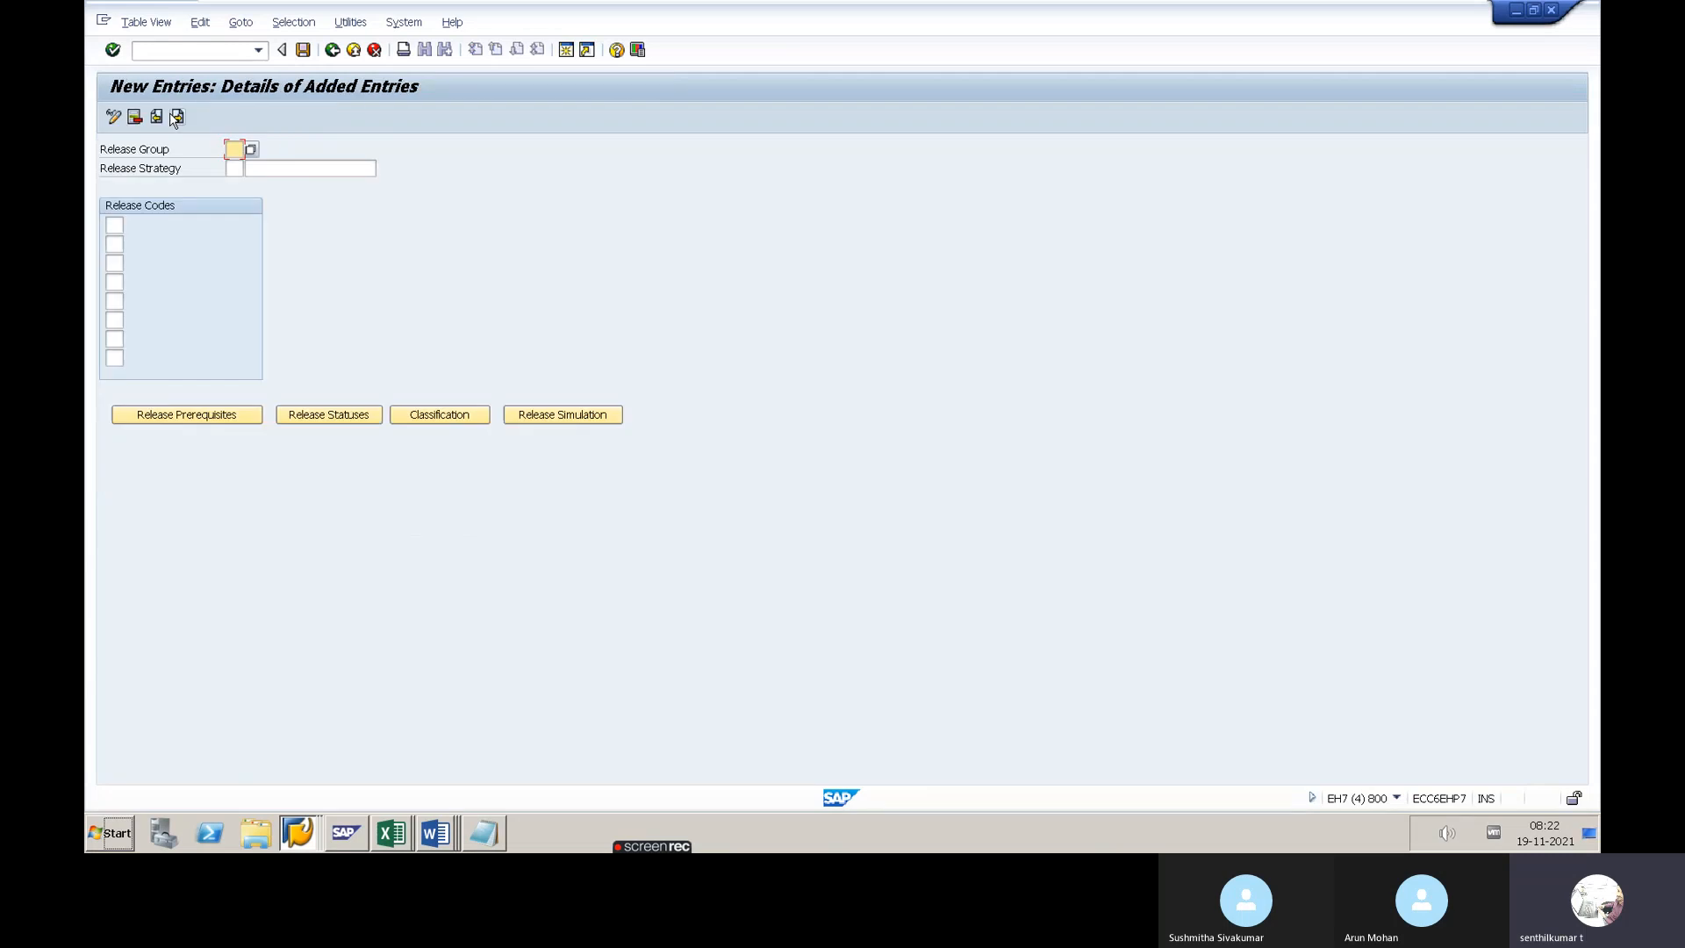
type("55")
left_click(239, 168)
type("30")
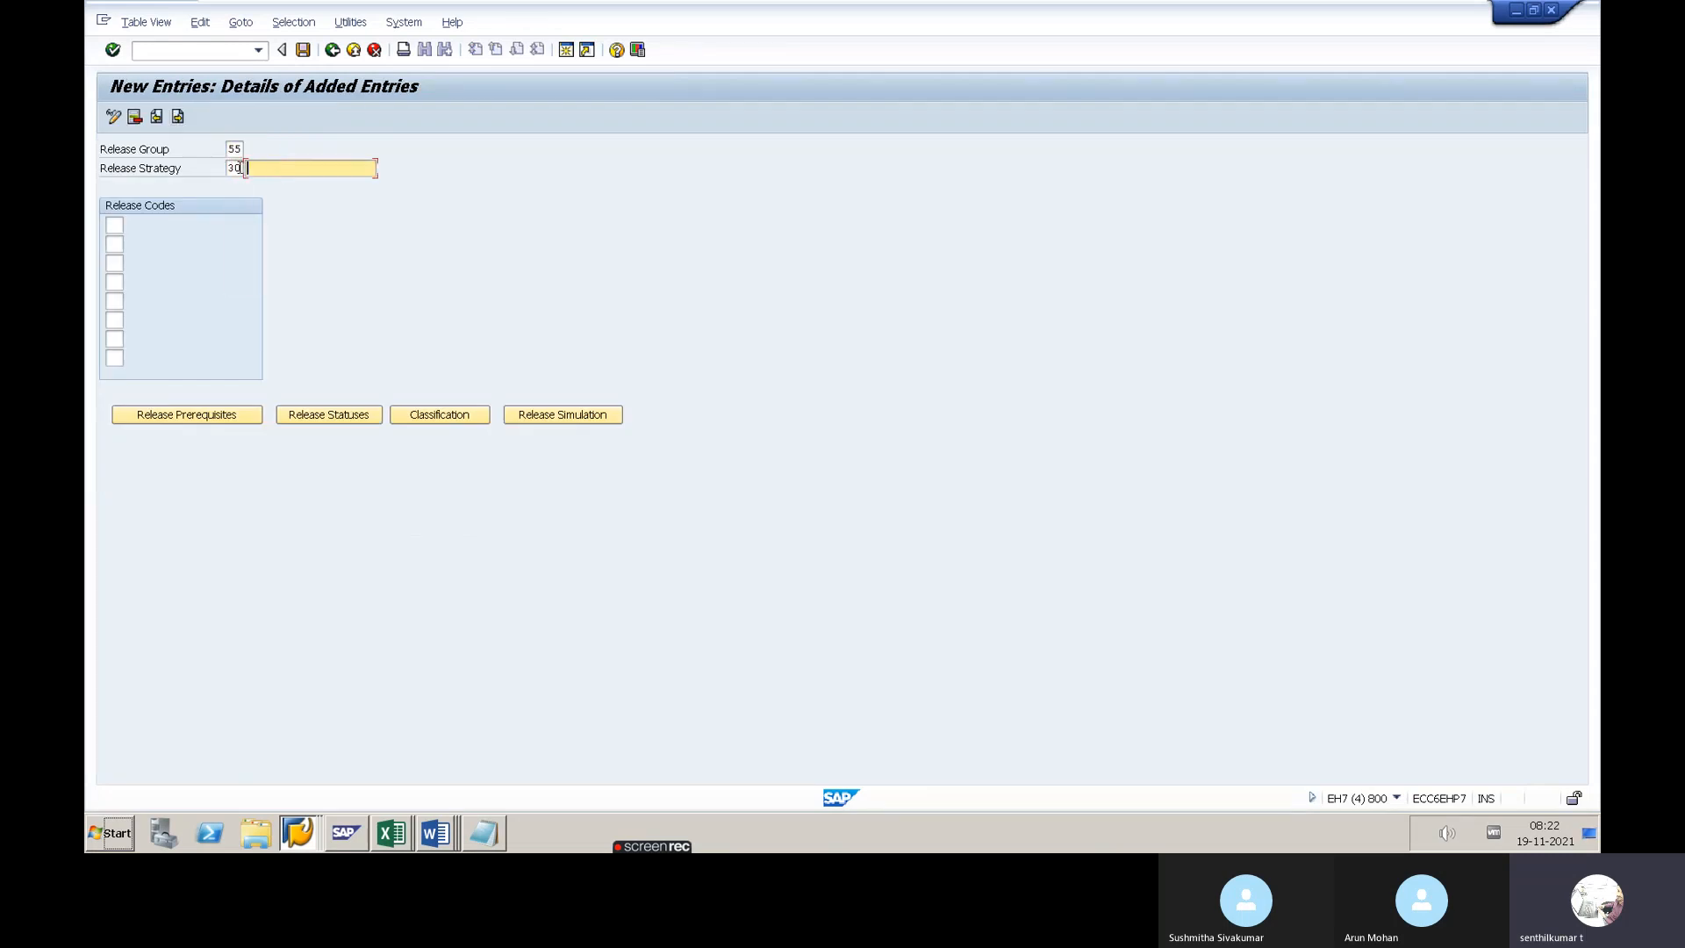
type("VALUE > 1L")
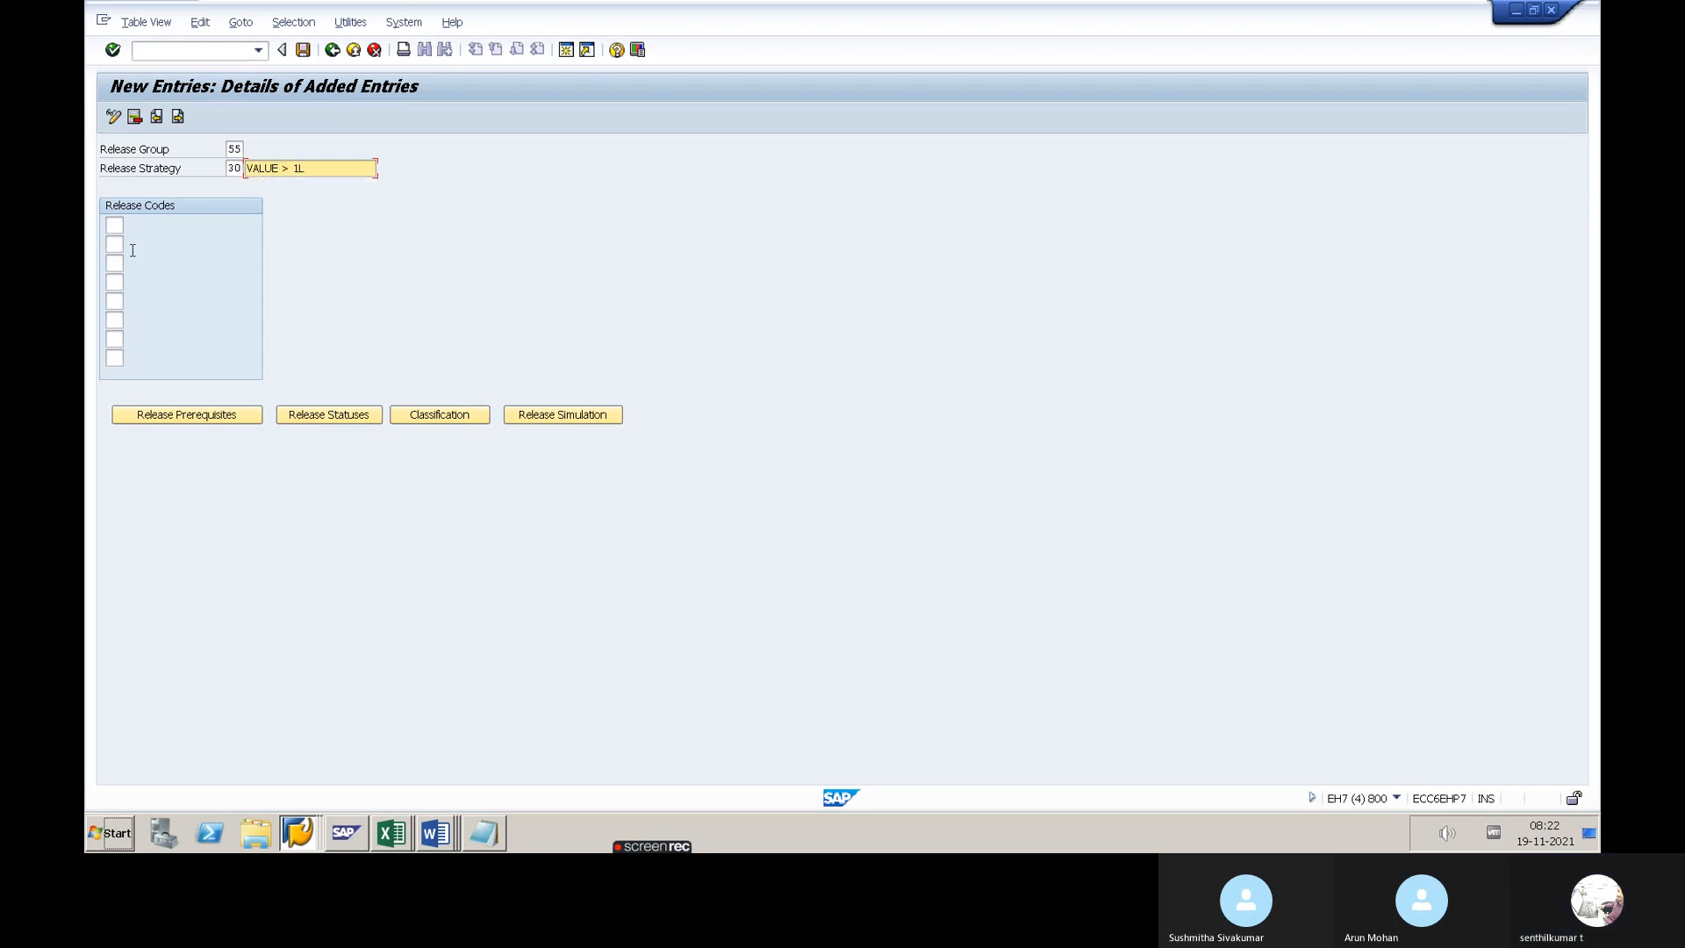
Assign the release codes RE, PM, PH and FH to strategy 30 in that order
left_click(115, 229)
type("RE")
left_click(115, 245)
type("PM")
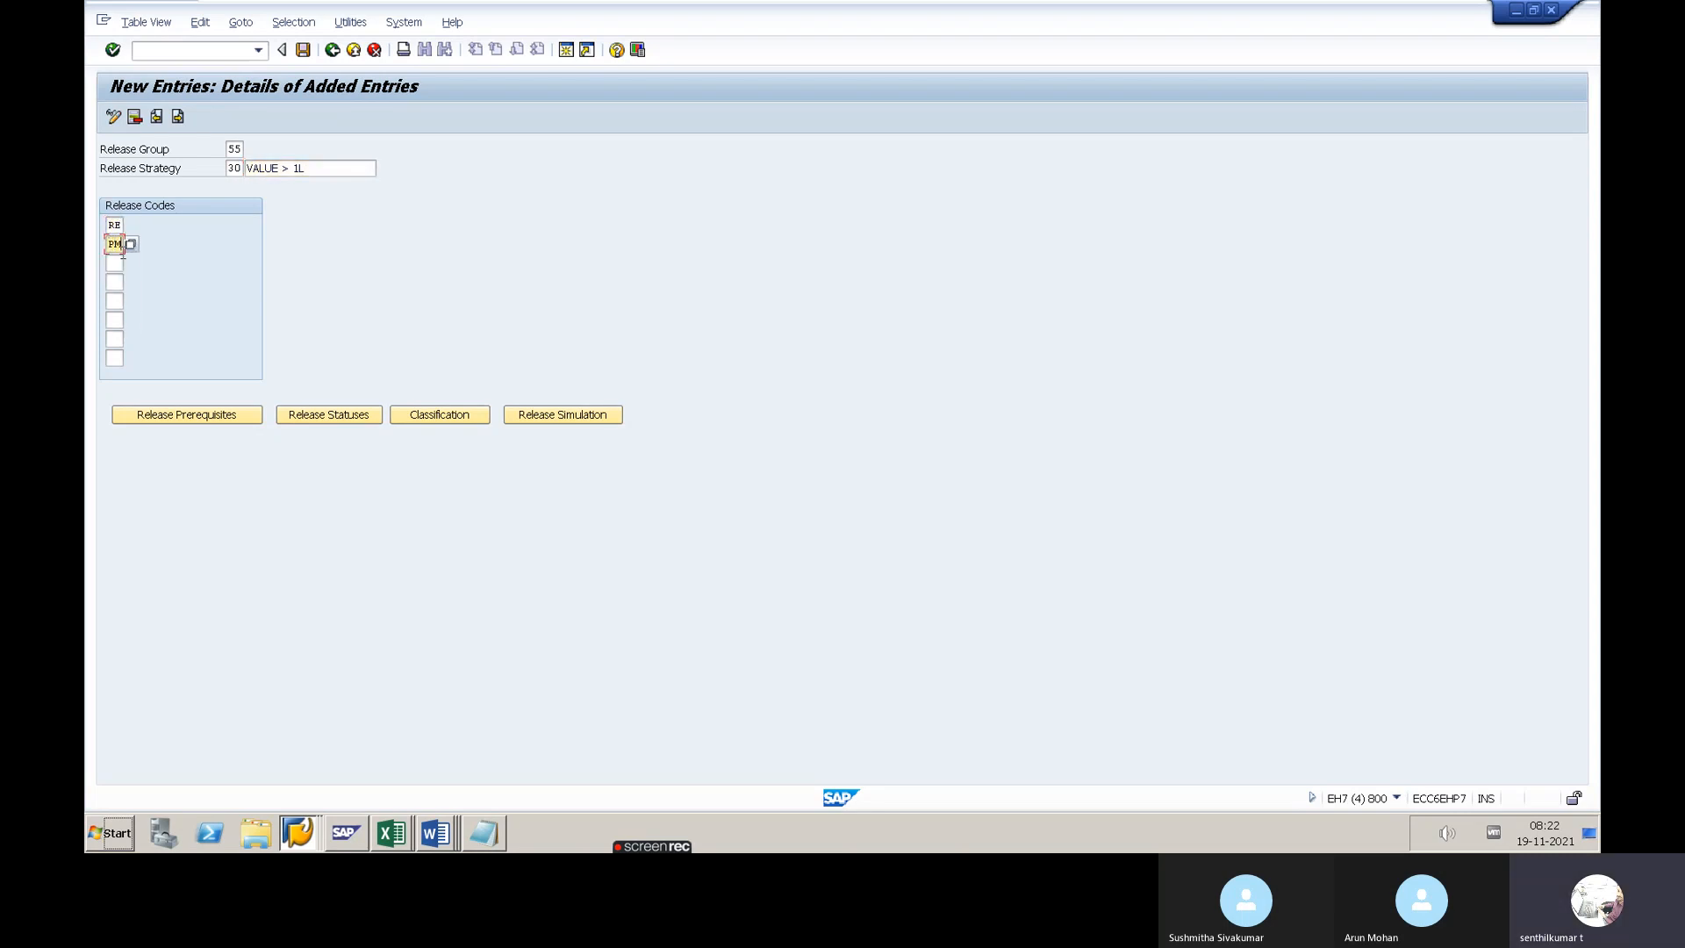
key("Tab")
type("PH")
key("Tab")
type("FH")
key("Return")
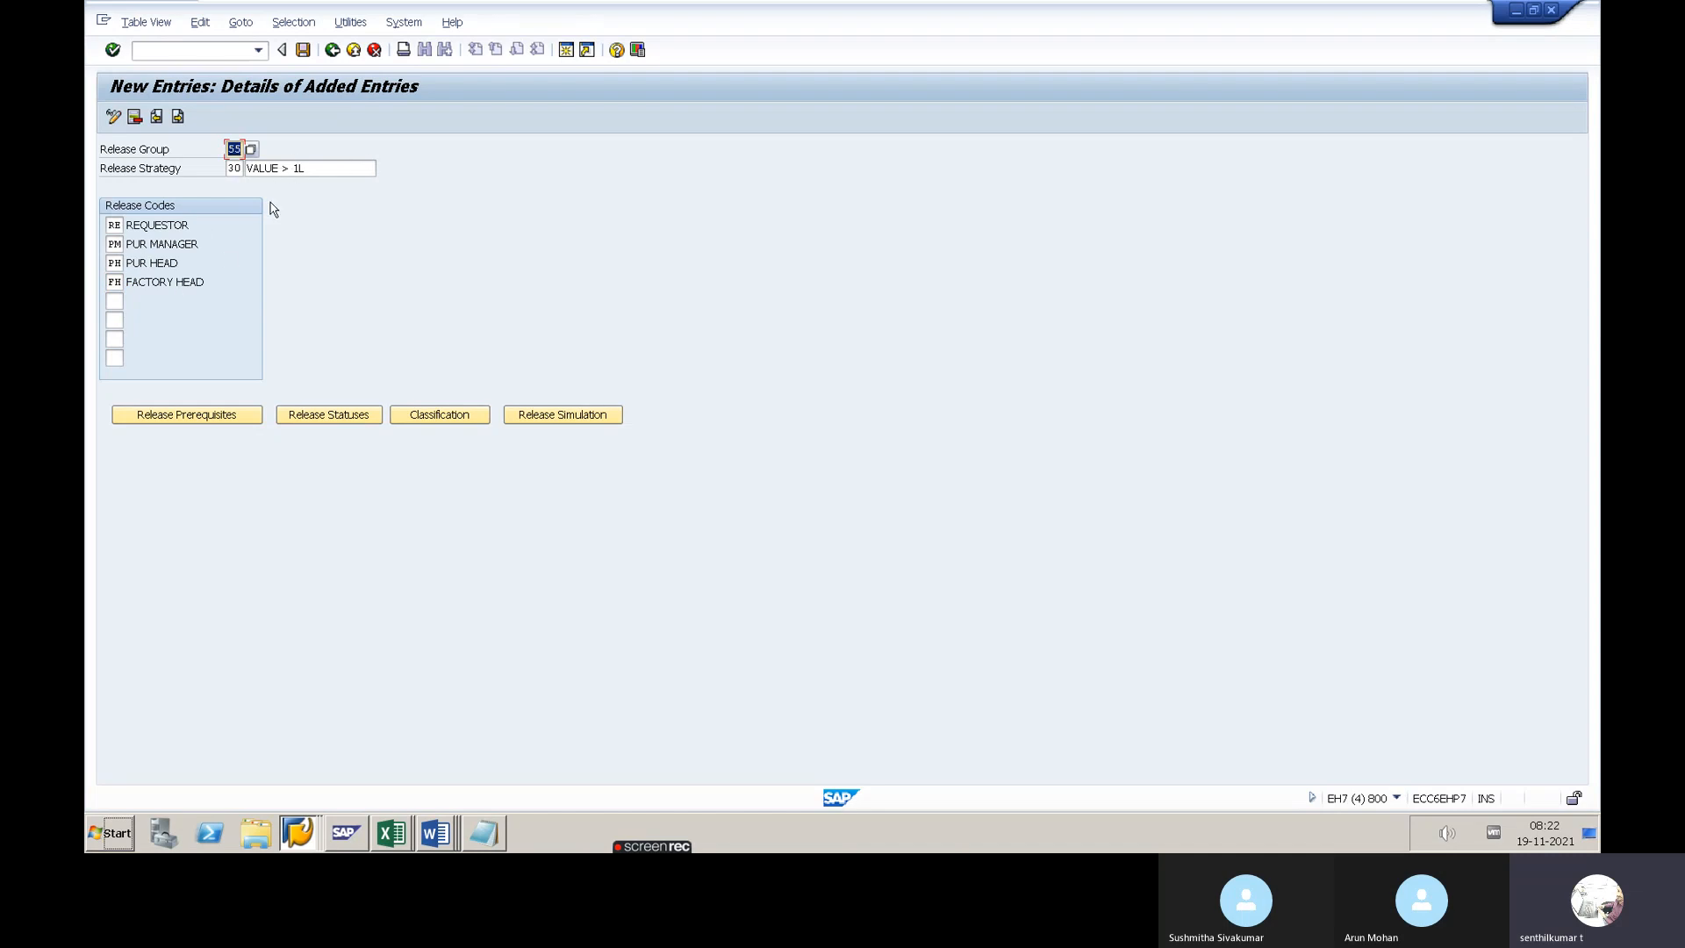
Set the release prerequisites so that PM requires RE, PH requires RE and PM, and FH requires RE, PM and PH
left_click(192, 422)
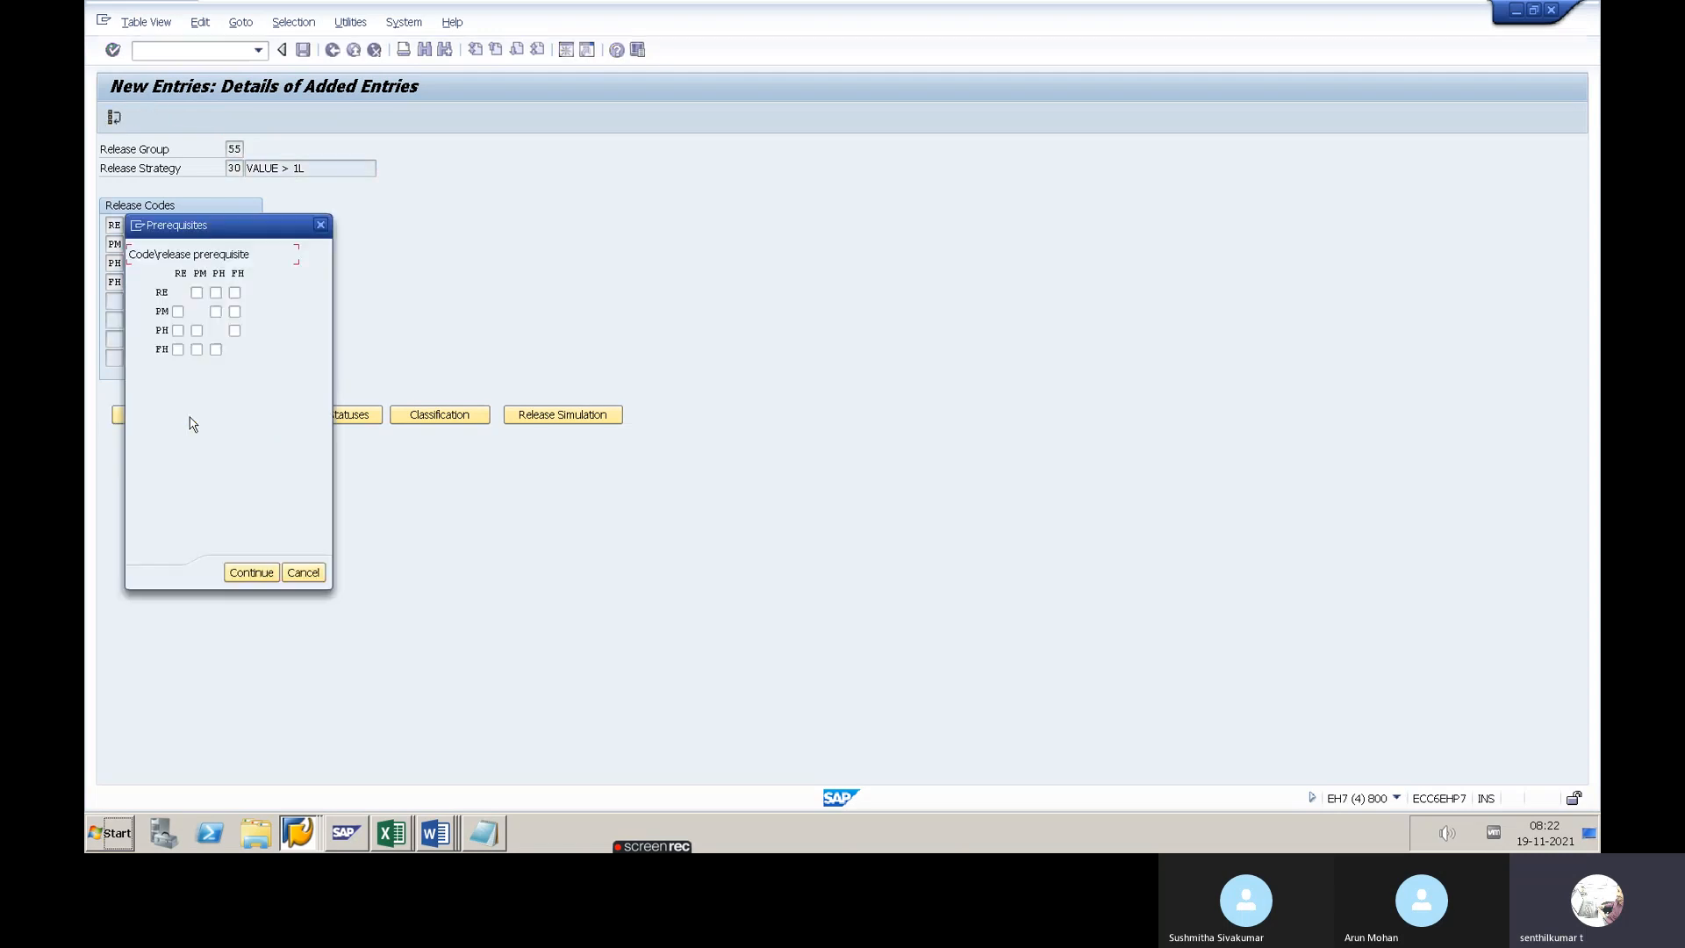
left_click_drag(211, 228, 971, 228)
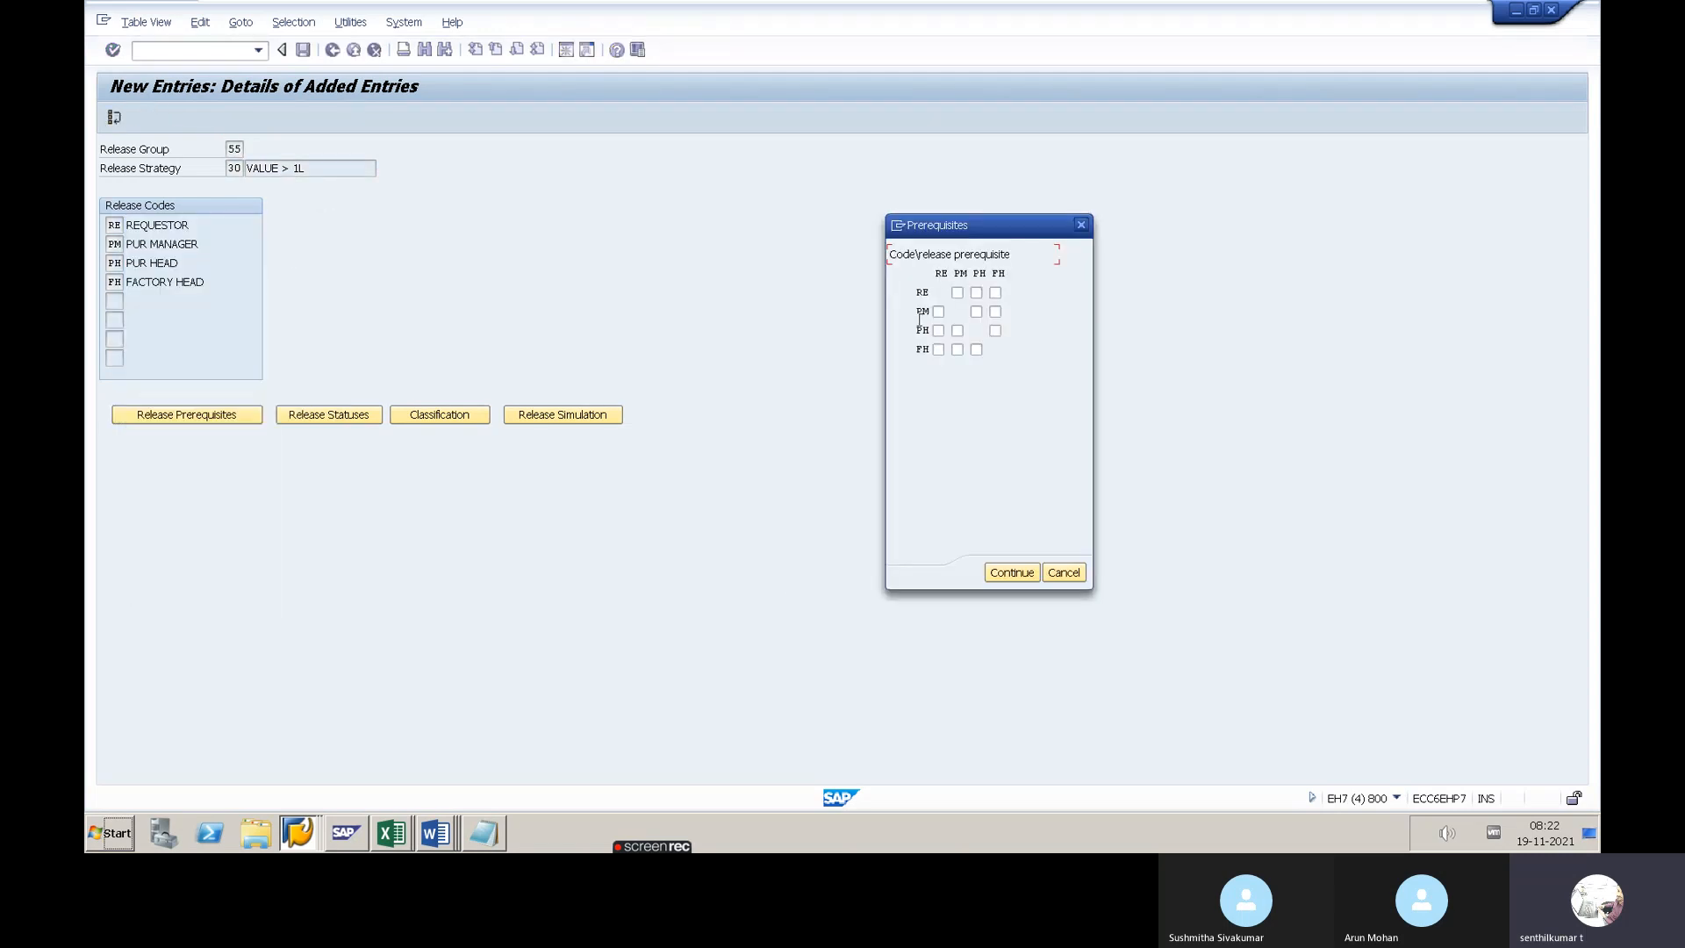
left_click(939, 311)
left_click(938, 330)
left_click(957, 330)
left_click(938, 349)
left_click(957, 350)
left_click(976, 350)
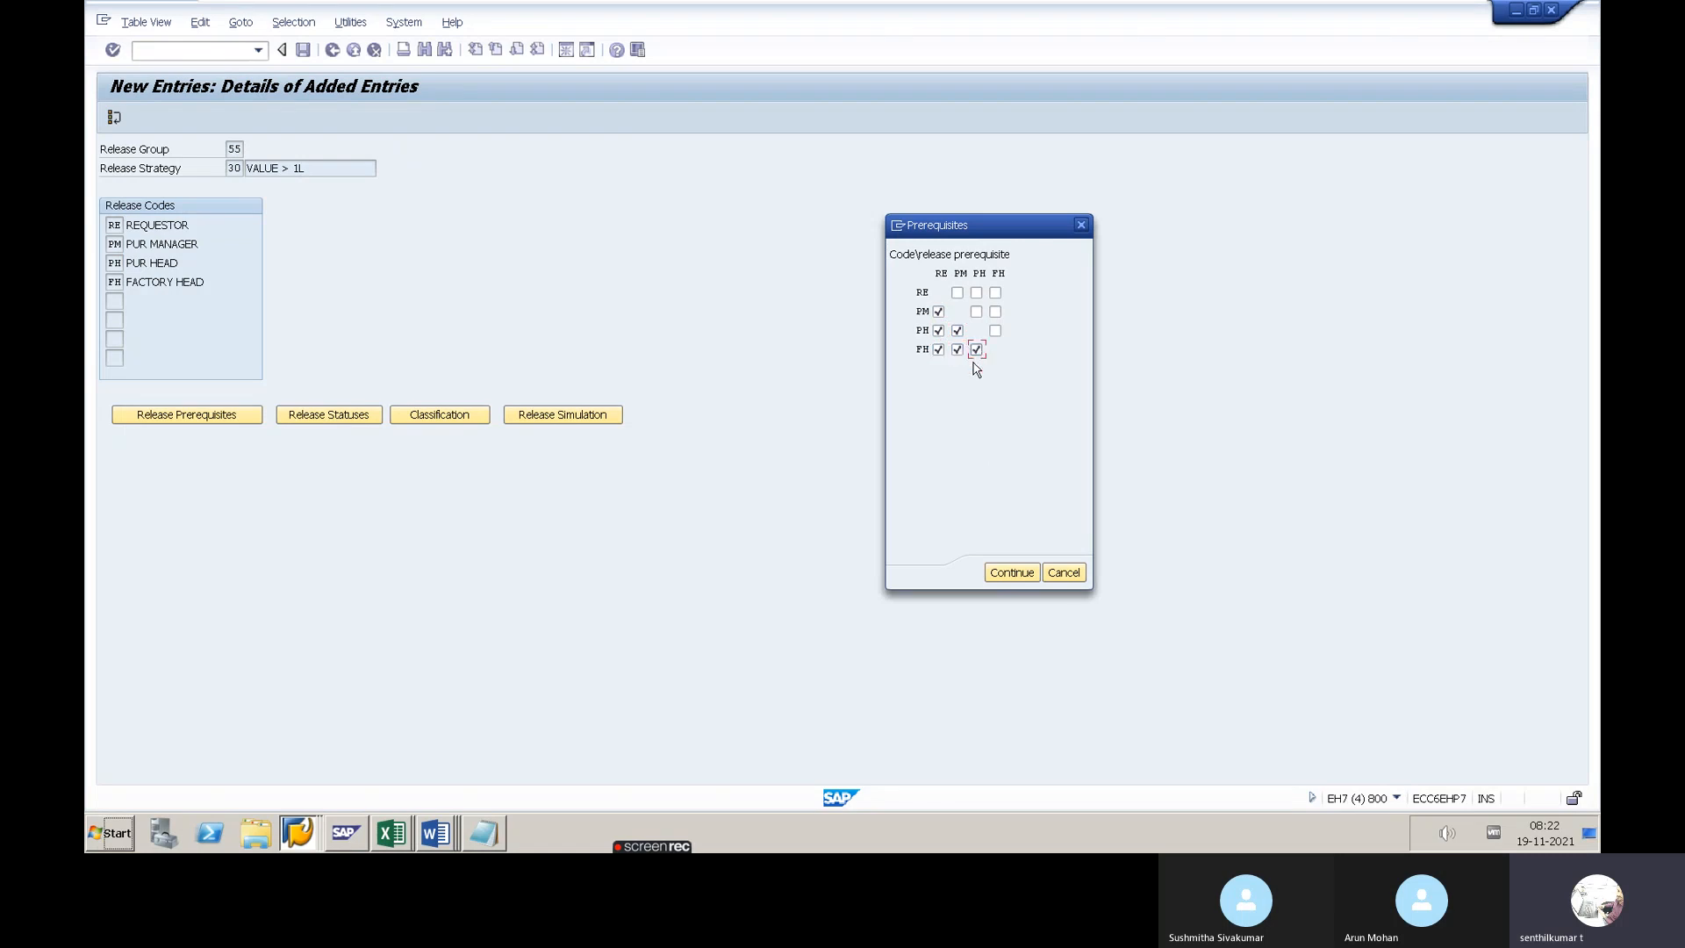
left_click(1010, 573)
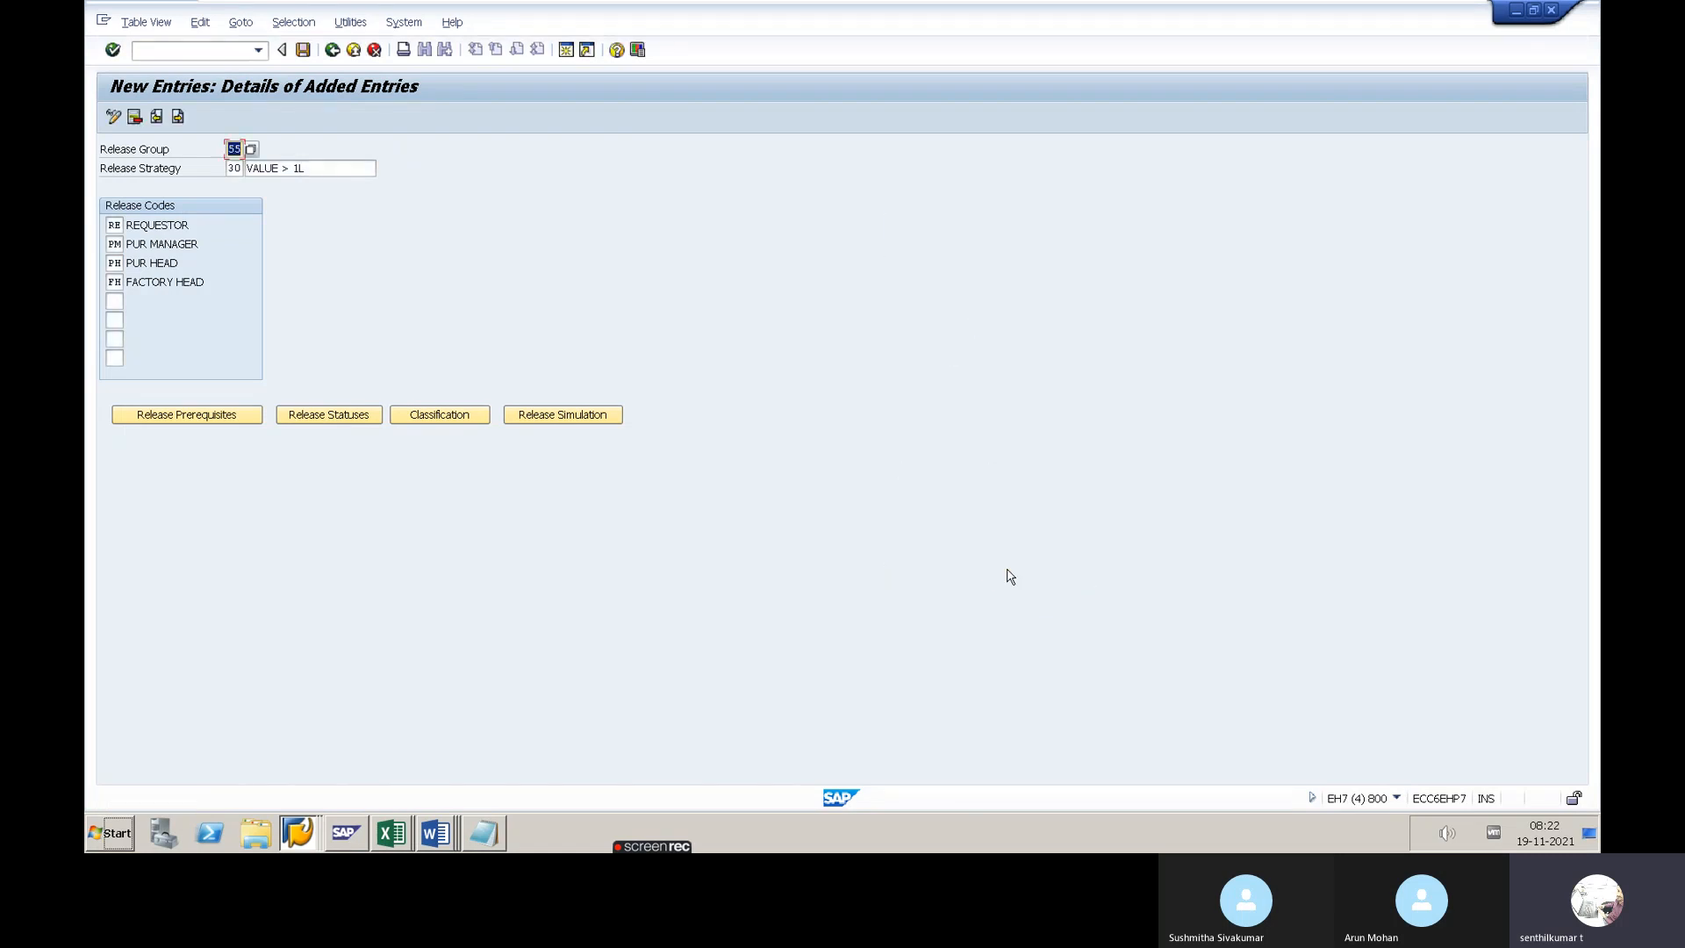
Choose the release indicator for the status in which RE, PM, PH and FH have all released, accept the statuses and save
left_click(327, 416)
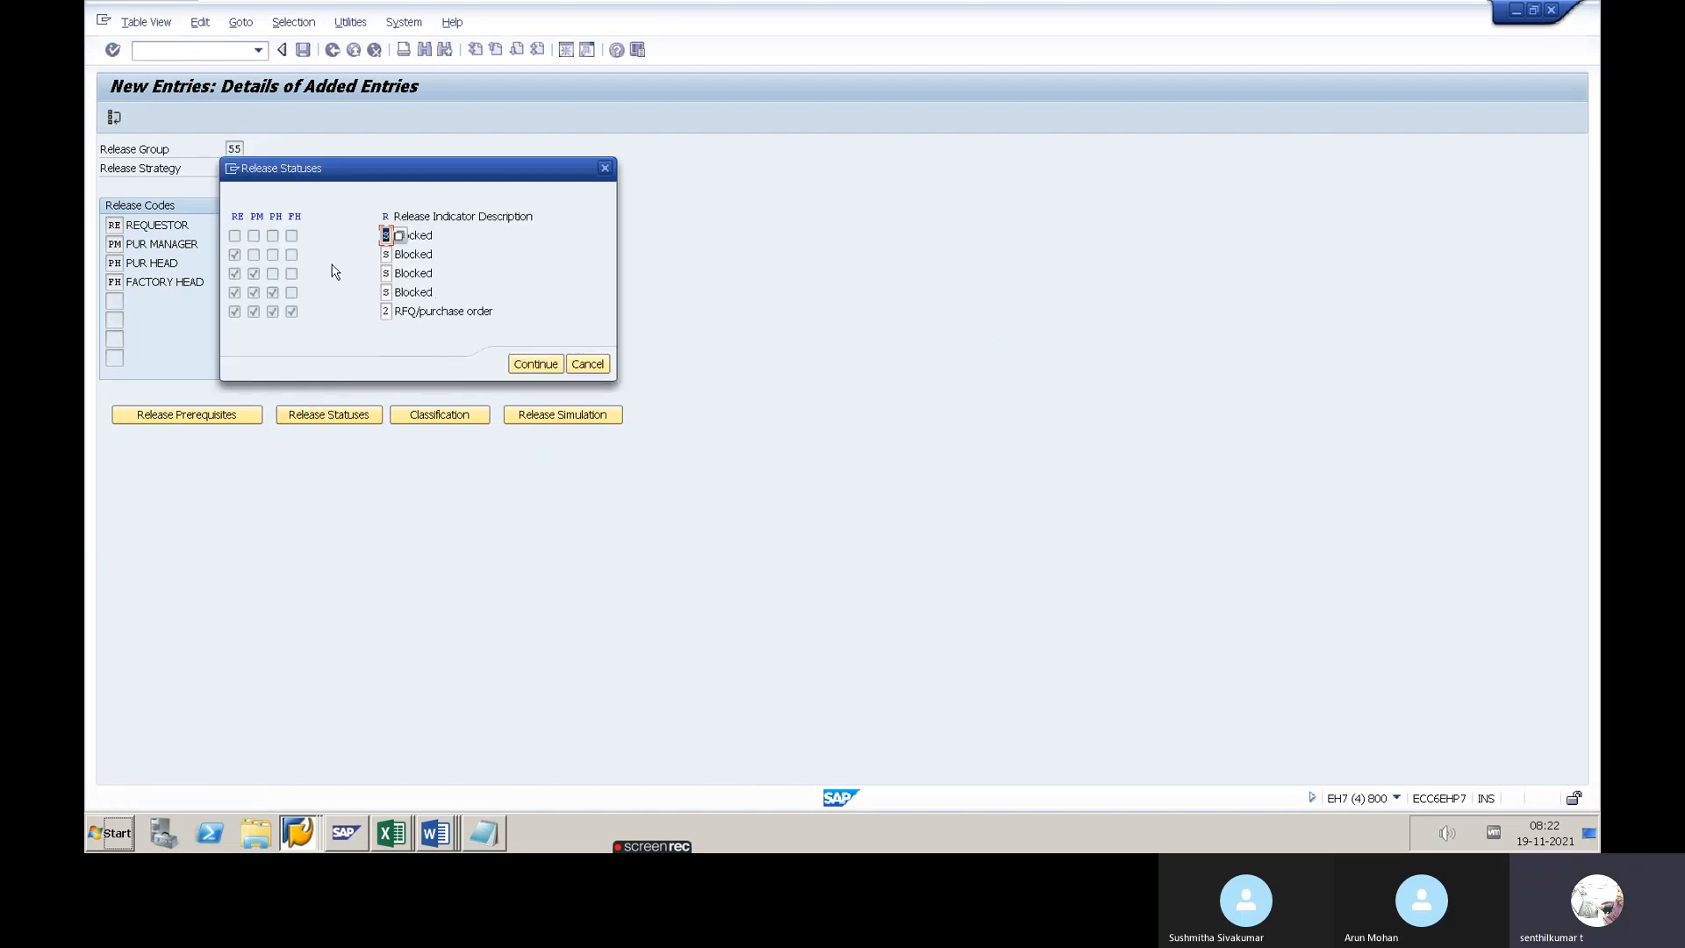
left_click(387, 312)
left_click(401, 311)
left_click(573, 442)
double_click(573, 442)
left_click(532, 361)
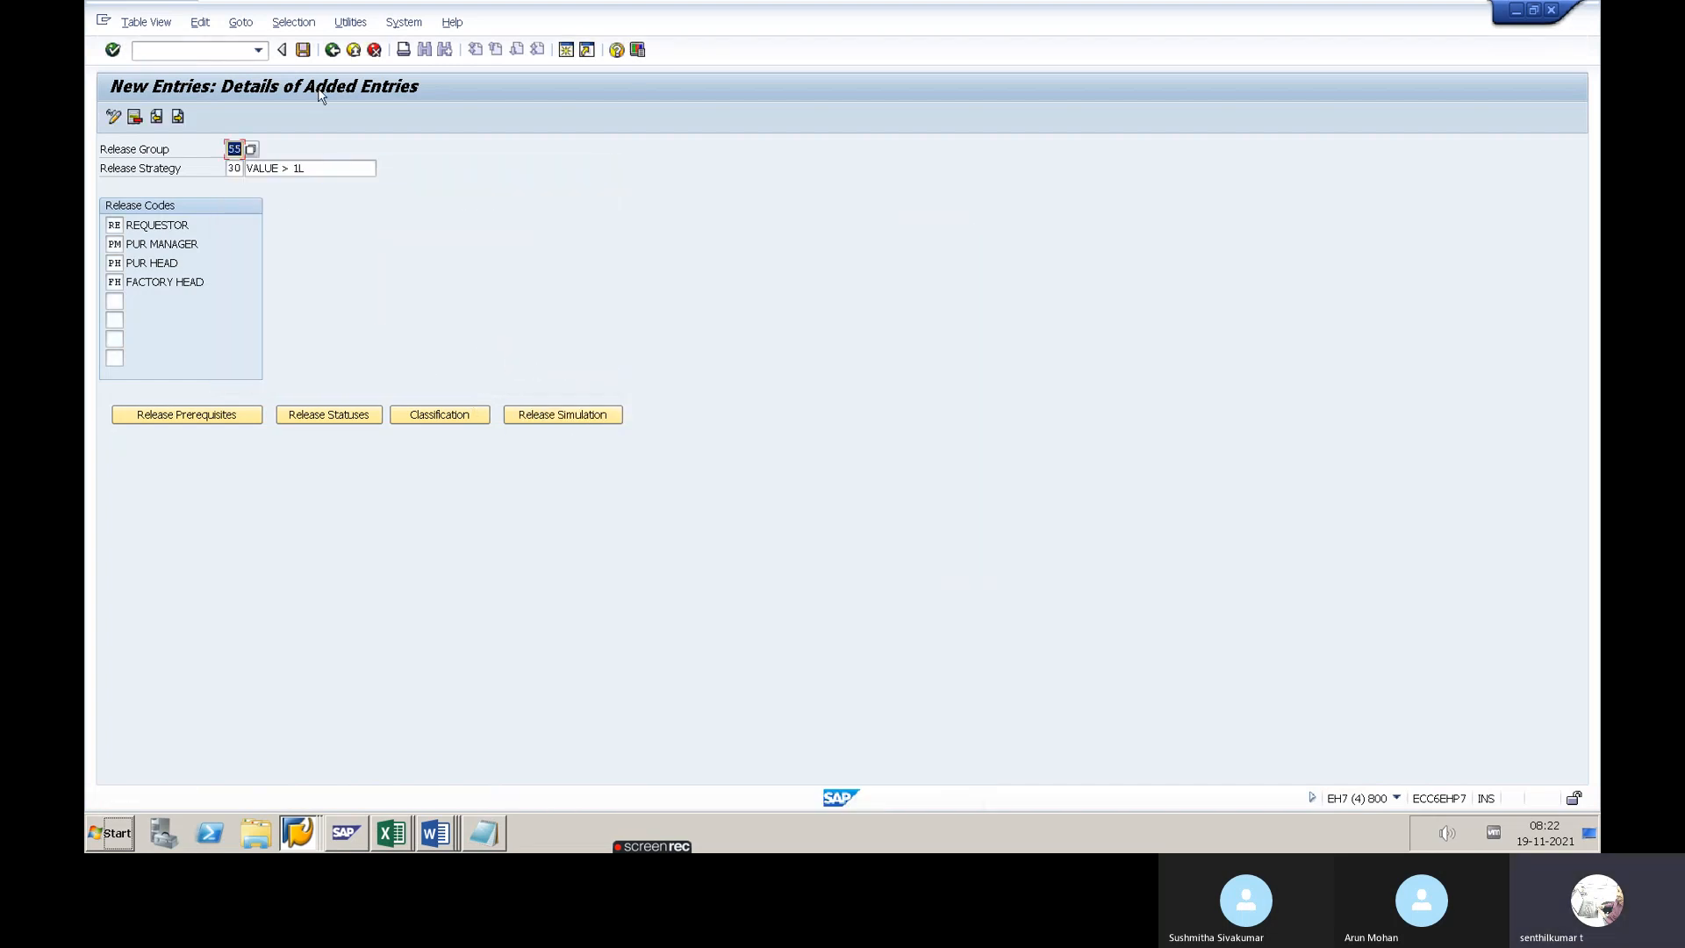
left_click(303, 51)
Classify strategy 30 with plant 5555 and a total item value of > 100000.00 INR, and return to its details
left_click(474, 408)
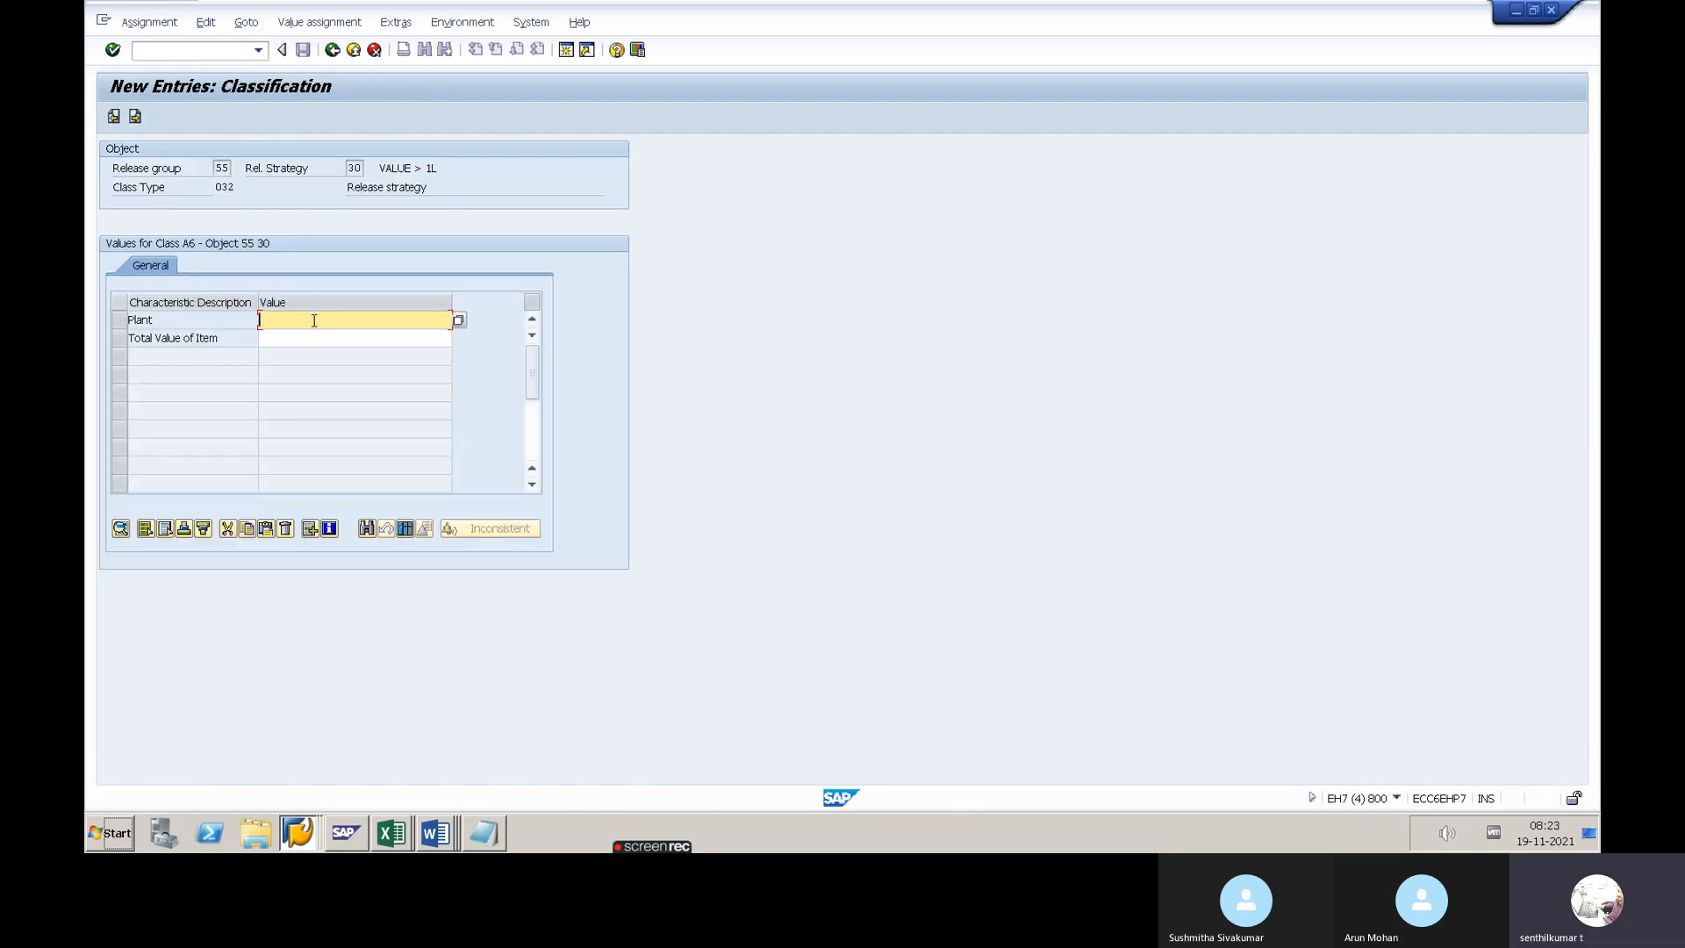
type("5555")
left_click(304, 340)
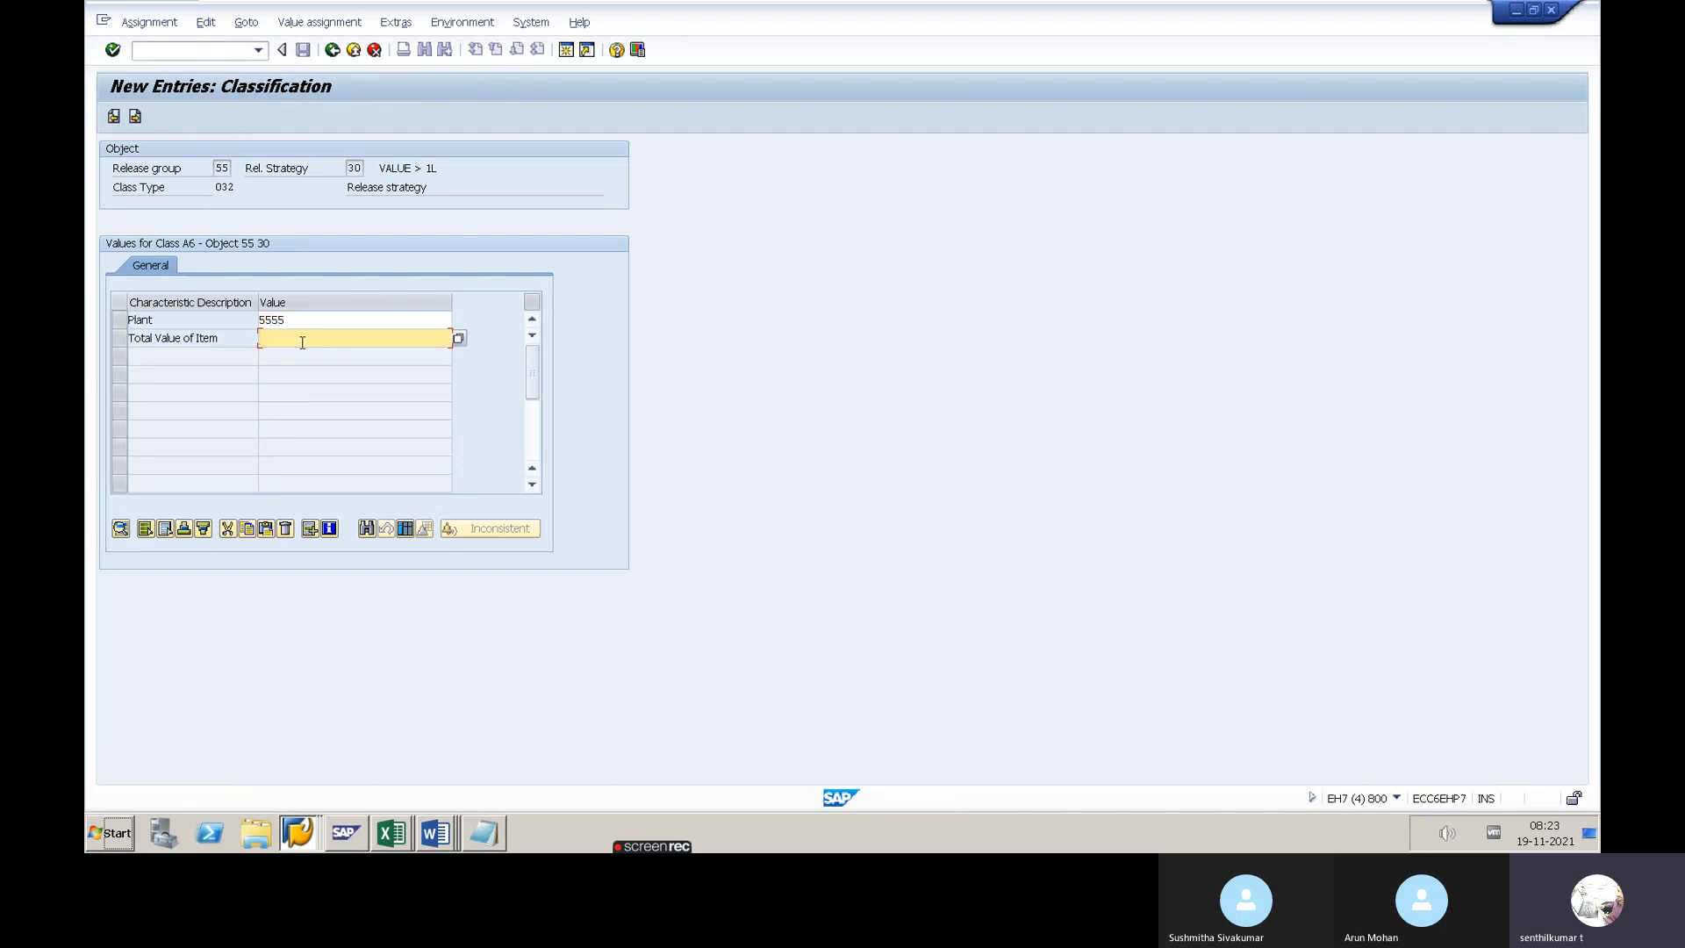
type(">")
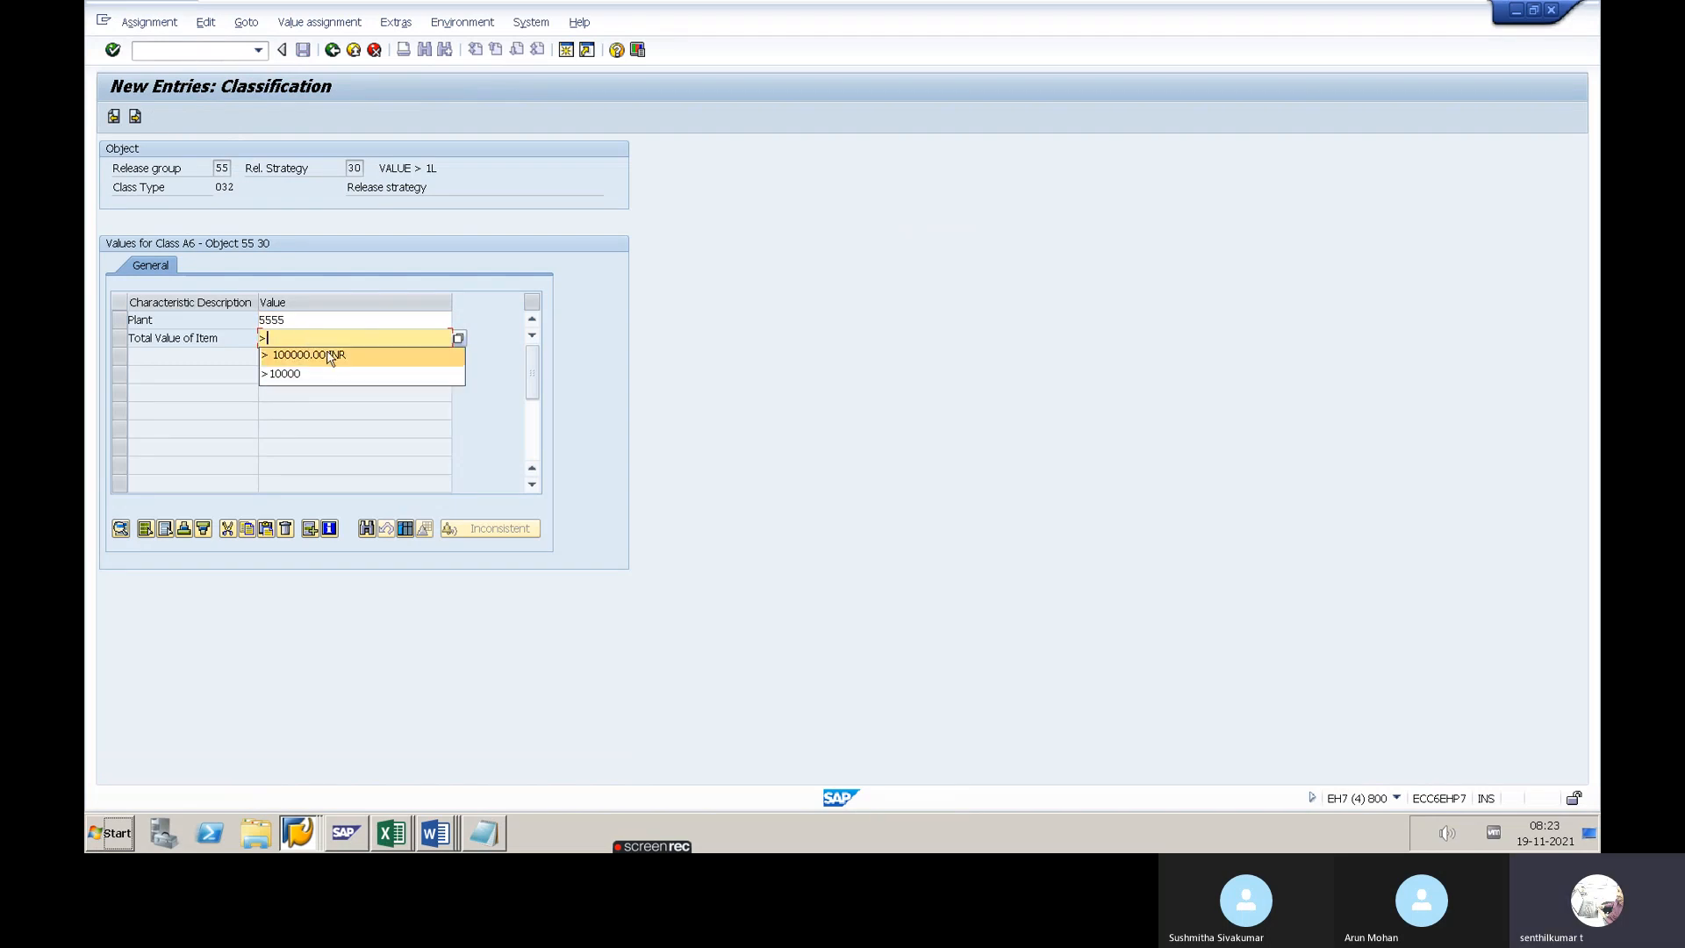
left_click(328, 356)
key("Return")
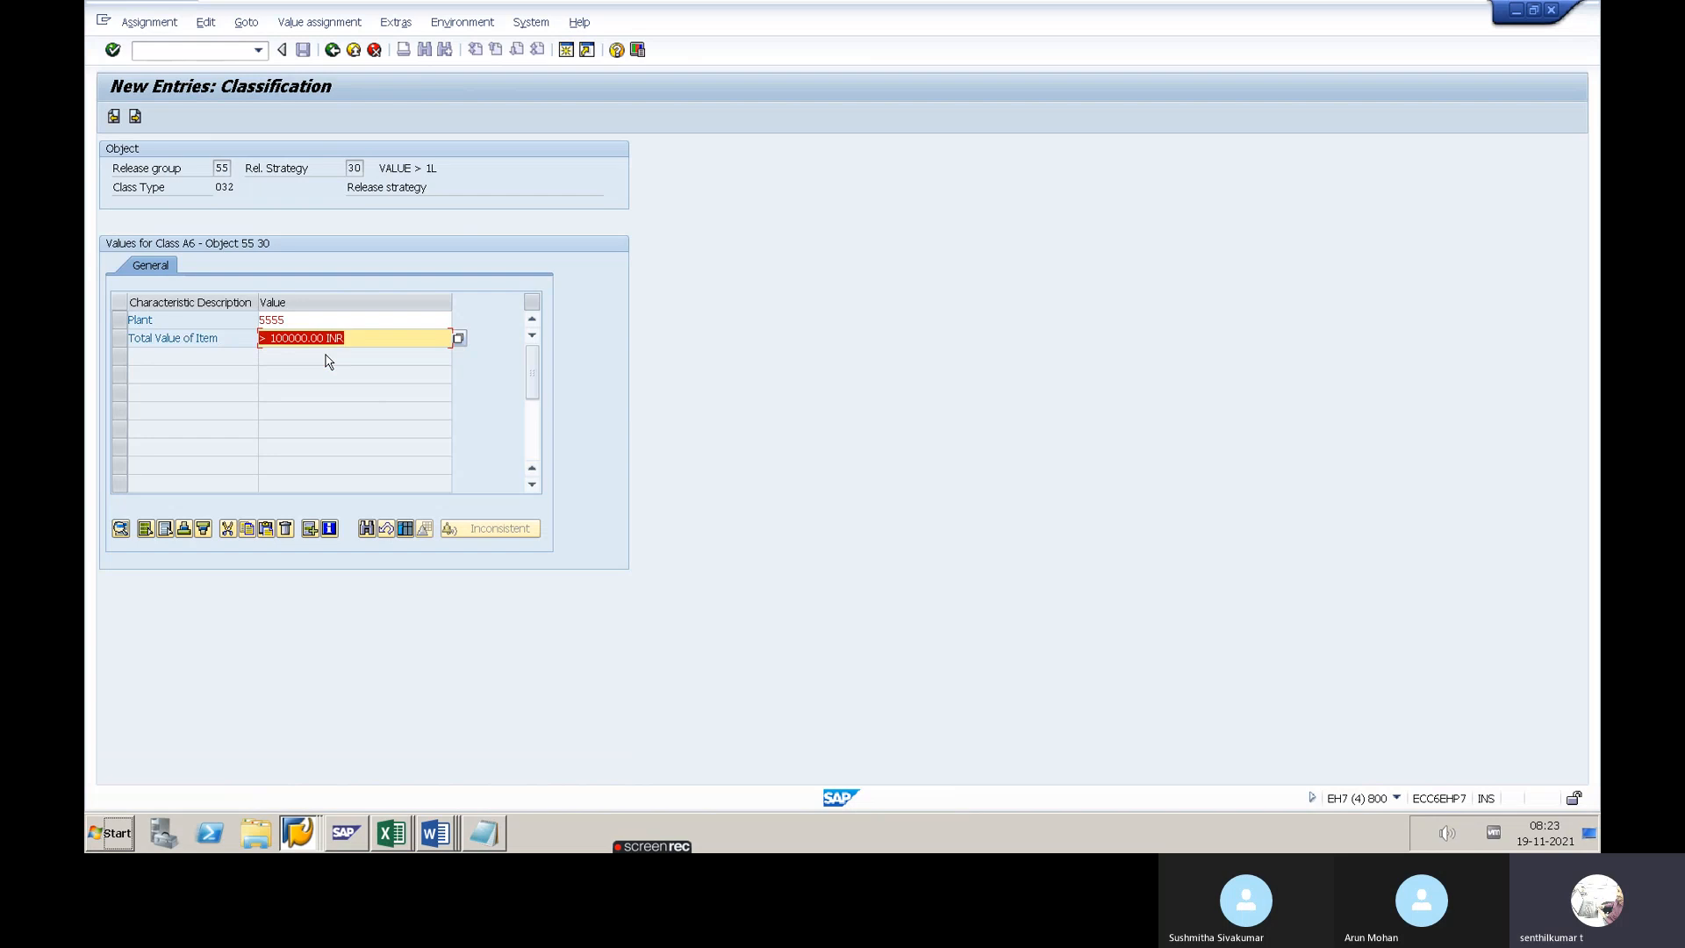
left_click(332, 51)
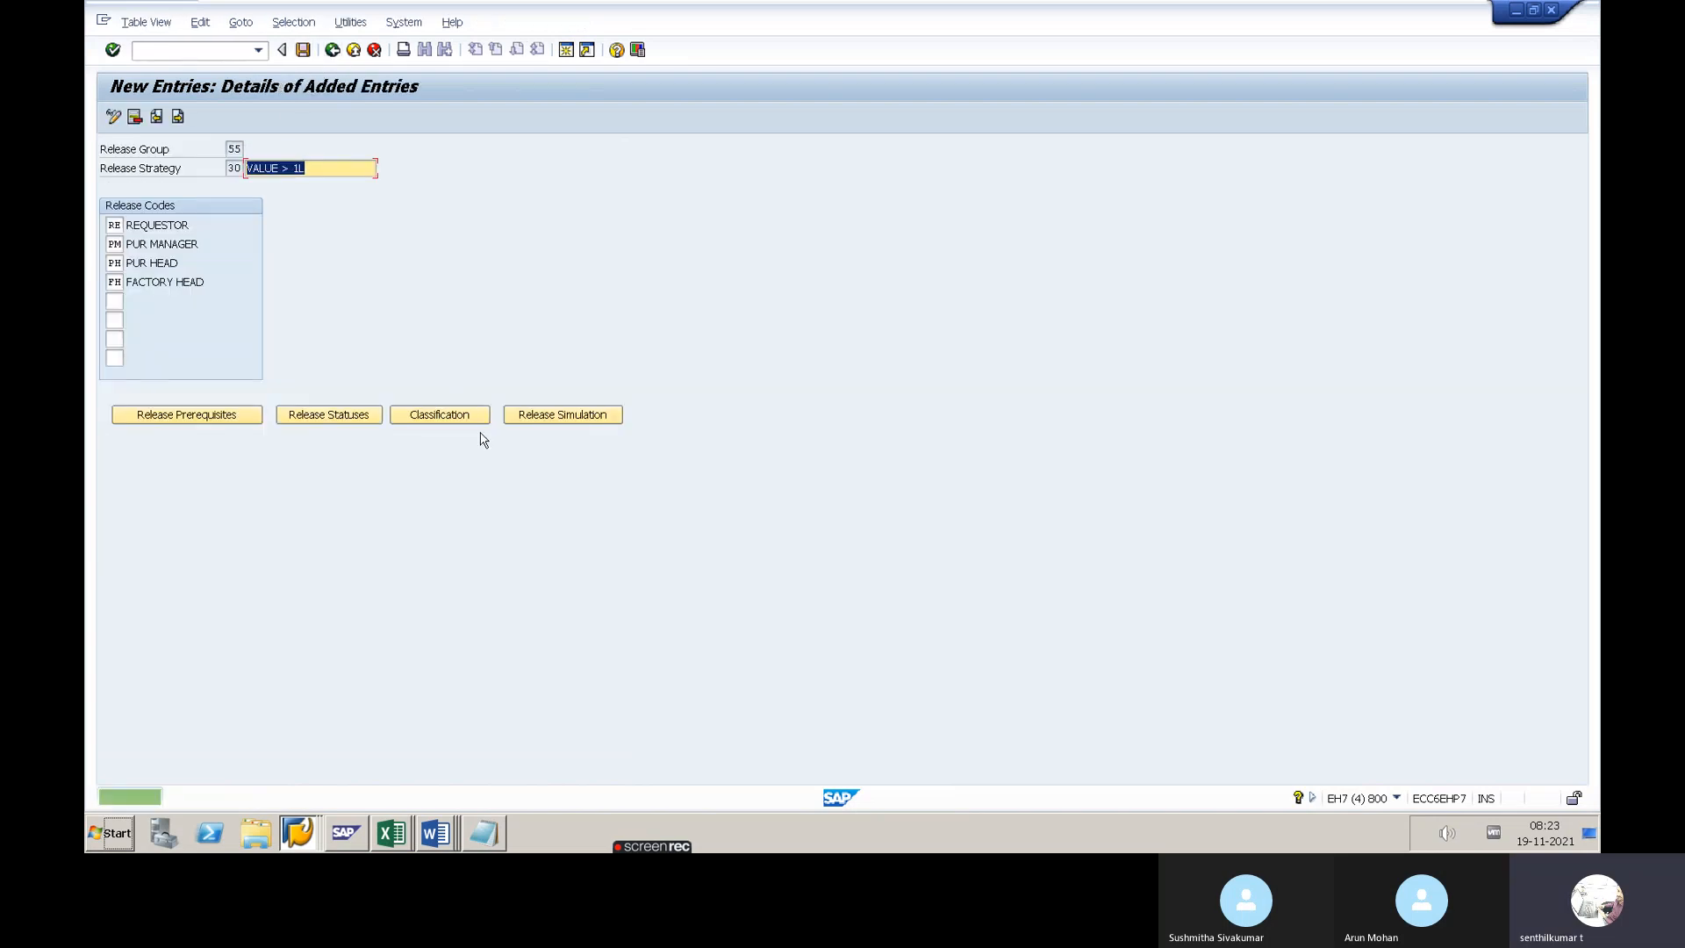
Simulate the release of strategy 30 with codes RE, PM, PH and FH in sequence and check the resulting status
left_click(538, 416)
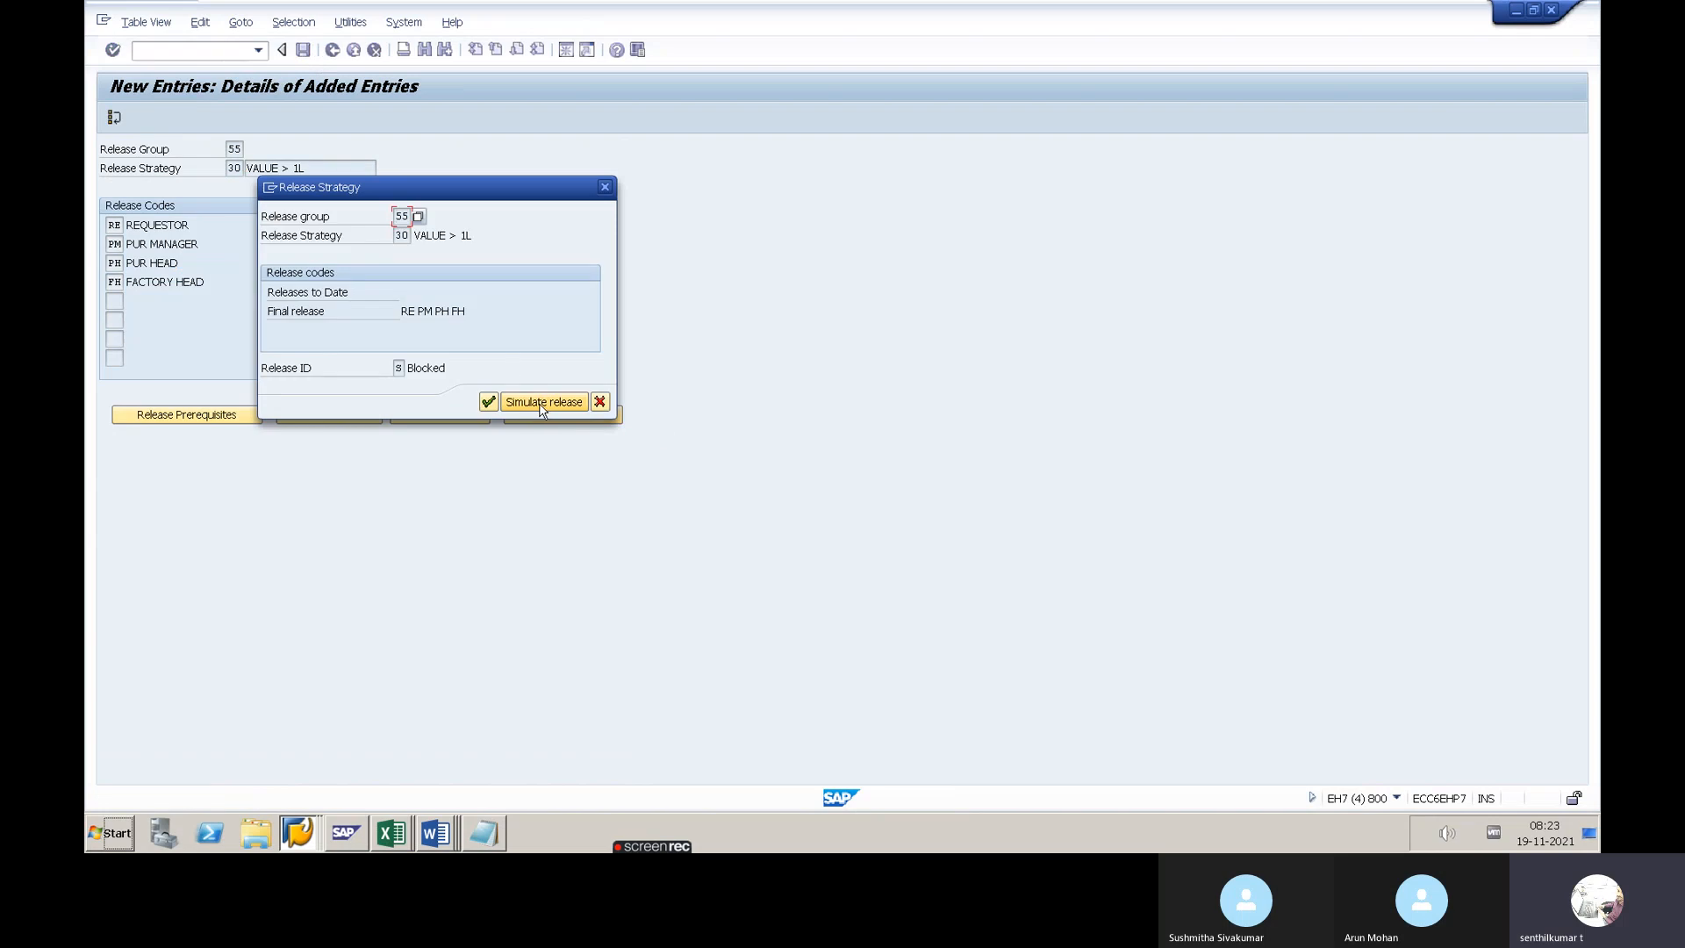
left_click(540, 404)
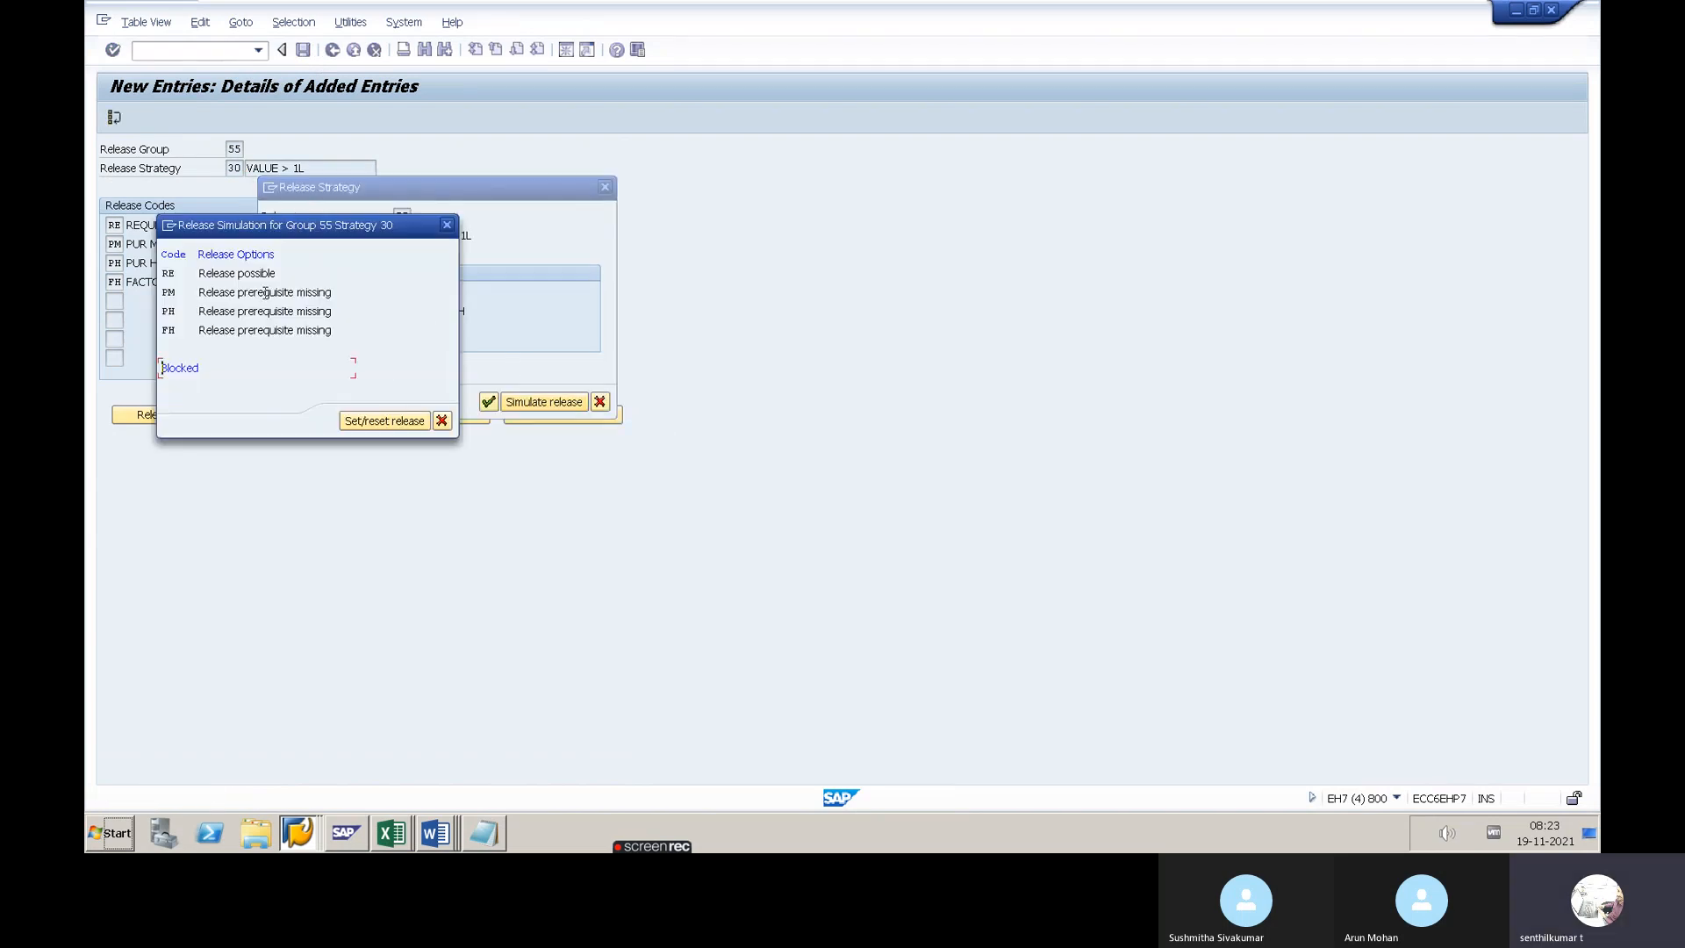
double_click(233, 275)
double_click(238, 291)
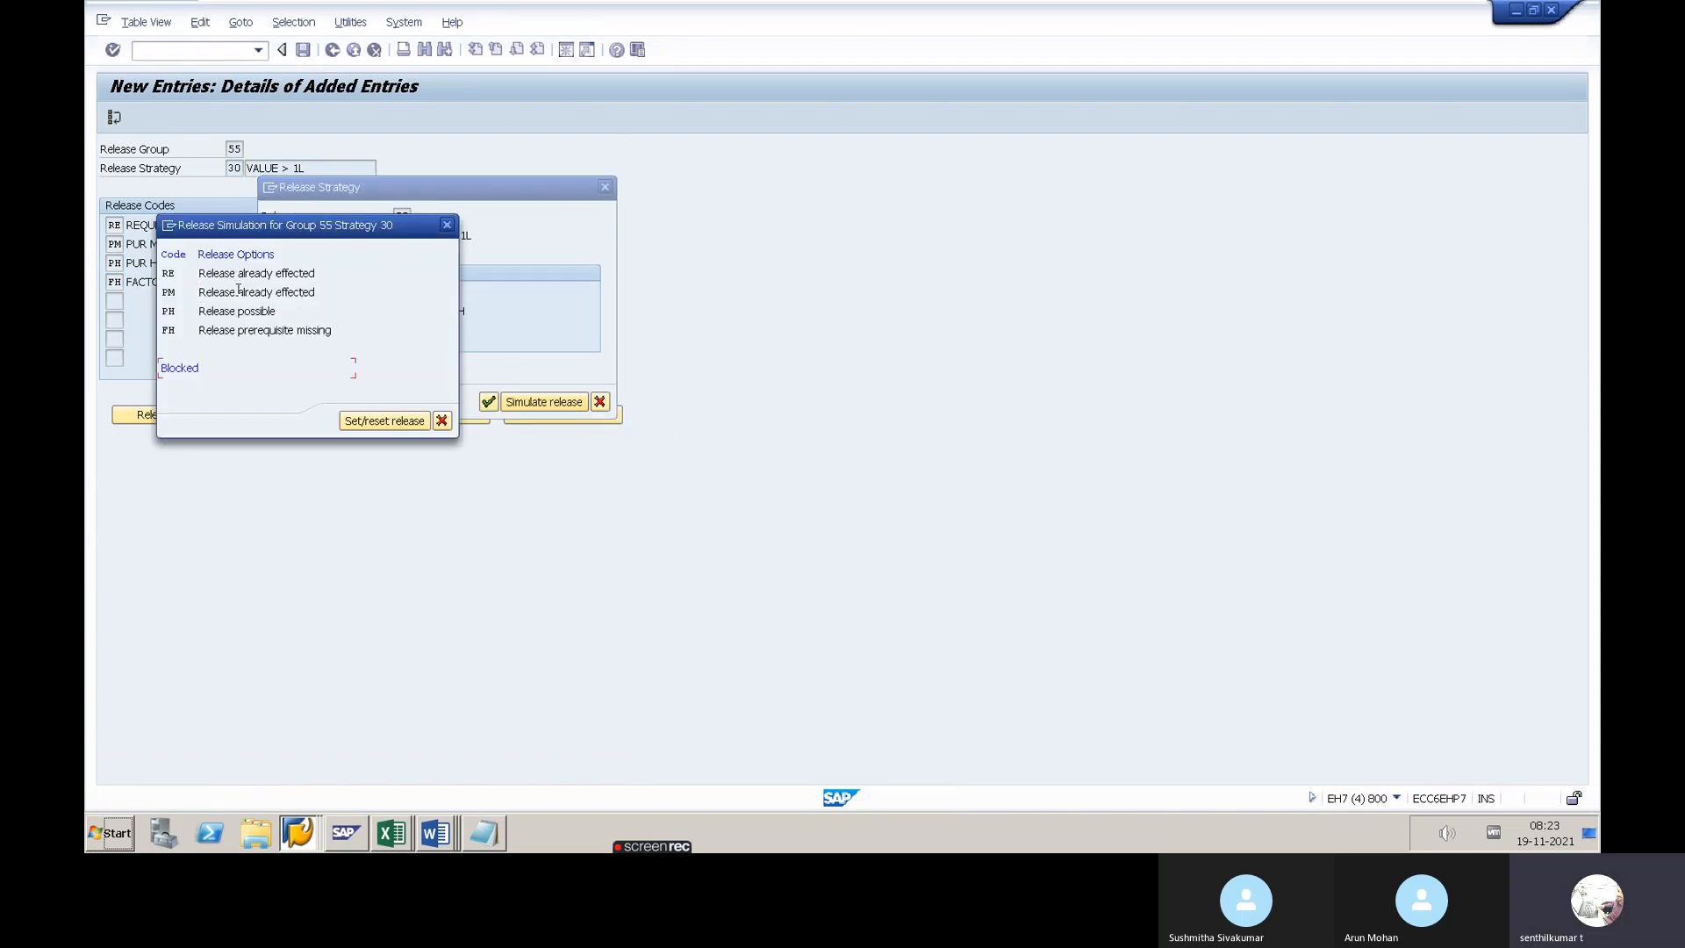
double_click(240, 312)
double_click(254, 331)
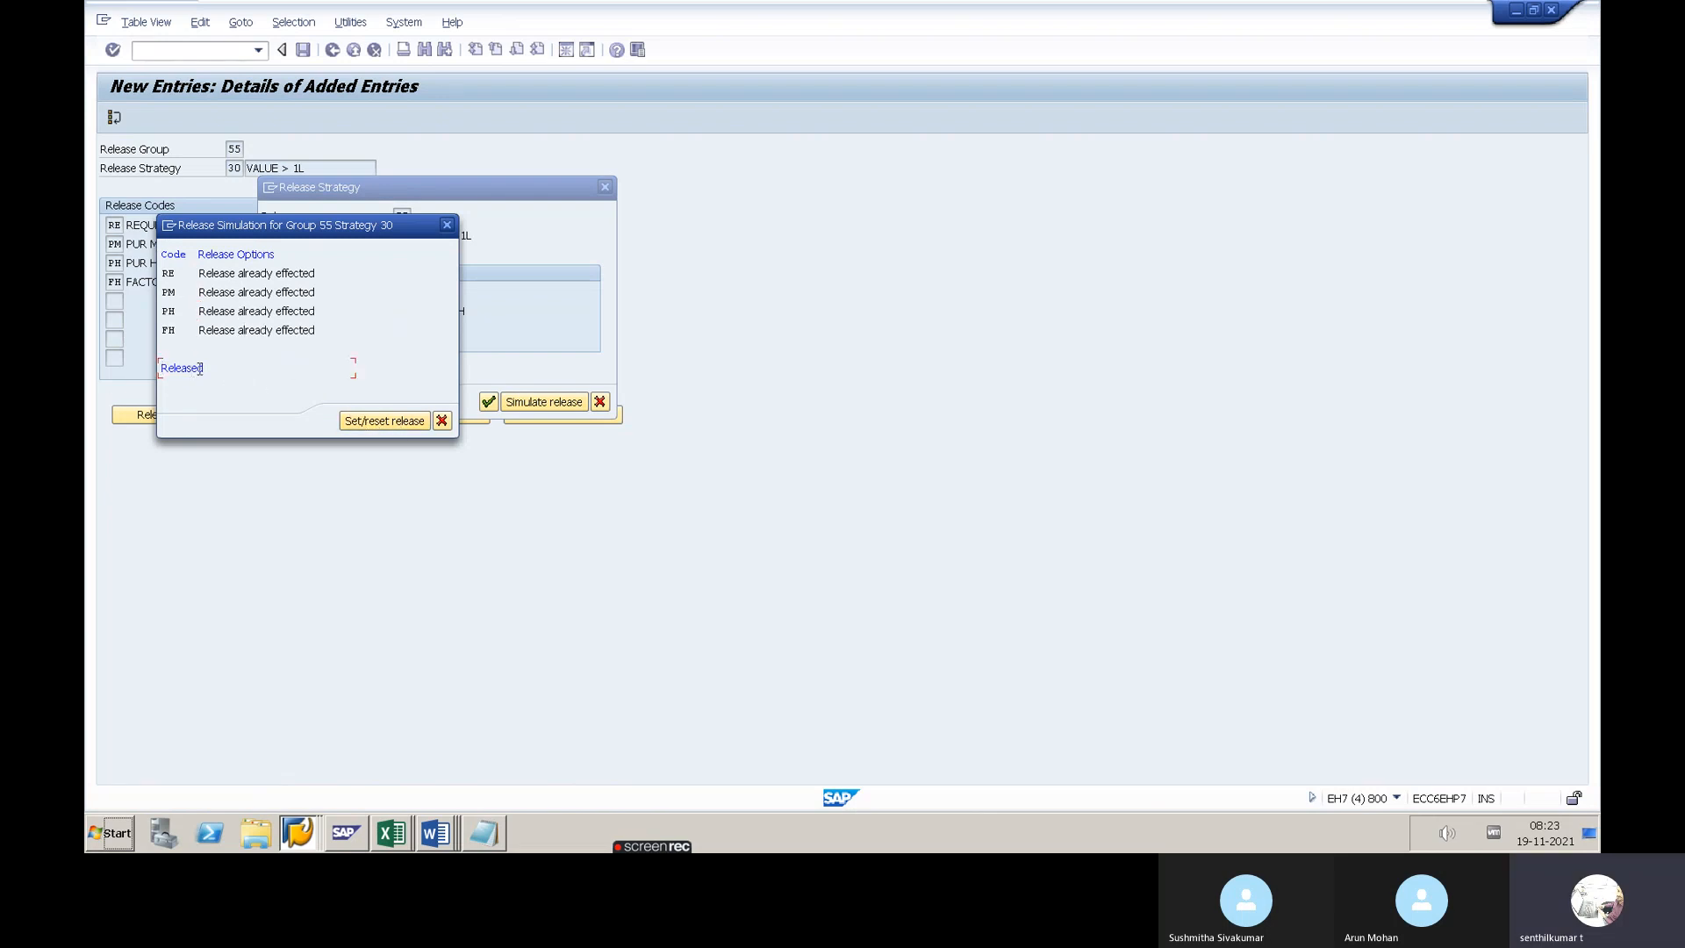
left_click_drag(187, 367, 164, 363)
left_click(443, 423)
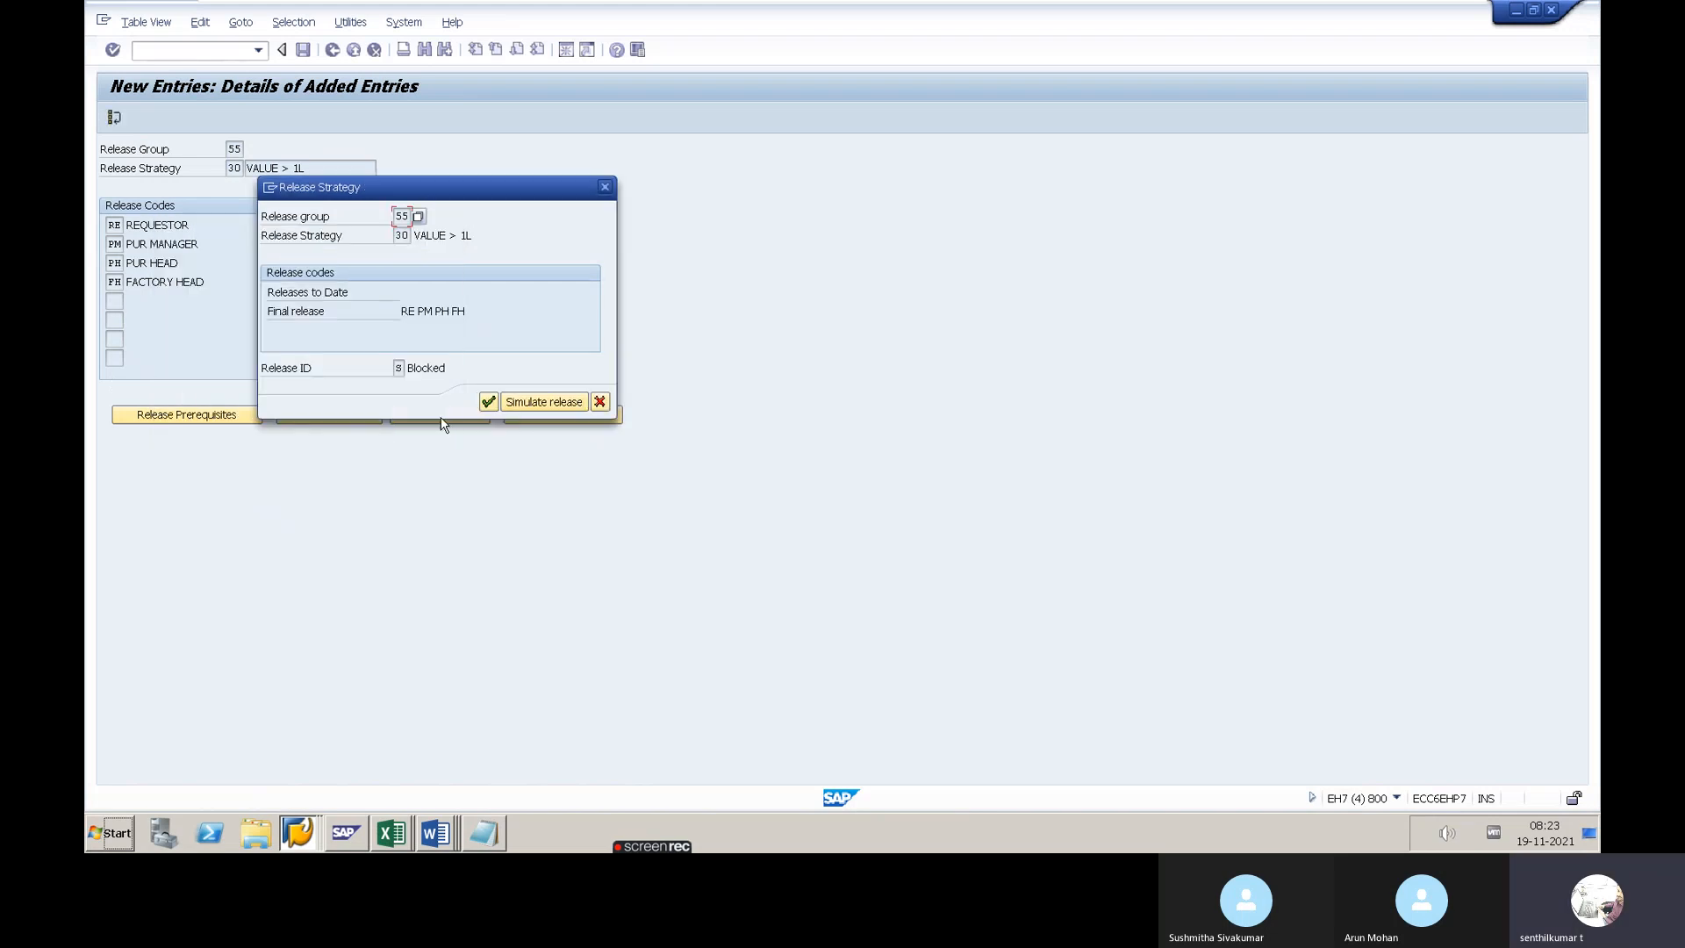
Close the strategy simulation, save strategy 30 and return to the implementation guide structure
left_click(489, 402)
left_click(303, 51)
left_click(337, 53)
left_click(337, 53)
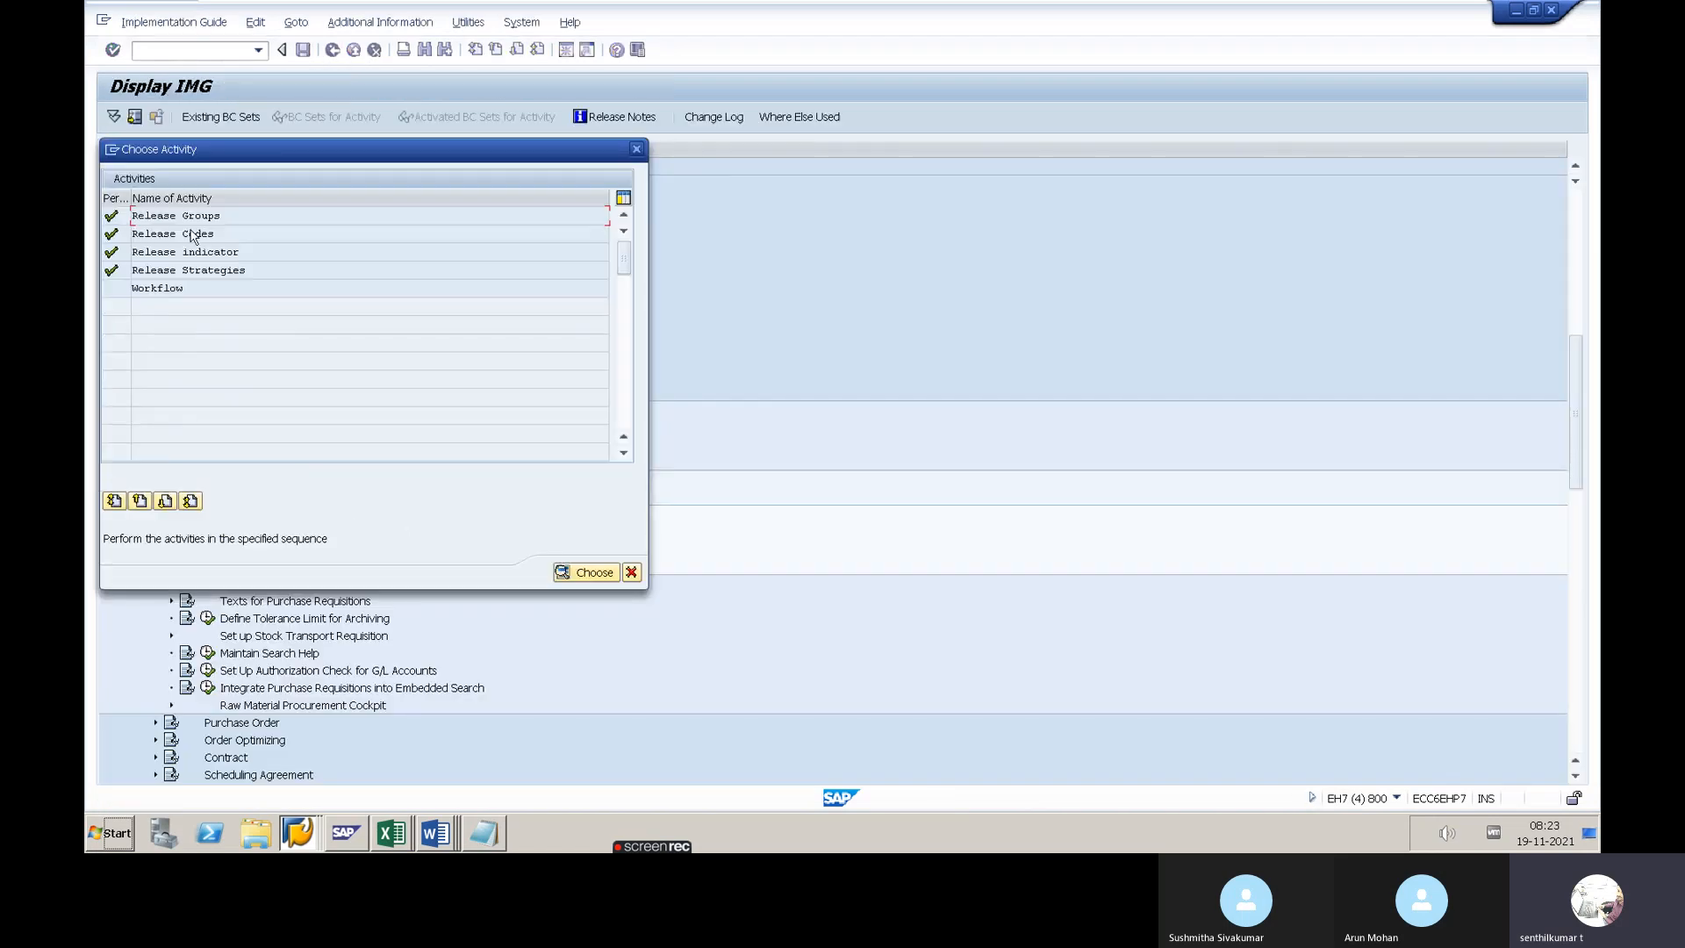
left_click(636, 151)
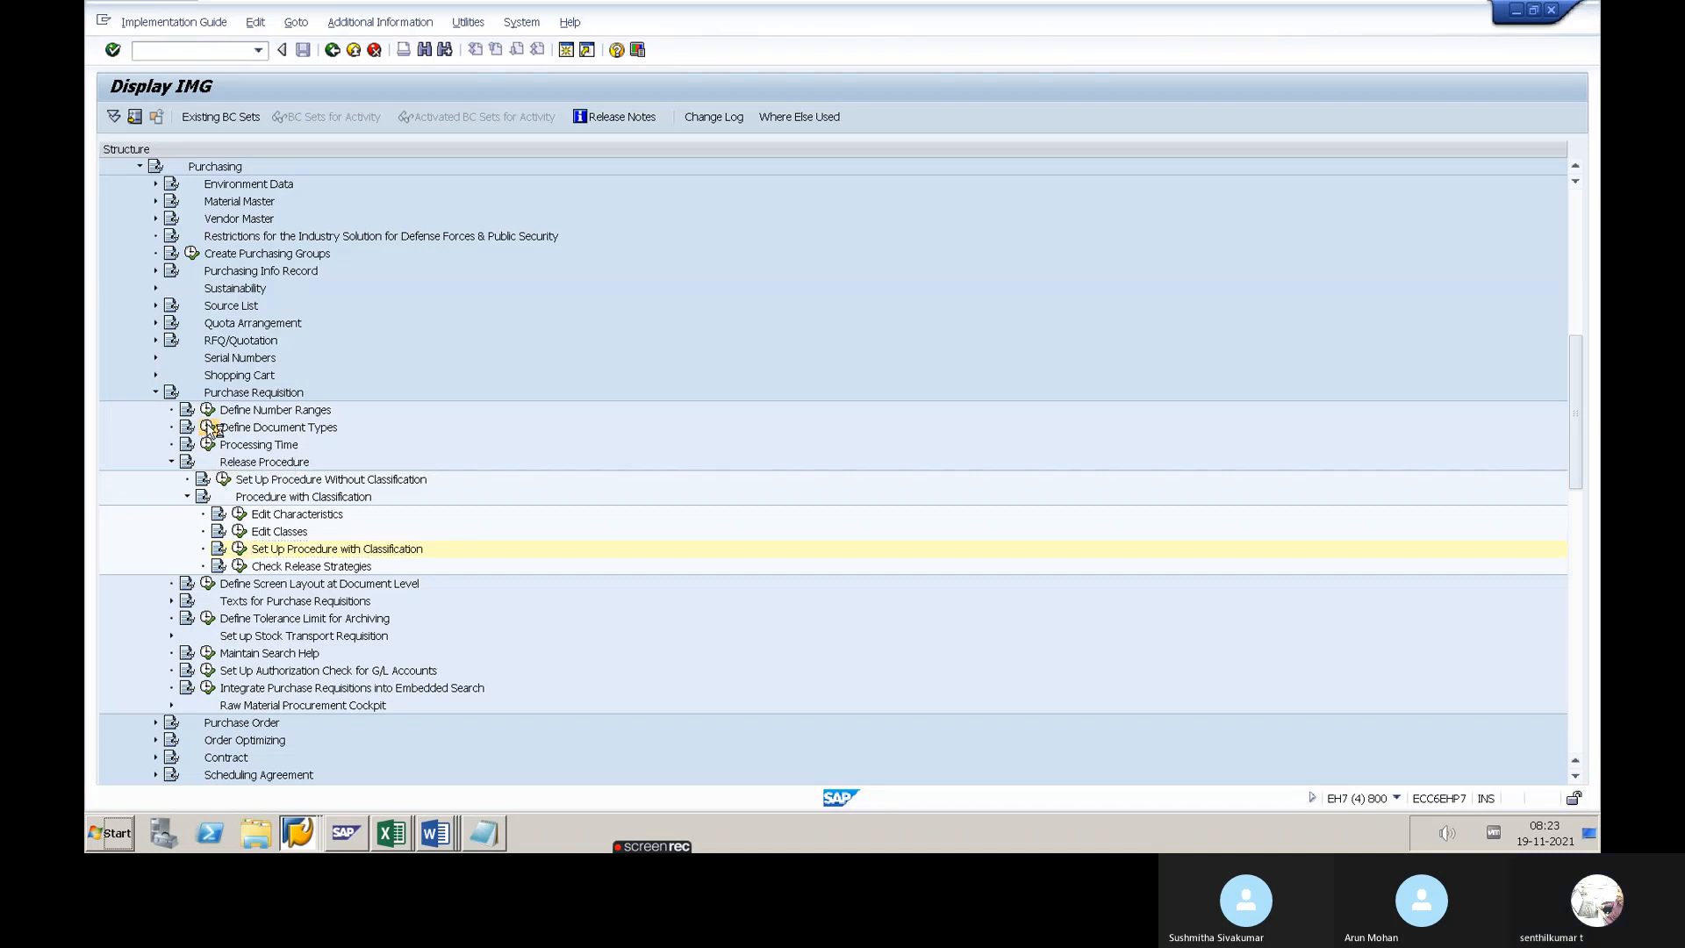
Review the settings of purchase requisition document type NB, including overall release, and return to the implementation guide
left_click(210, 428)
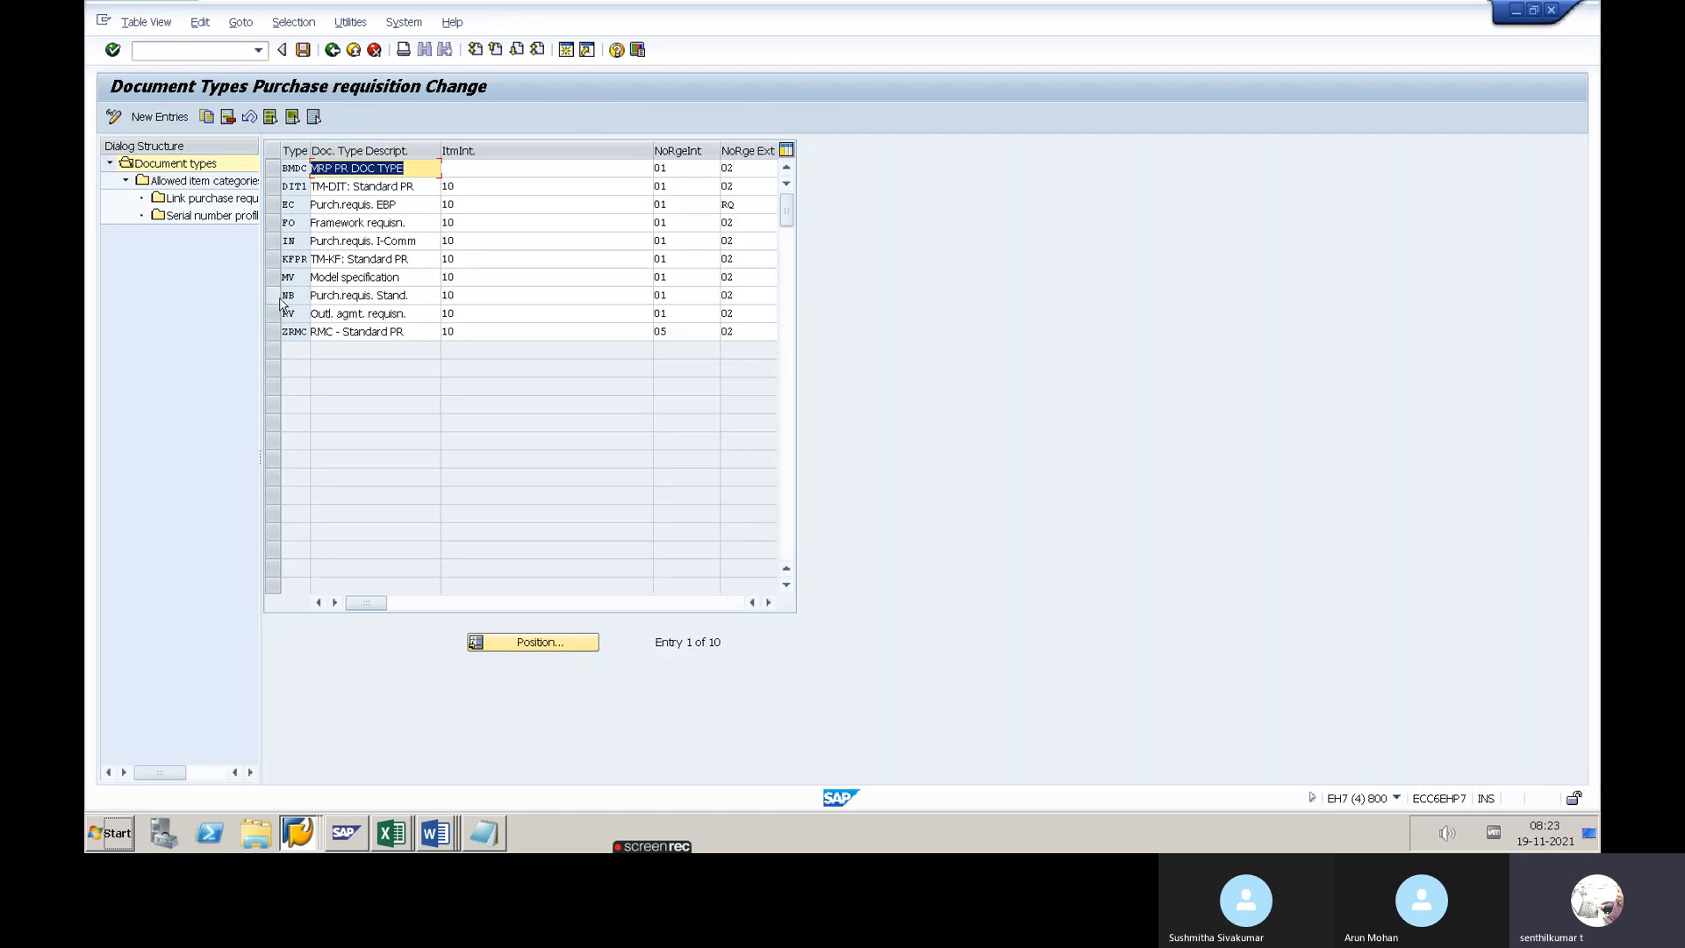
left_click(299, 294)
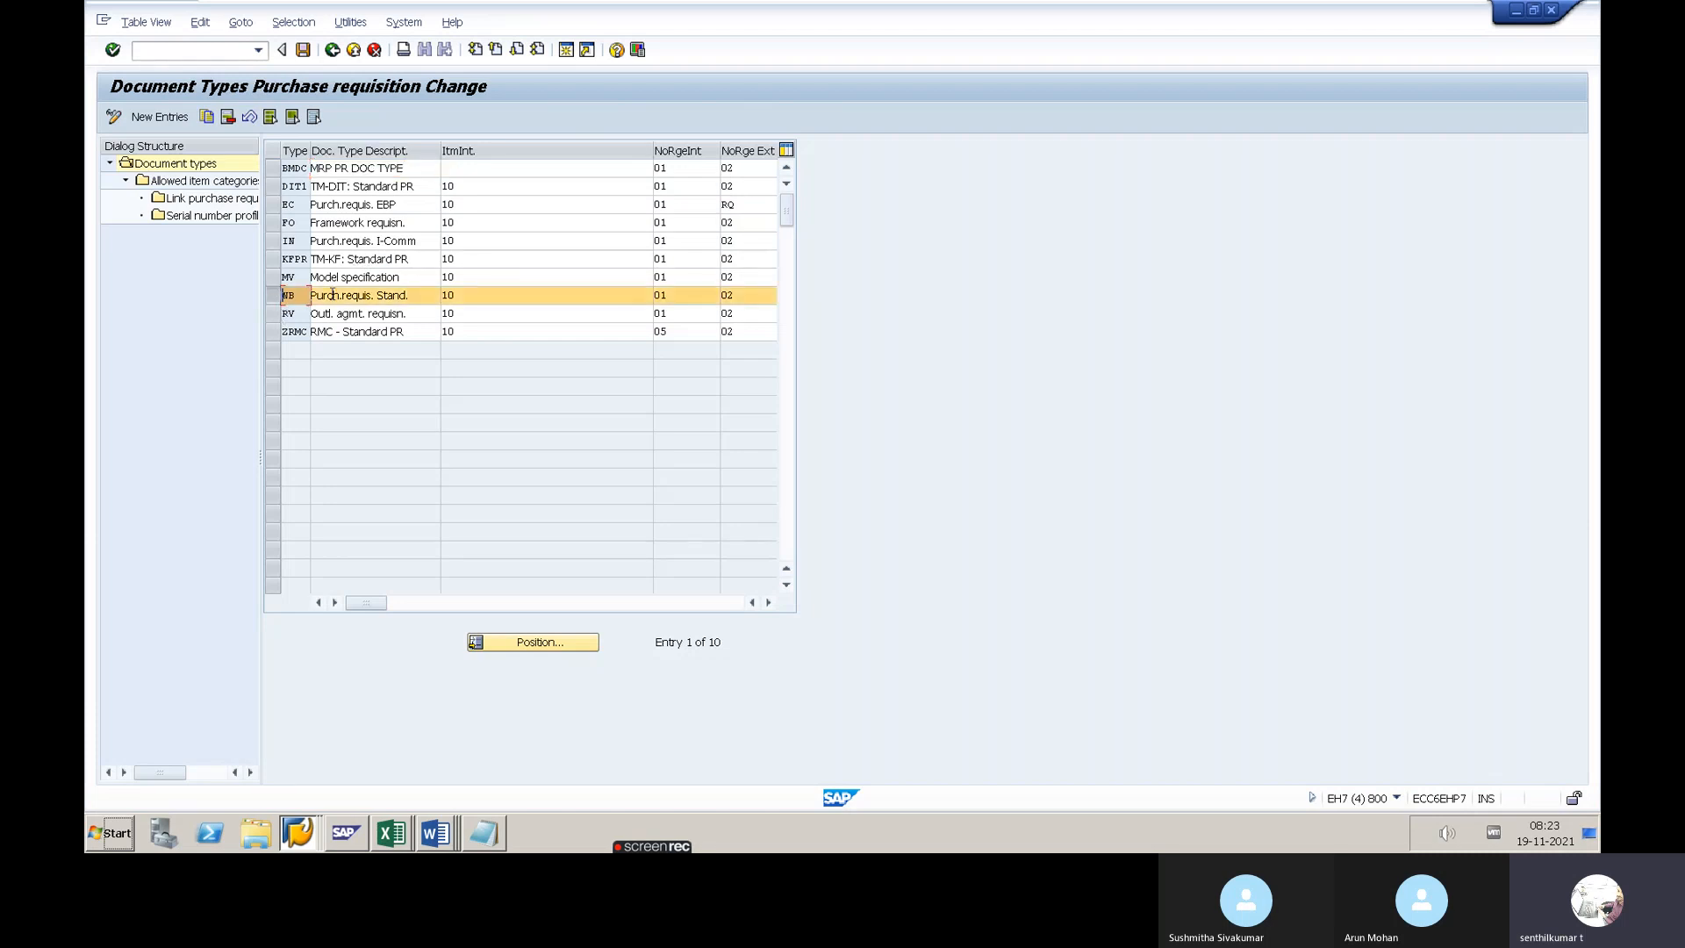
left_click(769, 603)
left_click(769, 603)
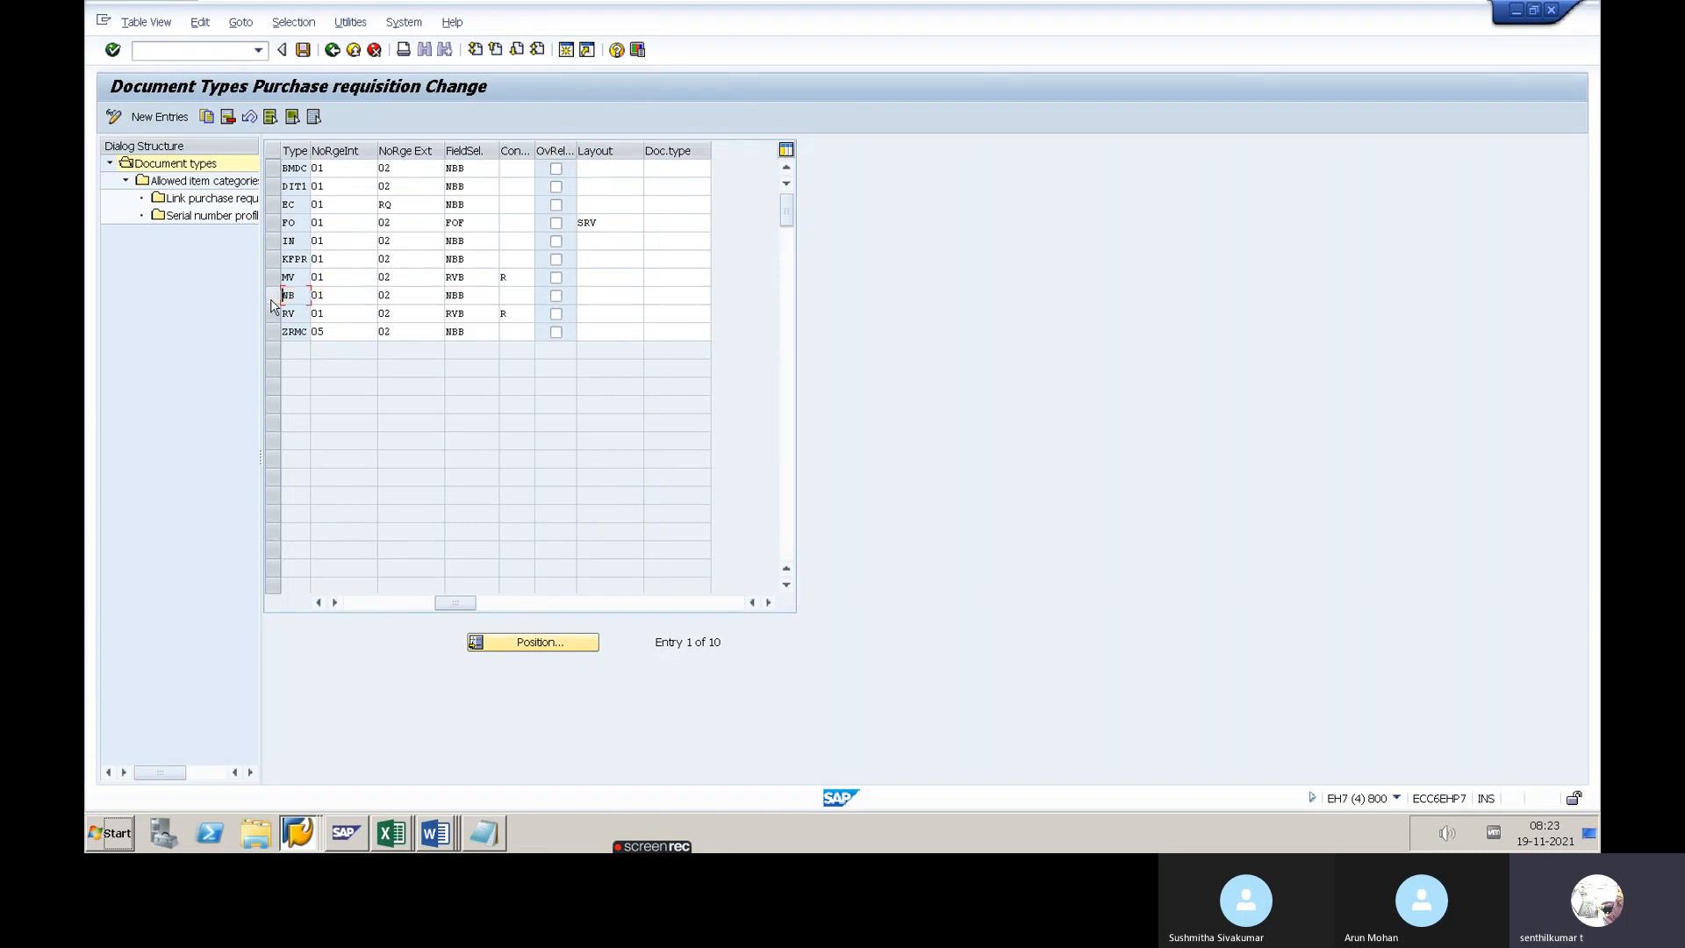
left_click_drag(453, 603, 292, 608)
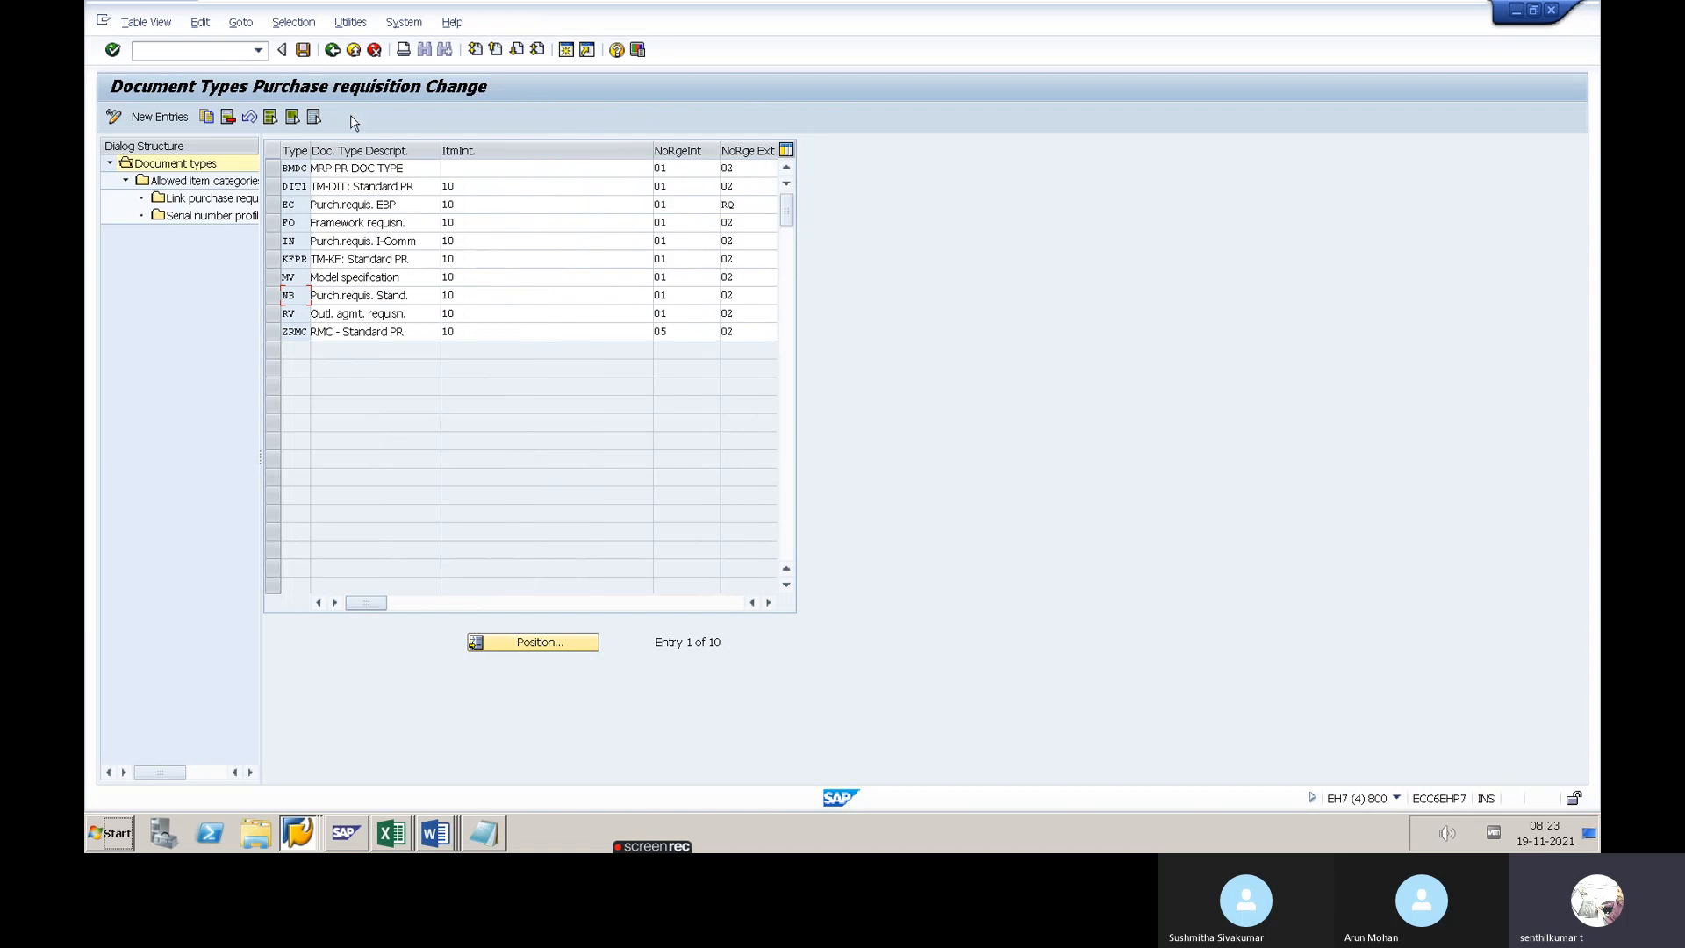
left_click(332, 50)
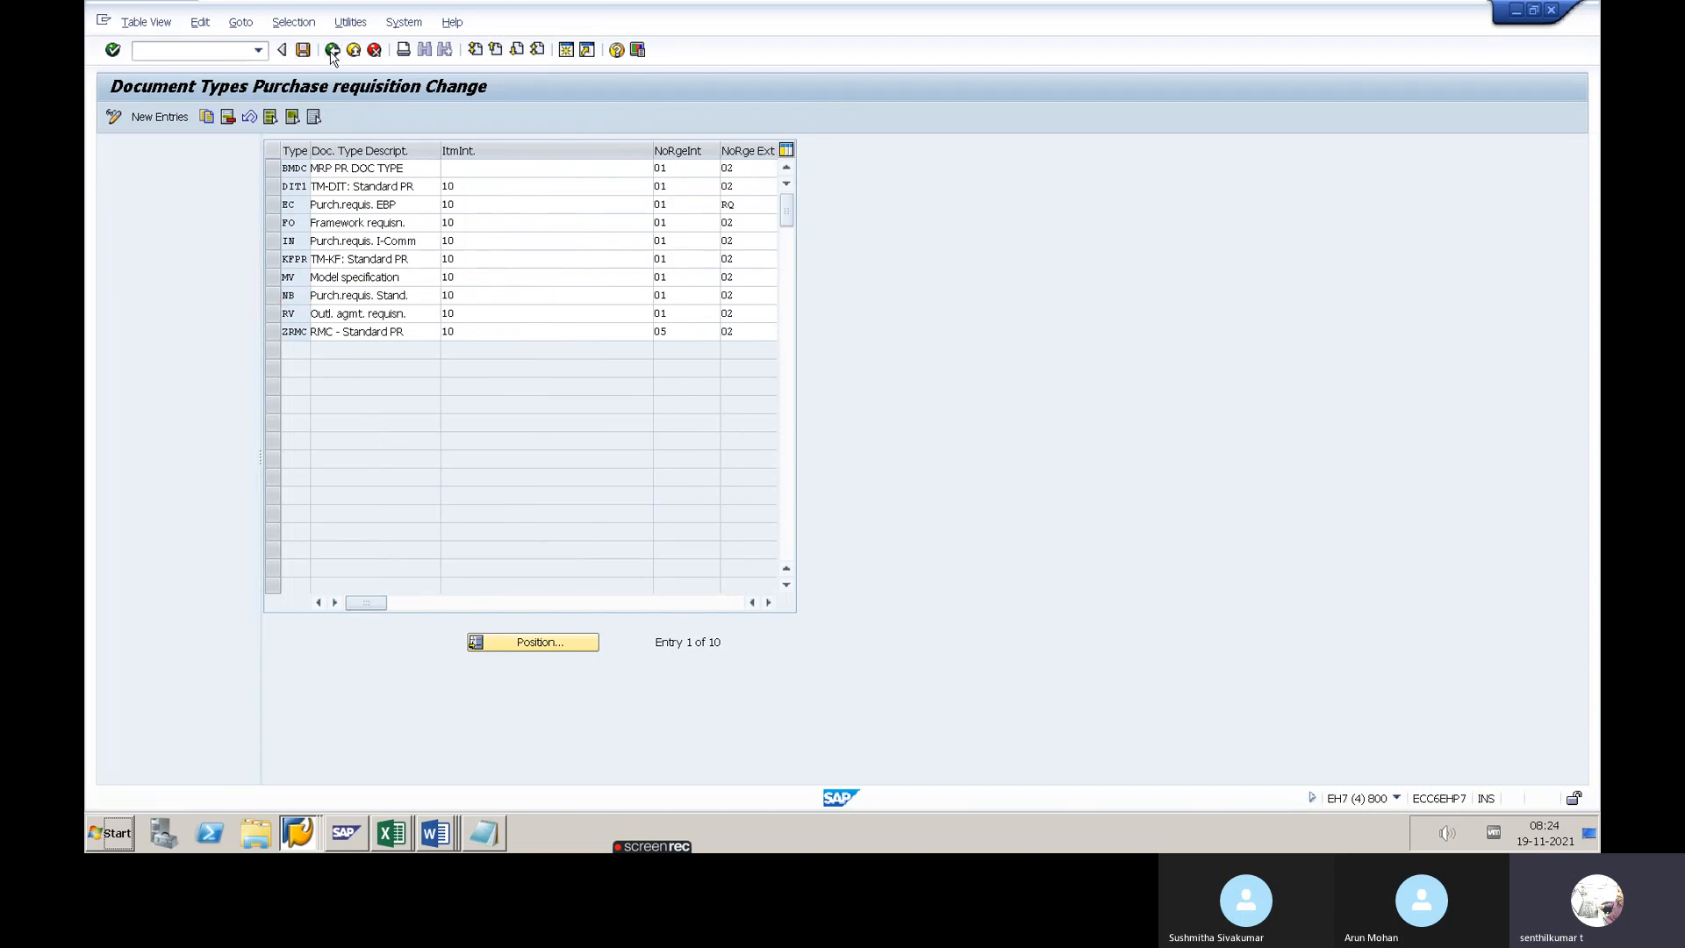
Switch to the dictionary structure session, leave it and start creating a purchase requisition with transaction ME51N
left_click(298, 833)
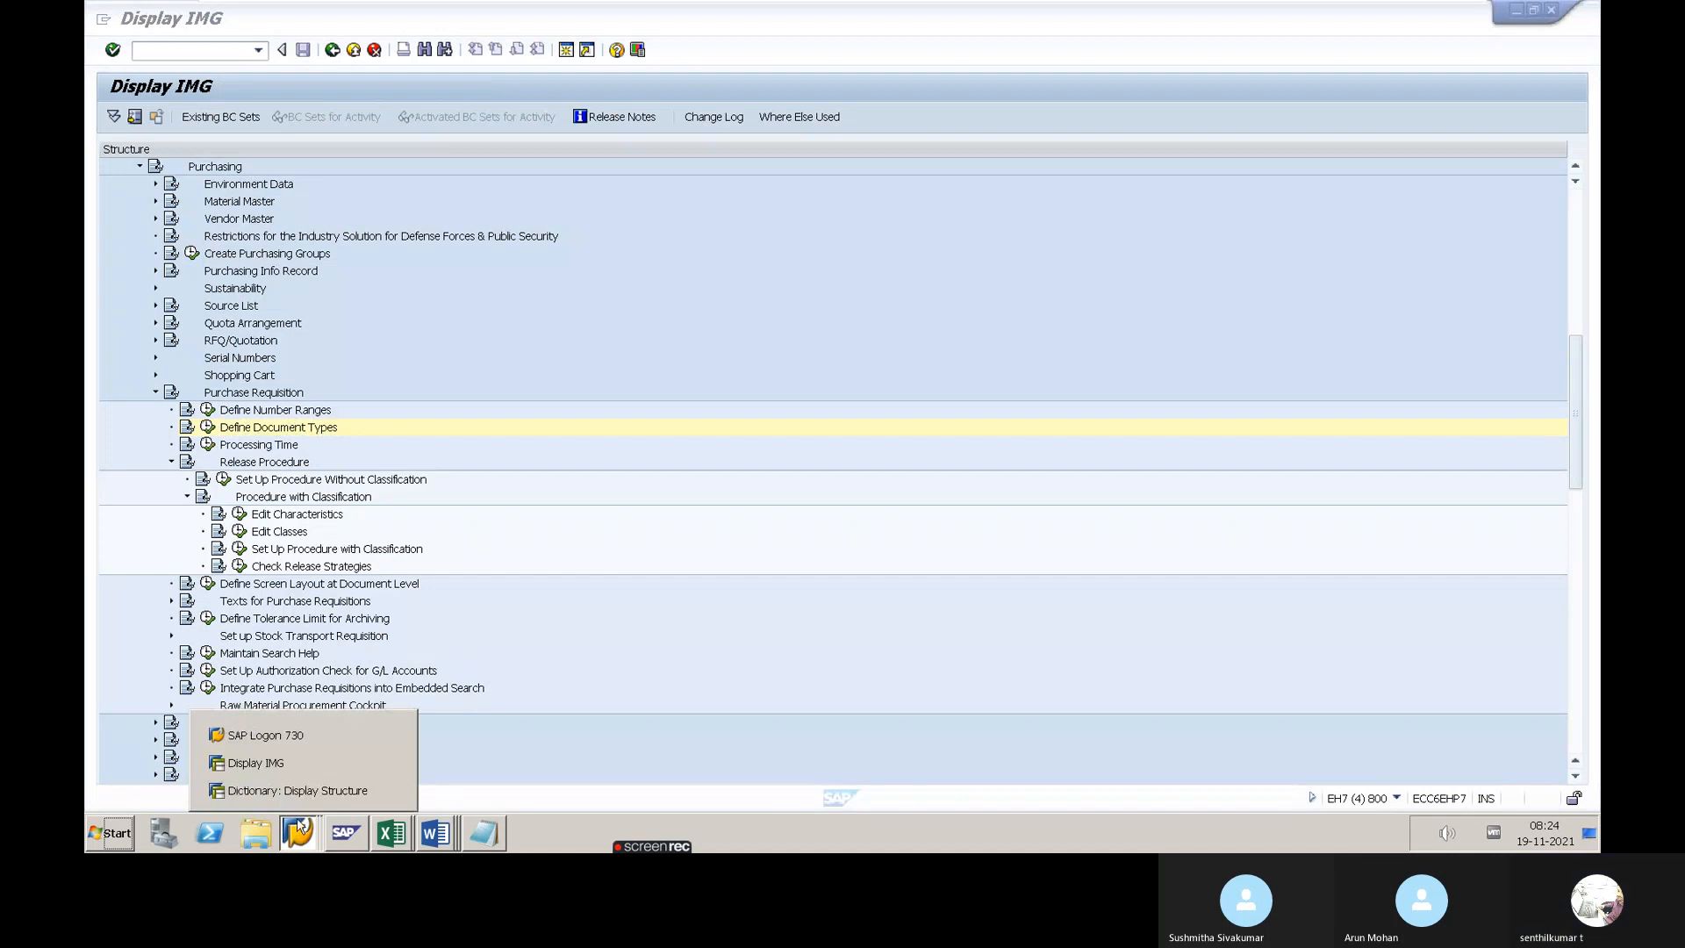
left_click(294, 792)
key("shift+F3")
type("ME51N")
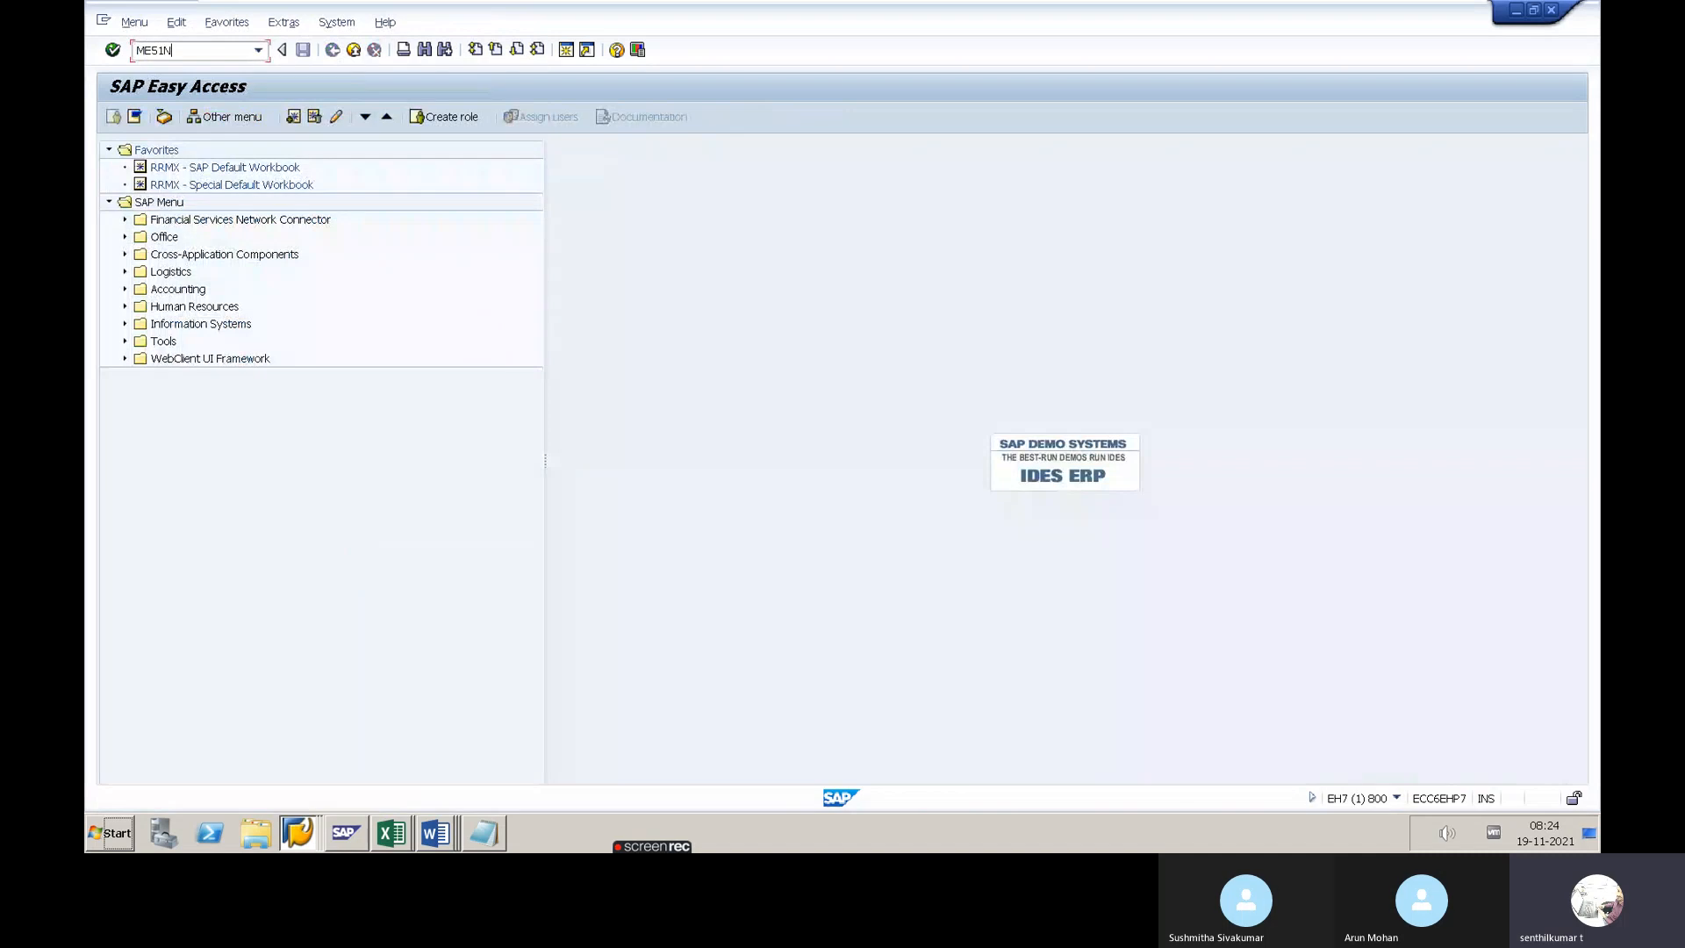
key("Return")
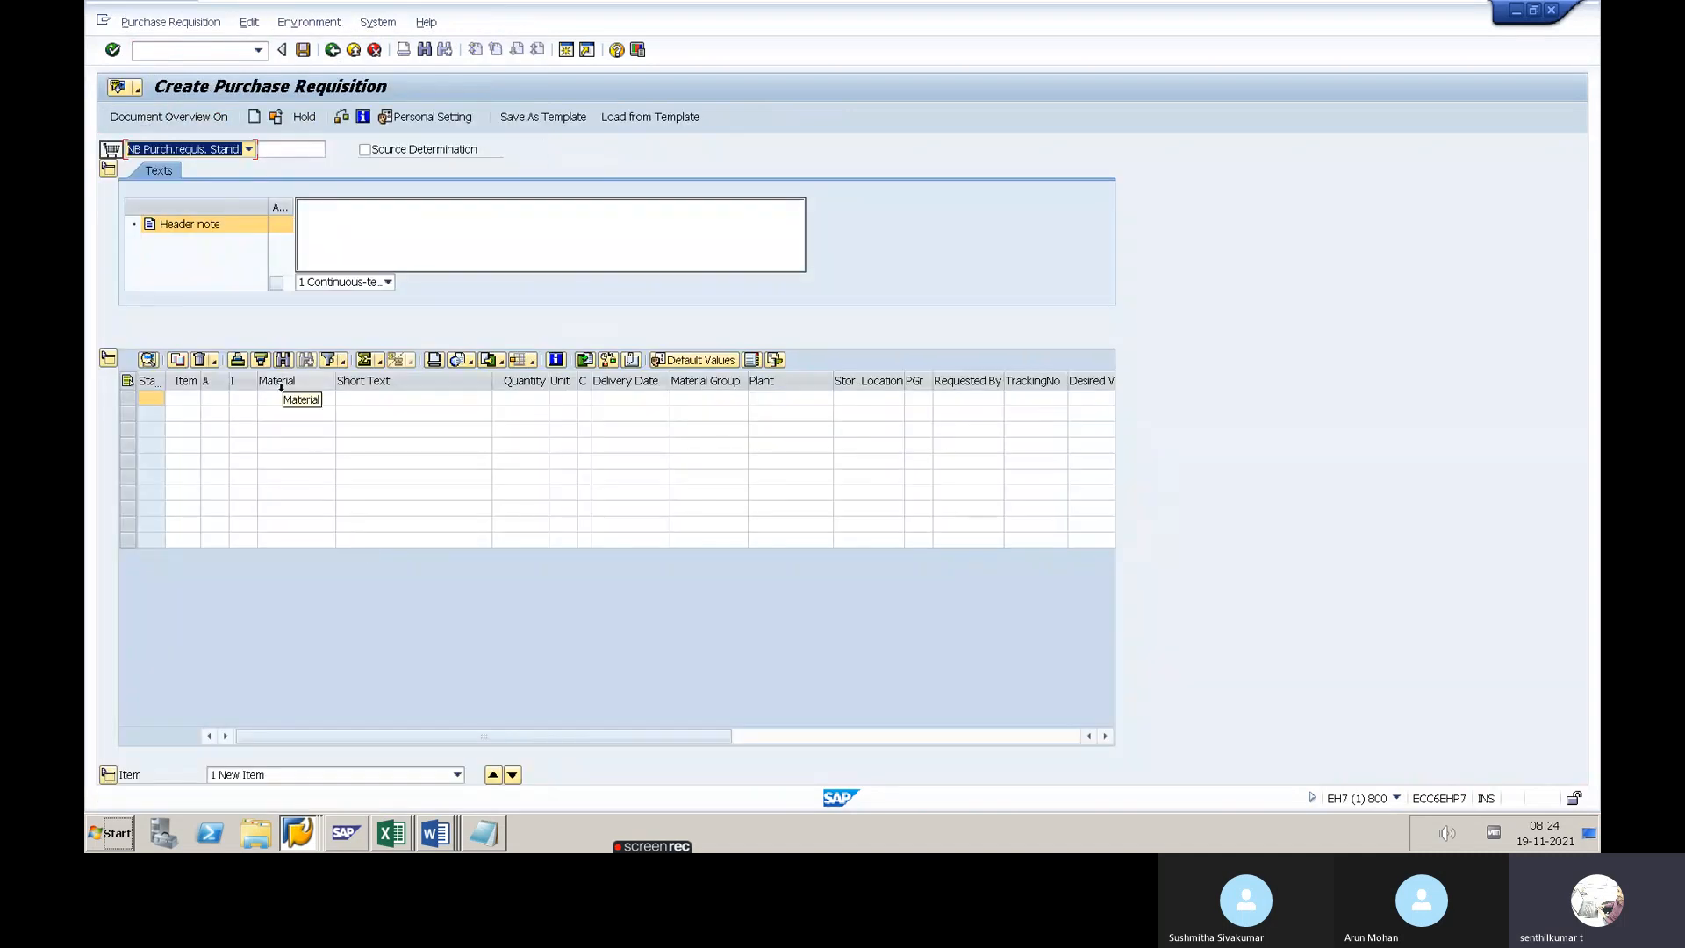
In another session, list the materials of plant 5555 with transaction MM60, leaving the material selection empty
left_click(305, 412)
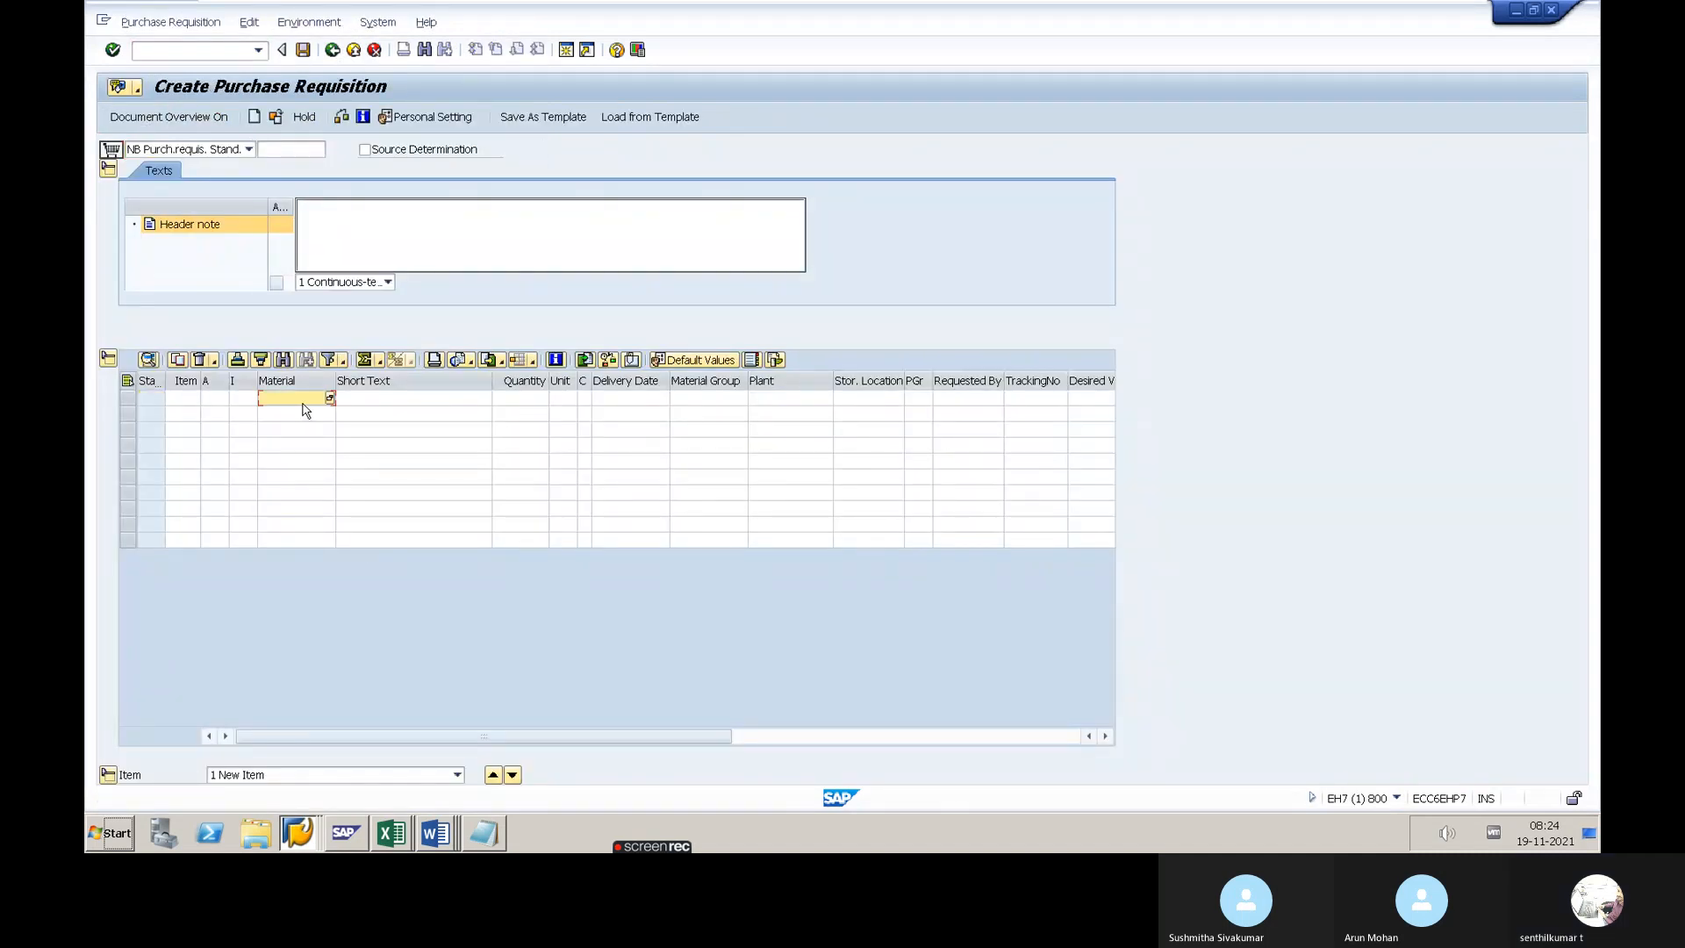
key("alt+Tab")
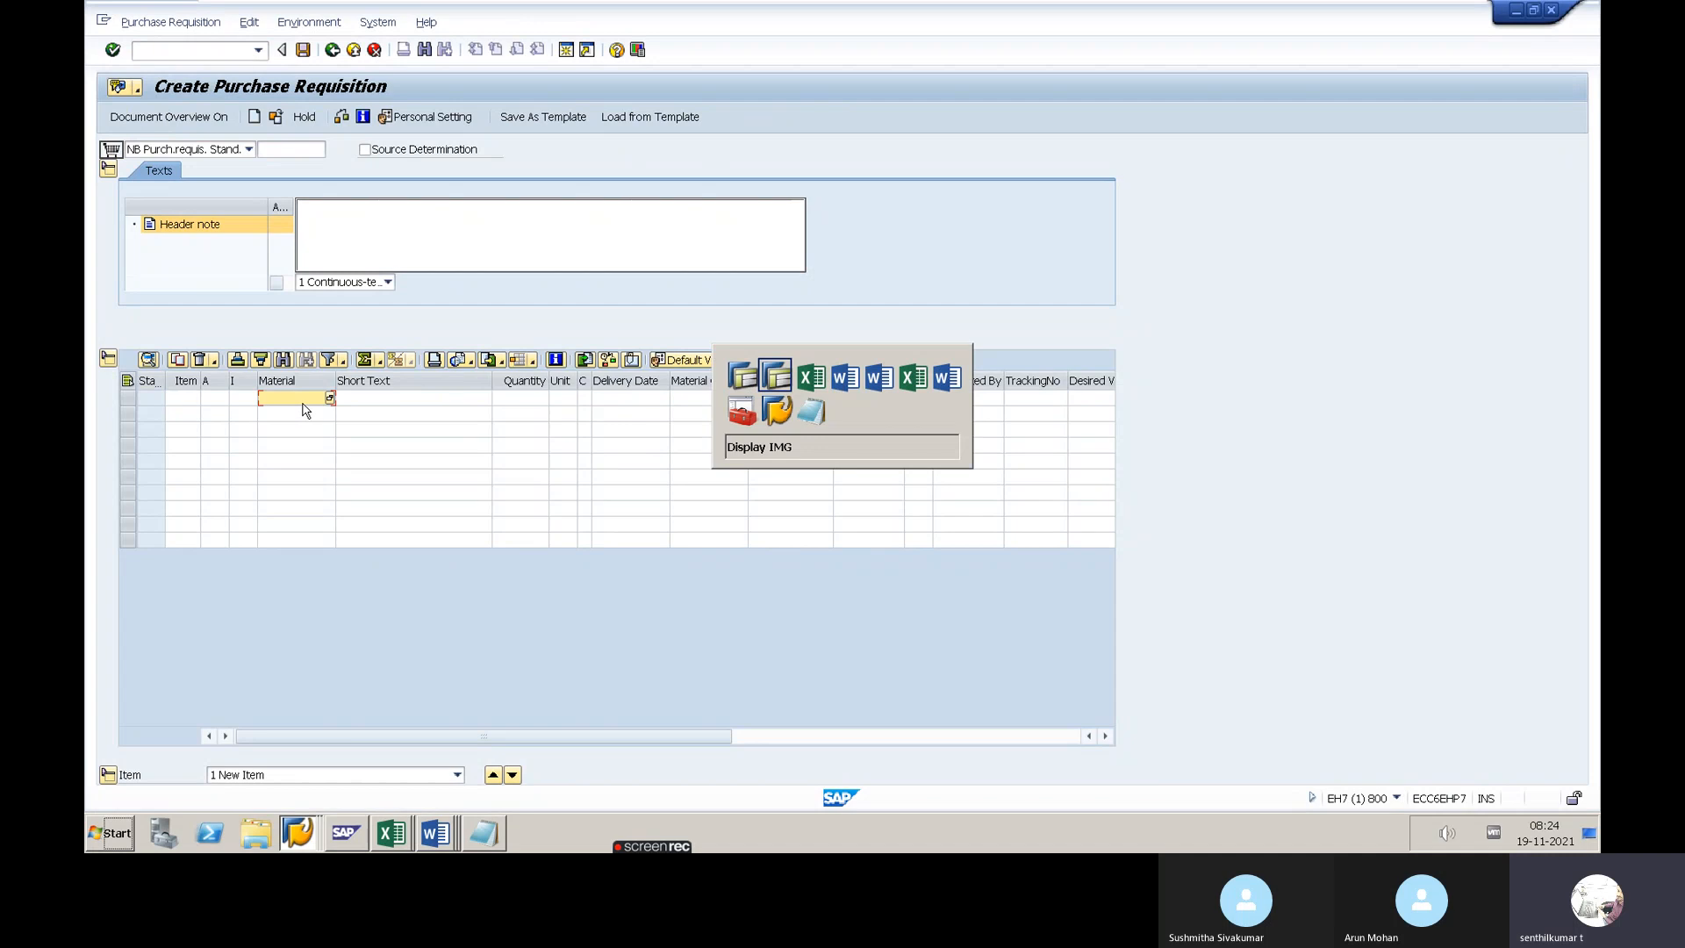
key("alt+shift+Tab")
key("F3")
type("MM60")
key("Return")
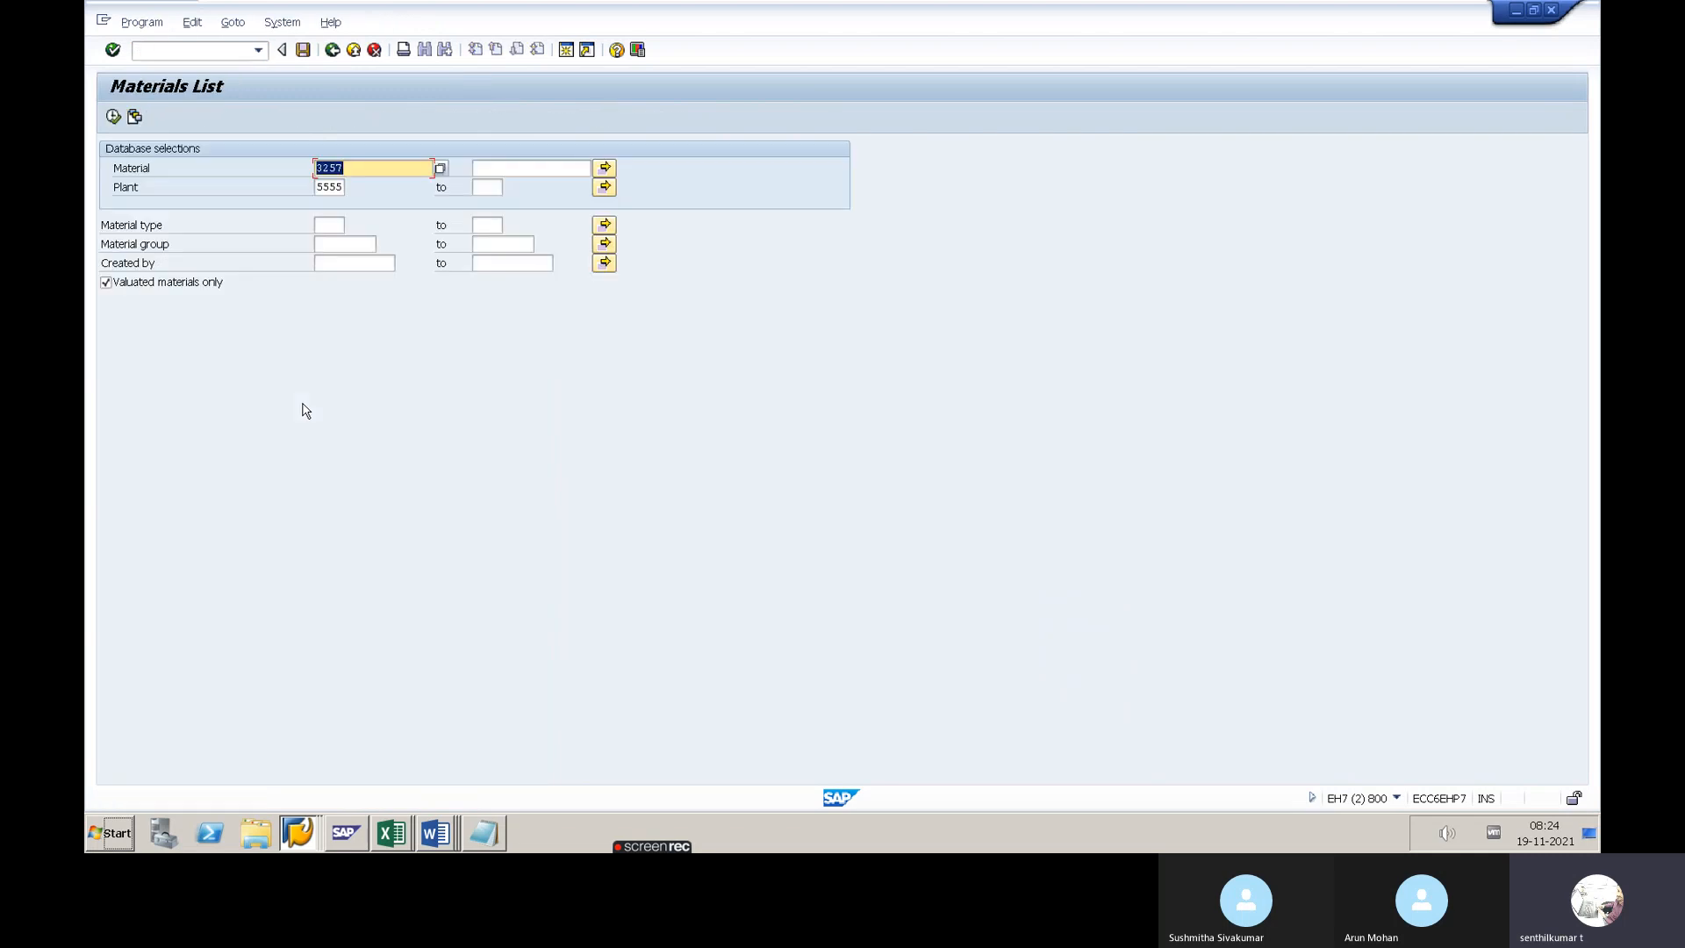
key("BackSpace")
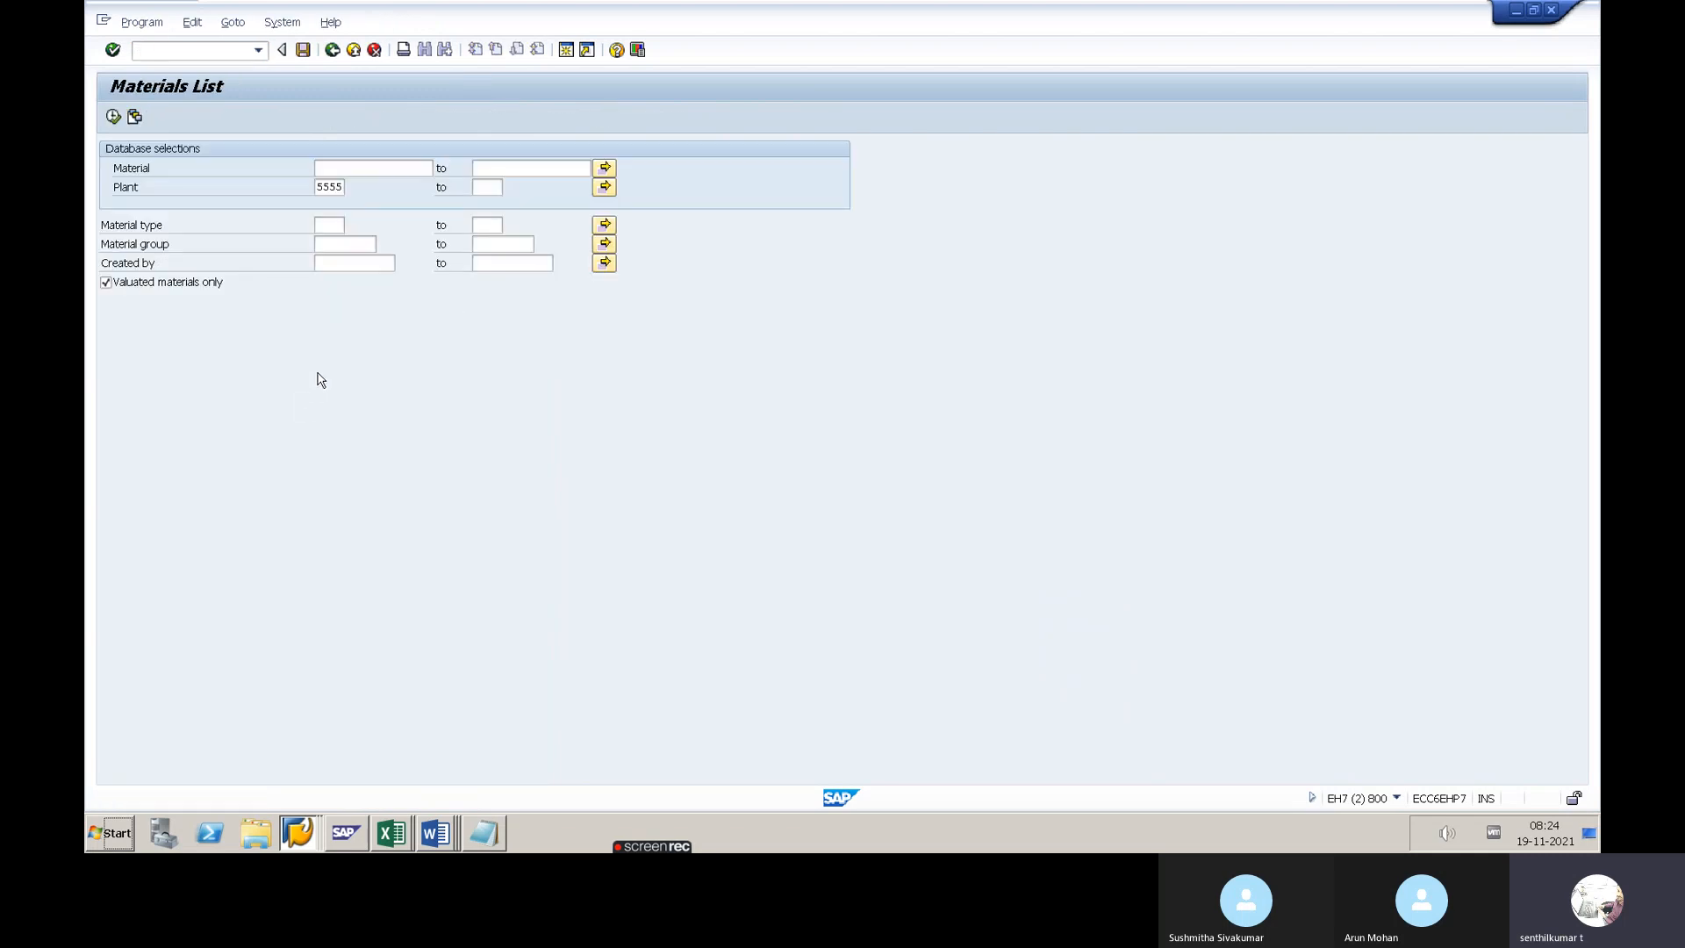
key("F8")
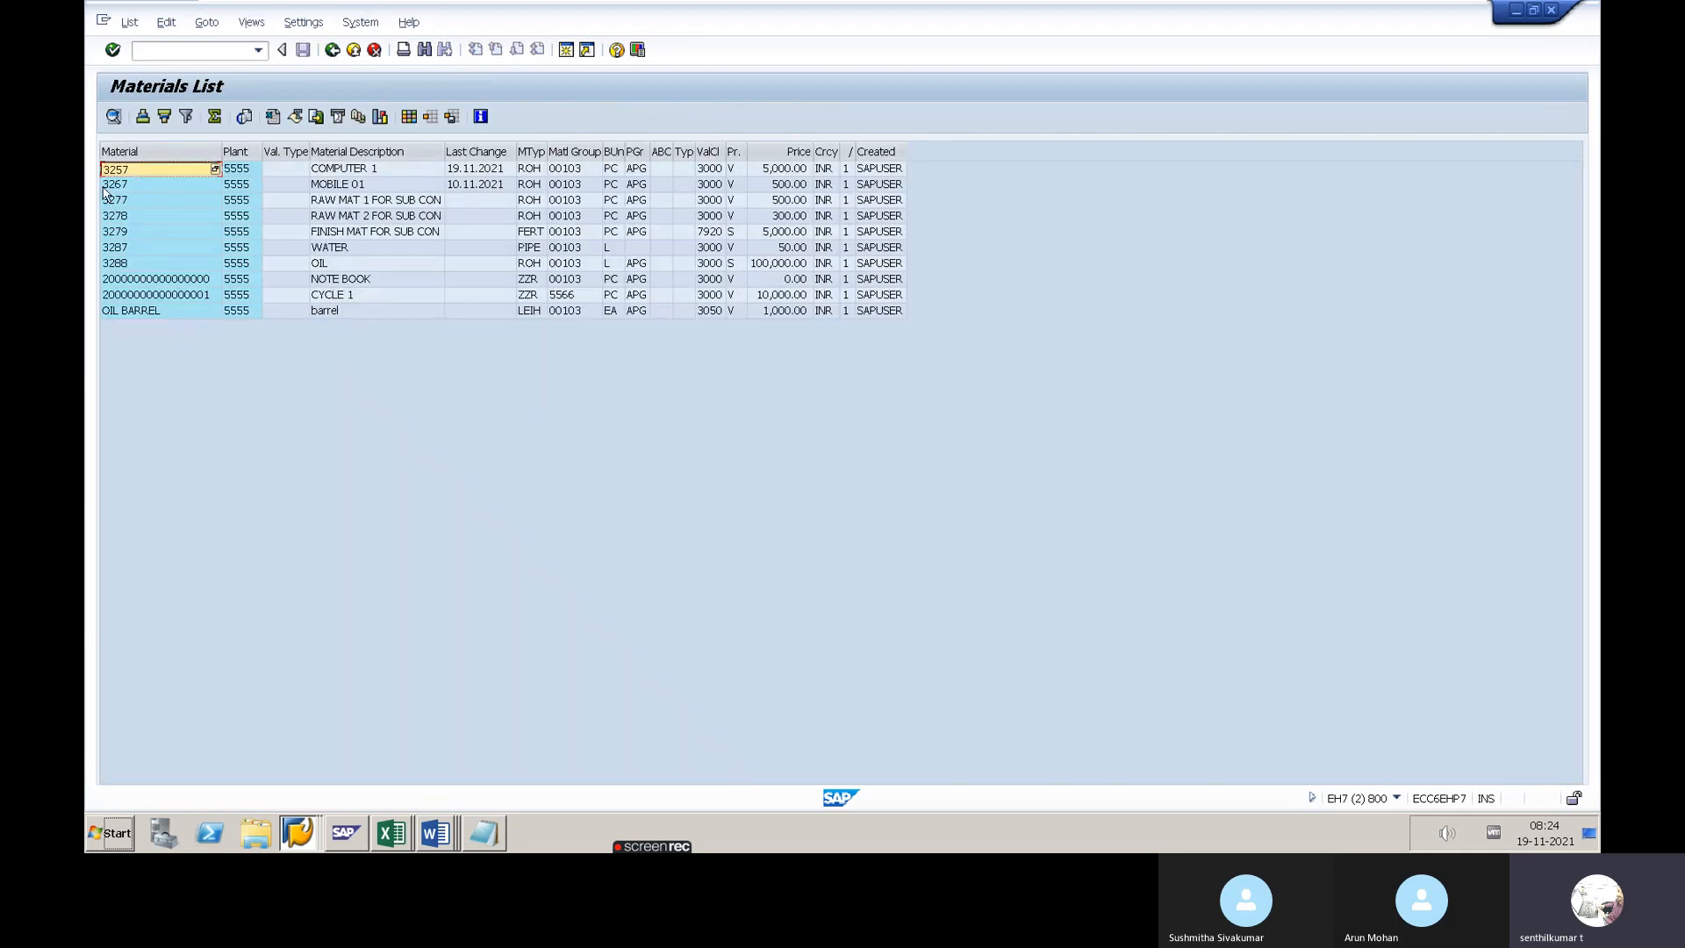
Return to the new purchase requisition and enter material 3257 in its first item
key("alt+Tab")
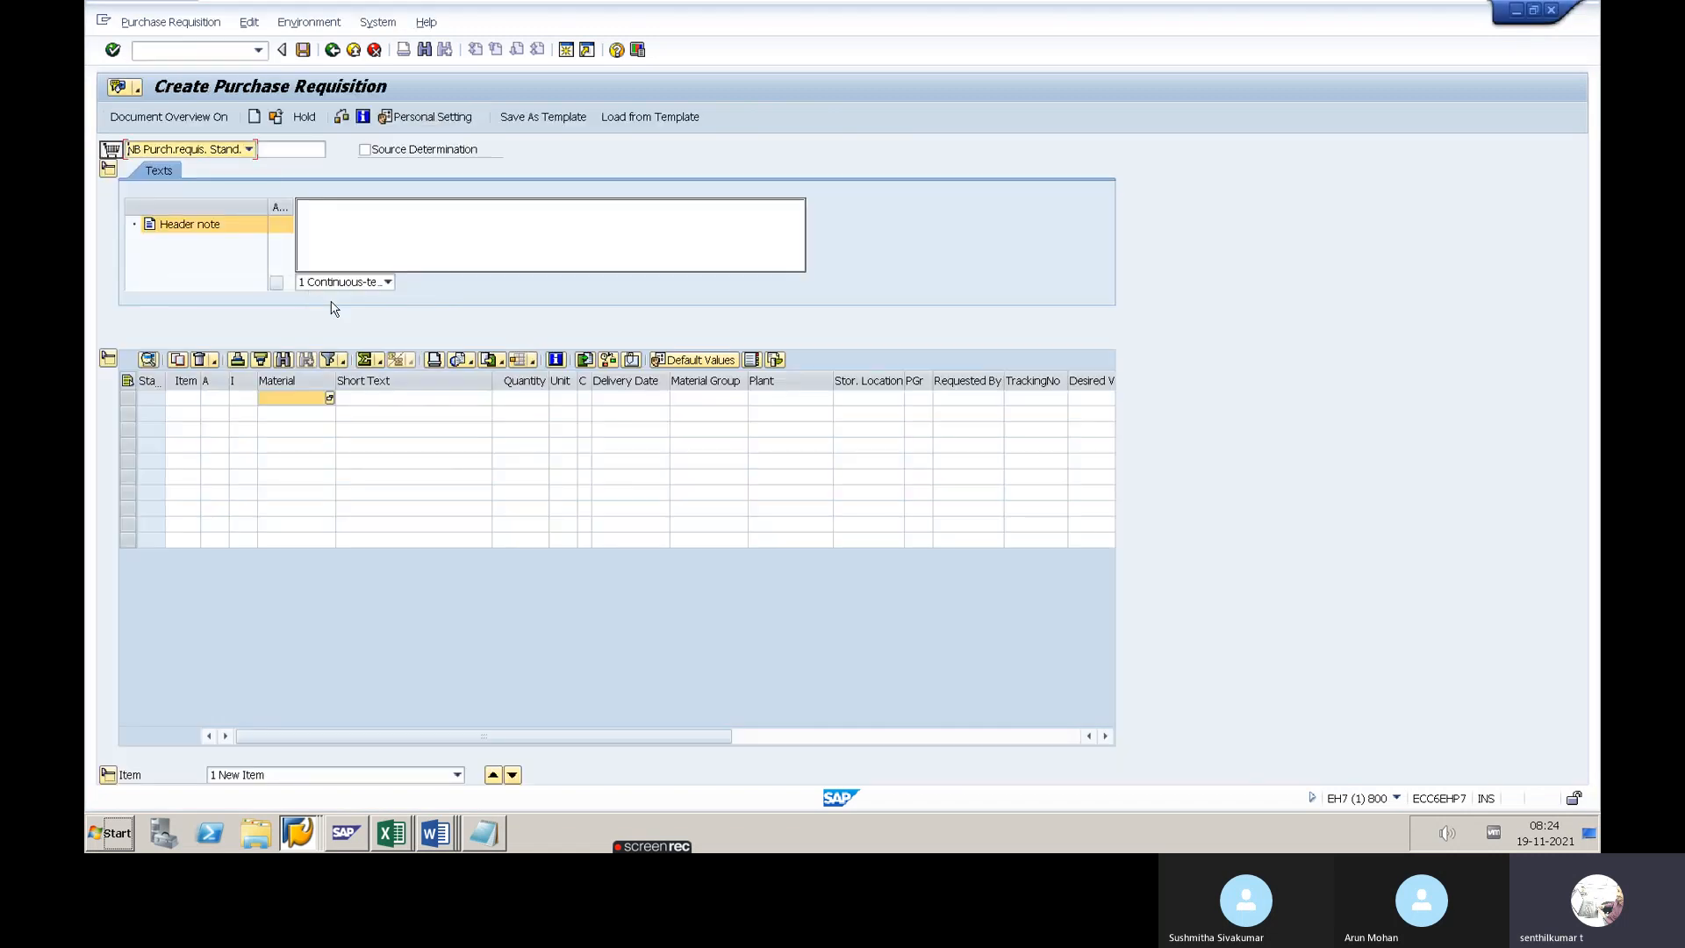
left_click(297, 401)
type("3257")
key("Tab")
key("Tab")
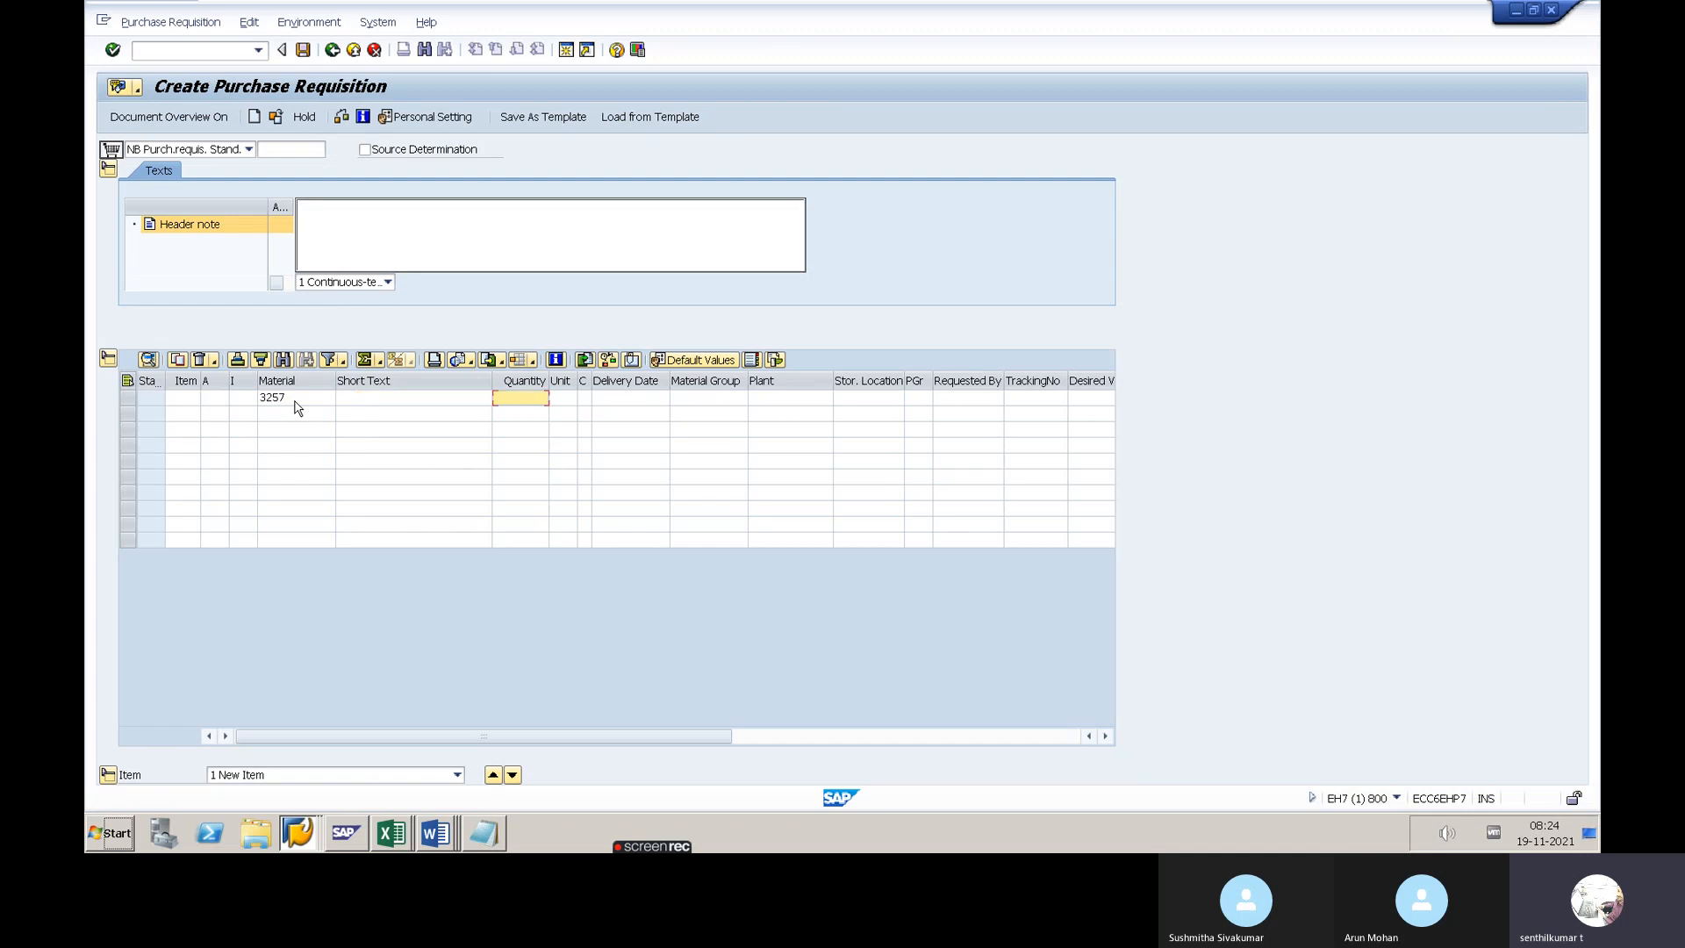
Check the material's price in the materials list, set the first item's quantity to 5 and plant to 5555, and accept it
key("alt+Tab")
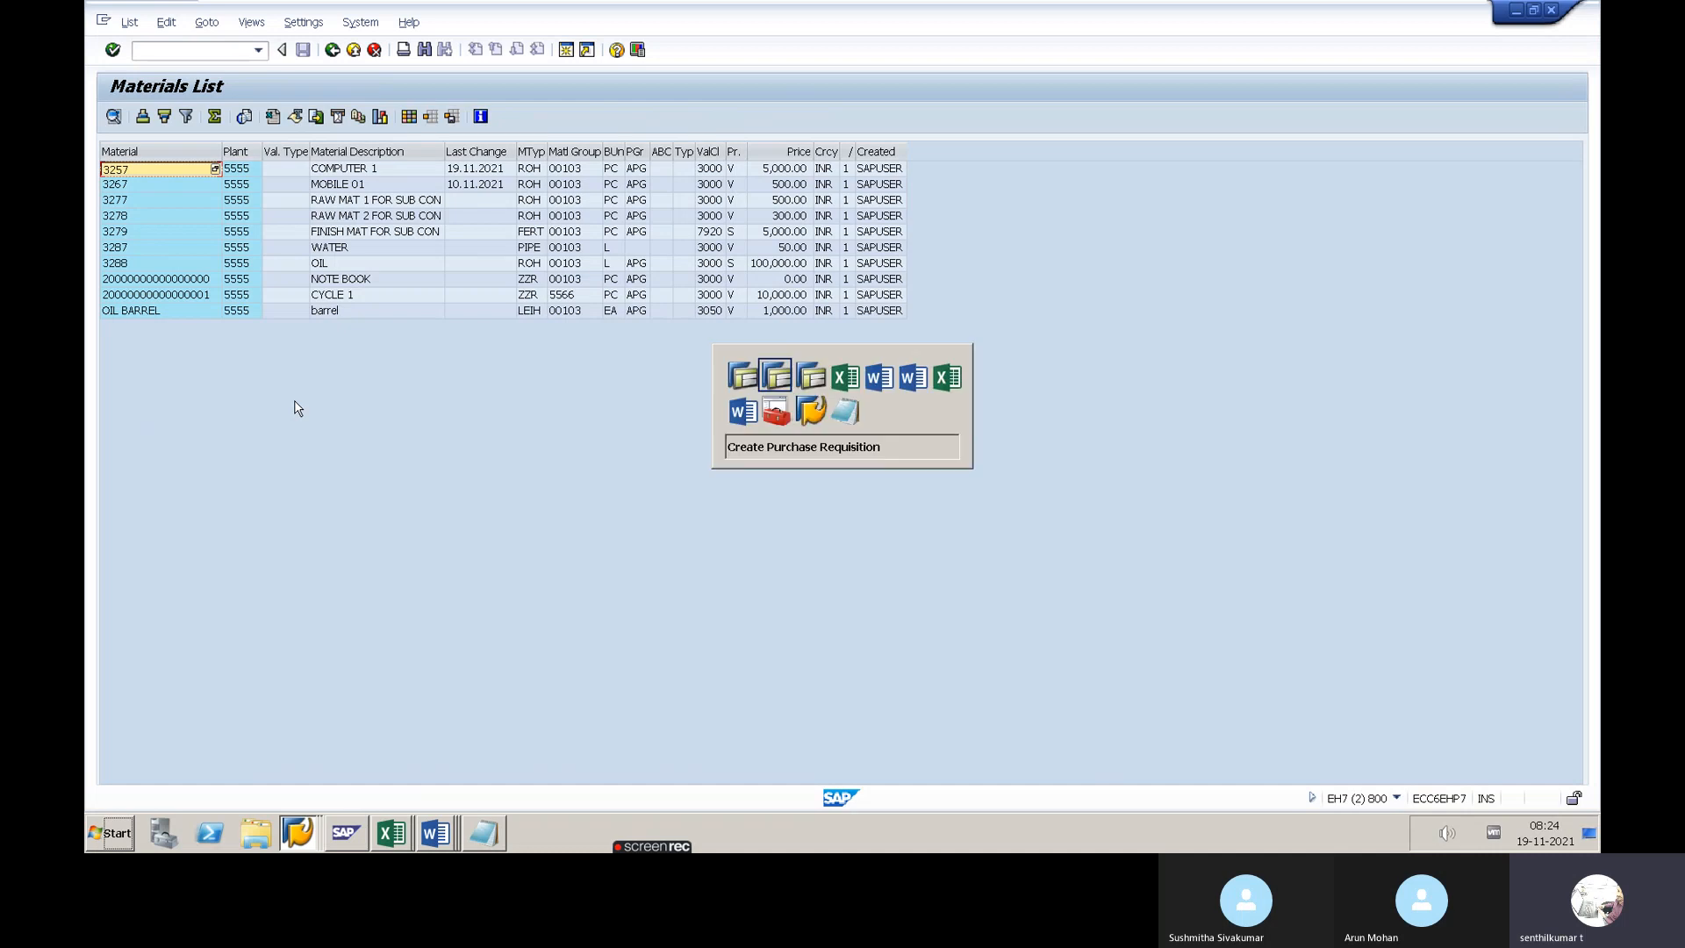
key("alt+Tab")
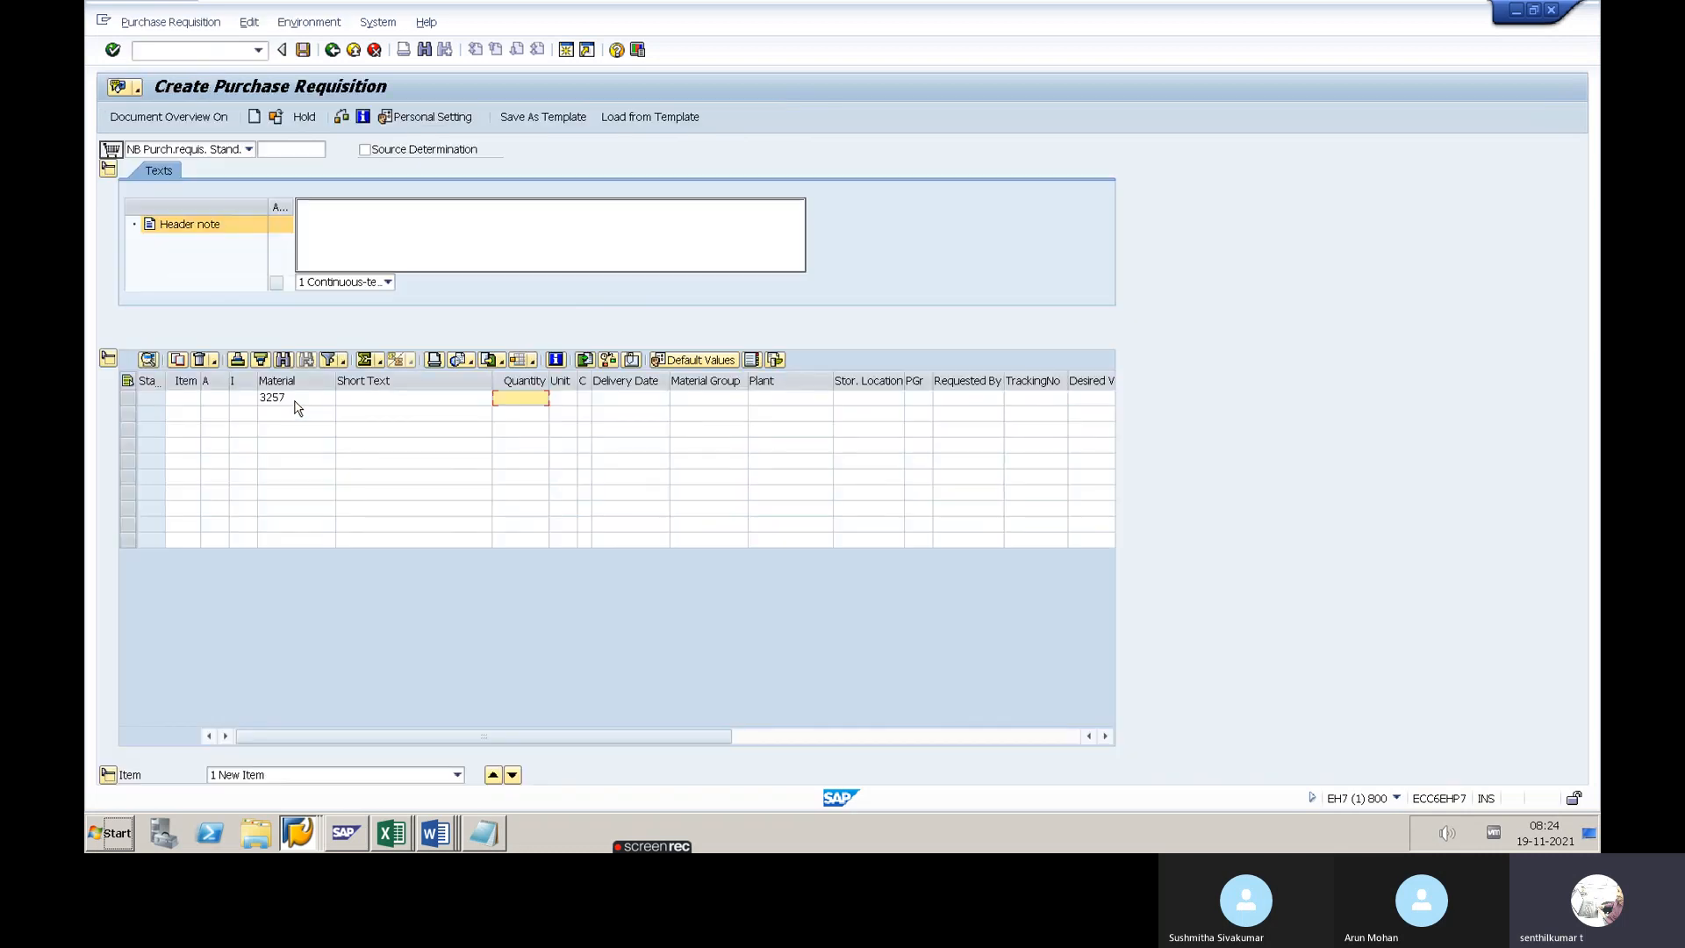
type("5")
key("Tab")
key("Tab")
key("Tab")
key("Tab")
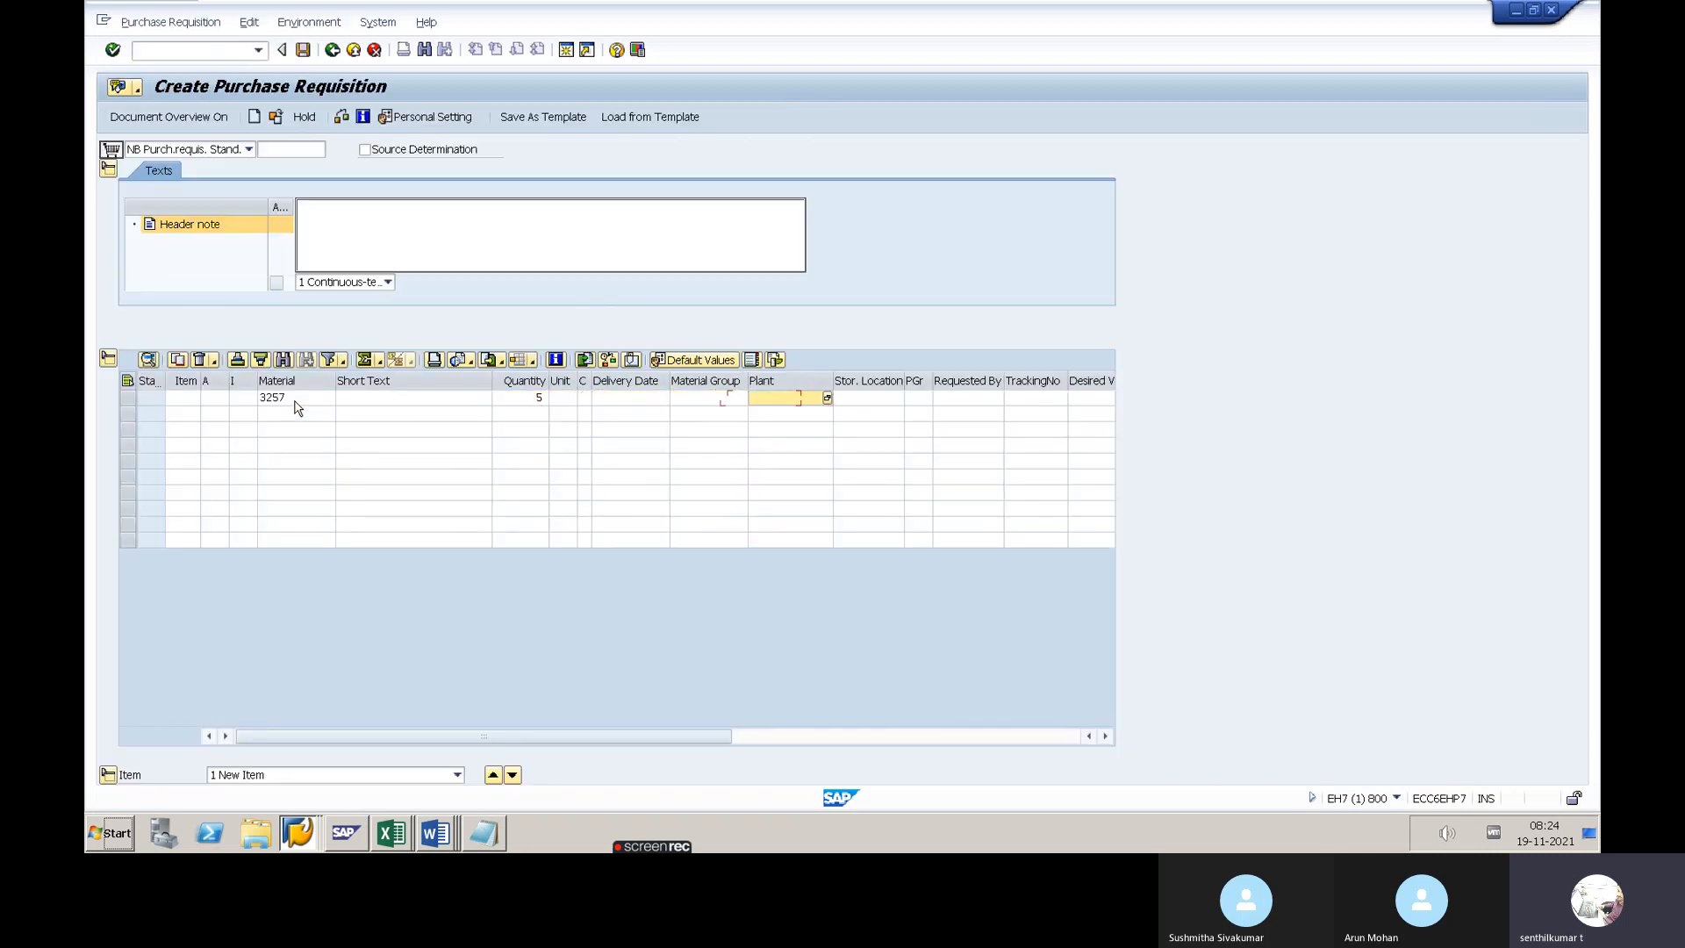
type("5555")
key("Return")
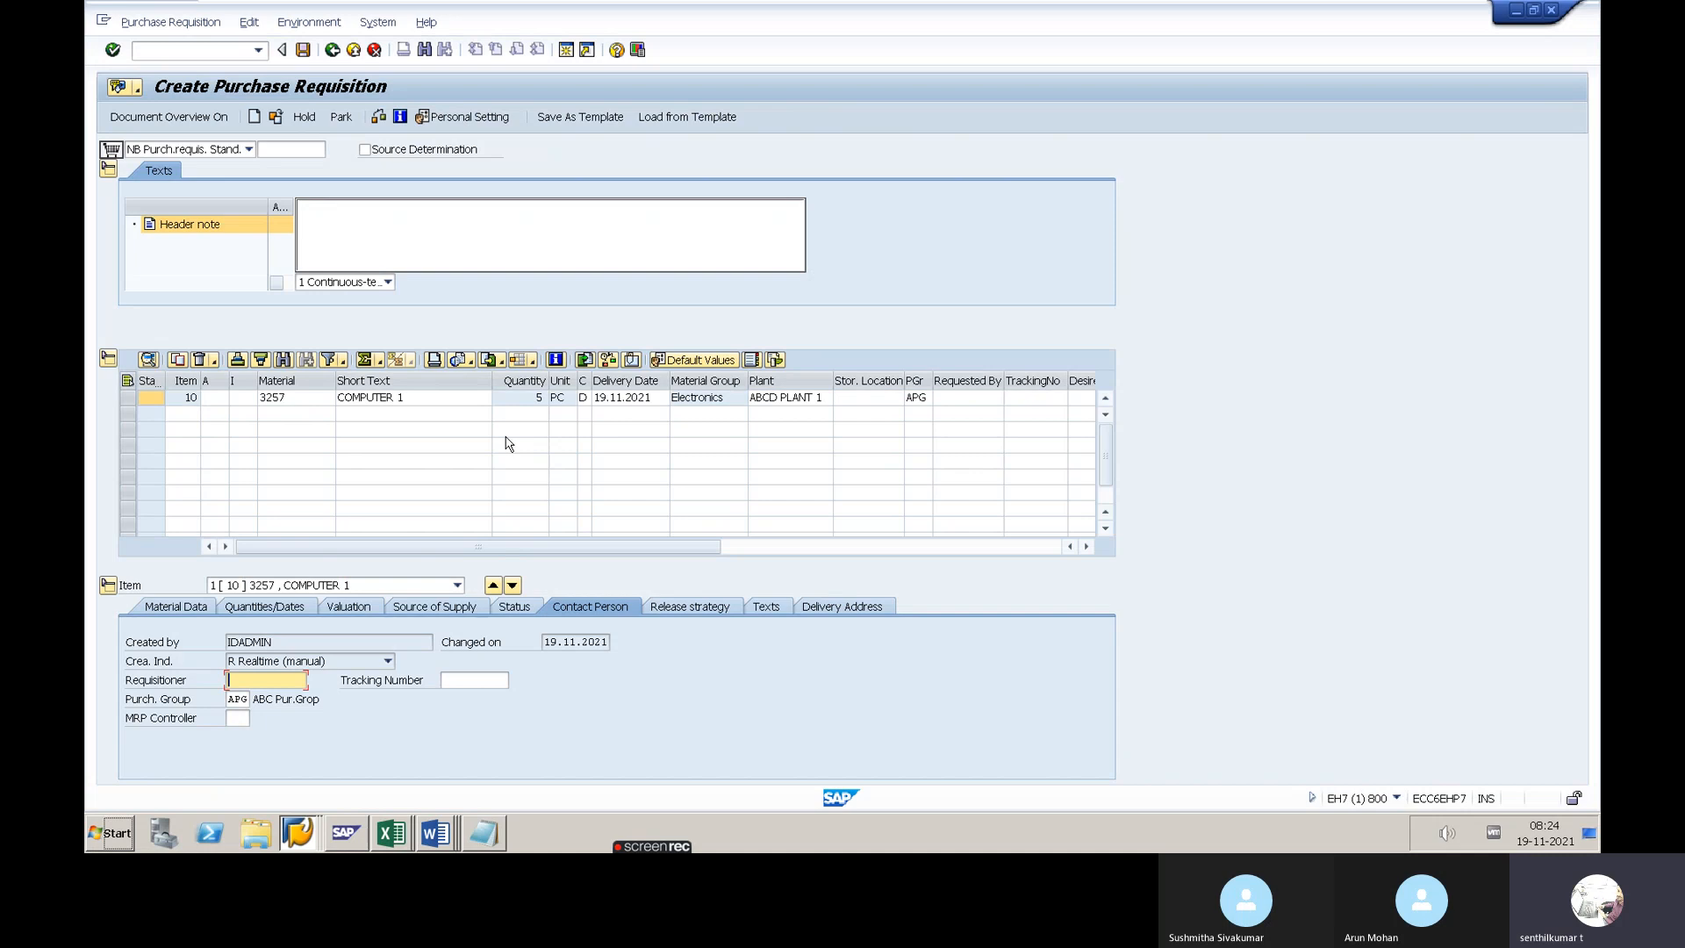
Compare the first item's total value with its assigned release strategy and release codes
left_click(669, 614)
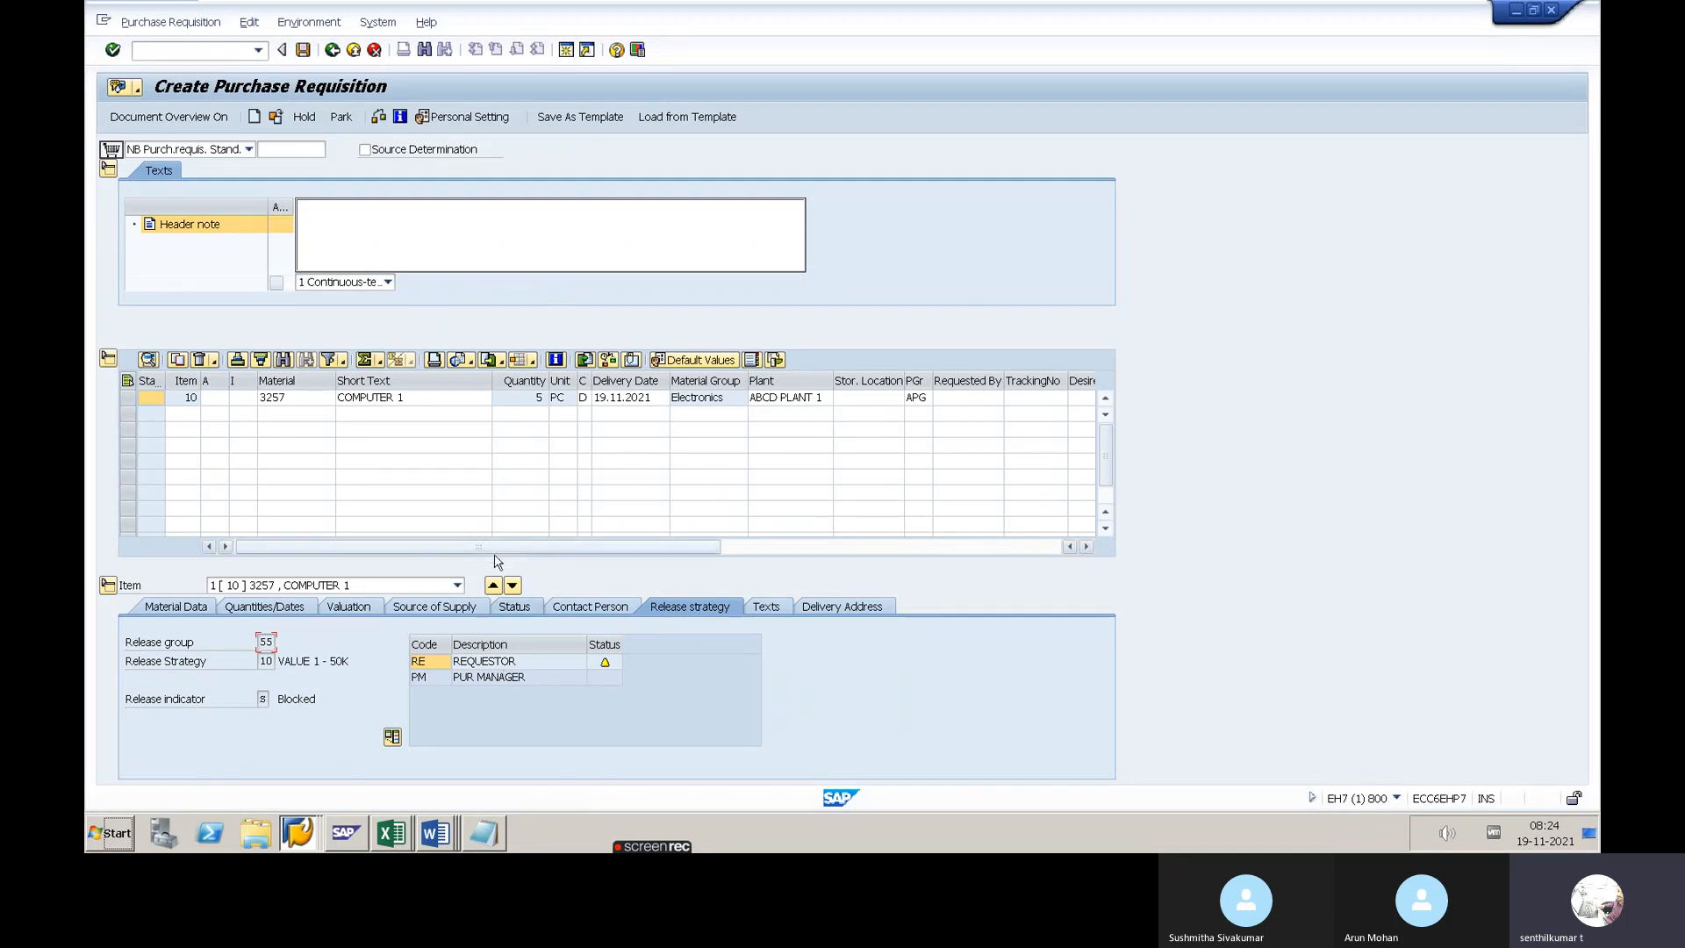
left_click(356, 612)
left_click_drag(629, 643, 577, 645)
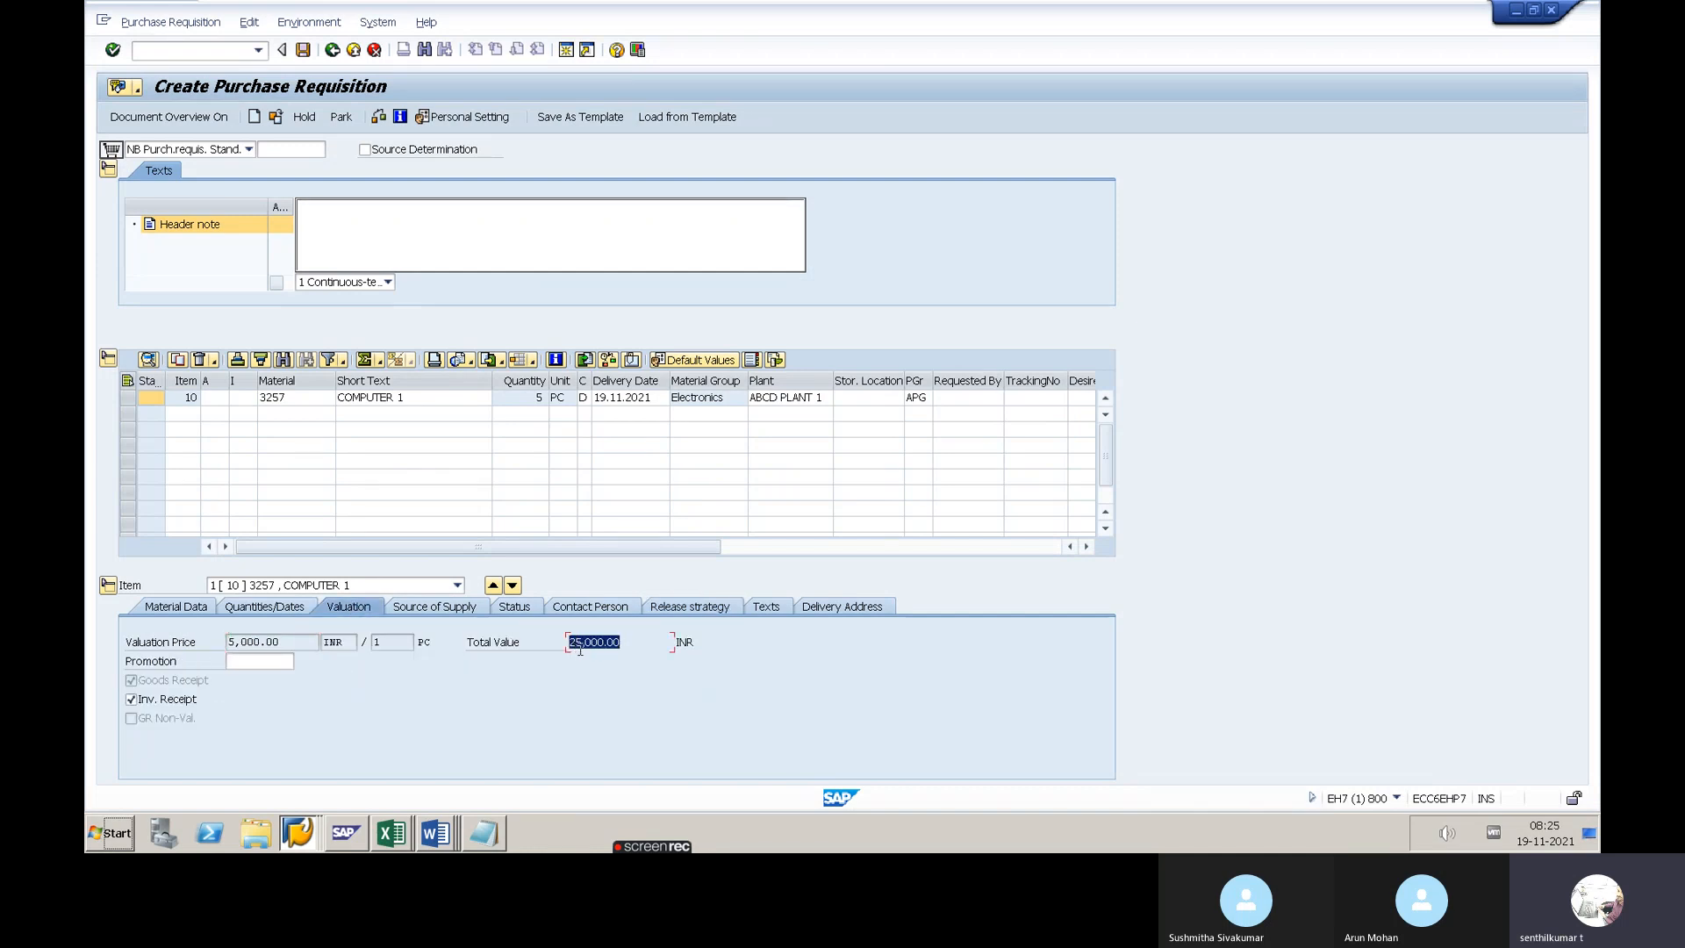
left_click(582, 646)
left_click(677, 611)
mouse_move(608, 666)
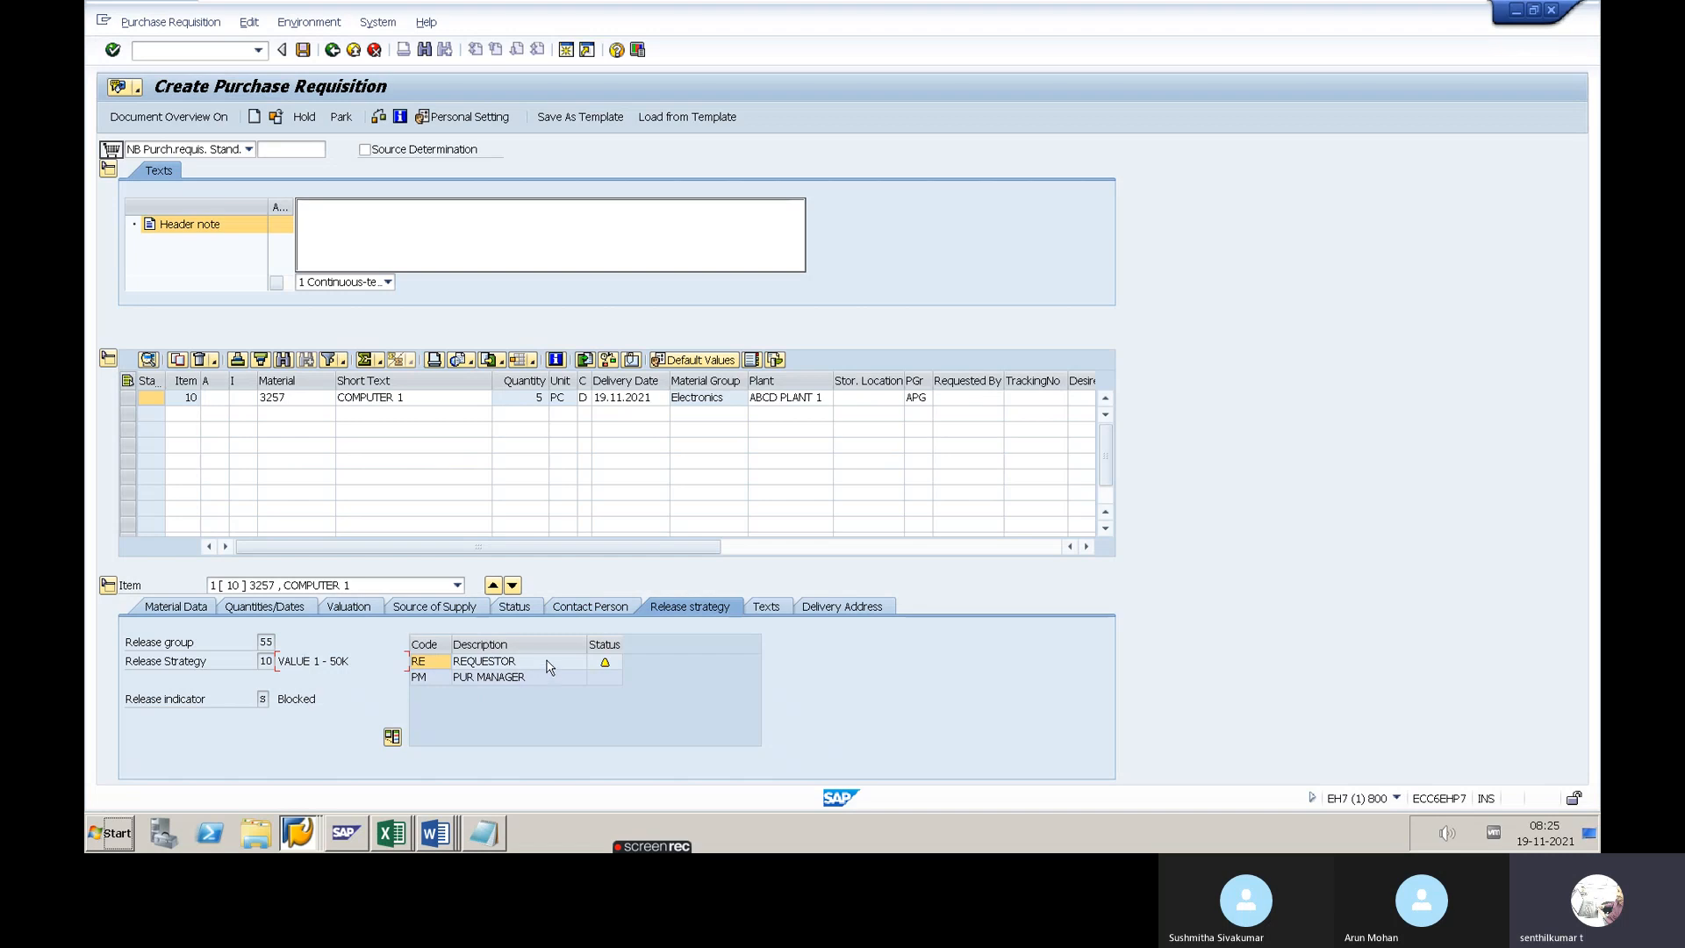
left_click(348, 607)
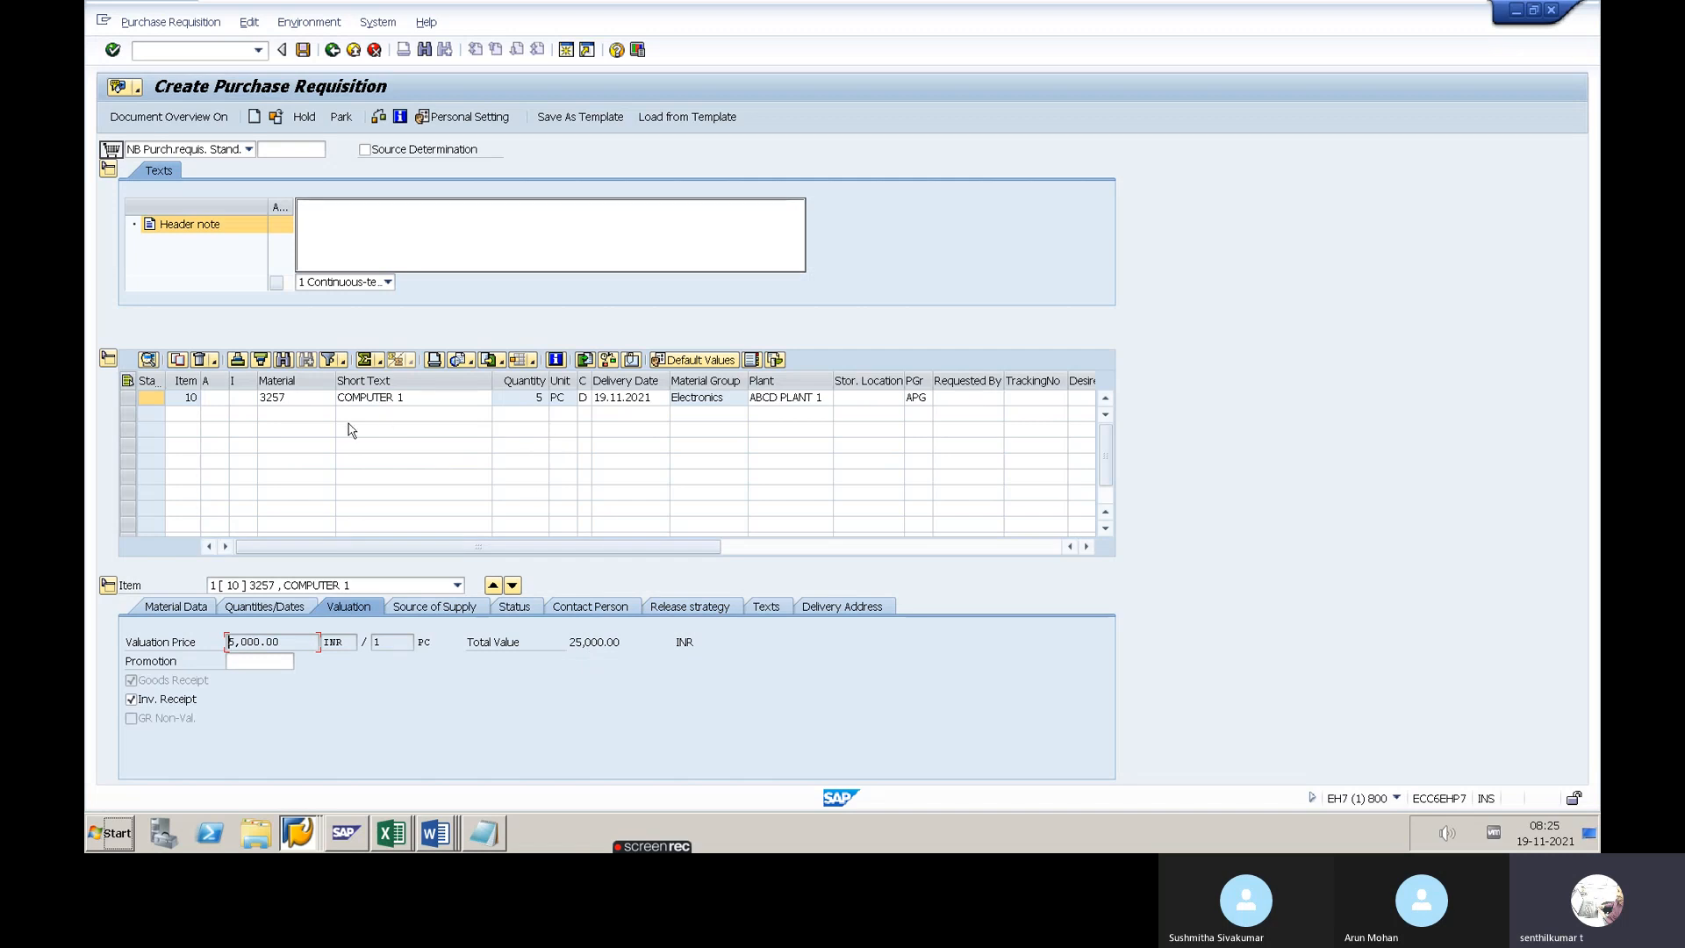
Add a second requisition item for material 3257 with quantity 15 and plant 5555
left_click(321, 416)
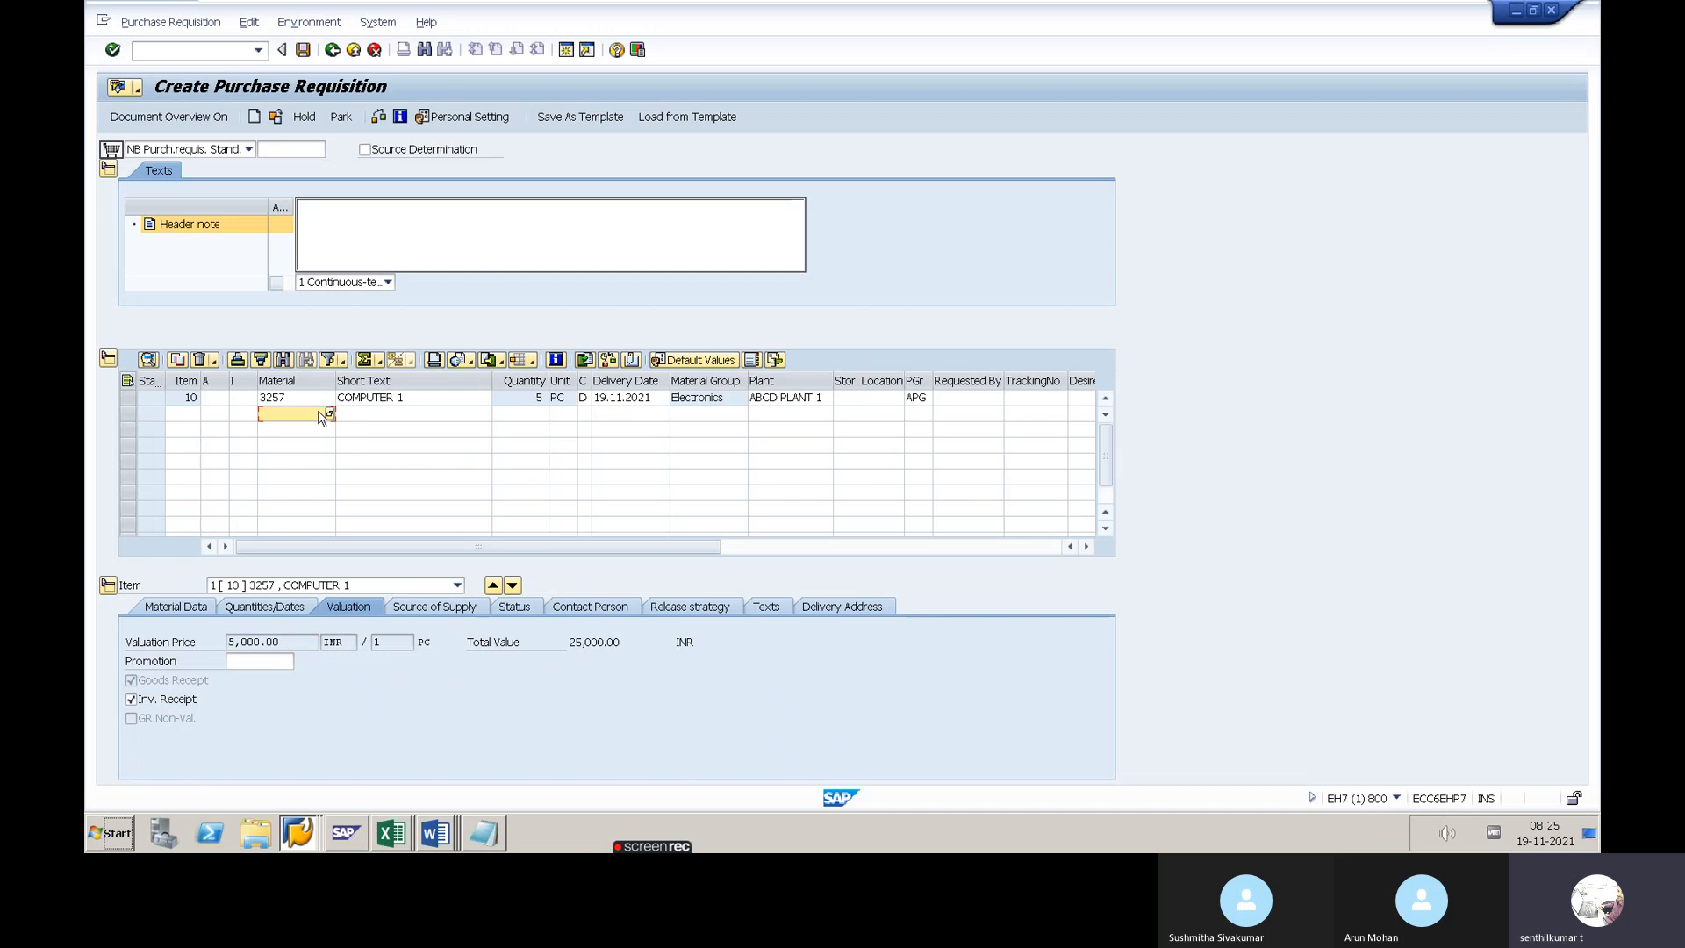
type("3257")
key("Tab")
key("Tab")
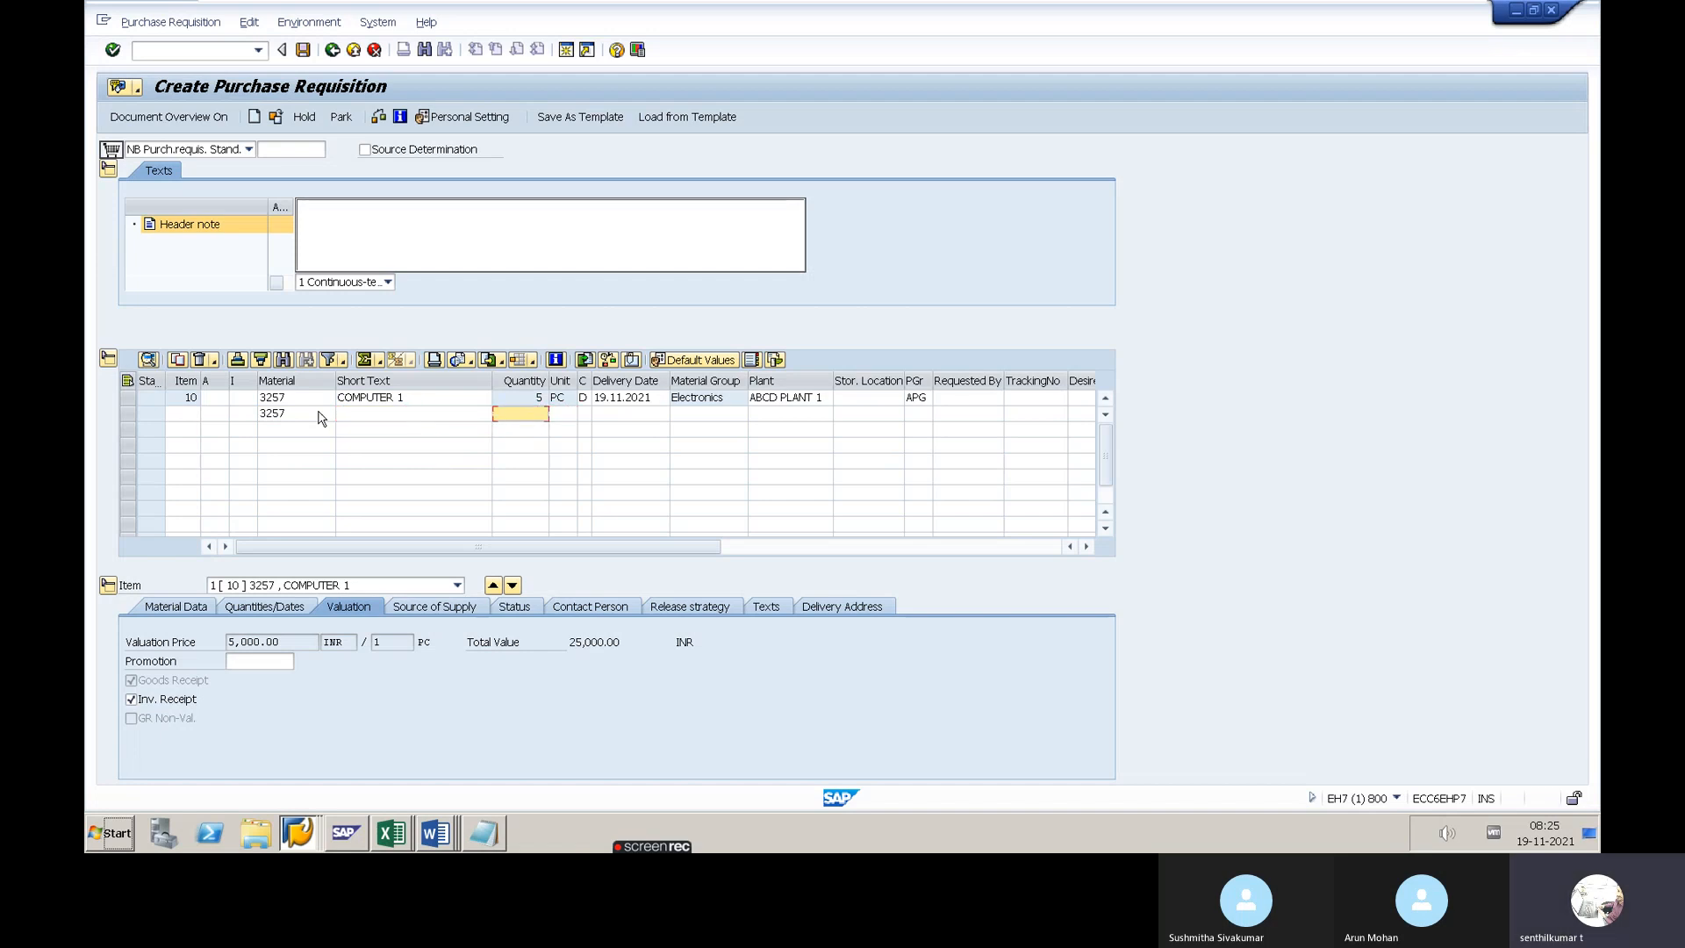
type("15")
key("Tab")
key("Tab")
key("Tab")
key("Tab")
key("Tab")
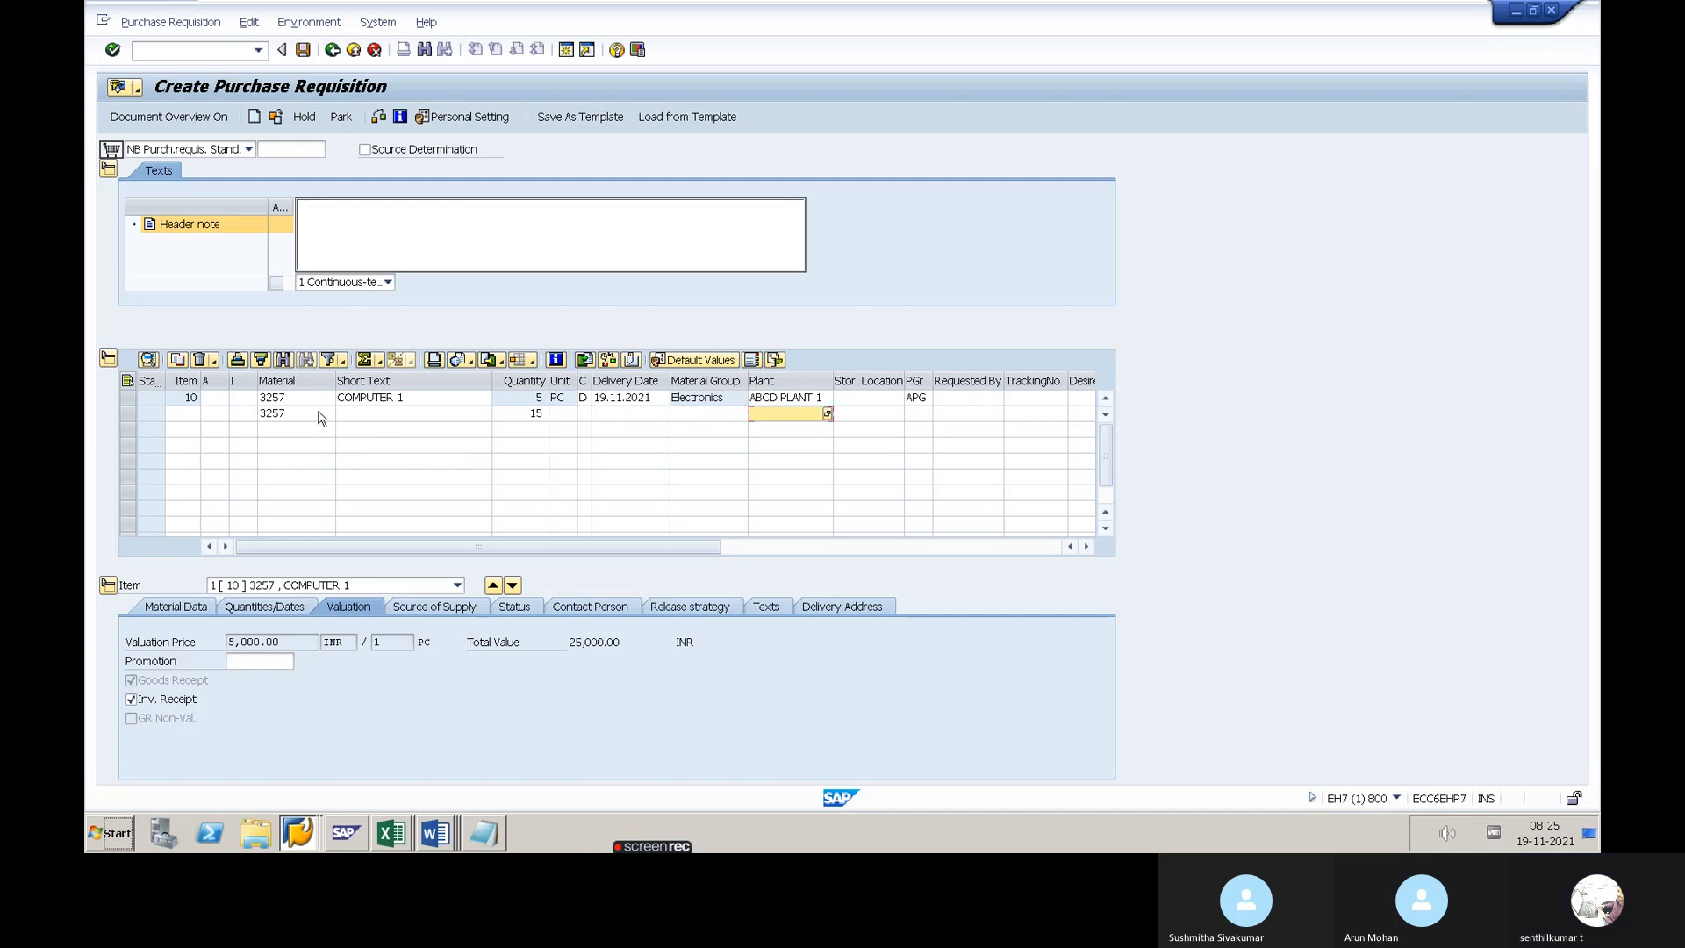
type("5555")
key("Return")
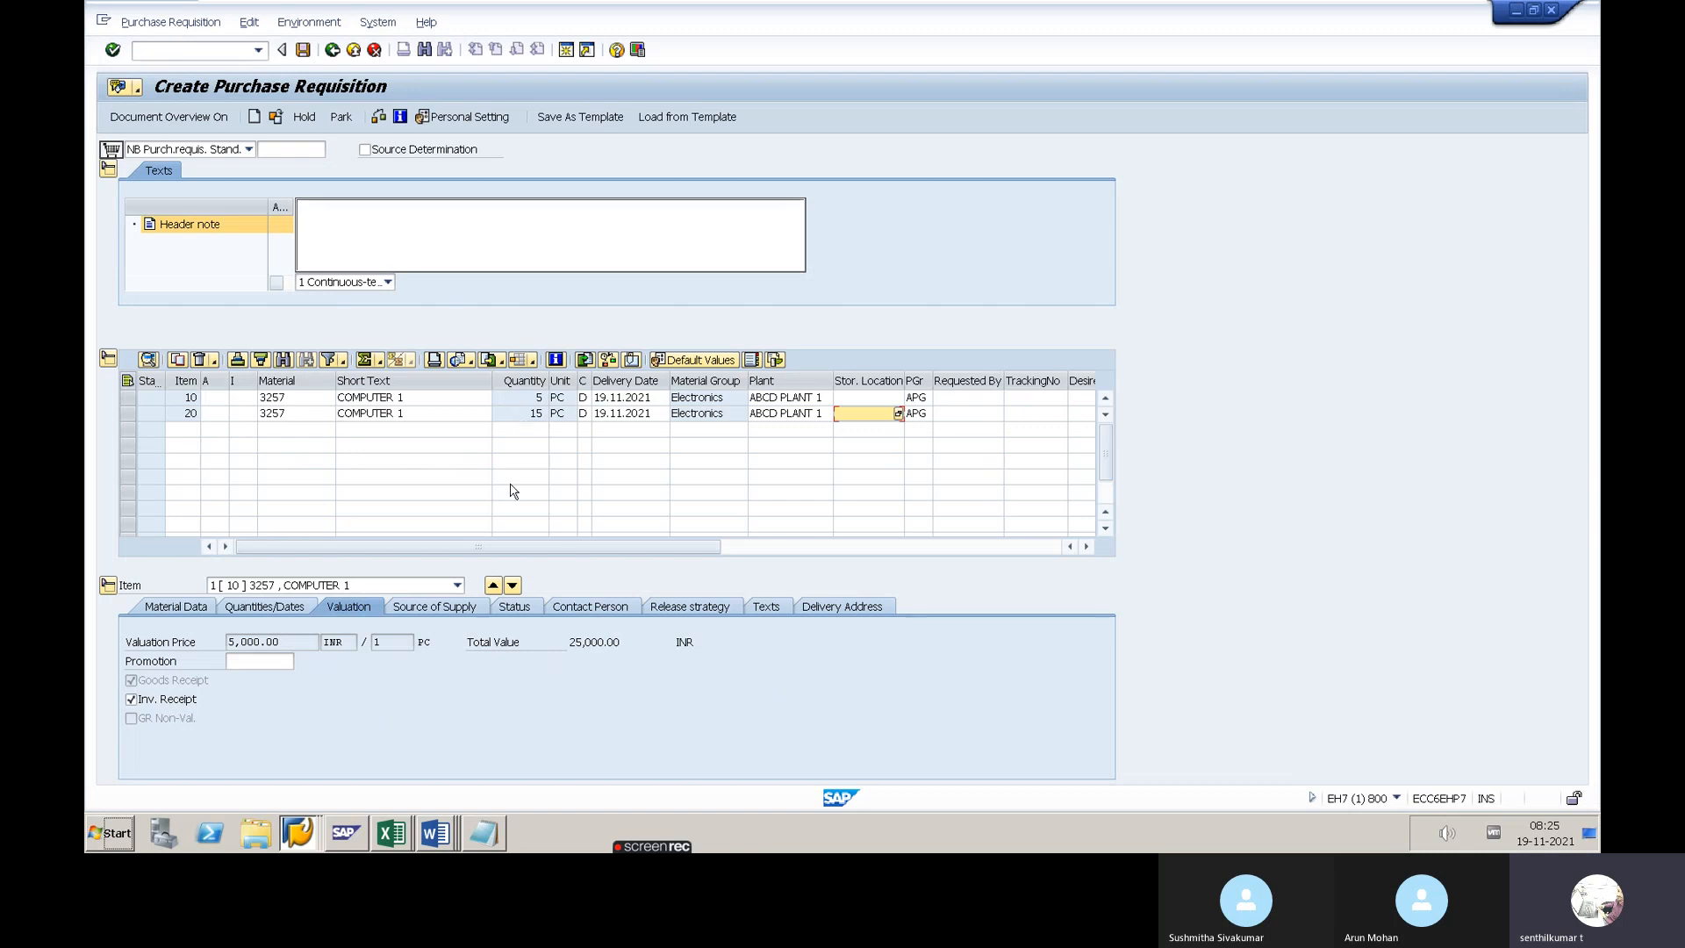
Check the total value of item 20 and examine its release strategy and release codes
left_click(375, 588)
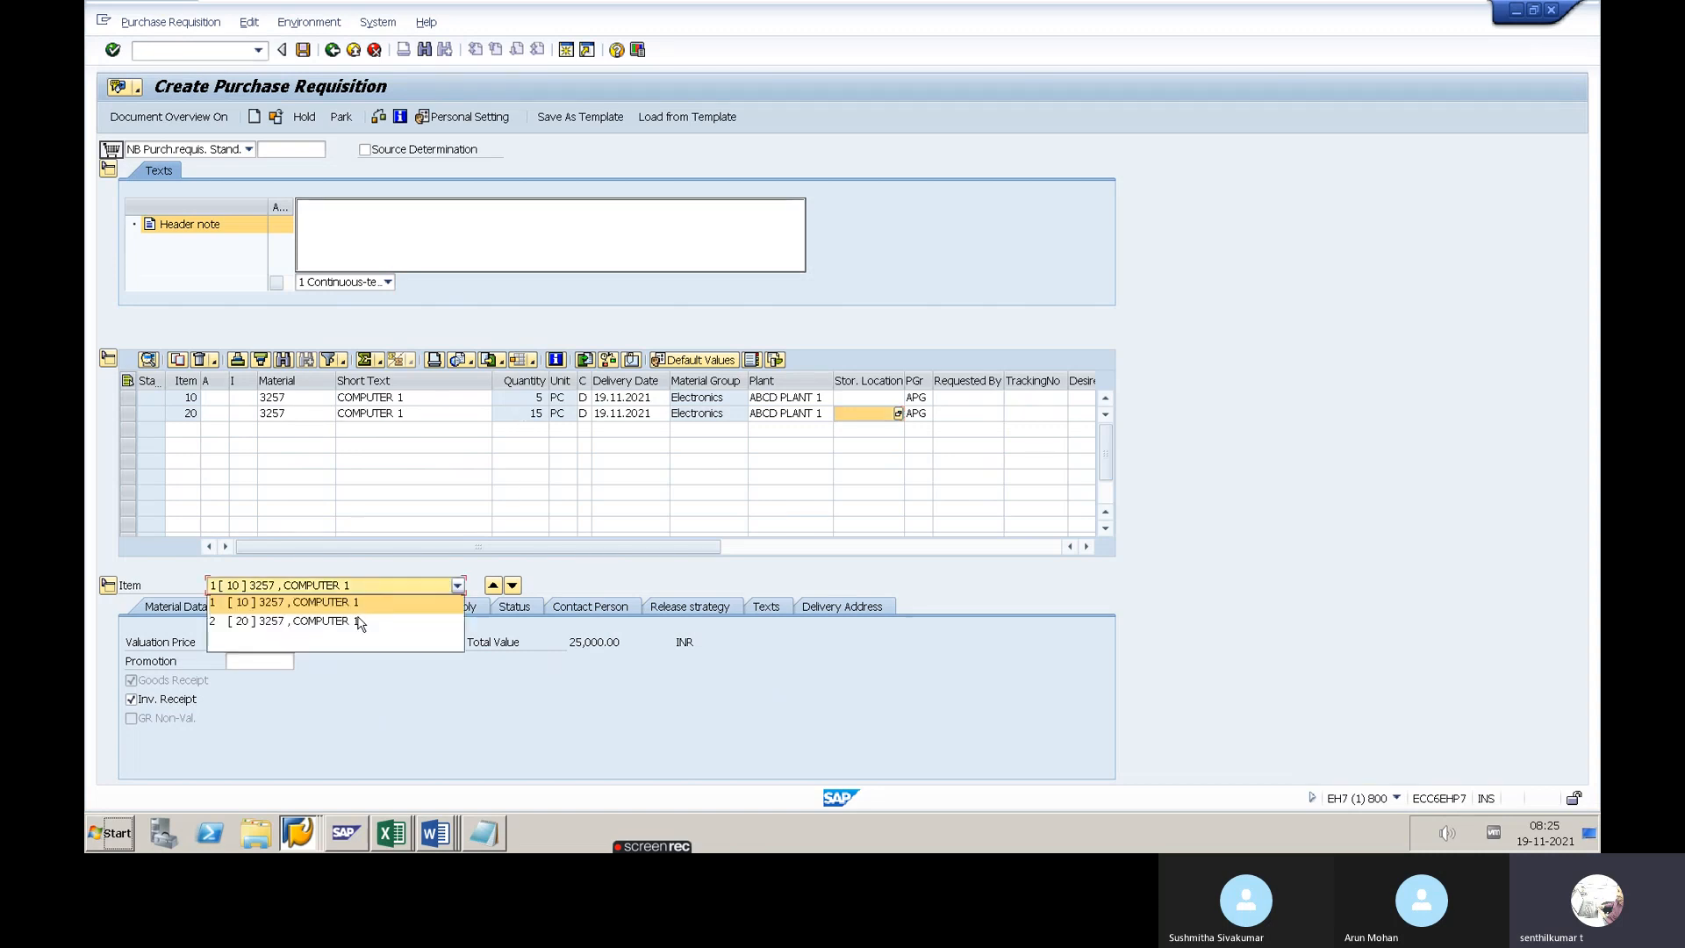
left_click(356, 622)
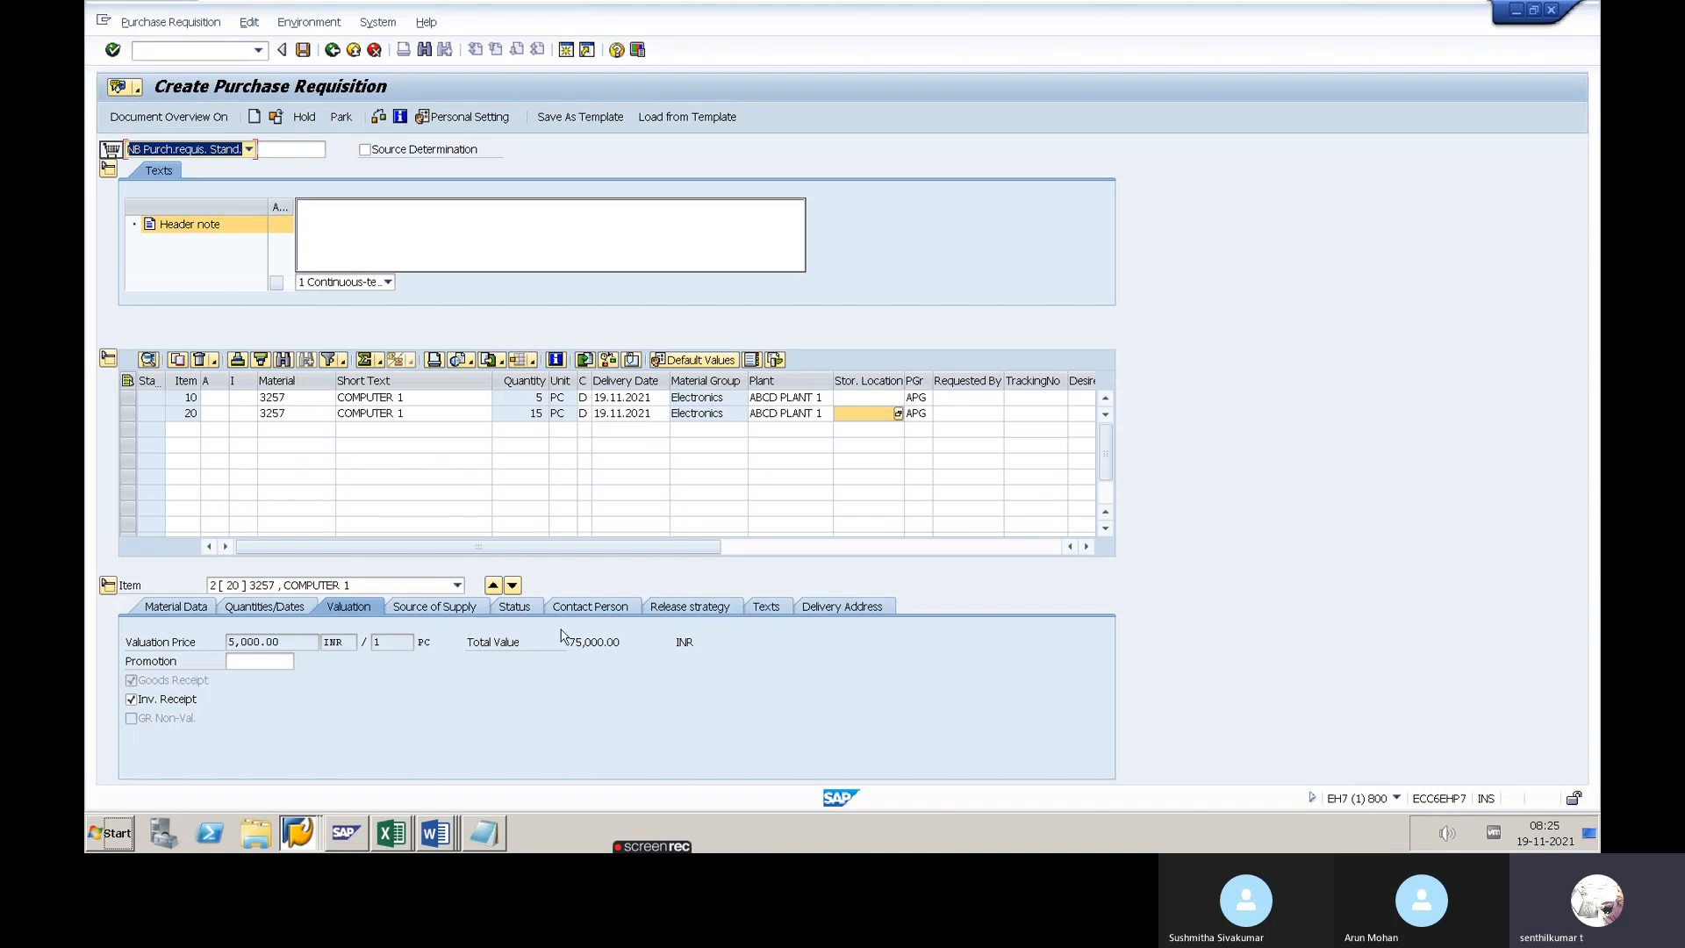
left_click_drag(573, 645, 604, 643)
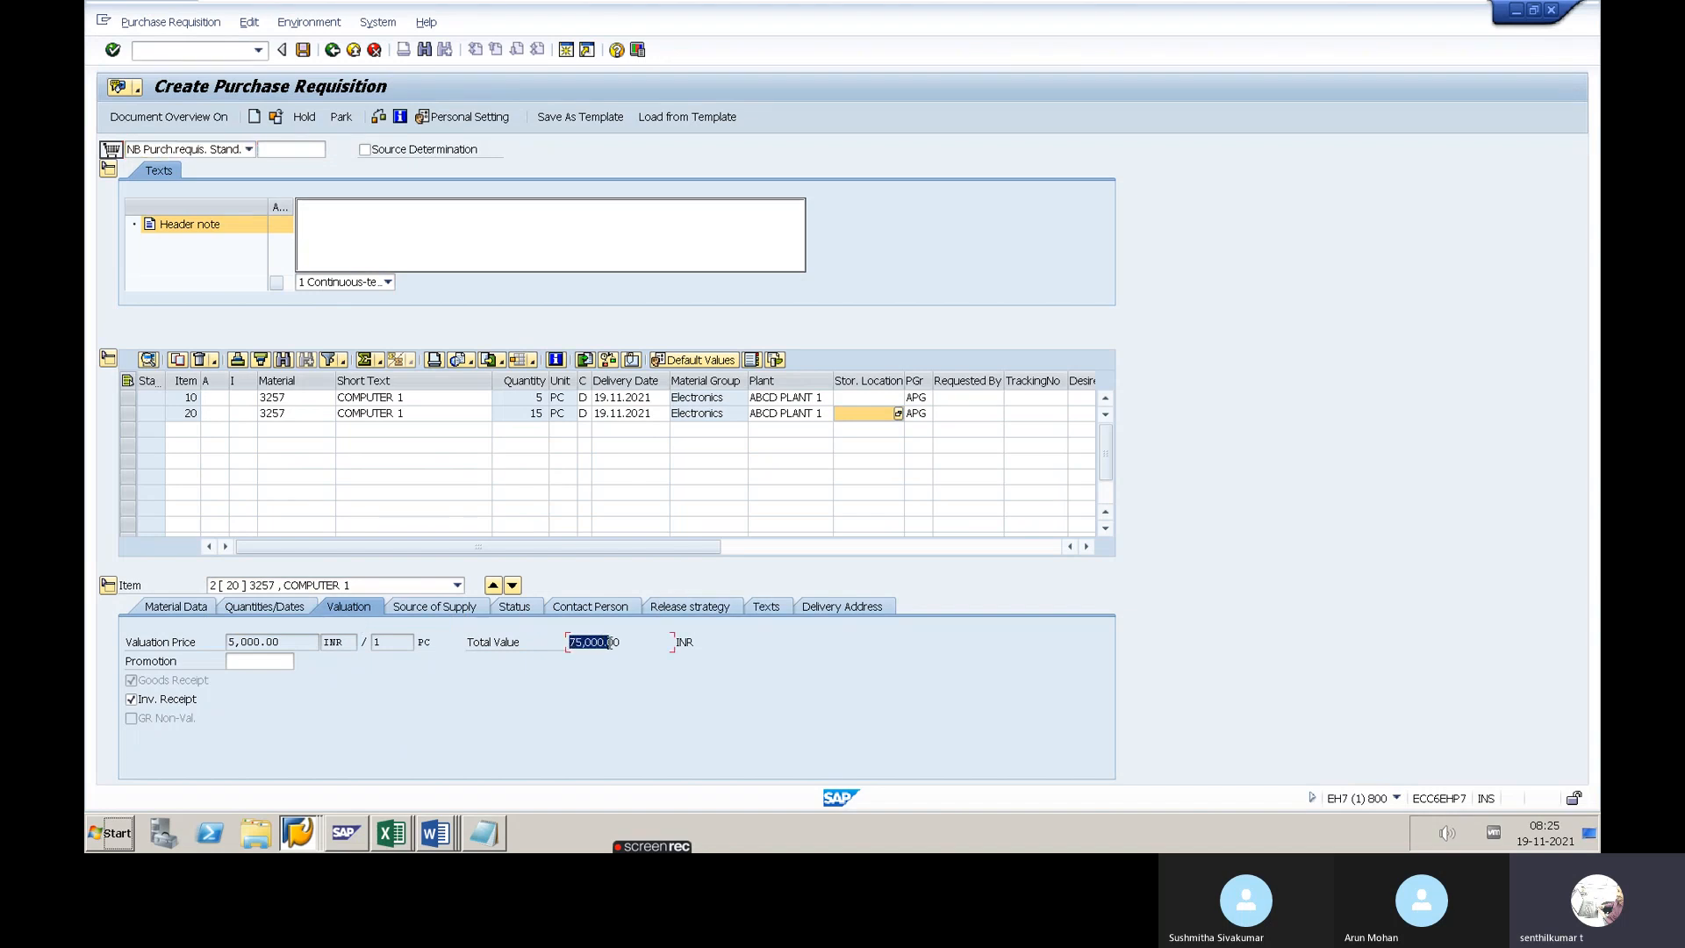
left_click(690, 607)
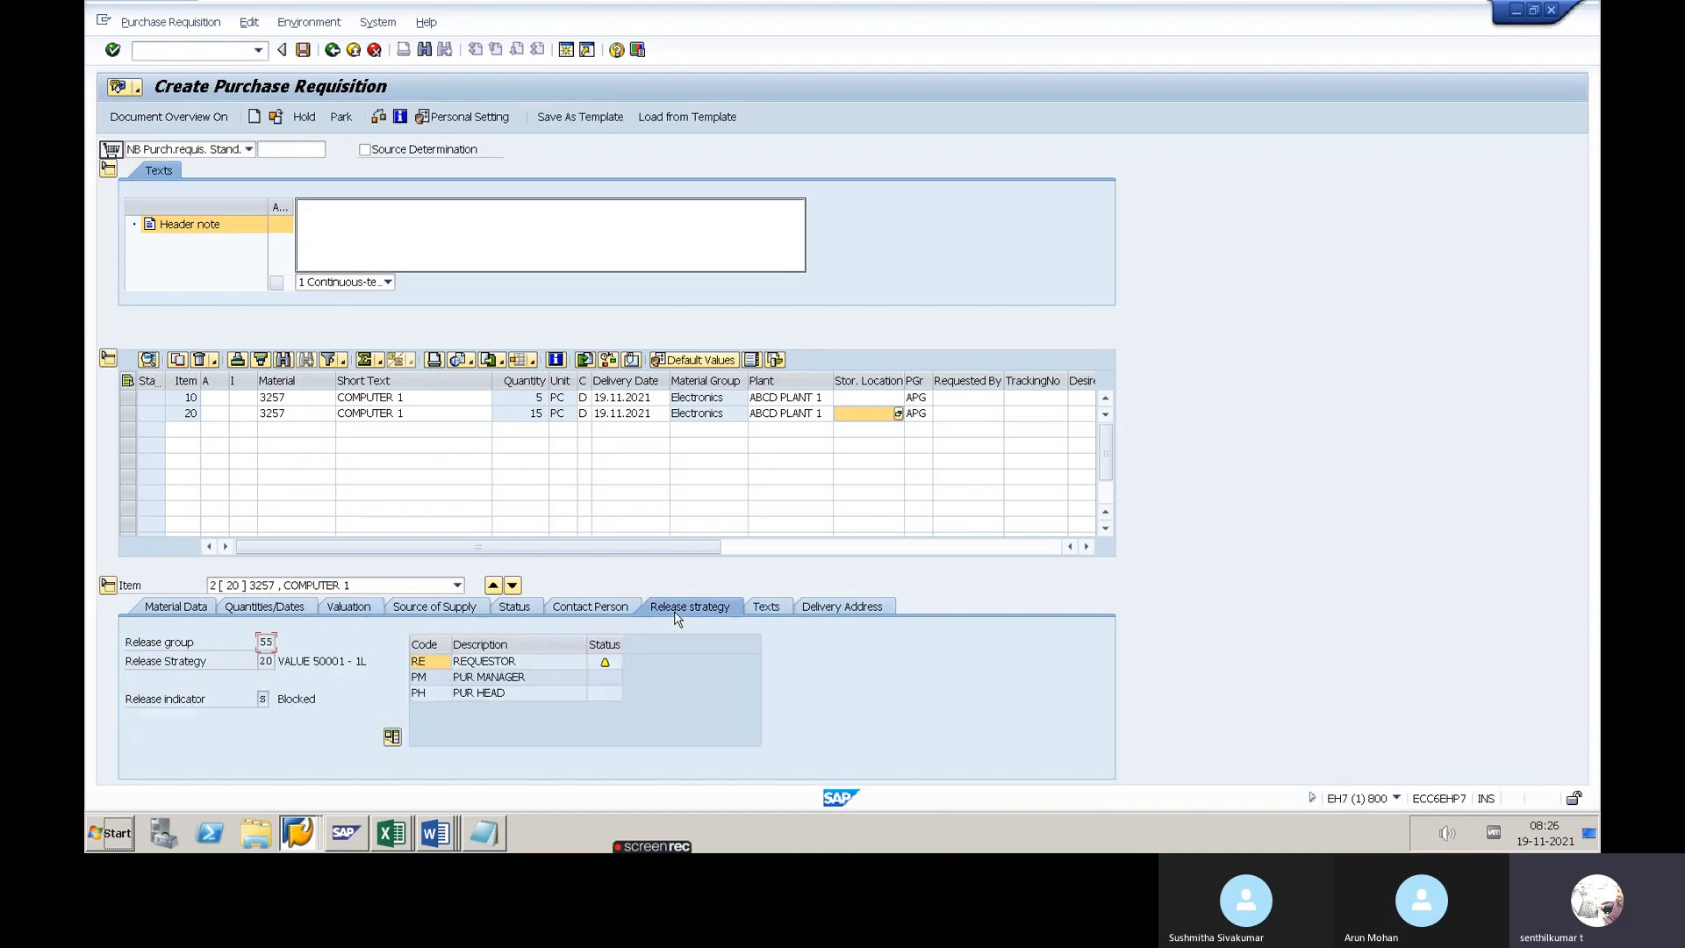
left_click(522, 665)
left_click(523, 681)
left_click(519, 695)
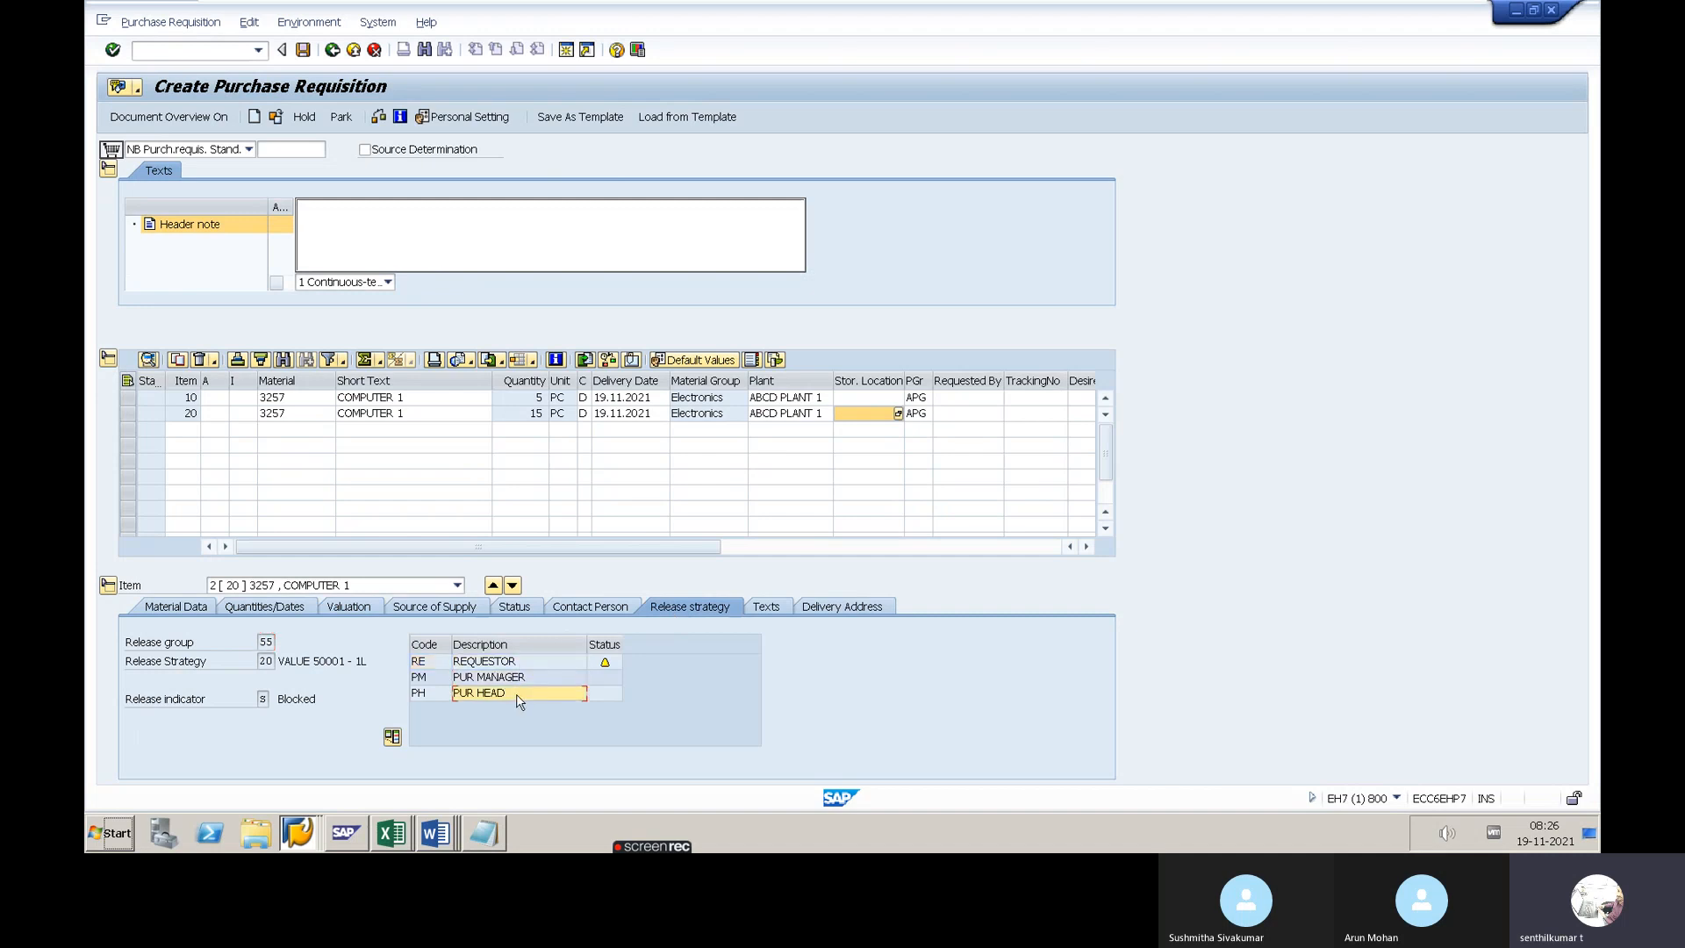
left_click(261, 660)
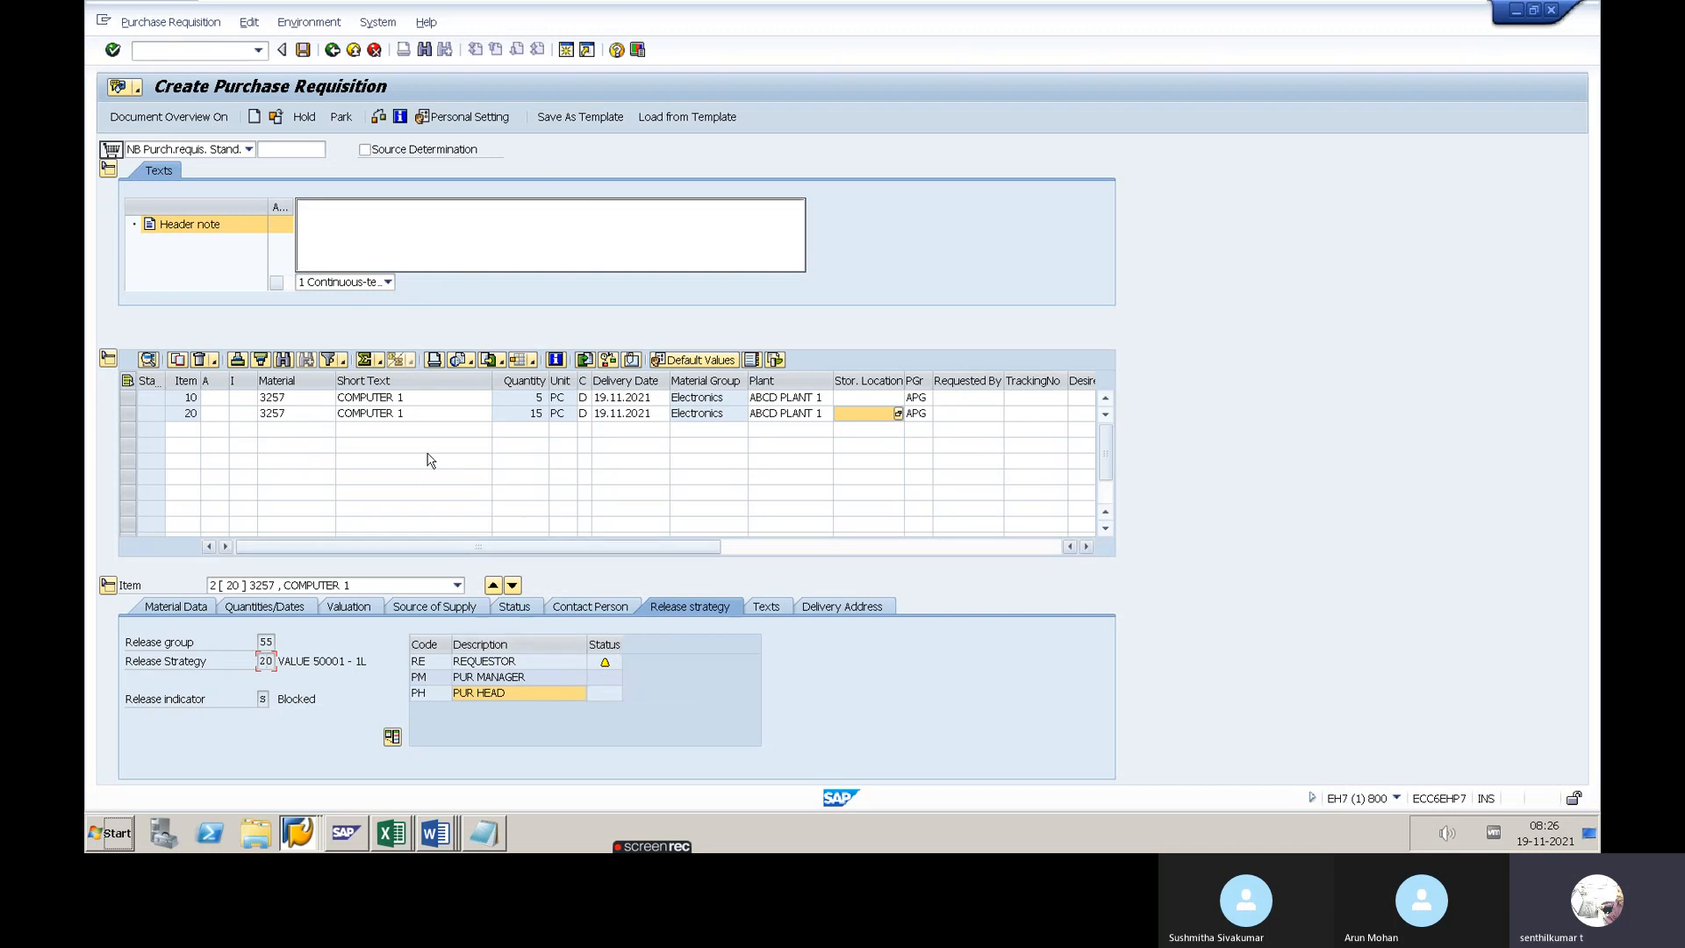
Add a third requisition item for material 3257 with quantity 50 and plant 5555
left_click(325, 430)
type("32")
key("Tab")
key("Tab")
key("Tab")
key("Tab")
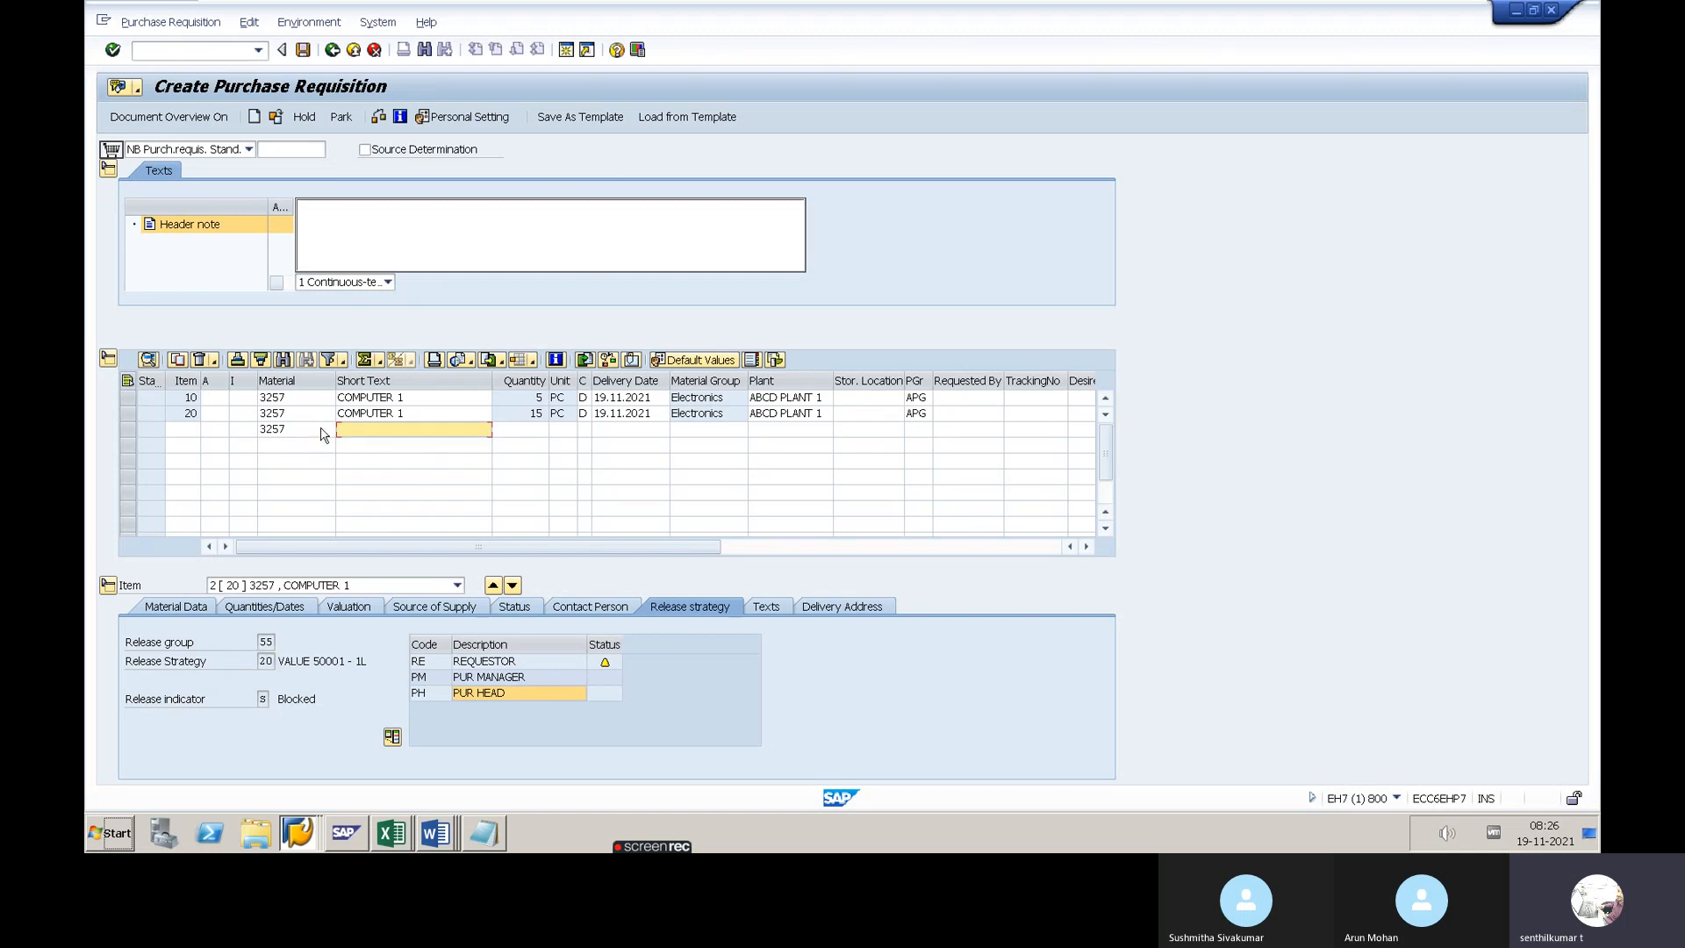
key("shift+Tab")
key("shift+Tab")
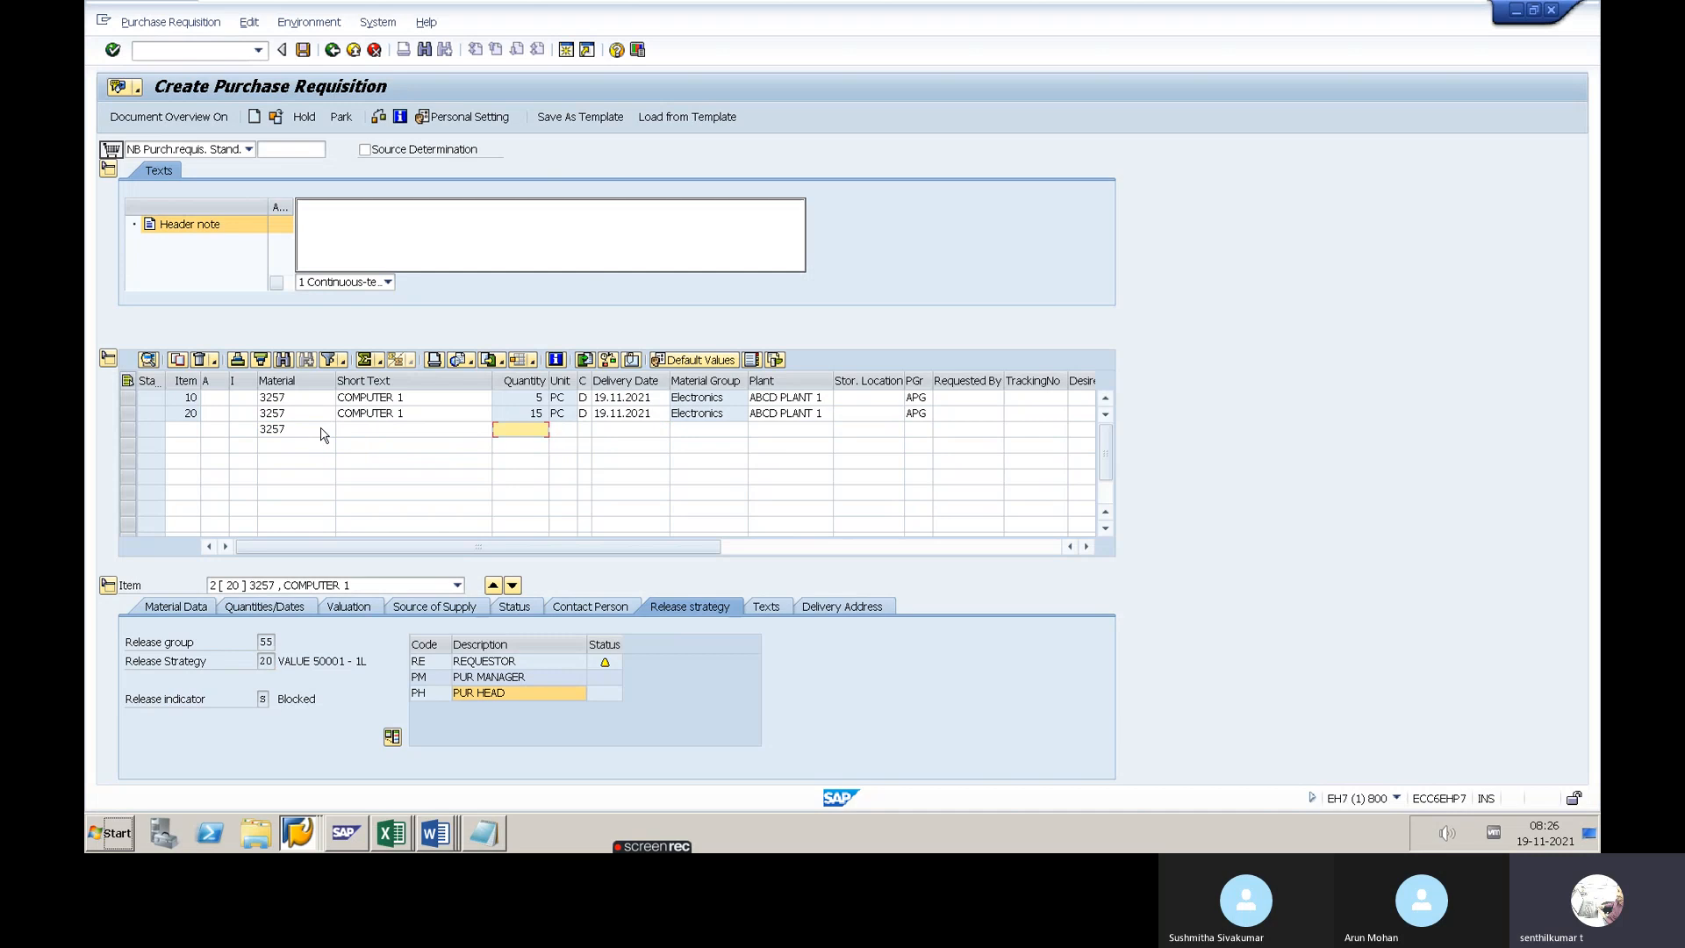
type("50")
key("Tab")
key("Tab")
key("Tab")
key("Tab")
type("555")
key("Tab")
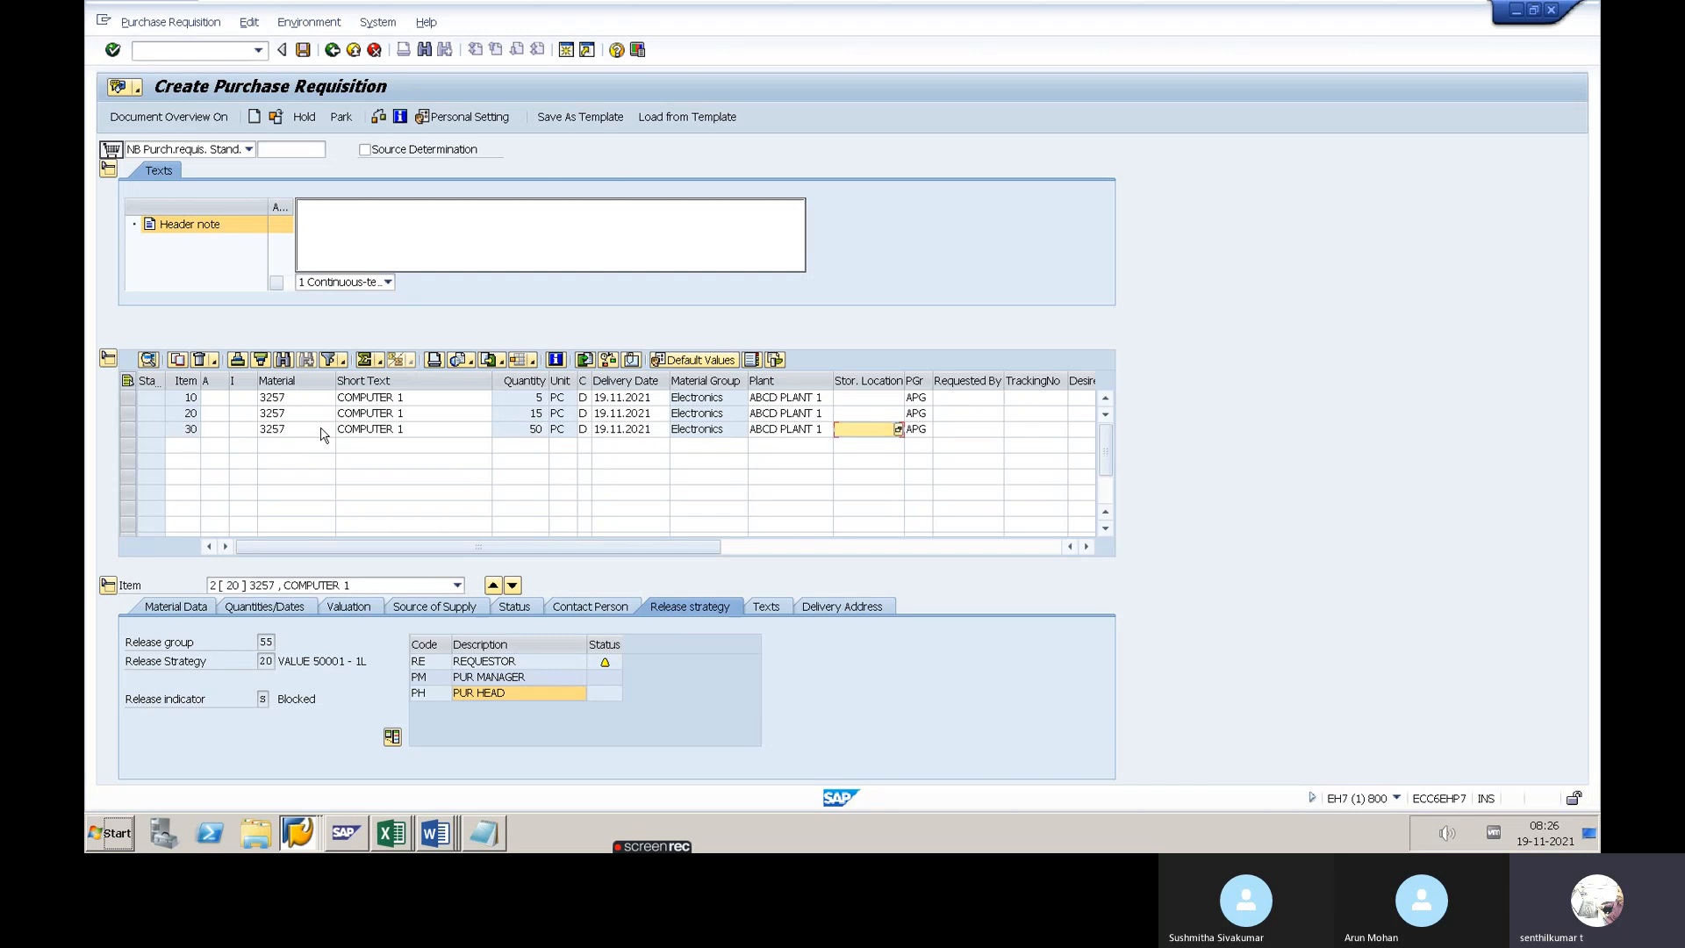
Show the valuation data of item 30 and check its total value
left_click(305, 586)
left_click(310, 594)
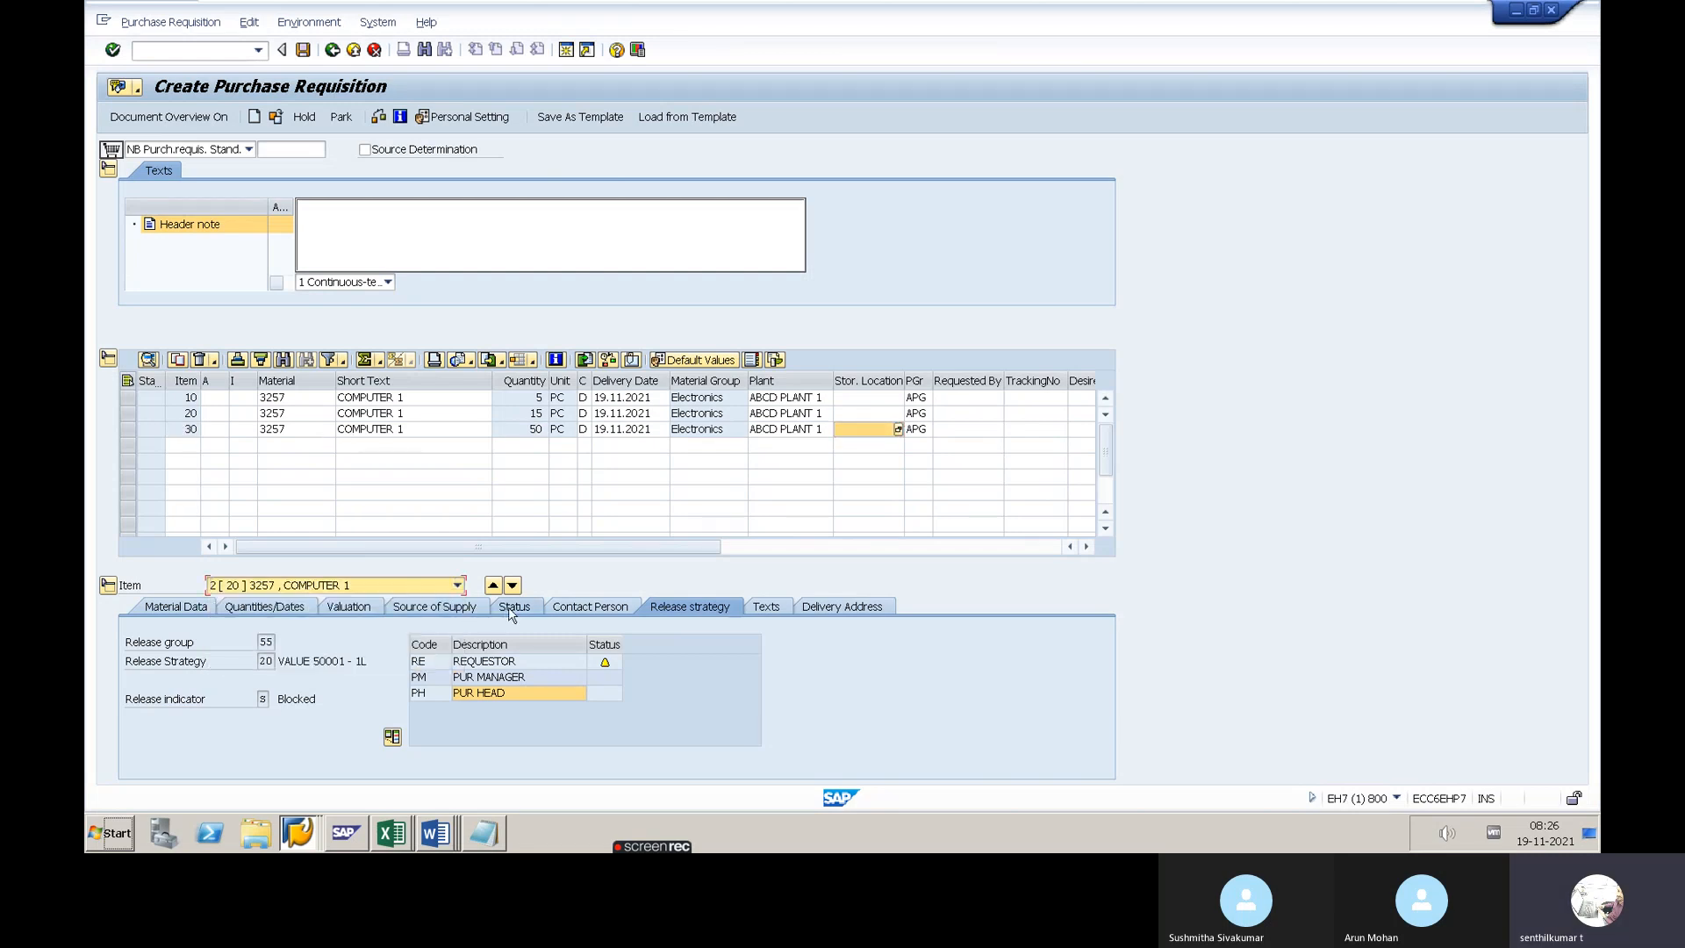
left_click(365, 613)
left_click(309, 590)
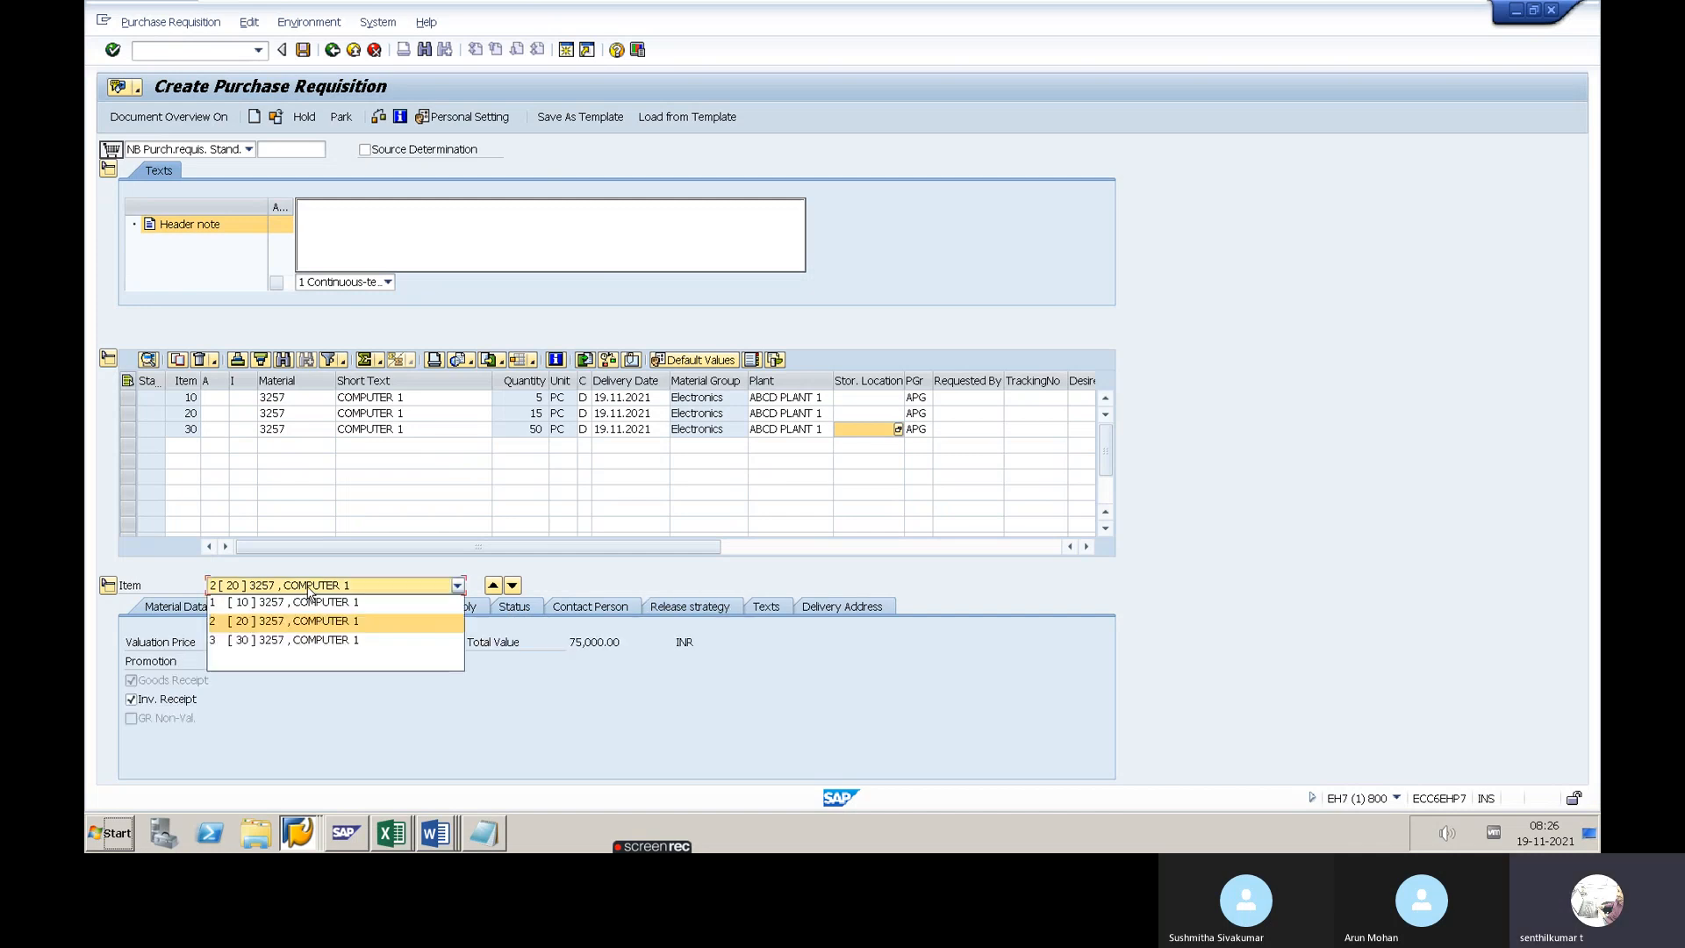
left_click(268, 645)
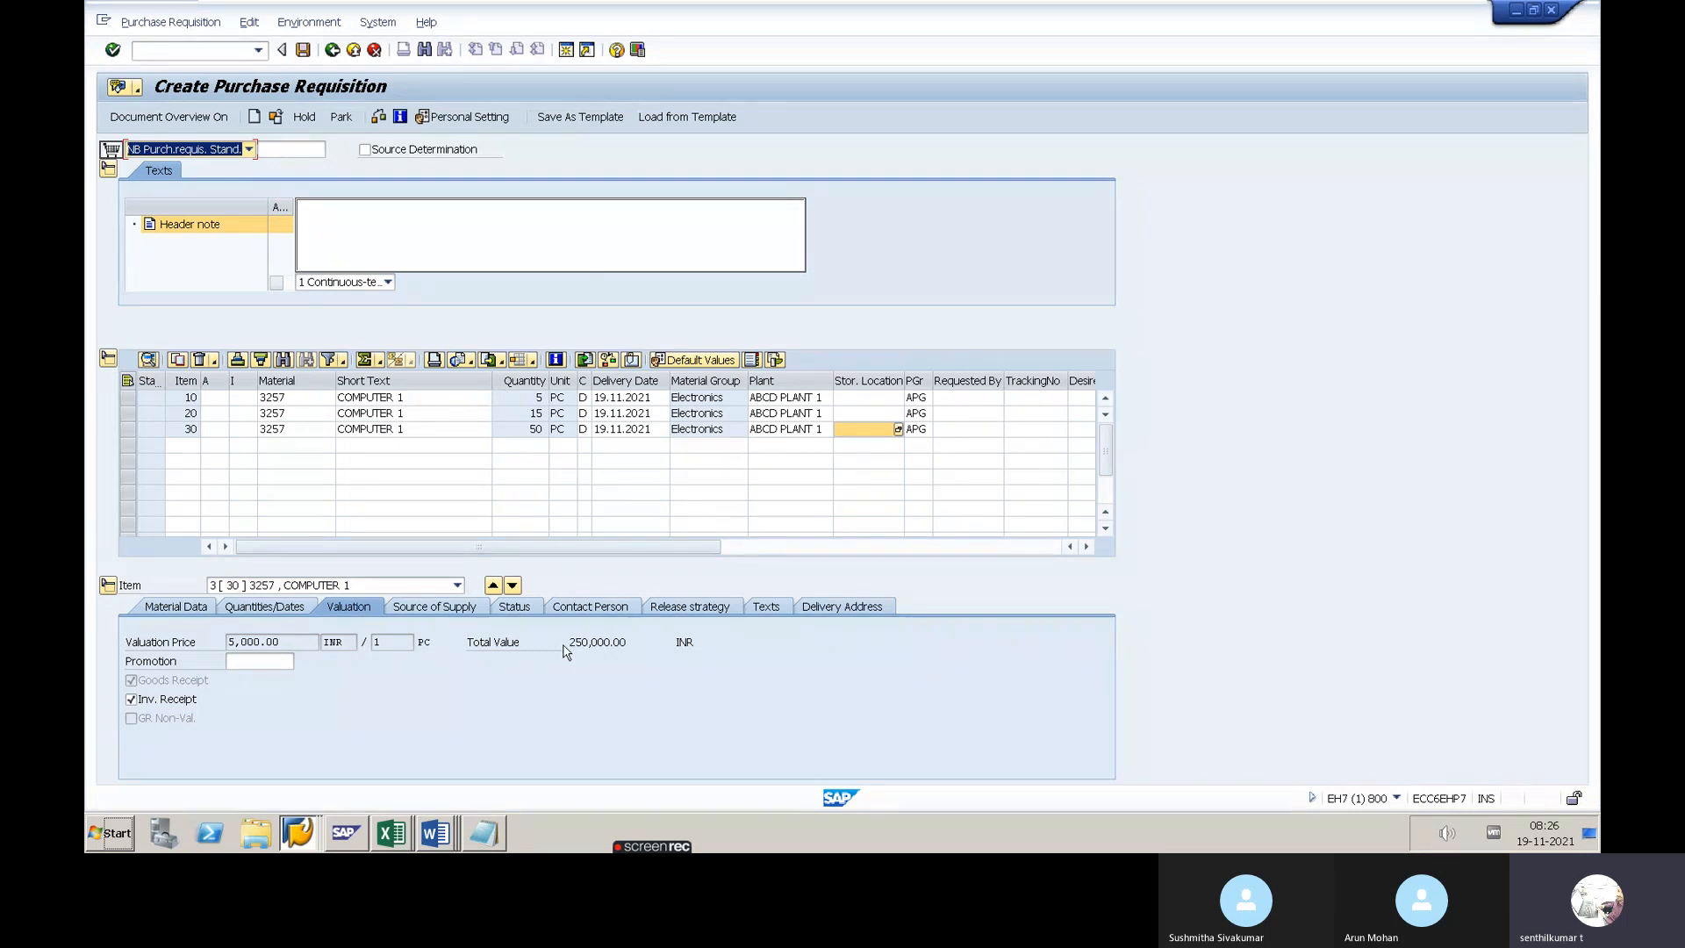
left_click_drag(571, 644, 627, 648)
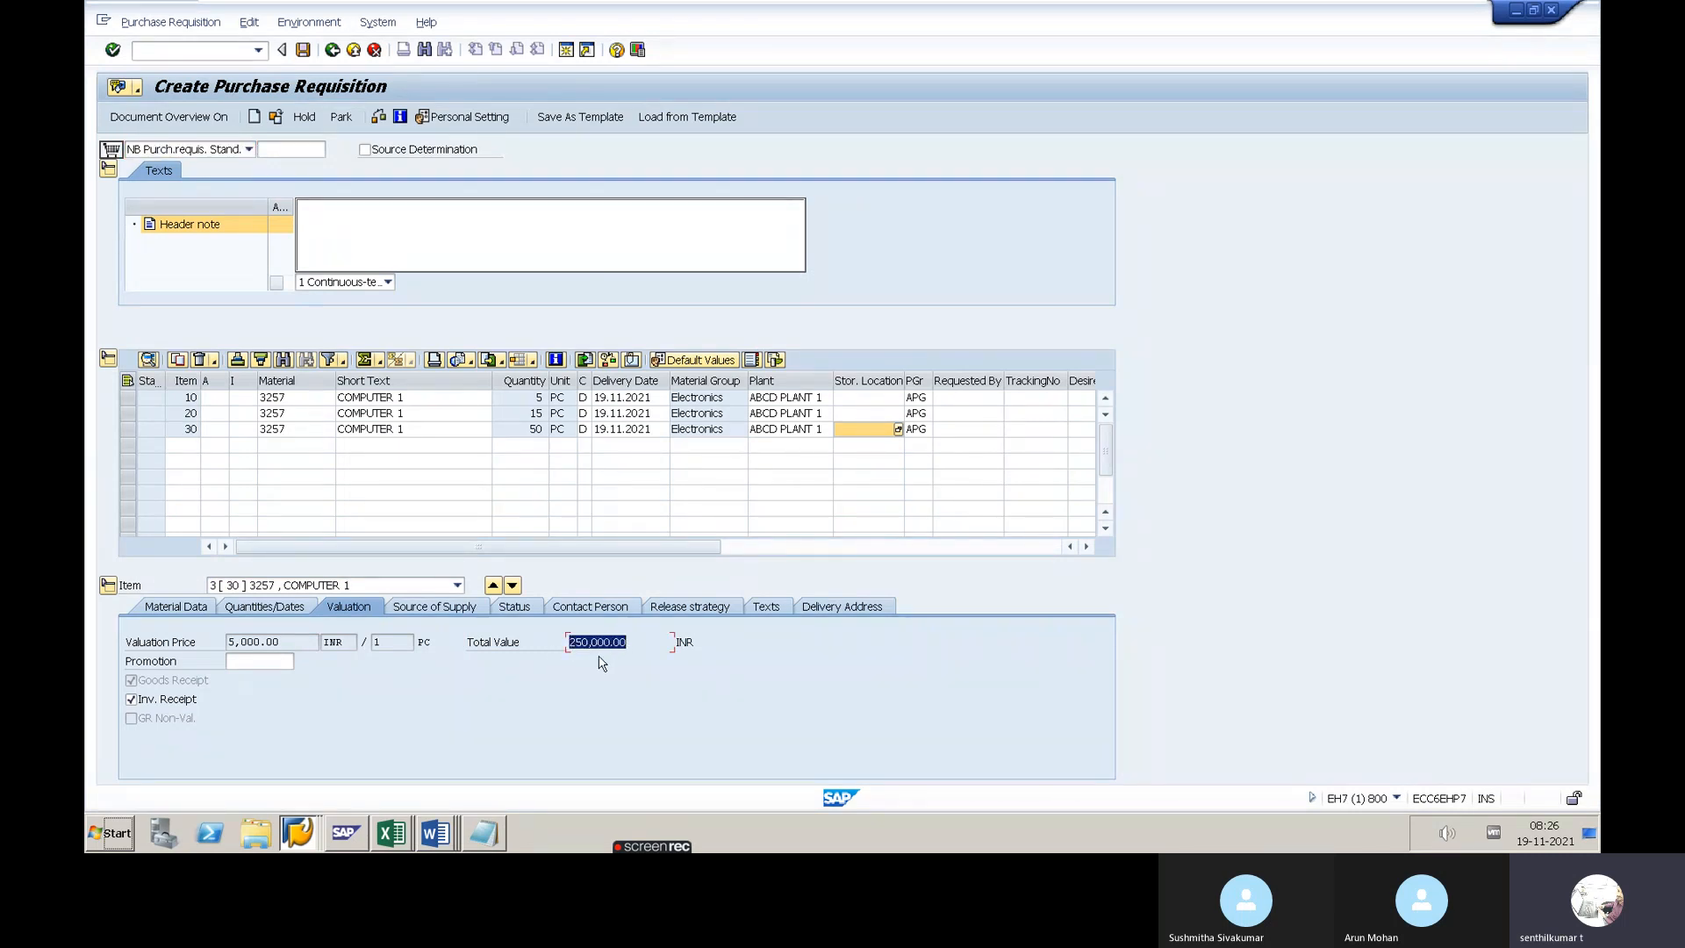
left_click(594, 643)
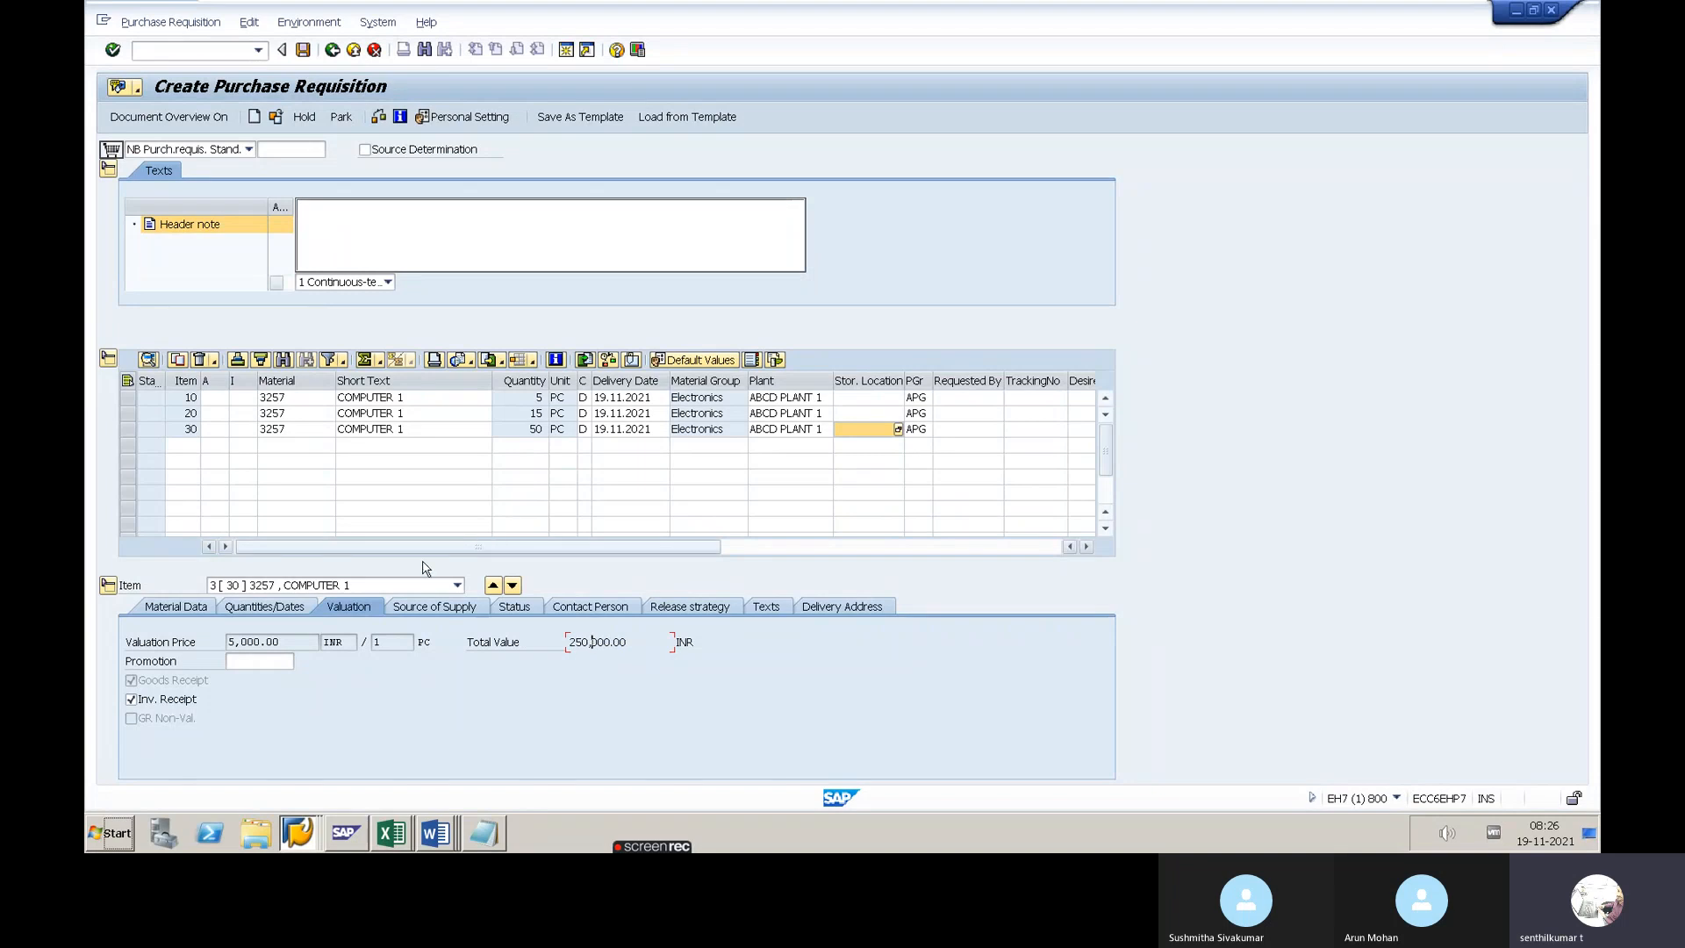
left_click(399, 585)
left_click(350, 641)
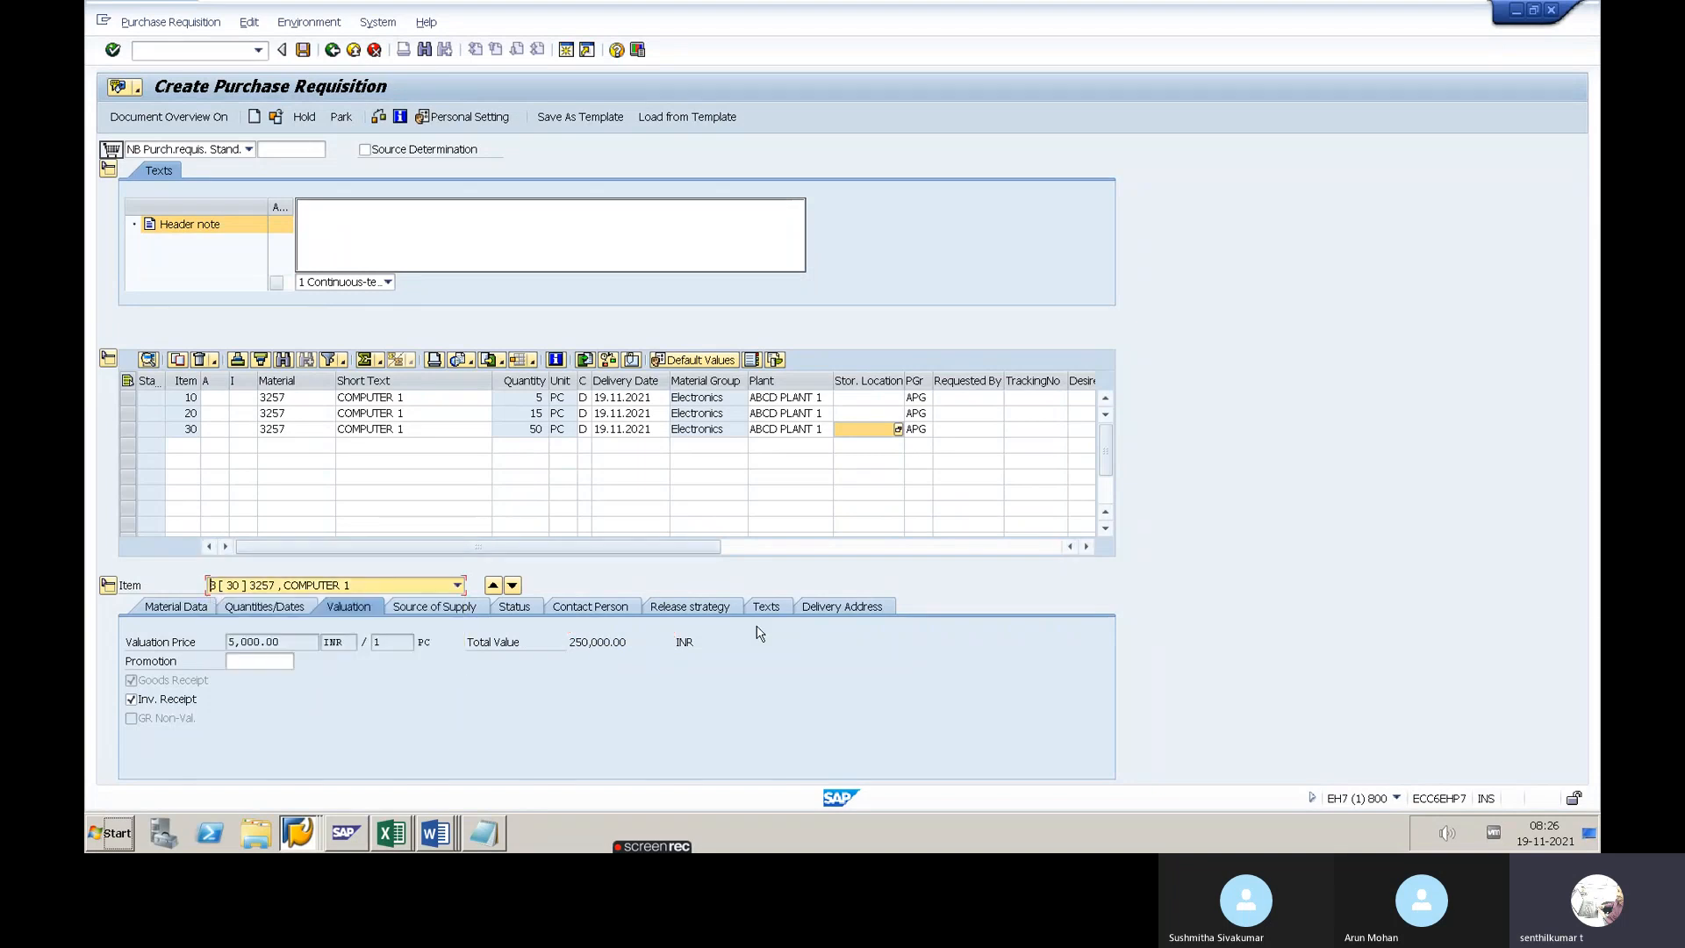
Examine the release strategy of item 30 and each of its release codes
left_click(690, 607)
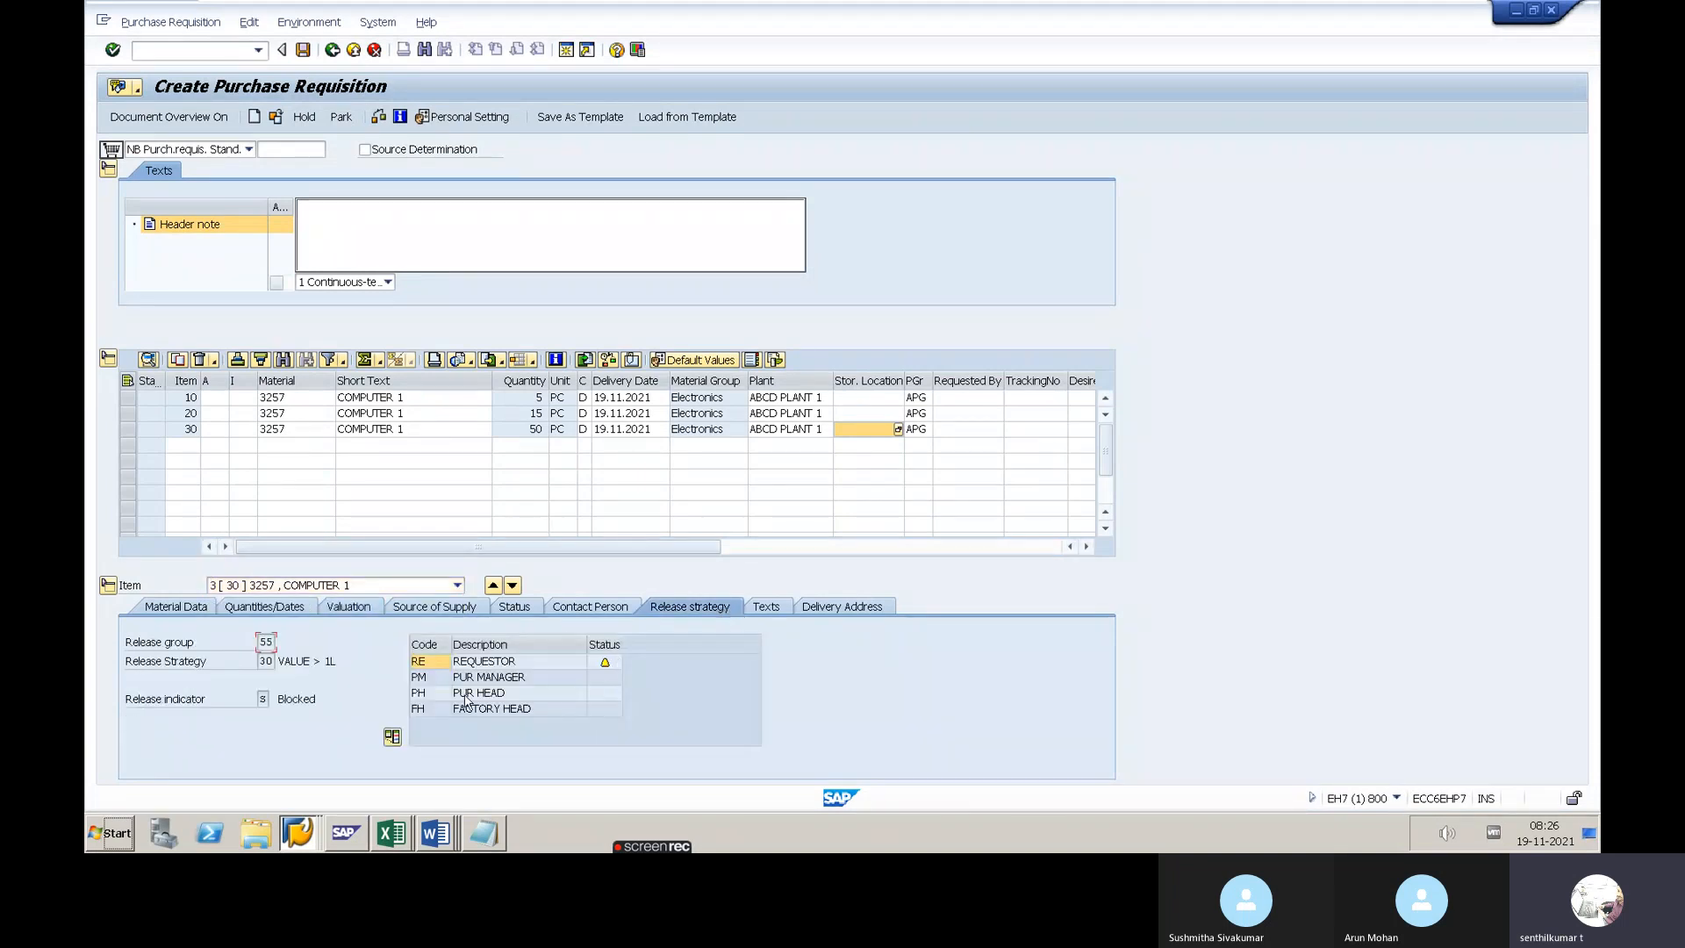
left_click(549, 664)
left_click(493, 678)
left_click(504, 694)
left_click(513, 714)
double_click(264, 662)
left_click(296, 661)
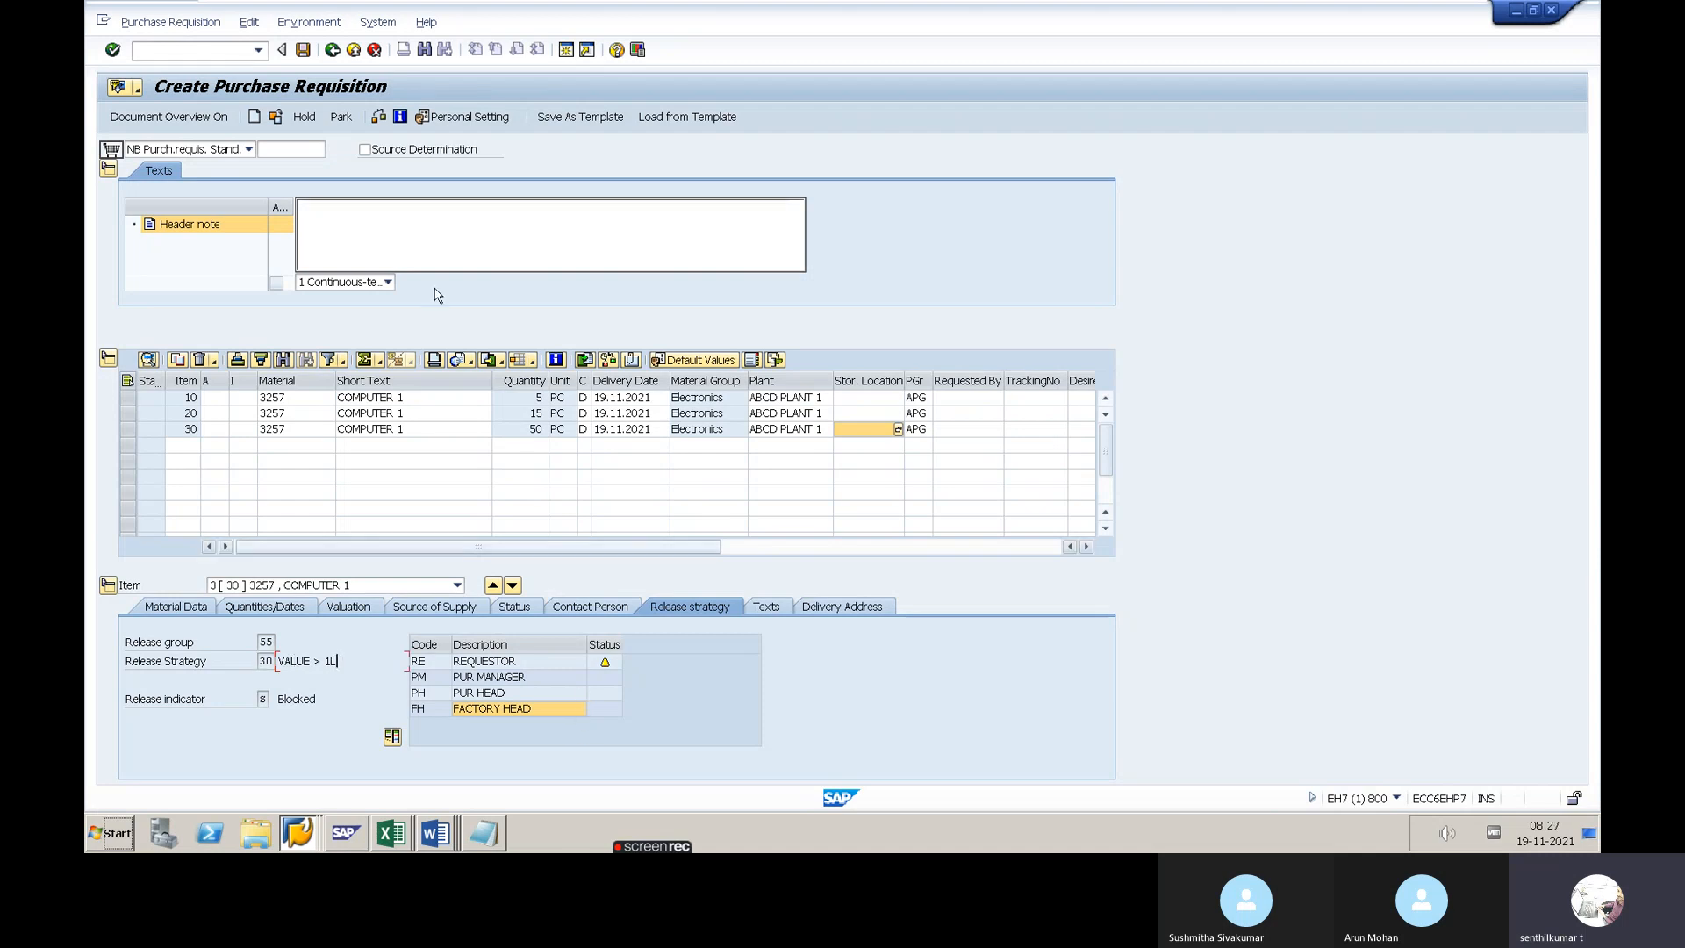
Save the purchase requisition, leave it and open it for release in transaction ME54N
left_click(303, 50)
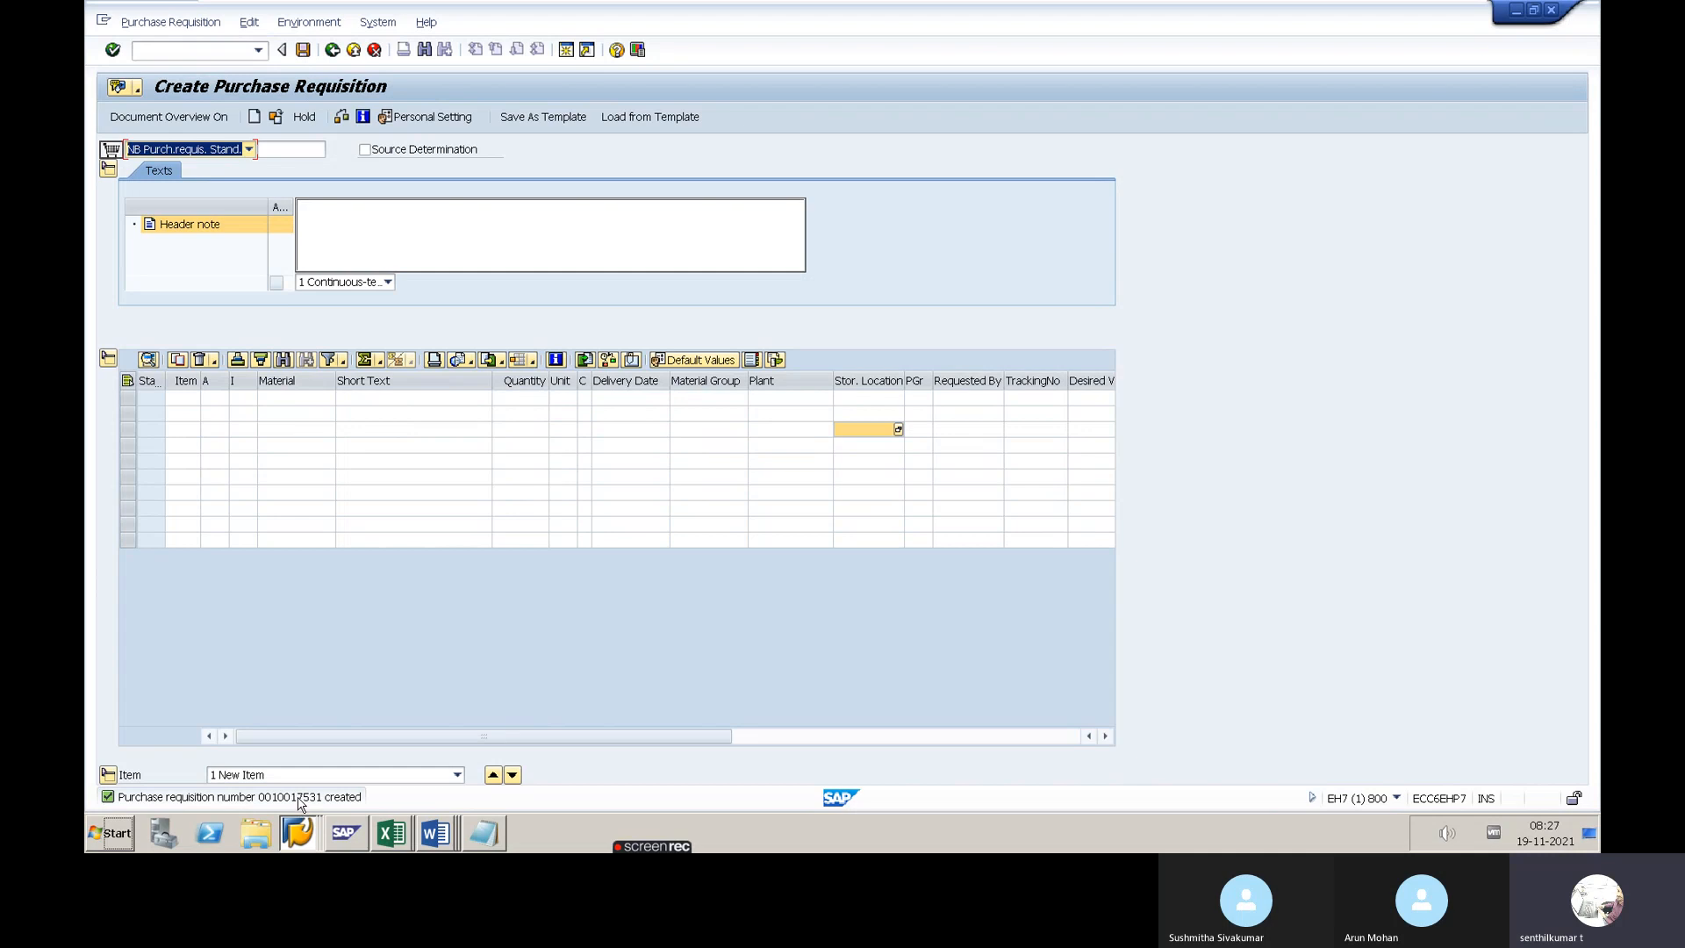
left_click(333, 50)
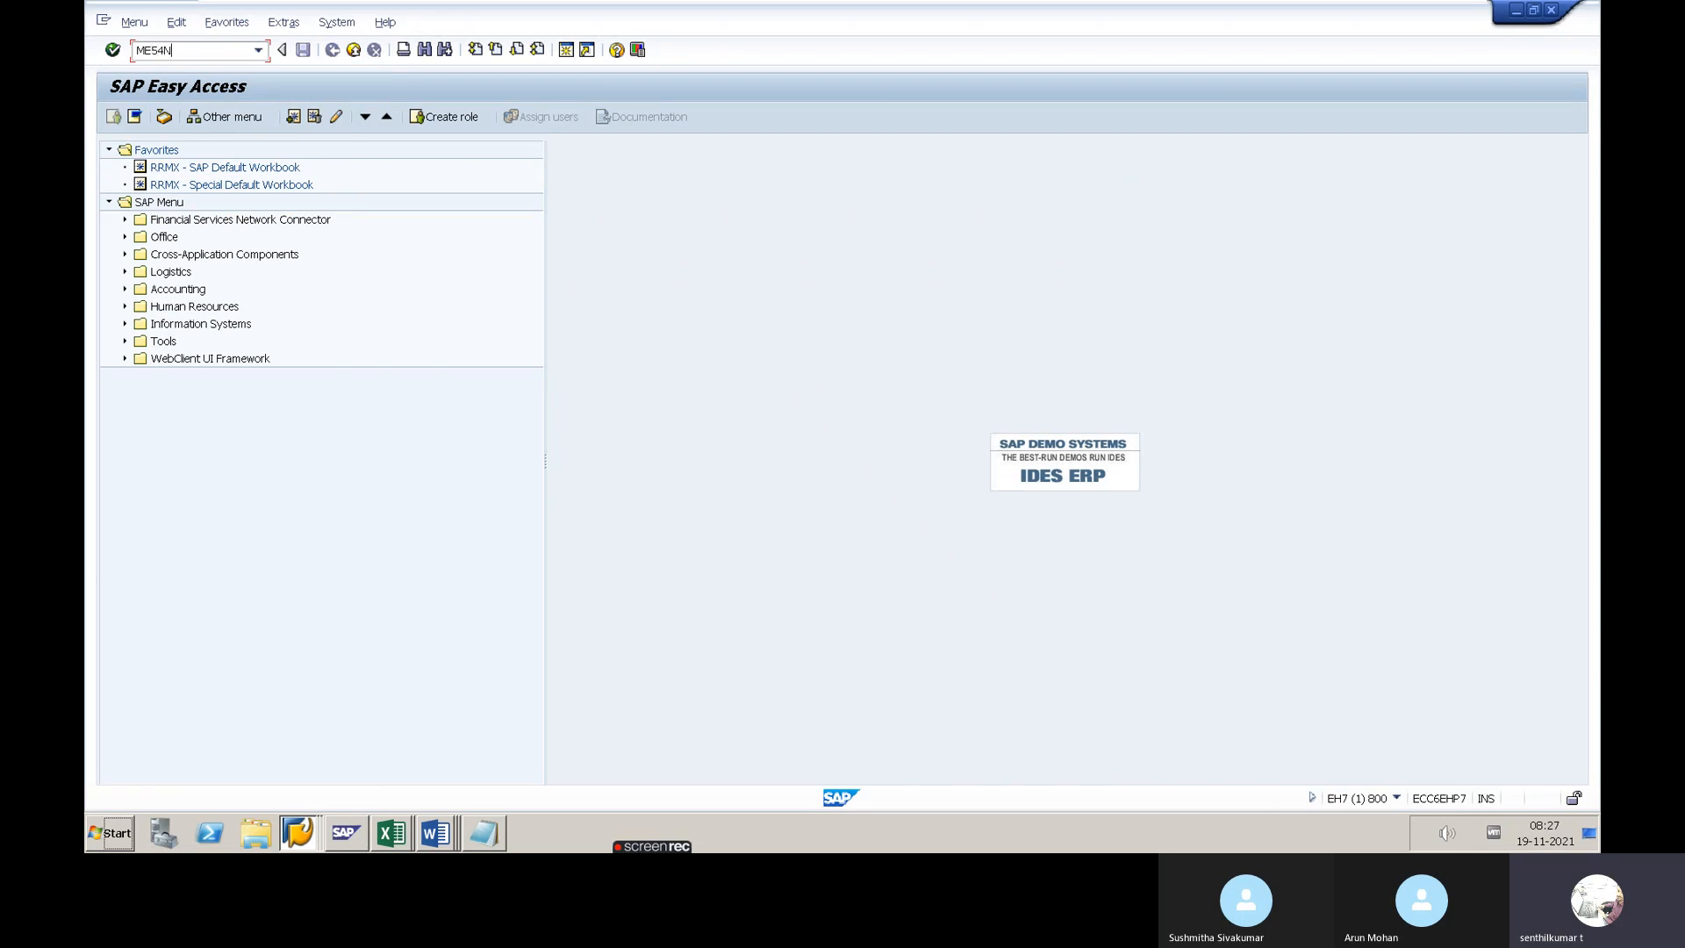
type("ME54N")
key("Return")
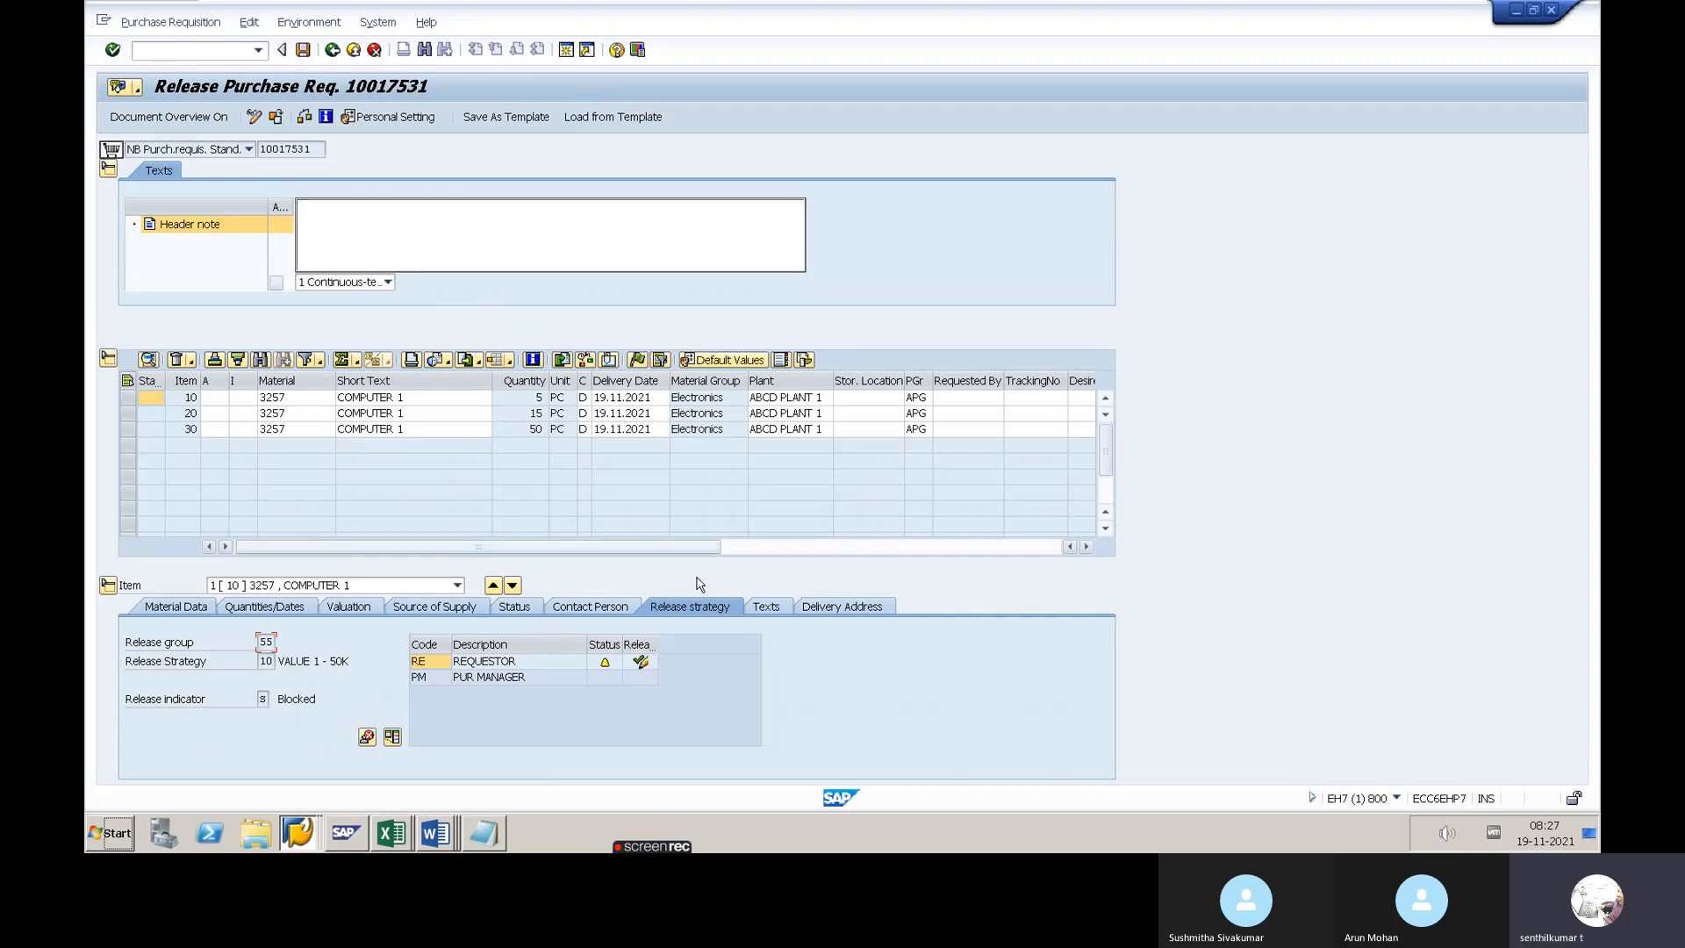
Review the release strategies and pending release codes of items 20 and 30
left_click(277, 586)
left_click(280, 621)
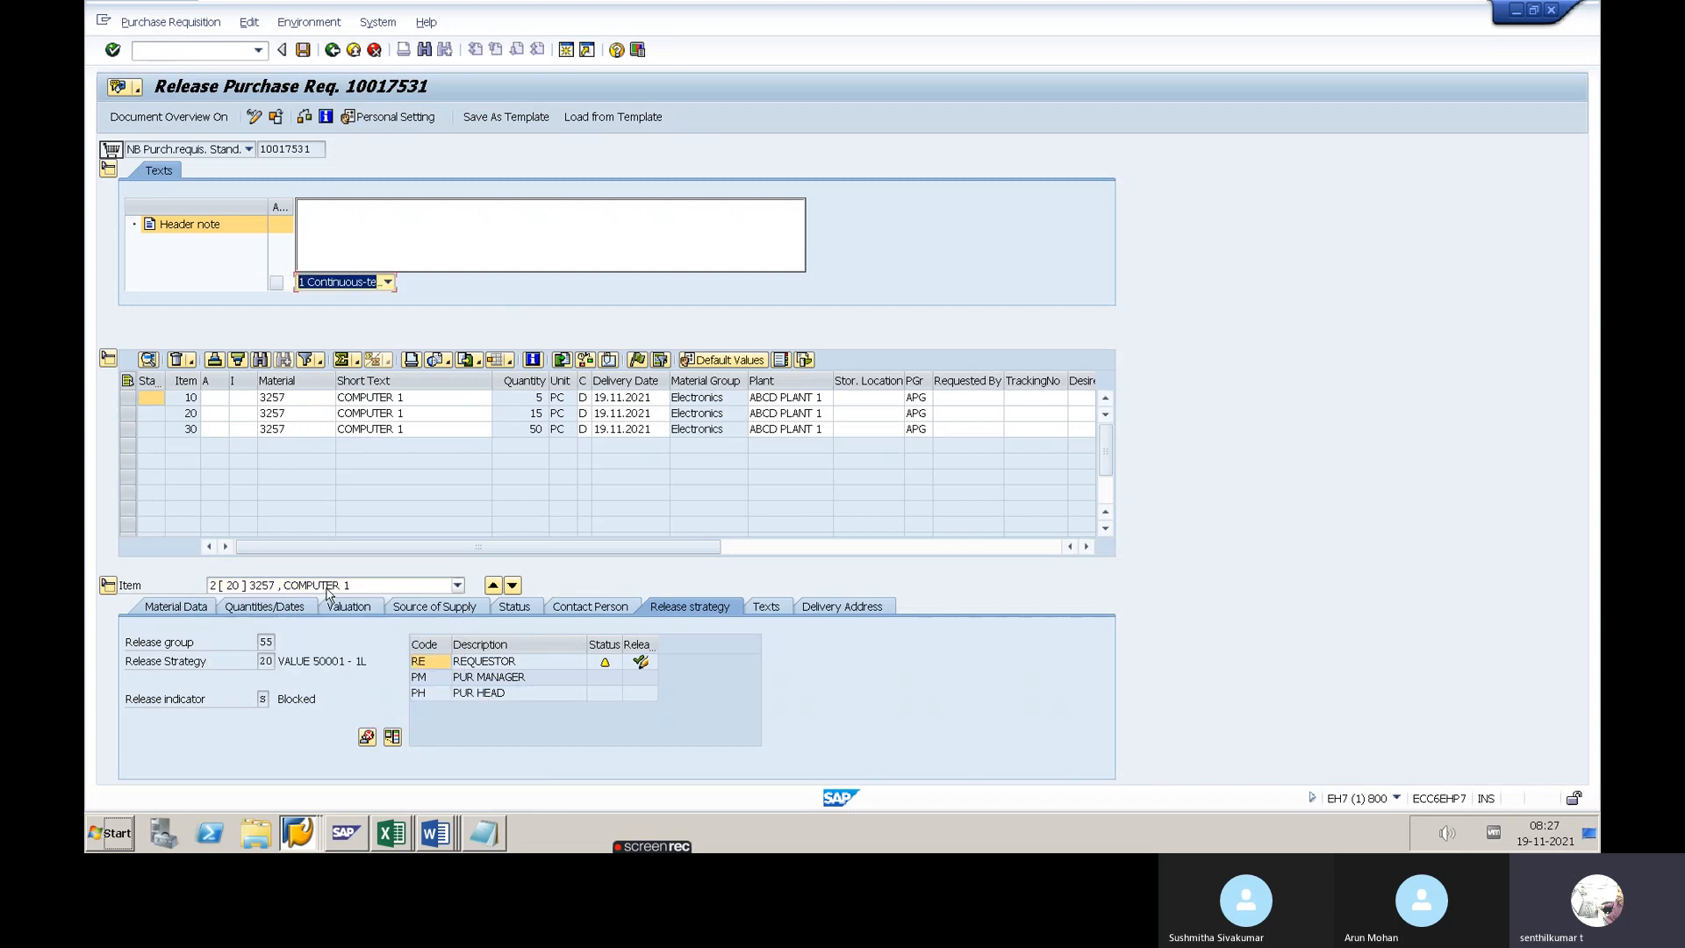
left_click(327, 586)
left_click(338, 636)
Release item 10 with the requestor (RE) and purchase manager (PM) release codes
left_click(350, 590)
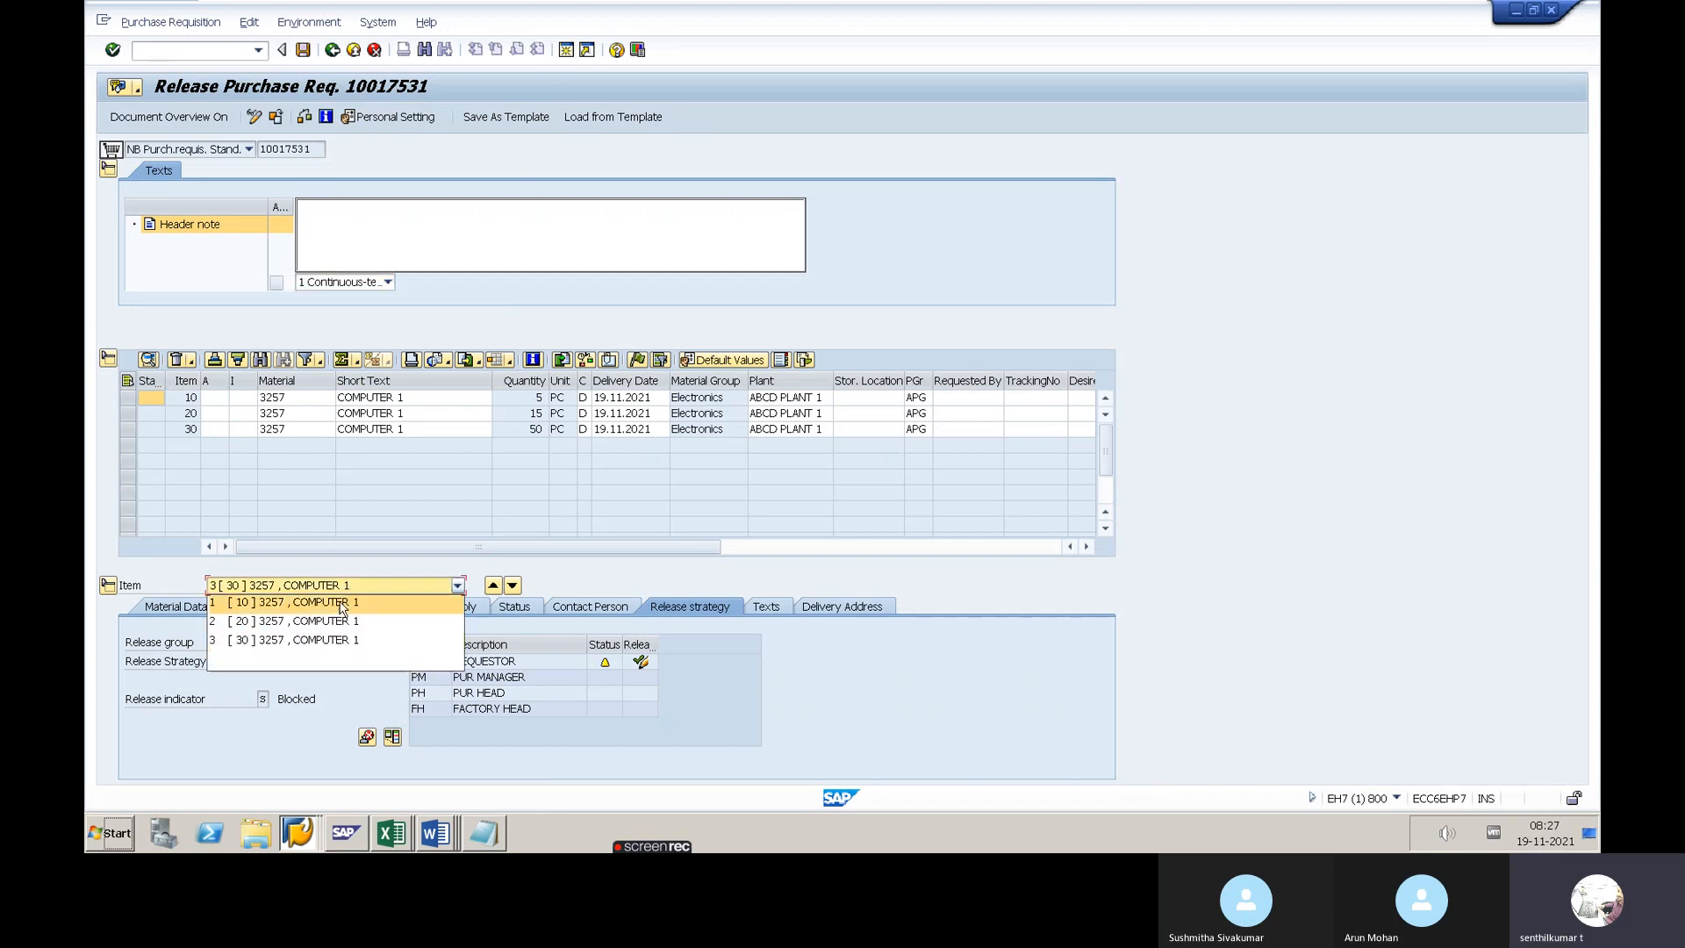
left_click(343, 604)
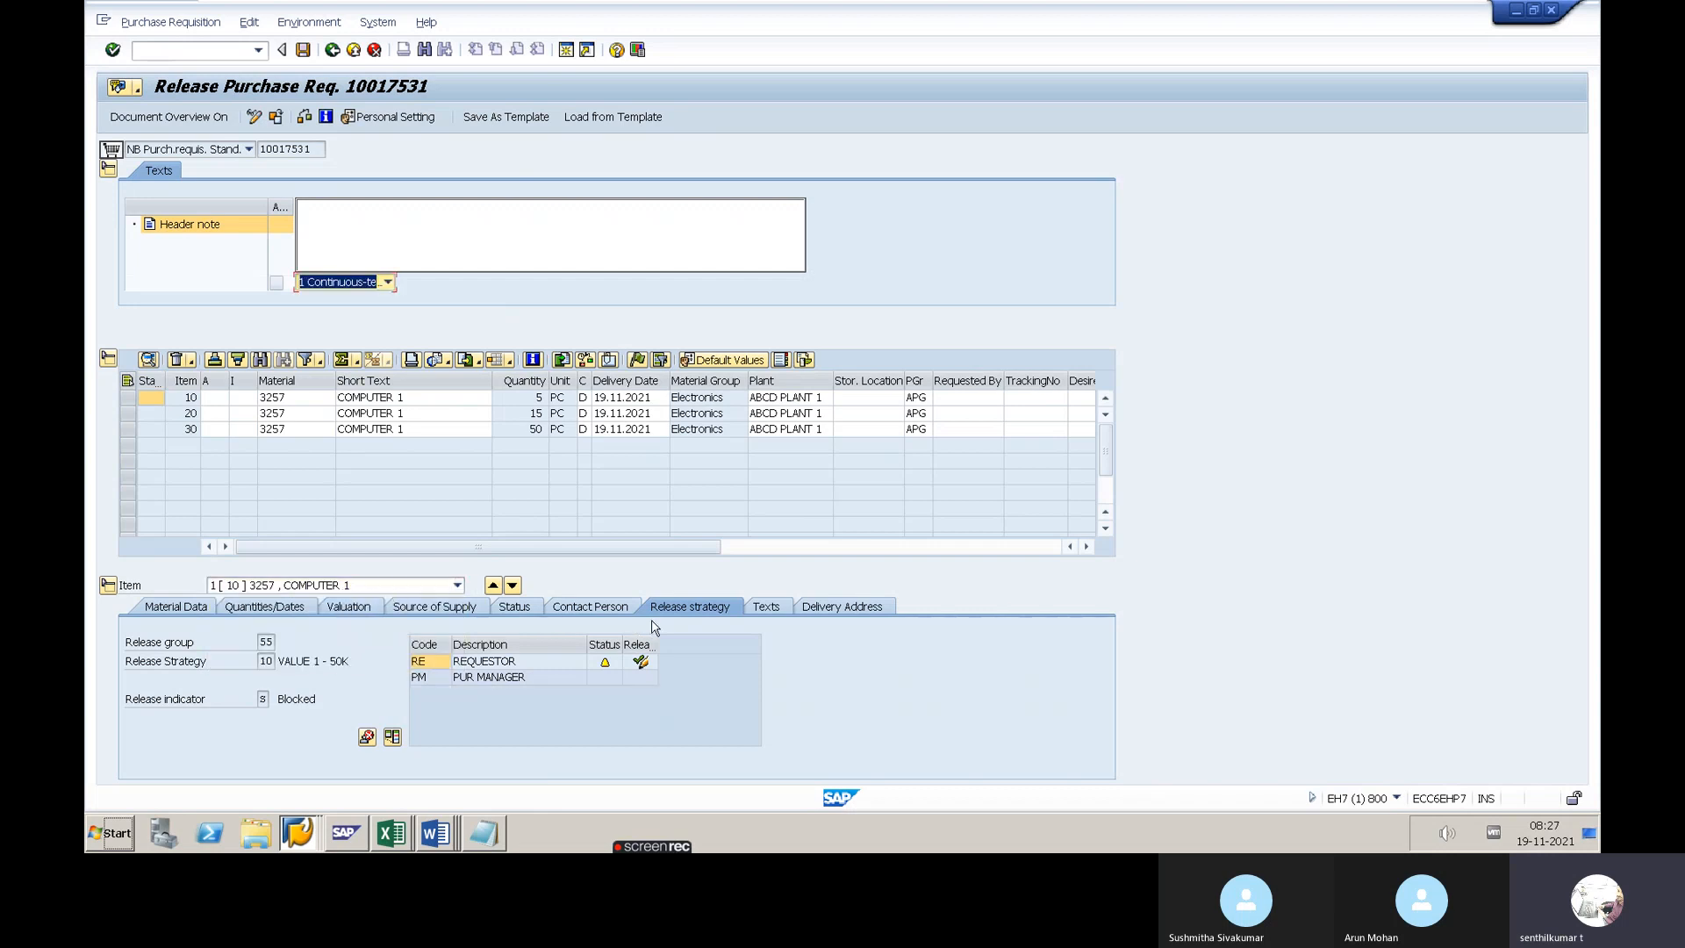
left_click(630, 664)
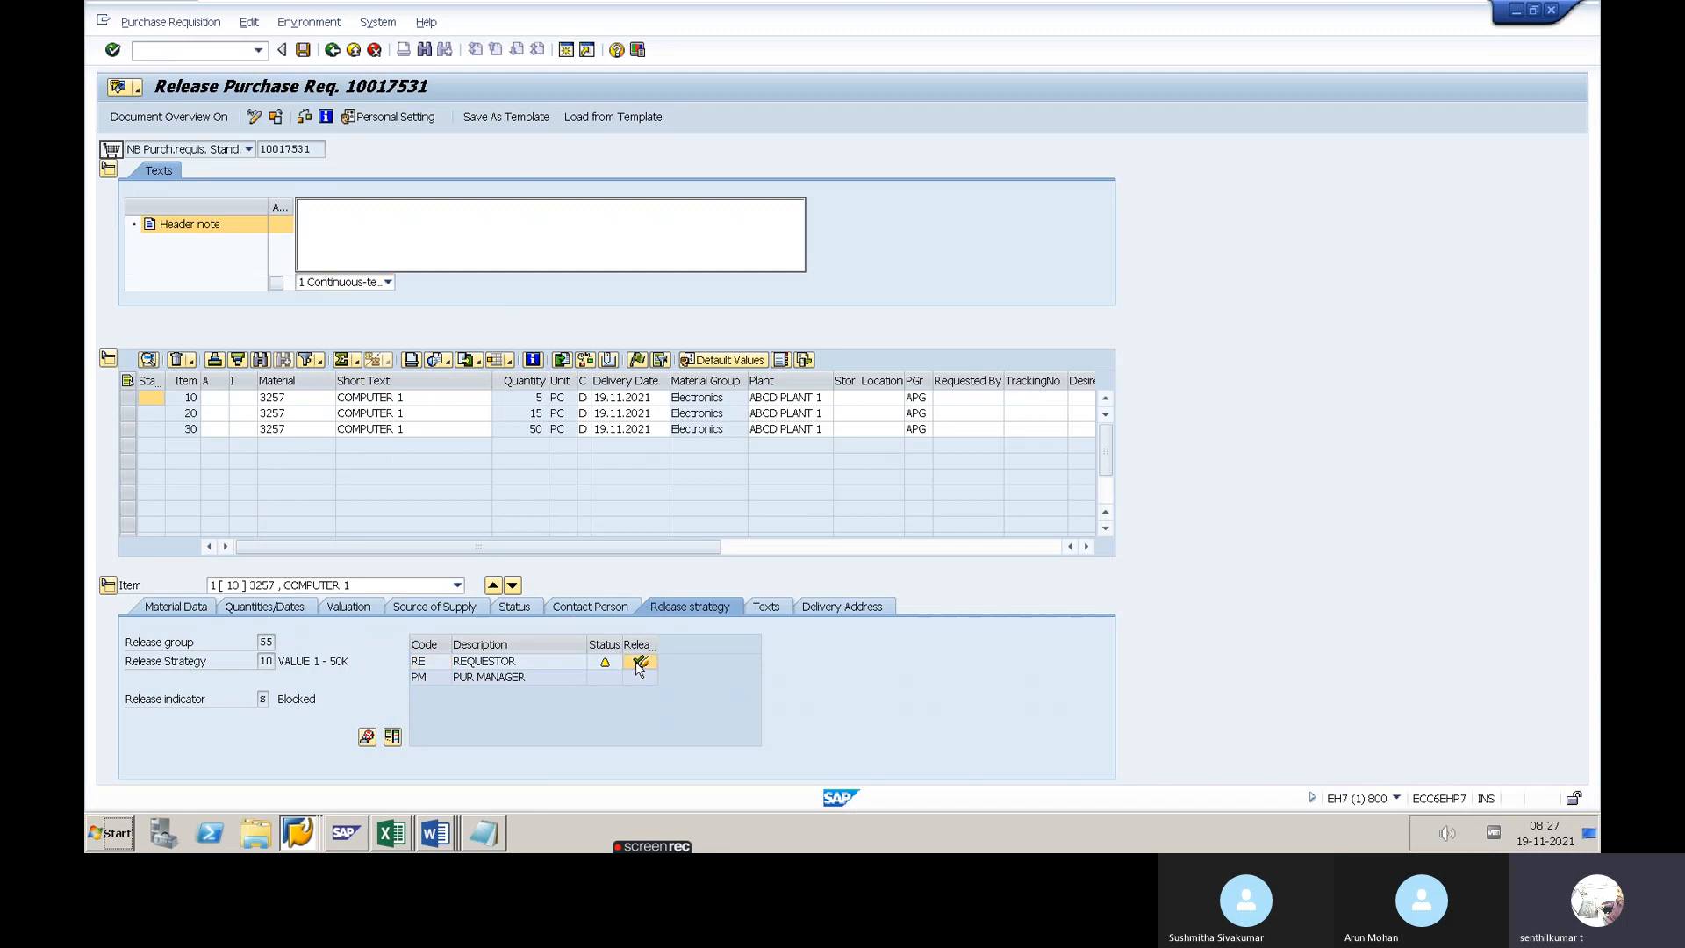
left_click(635, 679)
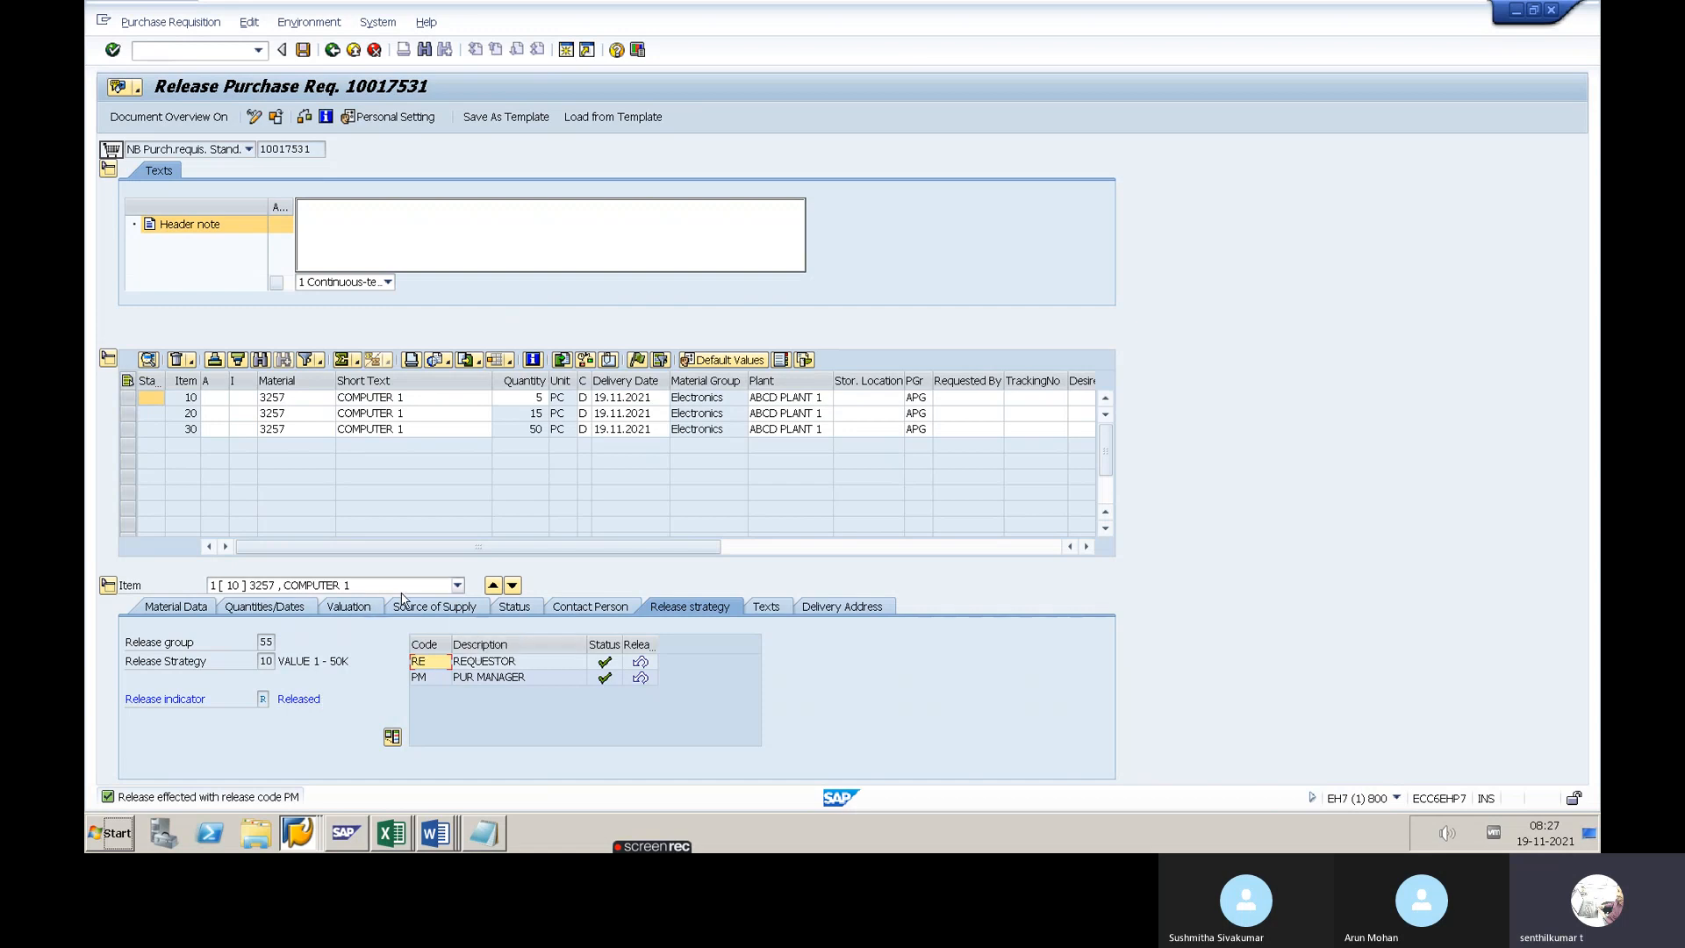
Release item 20 in sequence with release codes RE, PM and PH
left_click(457, 586)
left_click(379, 631)
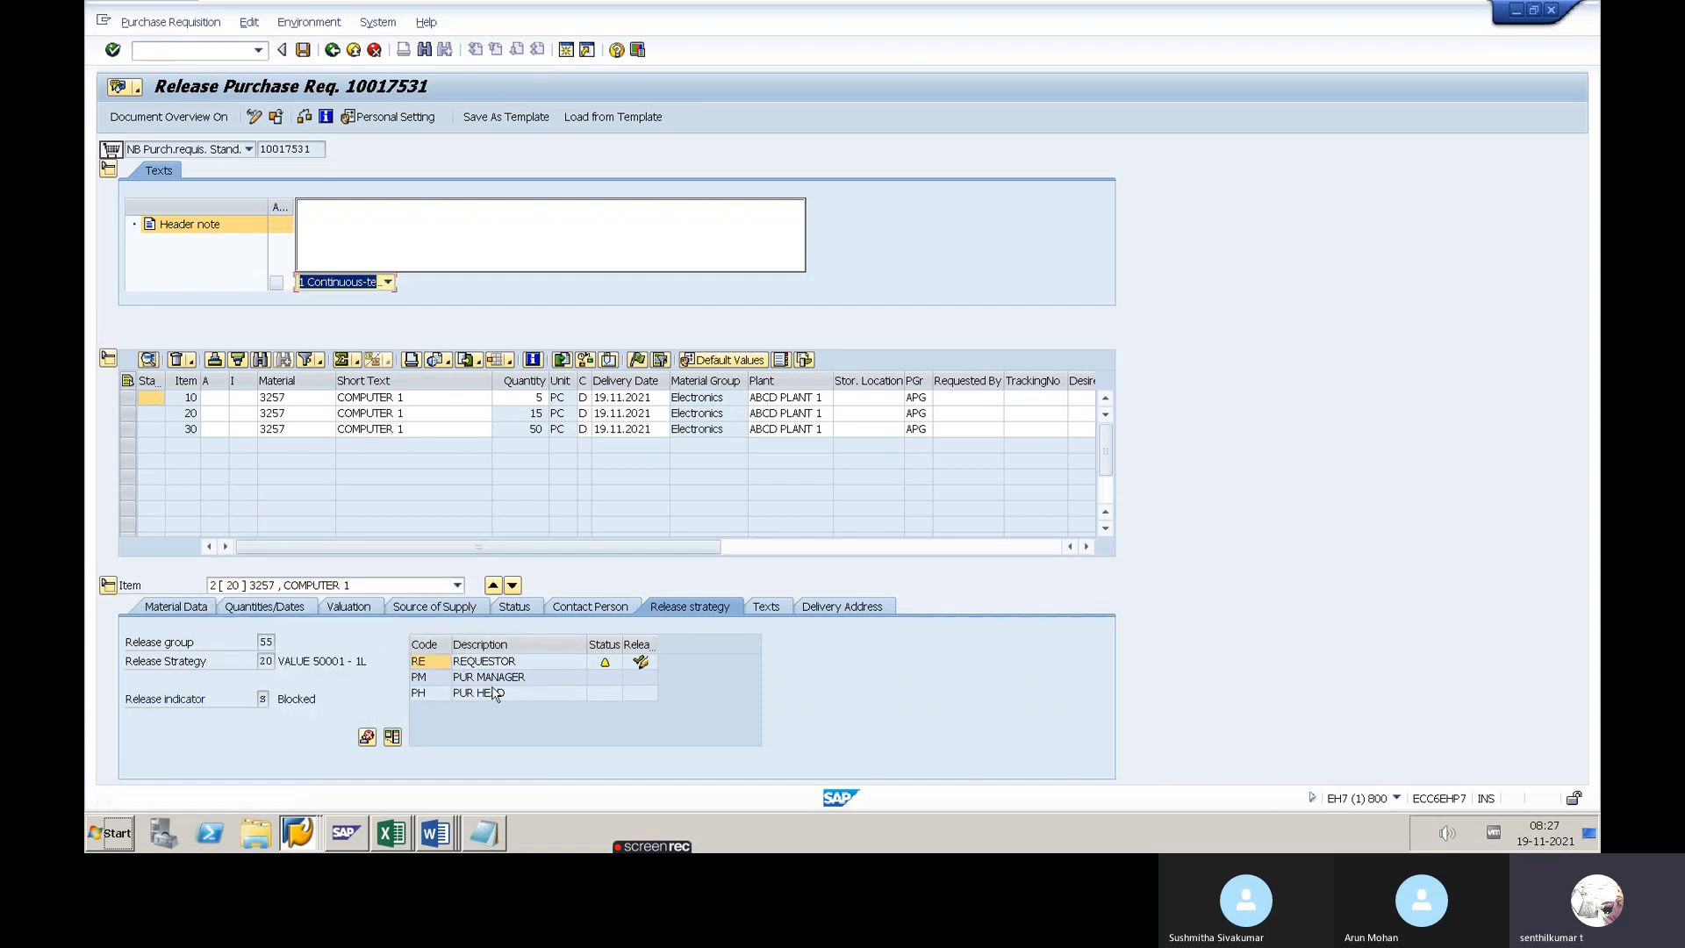
left_click(639, 663)
left_click(639, 673)
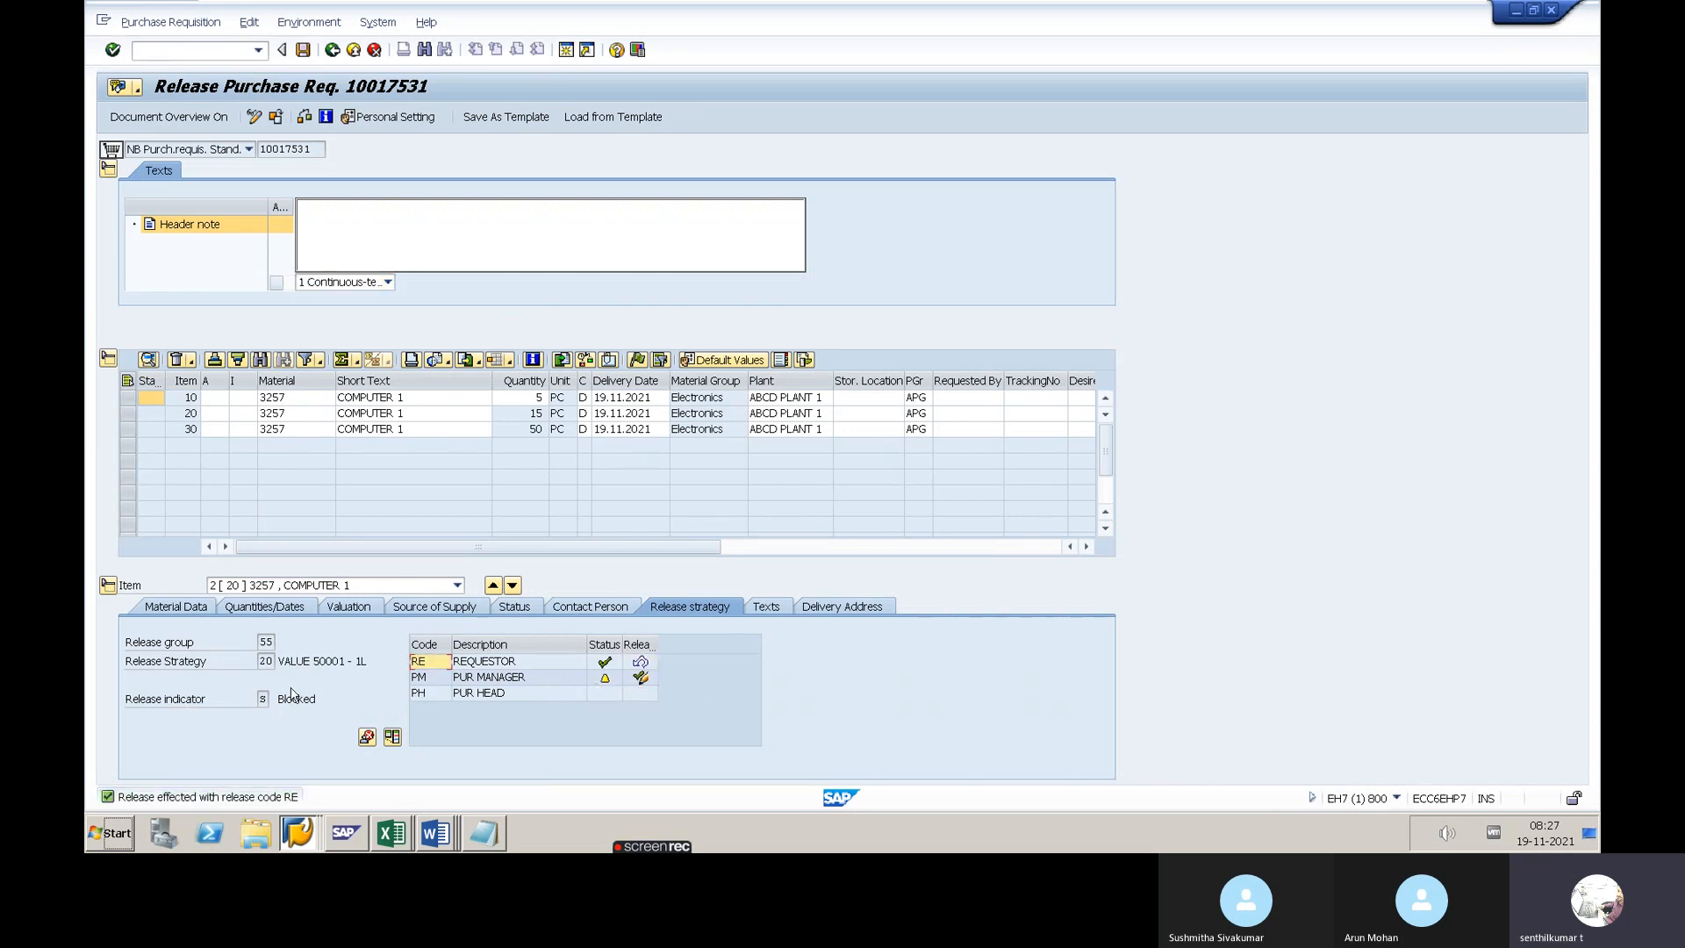
left_click(641, 677)
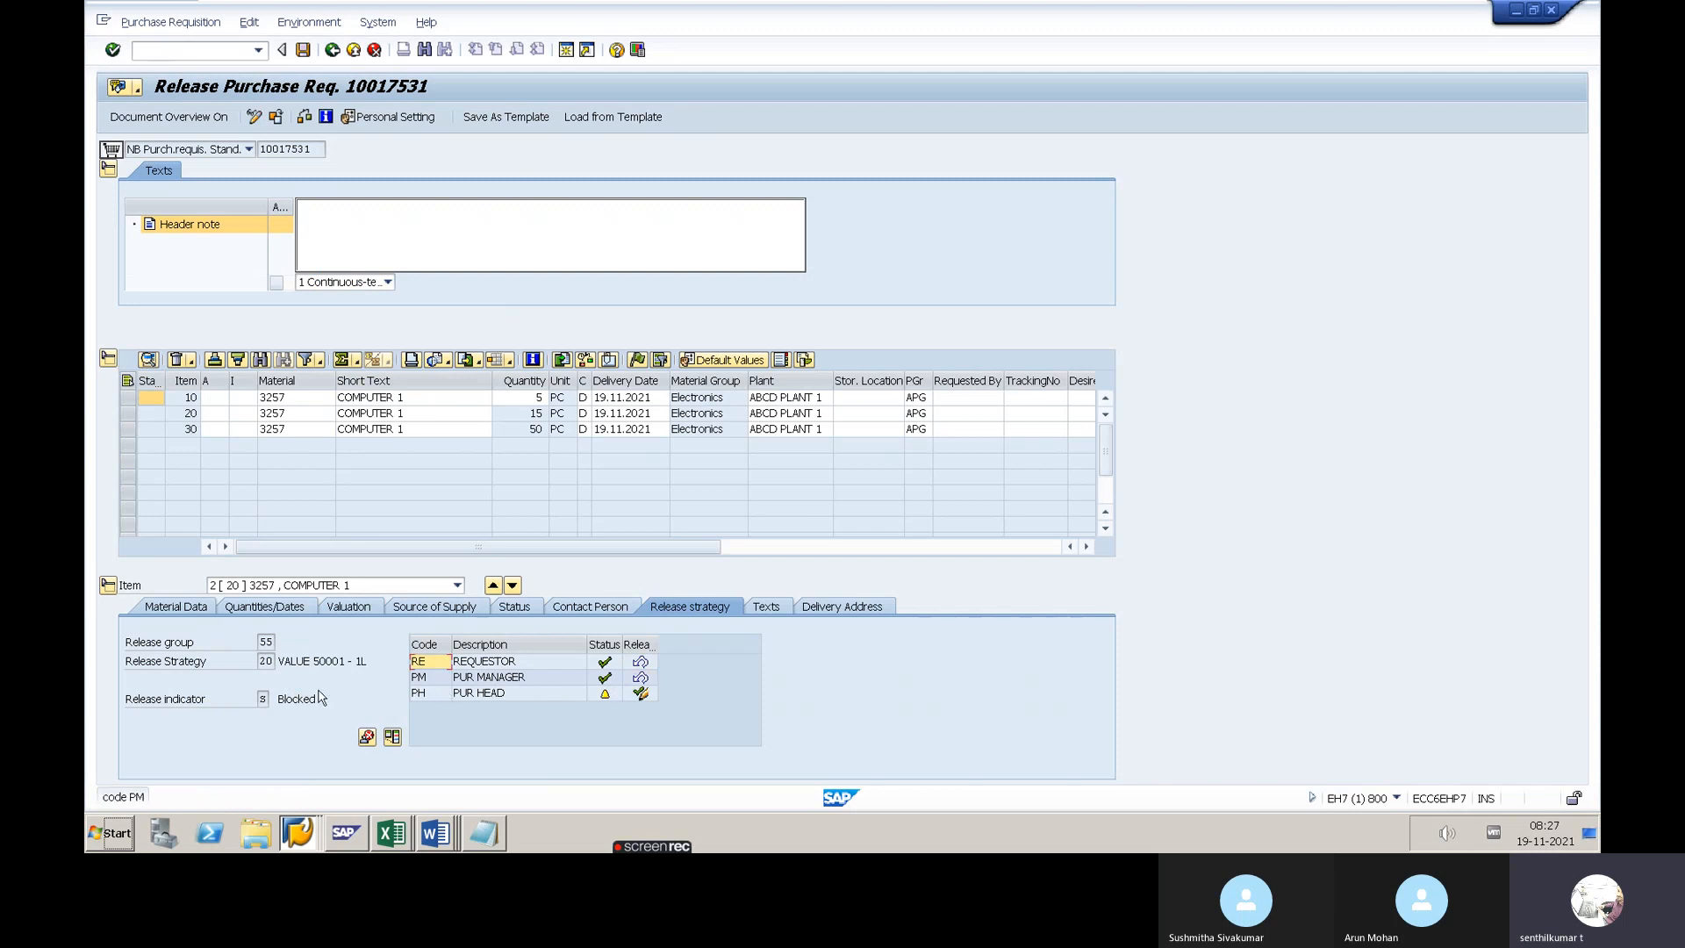
left_click(640, 693)
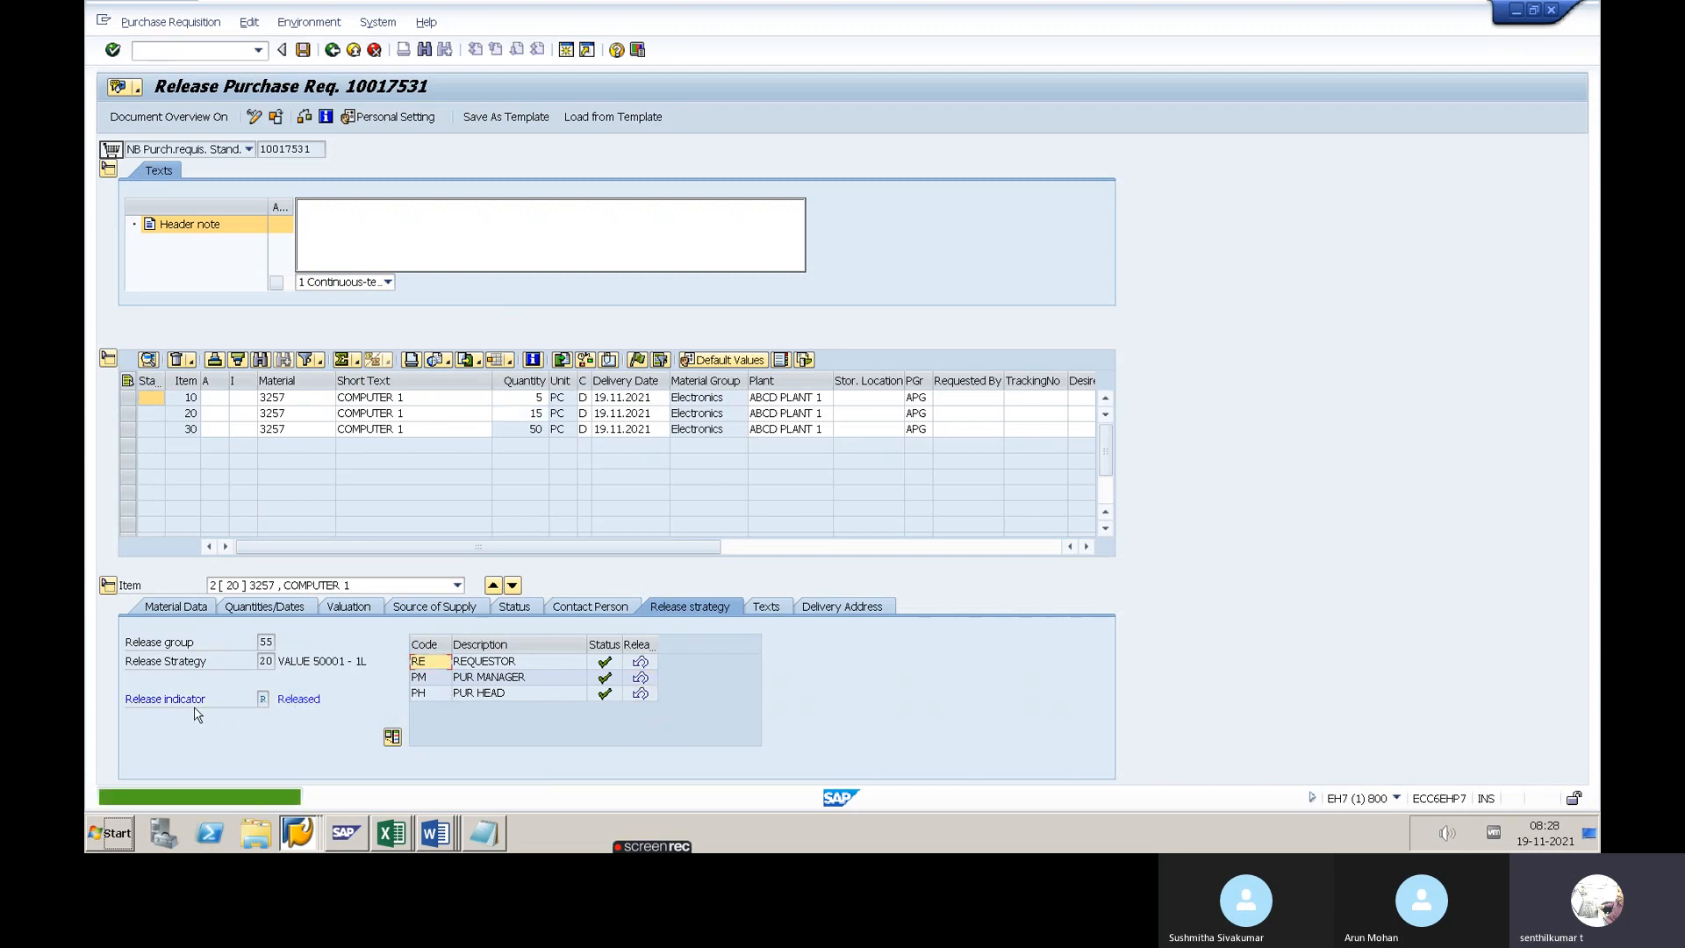
Release item 30 with codes RE, PM, PH and FH, then save and exit the requisition
left_click(386, 586)
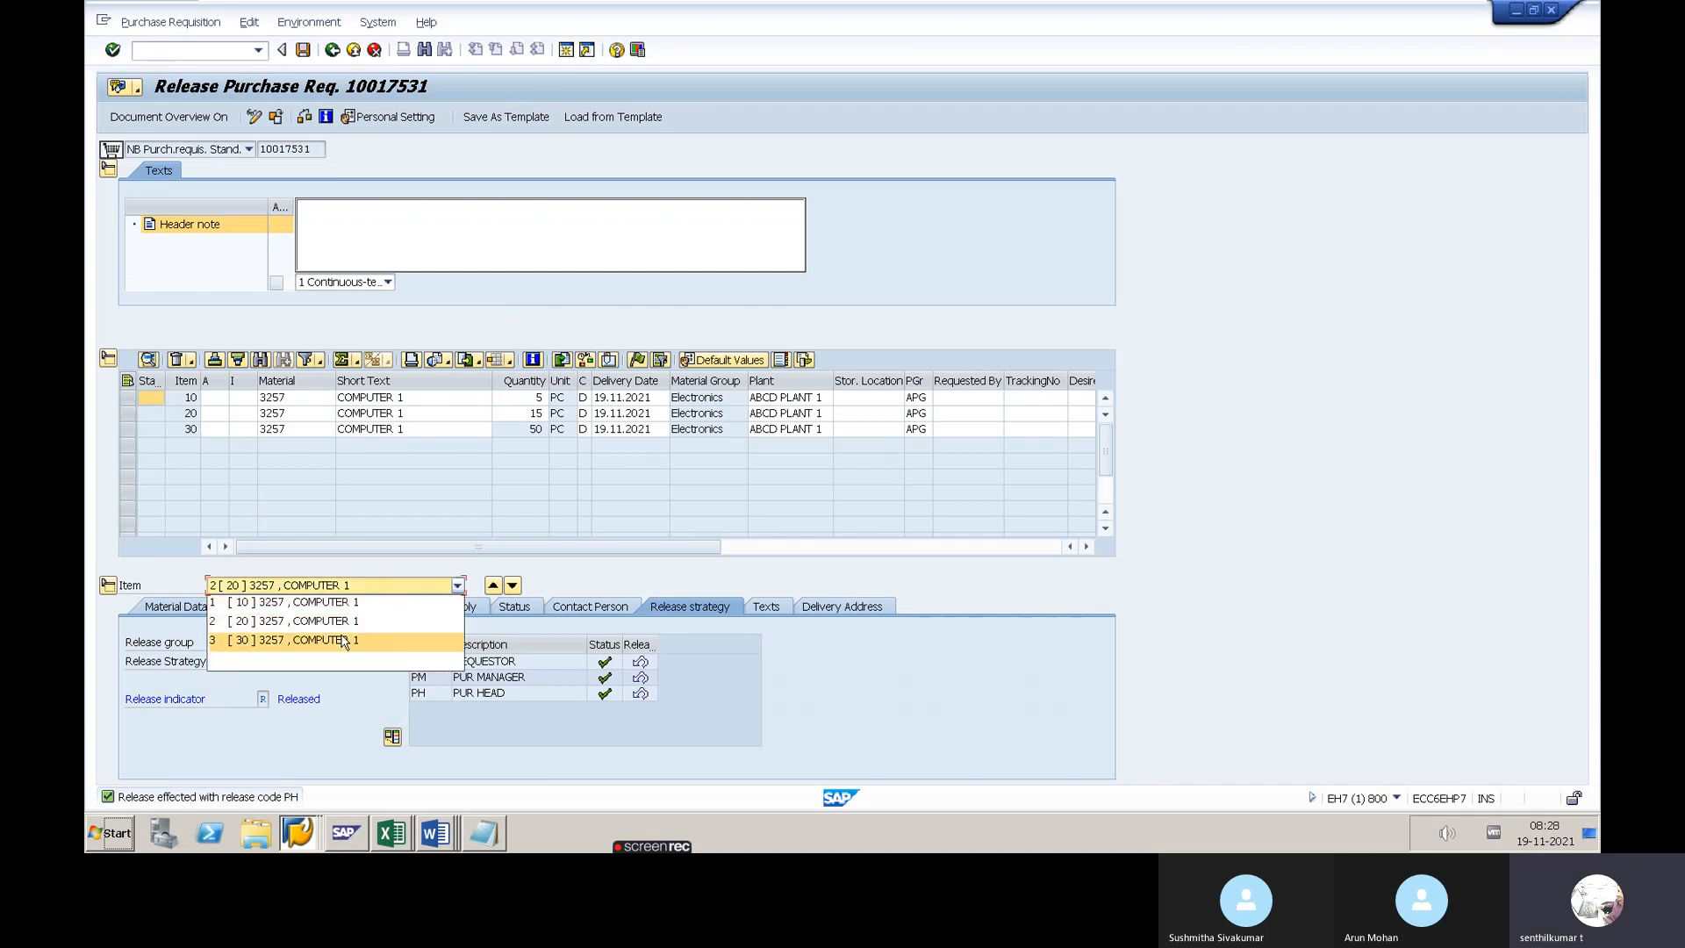
left_click(342, 642)
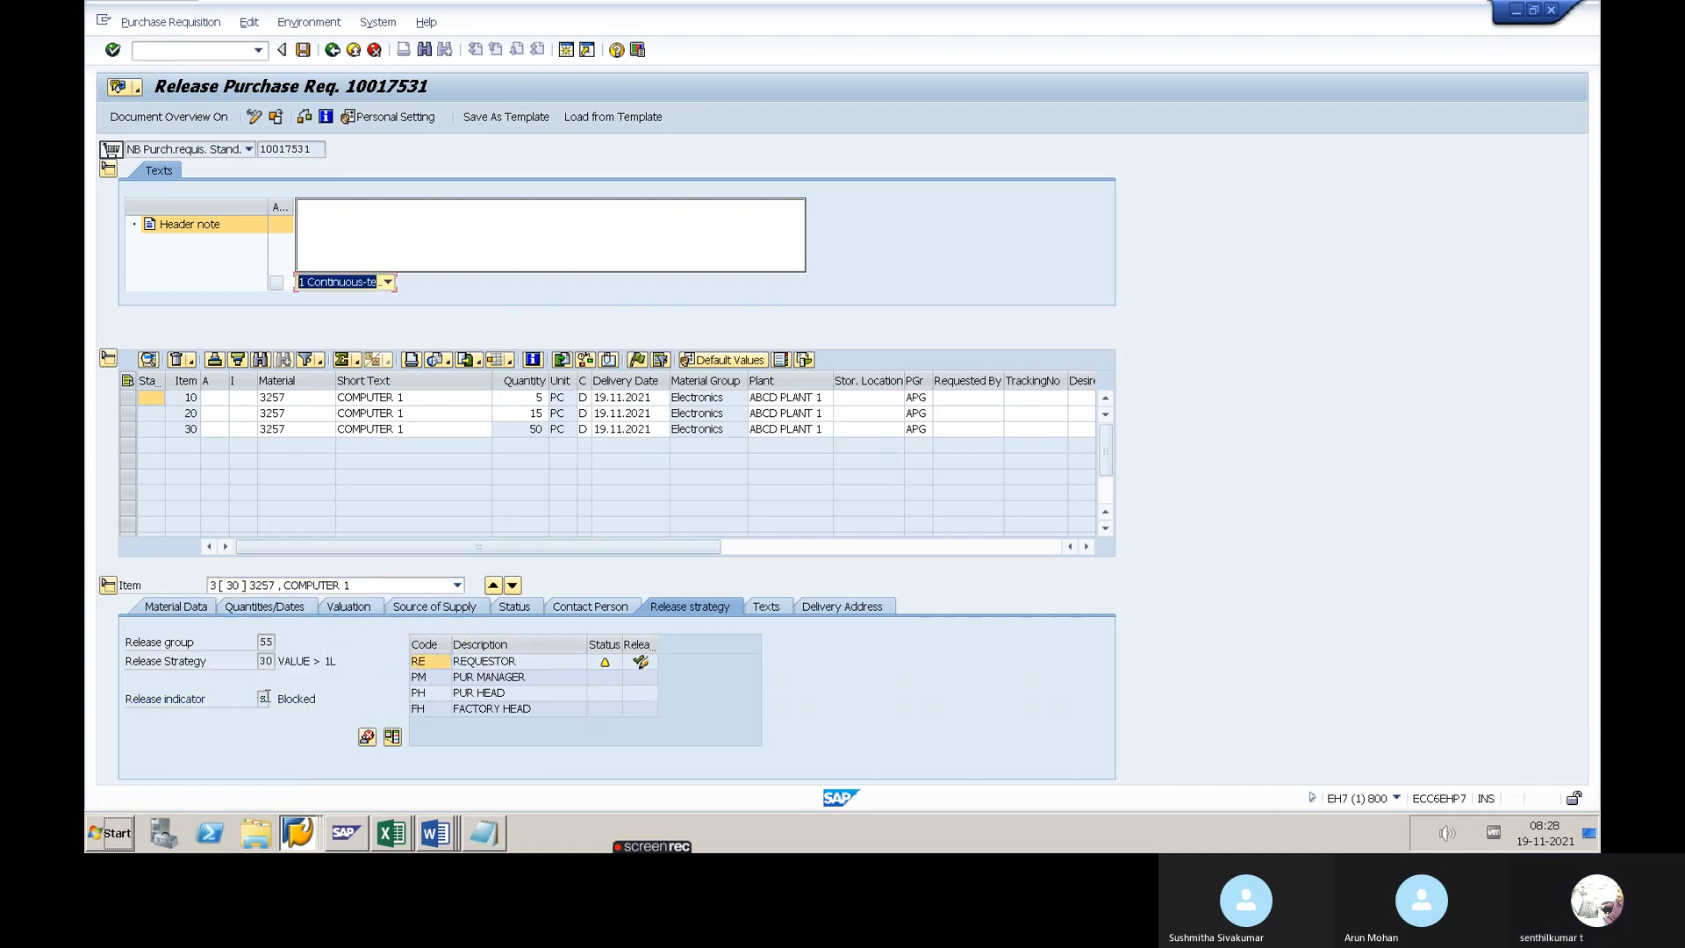
left_click(641, 664)
left_click(644, 671)
left_click(641, 679)
left_click(631, 694)
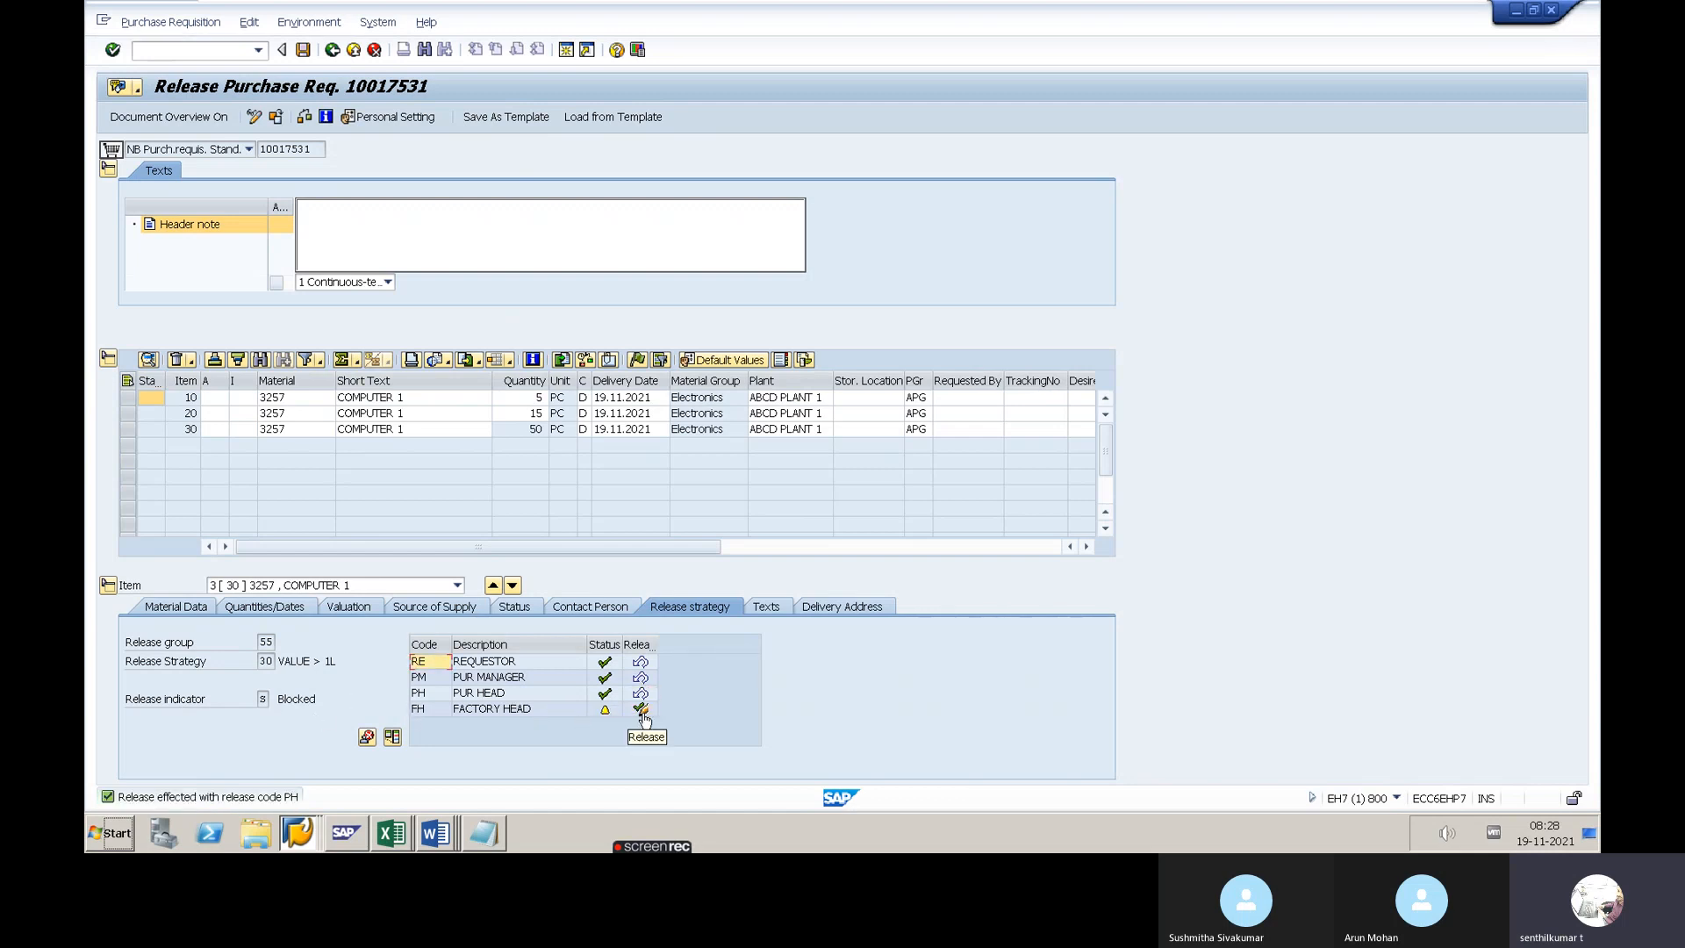
left_click(643, 716)
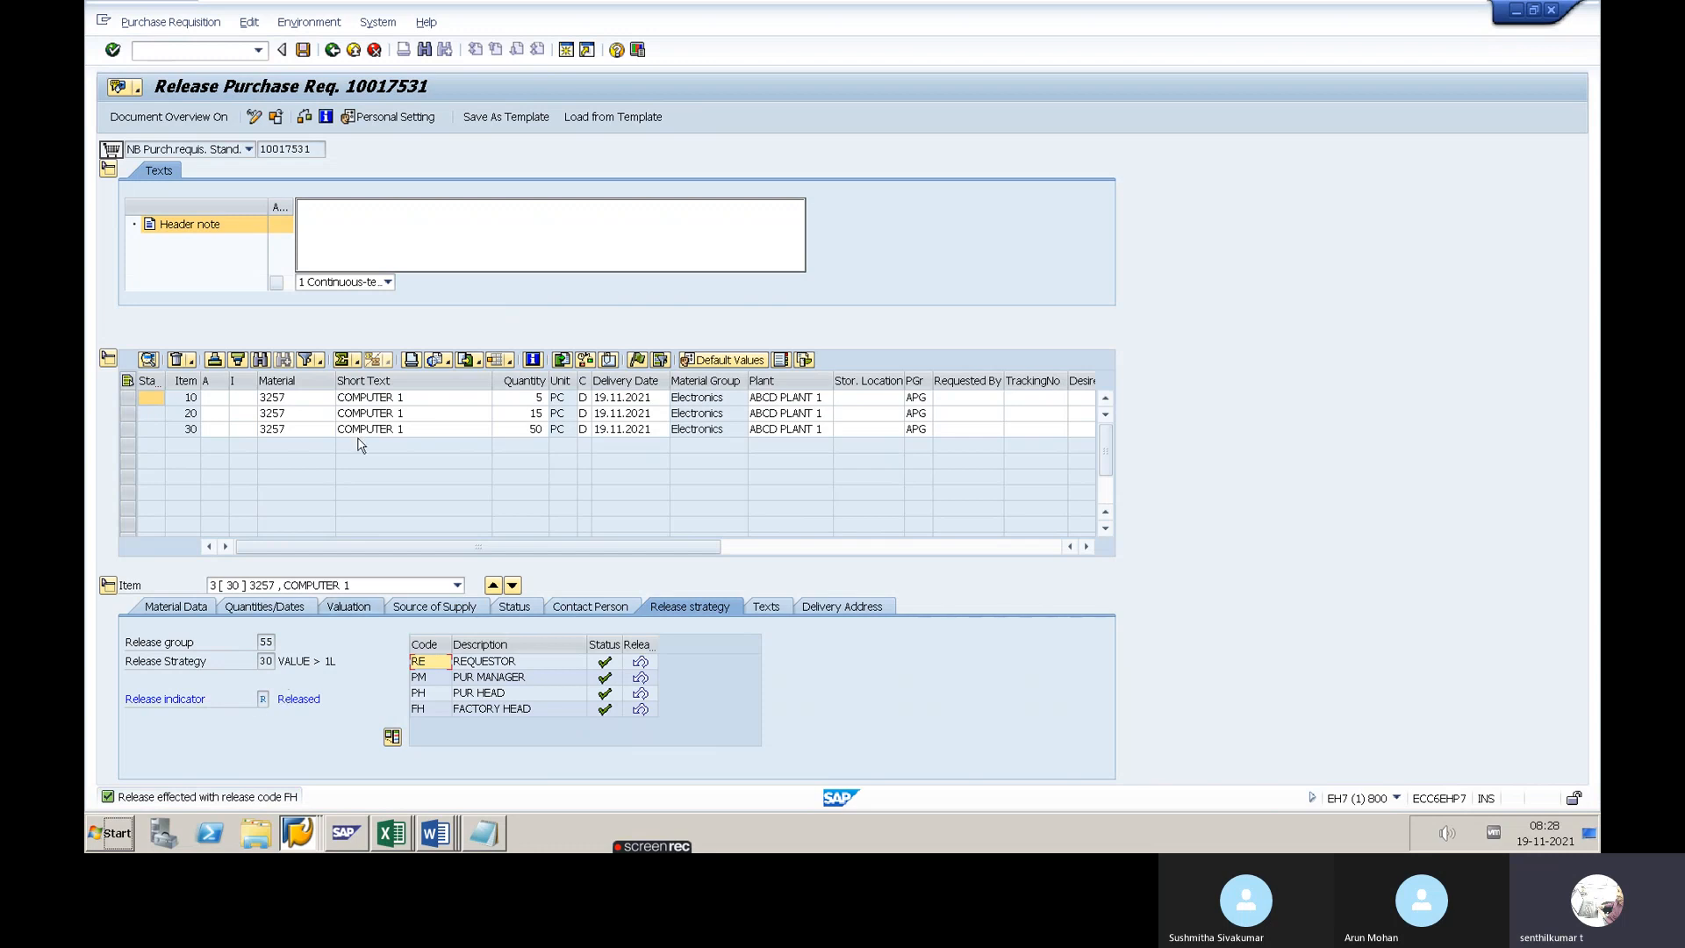
left_click(301, 51)
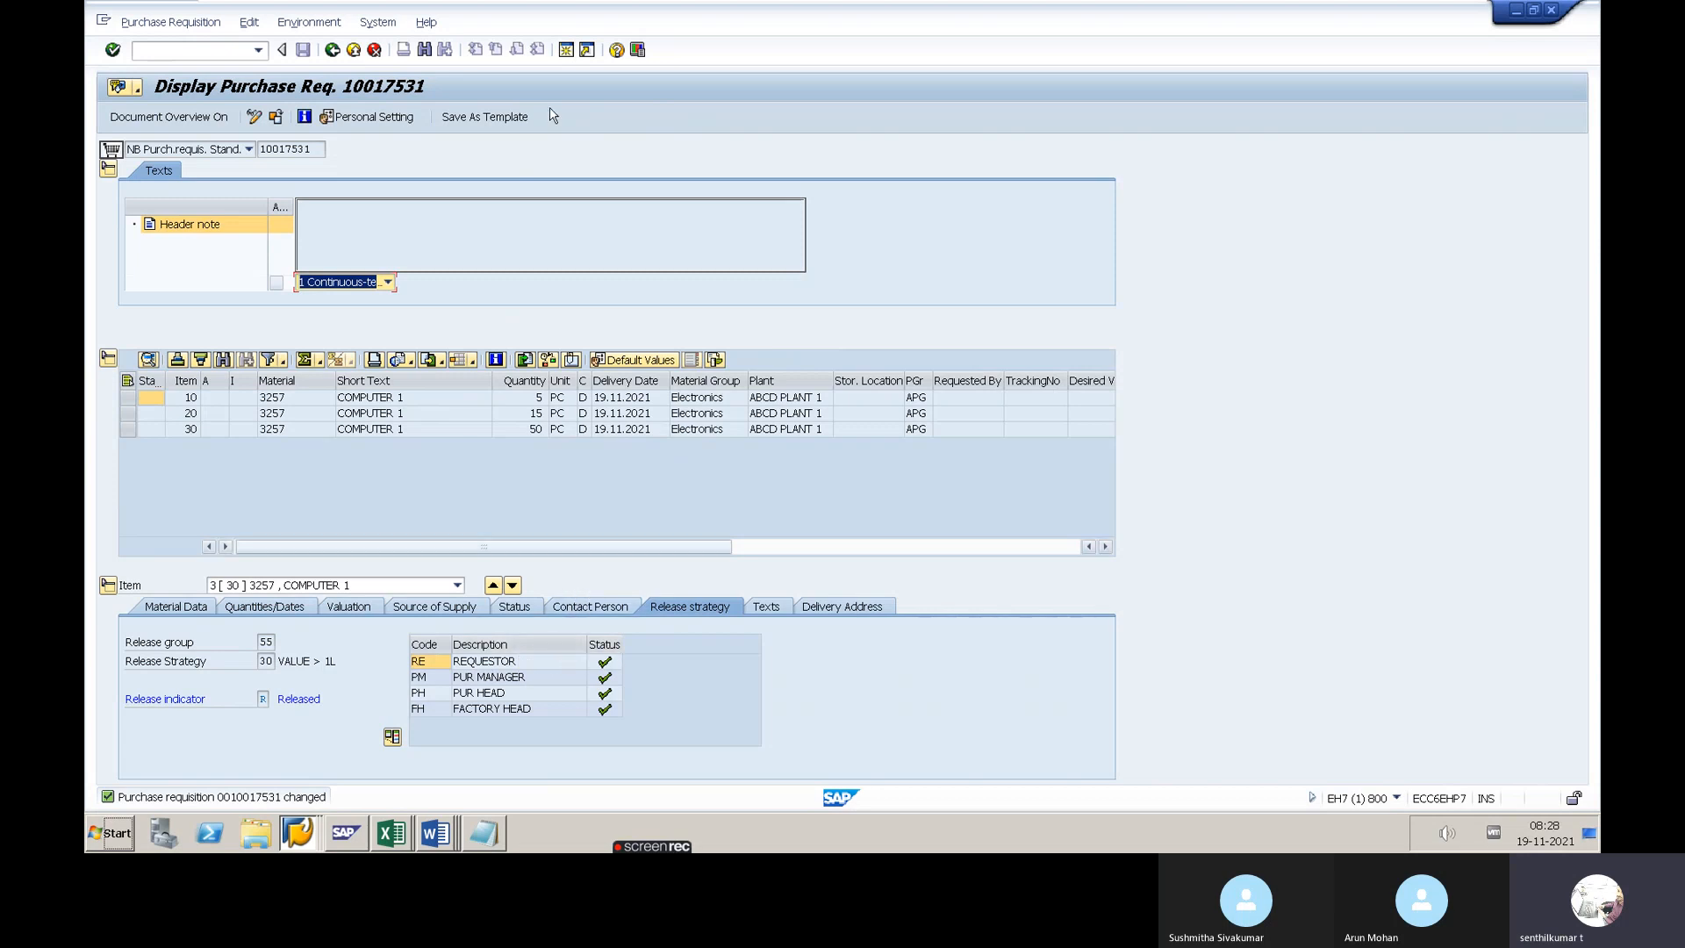
left_click(331, 55)
In the IMG's classification procedure, enable overall requisition release for release group 55 and save it to the proposed customizing request
key("alt+Tab")
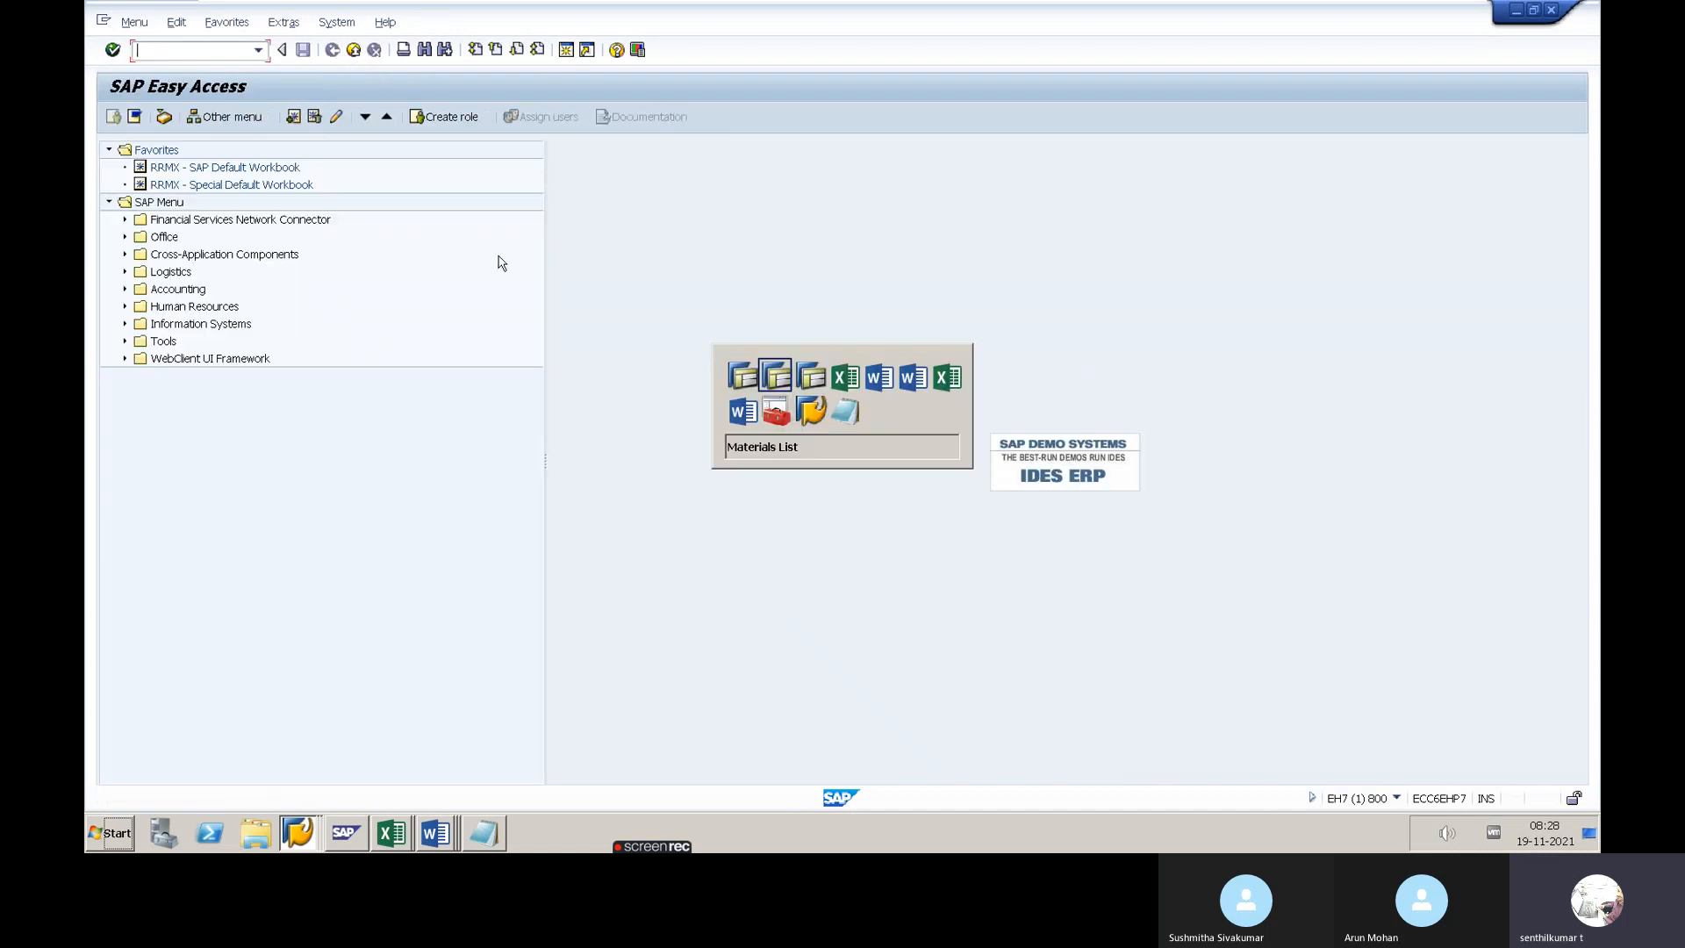
key("alt+Tab")
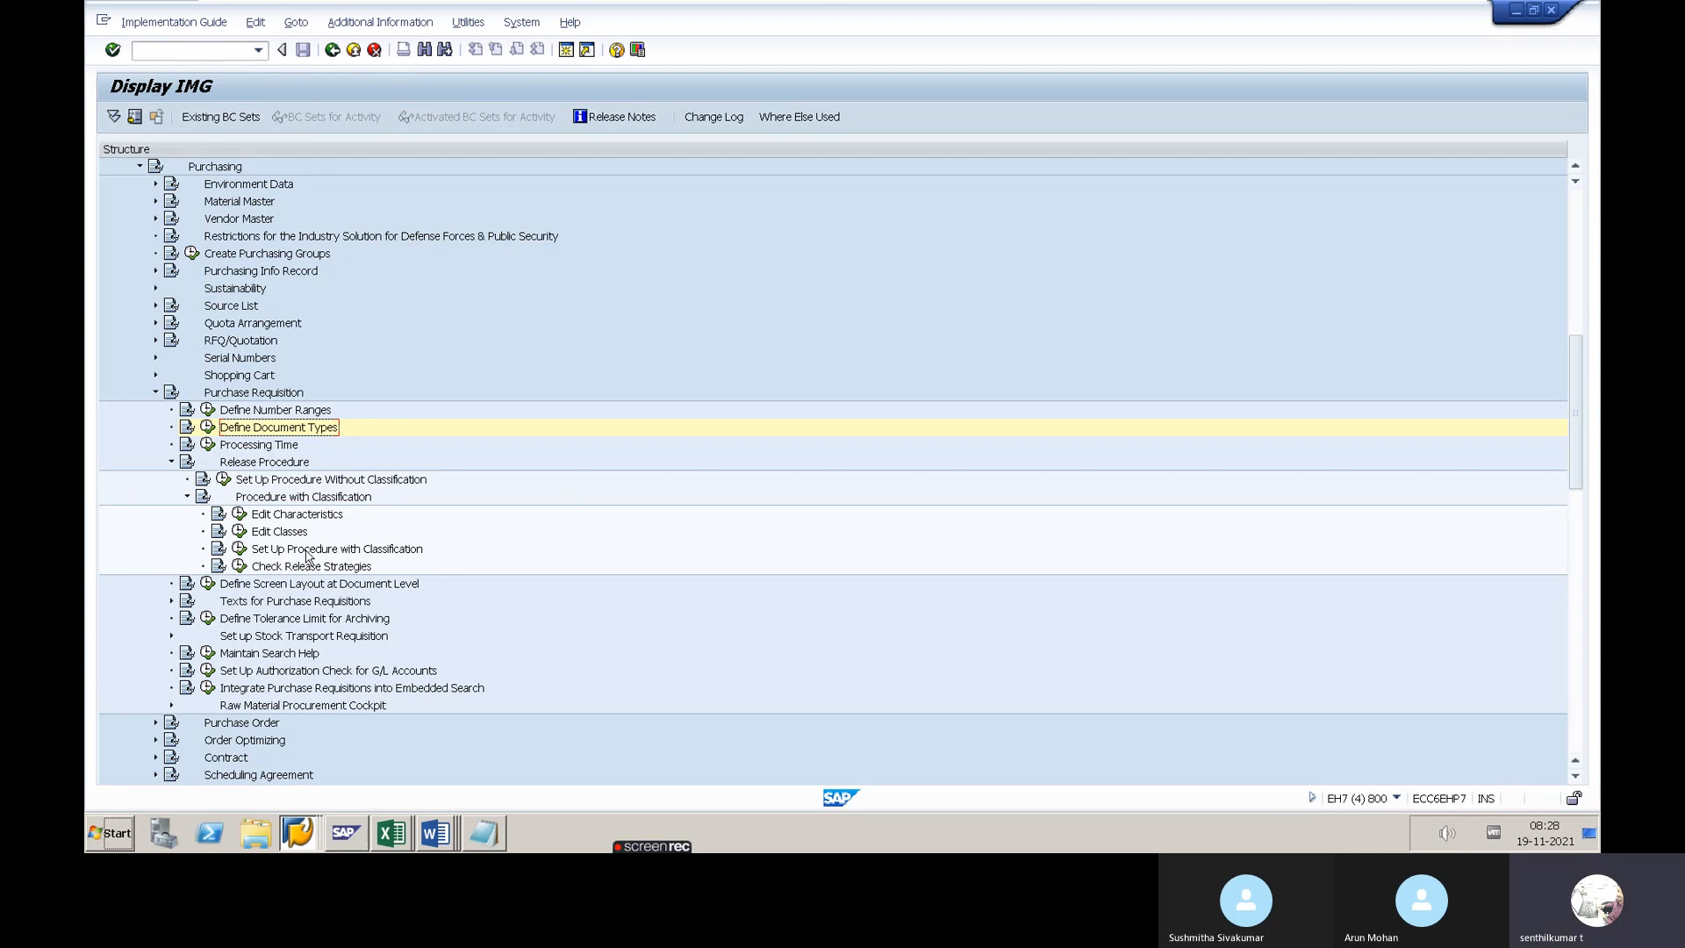
left_click(239, 551)
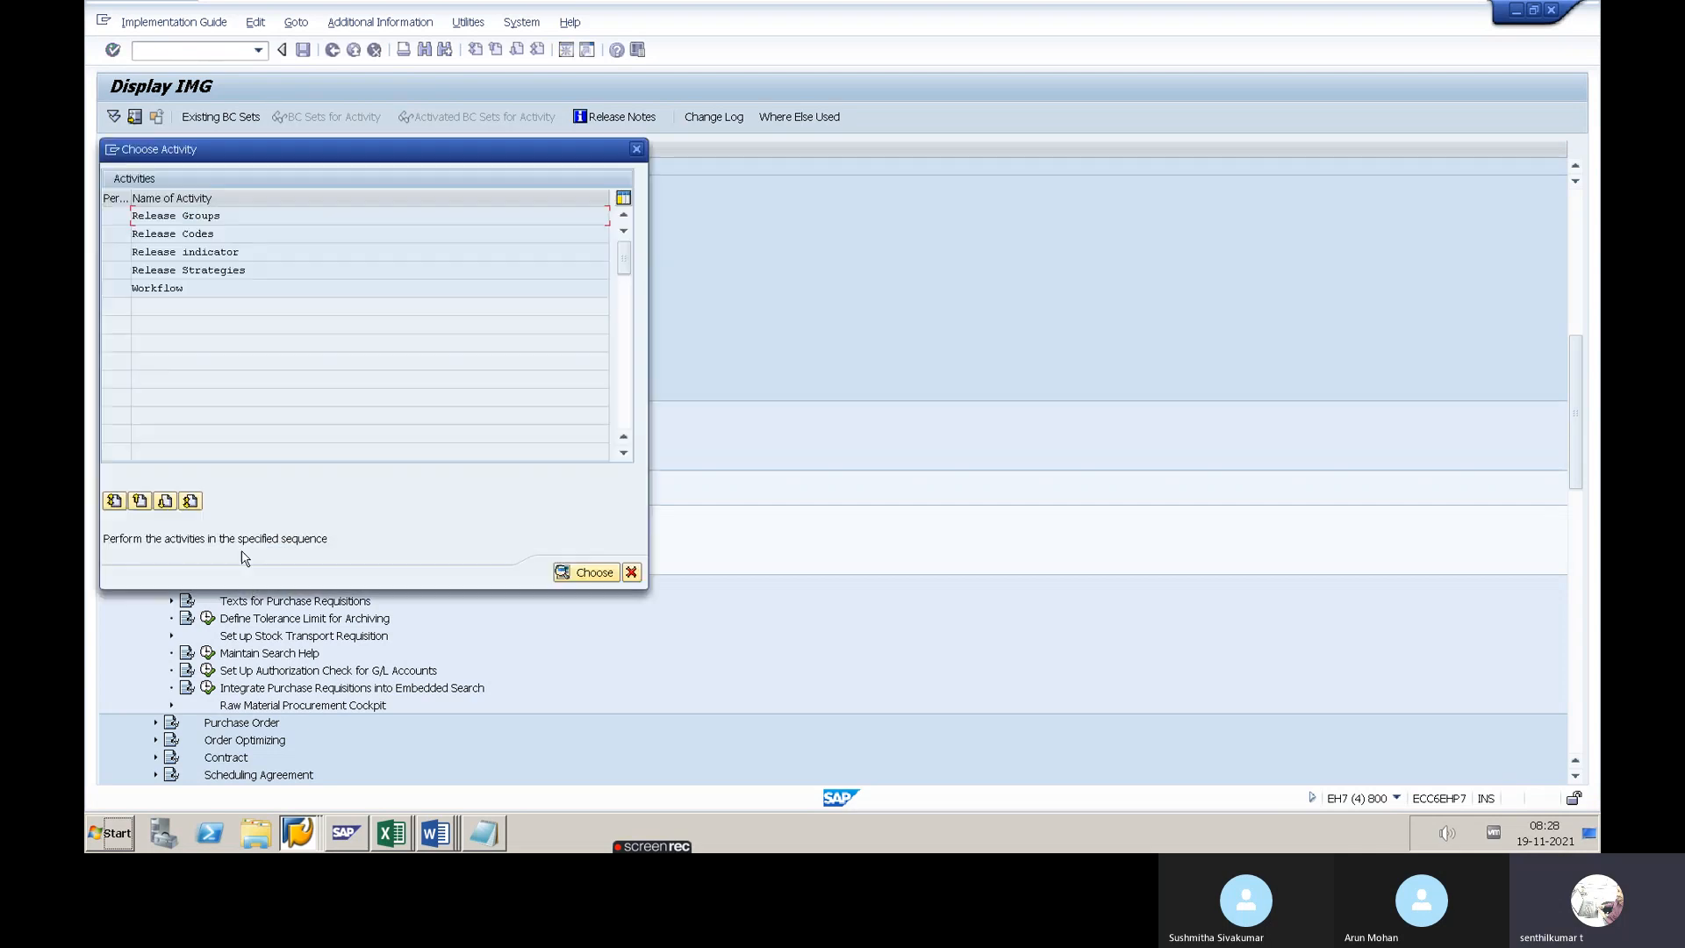
double_click(175, 215)
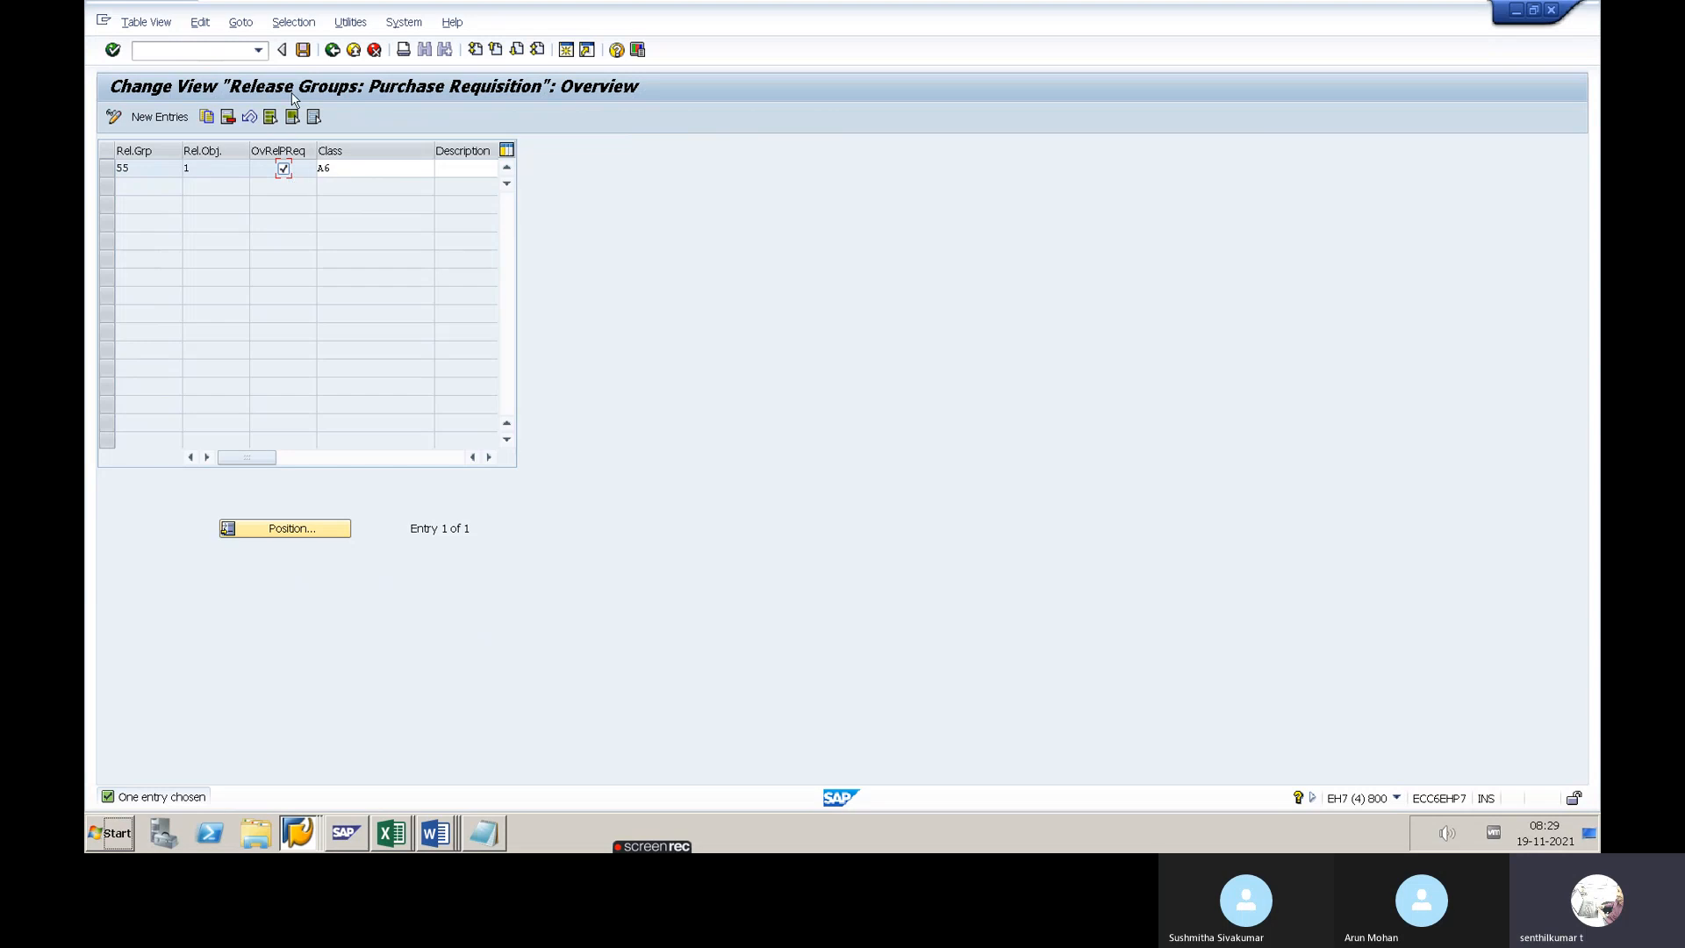
left_click(302, 49)
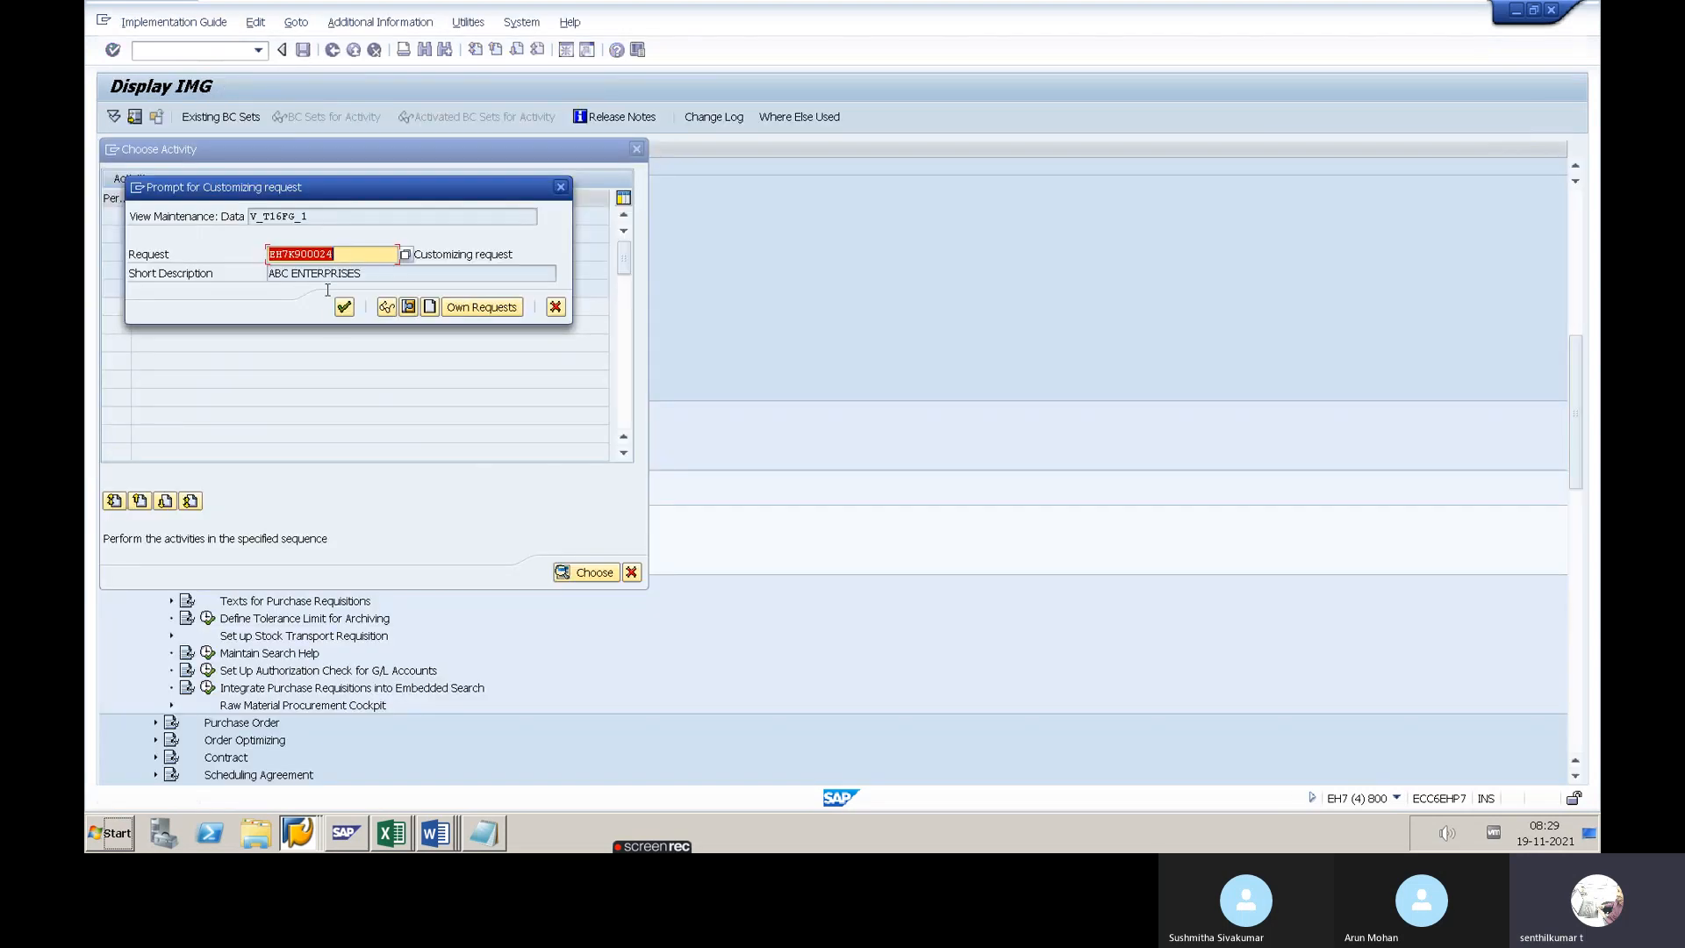
left_click(344, 307)
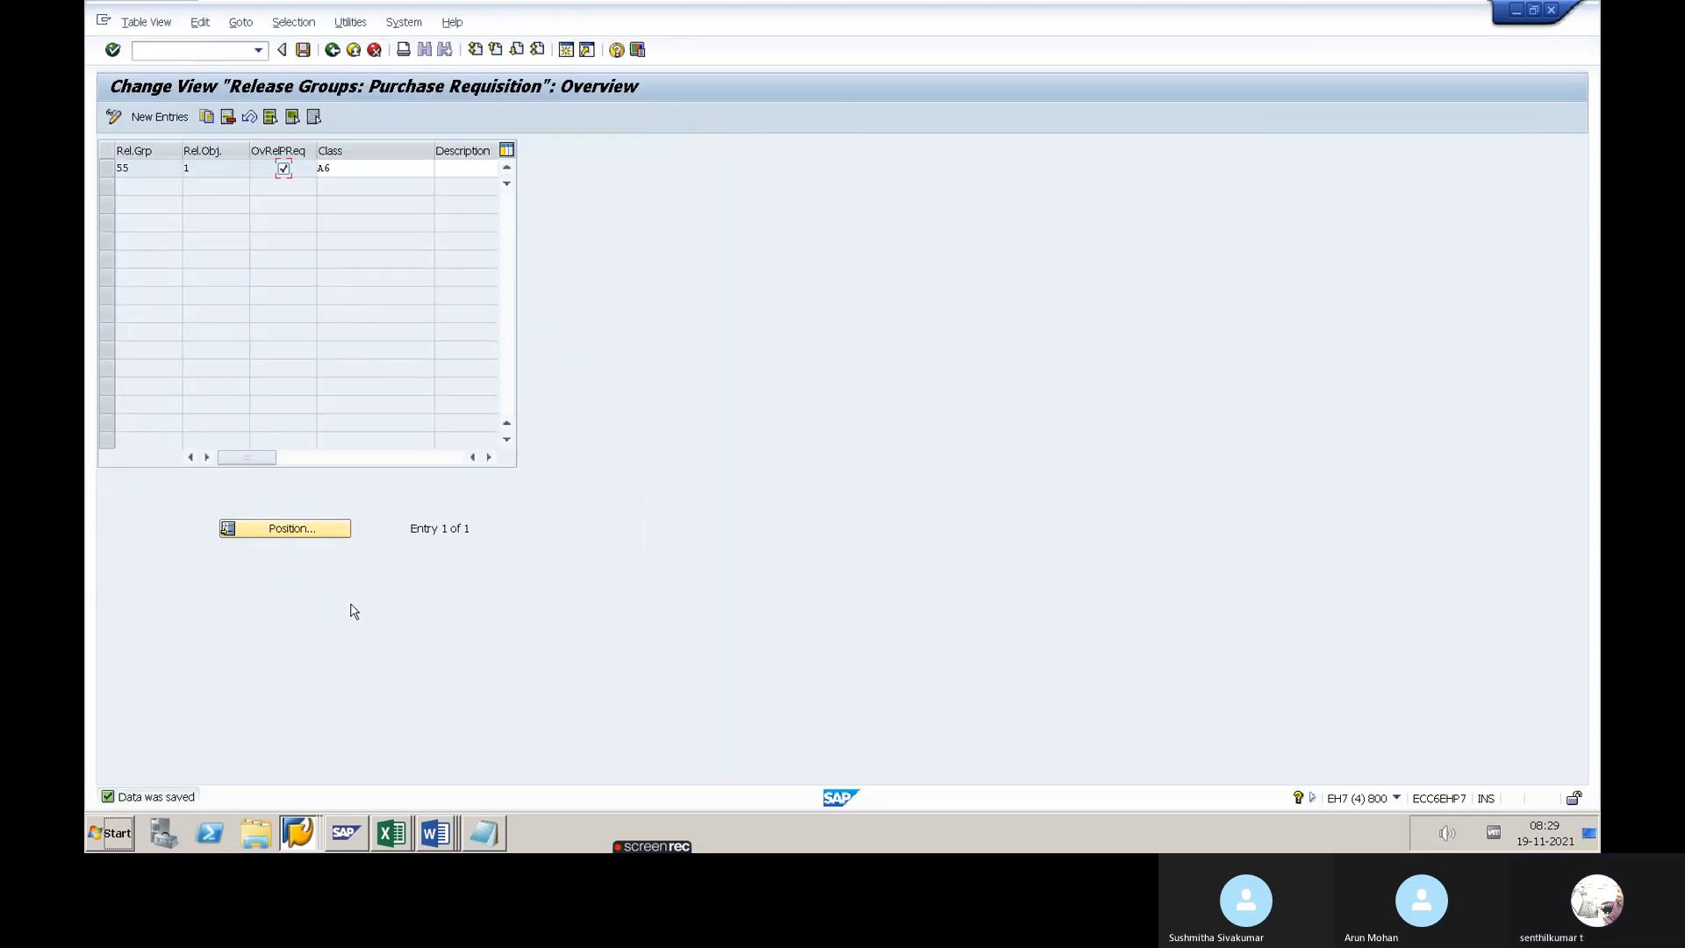
left_click(334, 52)
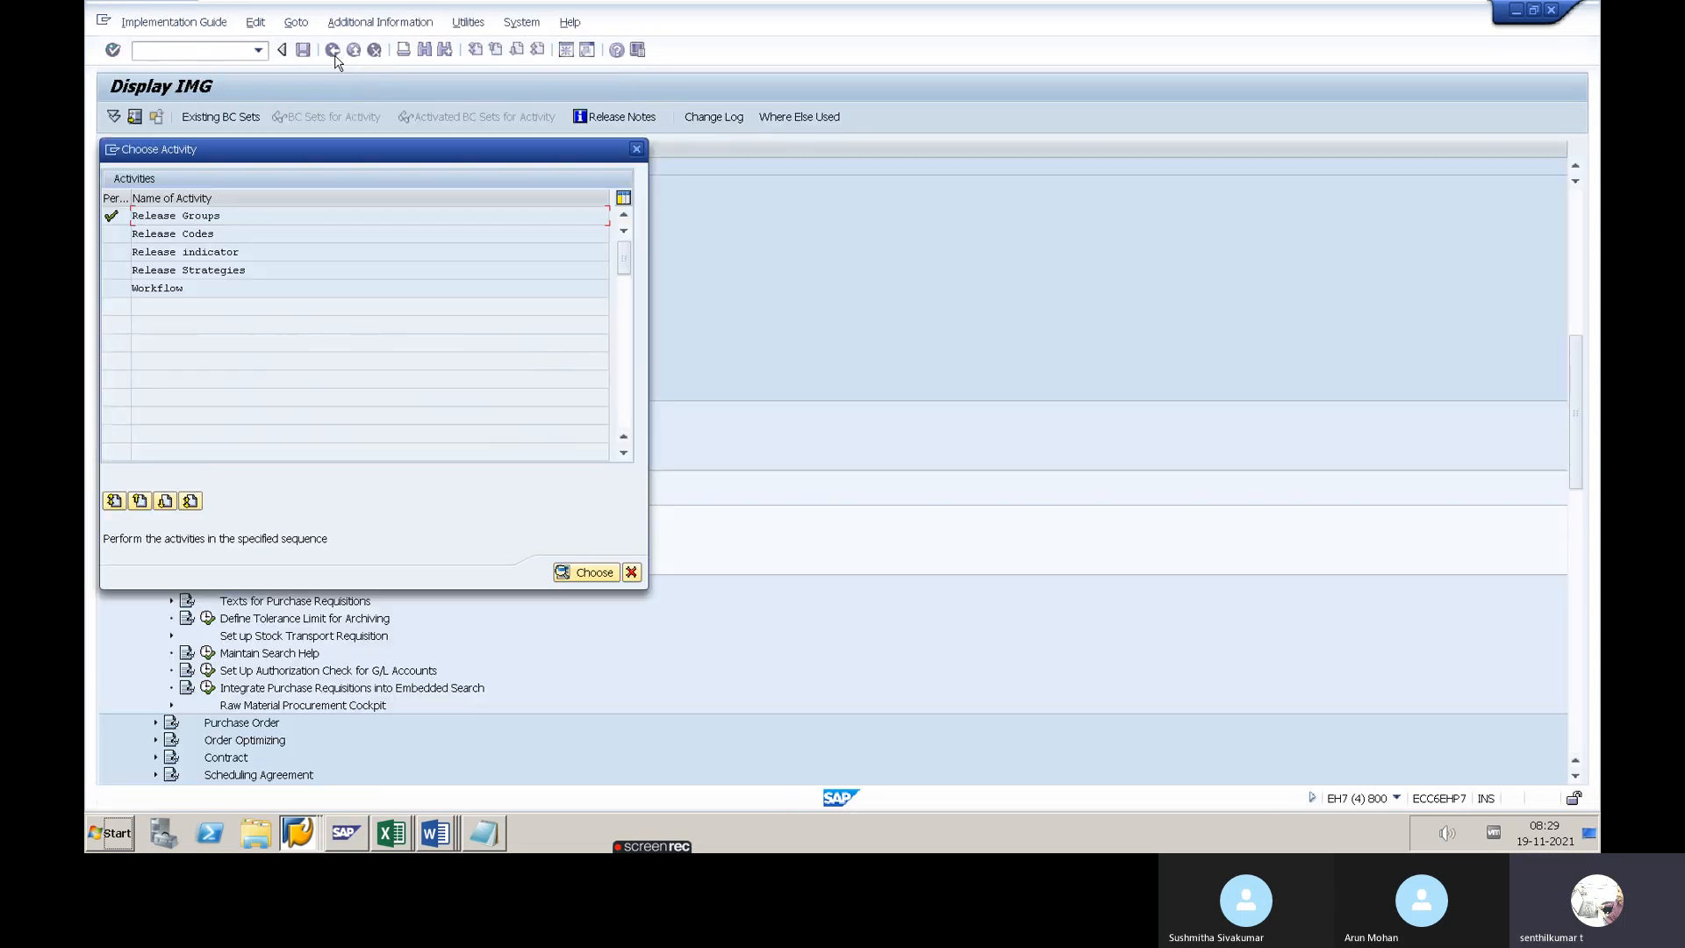
Enable overall release for purchase requisition document type NB in the document type settings, save to the proposed customizing request and return to the IMG
left_click(631, 573)
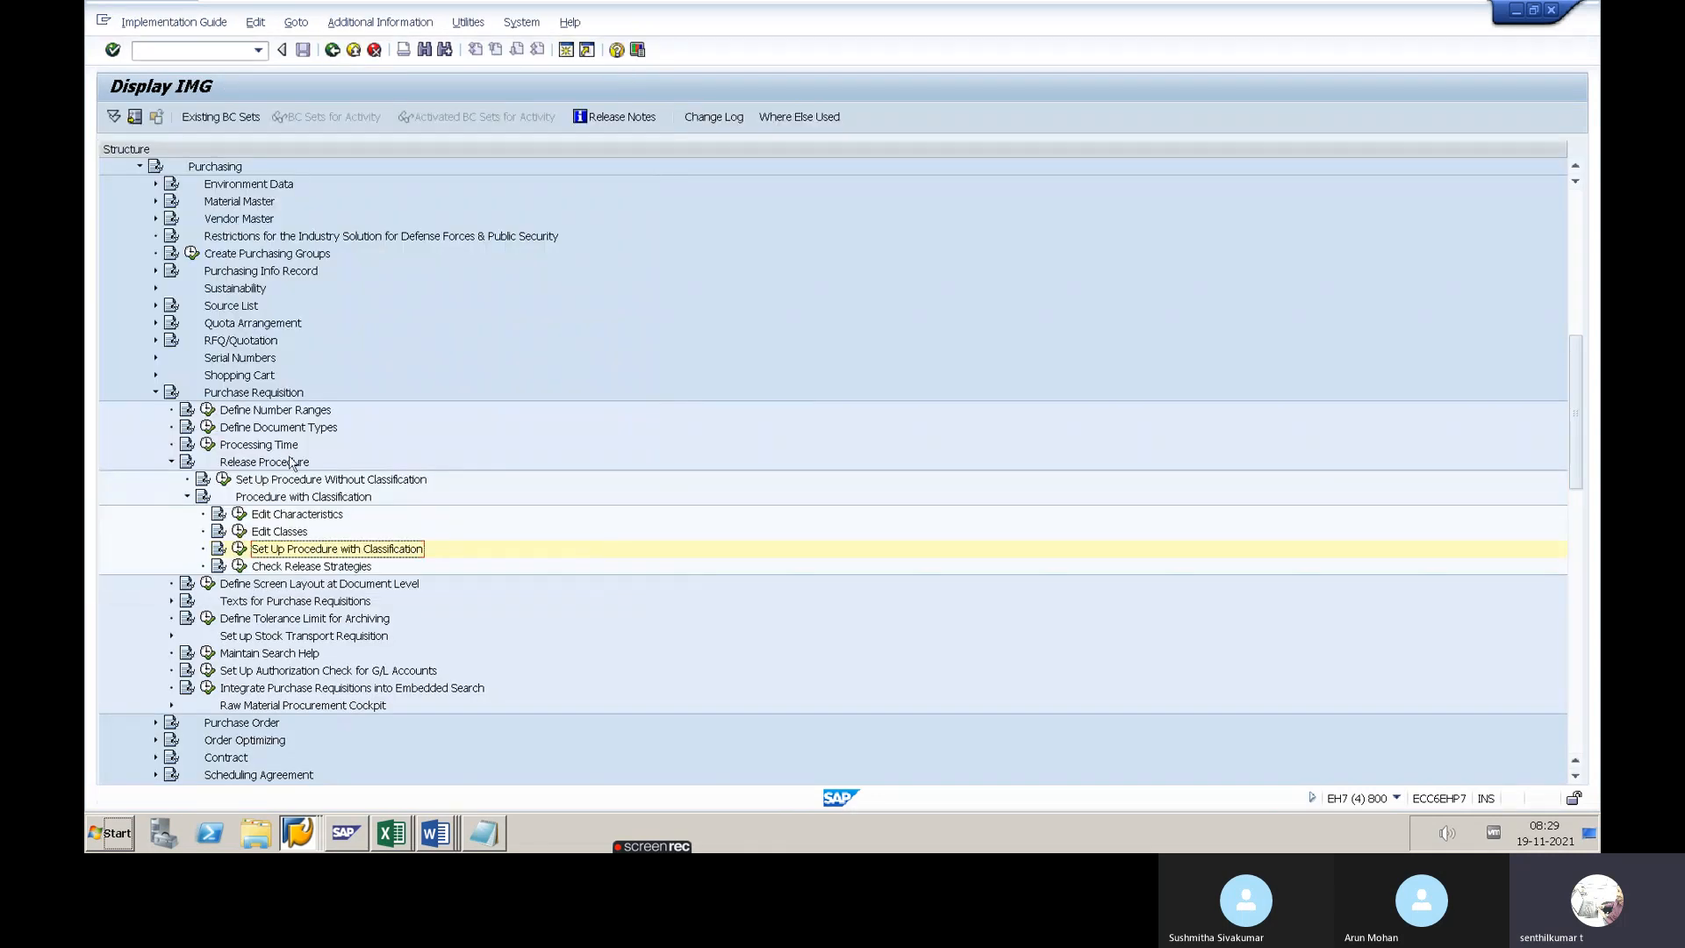
left_click(208, 427)
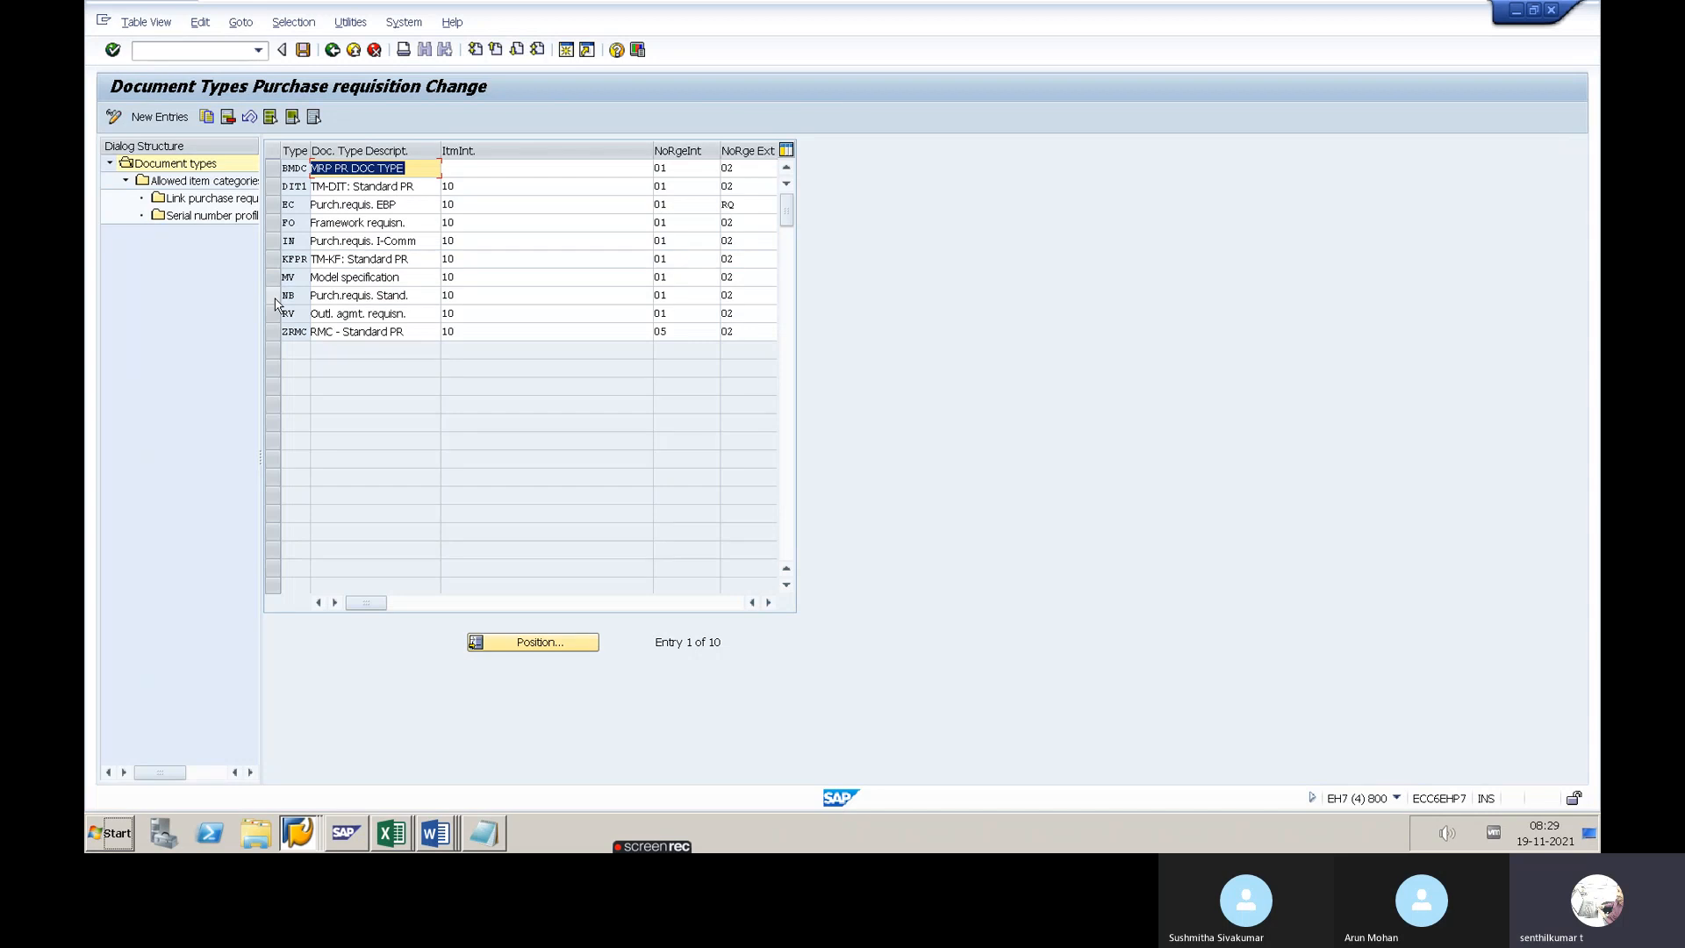
left_click(284, 297)
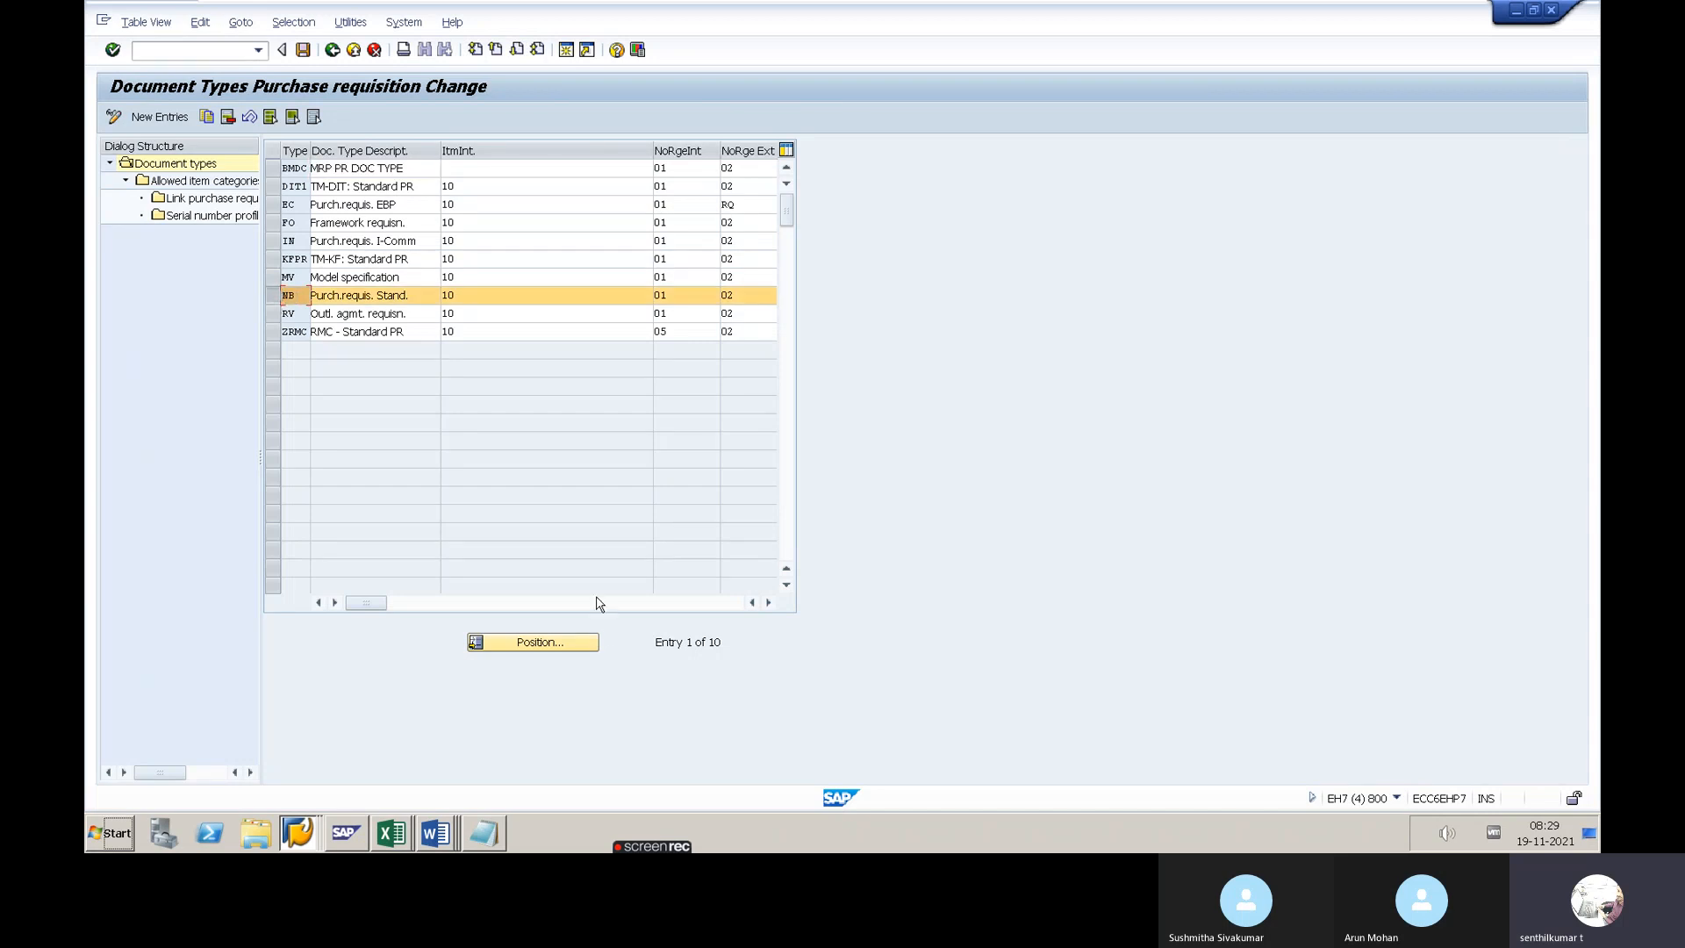
left_click_drag(373, 606, 505, 614)
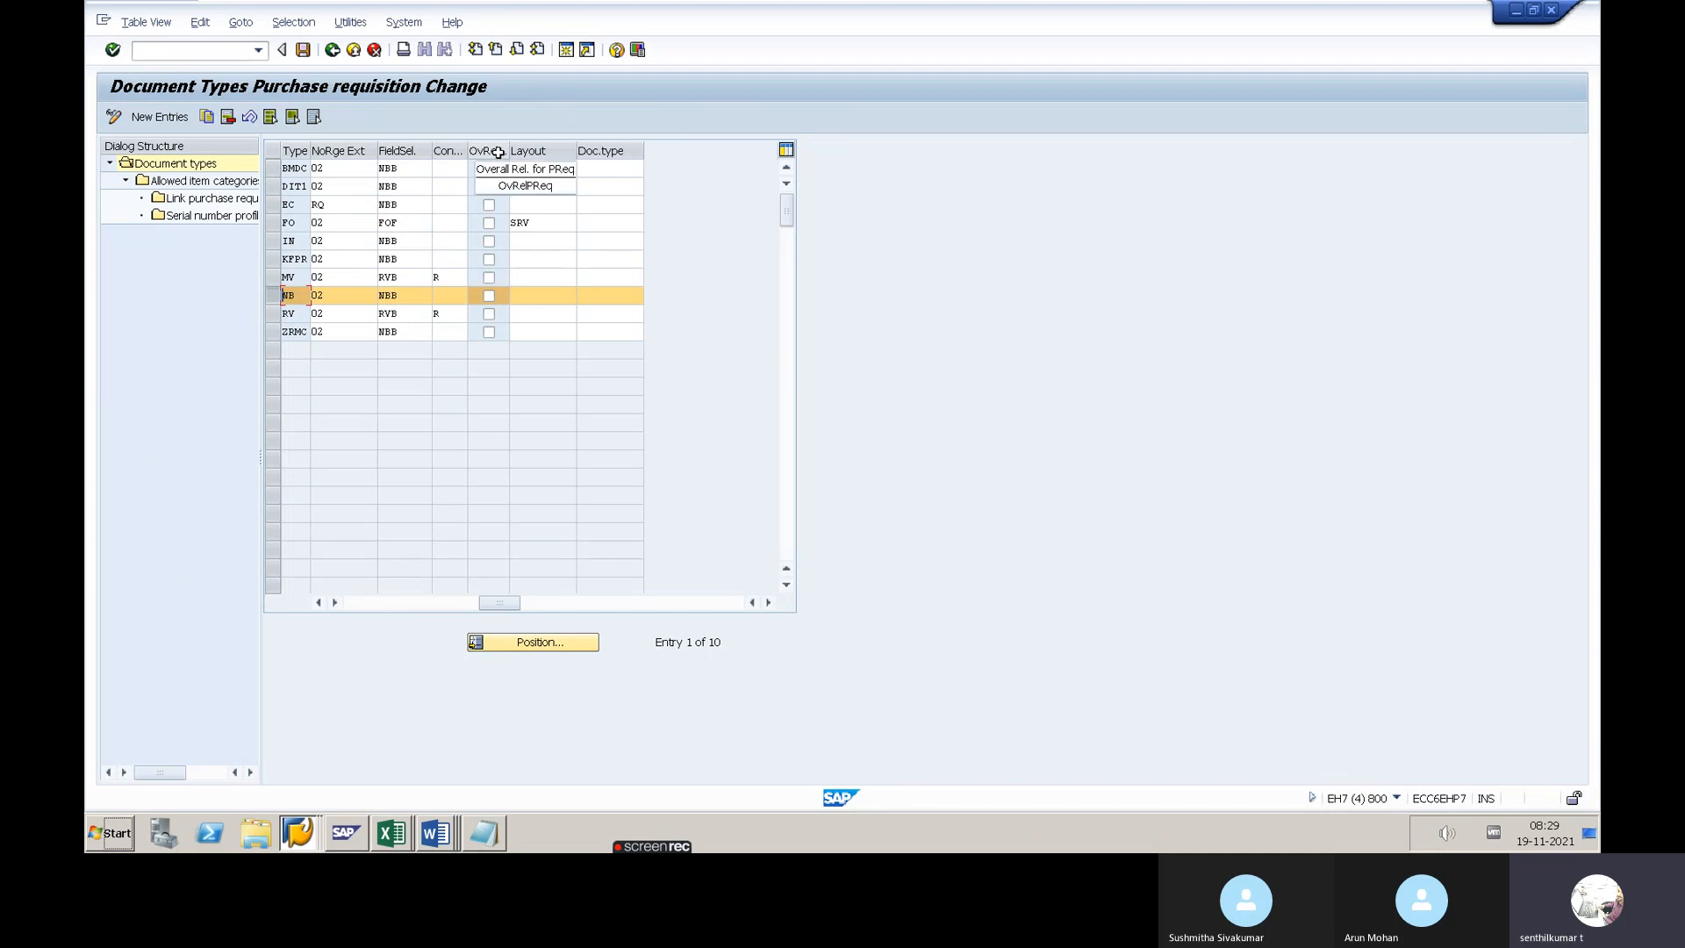
left_click(490, 297)
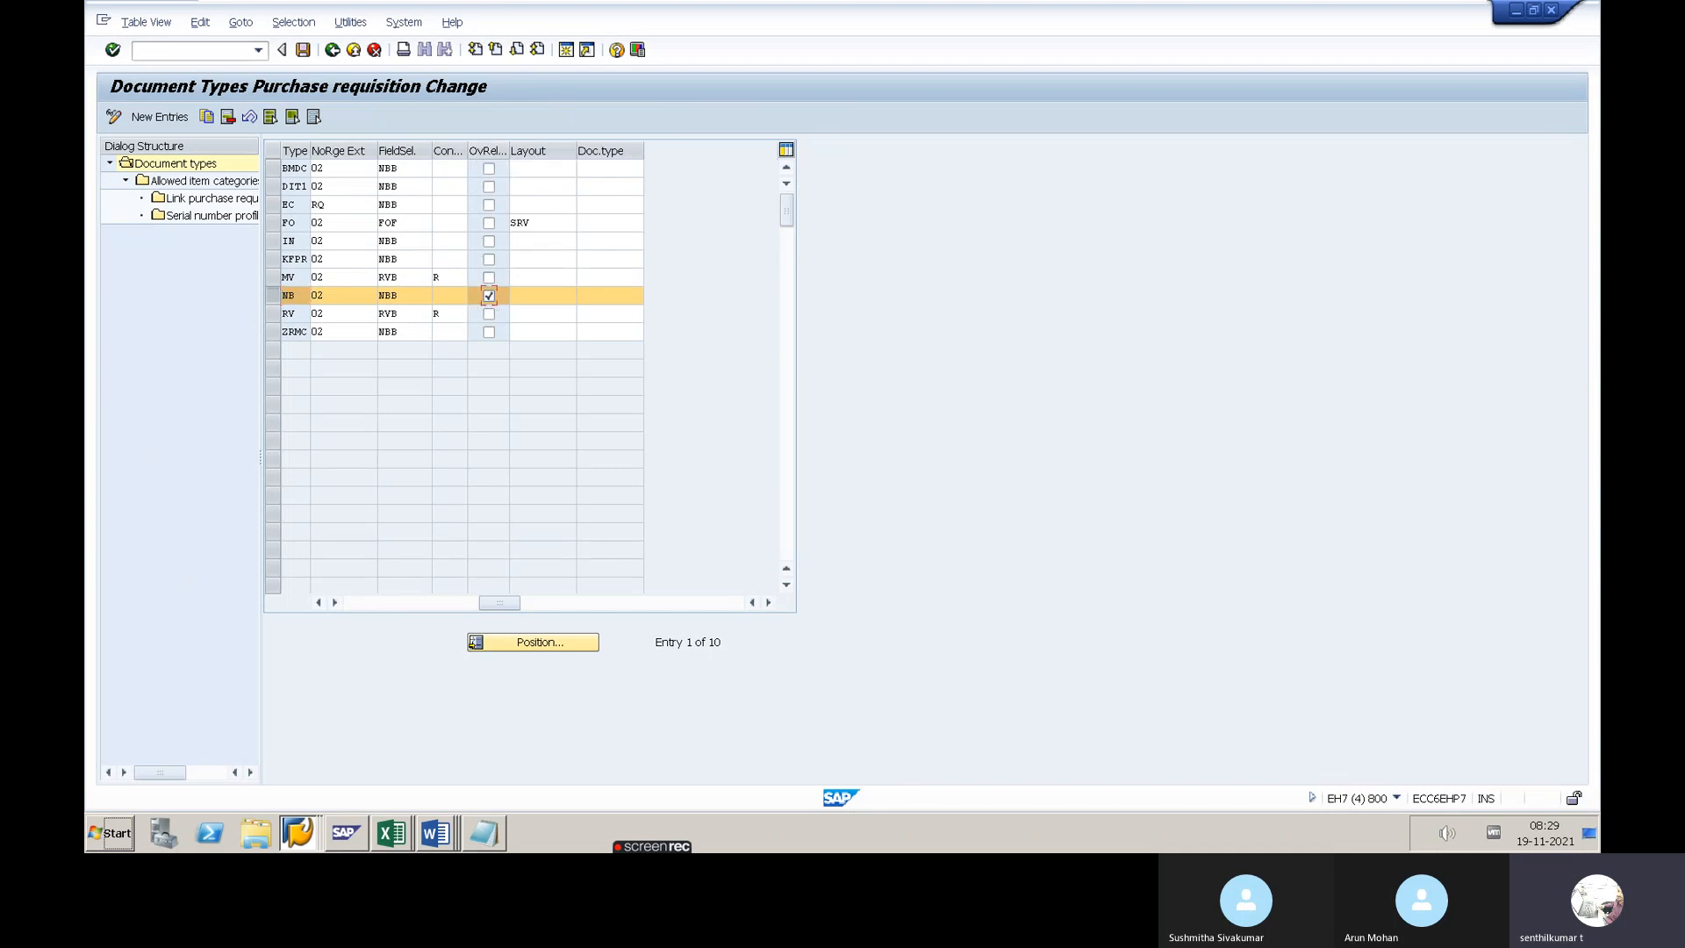
left_click(303, 50)
left_click(343, 306)
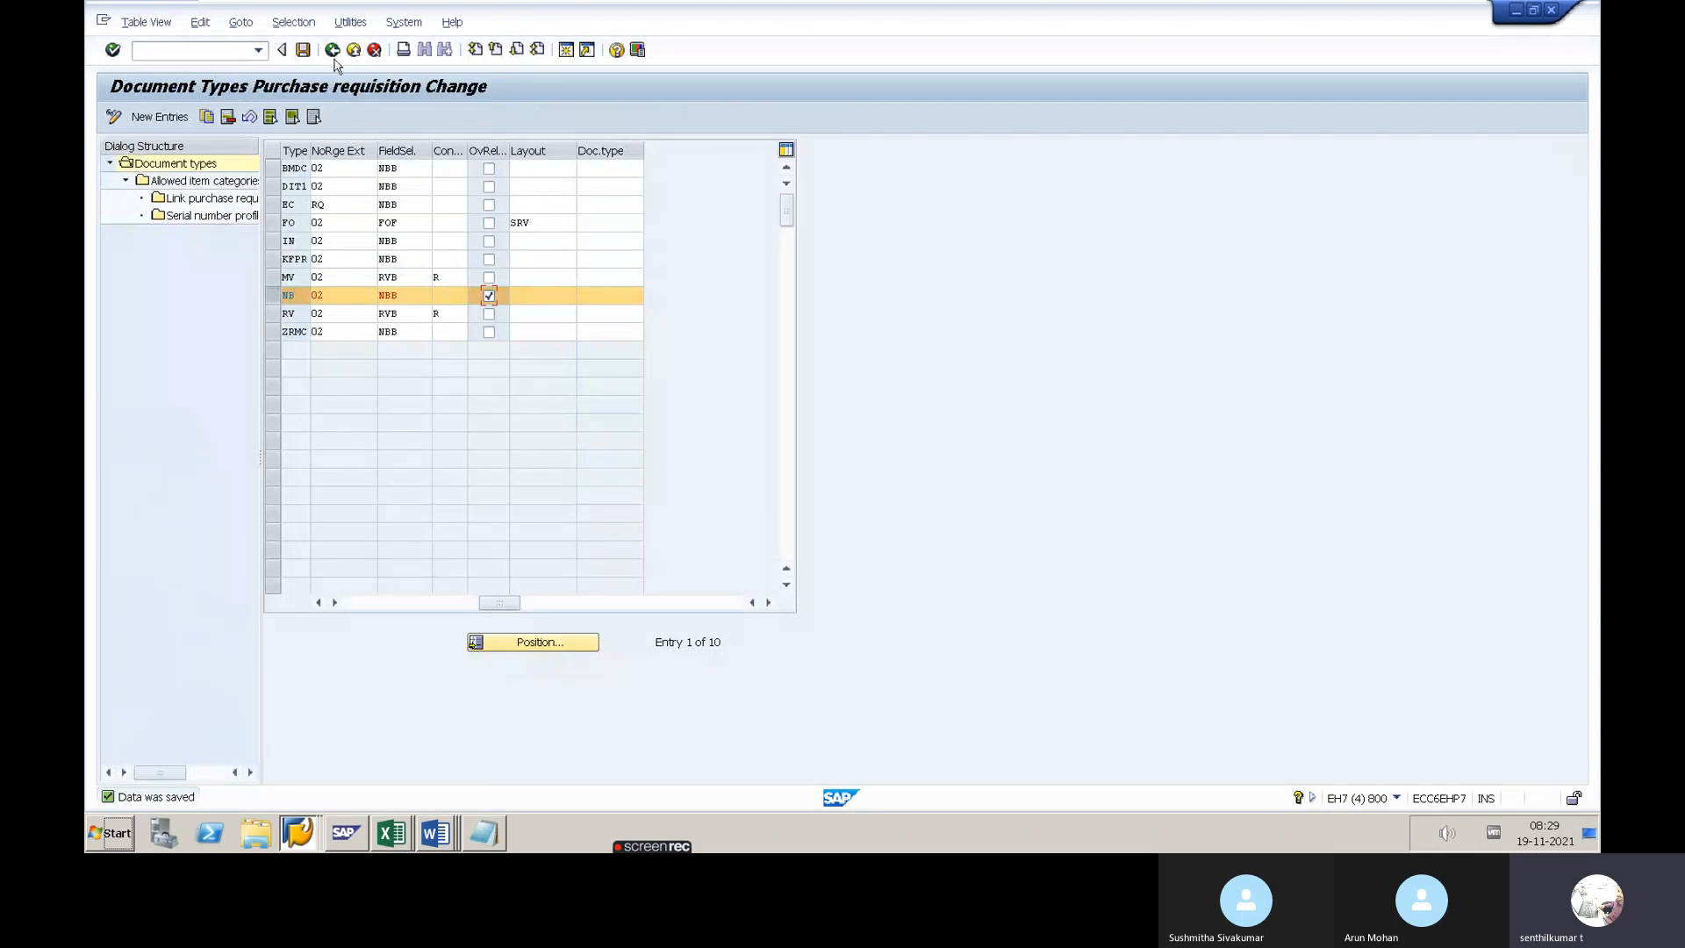
left_click(332, 50)
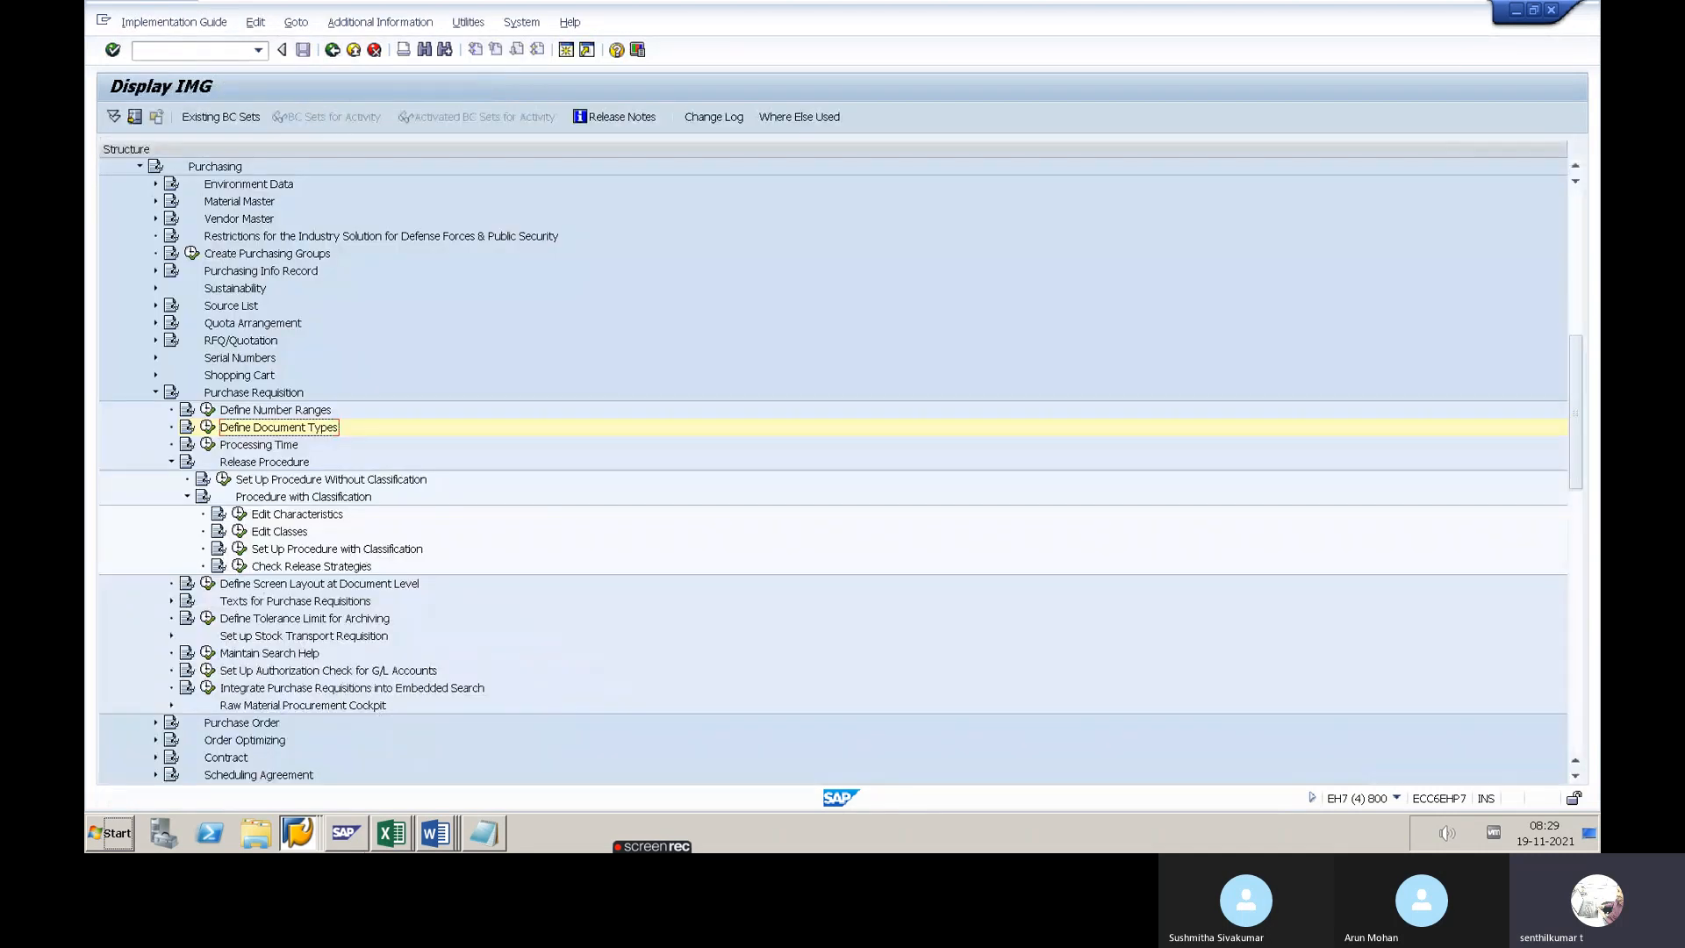
Switch to the SAP Easy Access session and start creating a new purchase requisition
left_click(307, 843)
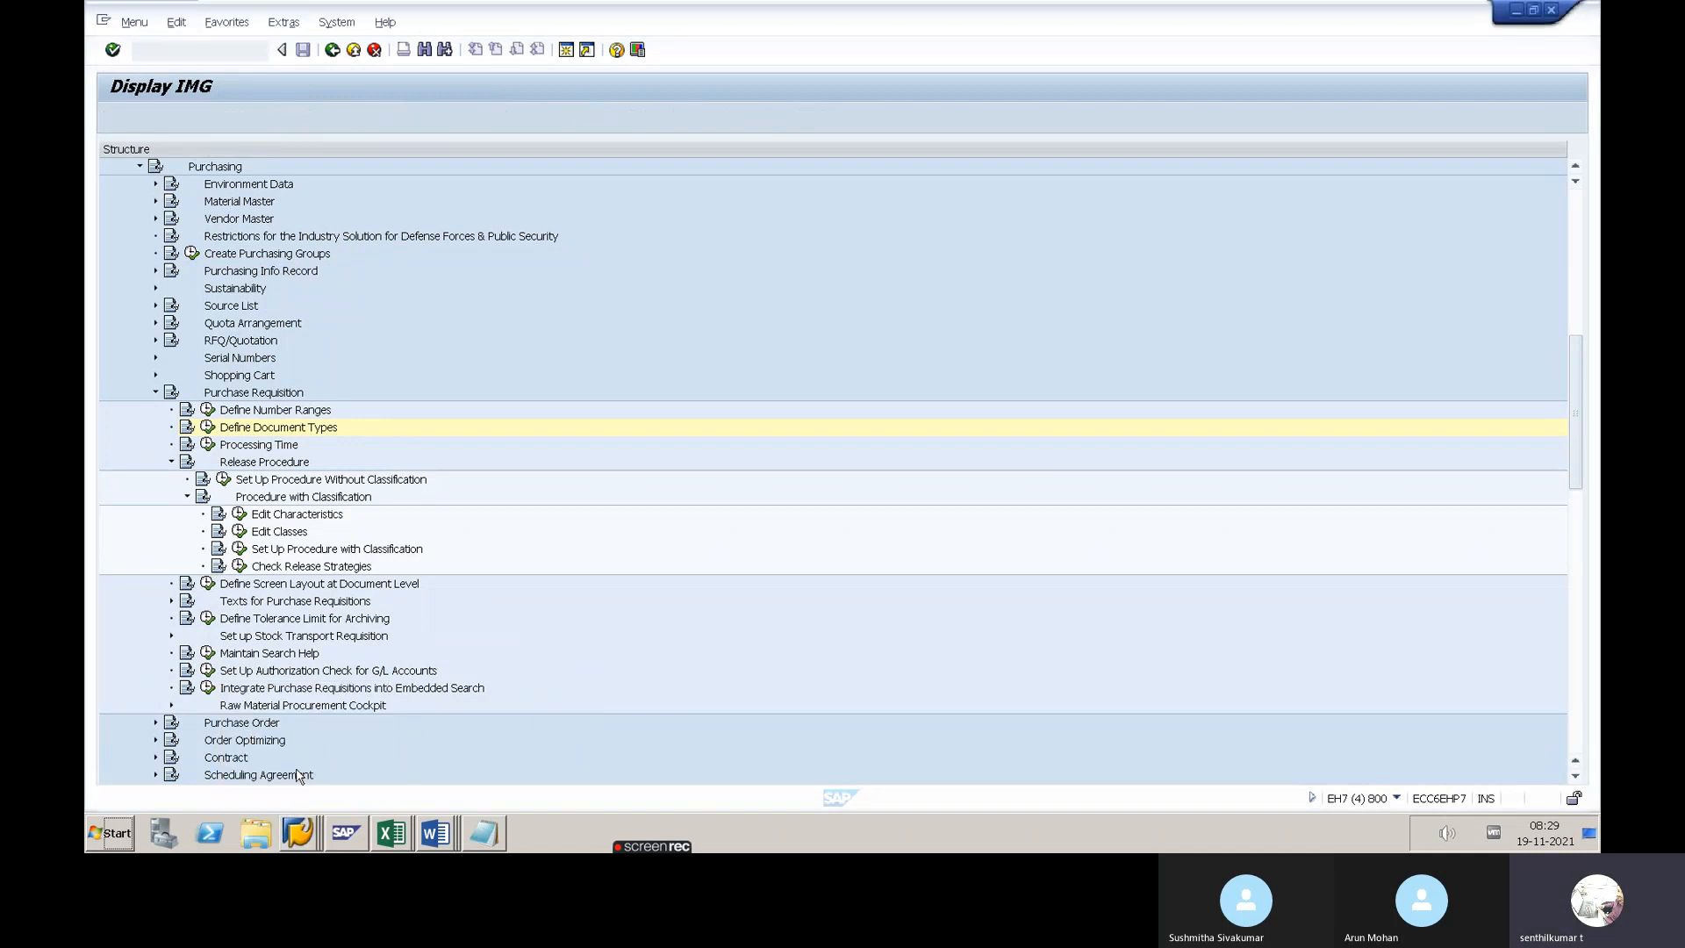
left_click(303, 764)
type("ME")
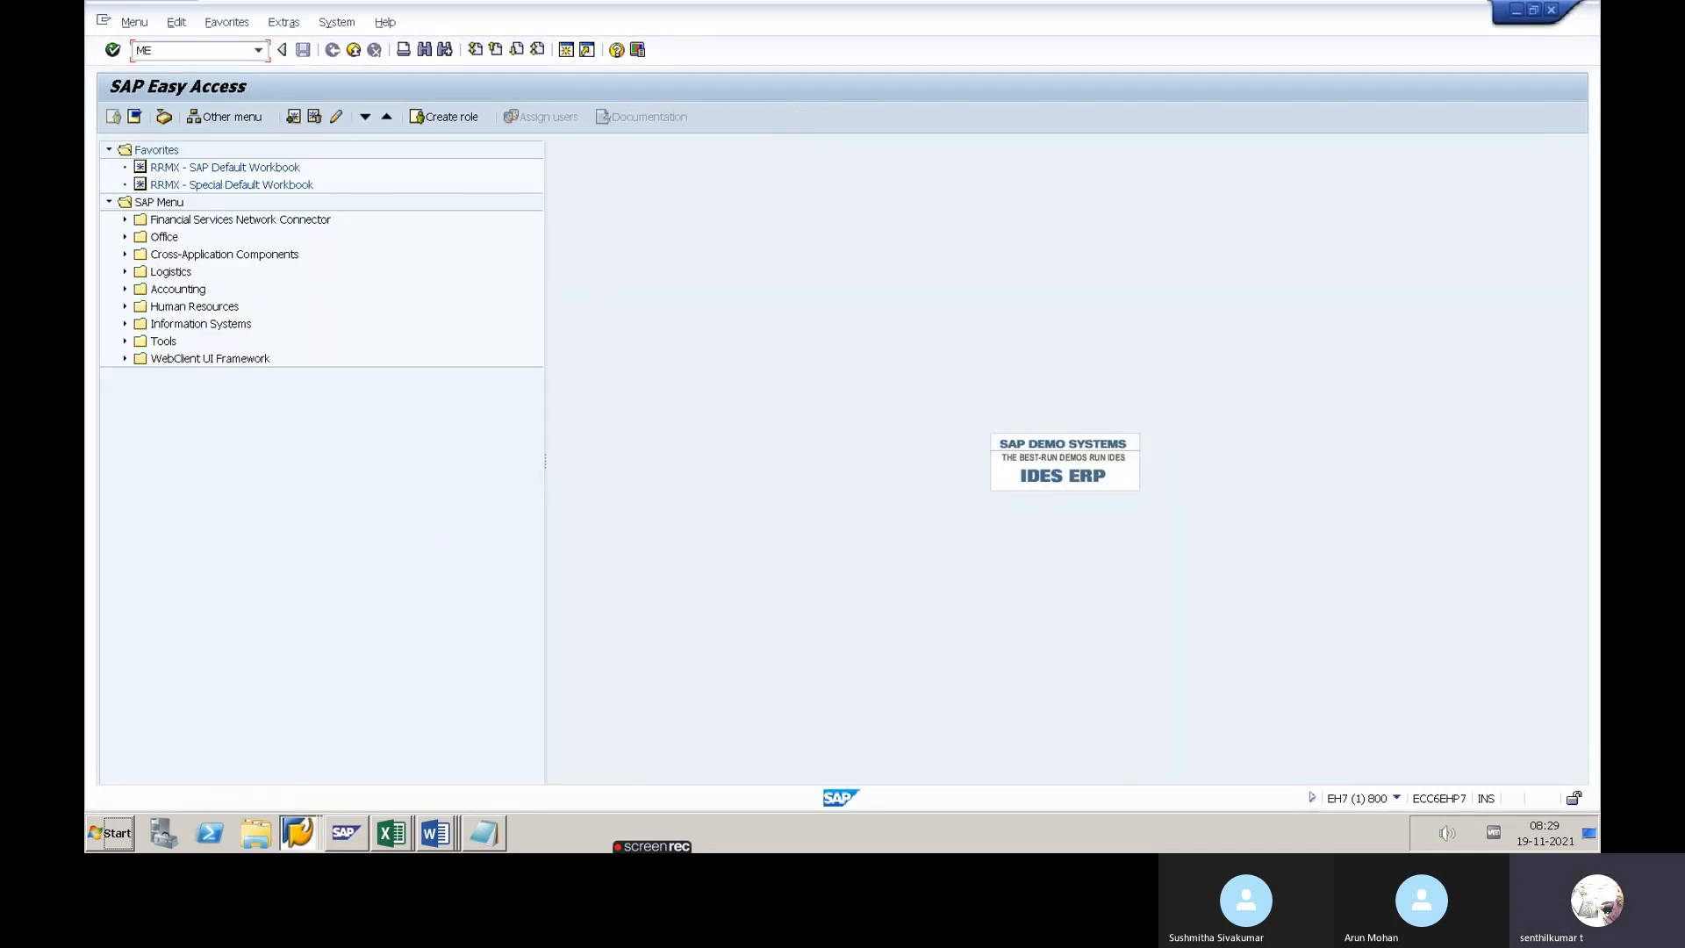
key("Return")
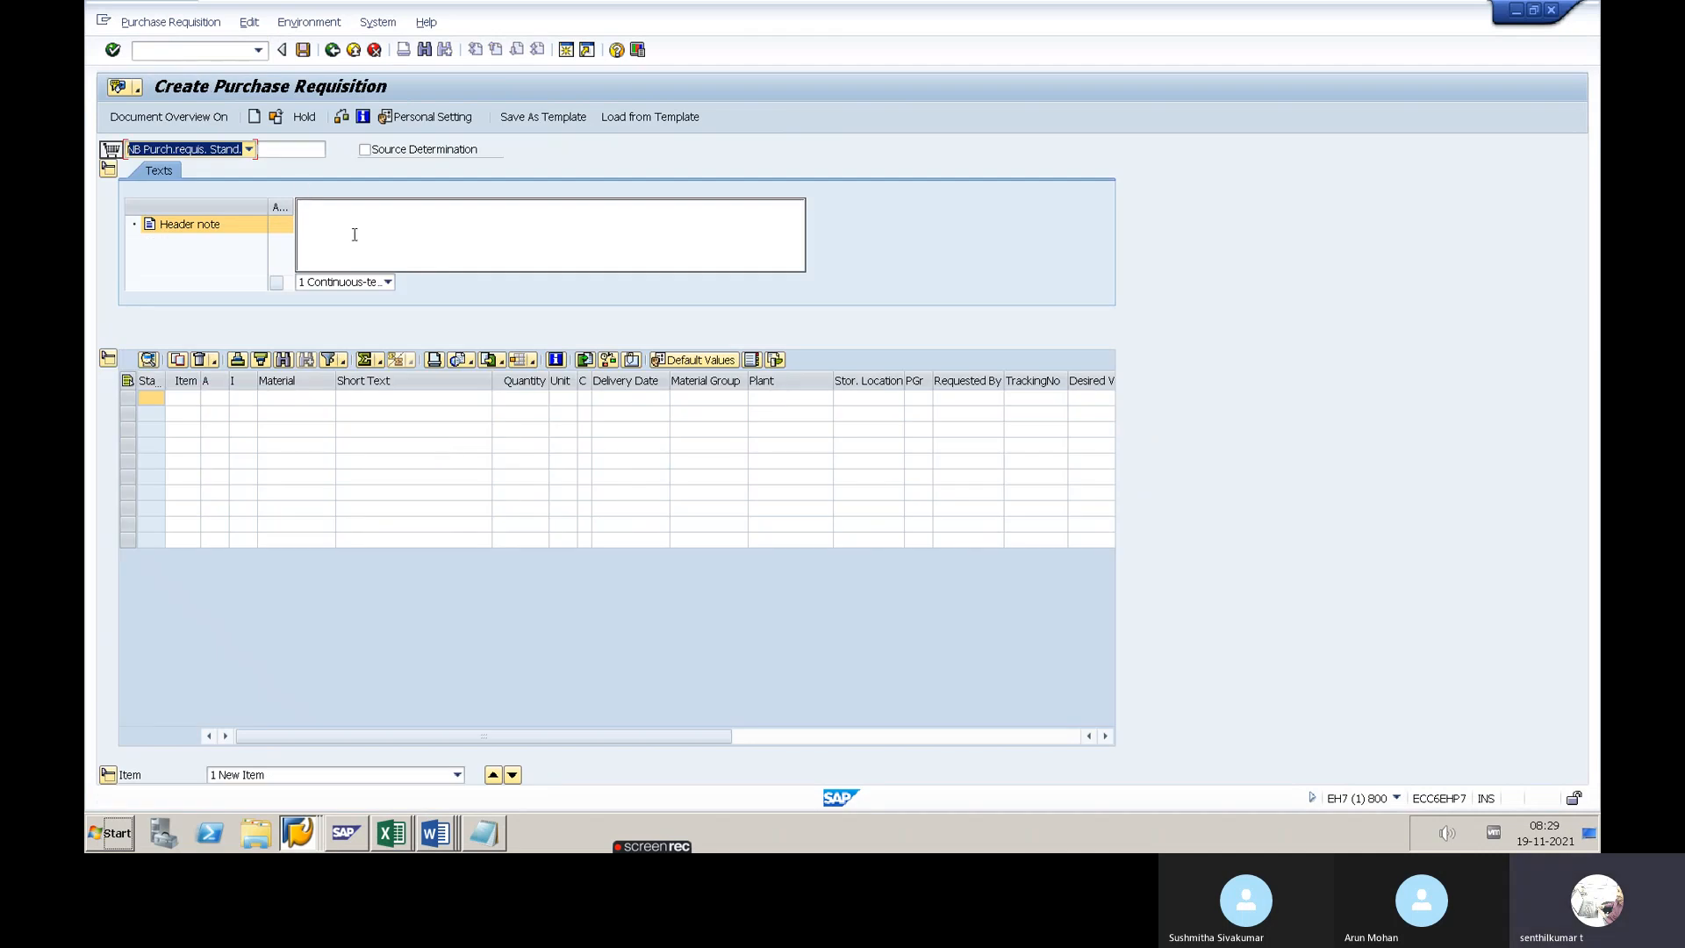
Enter a requisition item for material 3257 with quantity 50 and plant ABCD PLANT 1
left_click(311, 400)
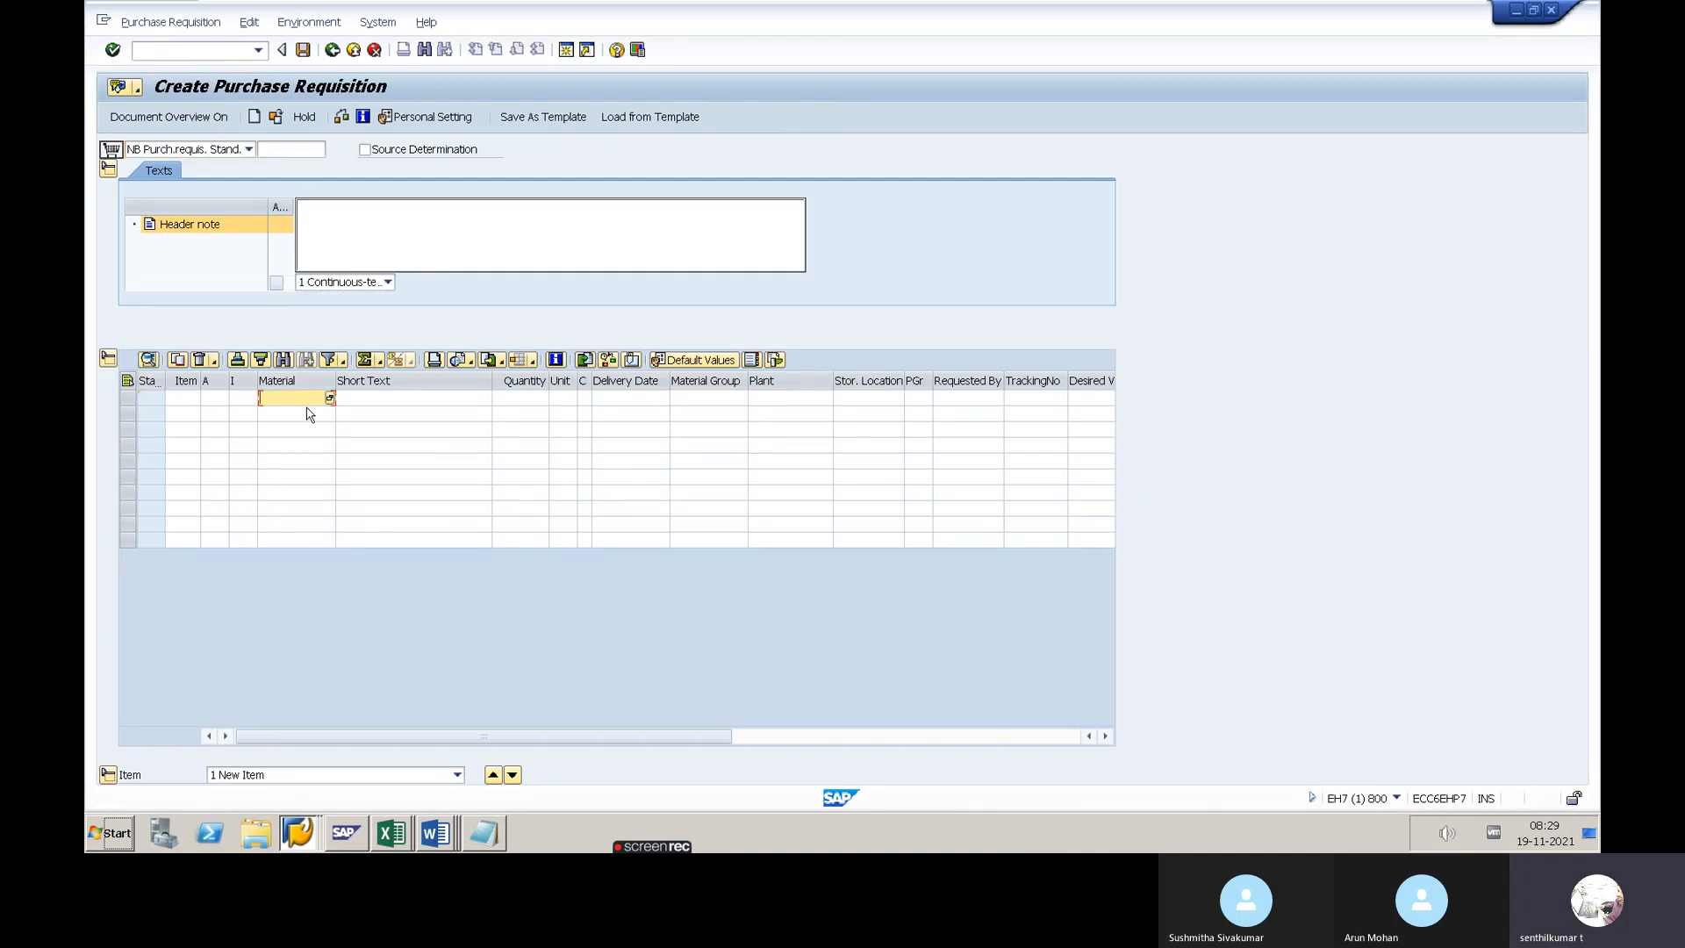
key("Tab")
key("Tab")
type("50")
key("Tab")
key("Tab")
key("Tab")
key("Tab")
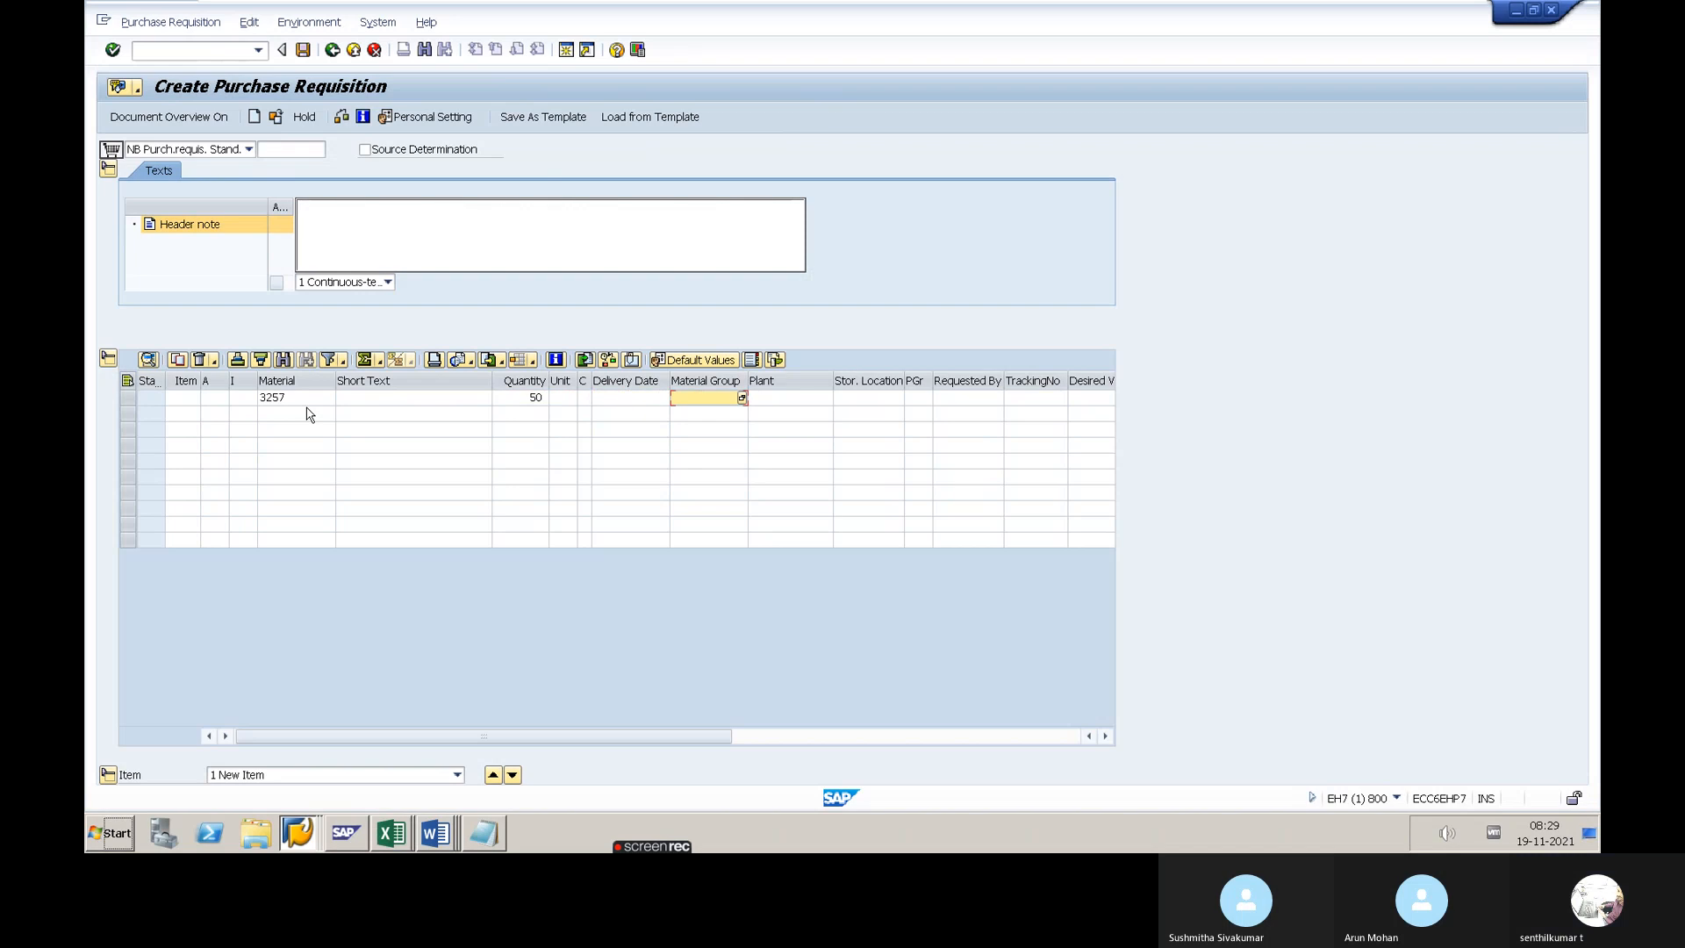
key("Tab")
type("5")
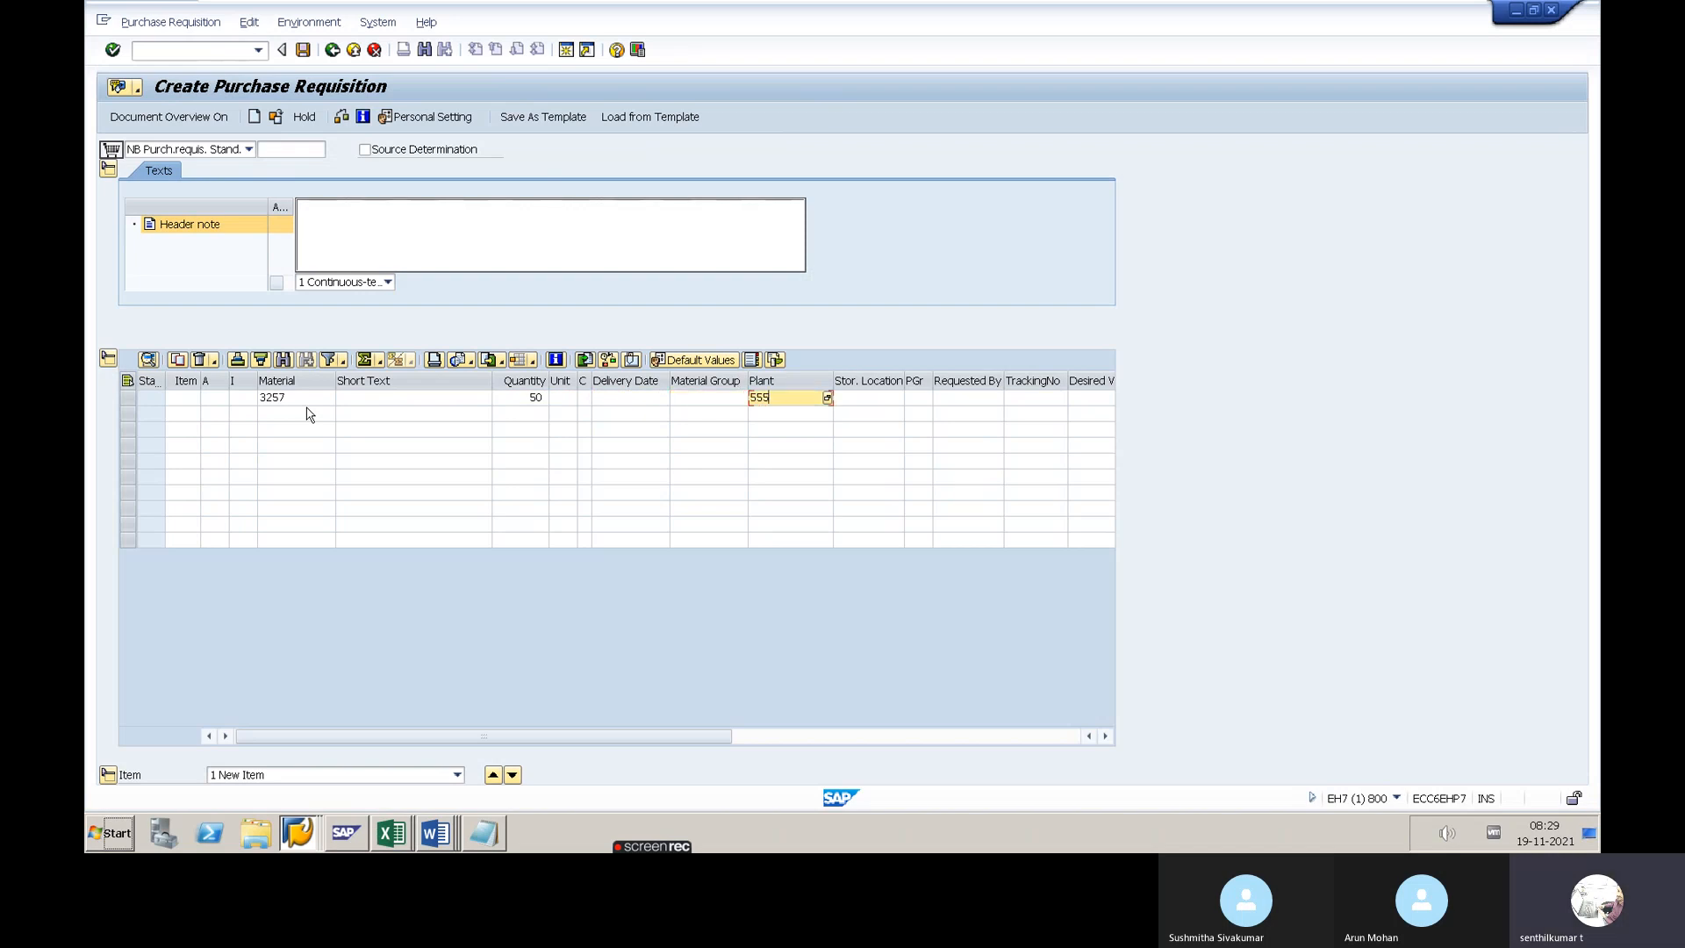
key("Return")
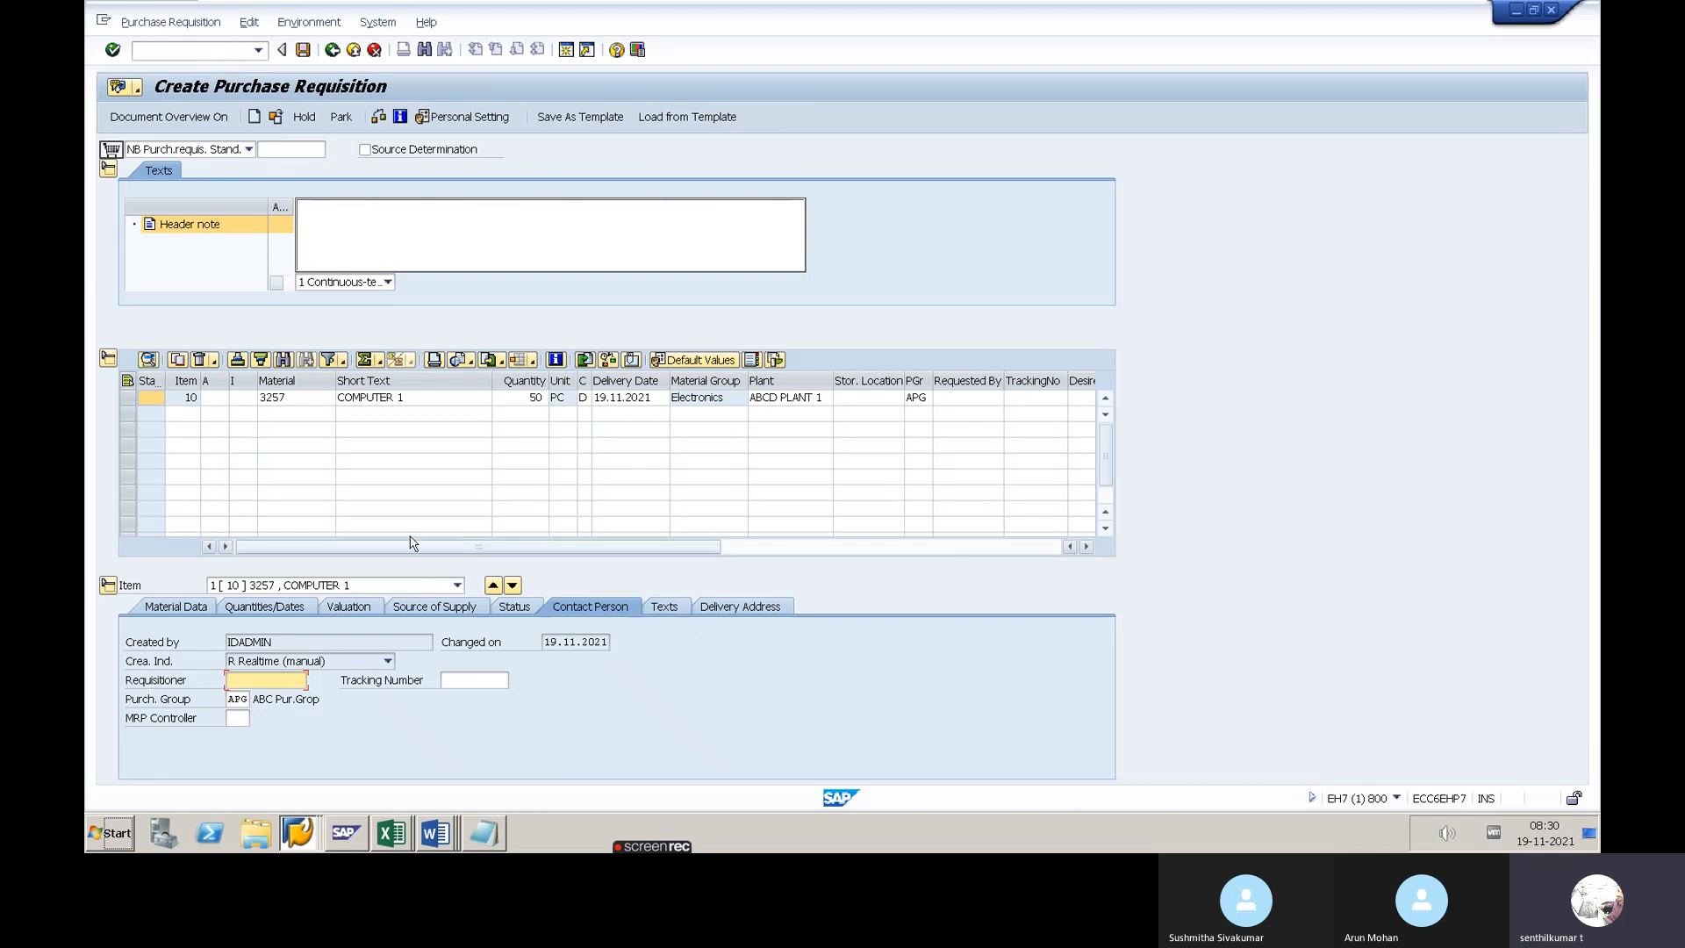
Review item 10's valuation, check the requisition, and examine the release strategy and release codes at header level
left_click(351, 607)
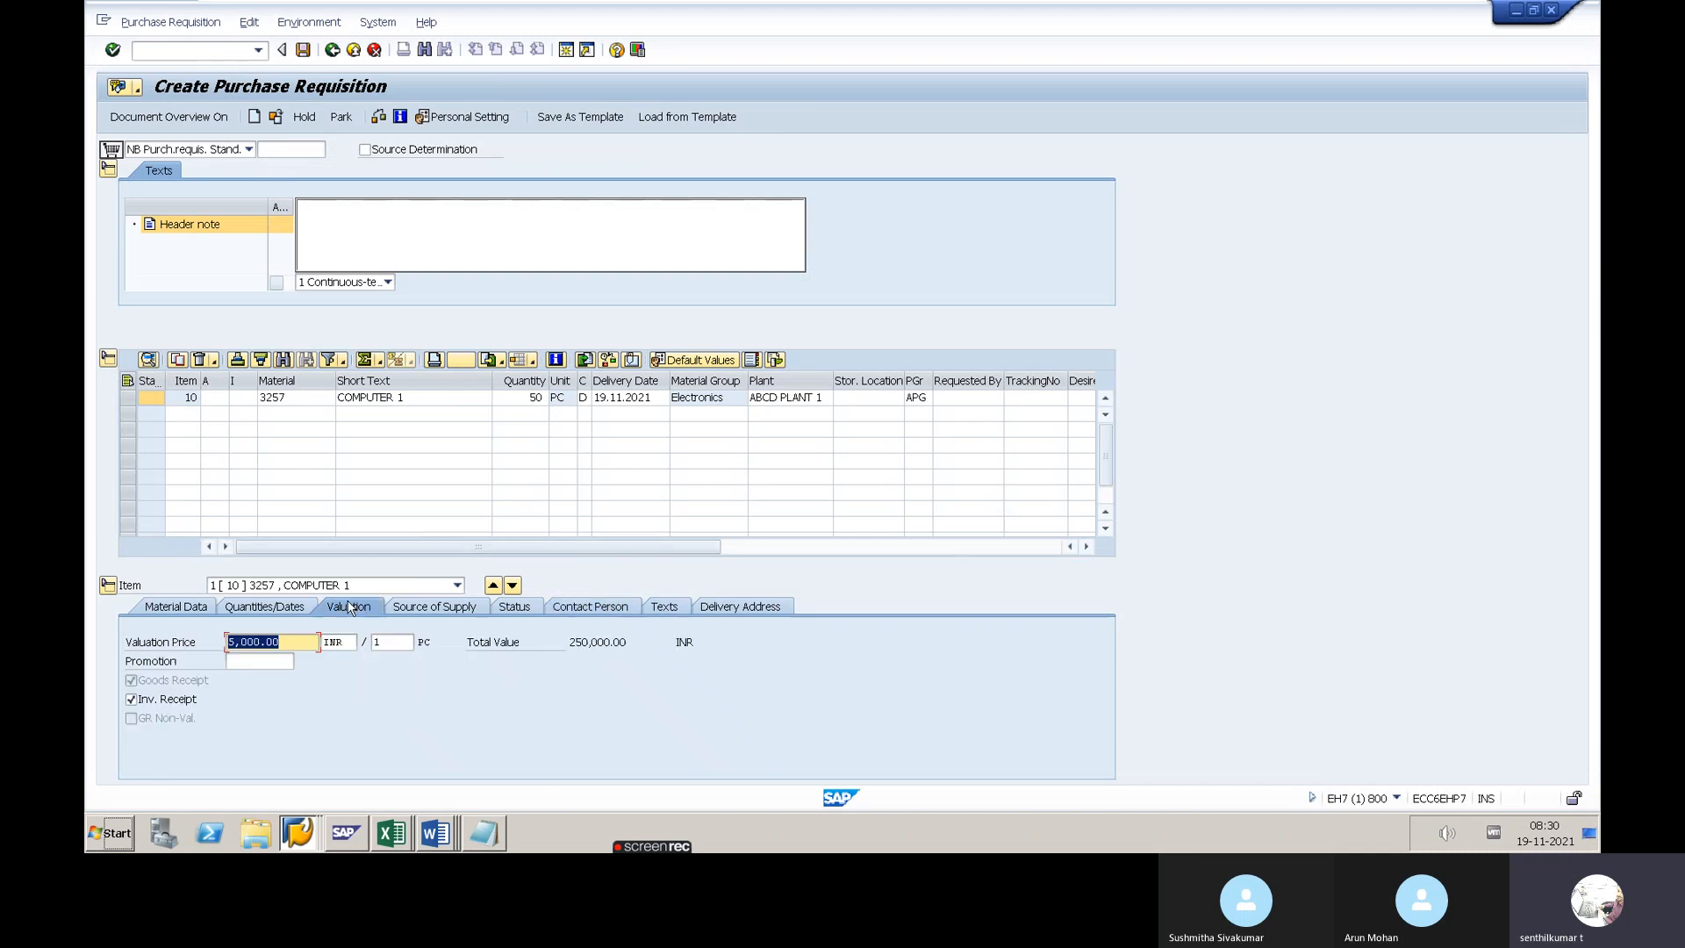
left_click(631, 645)
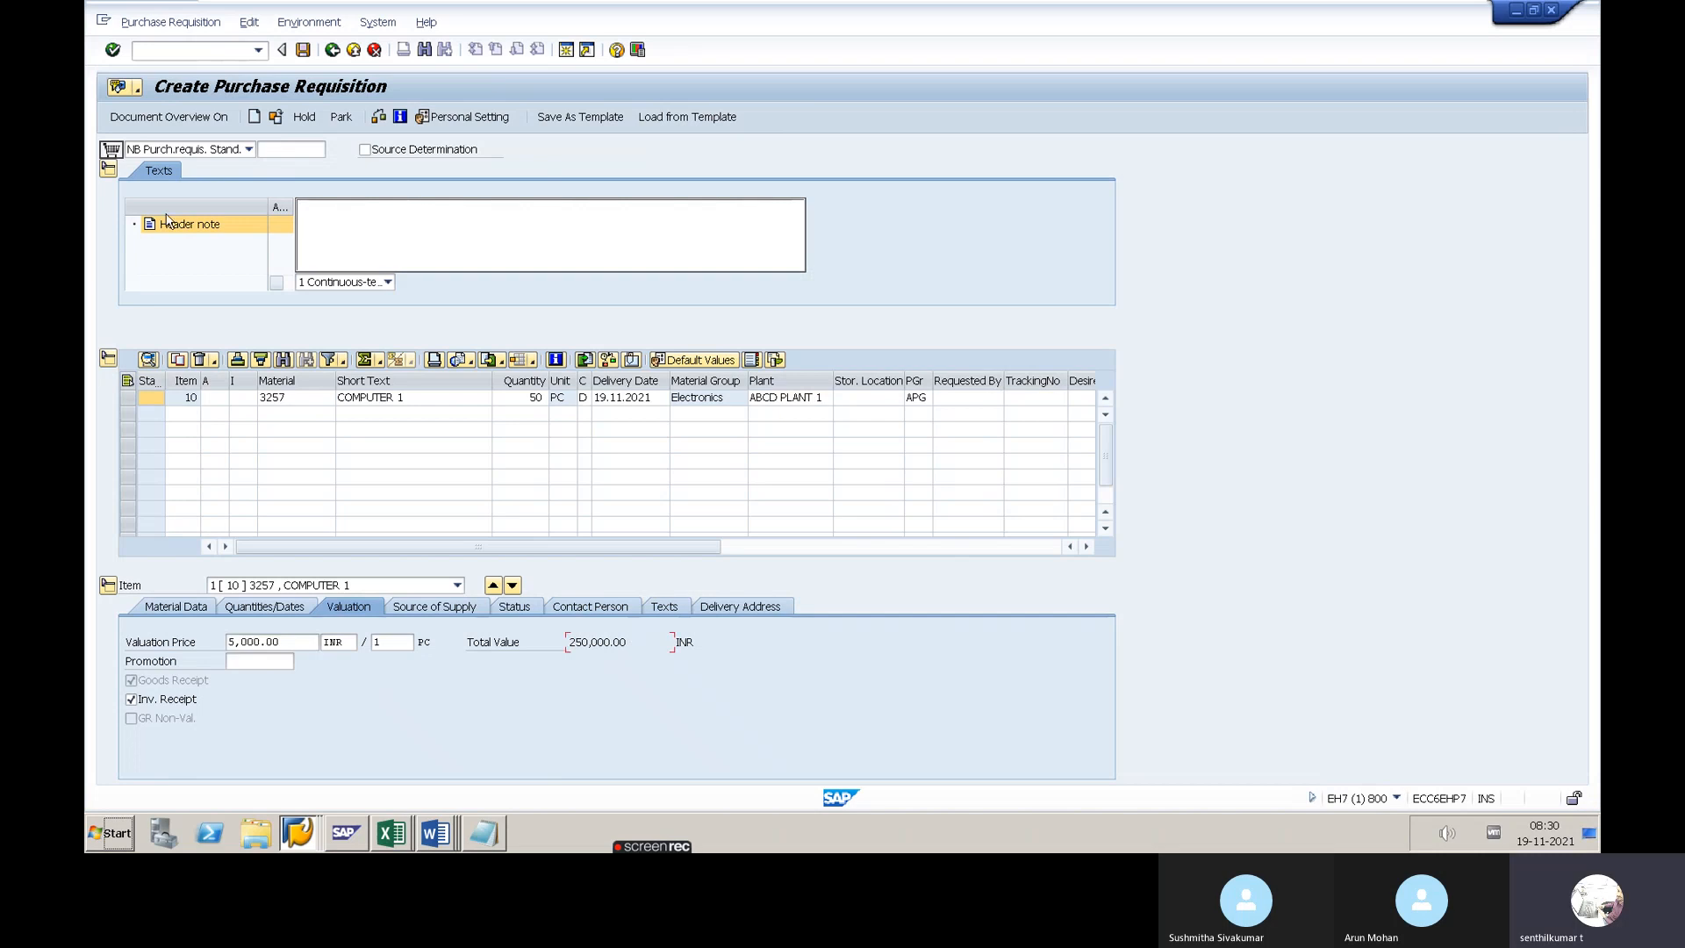
left_click(109, 169)
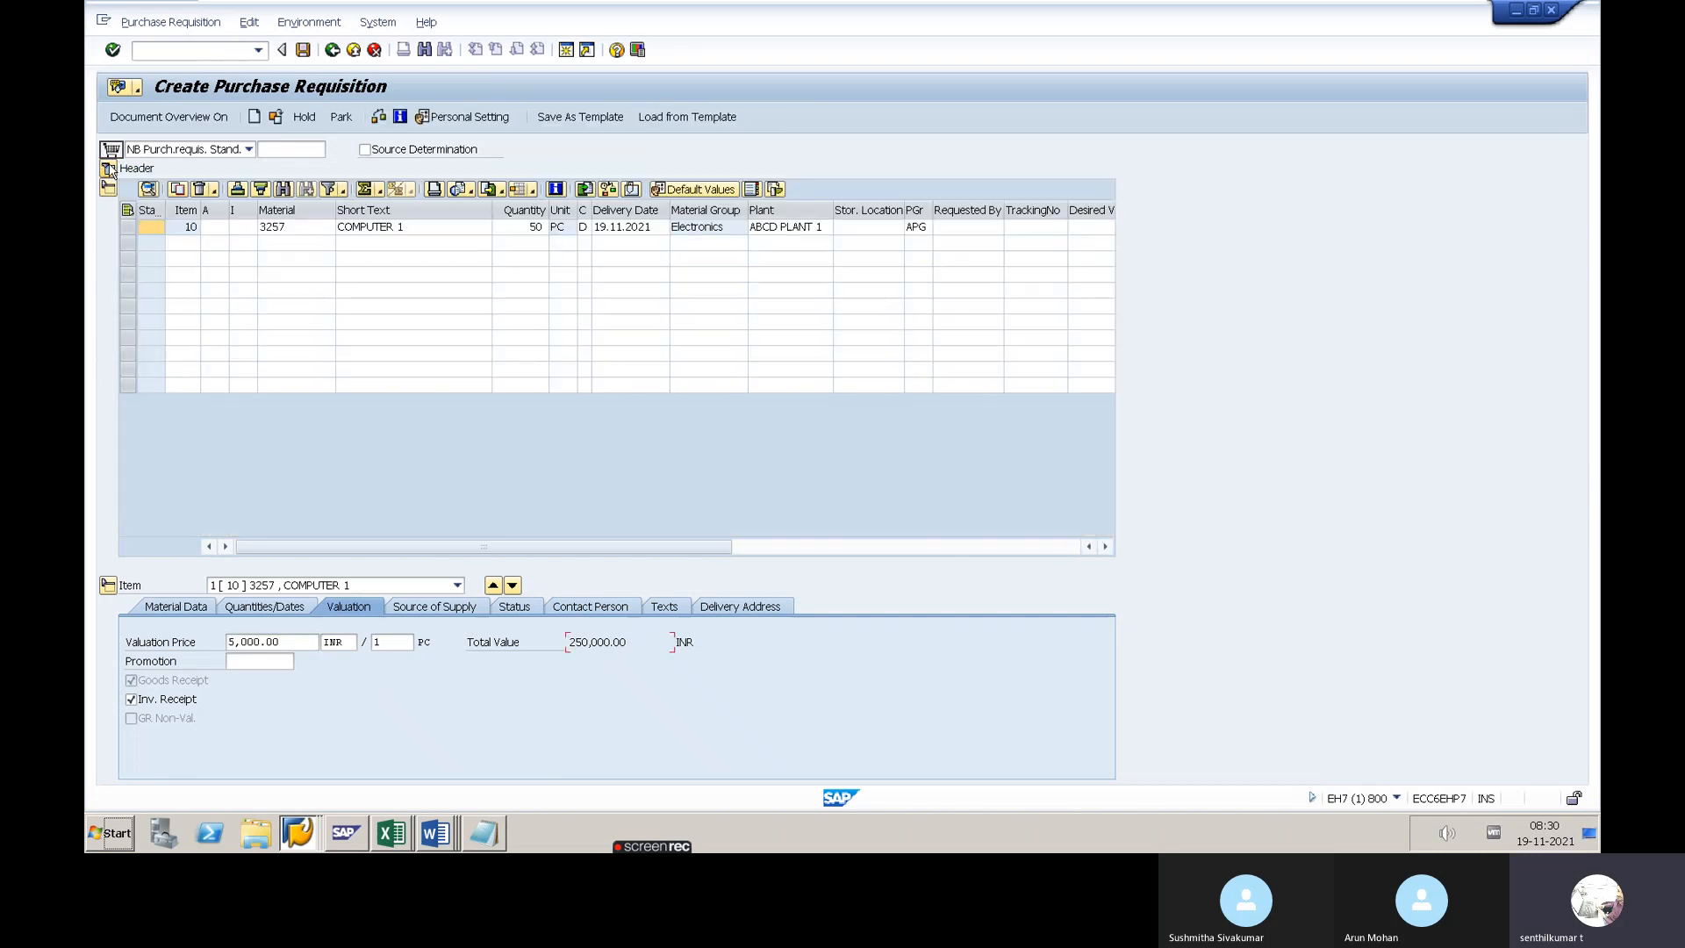
left_click(108, 168)
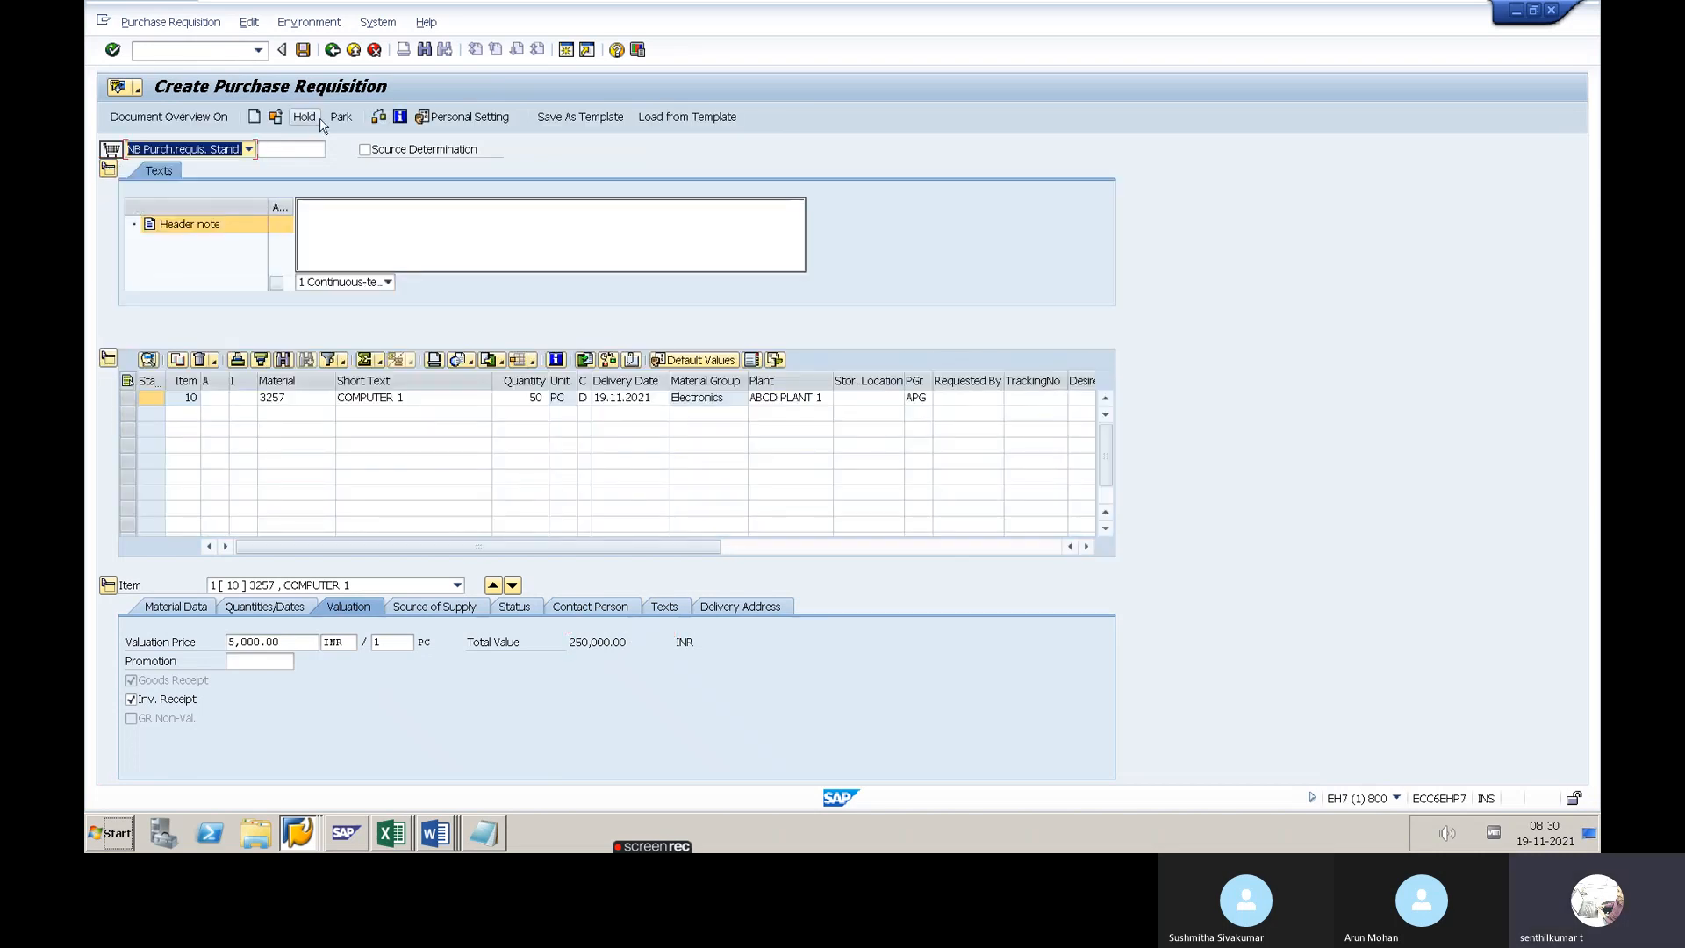
left_click(379, 117)
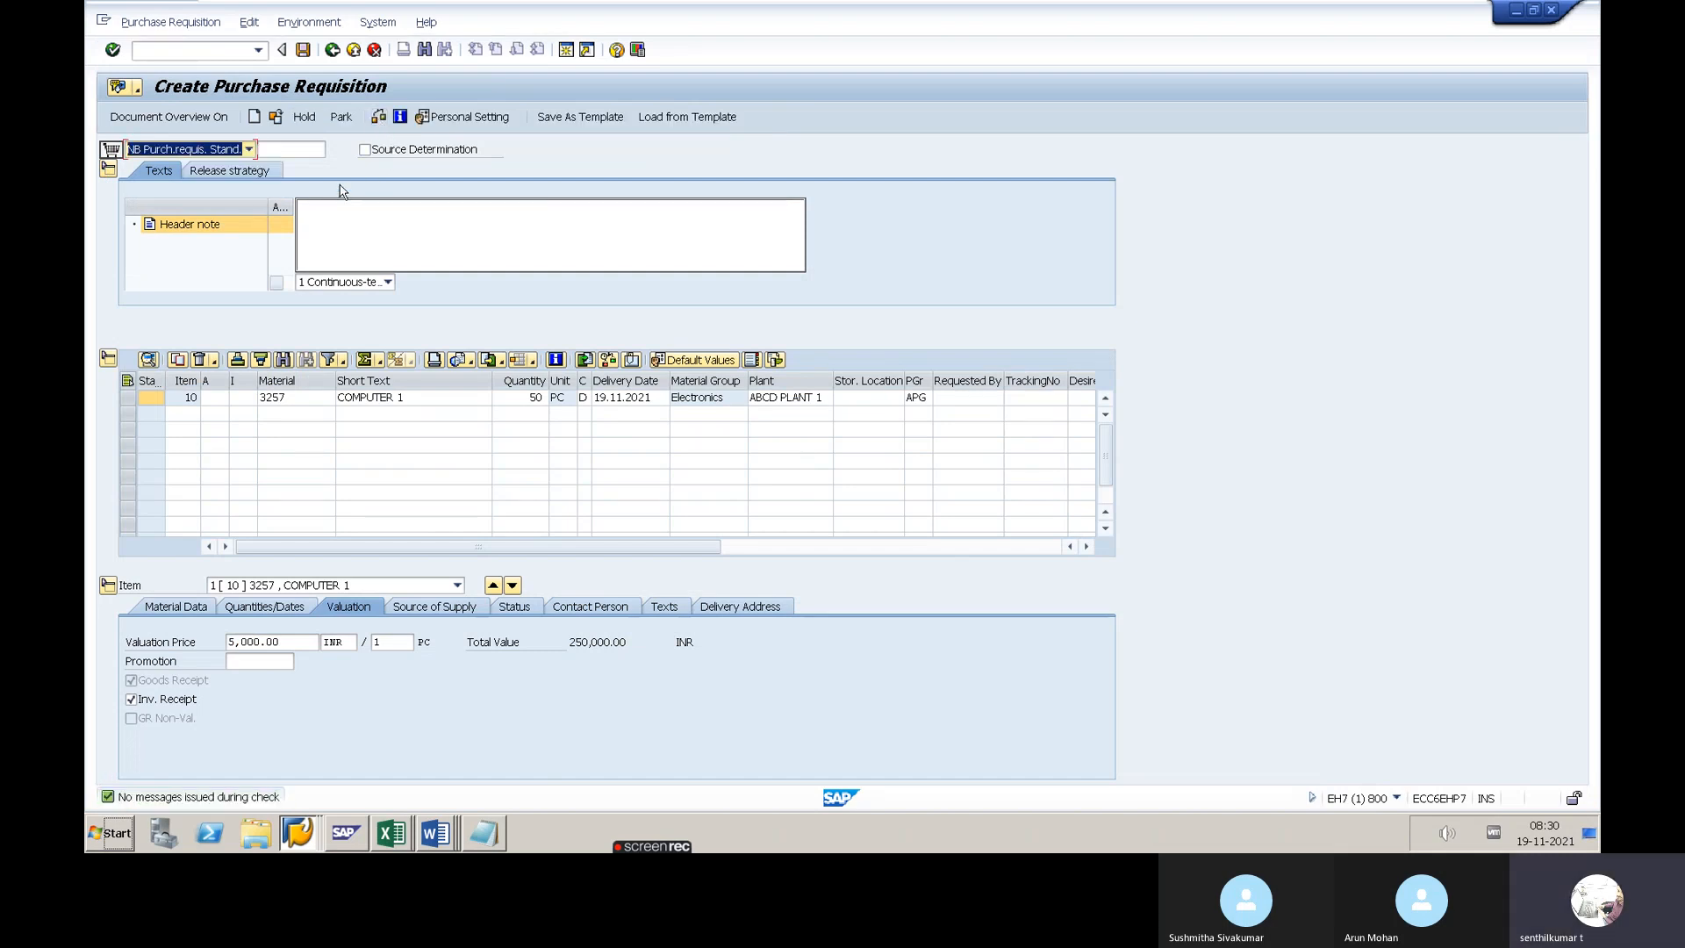
left_click(230, 173)
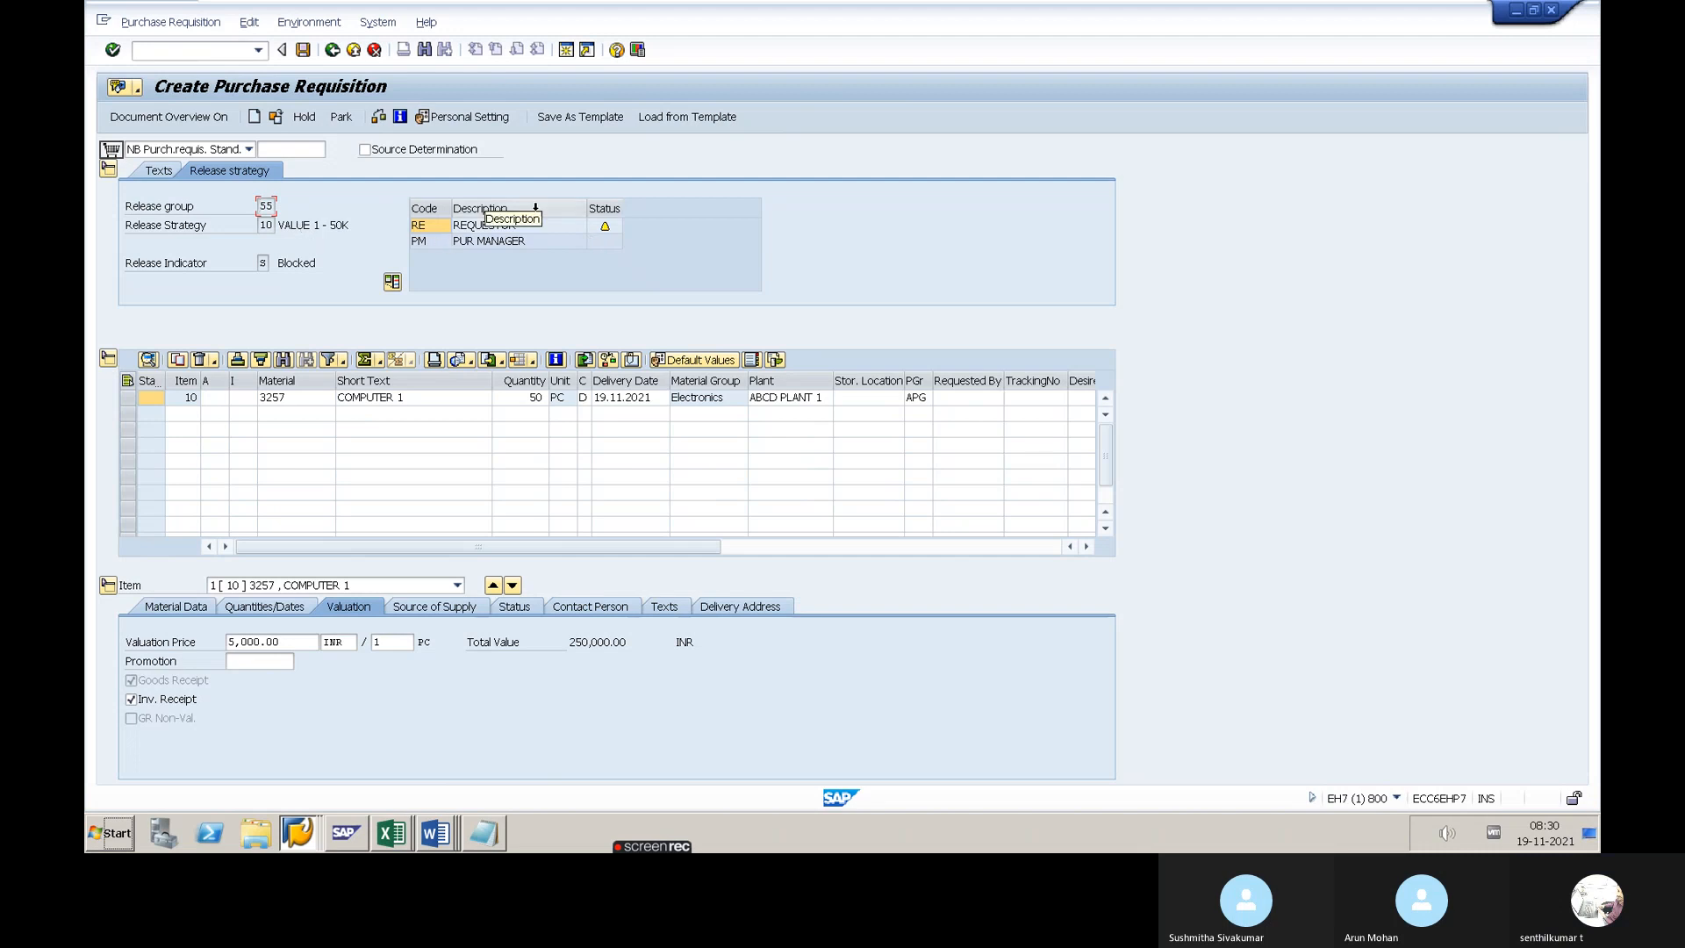
left_click(604, 230)
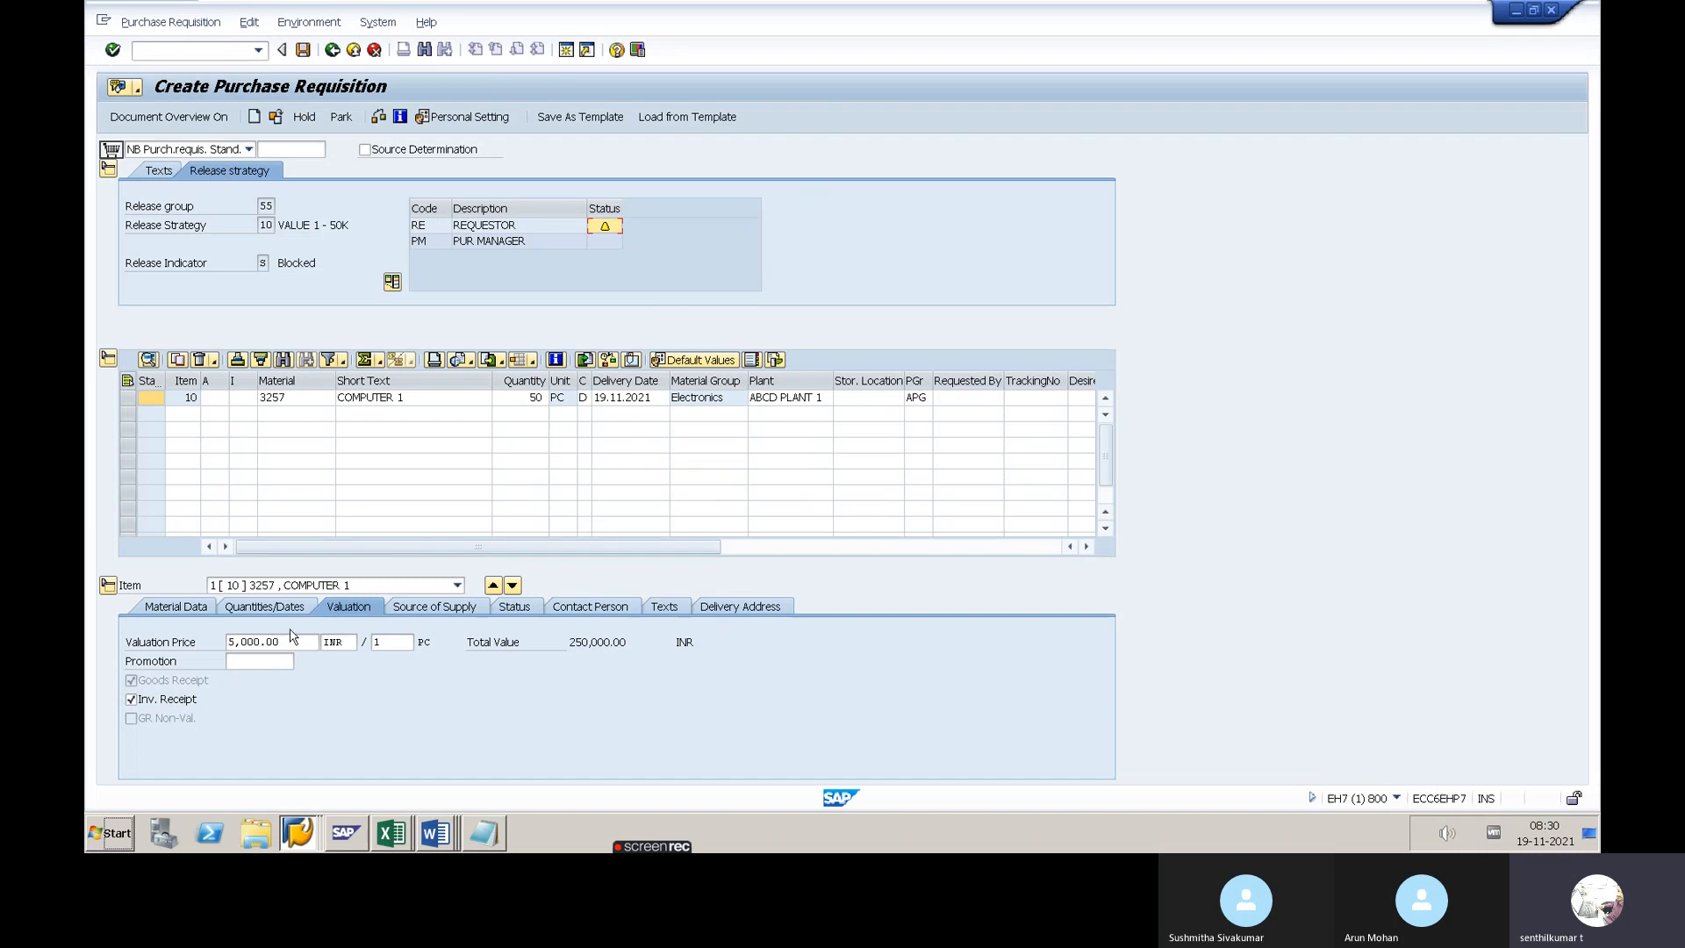
left_click(292, 418)
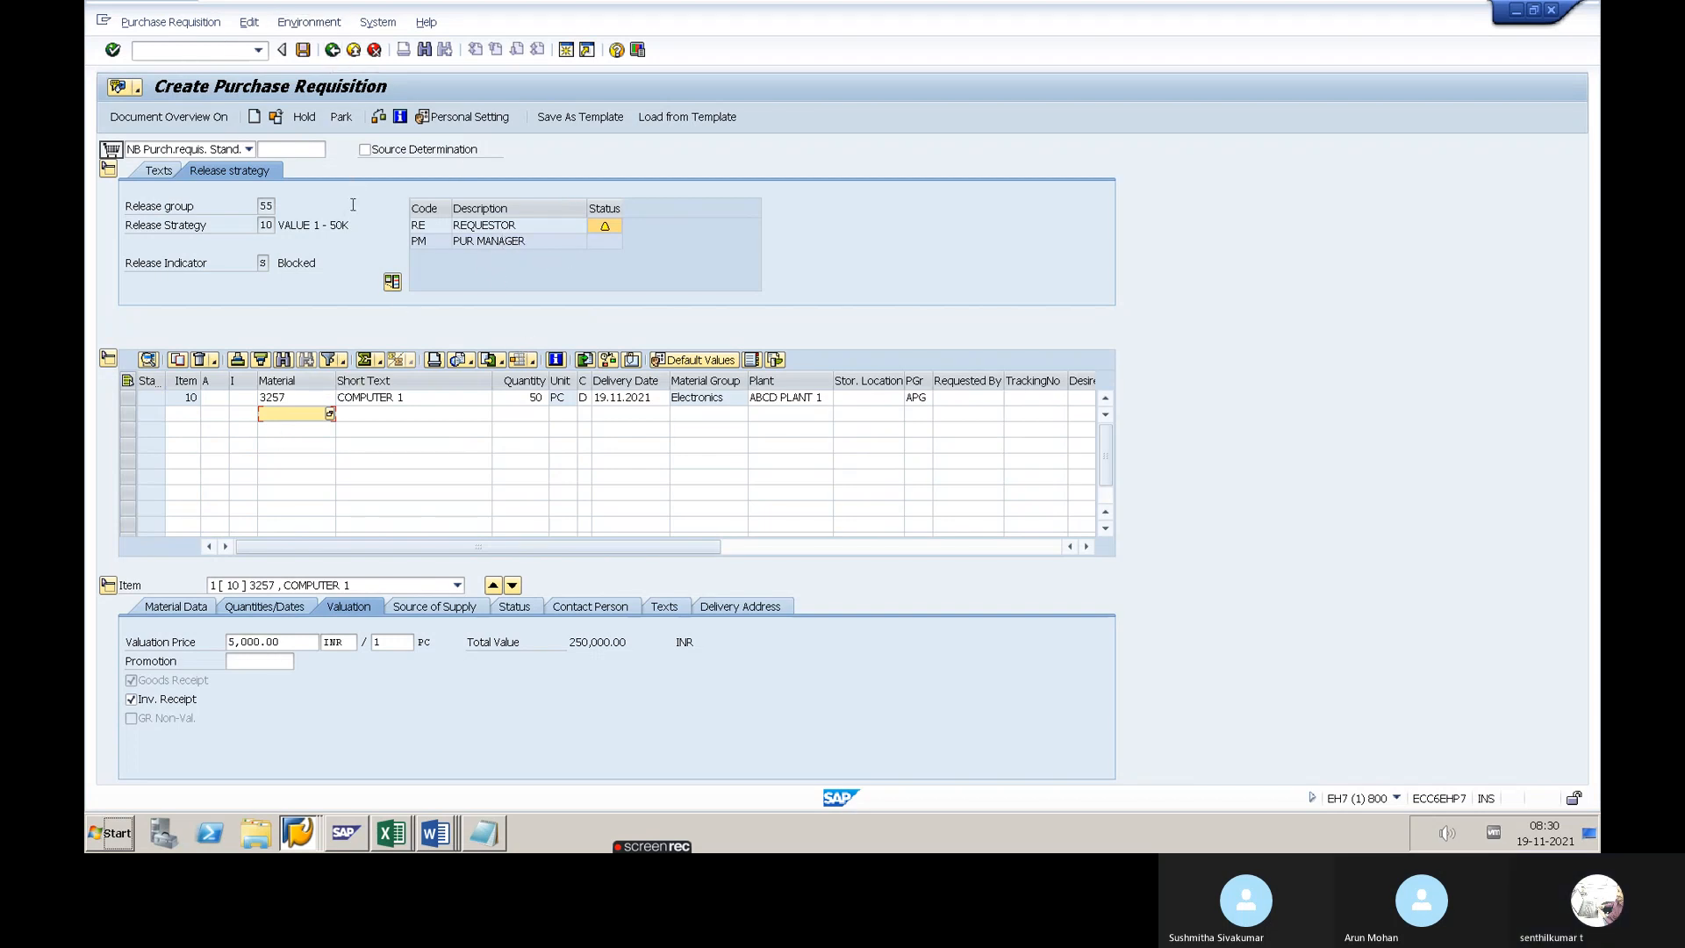
left_click(595, 244)
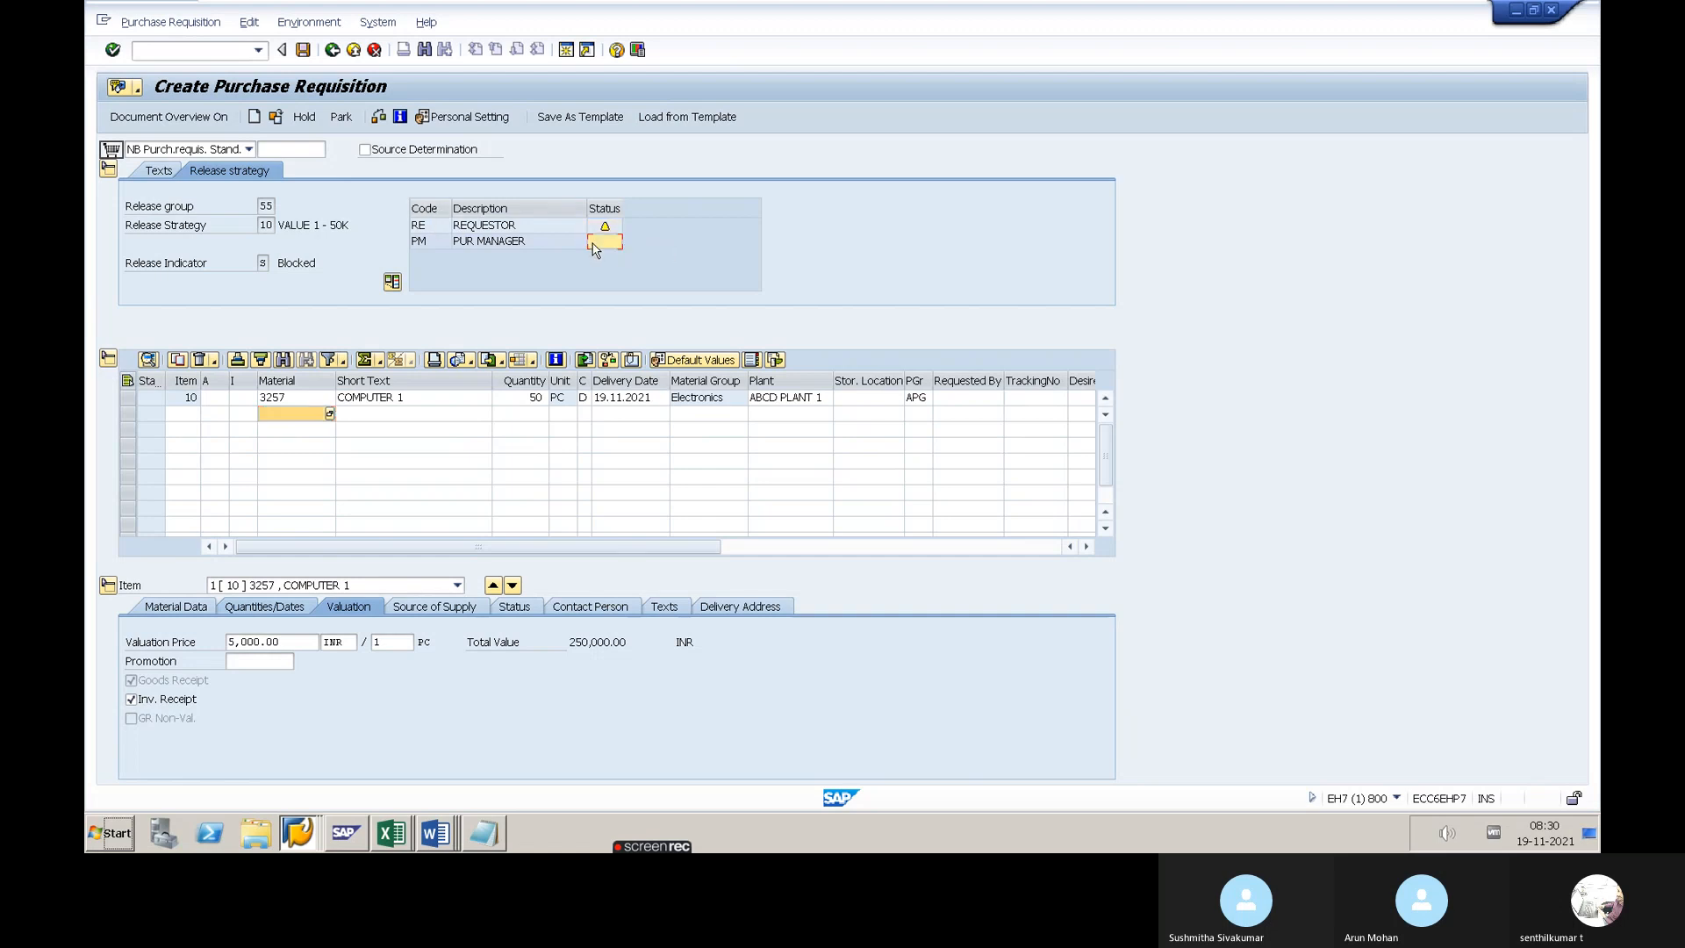
Set item 10's quantity to 5 and check the requisition again
left_click(516, 399)
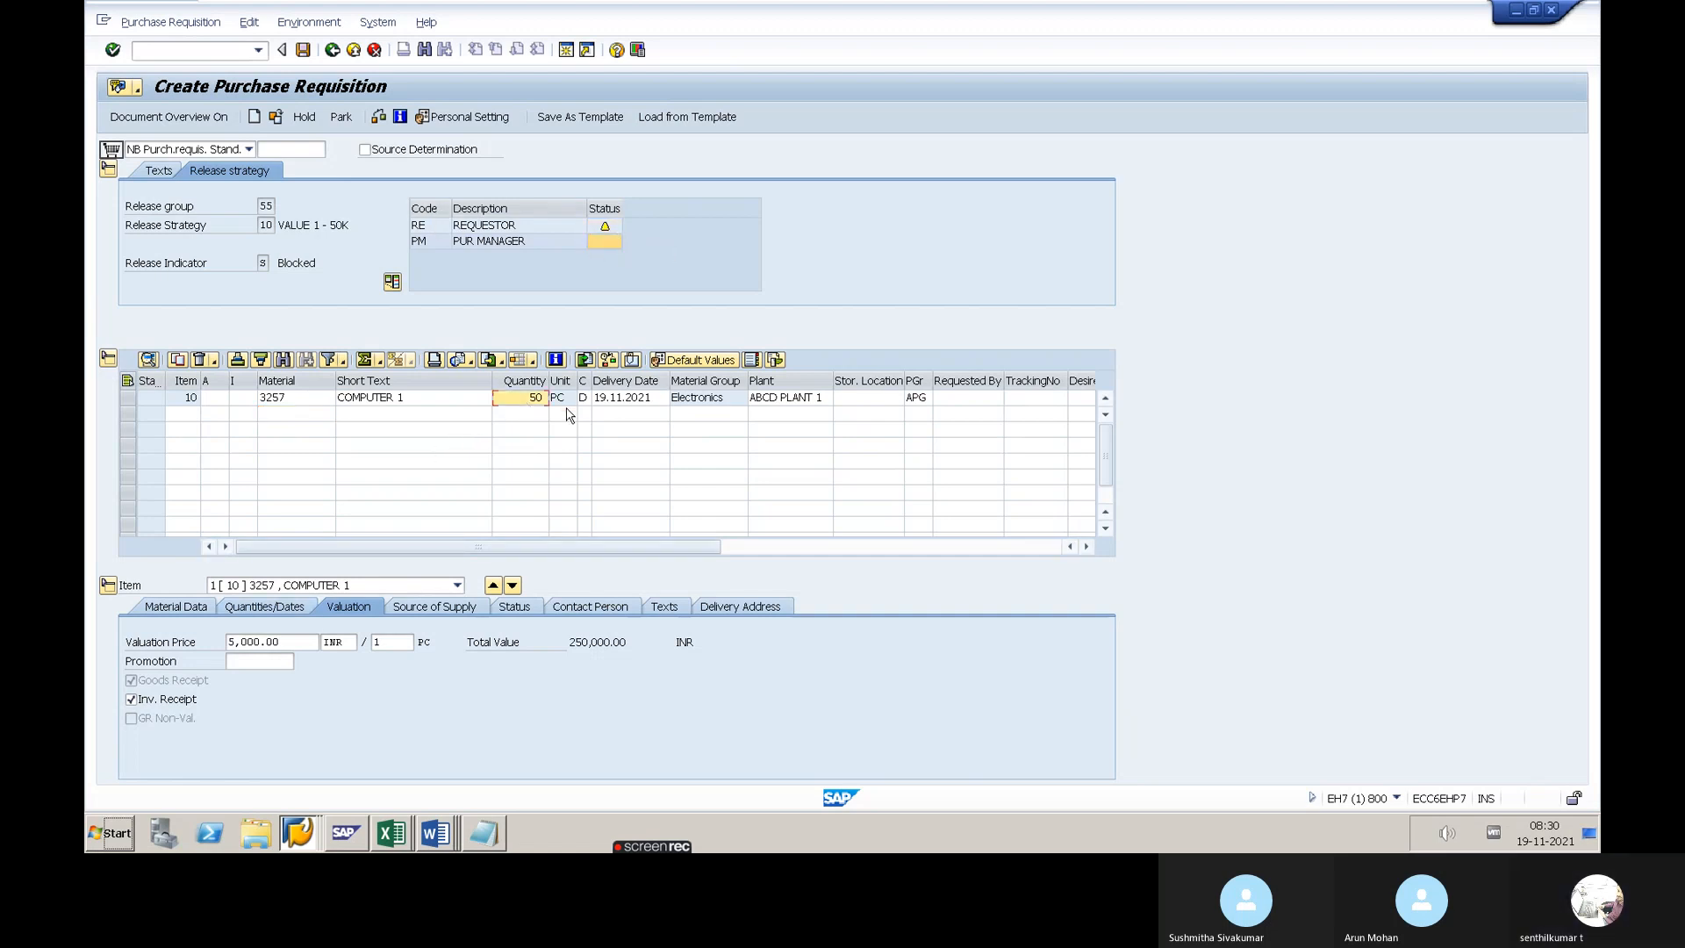
key("BackSpace")
key("BackSpace")
type("5")
key("Return")
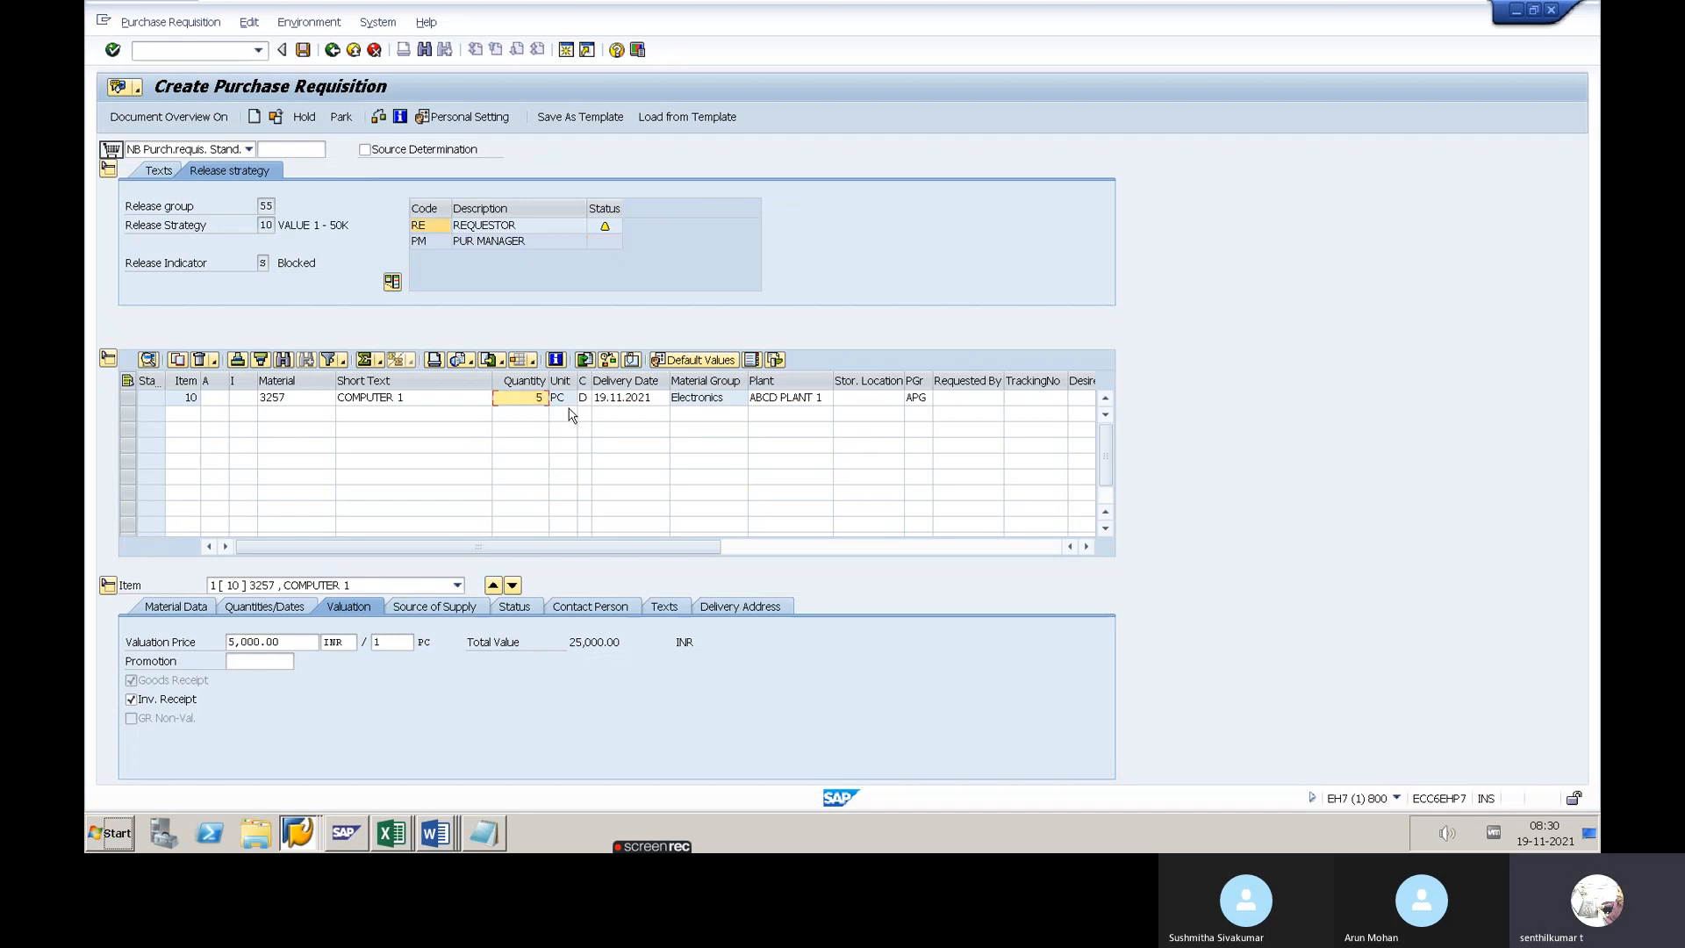
left_click(379, 118)
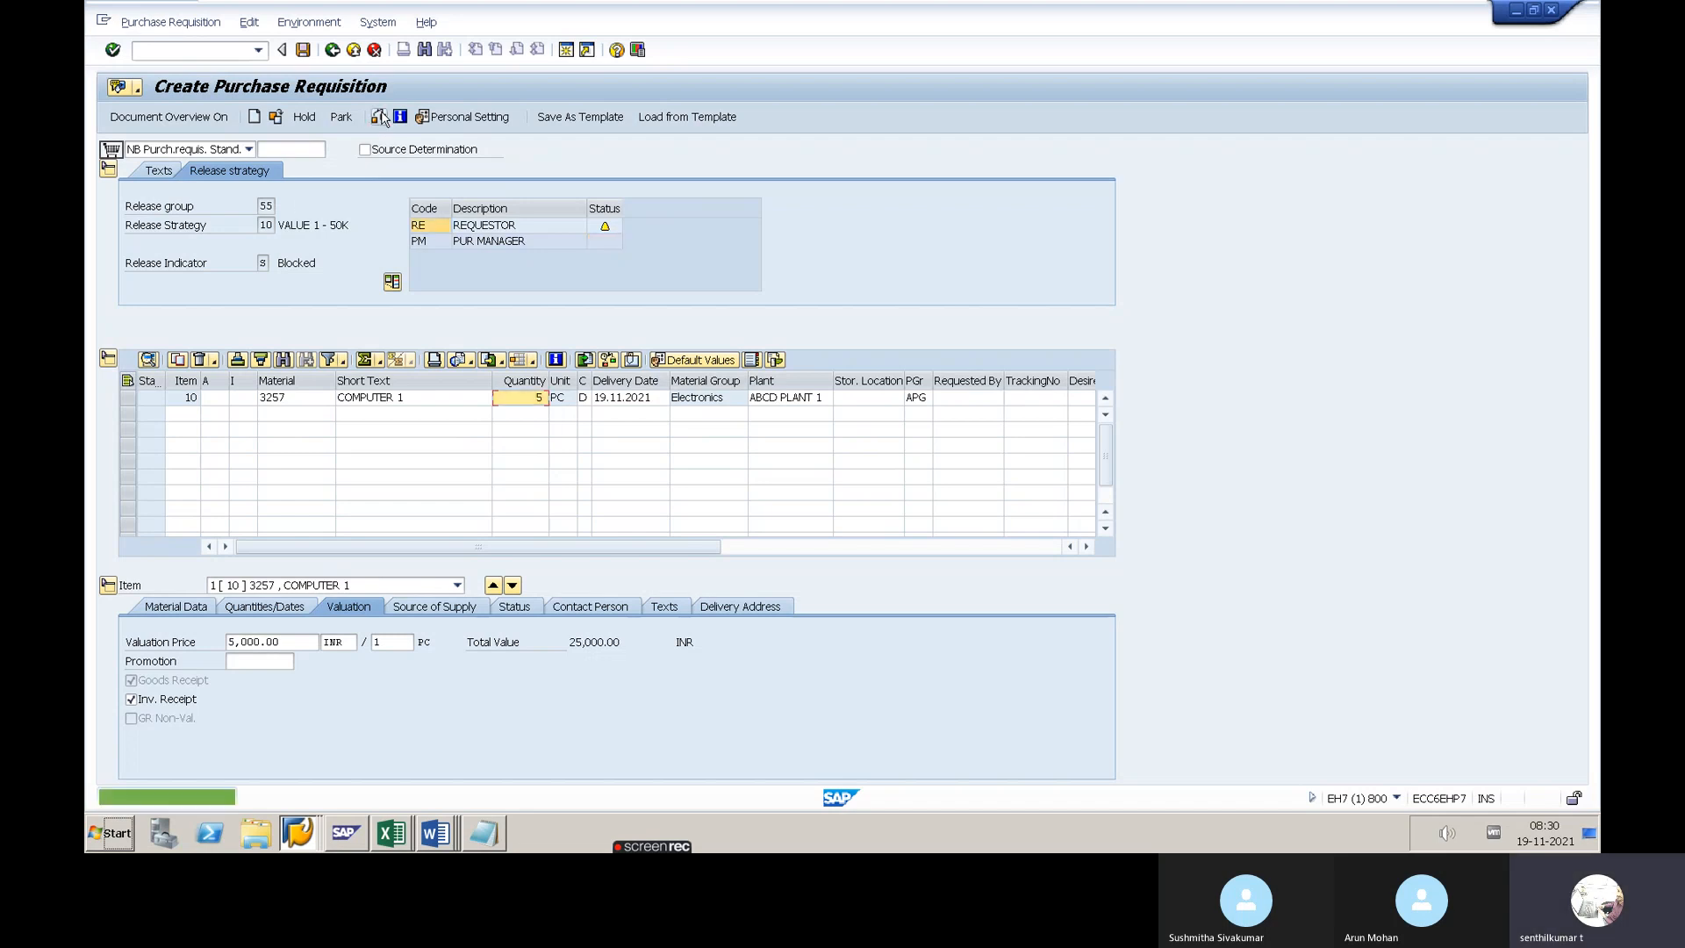
Add a second item for material 3257 with quantity 15 and plant ABCD PLANT 1, then check the requisition
left_click(294, 415)
type("3257")
key("Tab")
key("Tab")
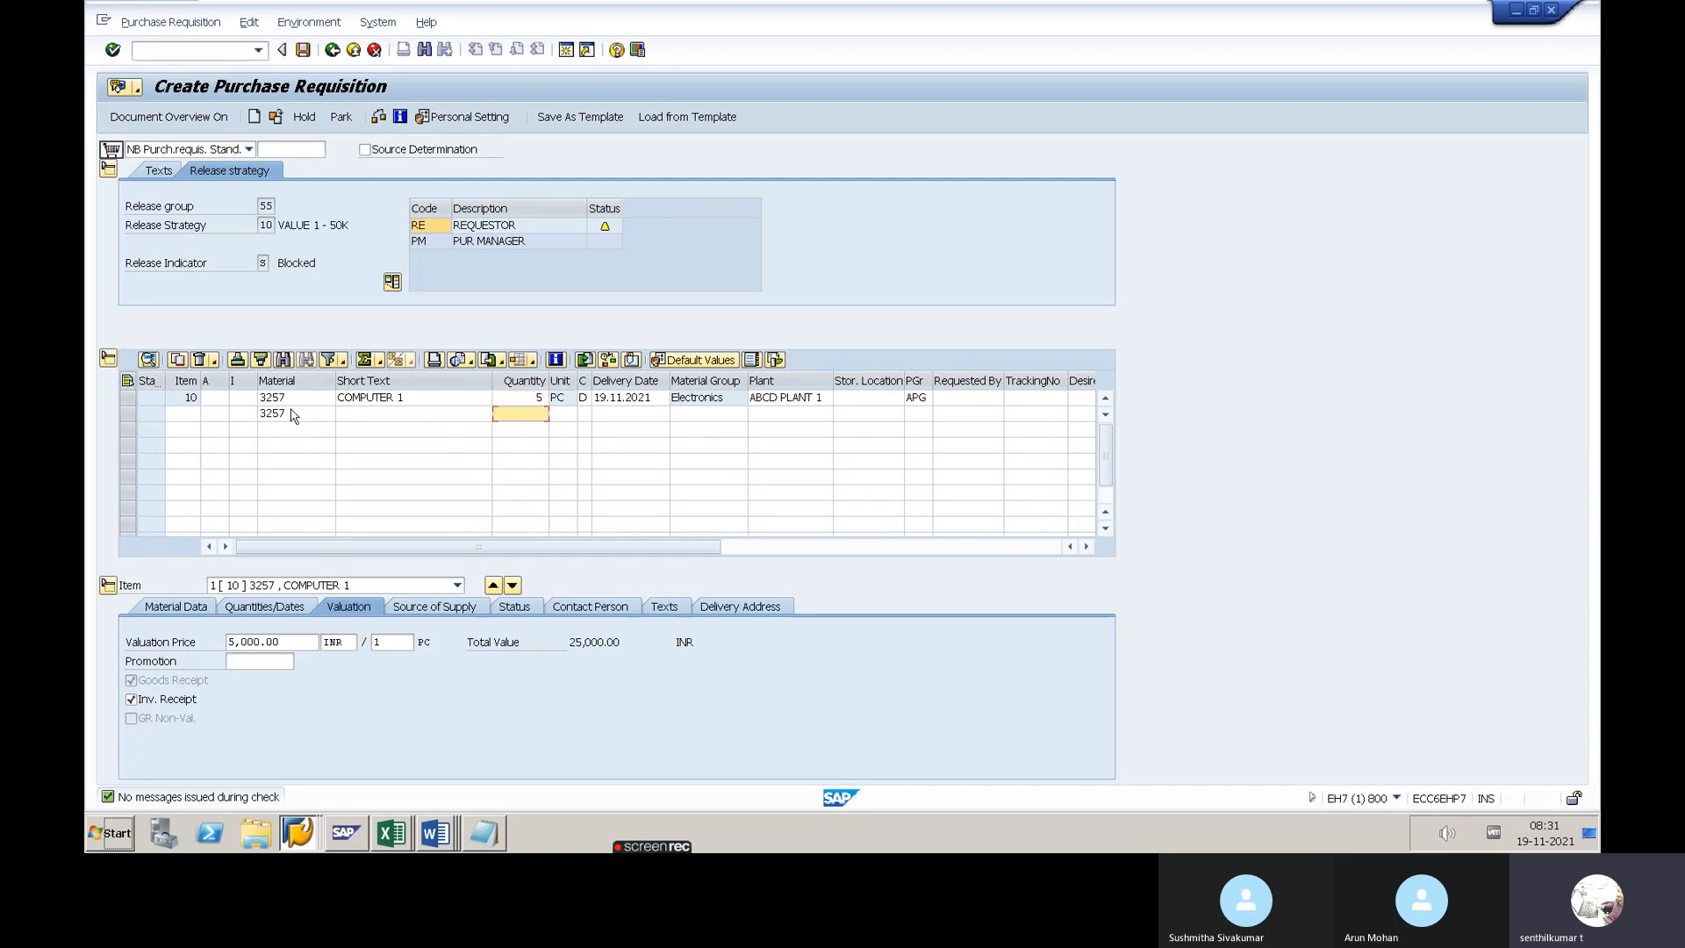
type("15")
key("Tab")
key("Tab")
key("Tab")
key("Tab")
key("Tab")
type("5551")
key("Return")
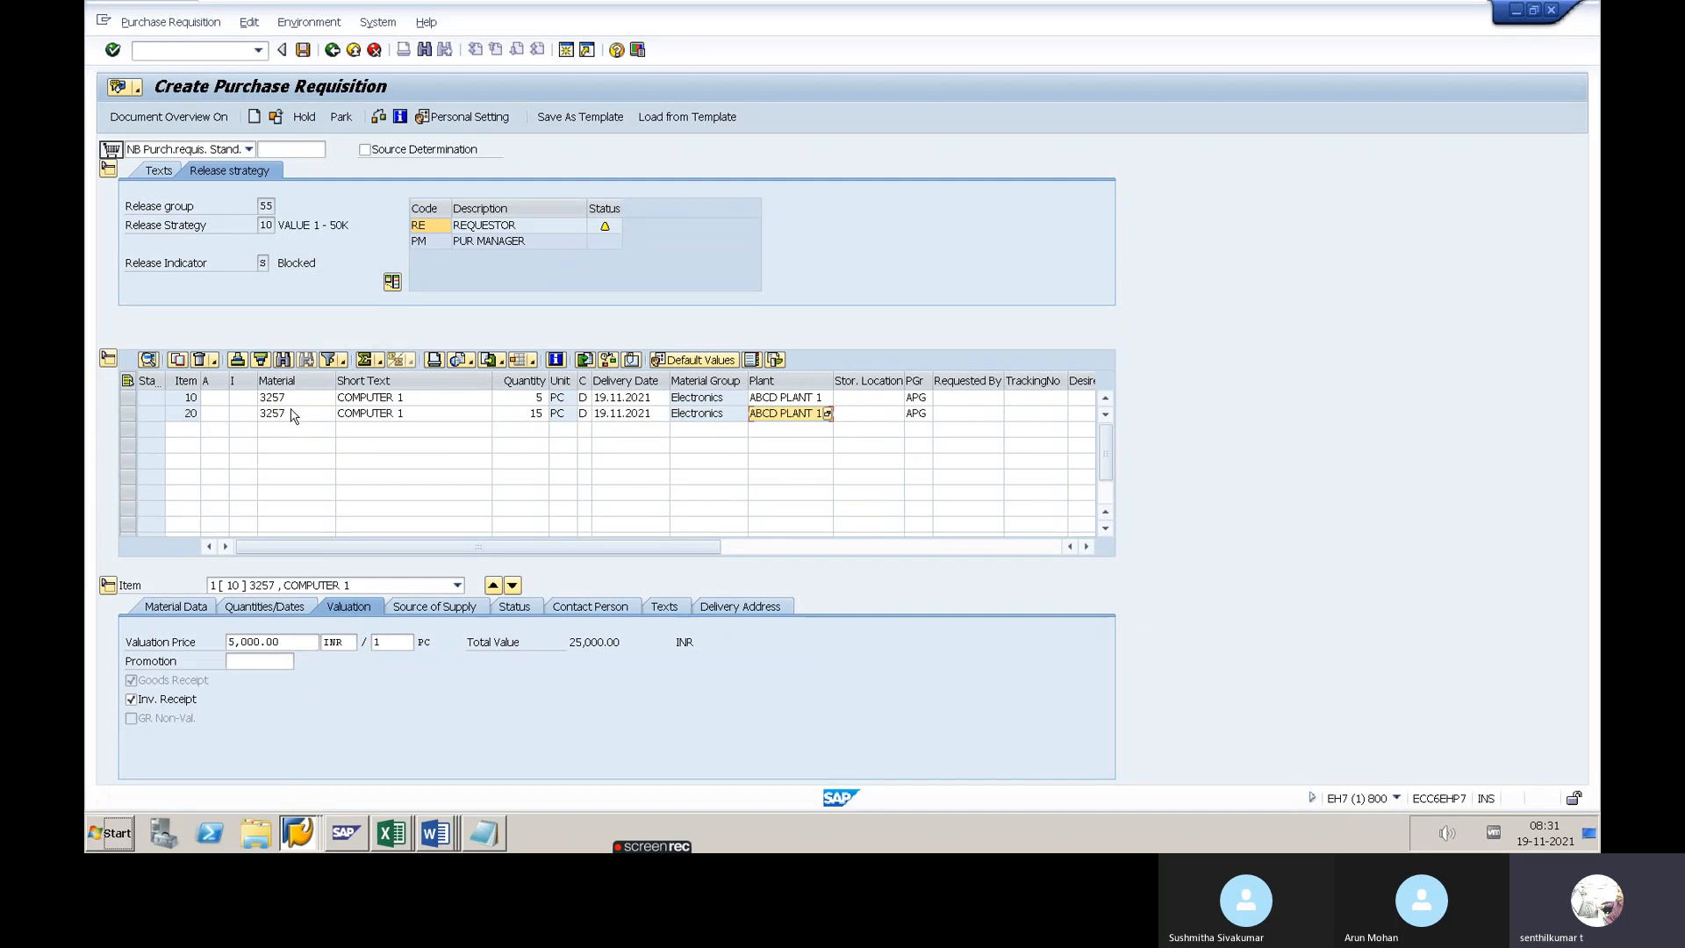
left_click(378, 119)
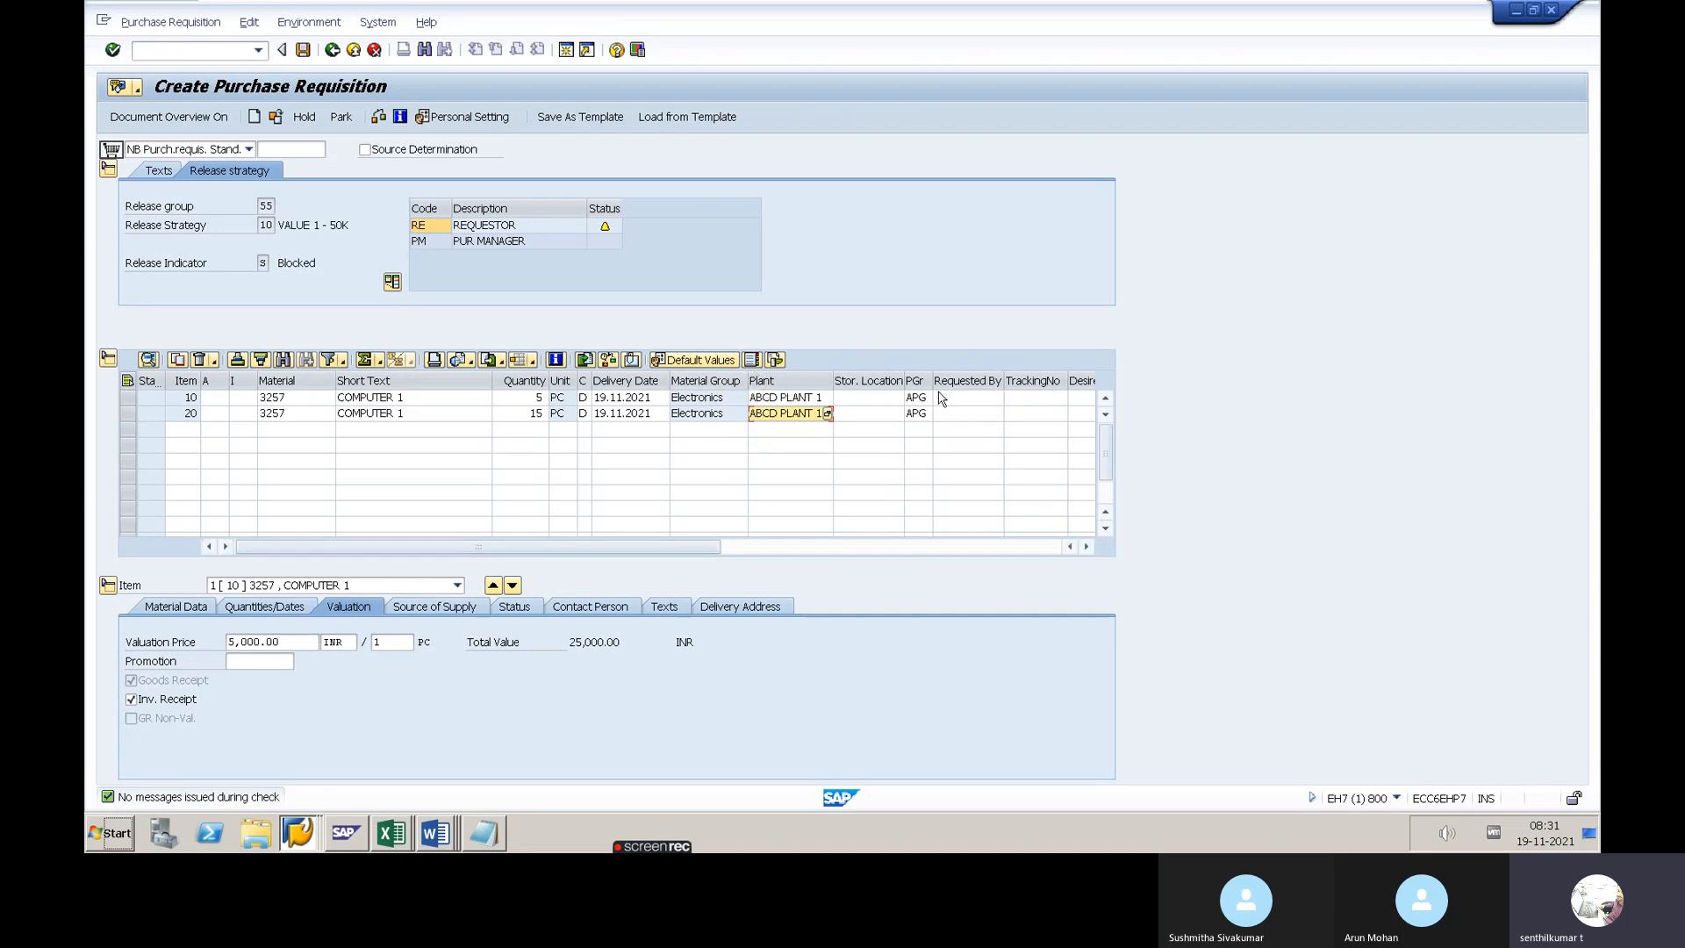
Look up the price of material 3257 in the materials list and return to the requisition
left_click(289, 417)
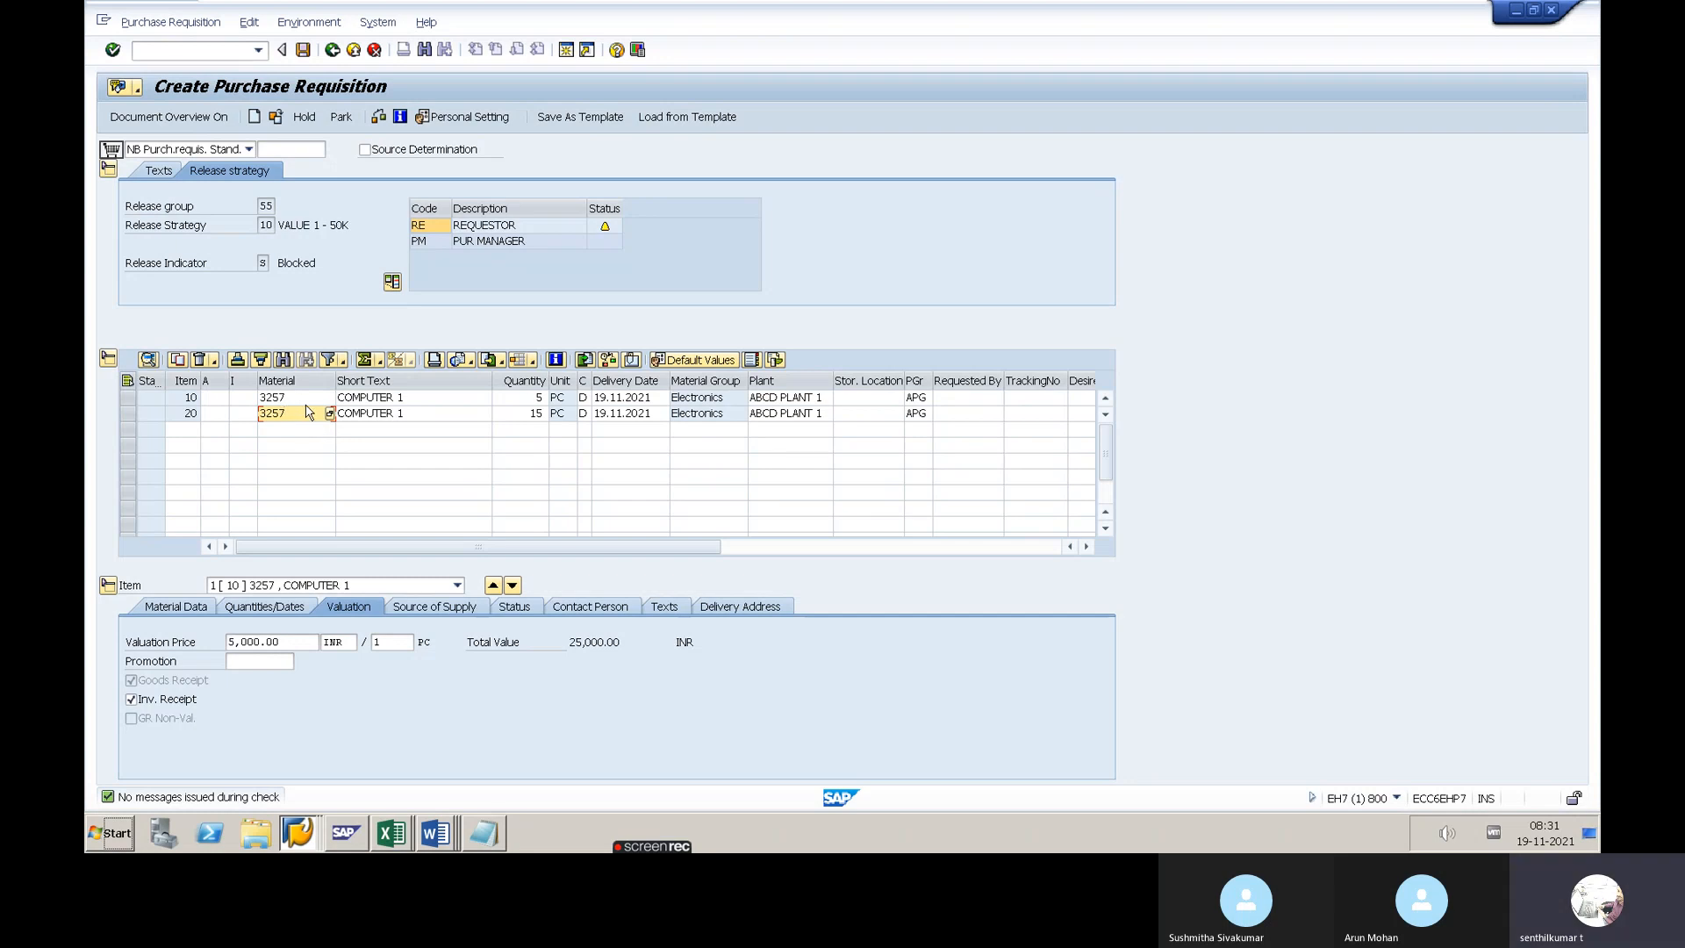
key("alt+Tab")
key("alt+Tab")
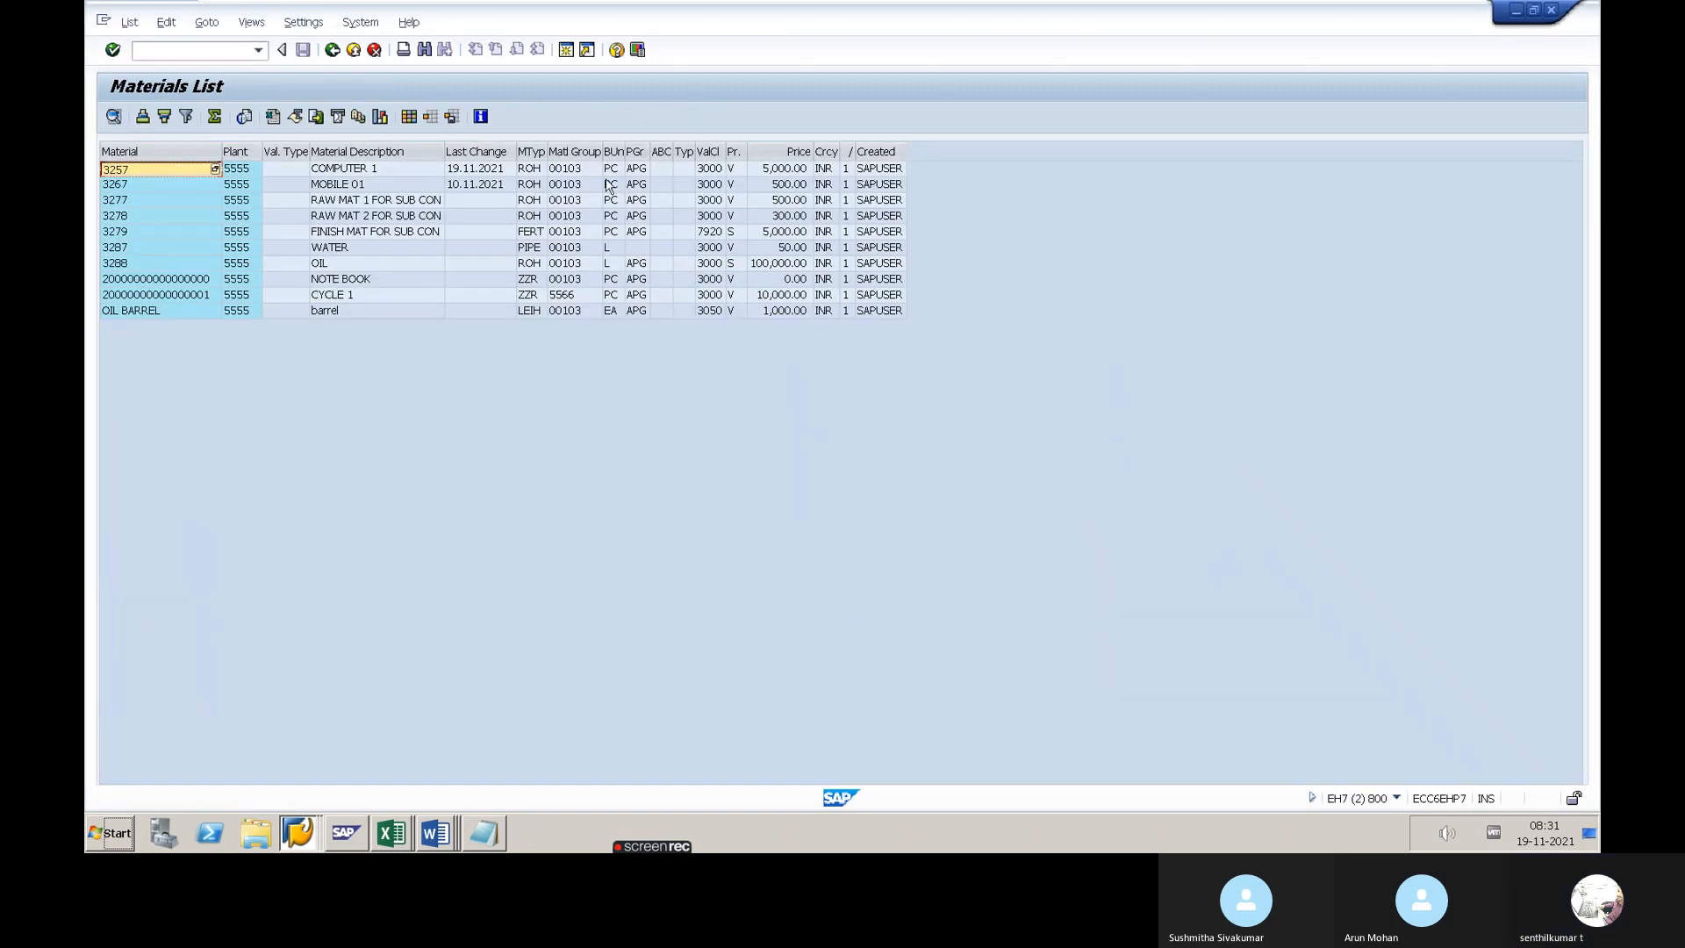
left_click(779, 169)
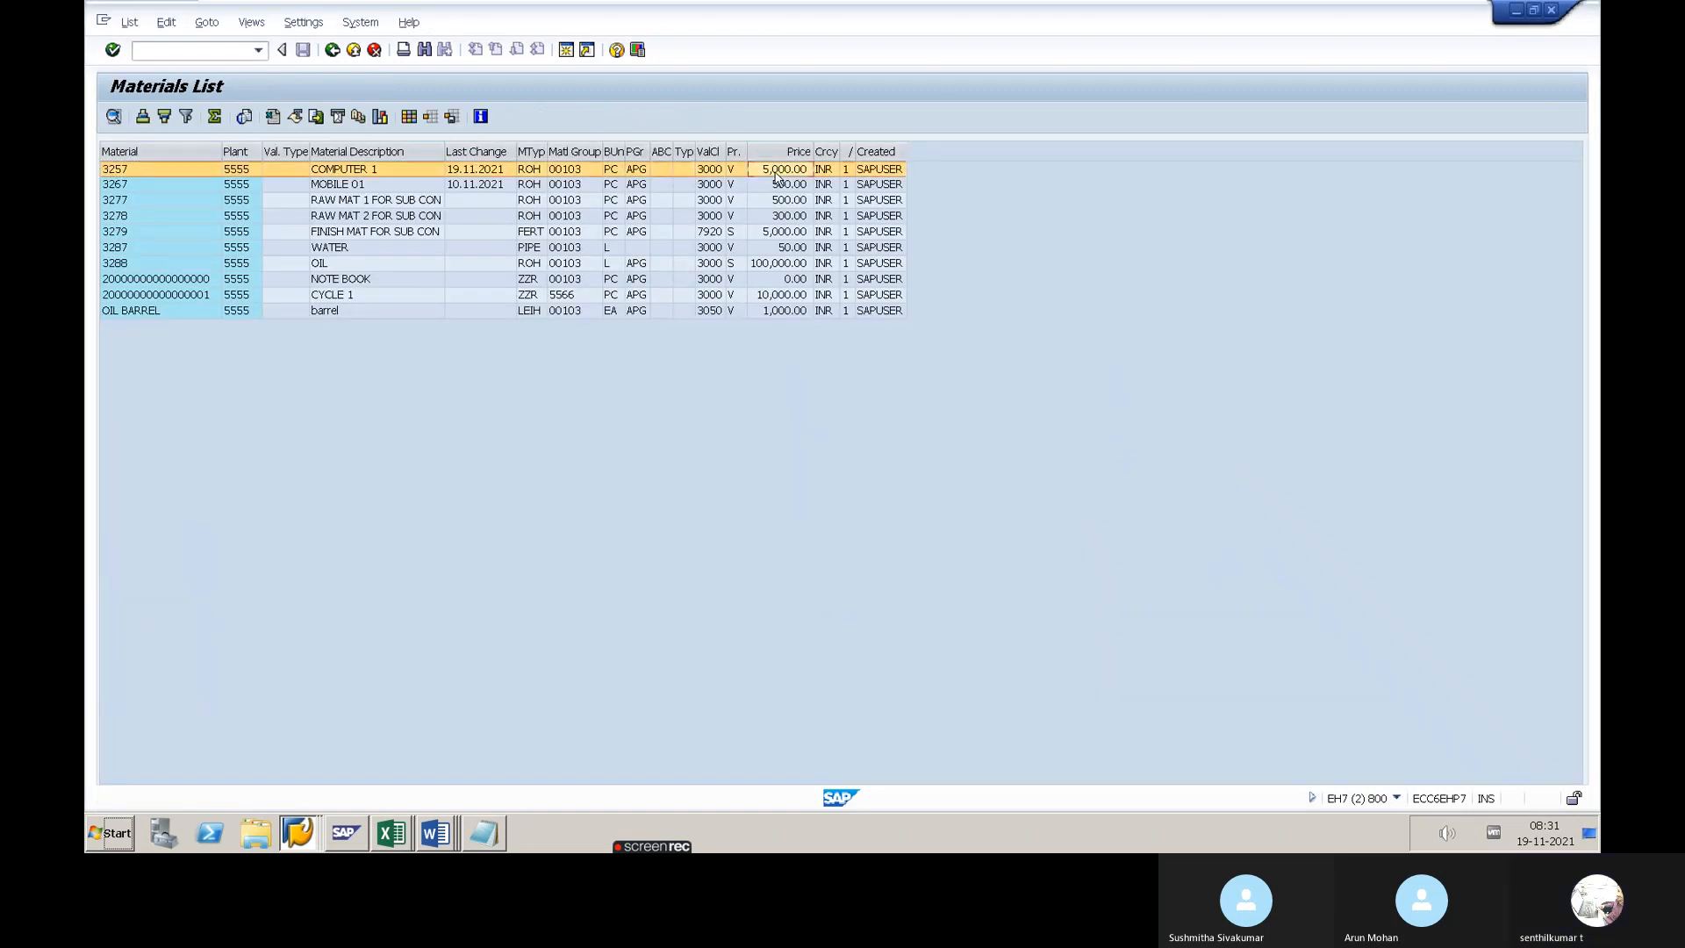
key("alt+Tab")
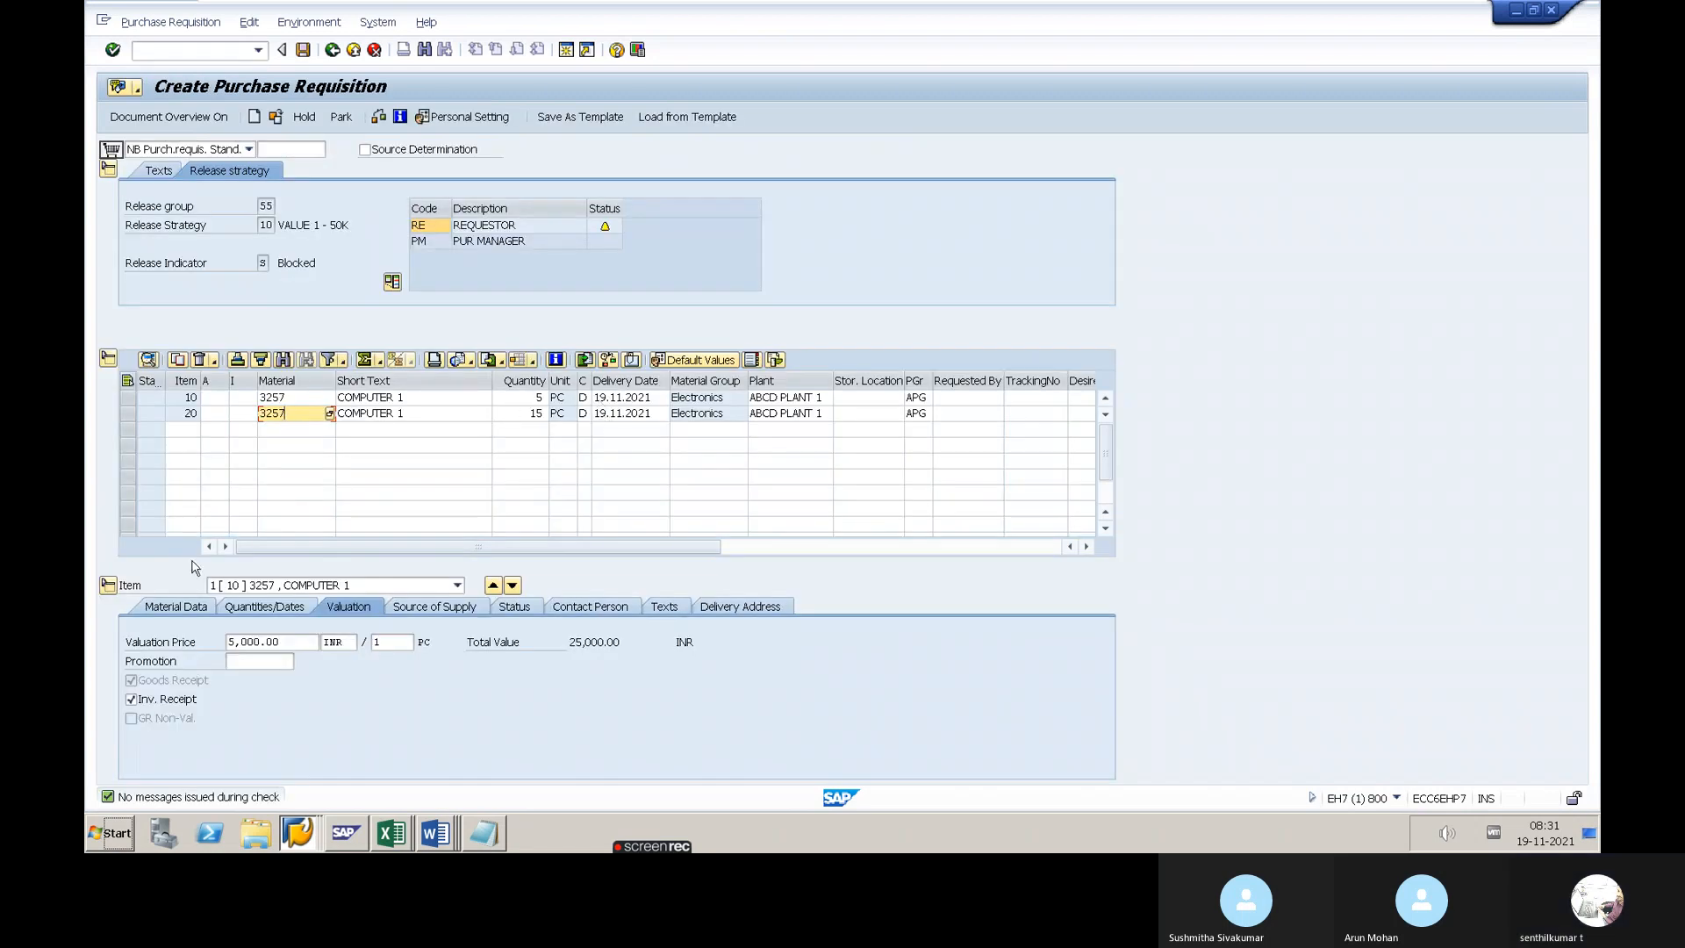
View item 20's valuation and compare it with the release strategy assigned at header level
left_click(301, 587)
left_click(315, 625)
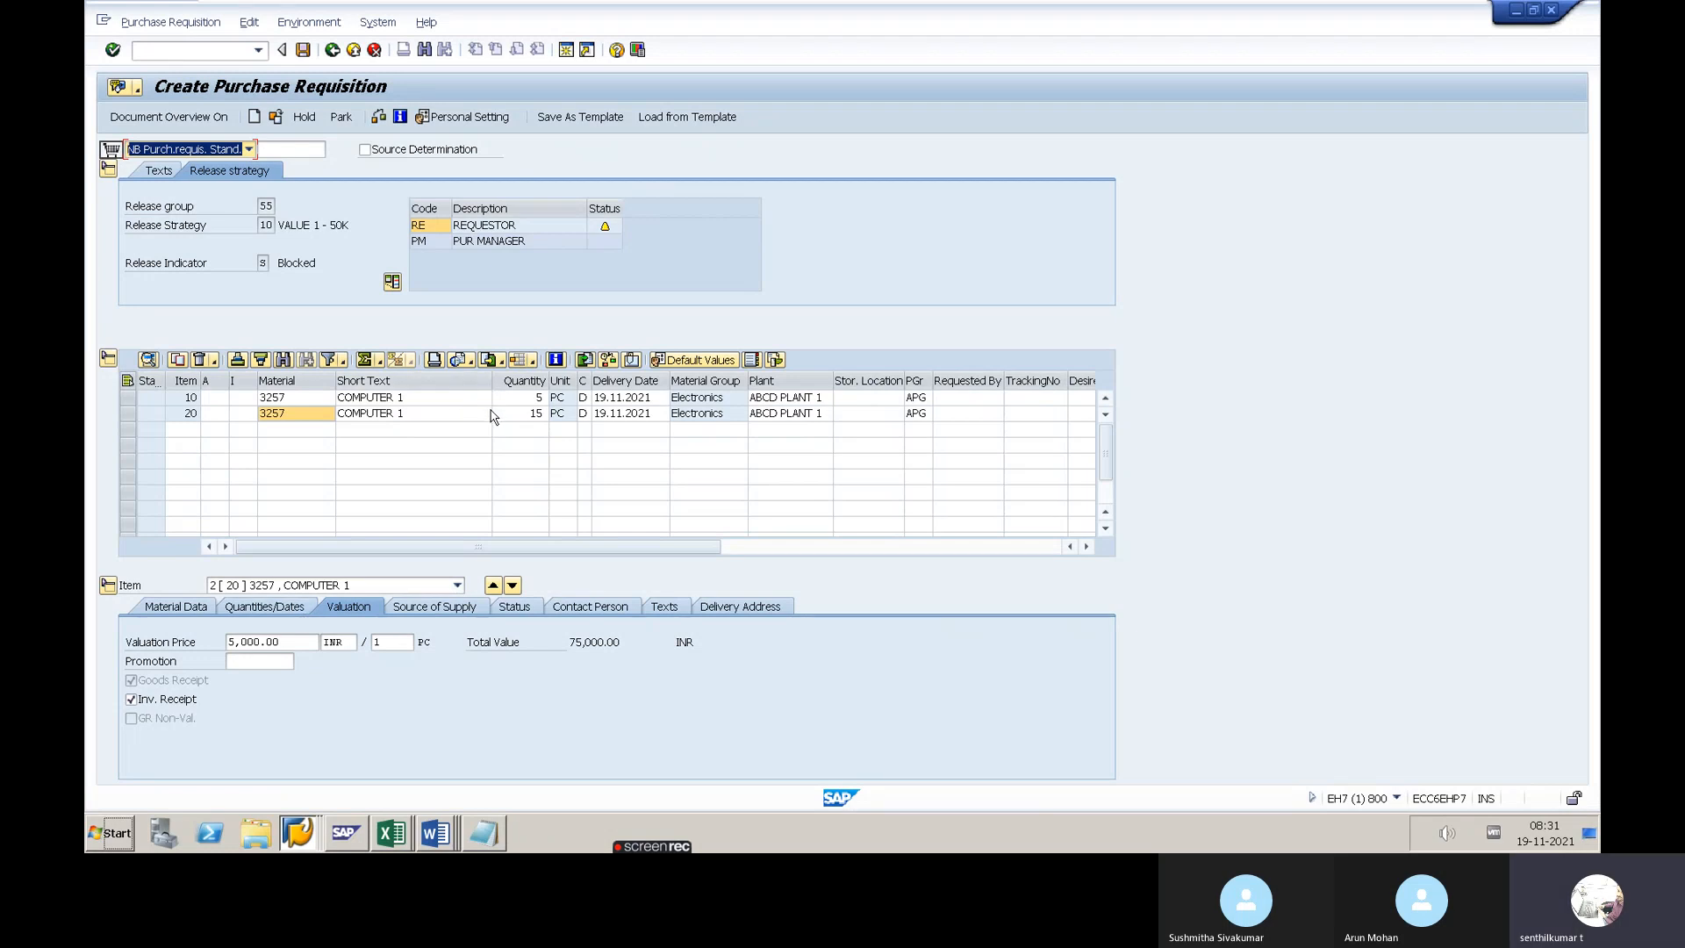
left_click(351, 224)
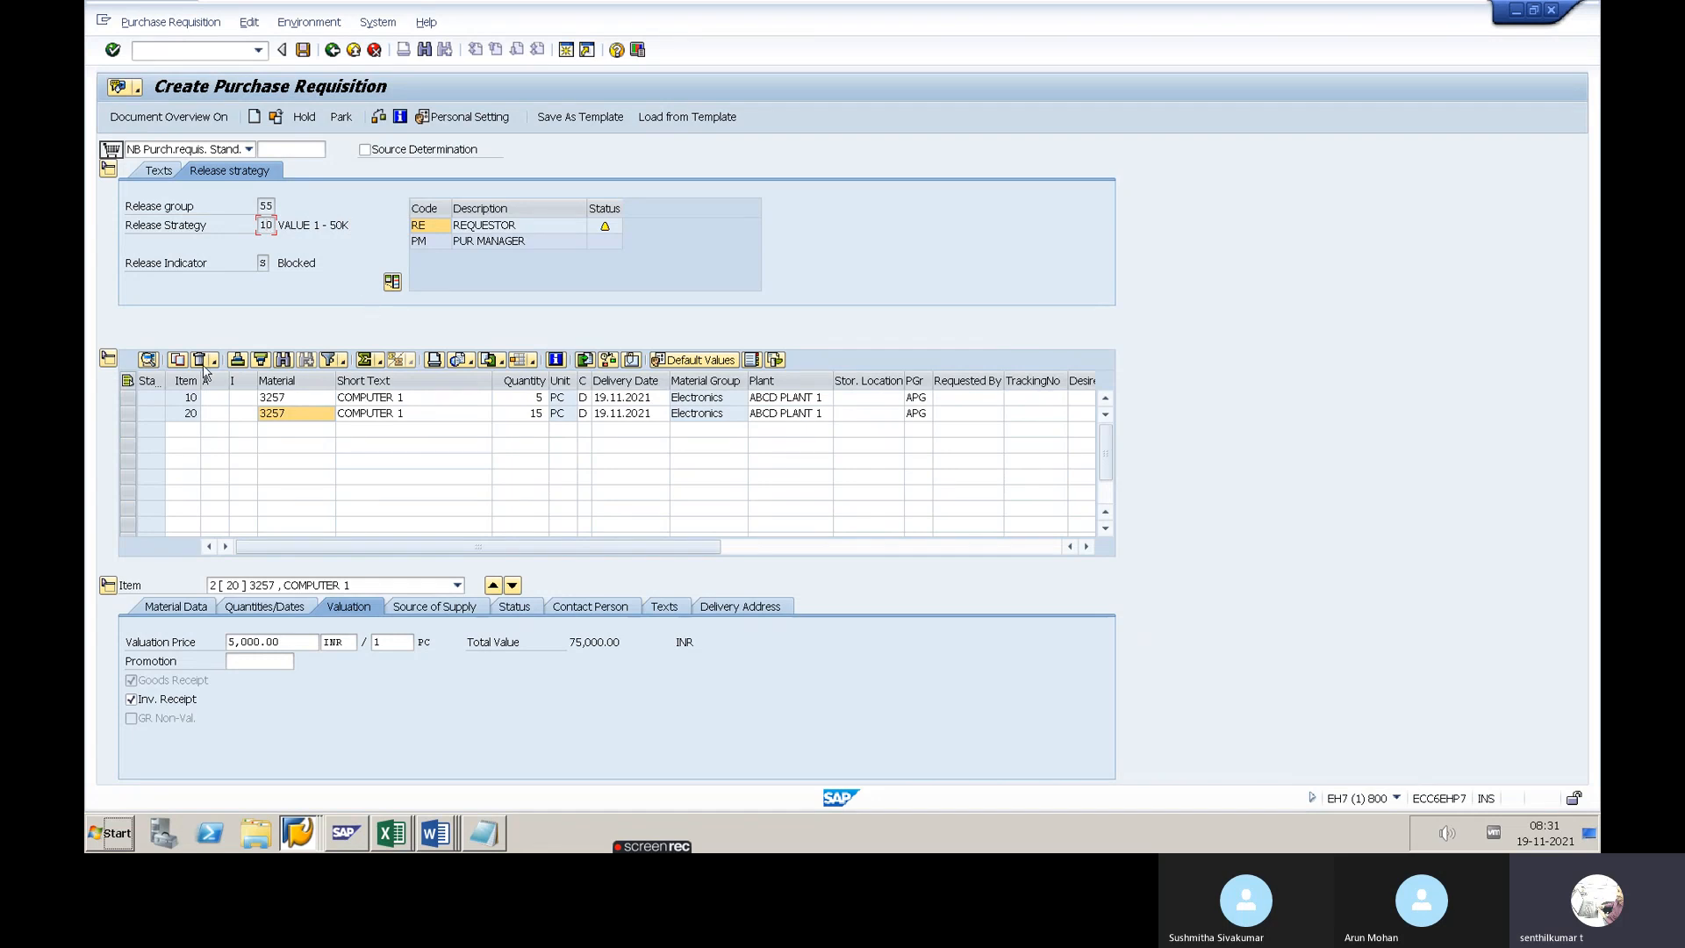
Discard the two-item requisition without saving and start a new purchase requisition with transaction ME51N
left_click(333, 51)
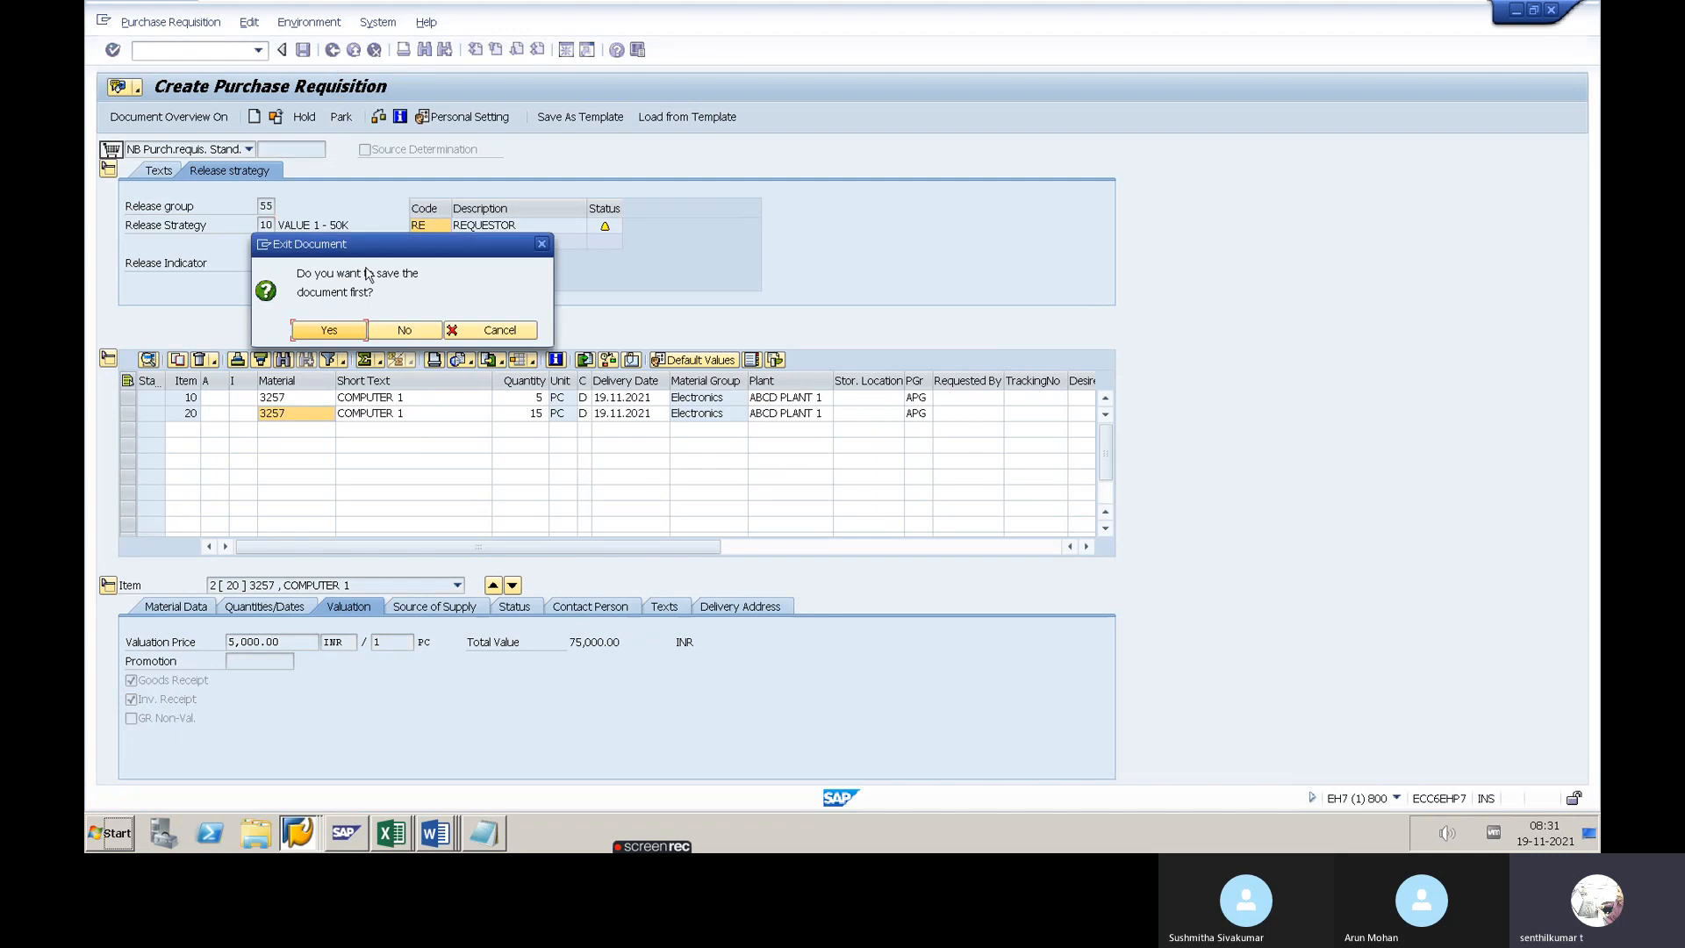
left_click(392, 339)
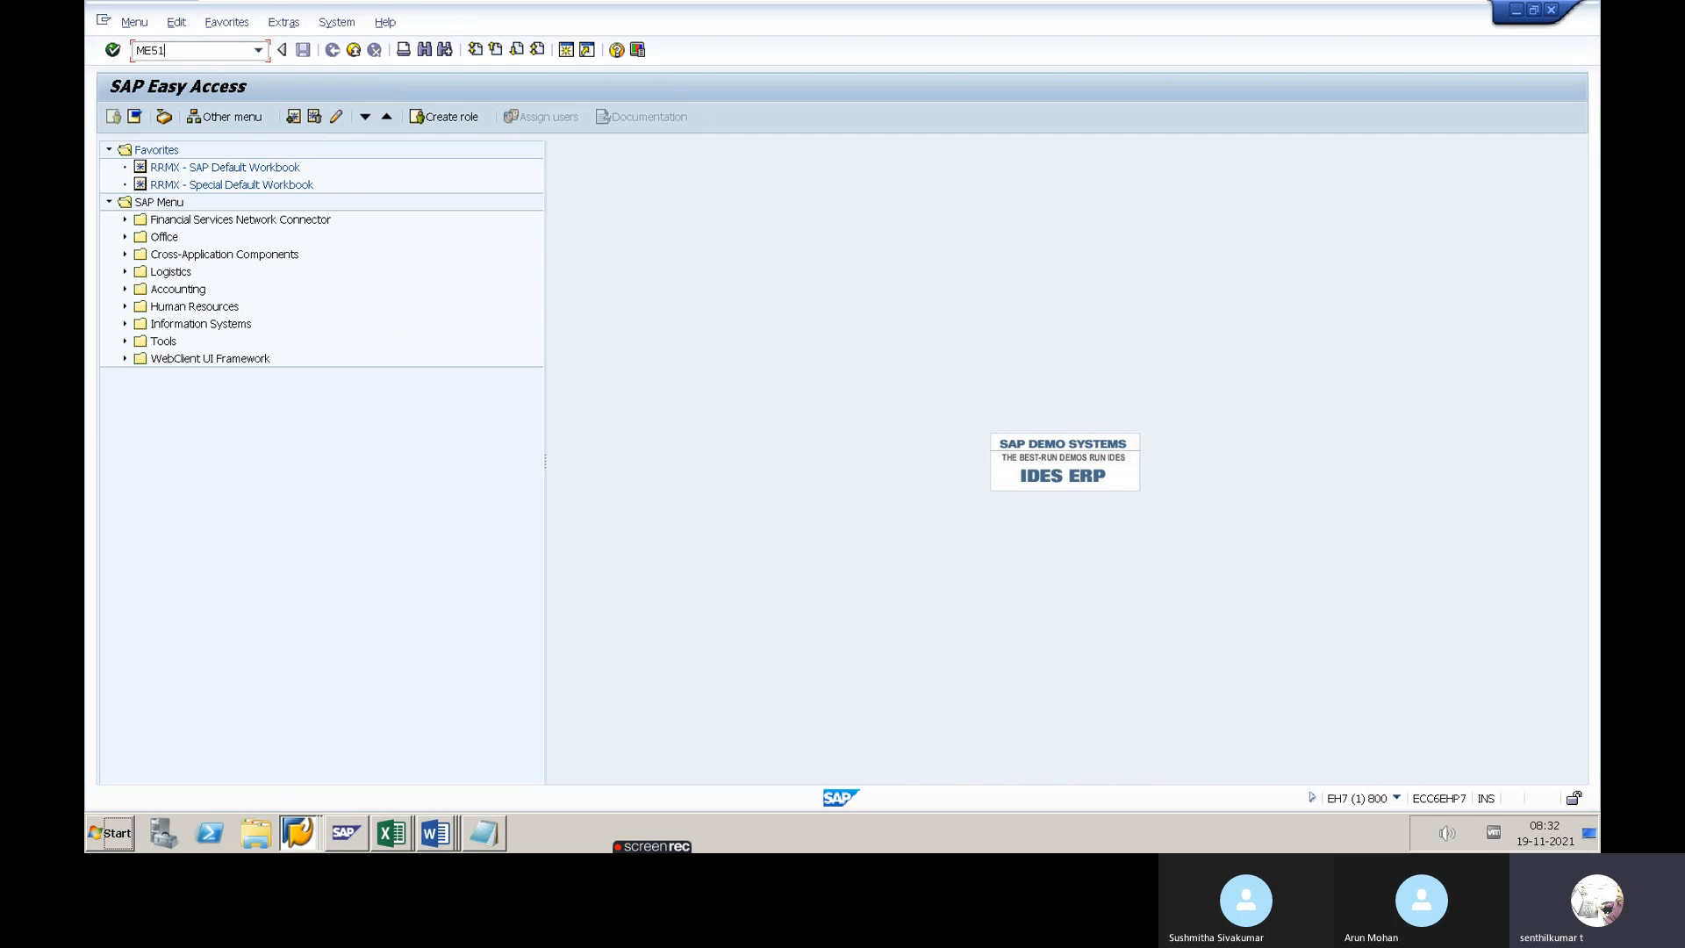
key("Return")
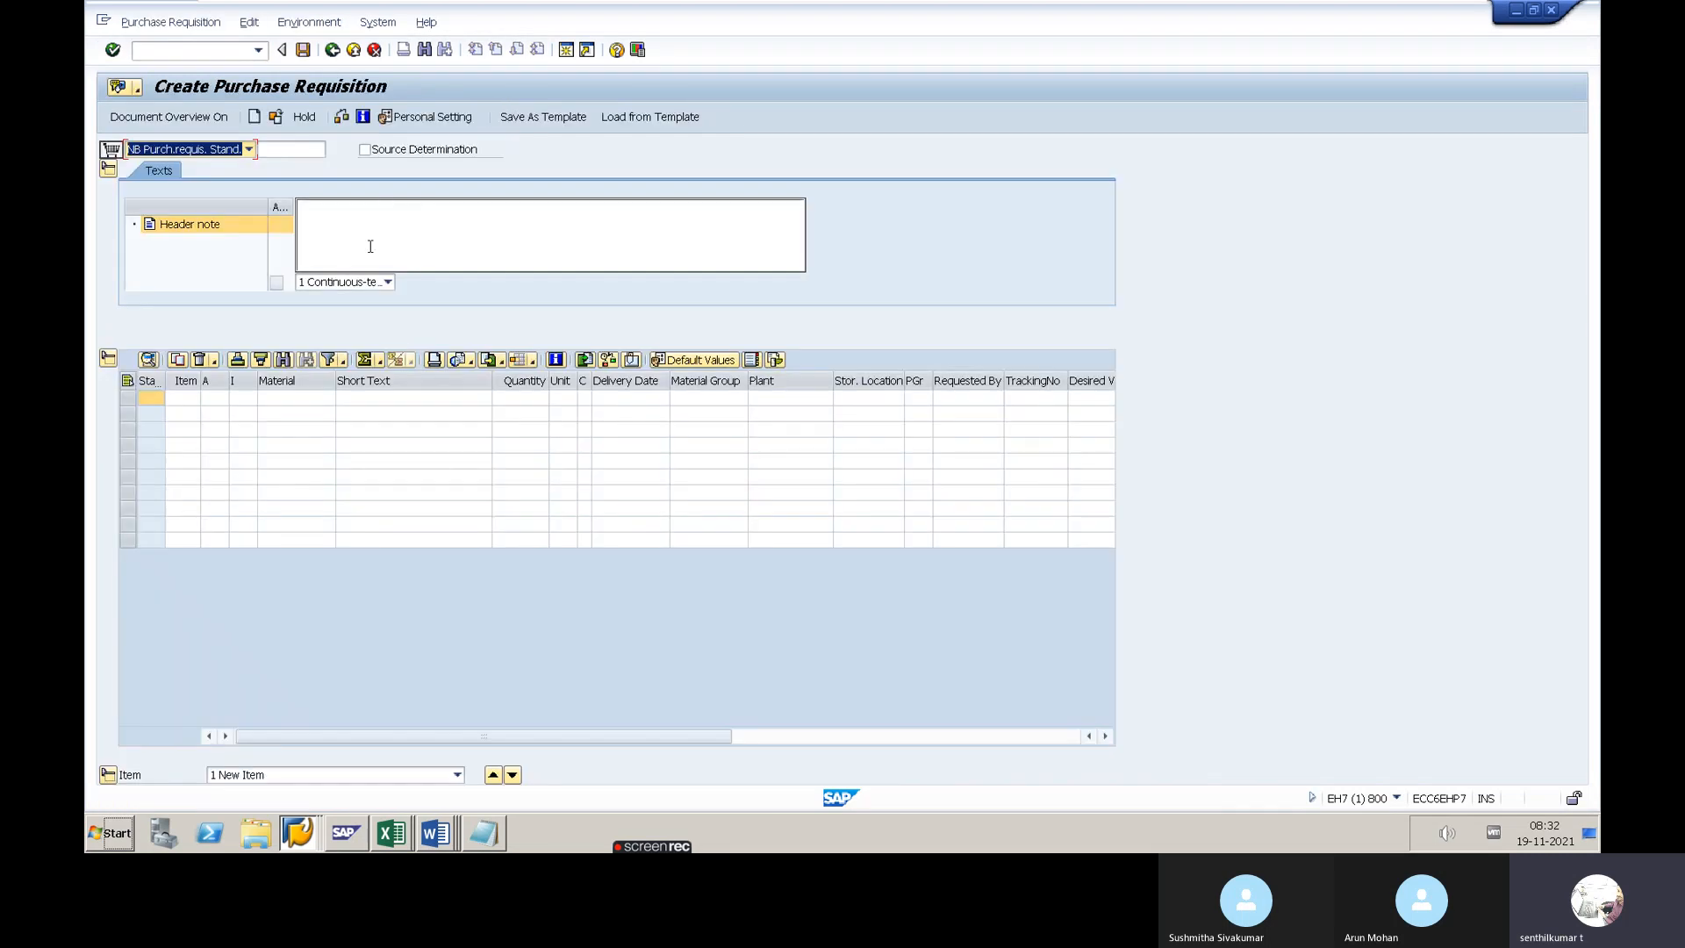
Enter the requisition's first item with material 3257, quantity 25 and plant 5555
left_click(314, 400)
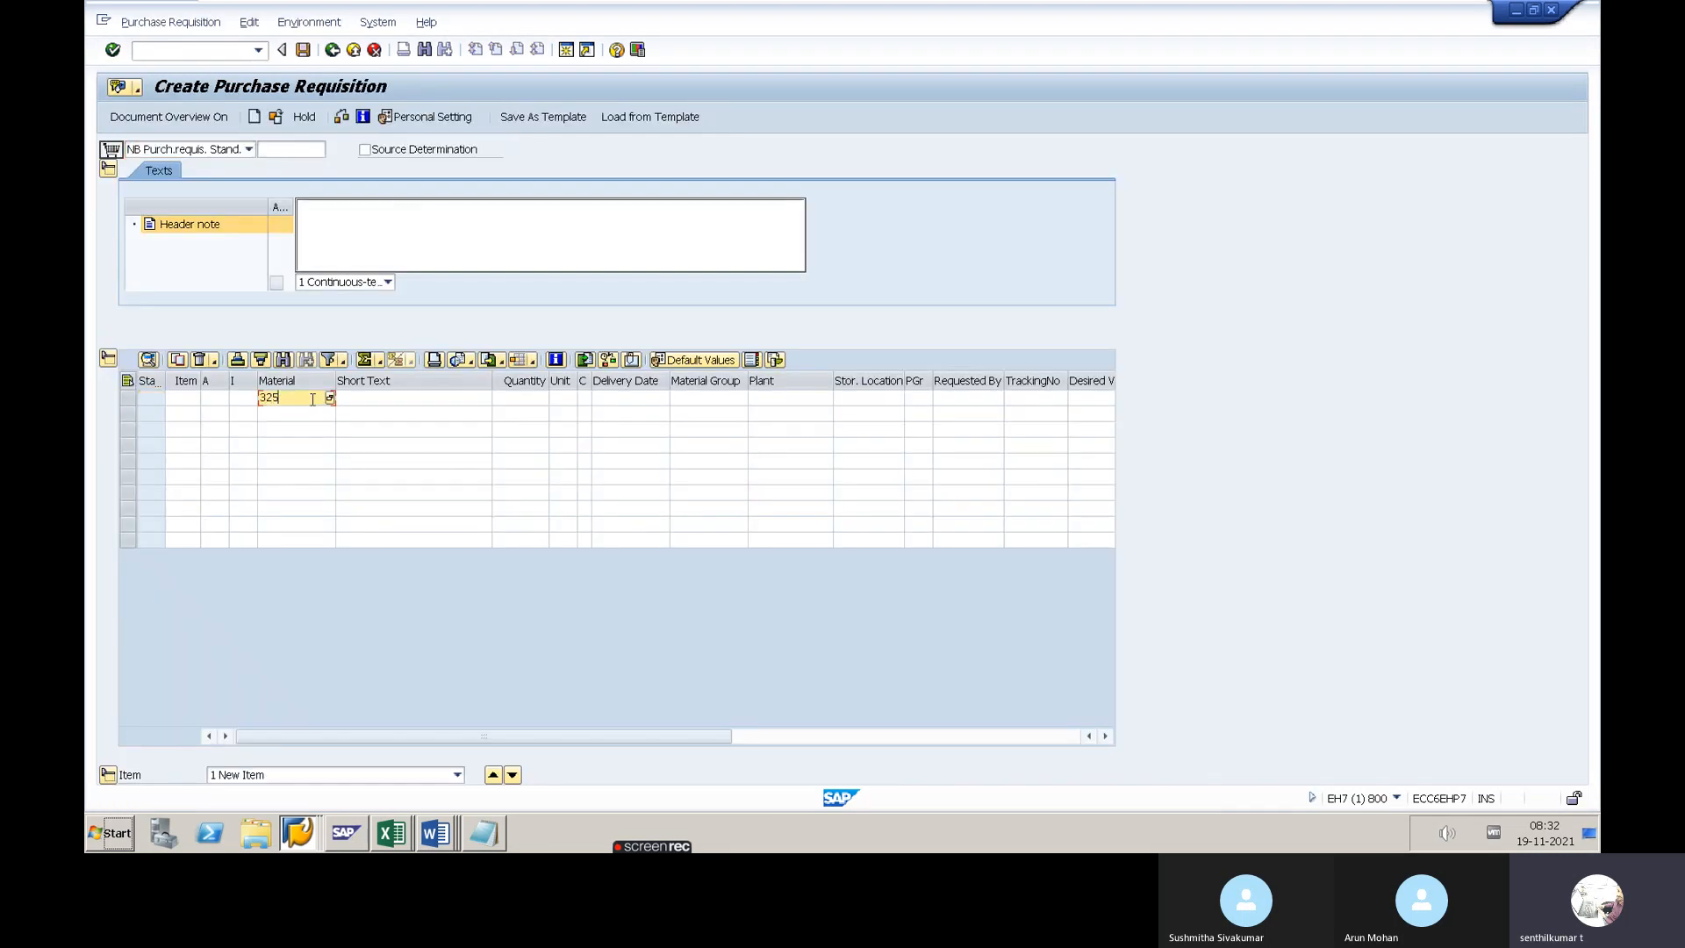
key("Tab")
key("Tab")
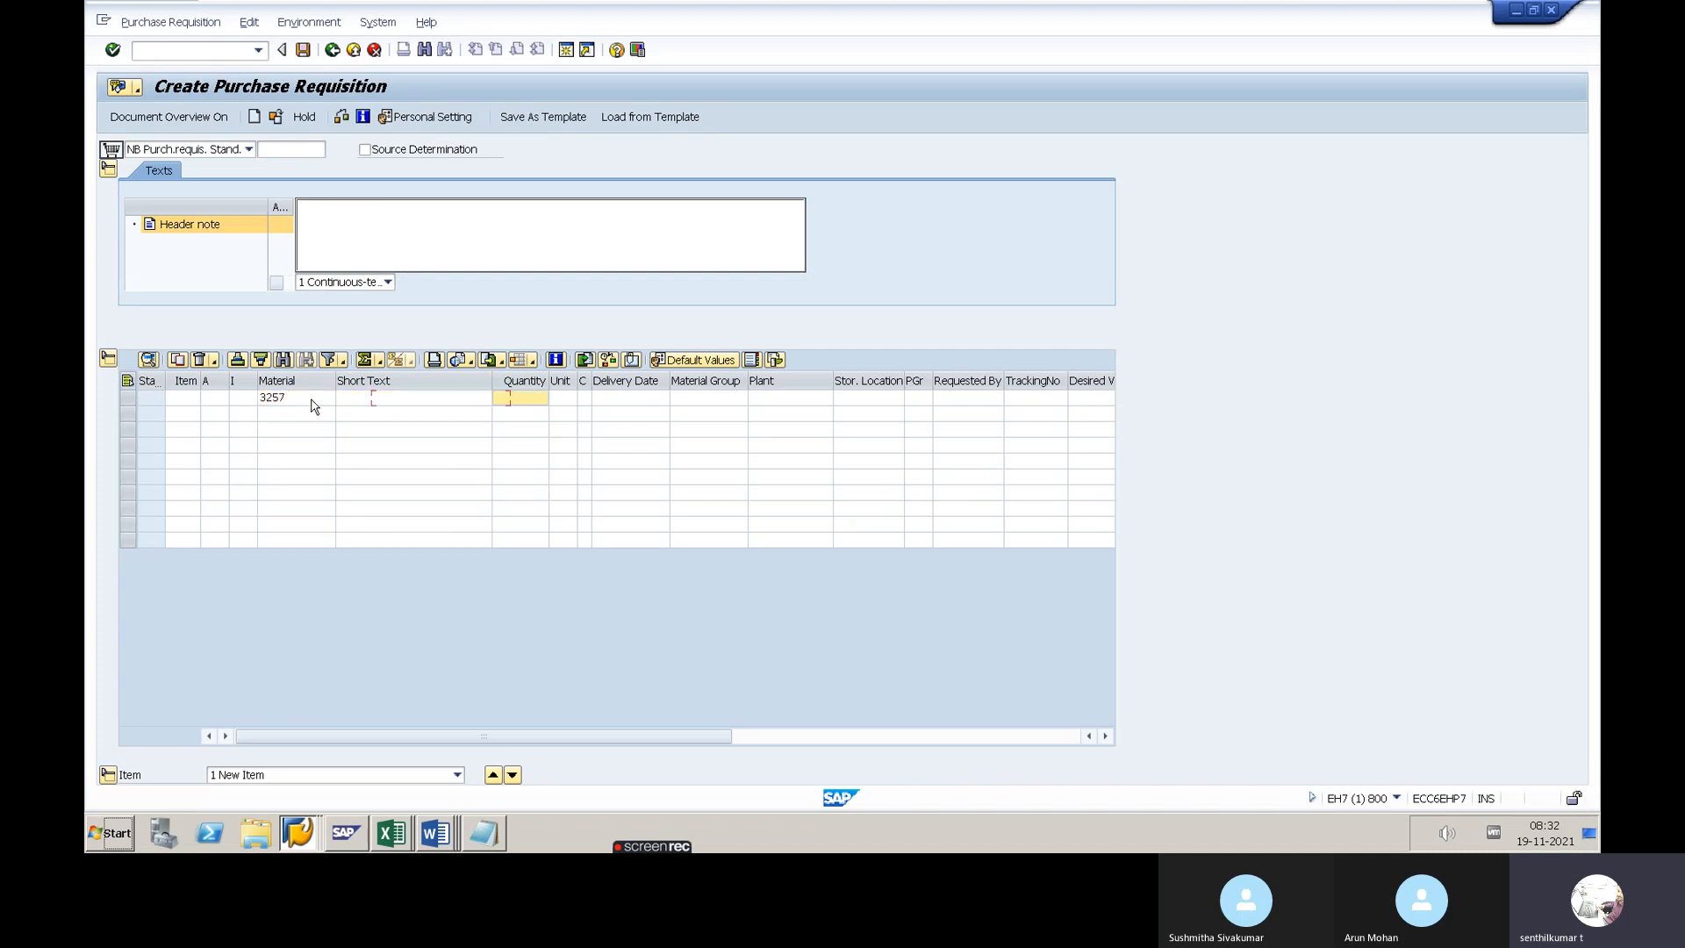
type("15")
type("25")
key("Tab")
key("Tab")
key("Tab")
key("Tab")
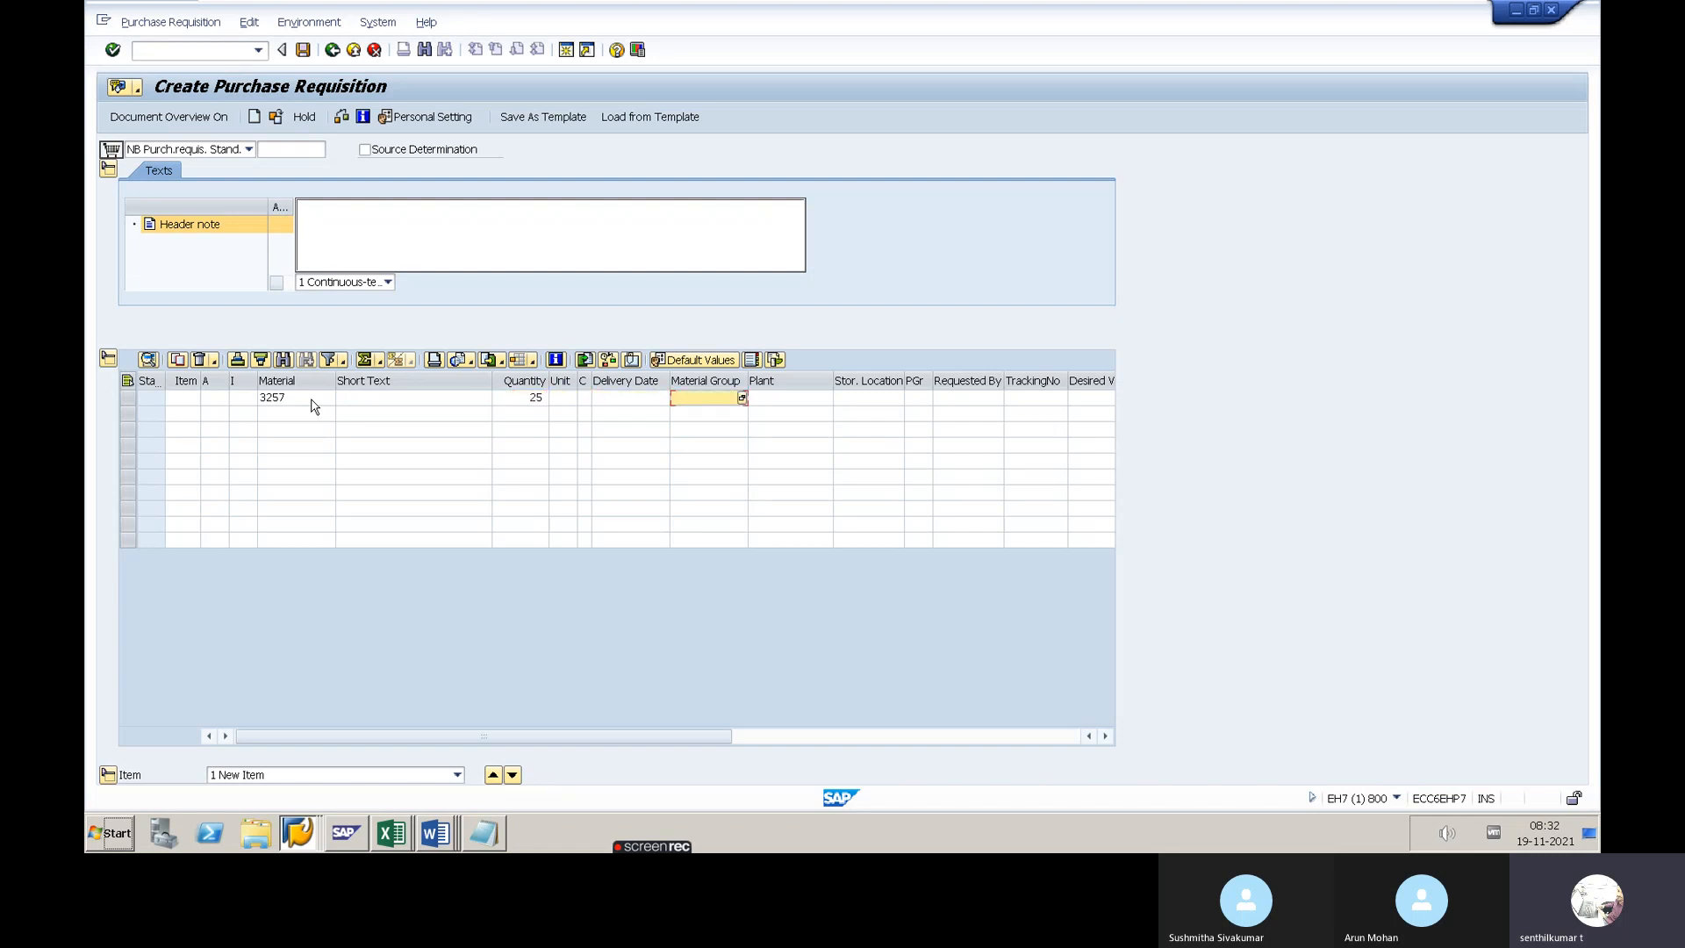
key("Tab")
type("5")
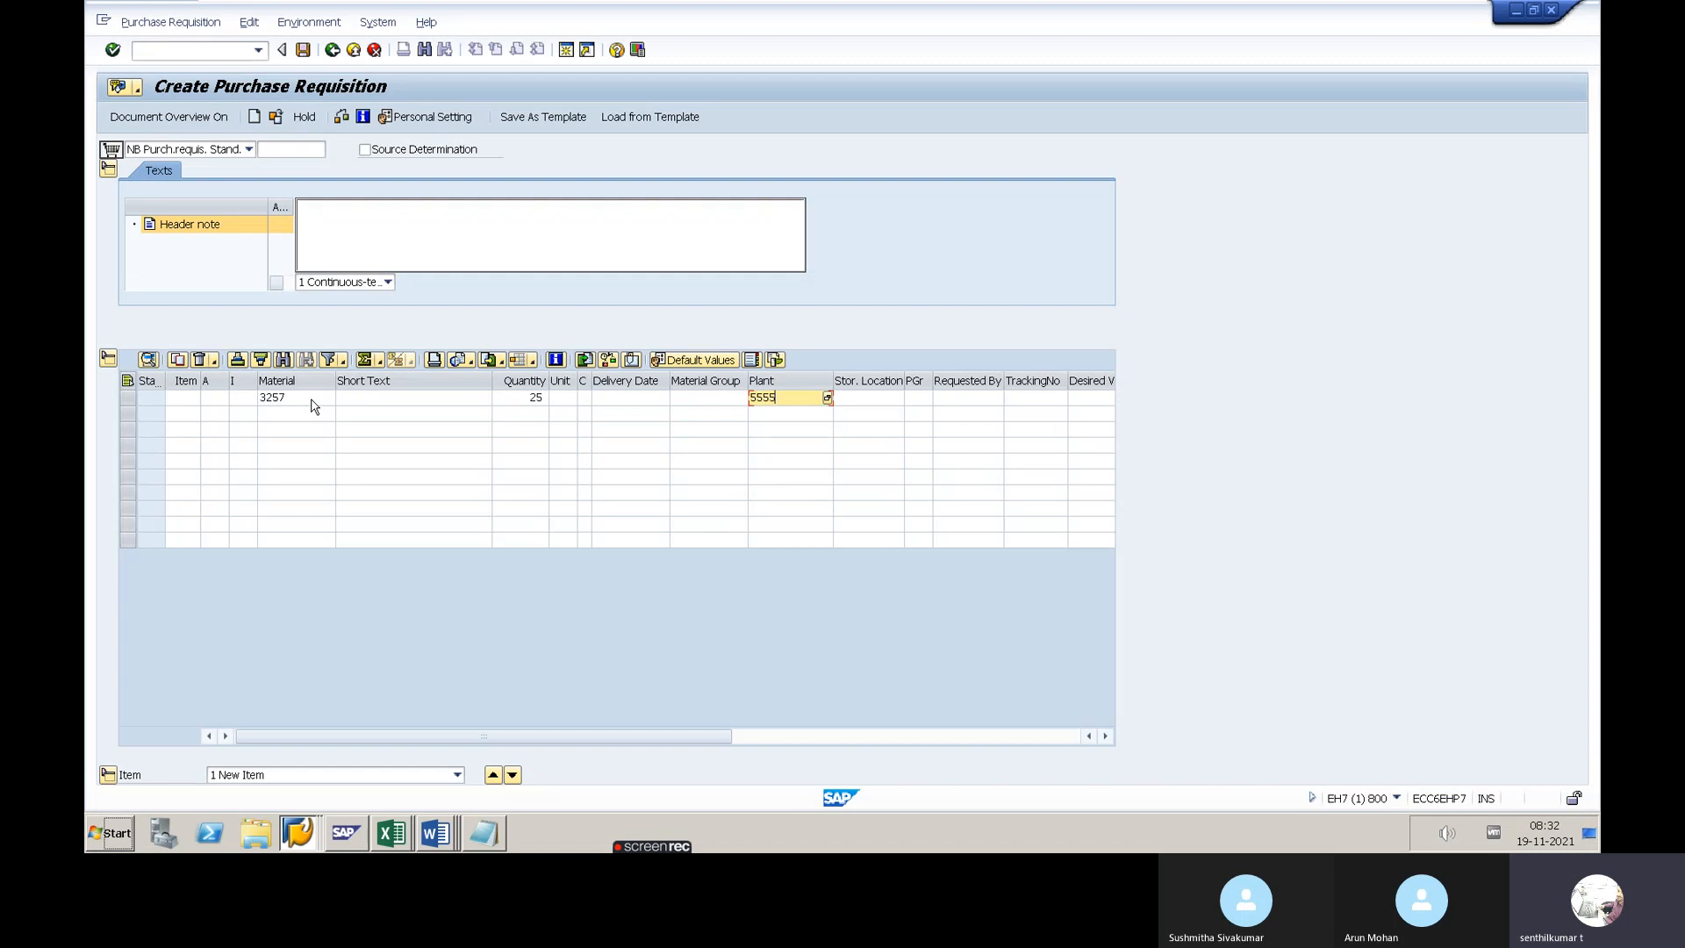
key("Return")
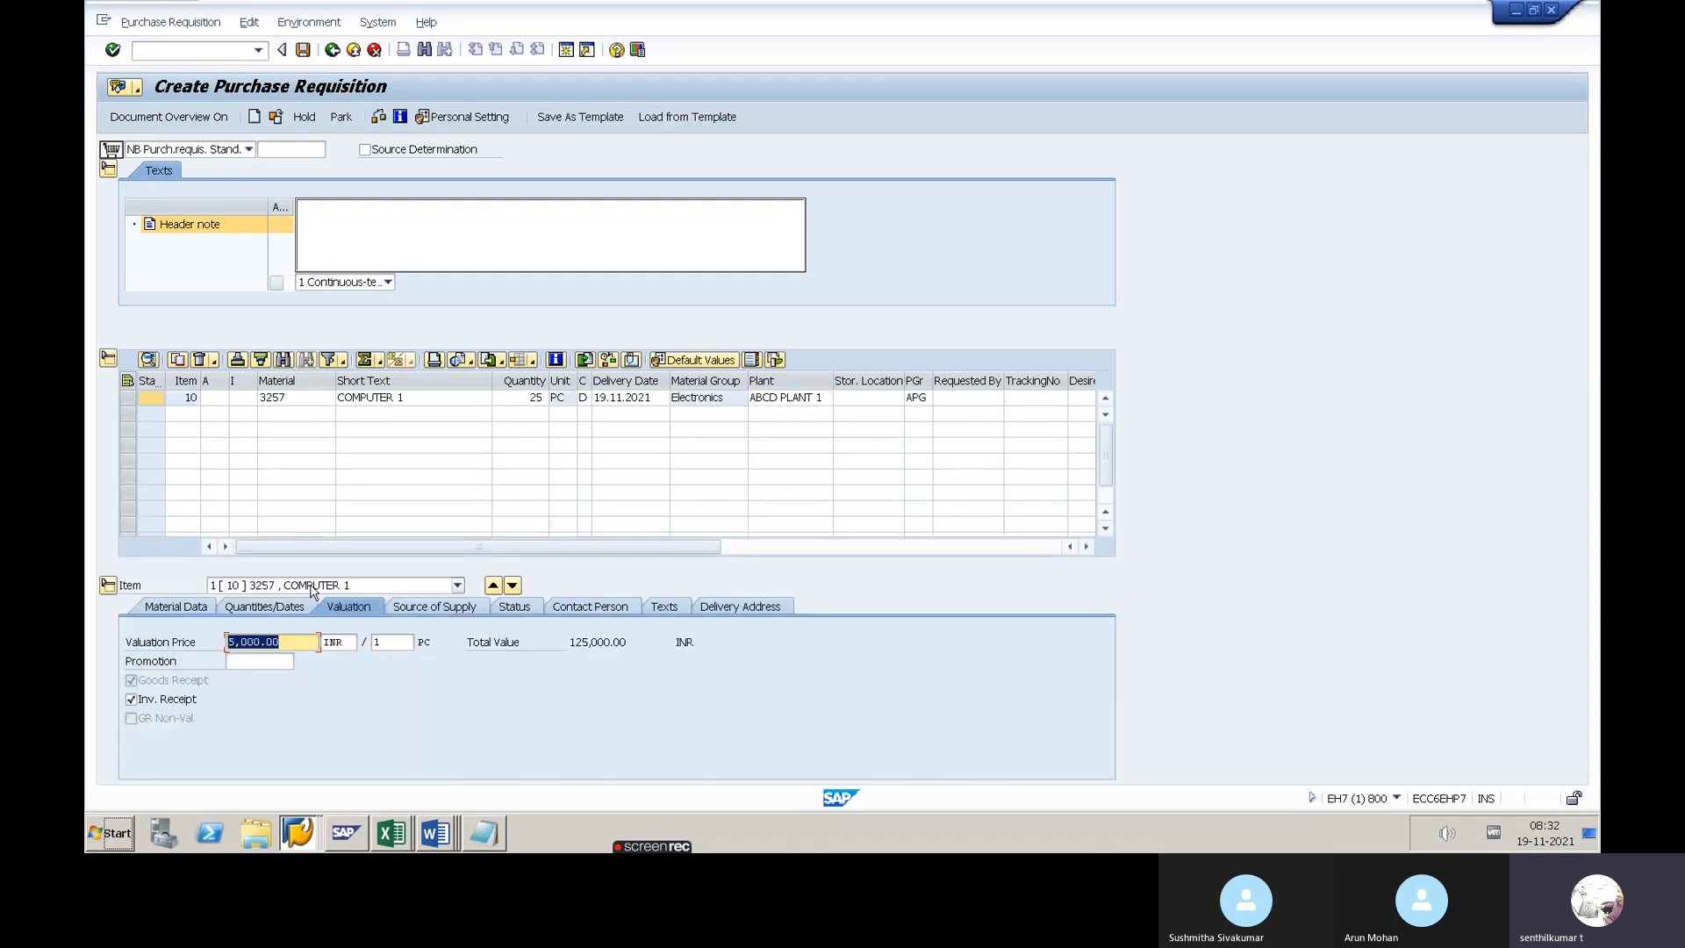
Check the requisition to determine its release strategy, review its total value and release codes, and save it
left_click(595, 640)
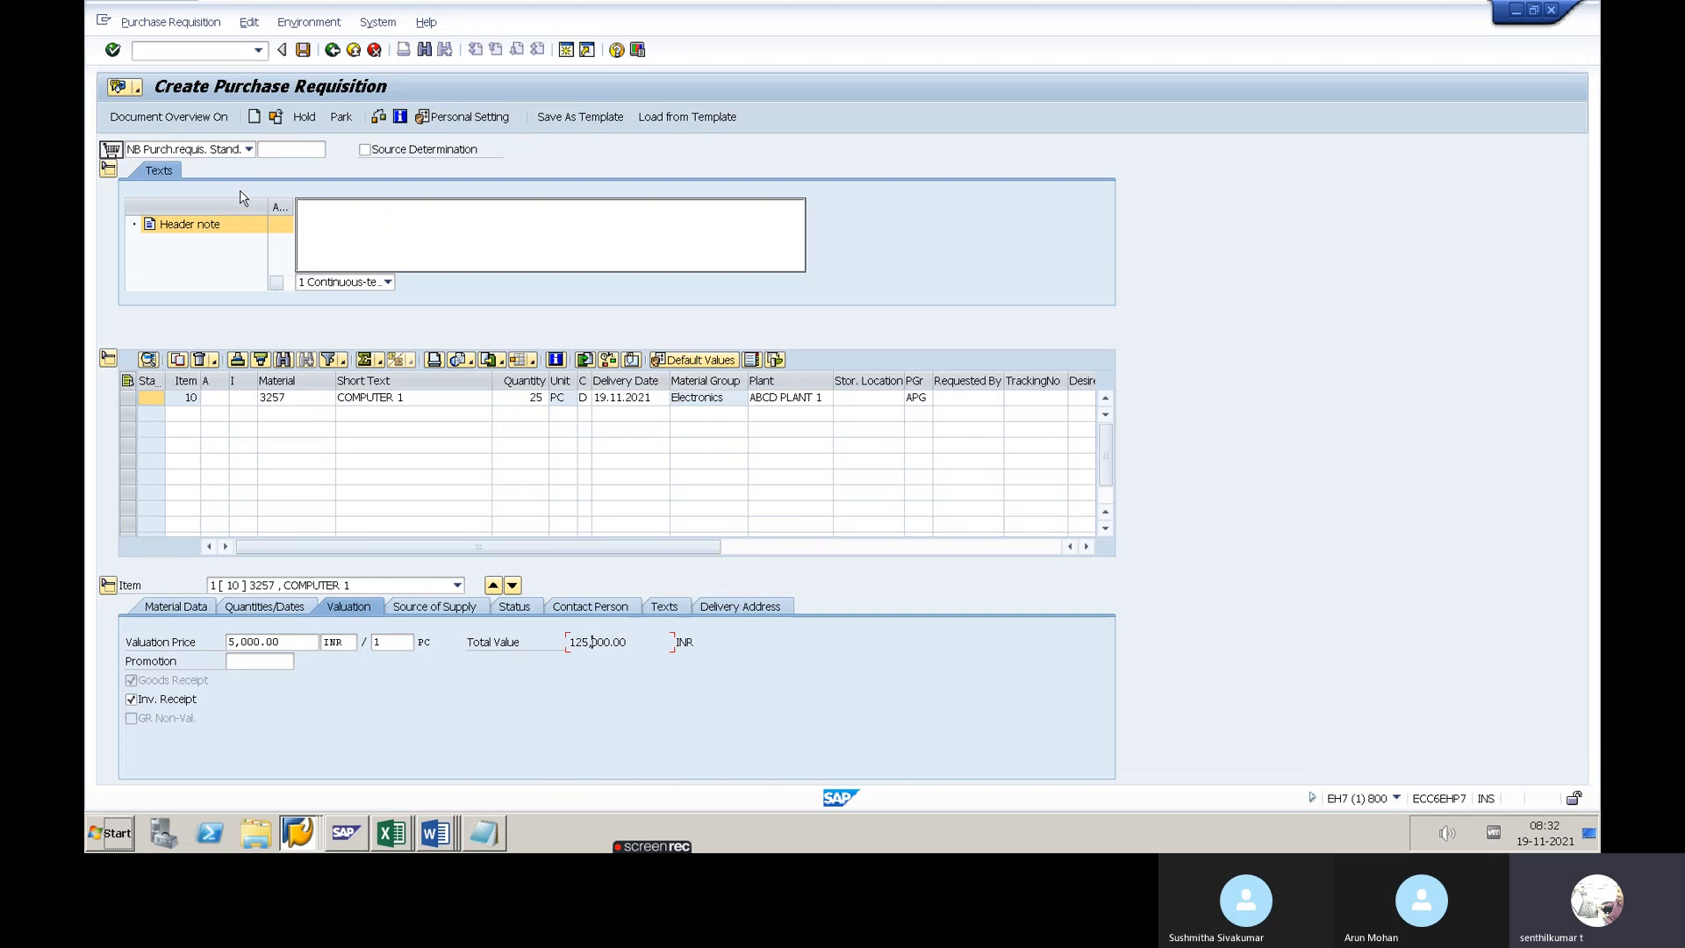
left_click(277, 118)
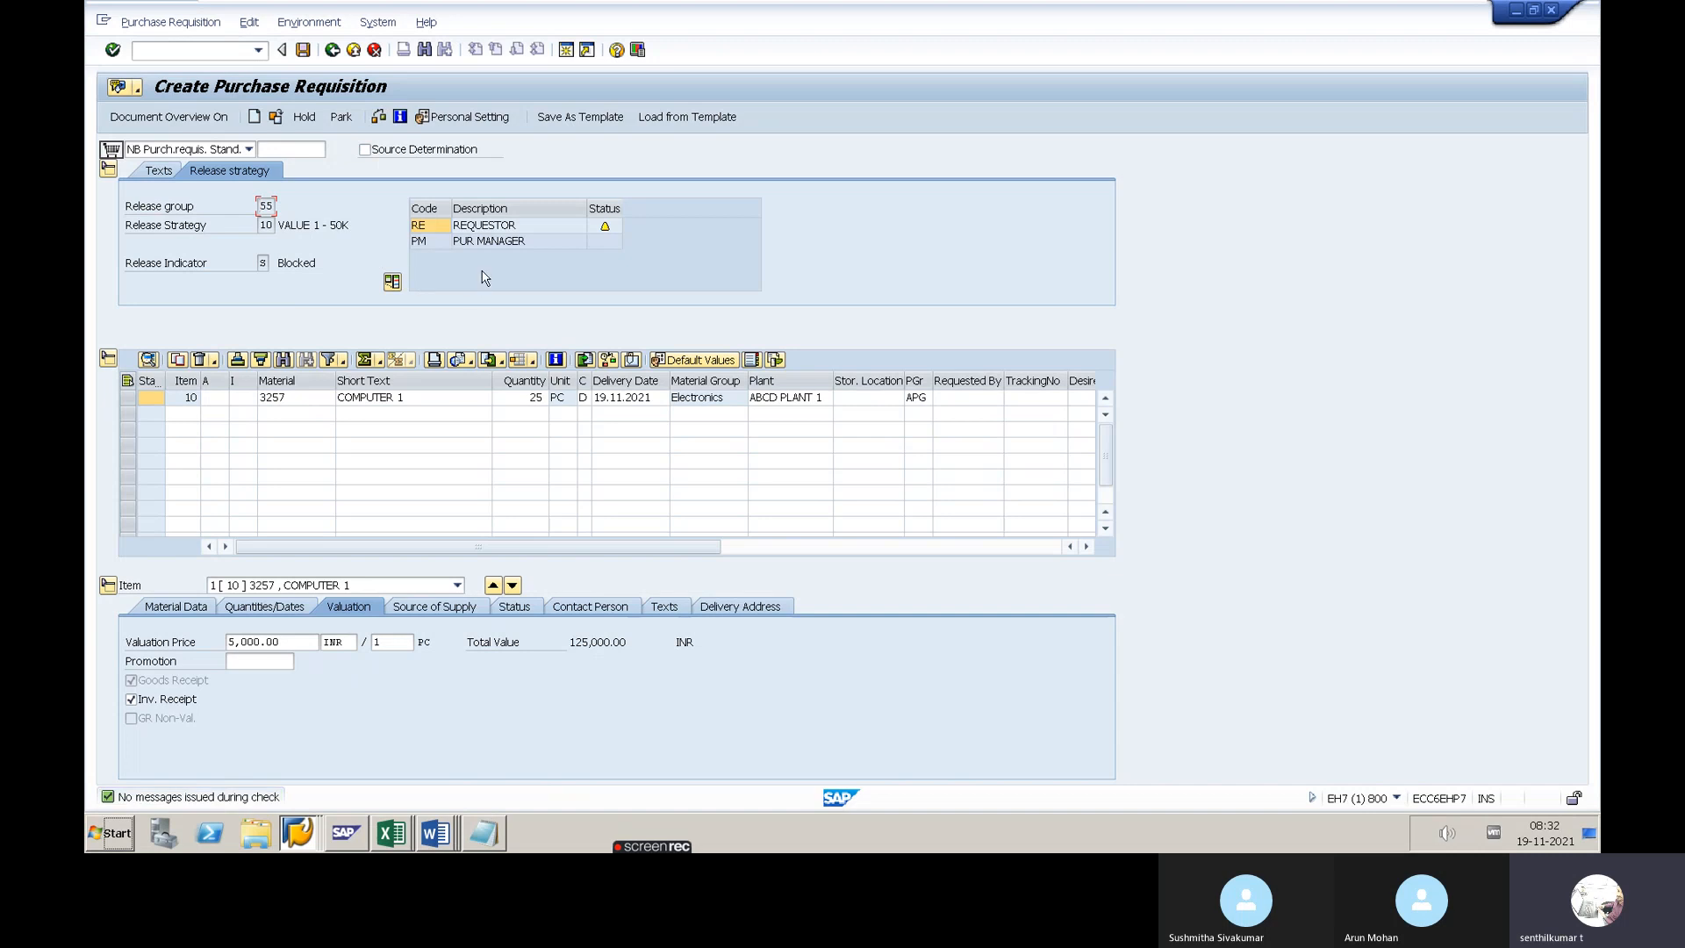
left_click(474, 246)
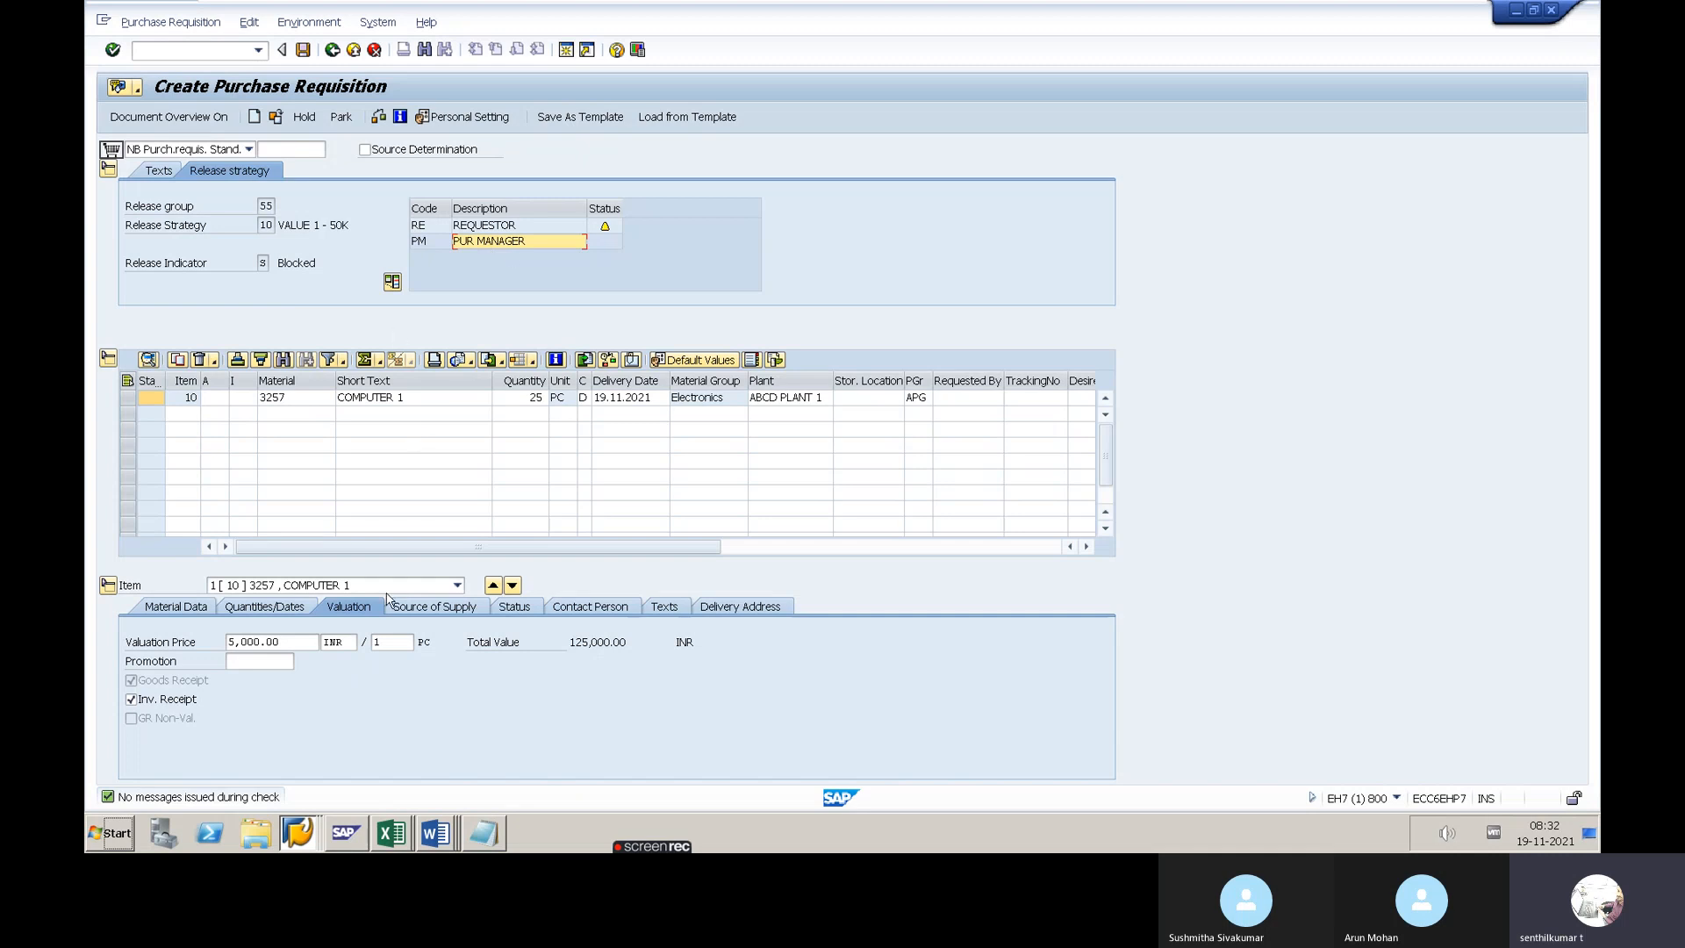
left_click(418, 585)
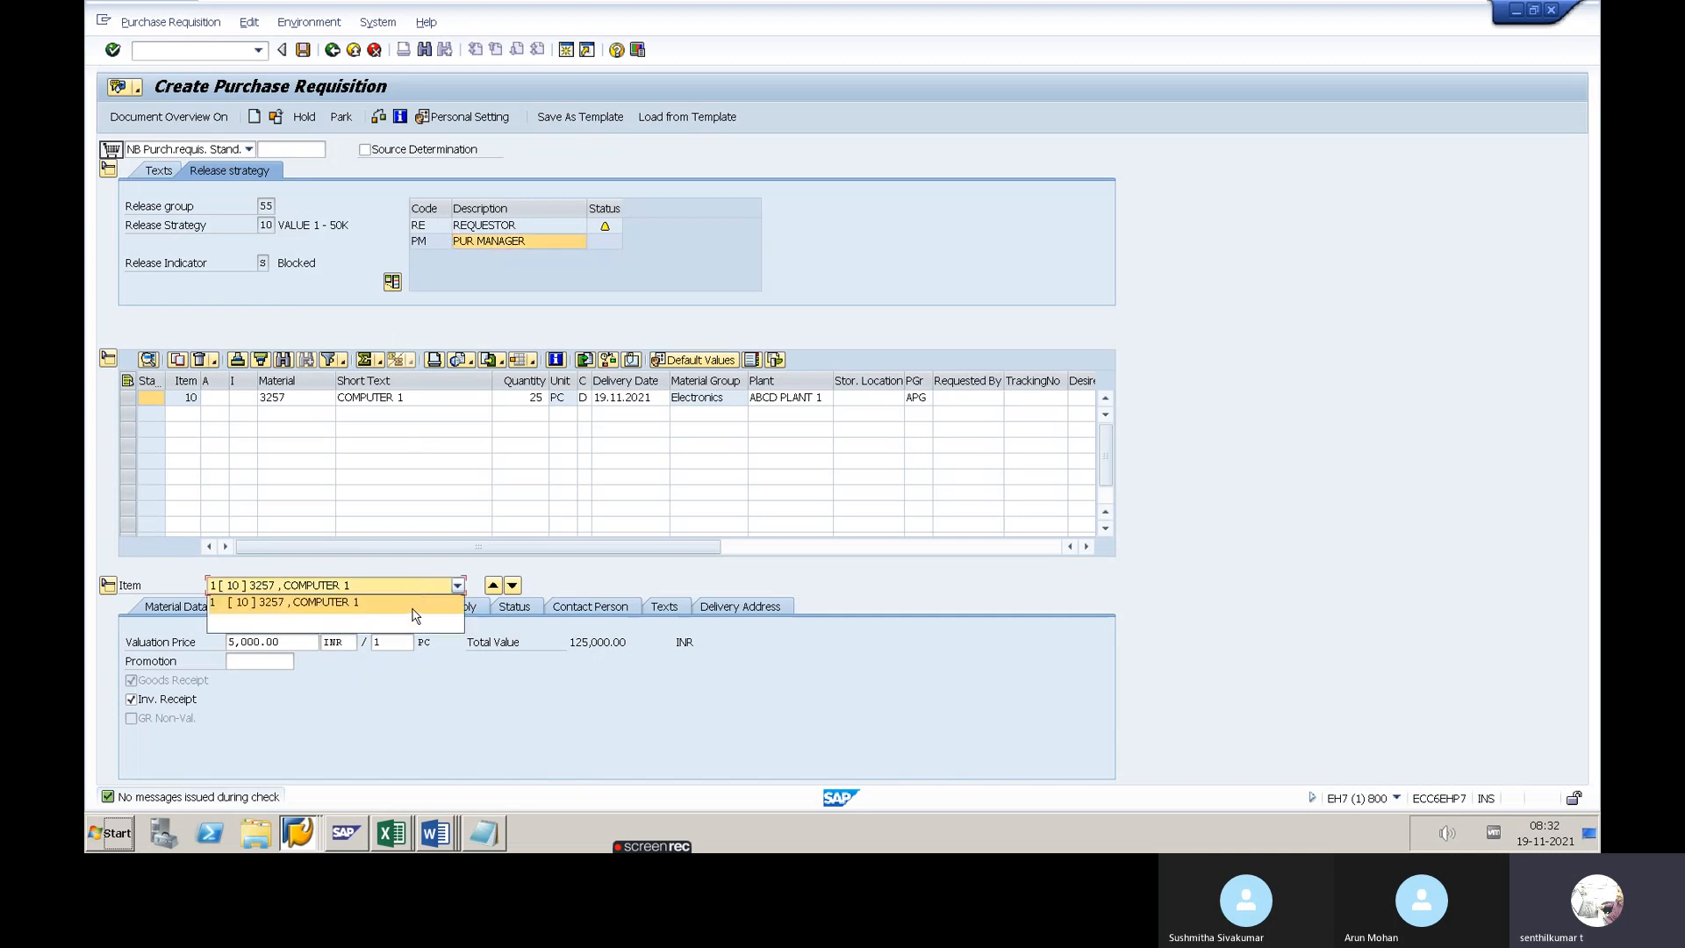
left_click(405, 490)
left_click(312, 415)
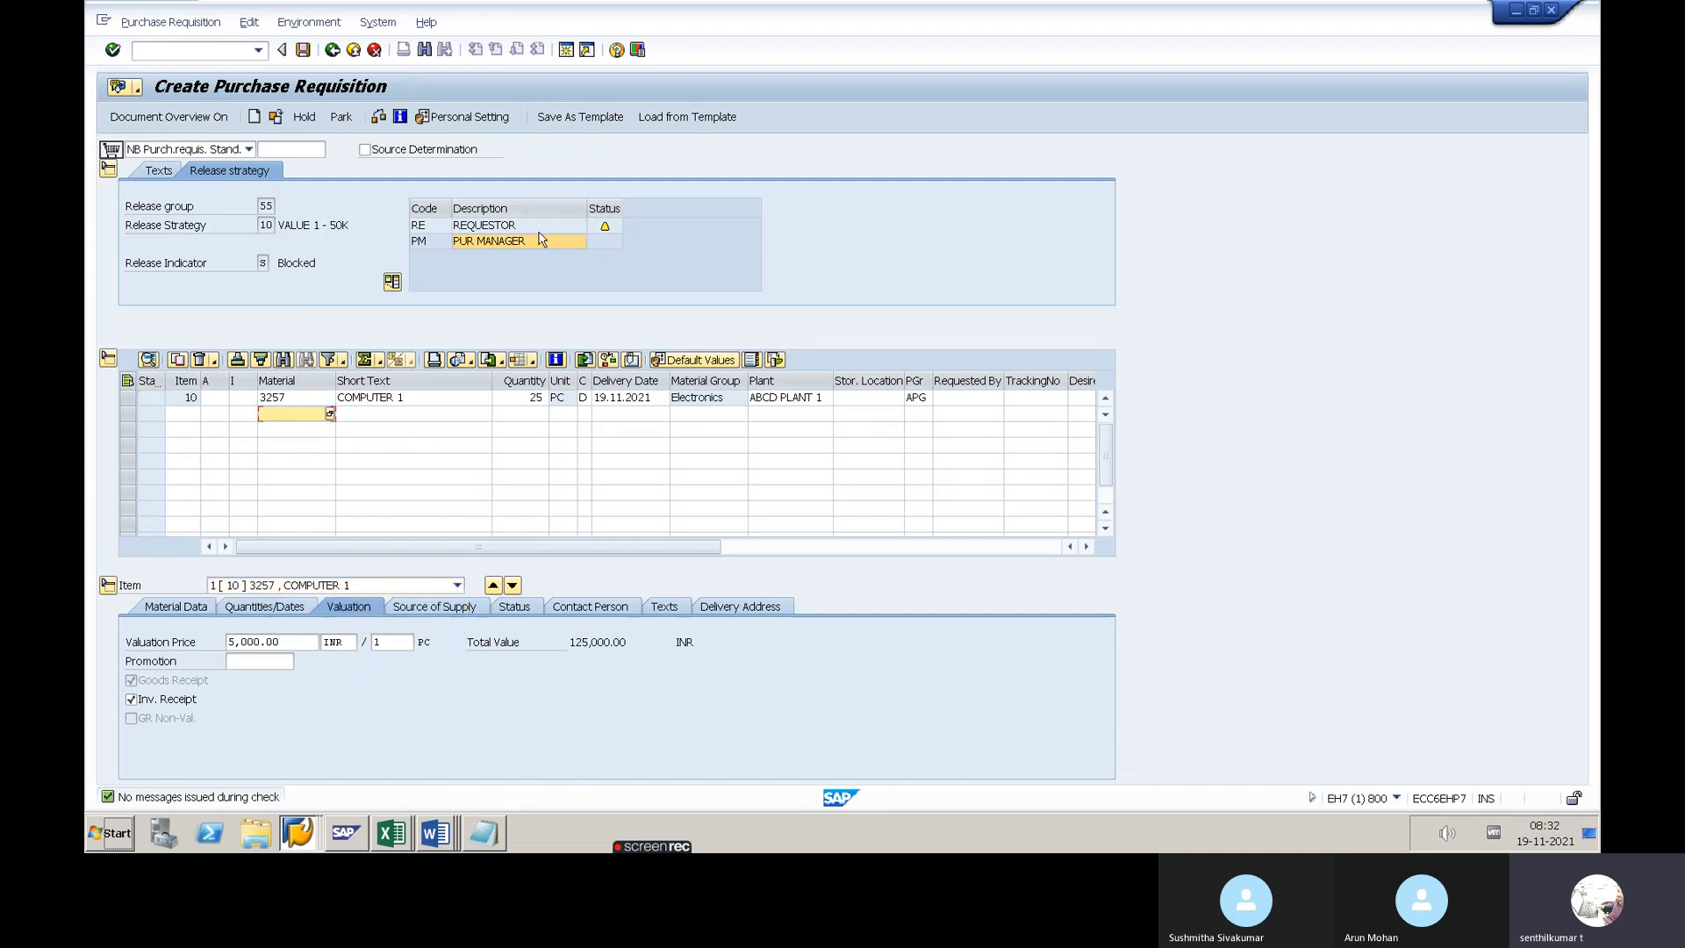
left_click(304, 50)
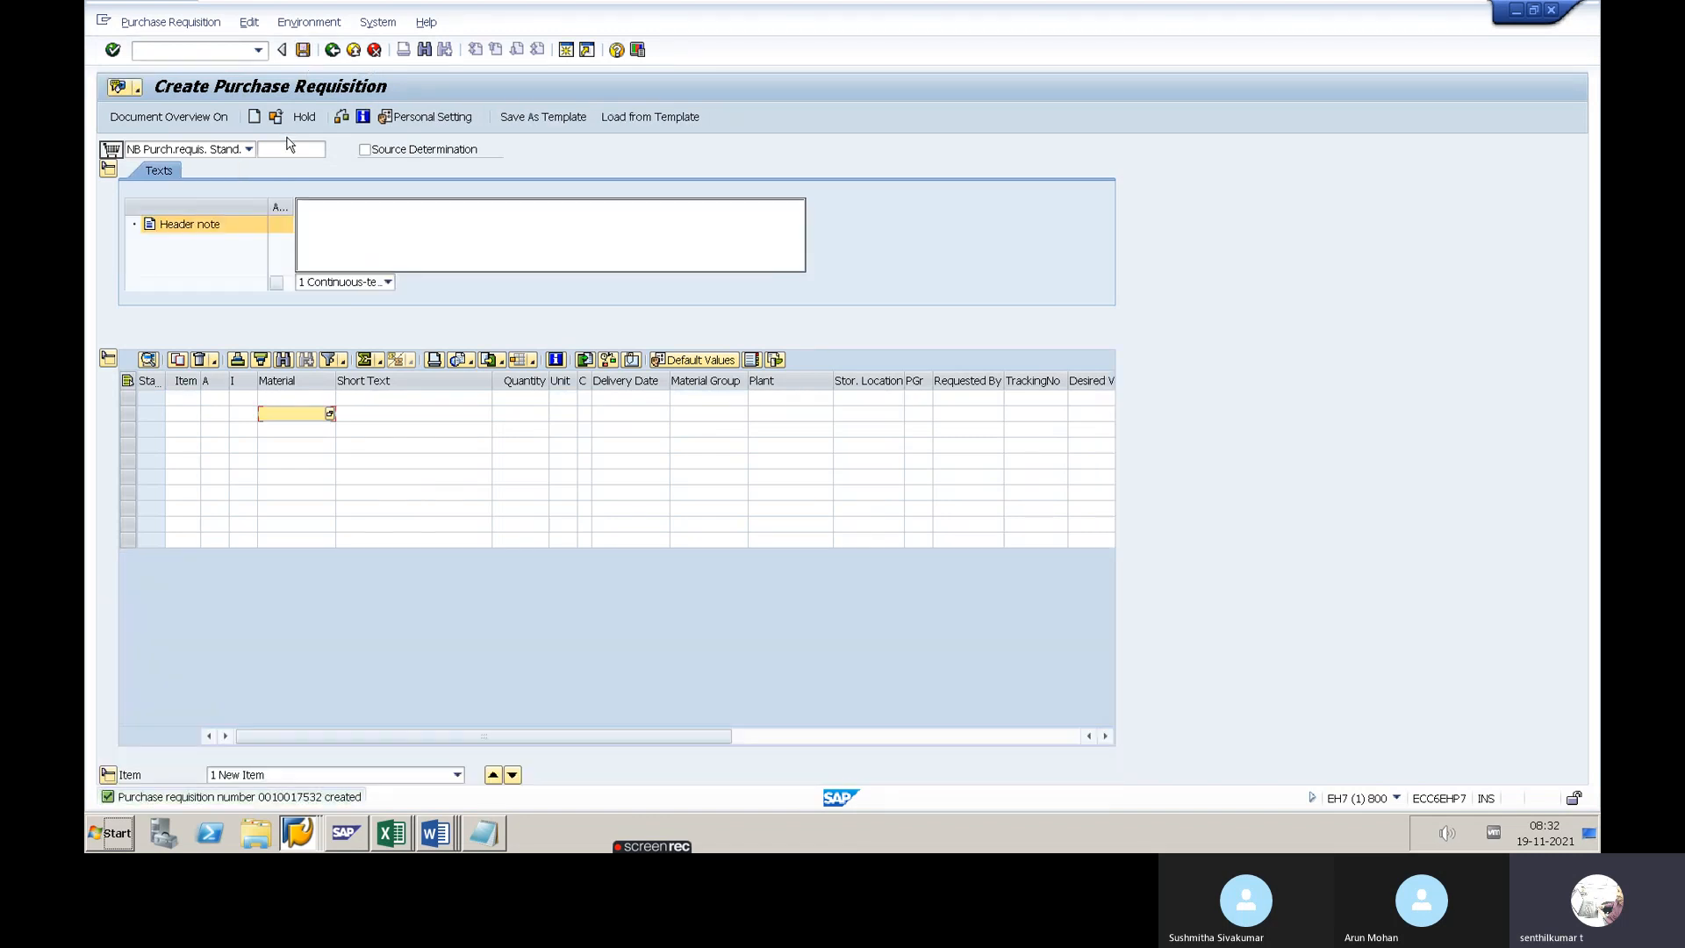
Open the saved requisition in transaction ME54N, release it with codes RE and PM, and save the release
key("F3")
type("ME")
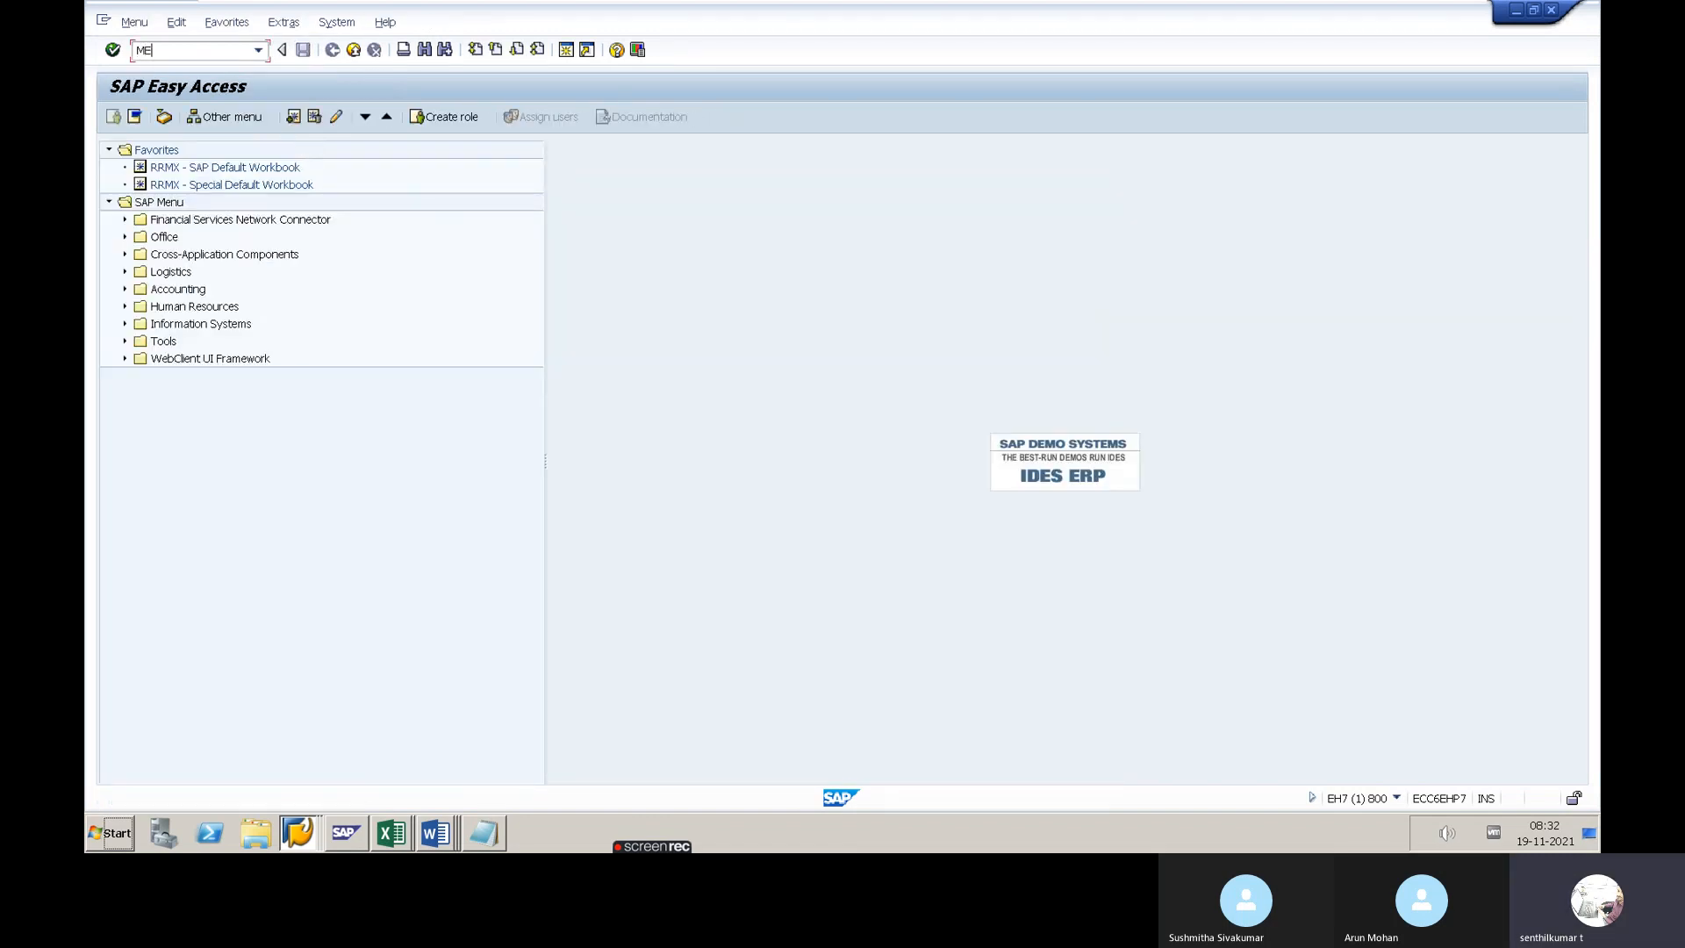
type("54N")
key("Return")
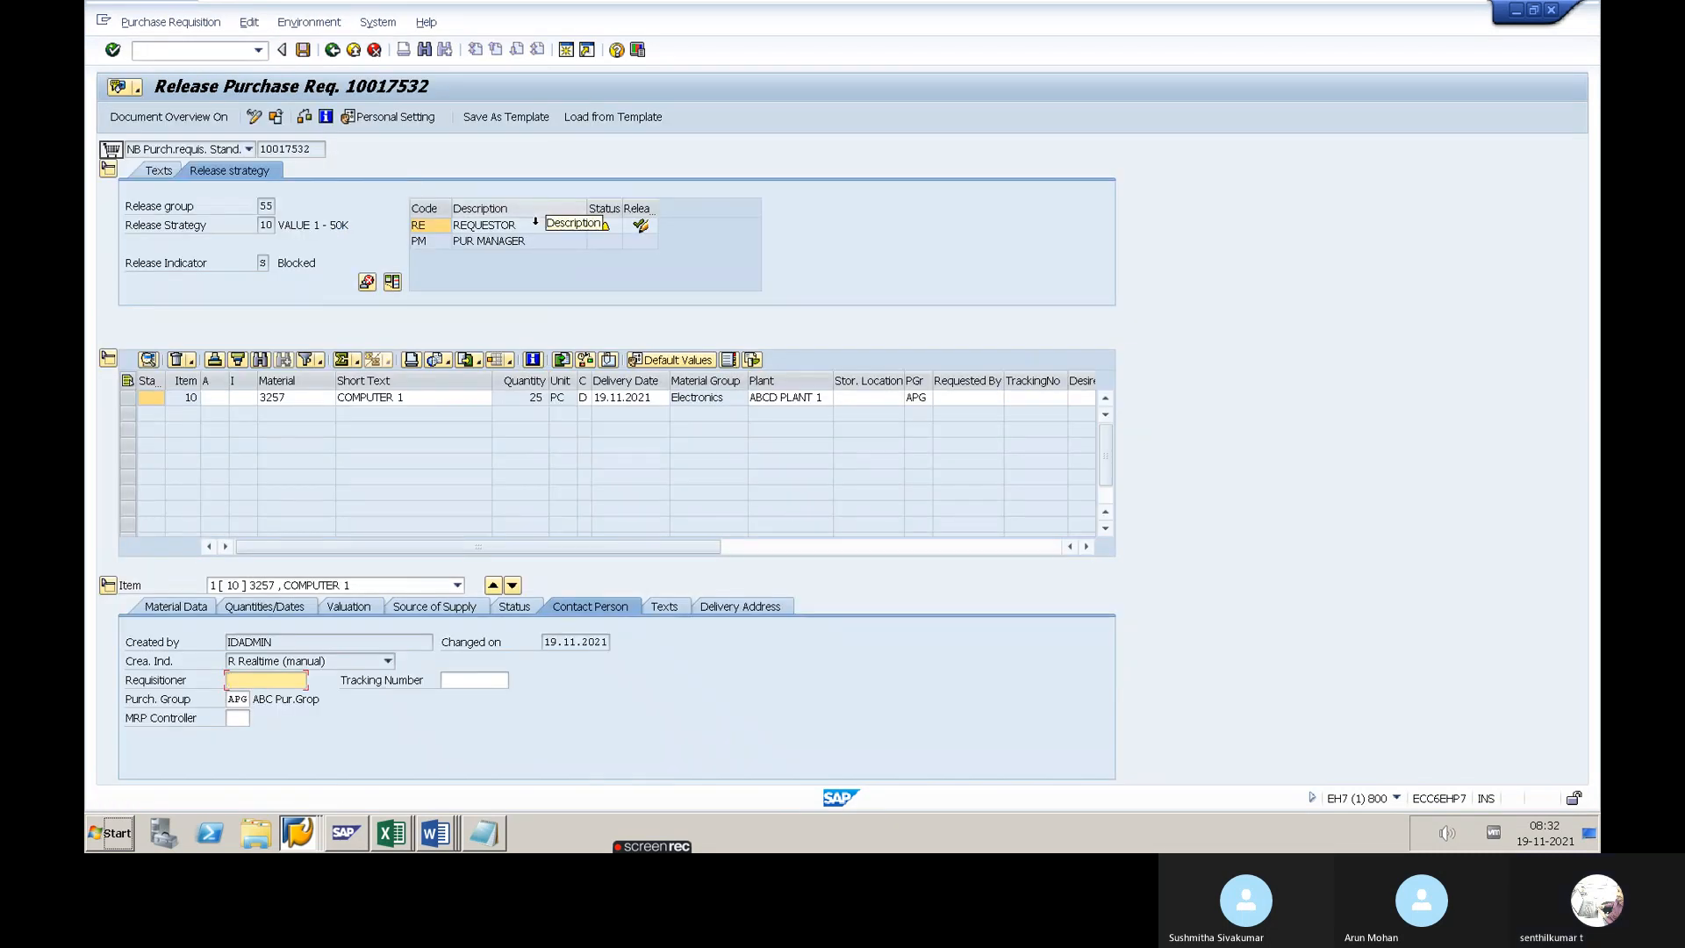
left_click(640, 226)
left_click(640, 241)
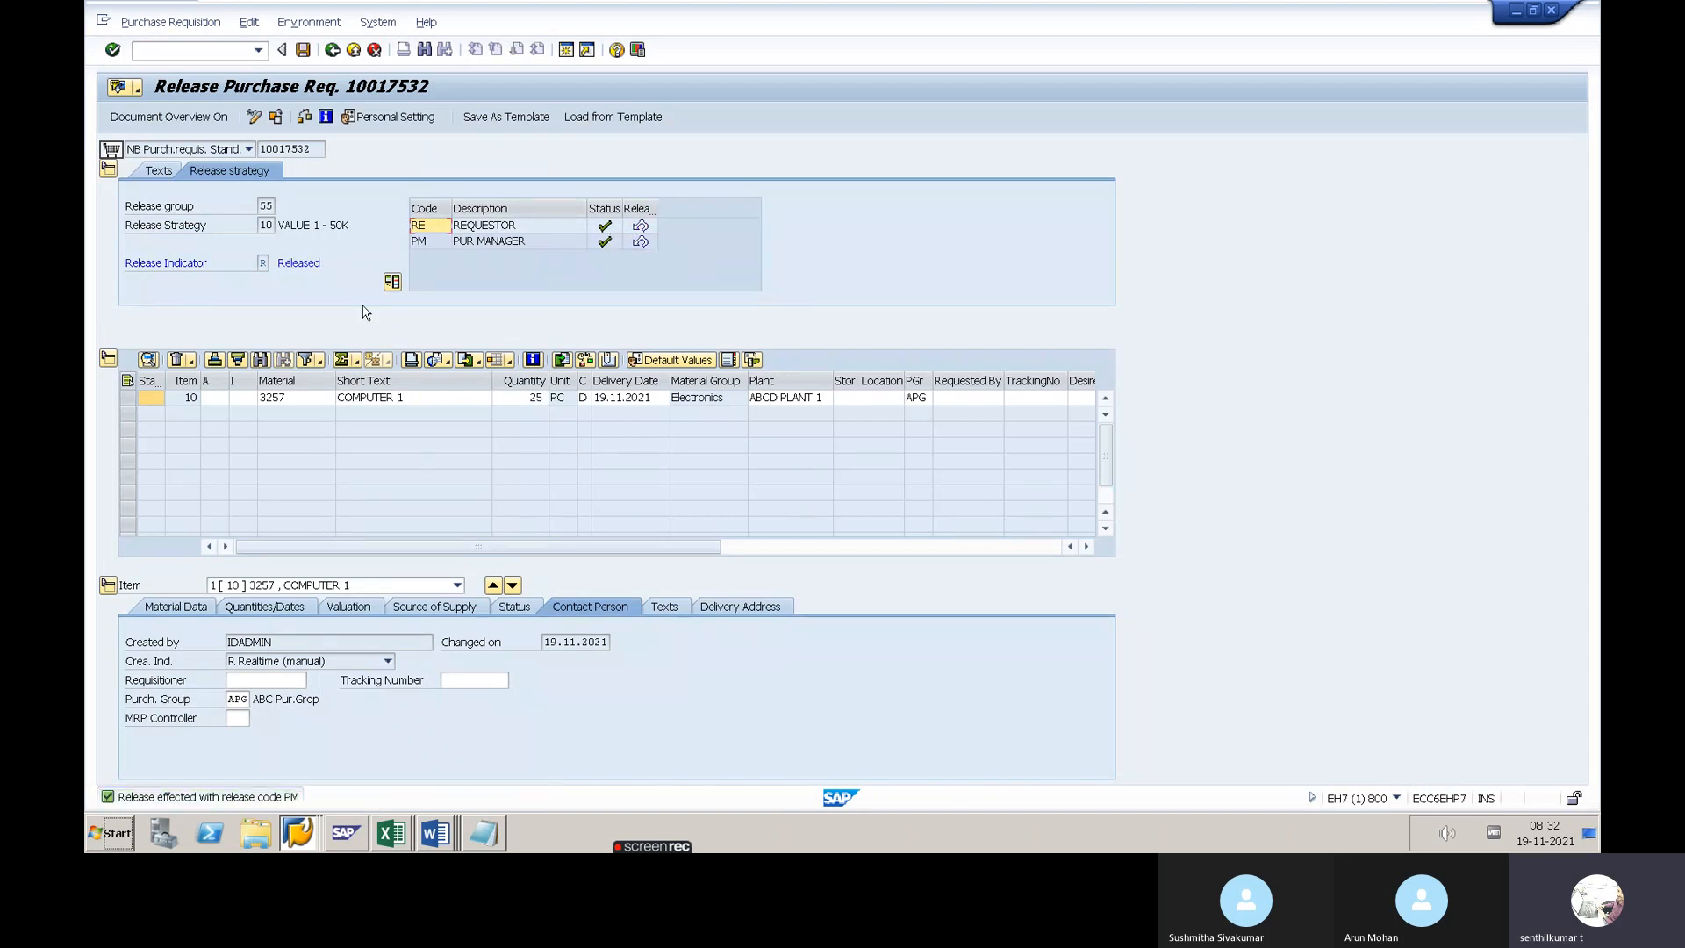
left_click(303, 50)
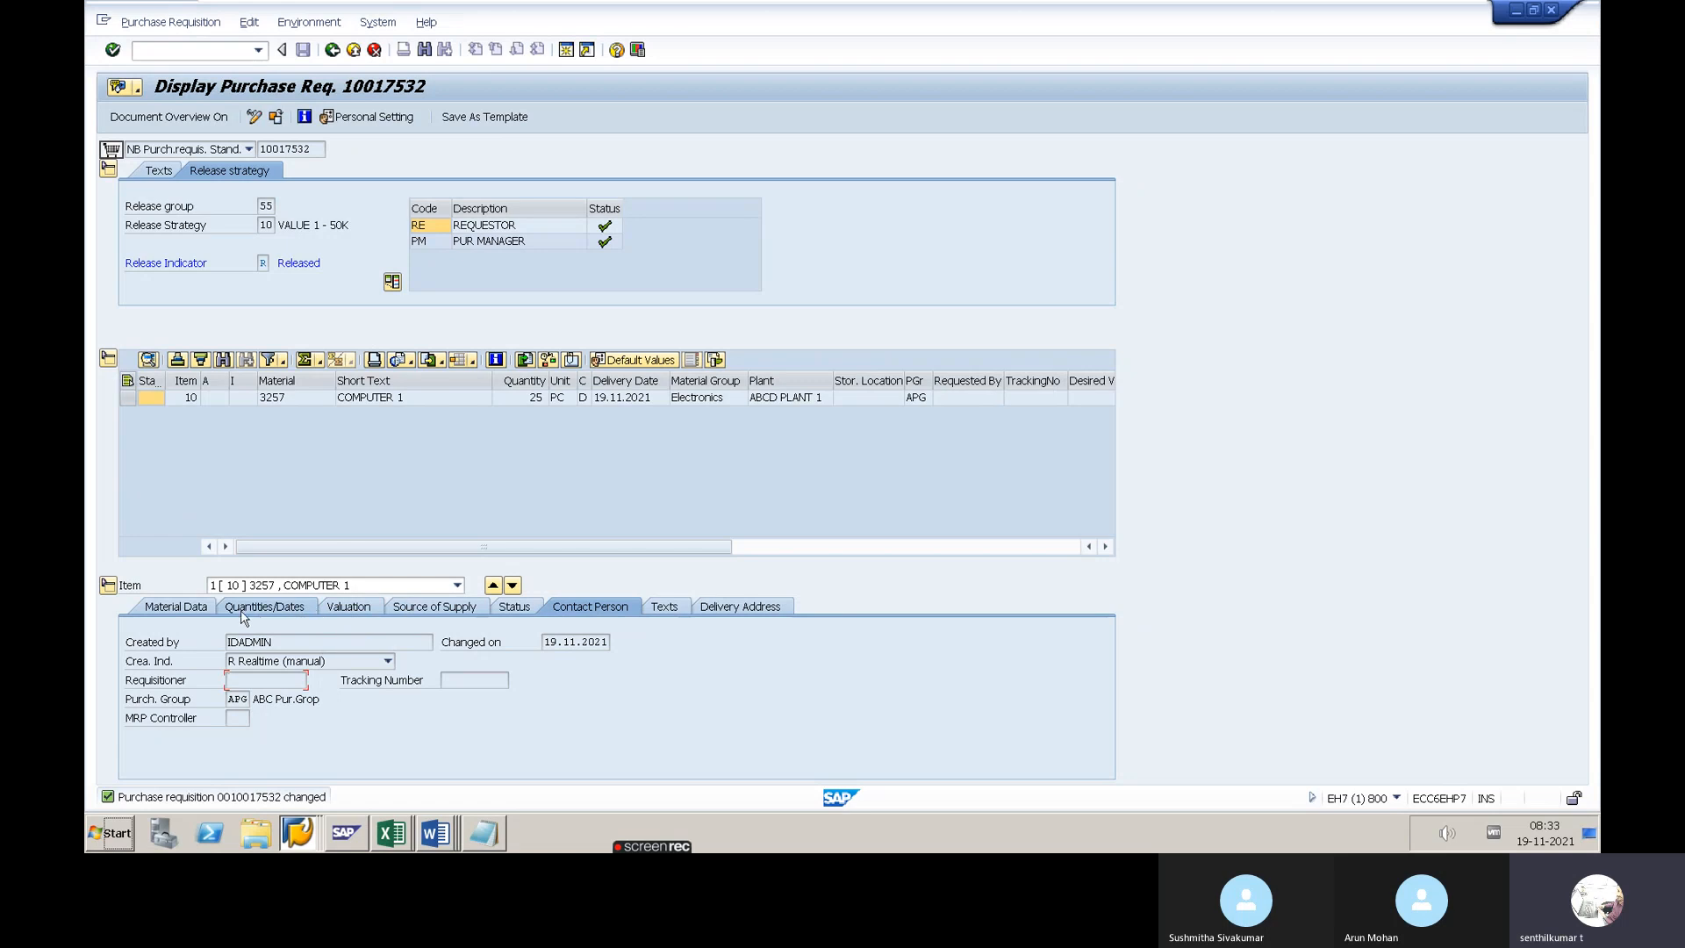
Compare the released requisition's item valuation with its release code statuses, then leave the transaction and the remote session
left_click(347, 608)
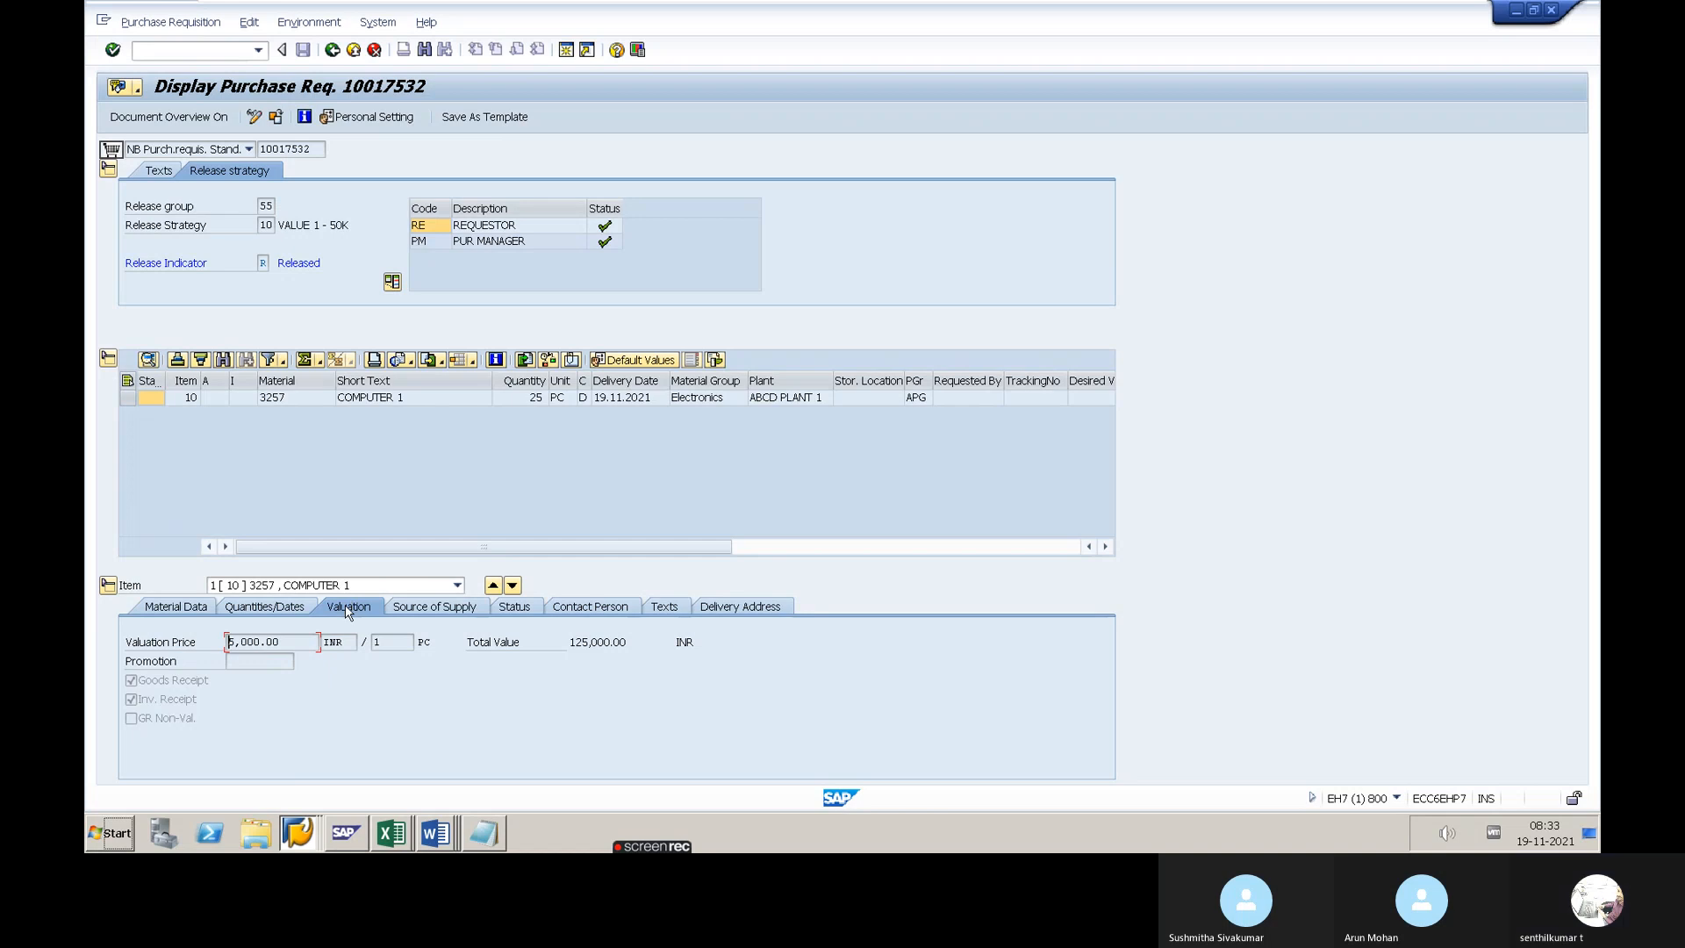
left_click(607, 228)
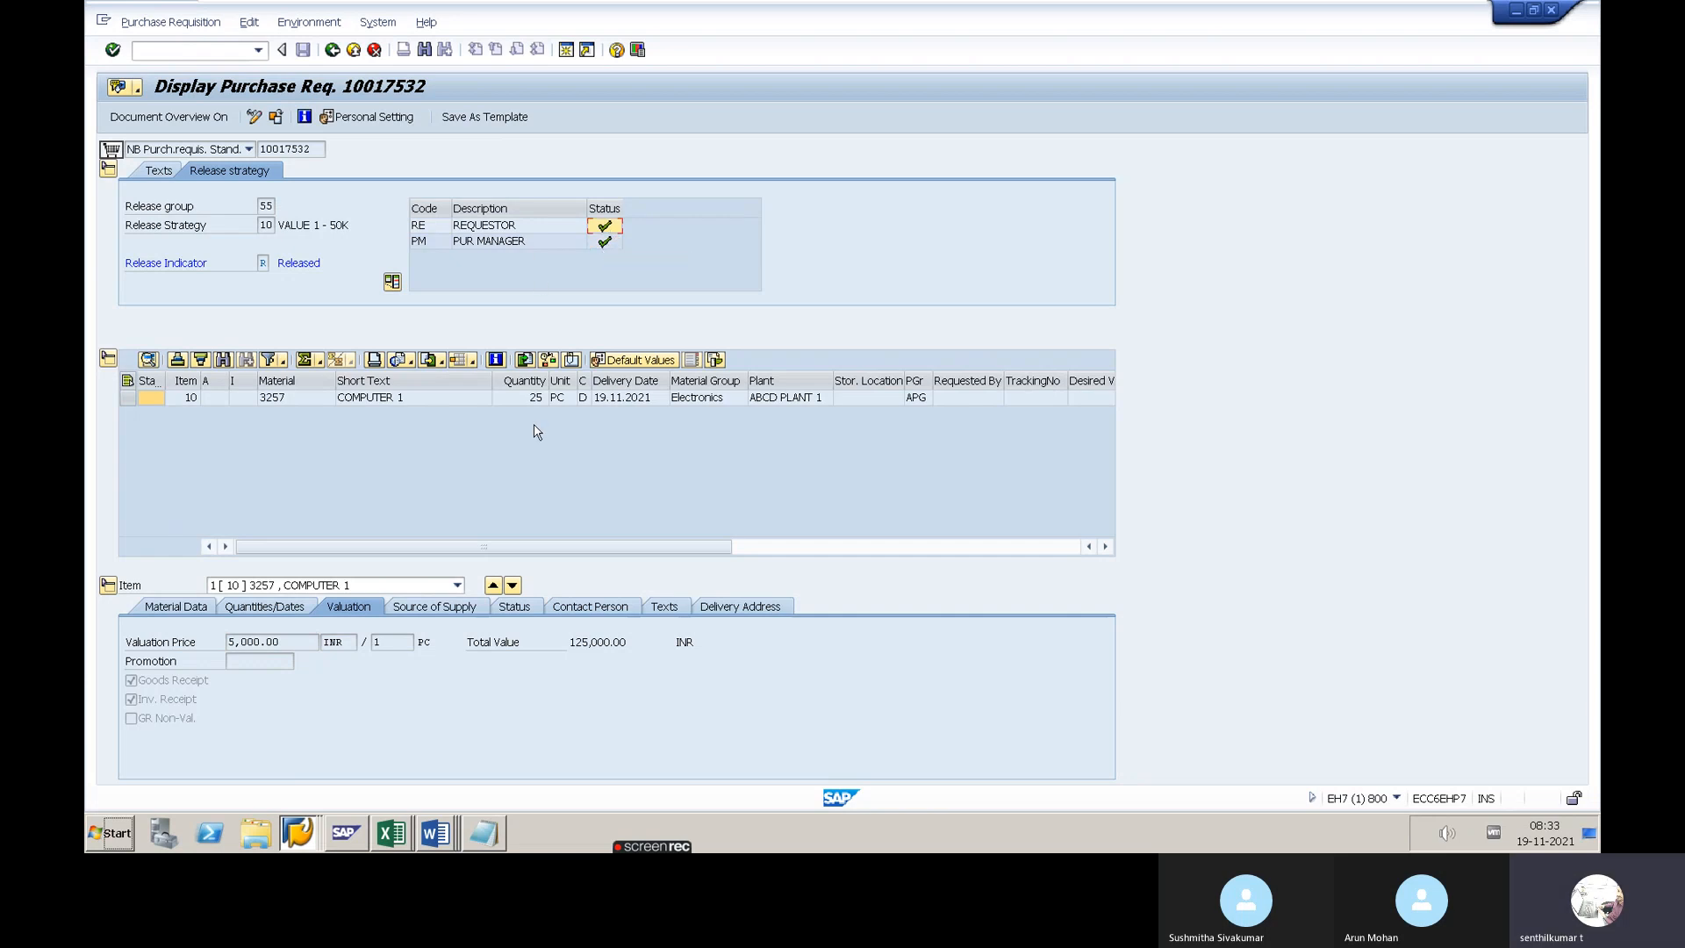
left_click(352, 50)
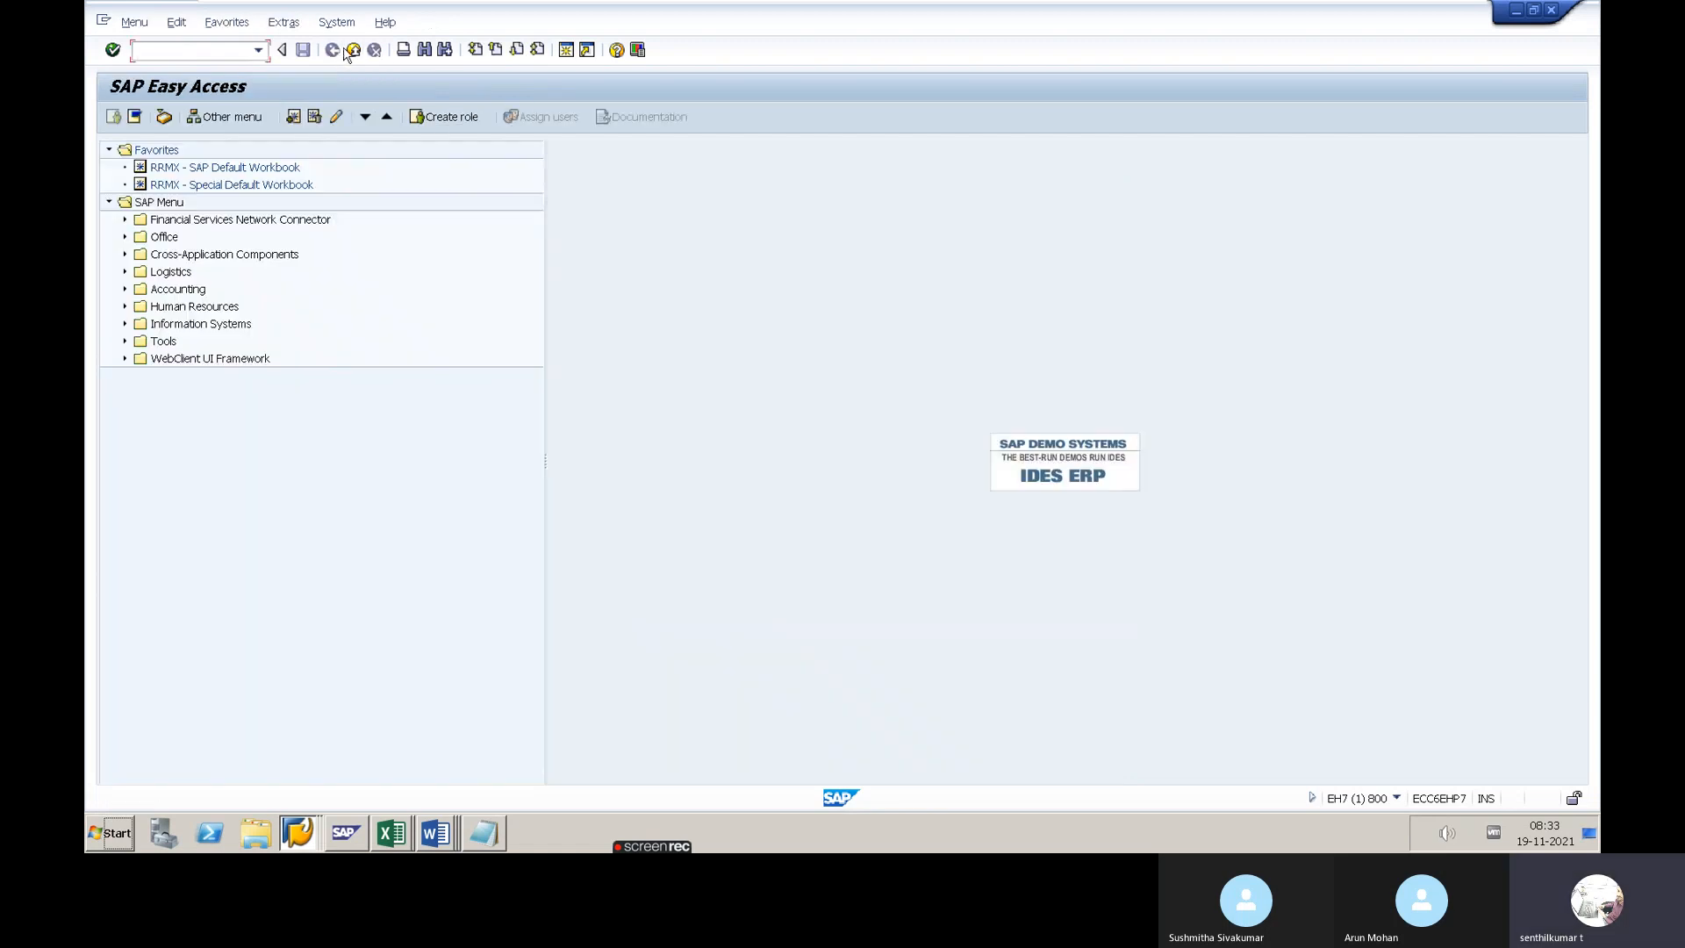
left_click(1418, 12)
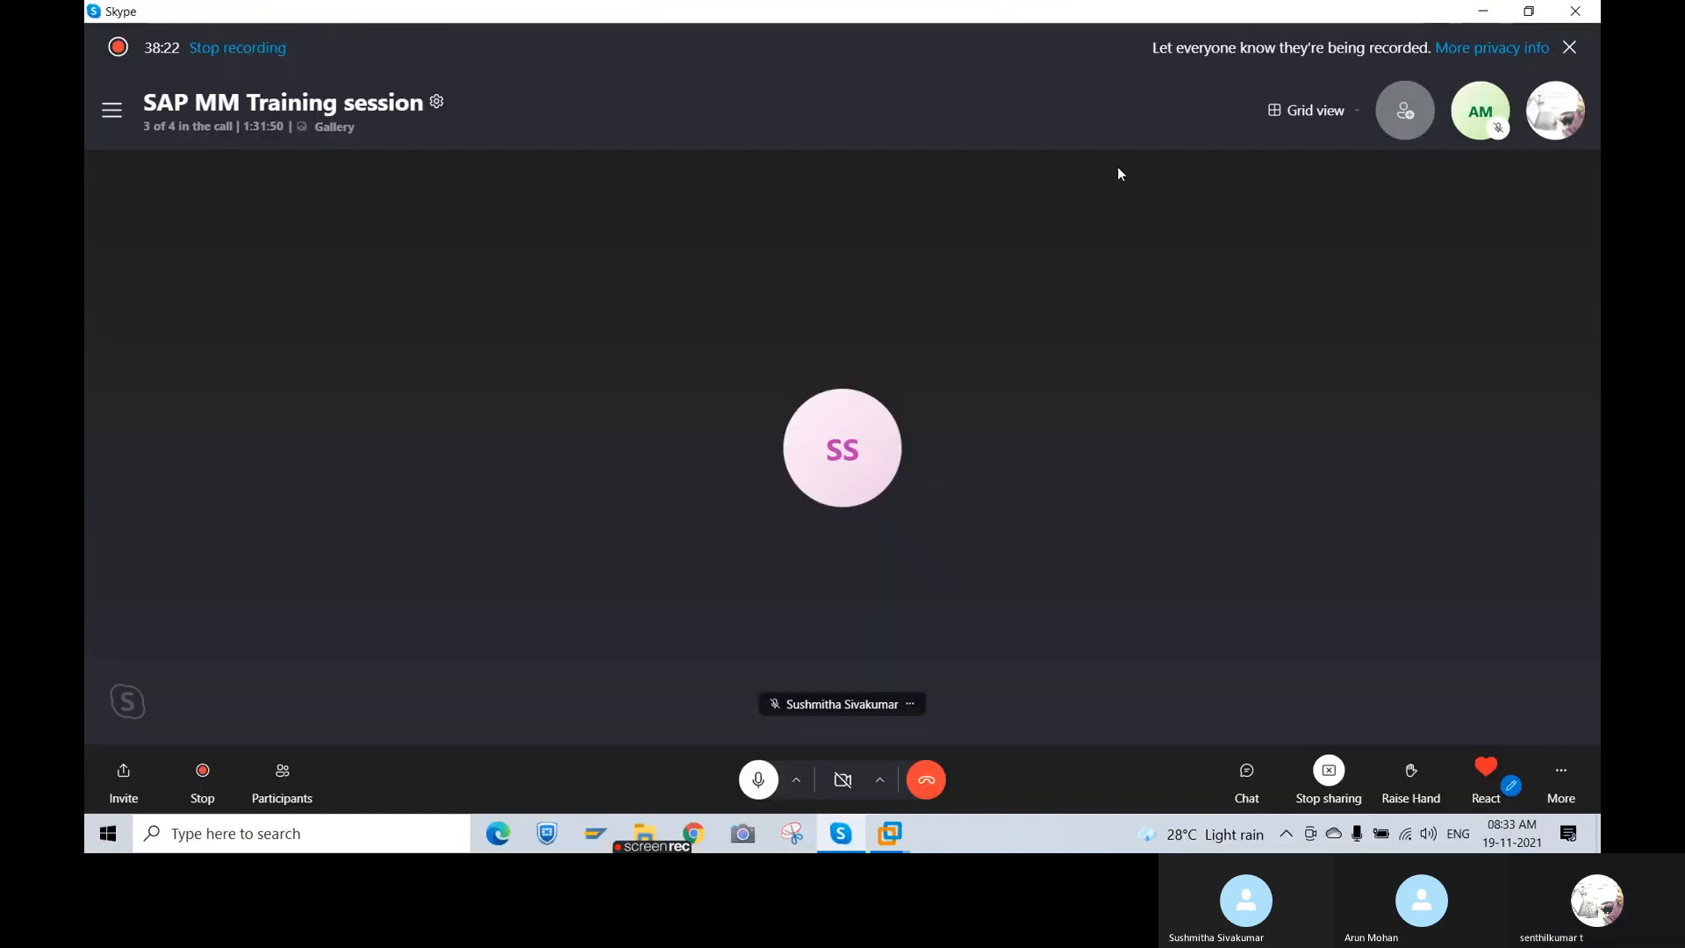